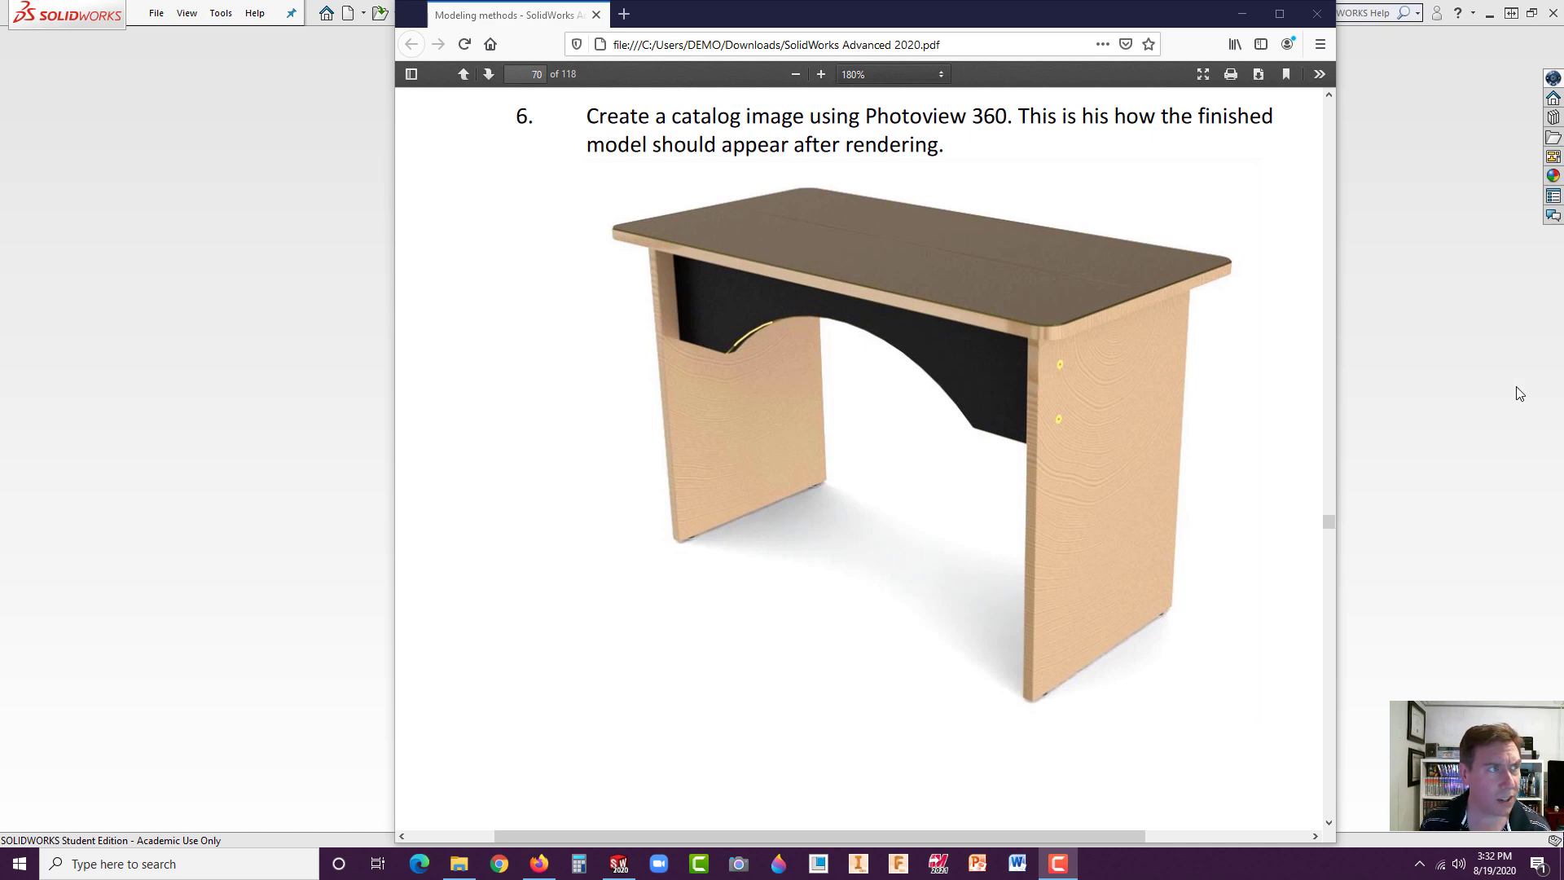
- Open the vertanux1 website in a new browser tab and go to its Part files page
click(624, 13)
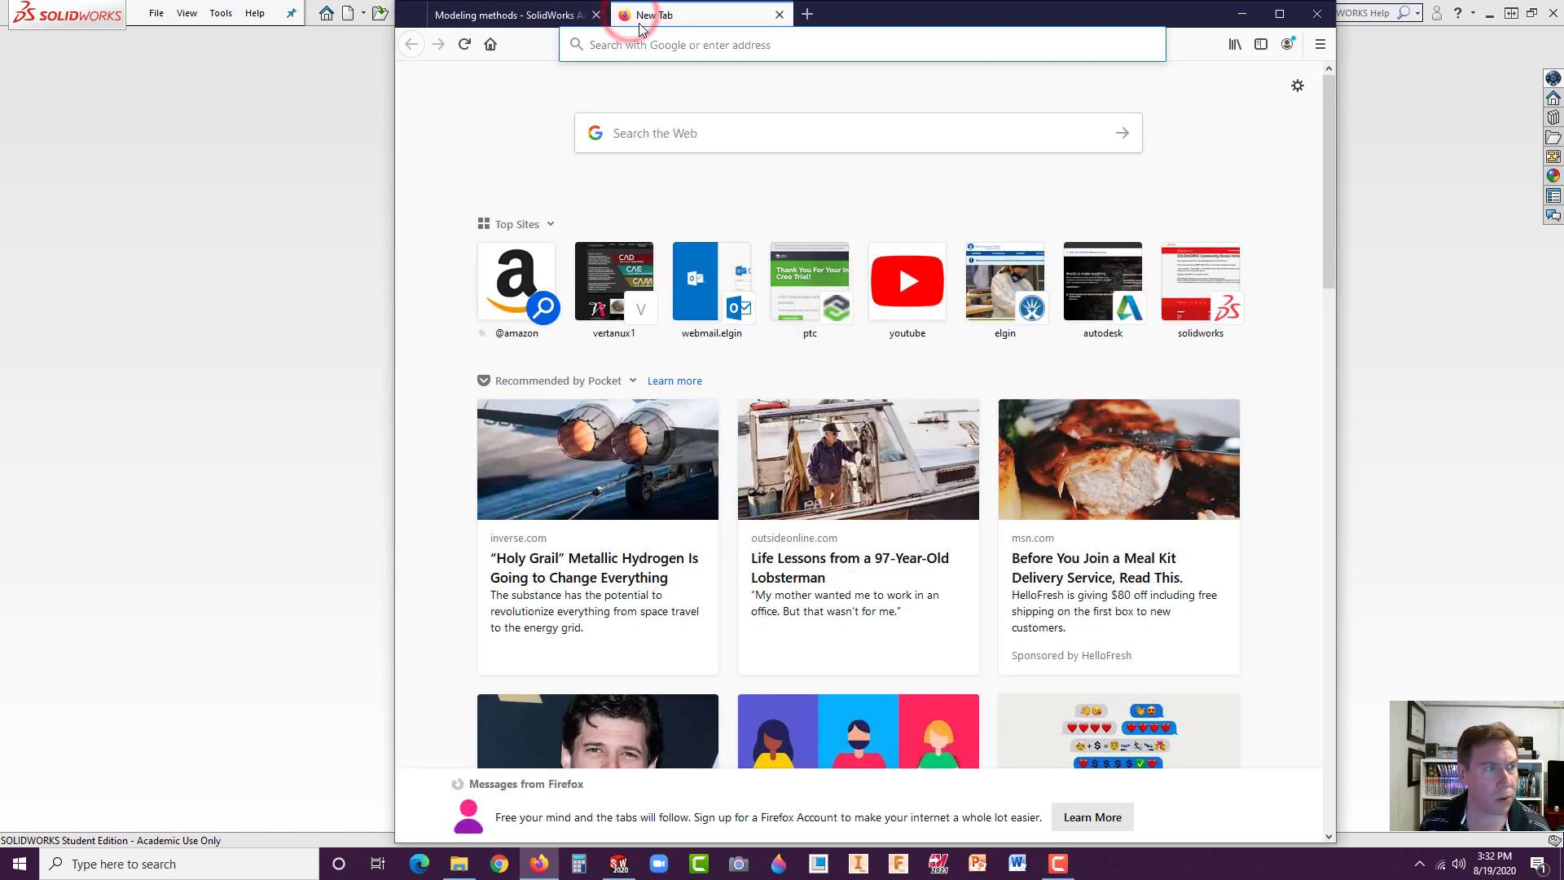
click(615, 295)
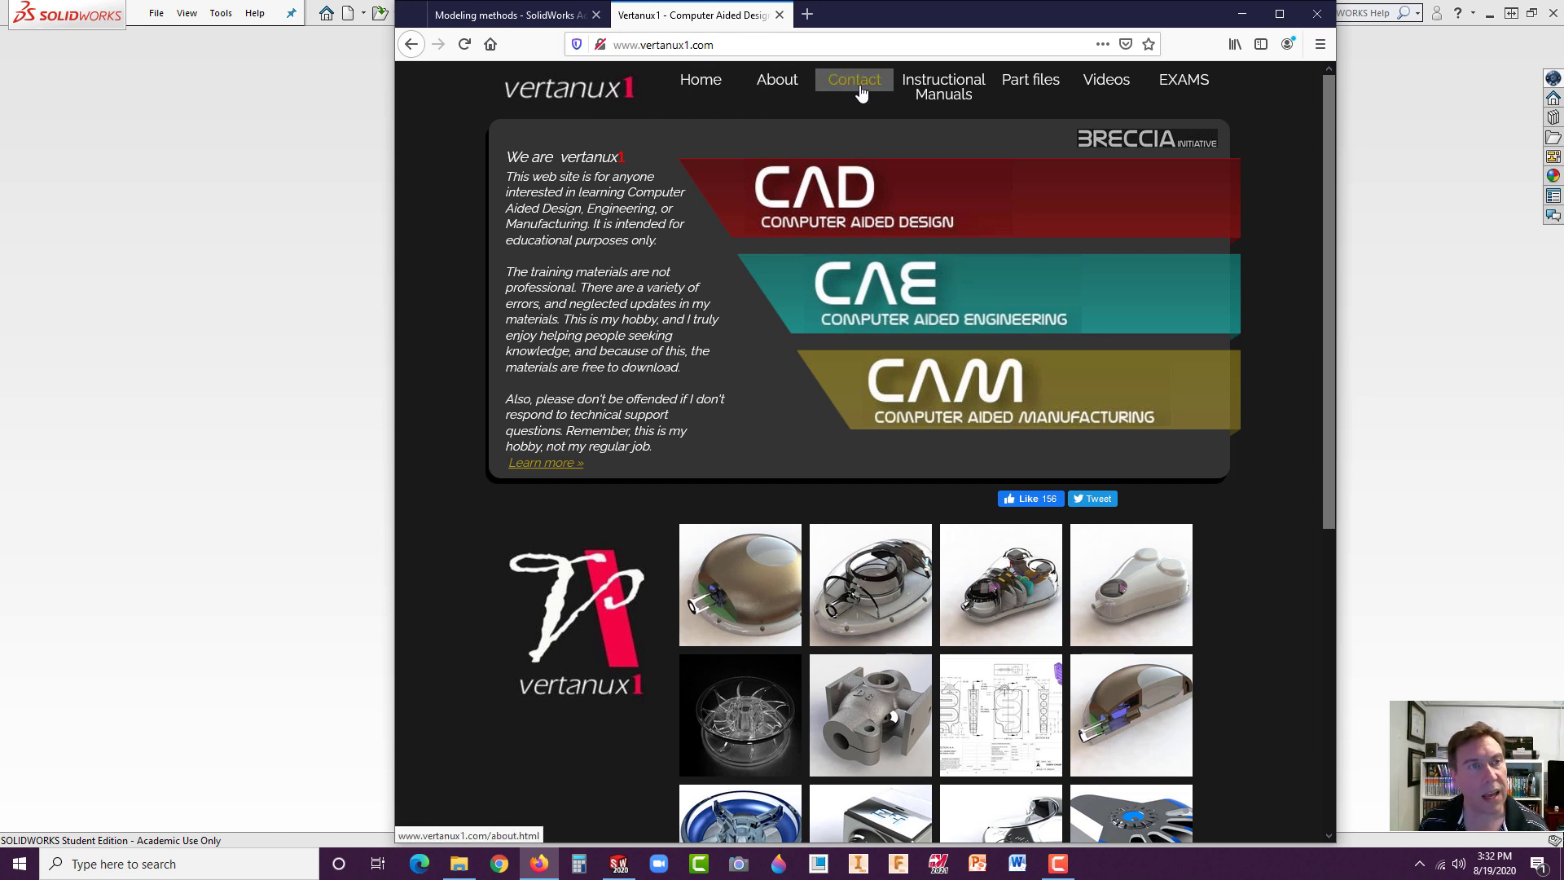
click(1039, 87)
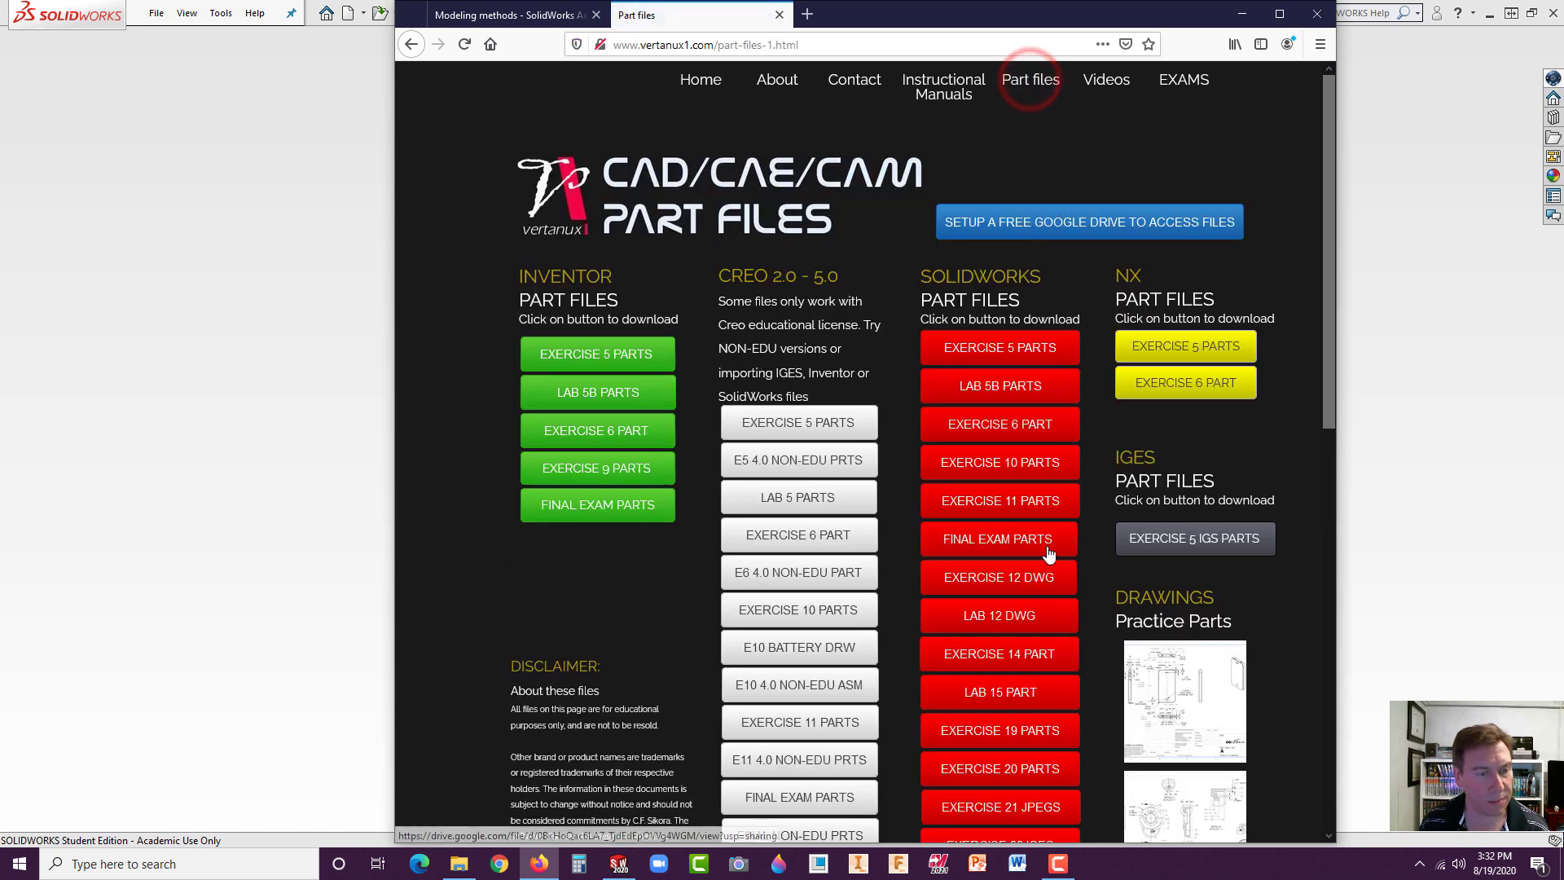
- Download the SolidWorks Exercise 20 Parts archive, DESK PARTS.zip, and open it with Windows Explorer
scroll(1028, 590, down, 2)
scroll(1028, 590, down, 3)
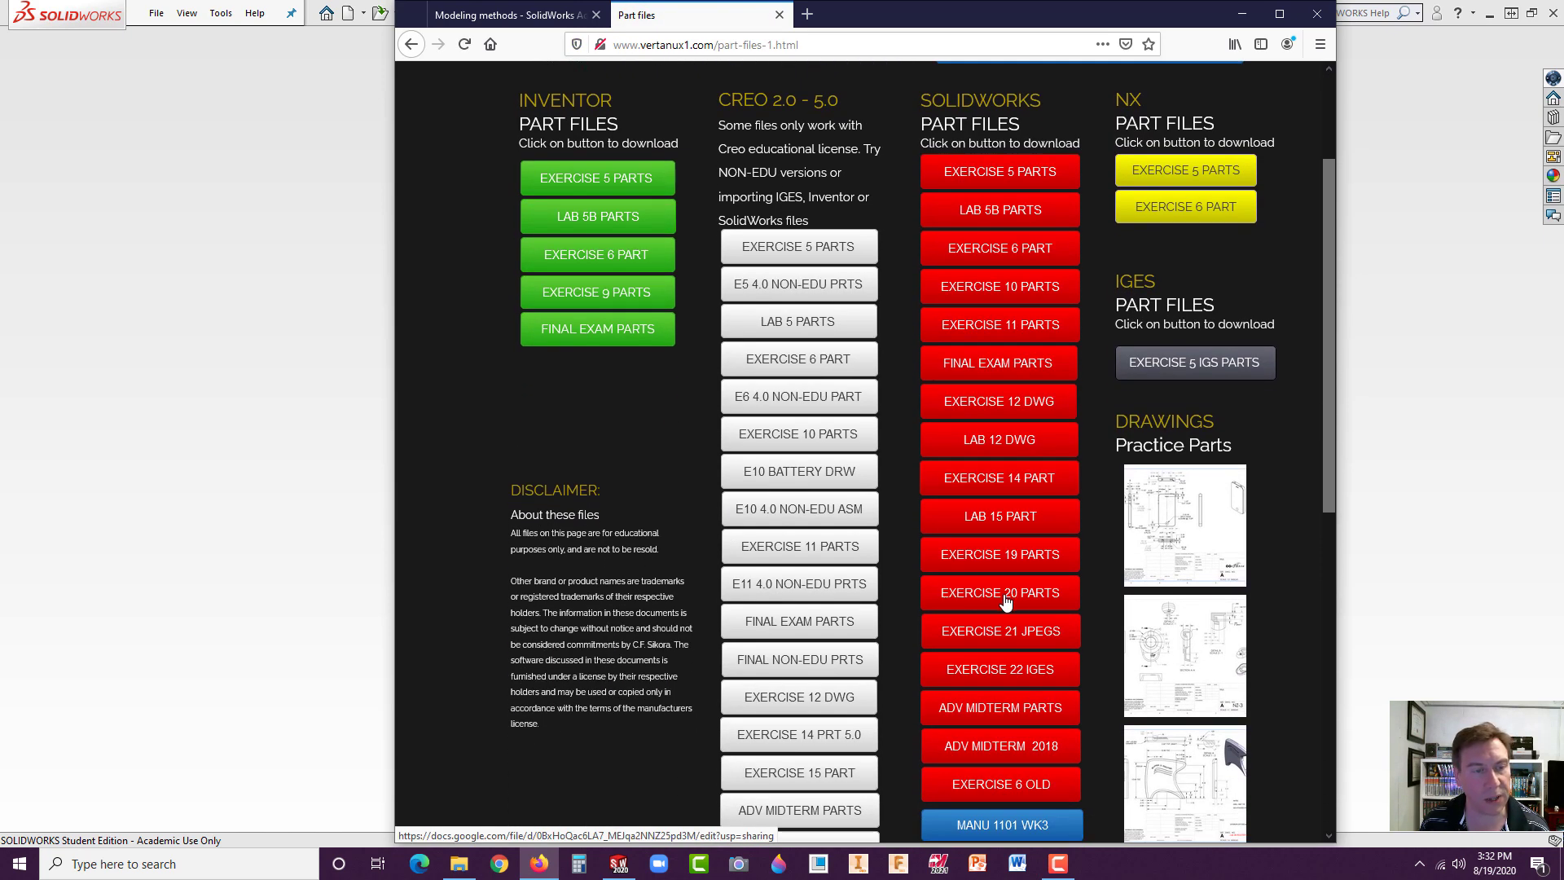
click(1006, 600)
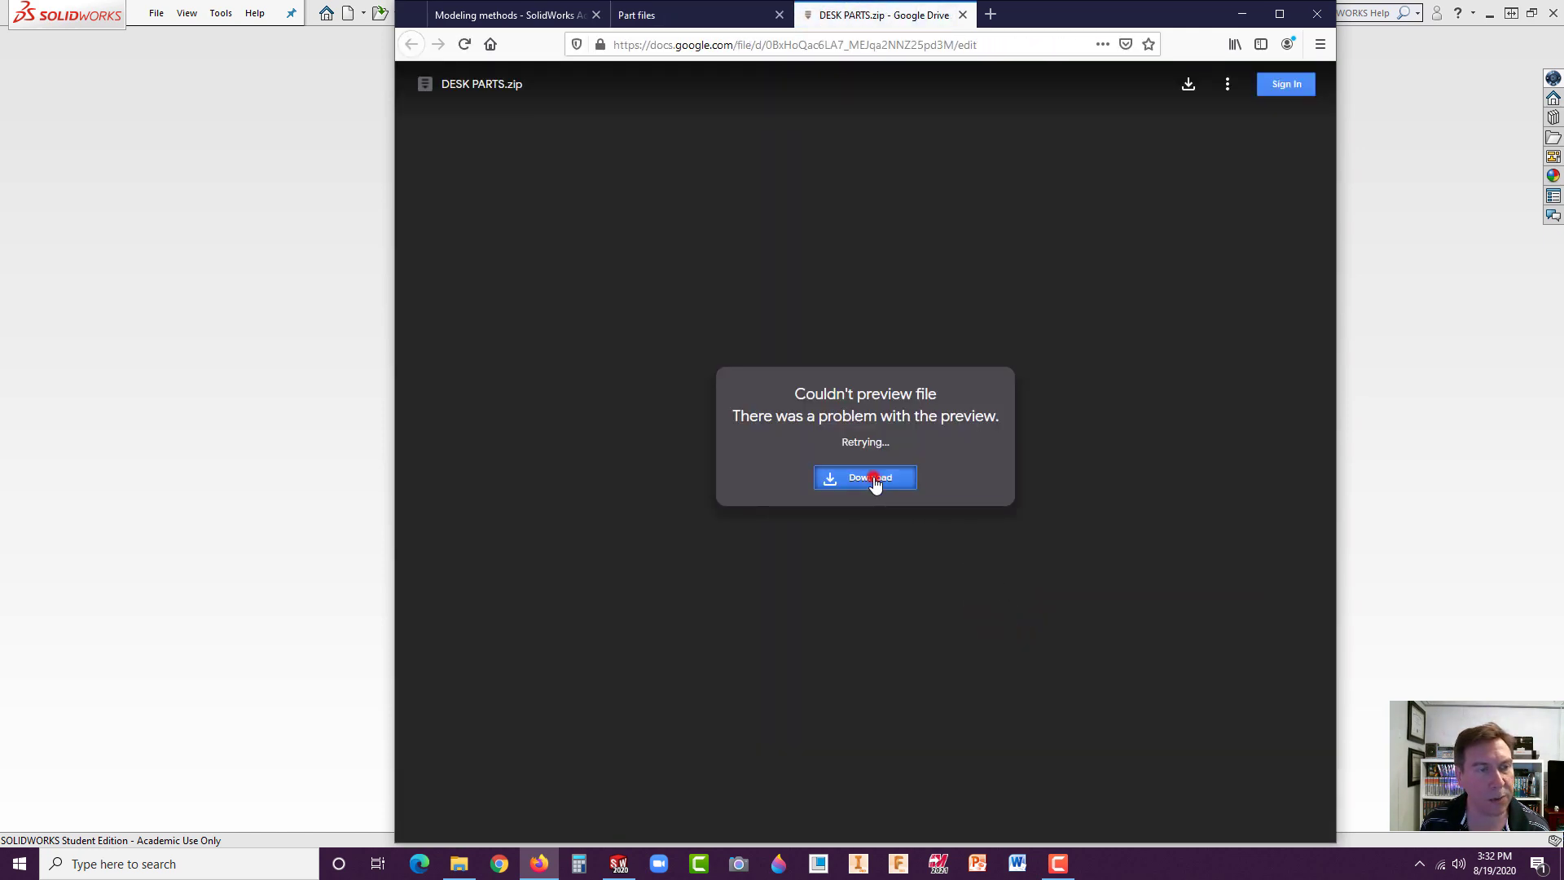
click(874, 481)
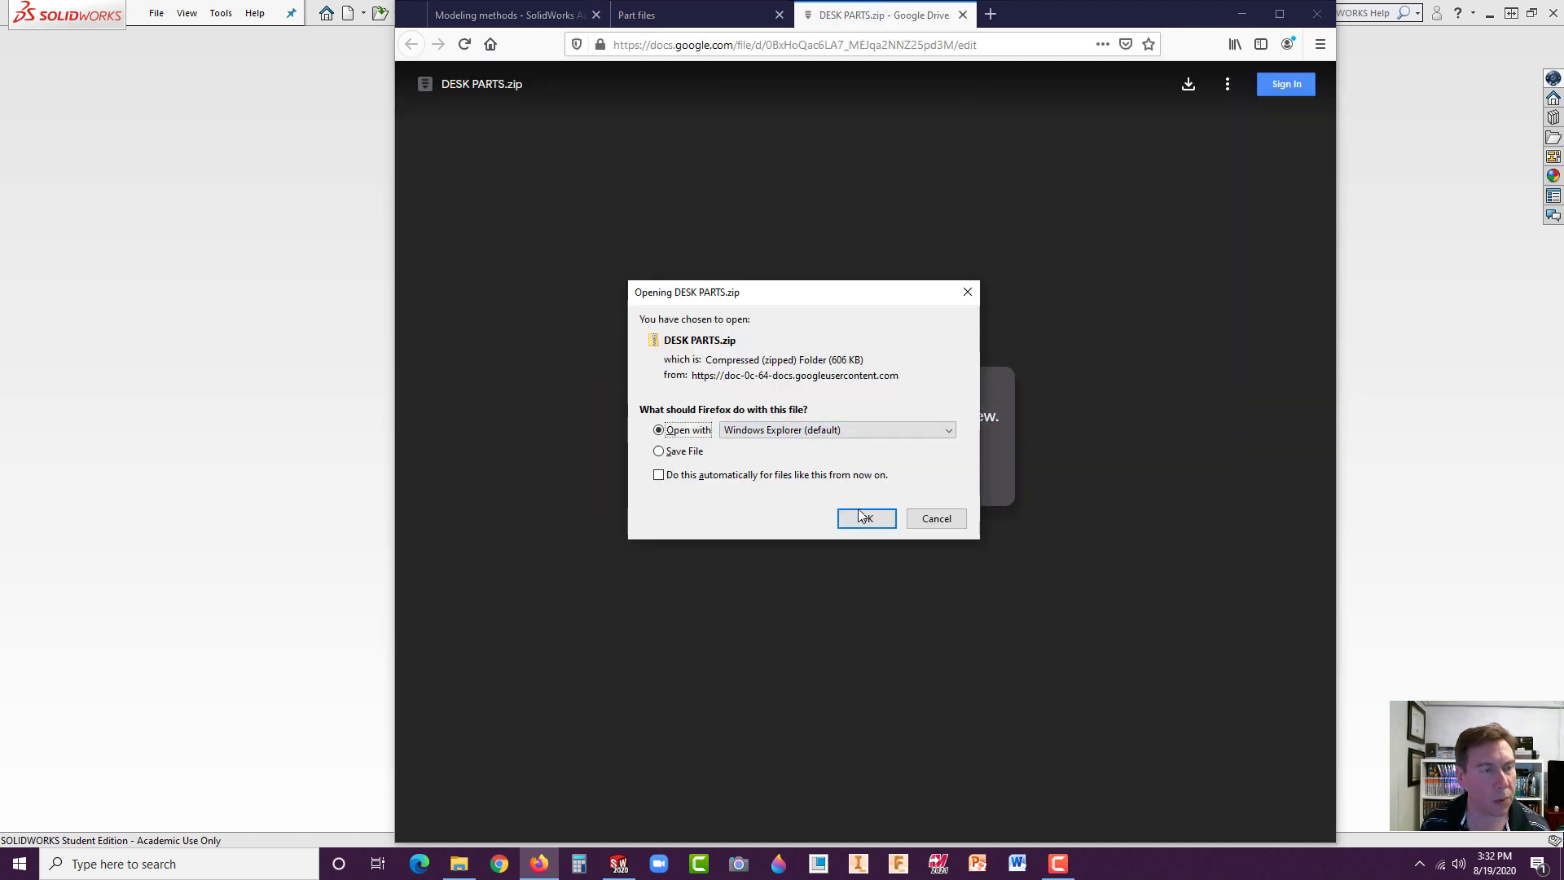
click(862, 517)
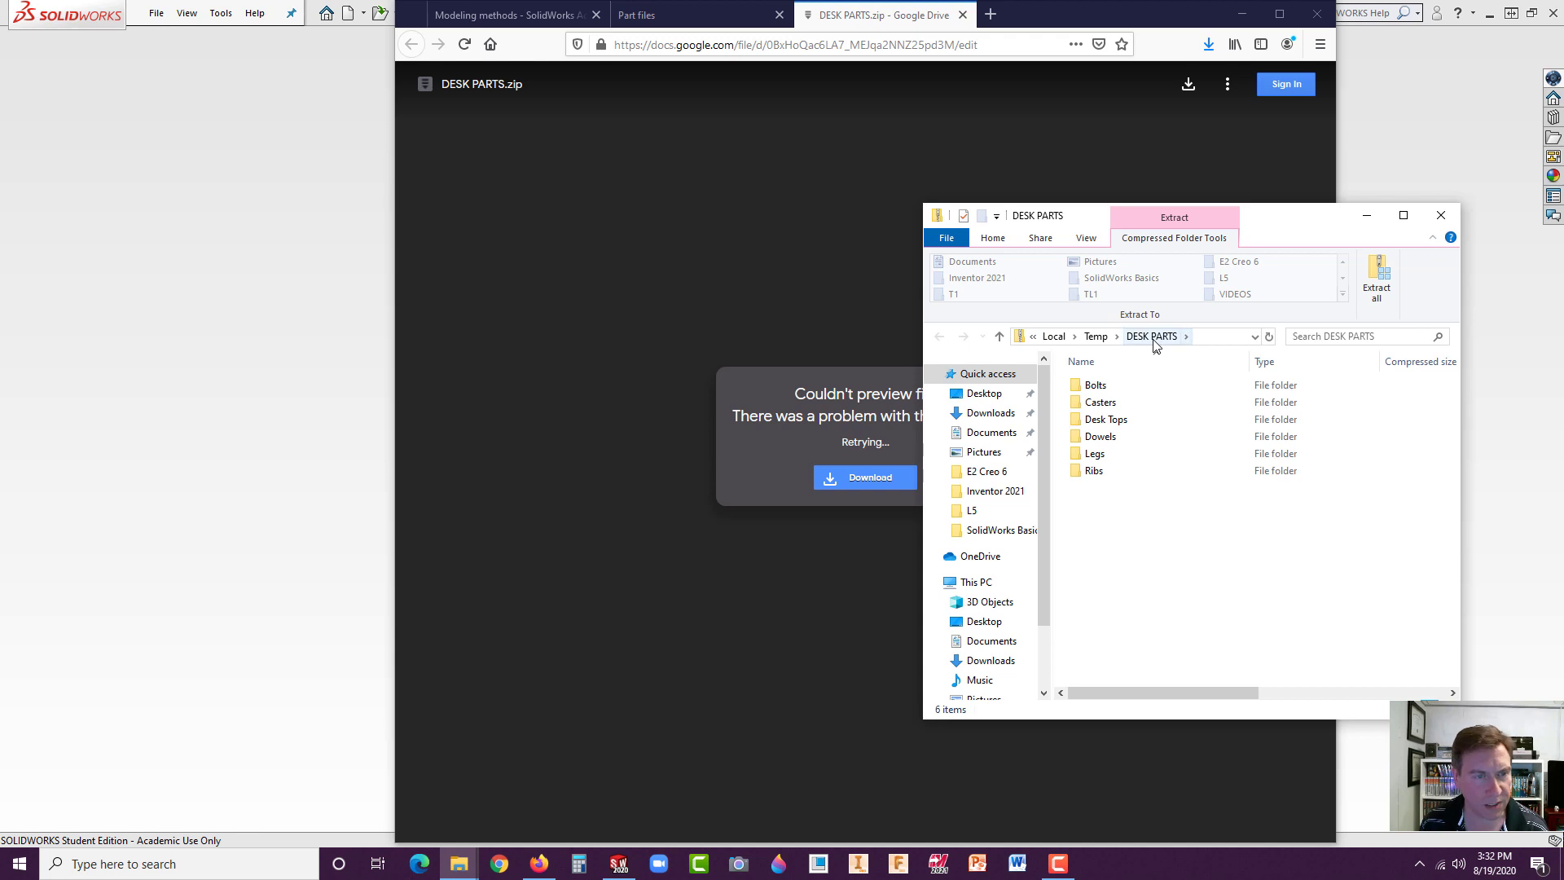
- Extract all files from the DESK PARTS archive into Documents\SolidWorks Basics, copying the destination path, and close the extracted folder's window
click(1376, 281)
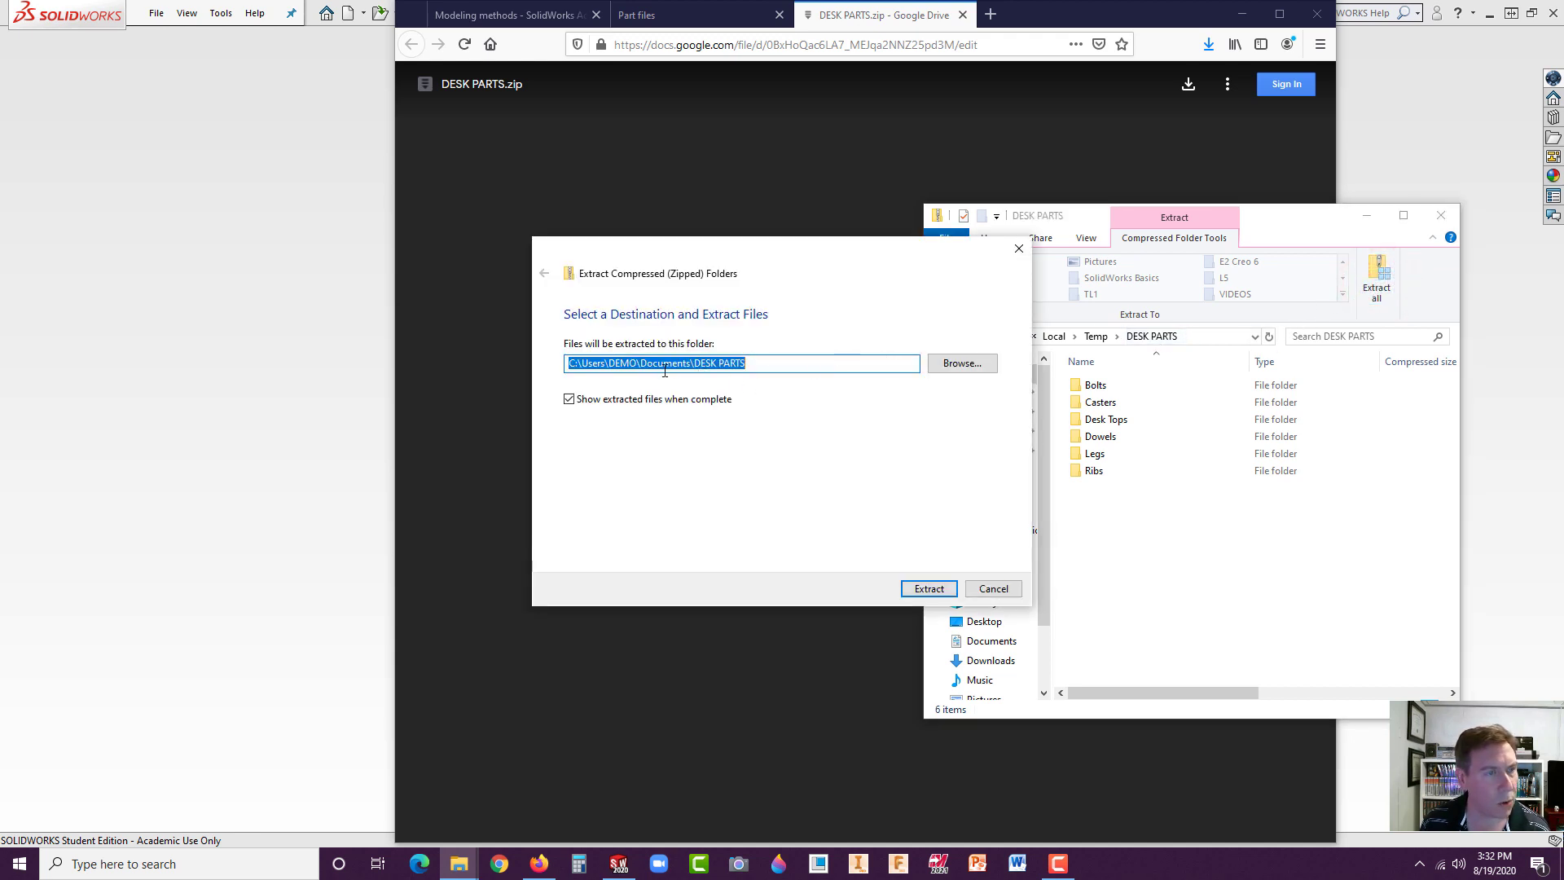
click(961, 363)
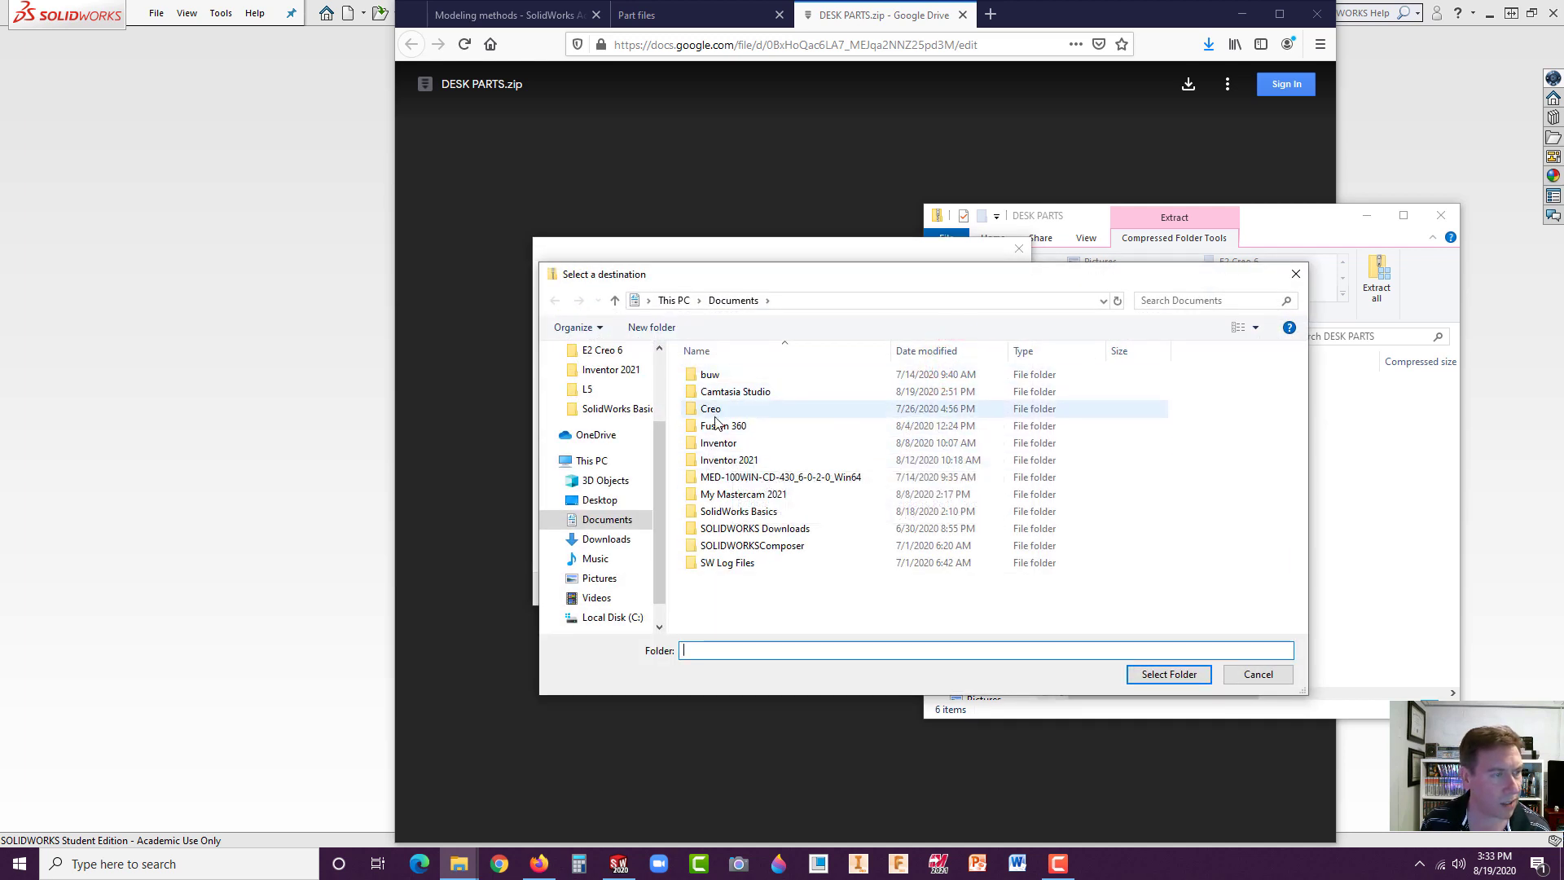
click(598, 414)
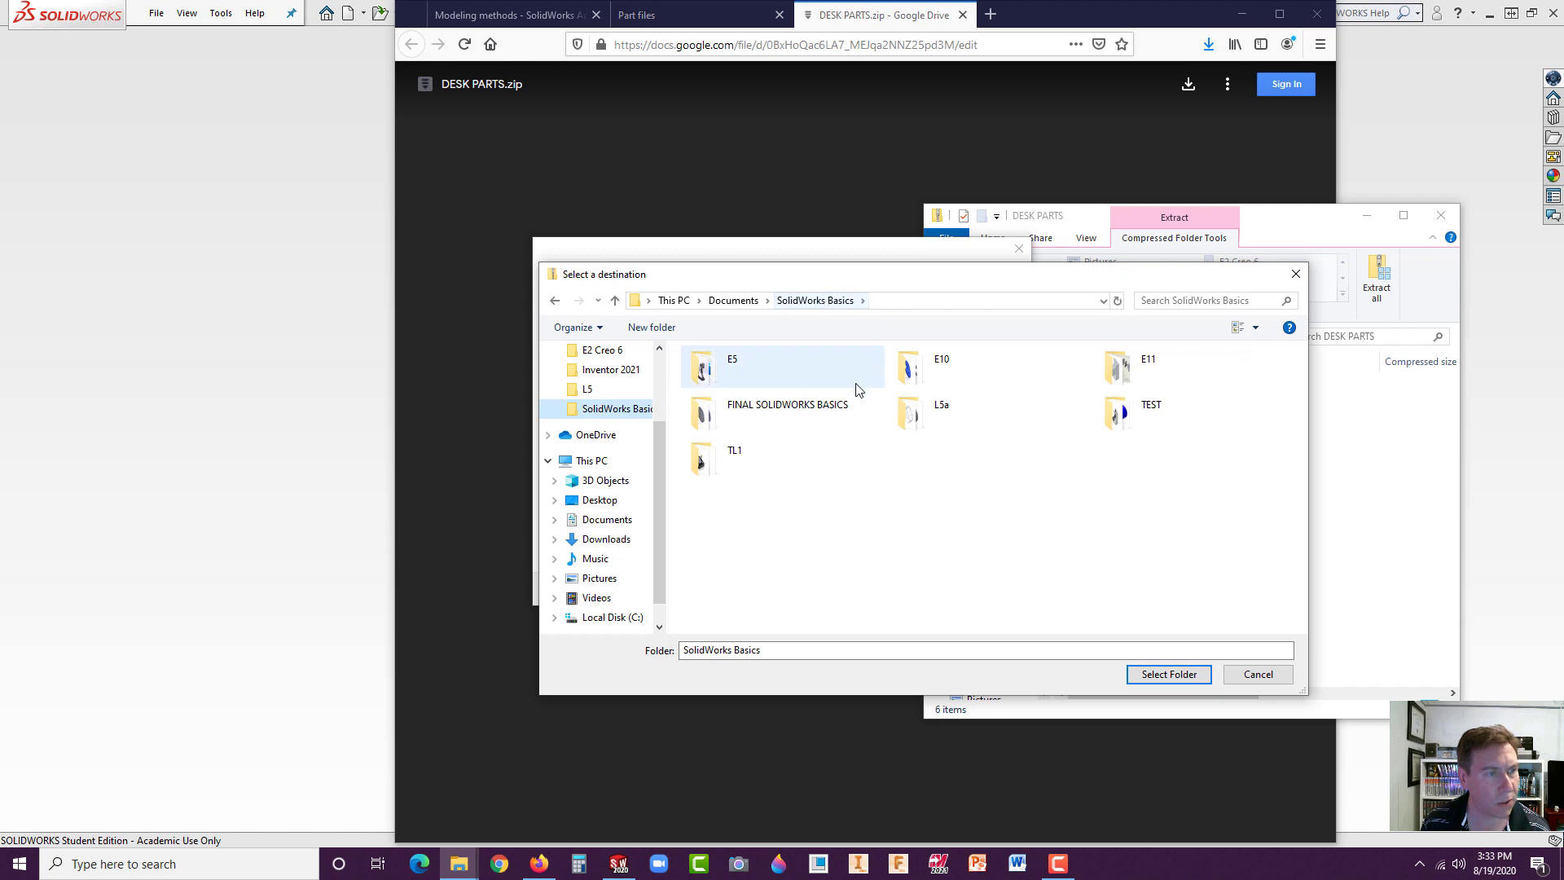
click(1161, 674)
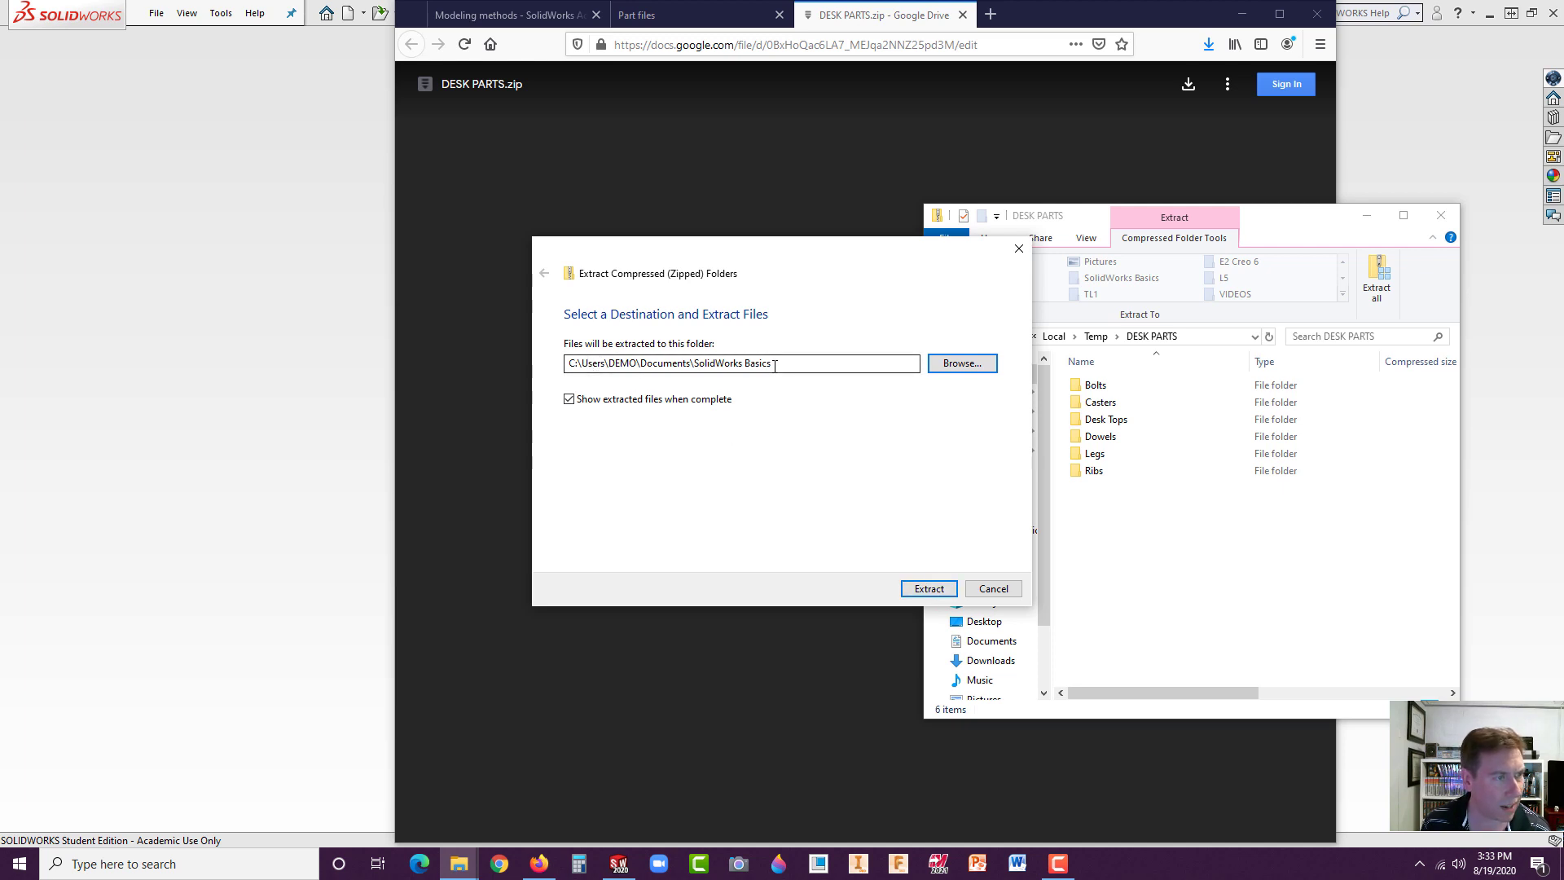
drag(774, 363, 564, 365)
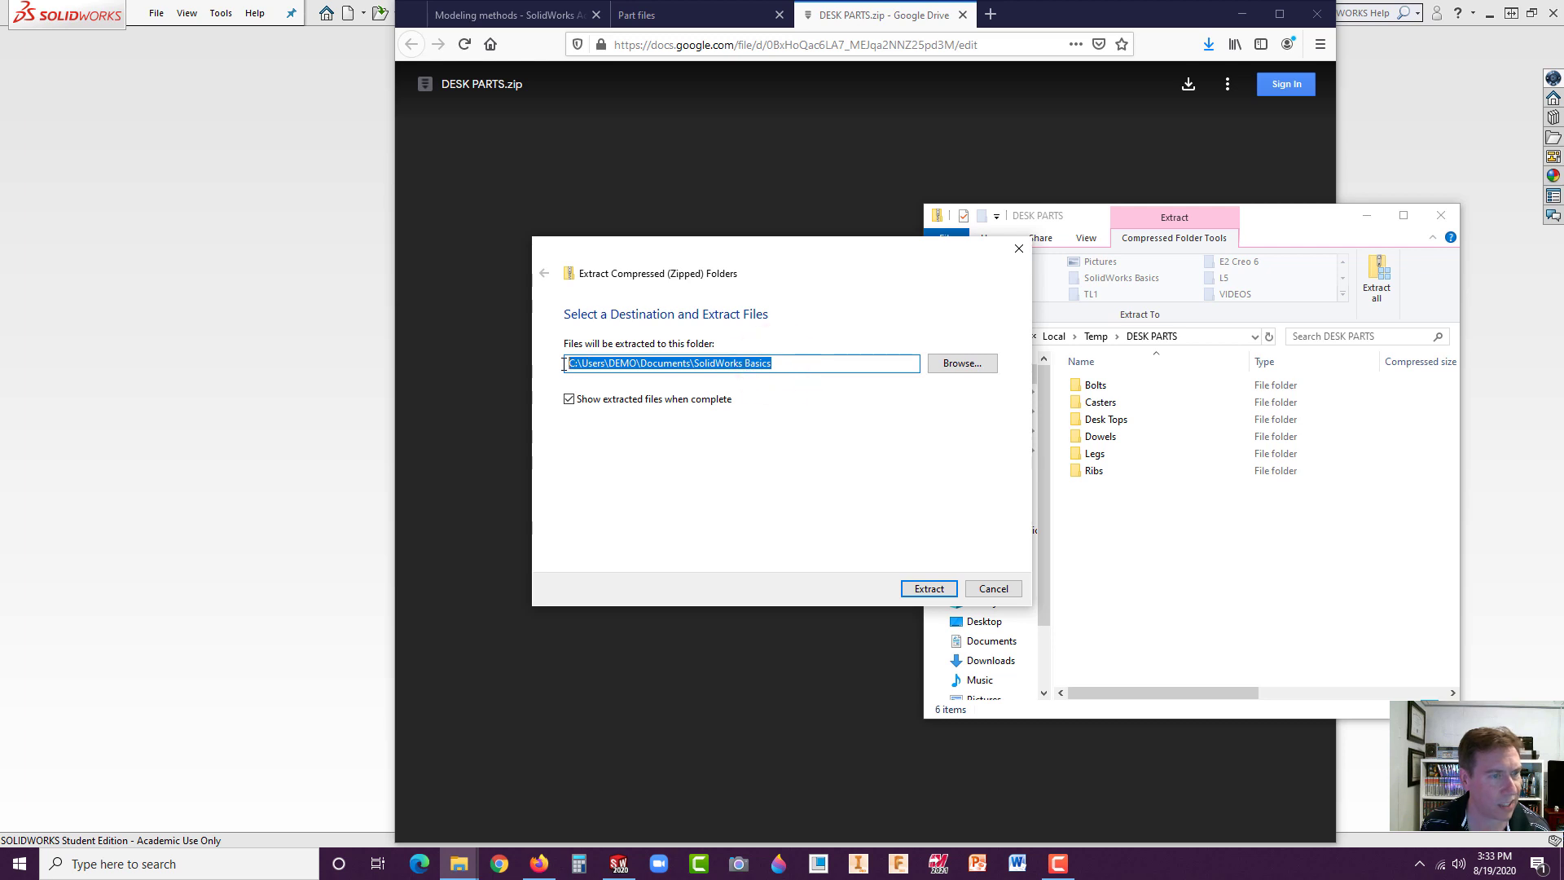
right_click(582, 362)
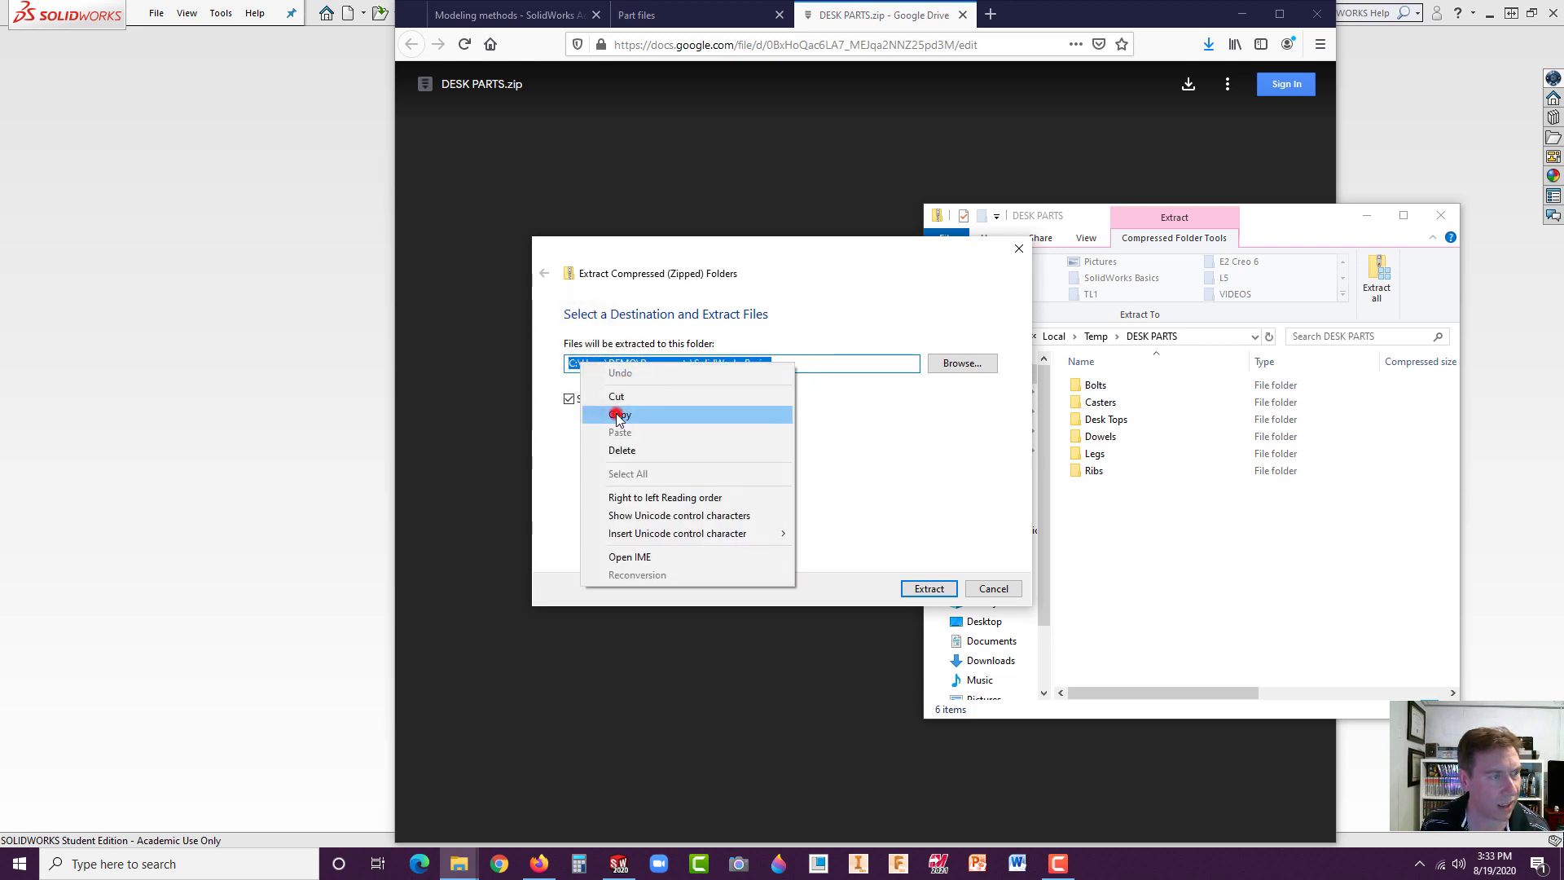
click(616, 413)
click(927, 588)
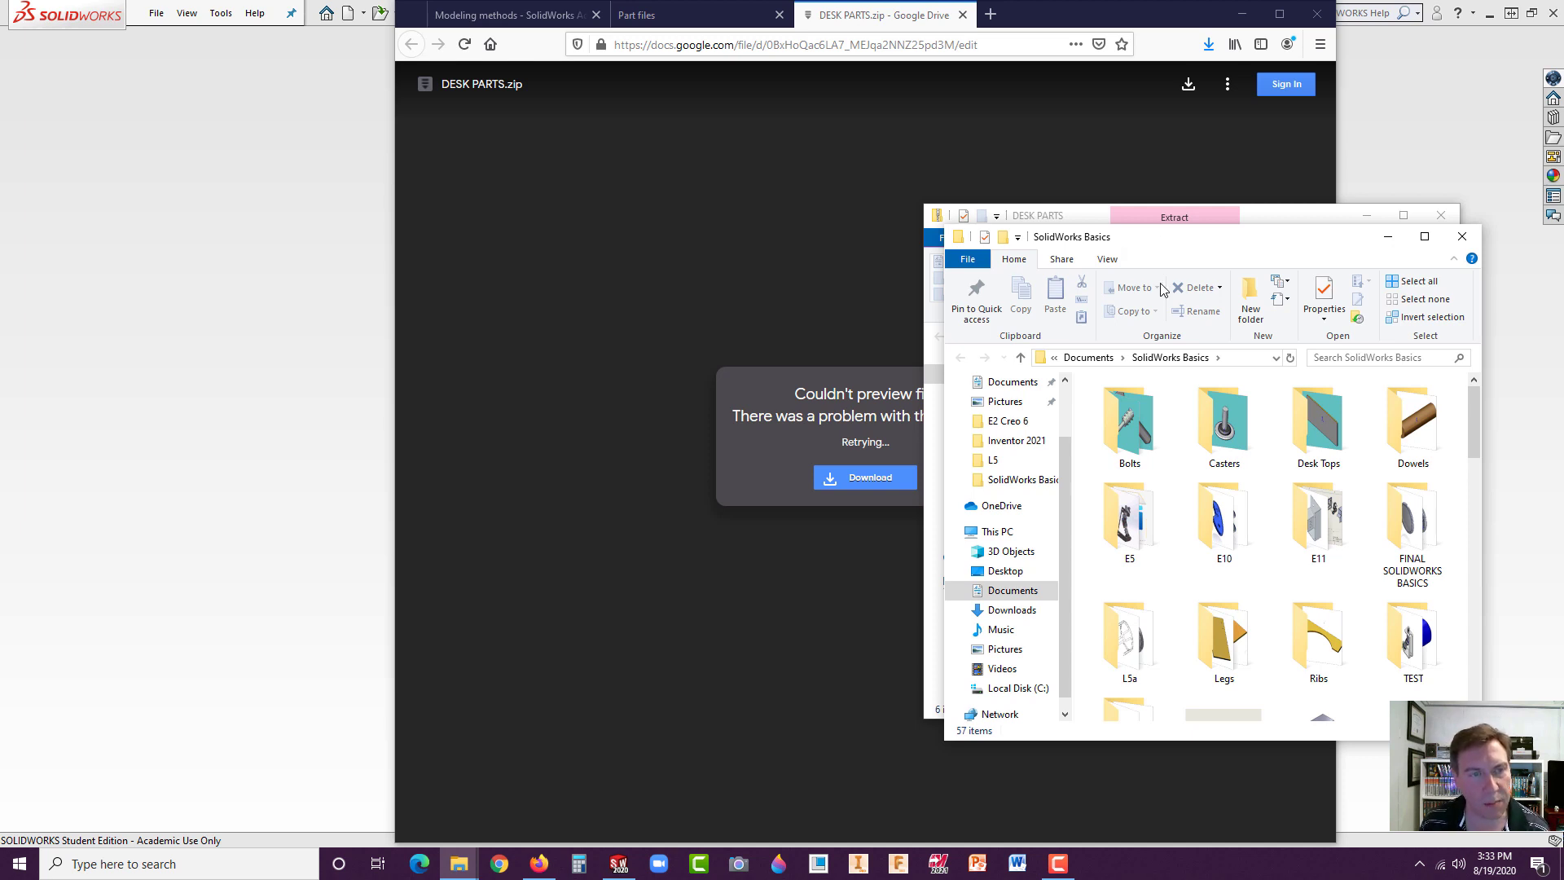
click(1463, 237)
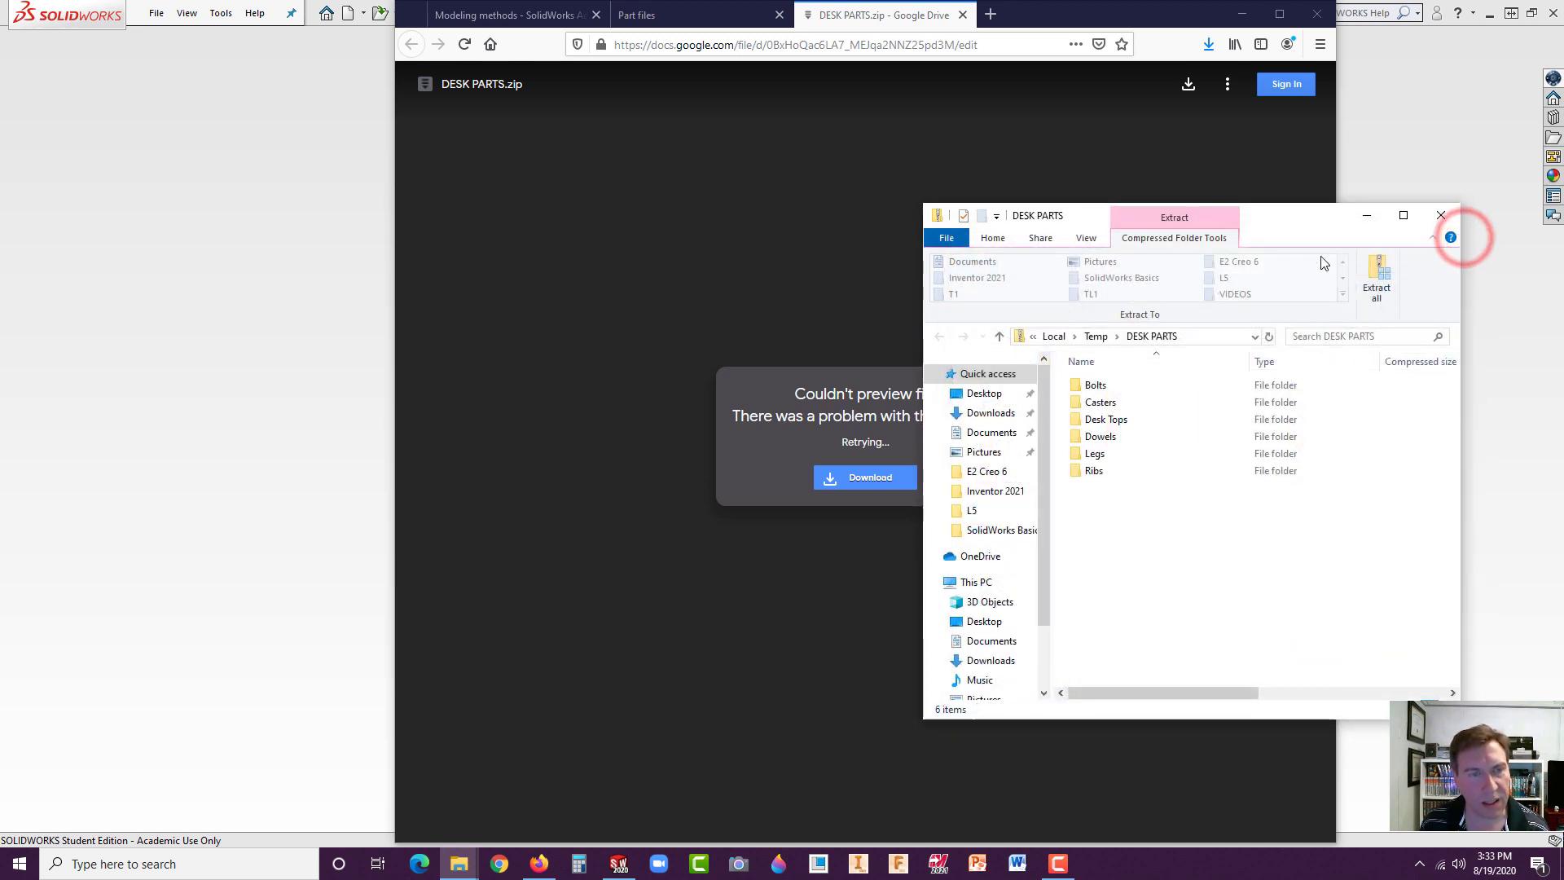
- Start another extraction of the DESK PARTS archive and create a destination folder named DESK PARTS on the Desktop
click(1379, 289)
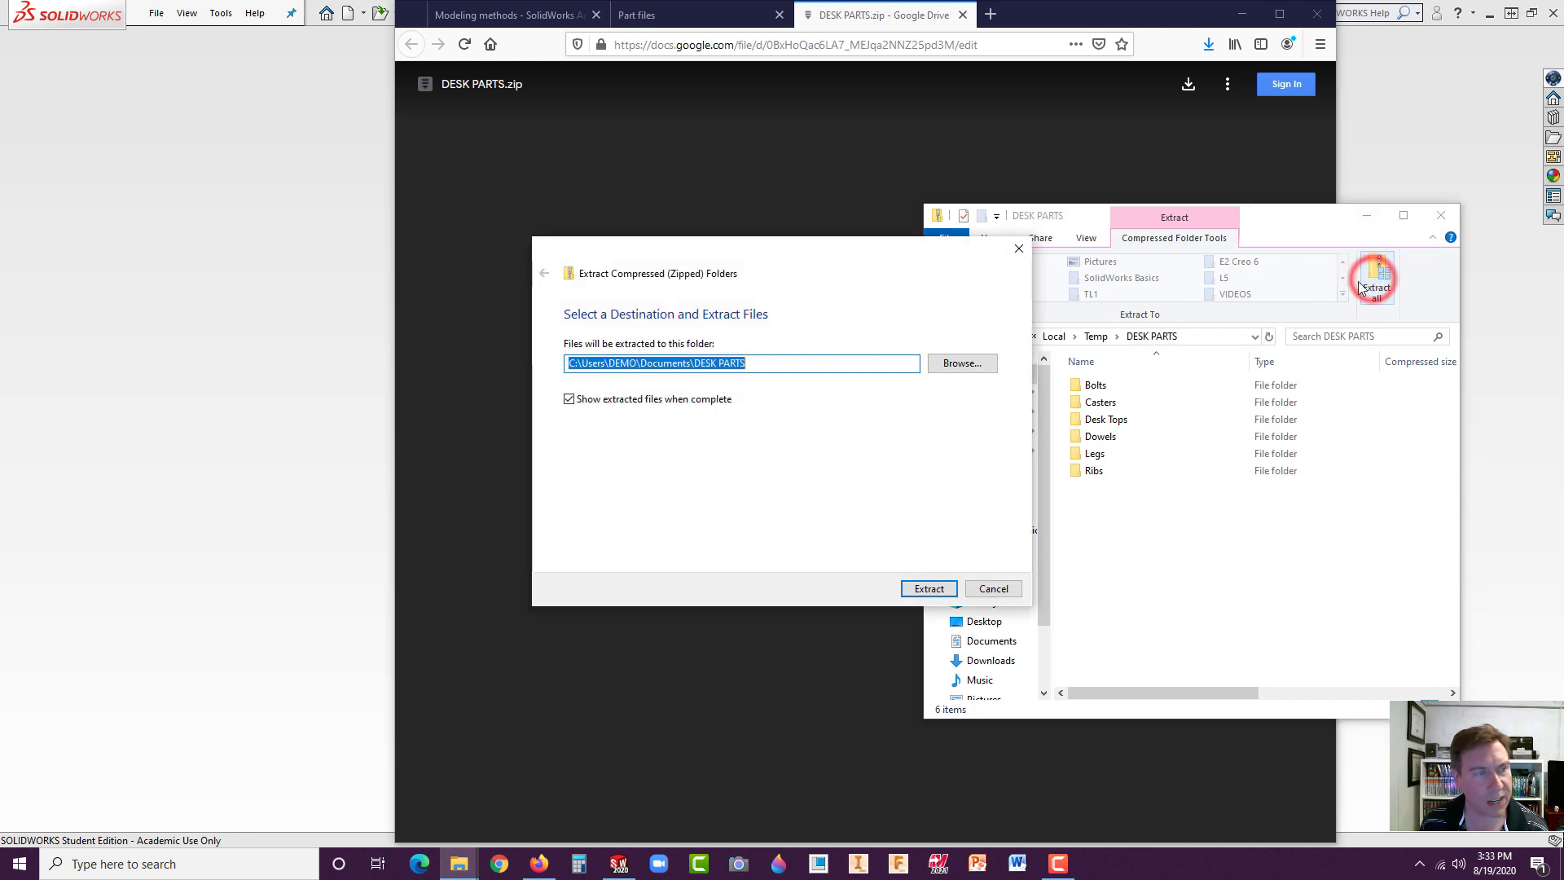
click(961, 364)
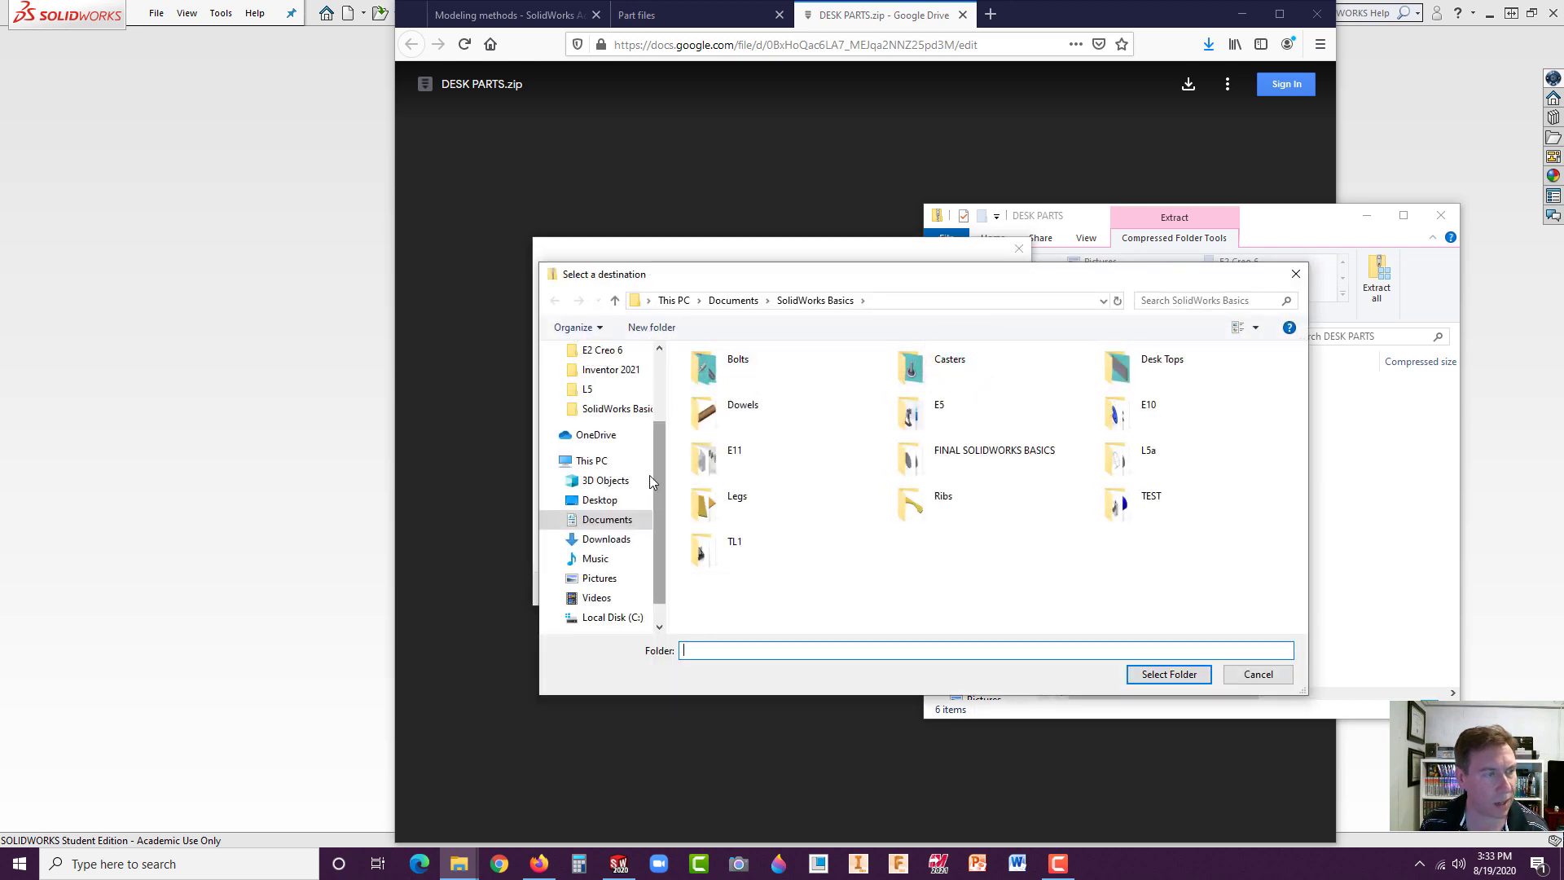
click(598, 500)
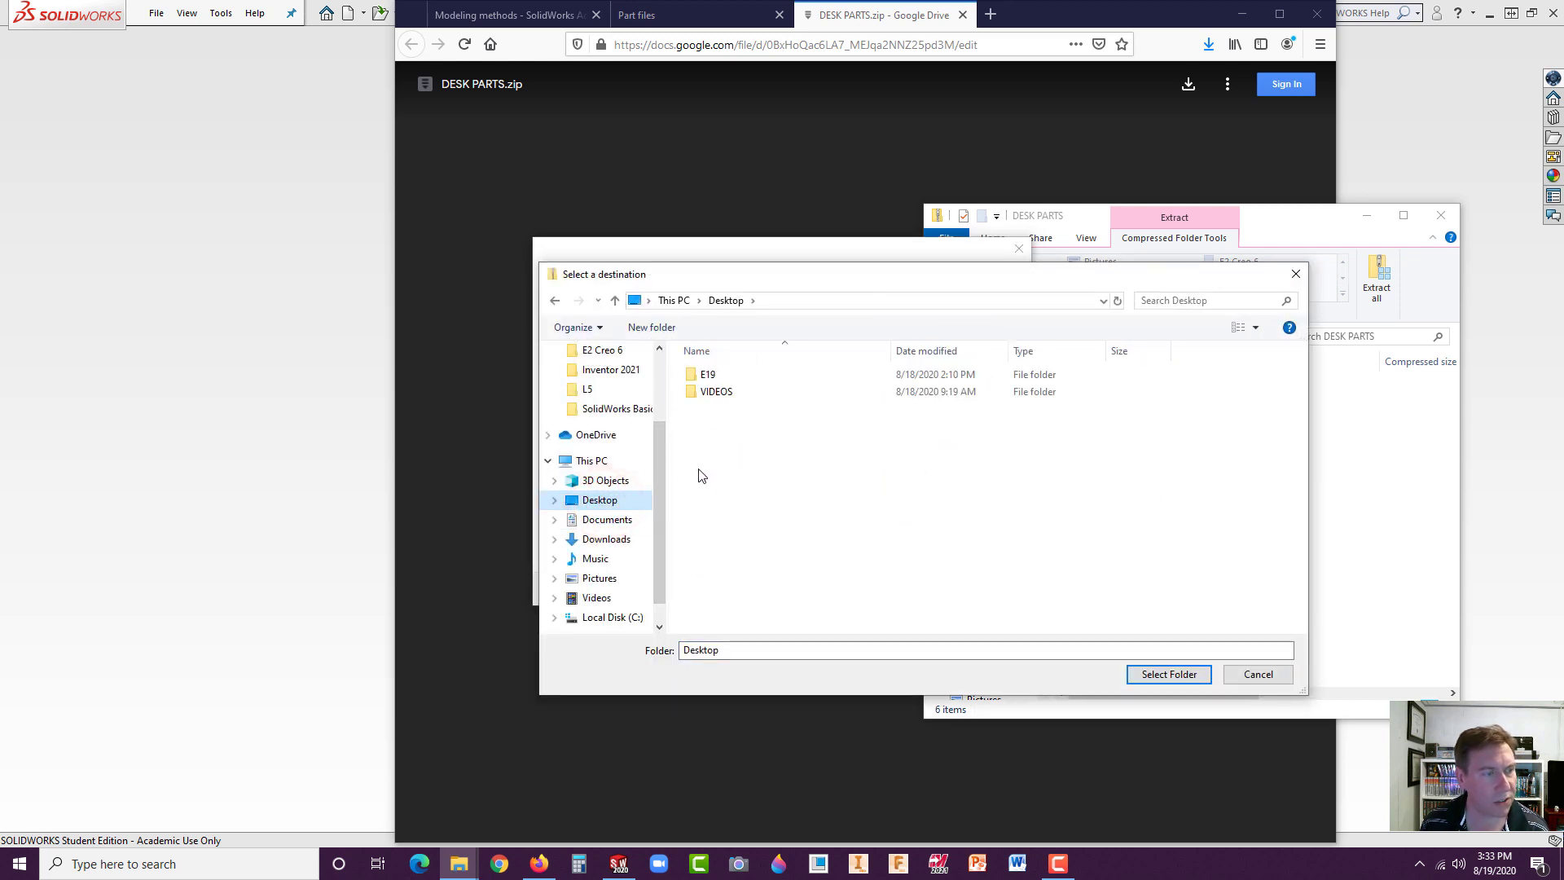
double_click(727, 652)
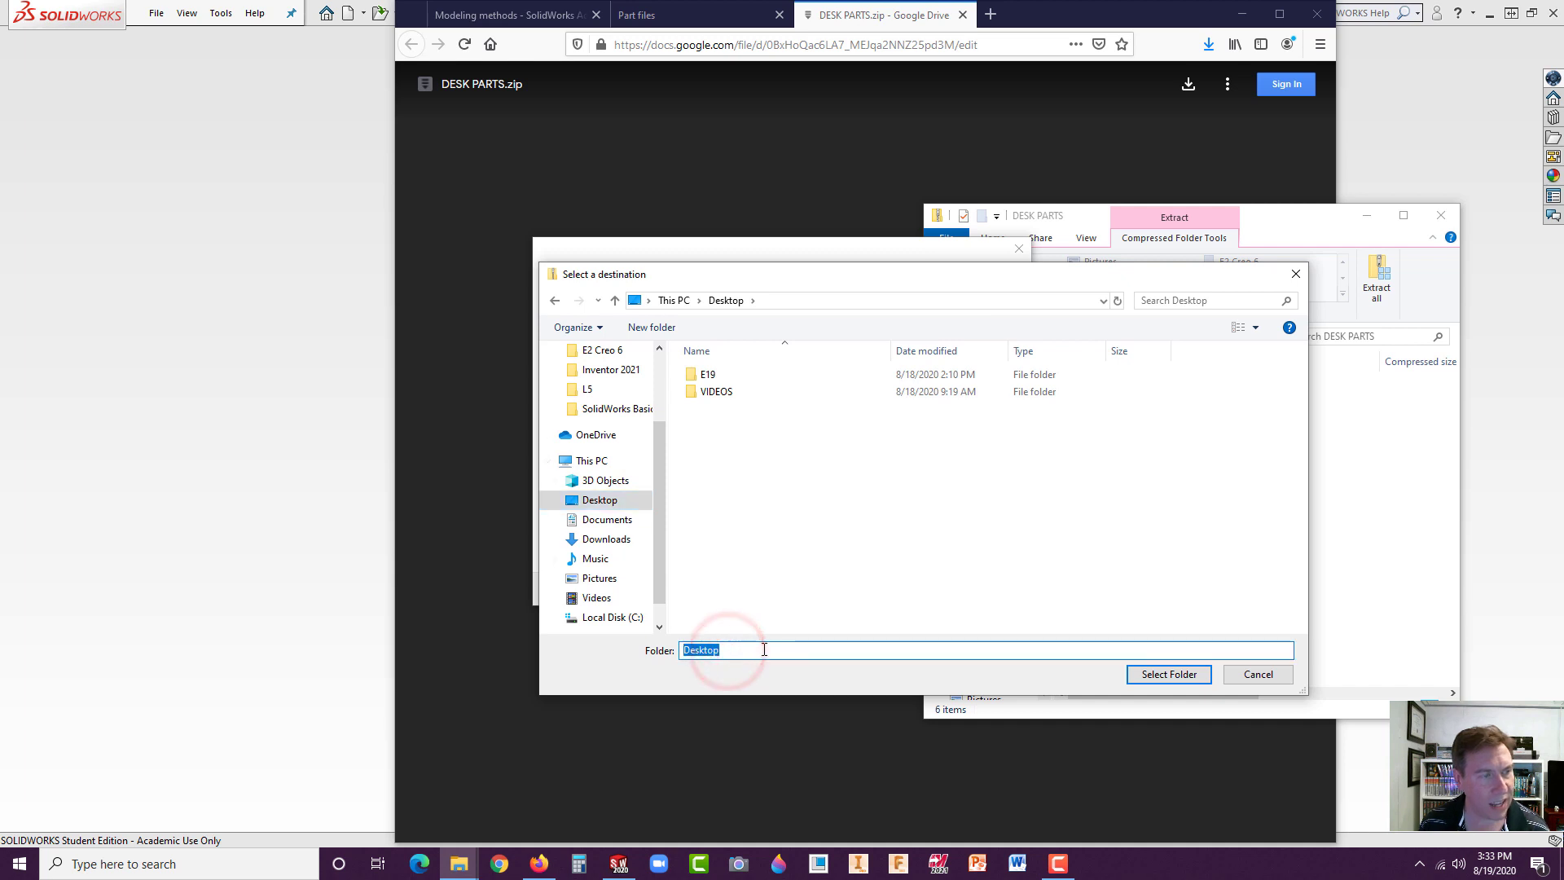
click(749, 453)
right_click(748, 452)
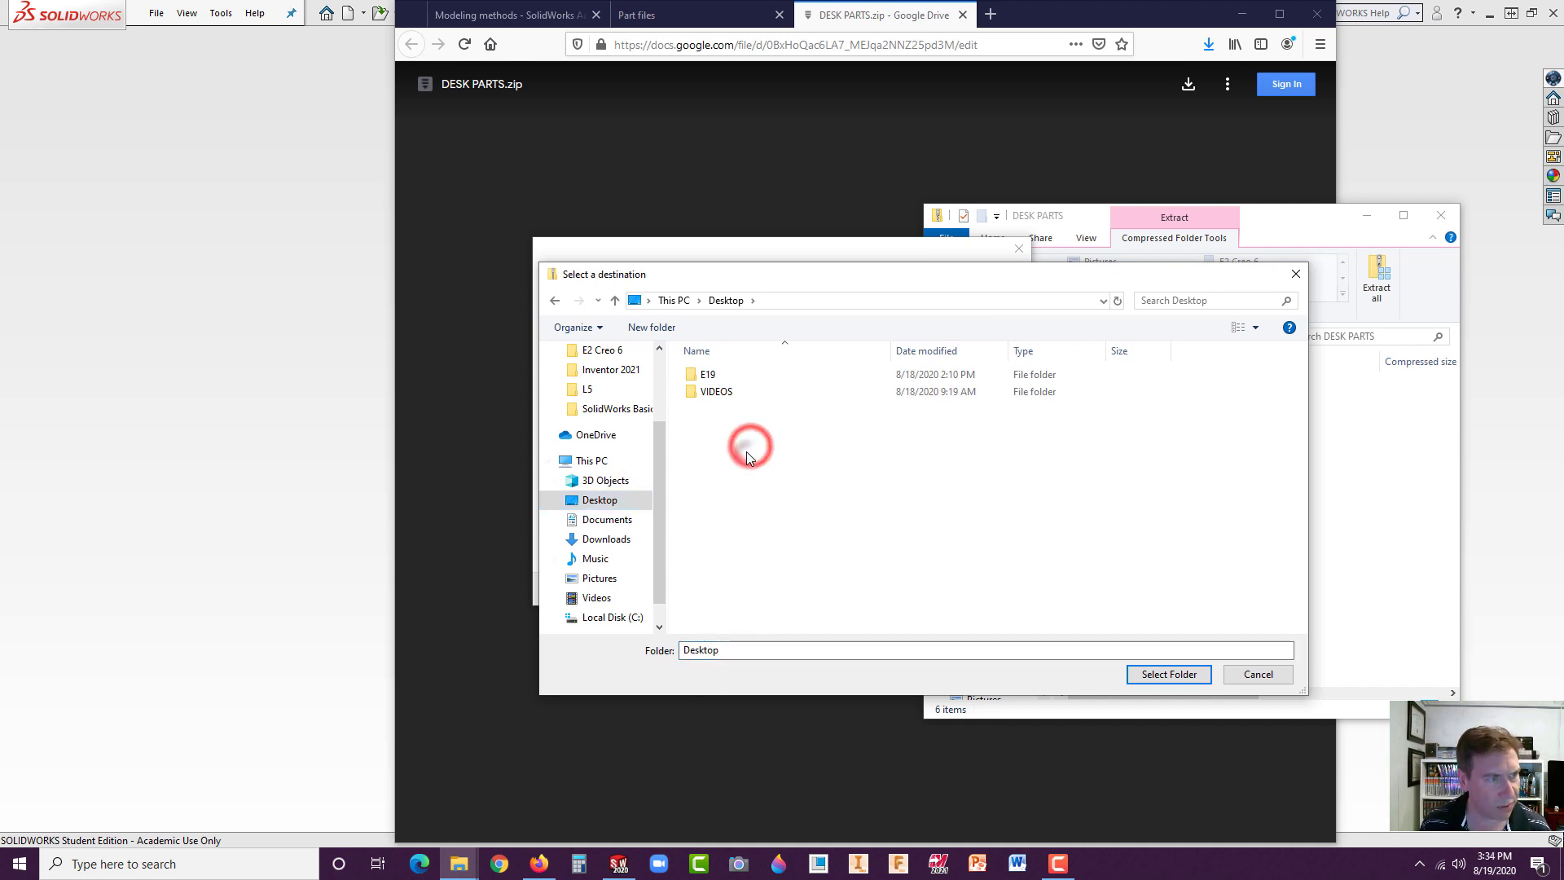
click(802, 655)
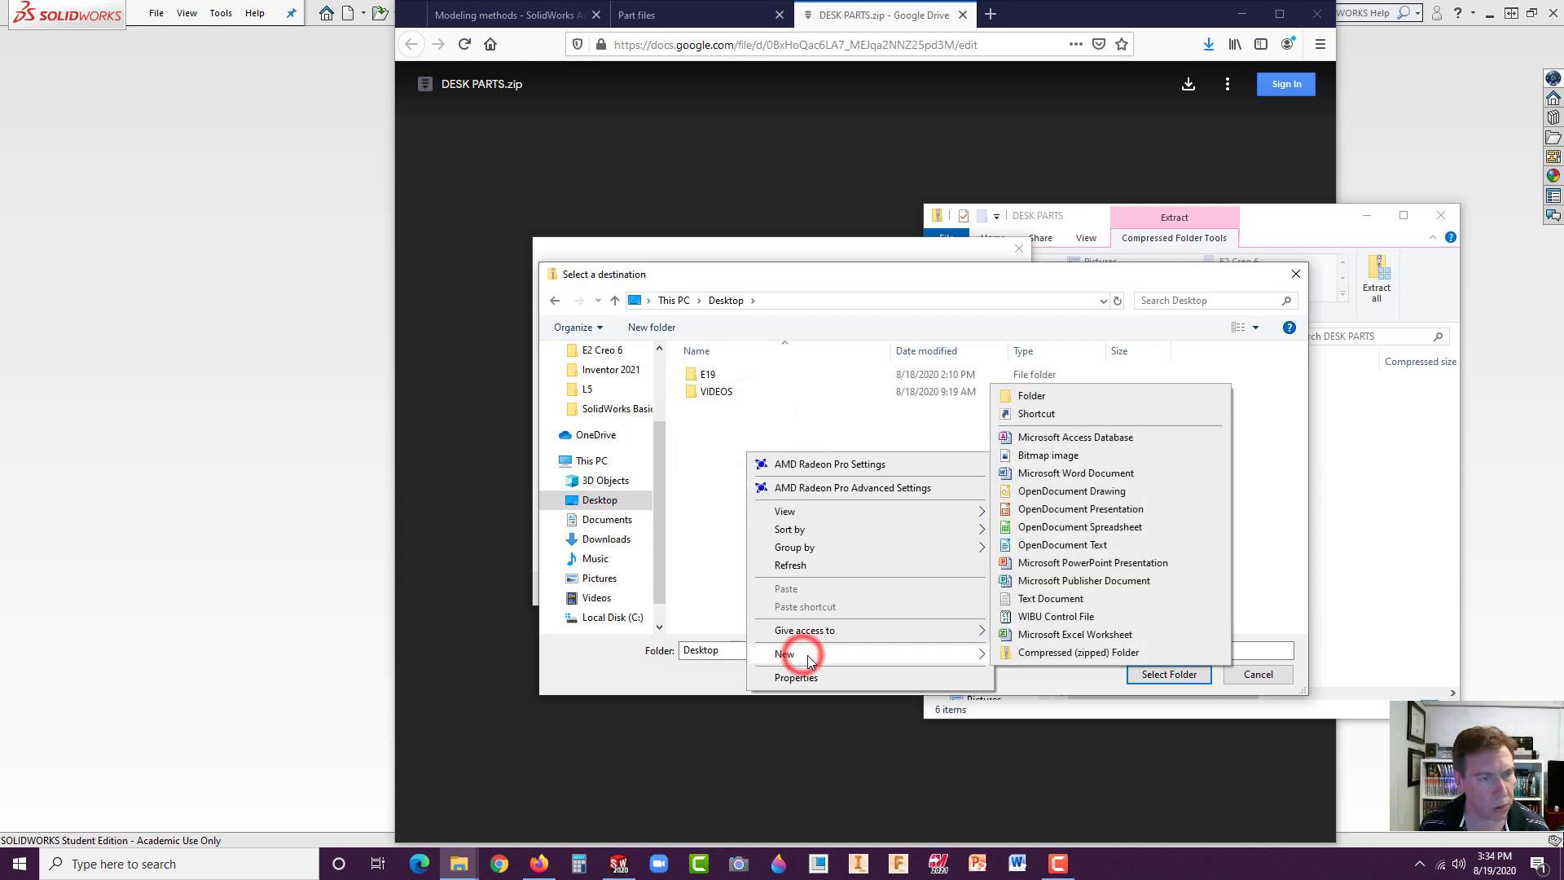
click(1028, 396)
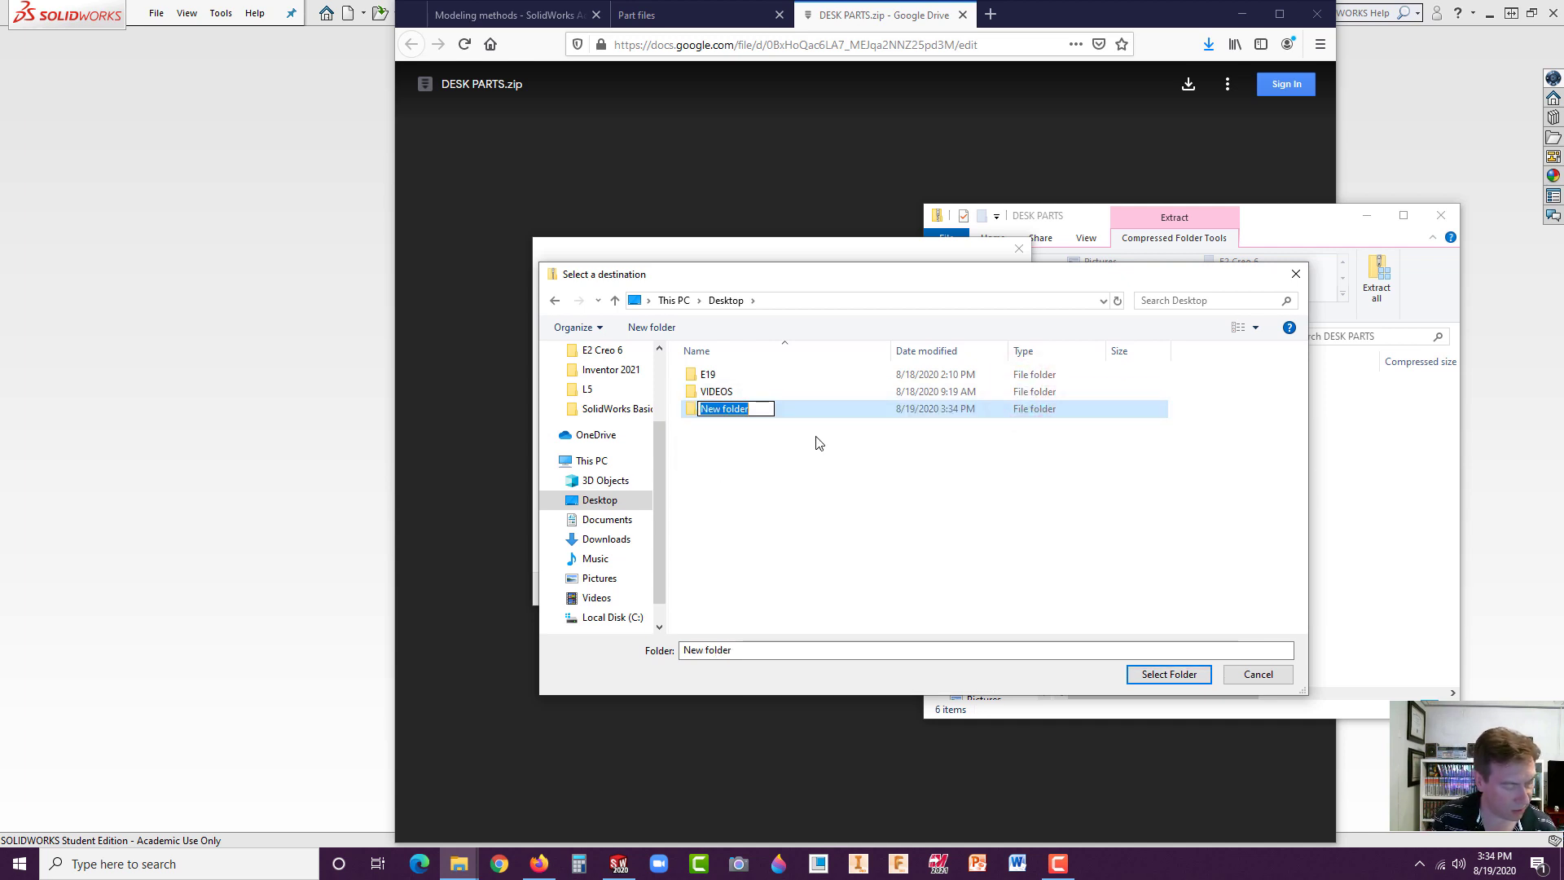
text(DESK)
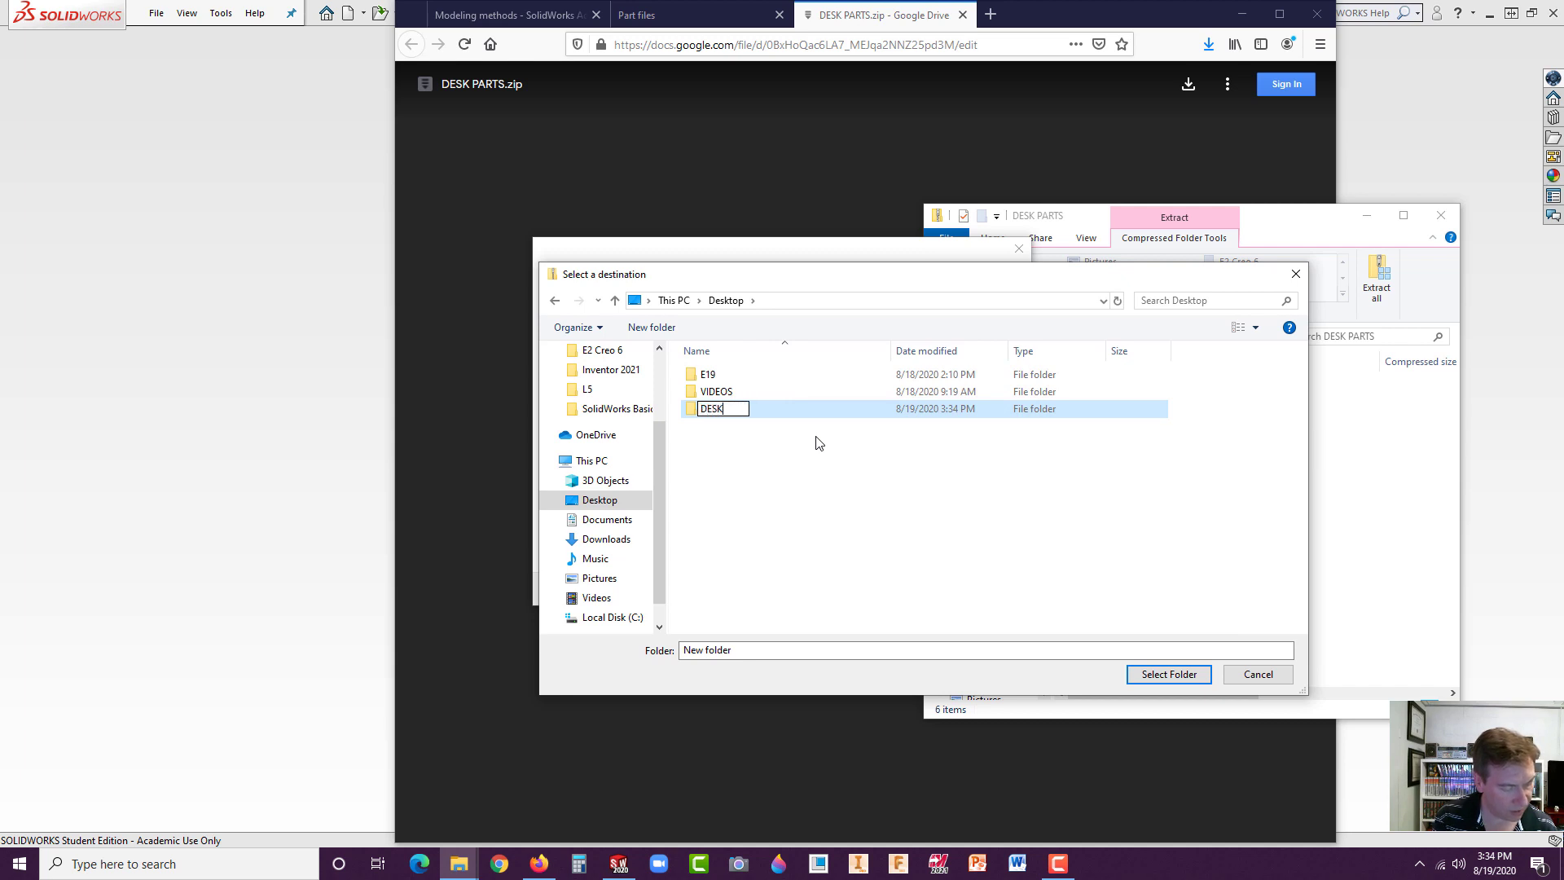
text( PARTS)
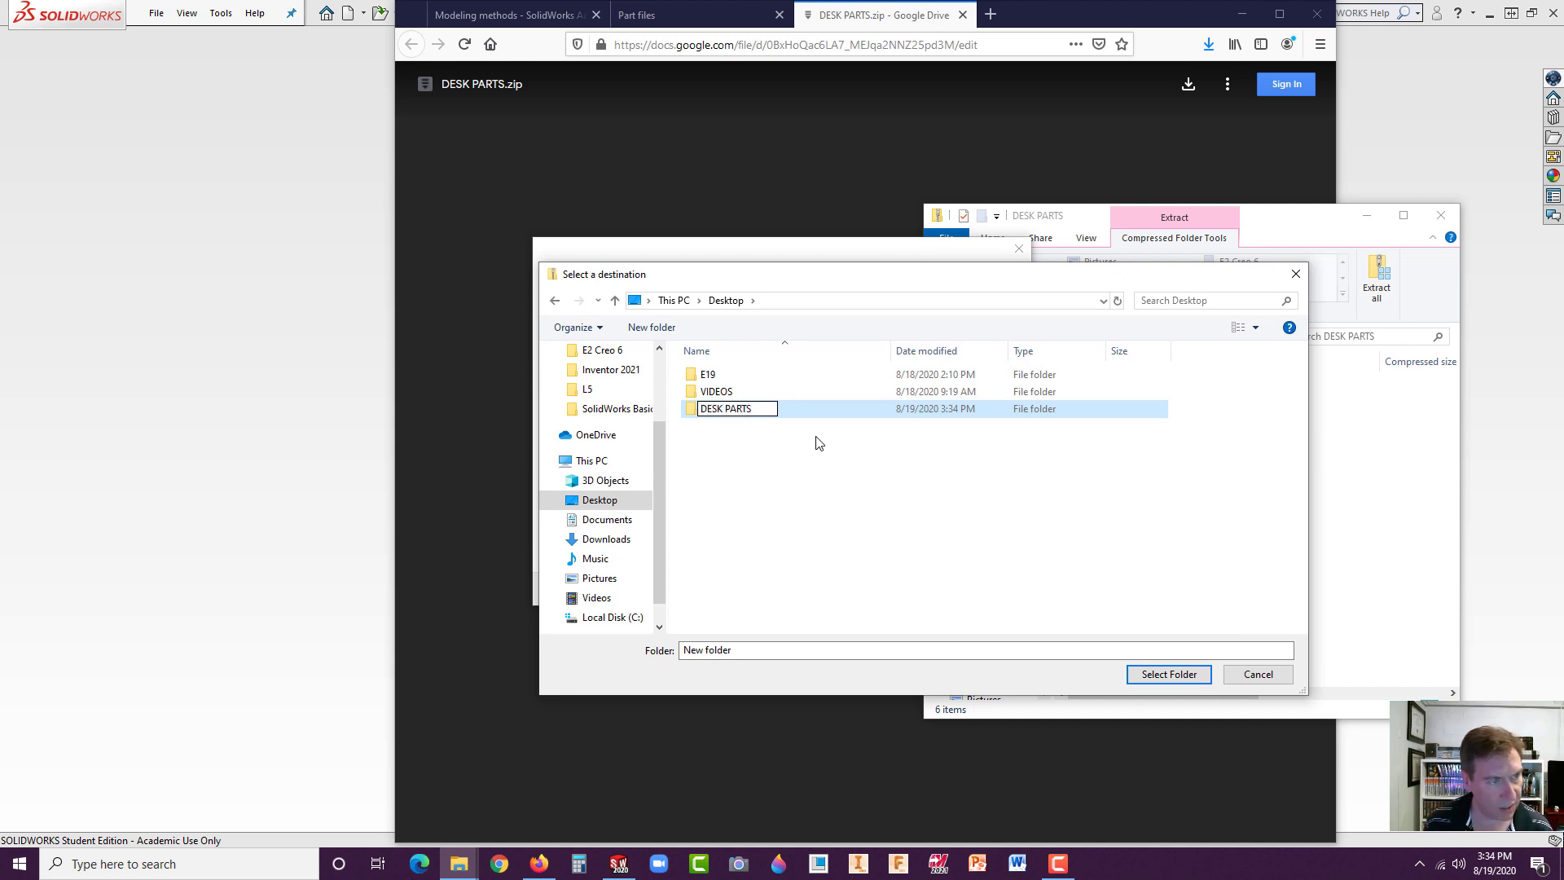
key(Return)
- Extract the archive into the Desktop\DESK PARTS folder and close both Explorer windows
double_click(690, 413)
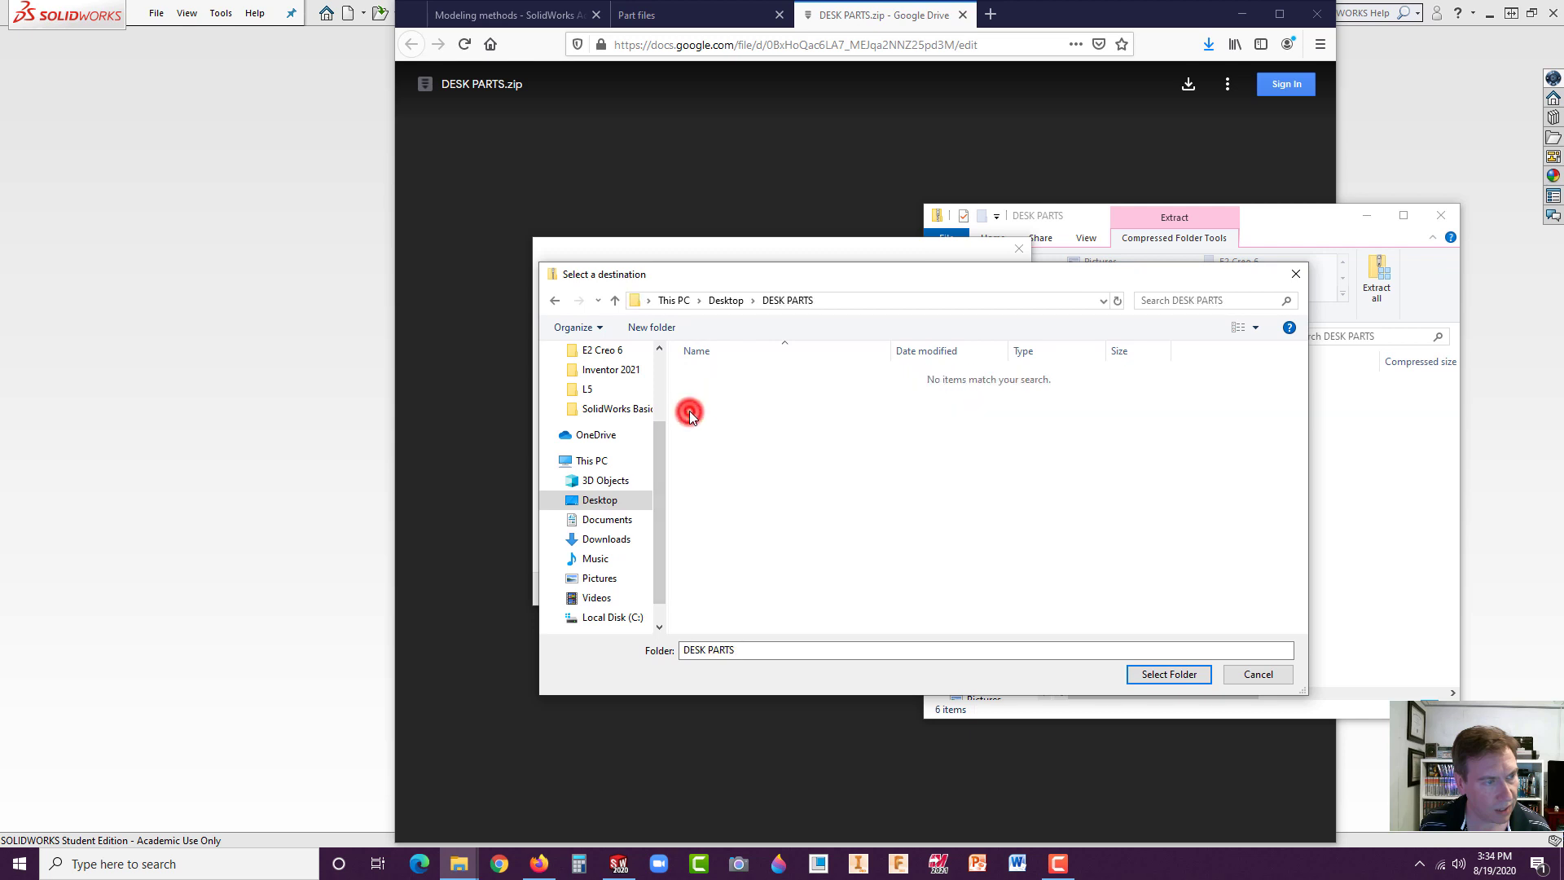
click(1169, 675)
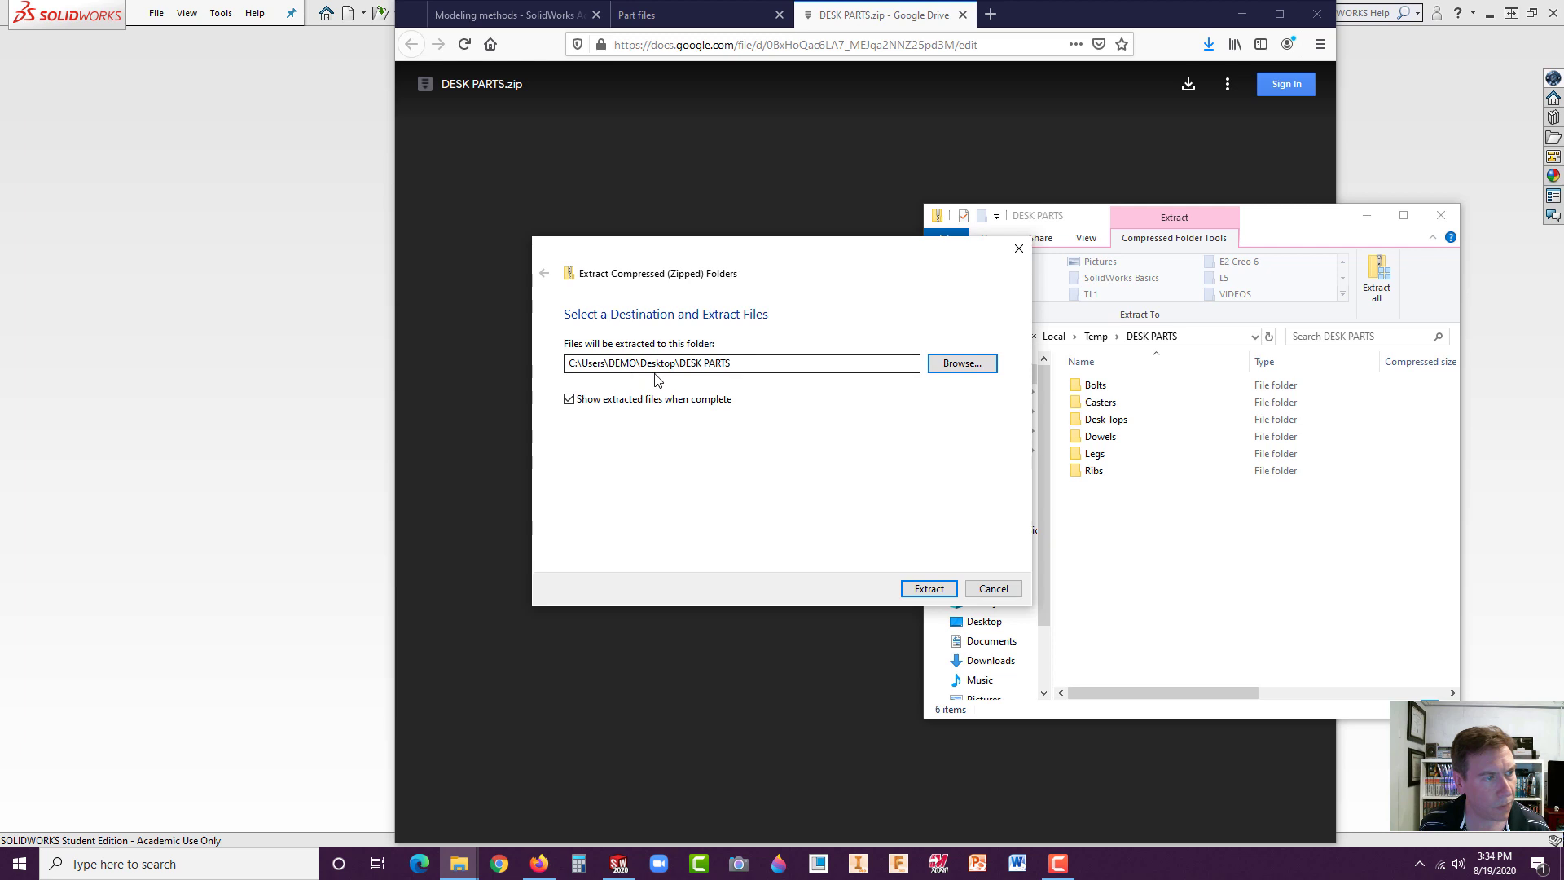
click(935, 586)
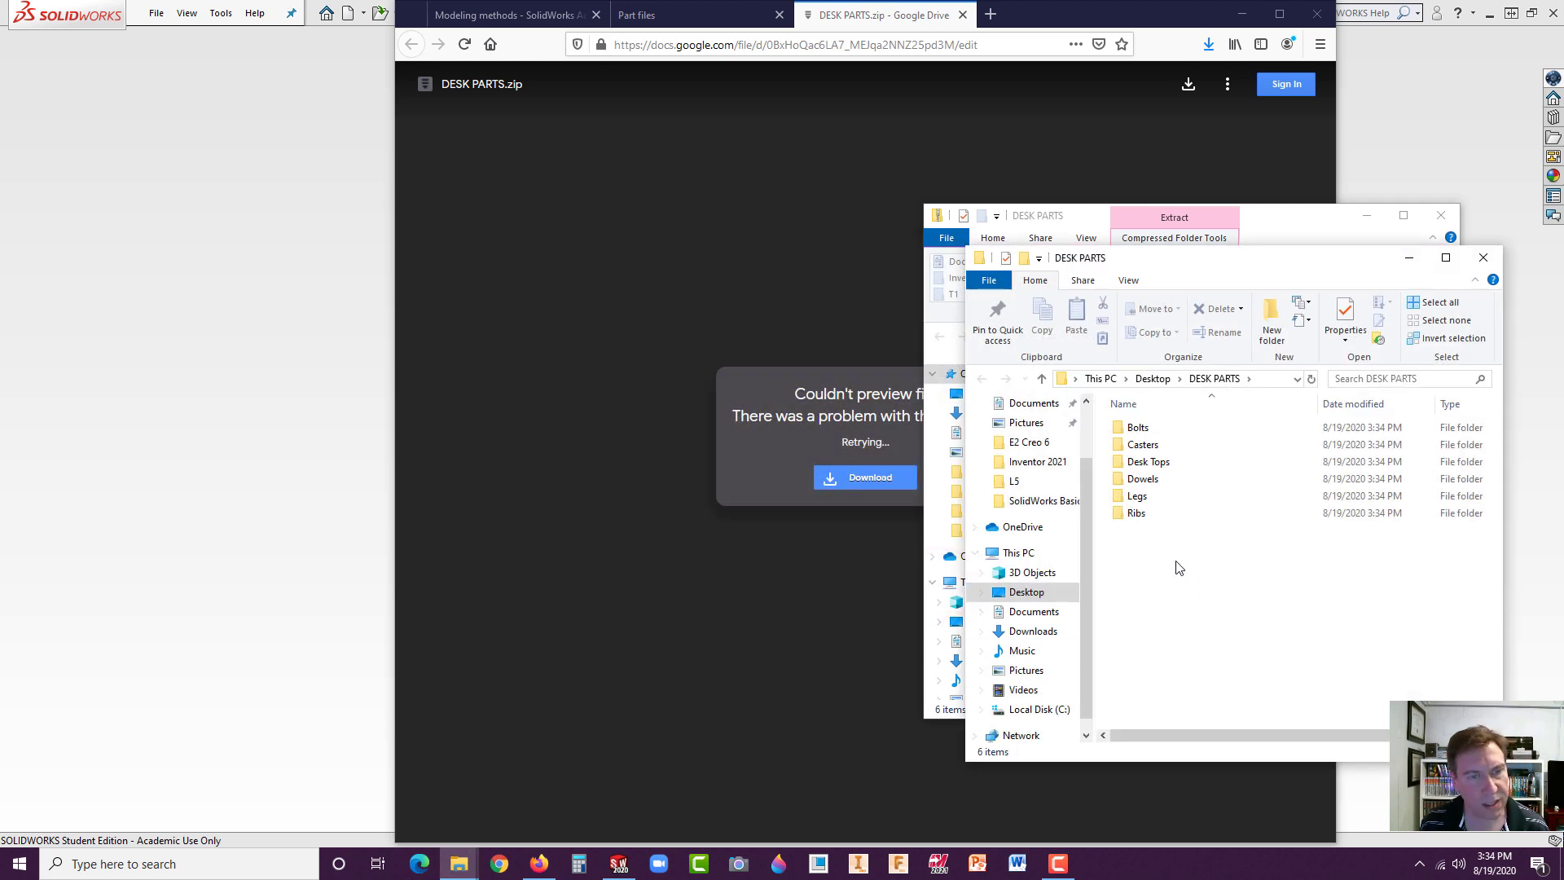
click(1485, 260)
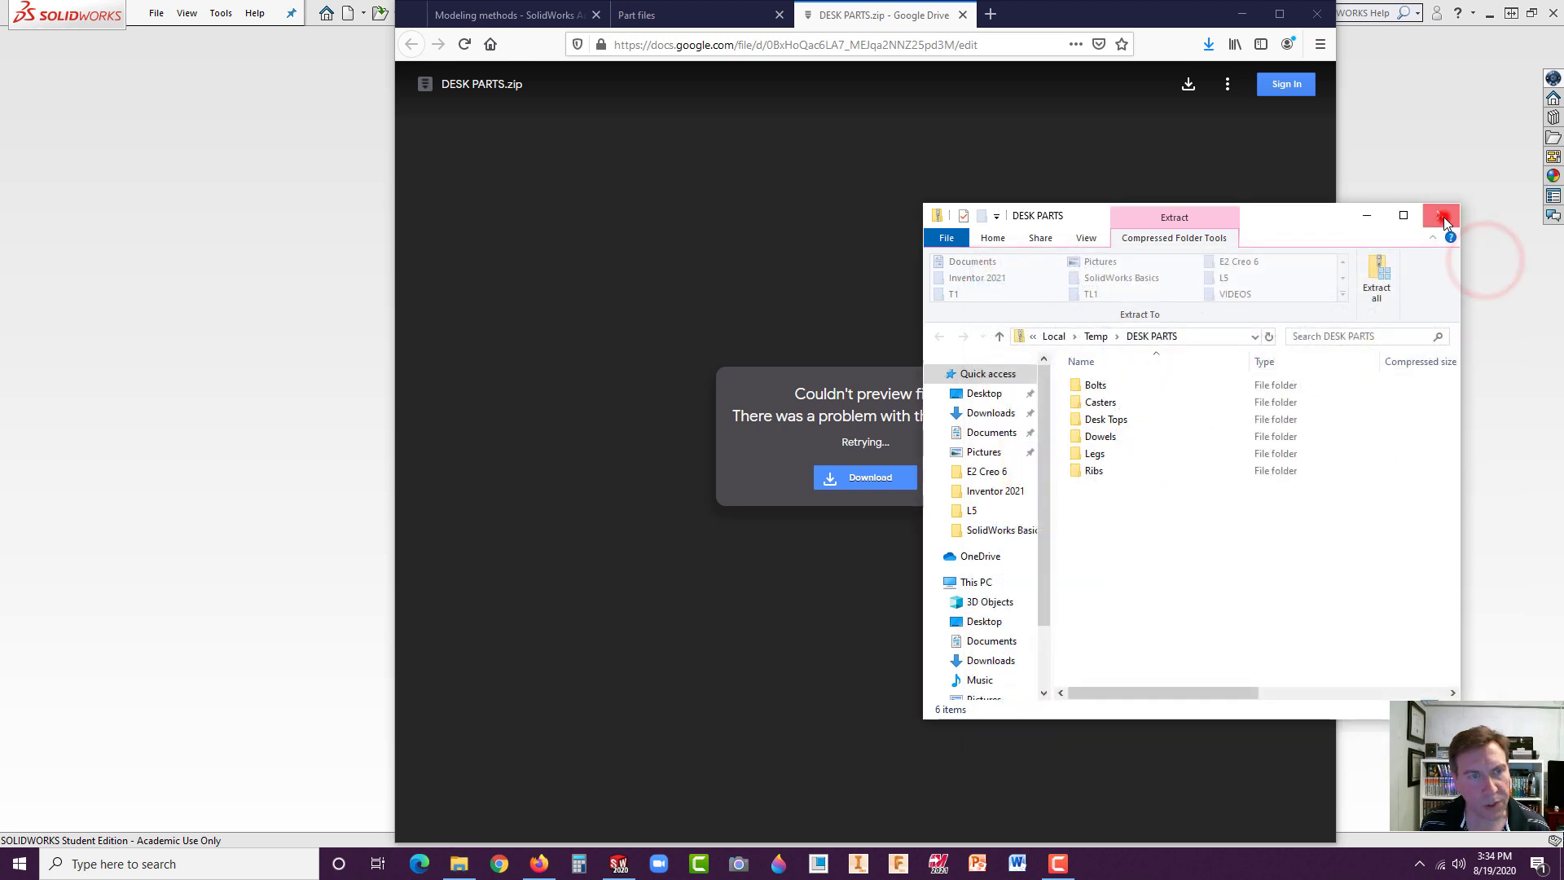
click(1444, 217)
- Switch to SOLIDWORKS and show the Design Library folders in the File Locations system options
click(256, 259)
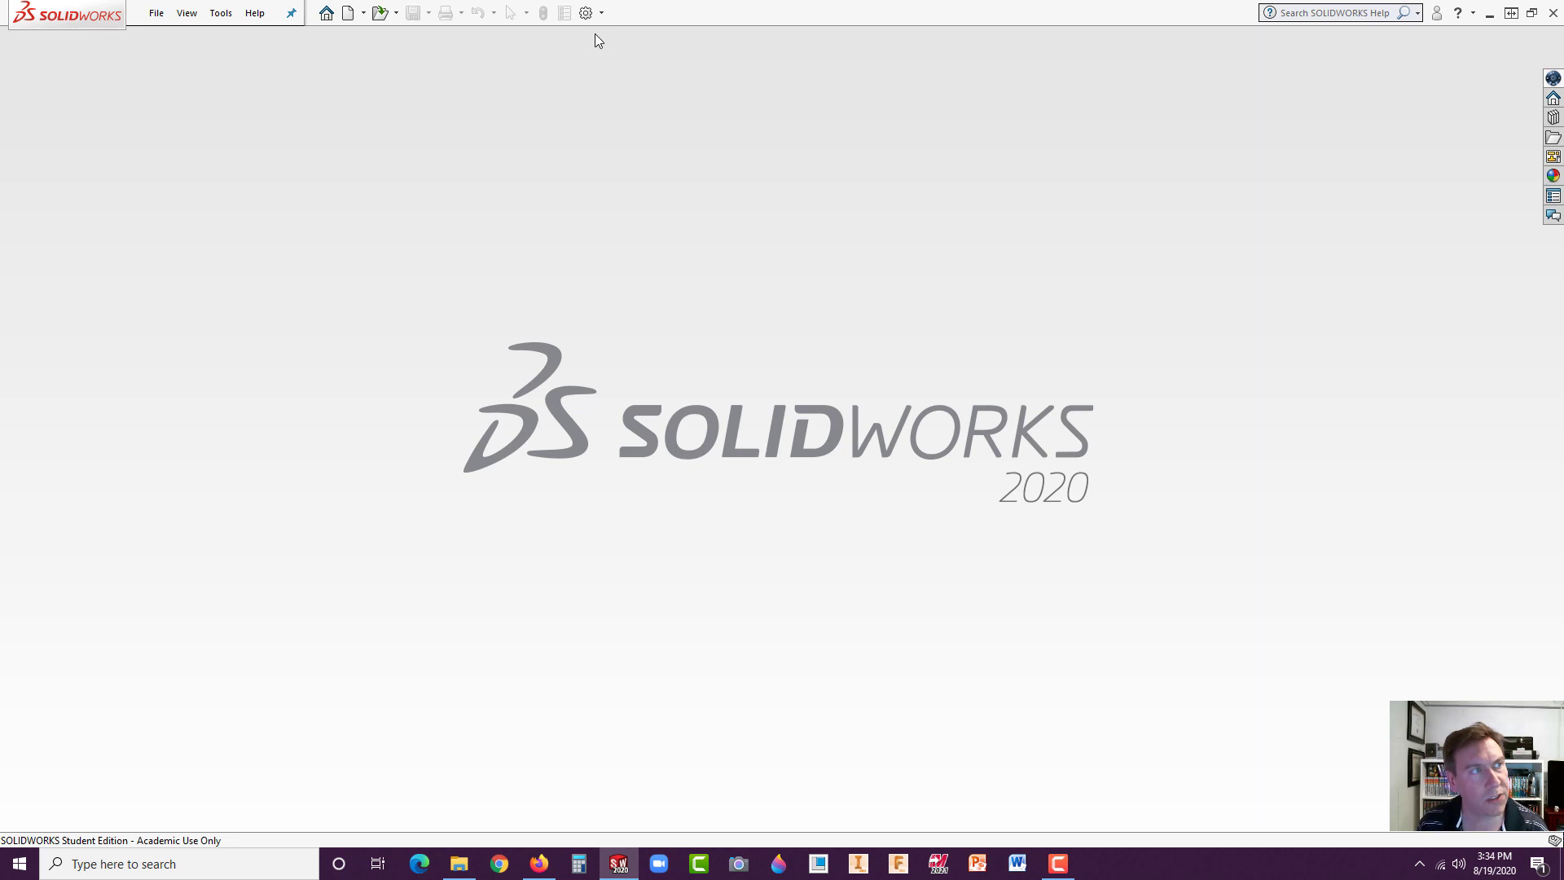
click(586, 14)
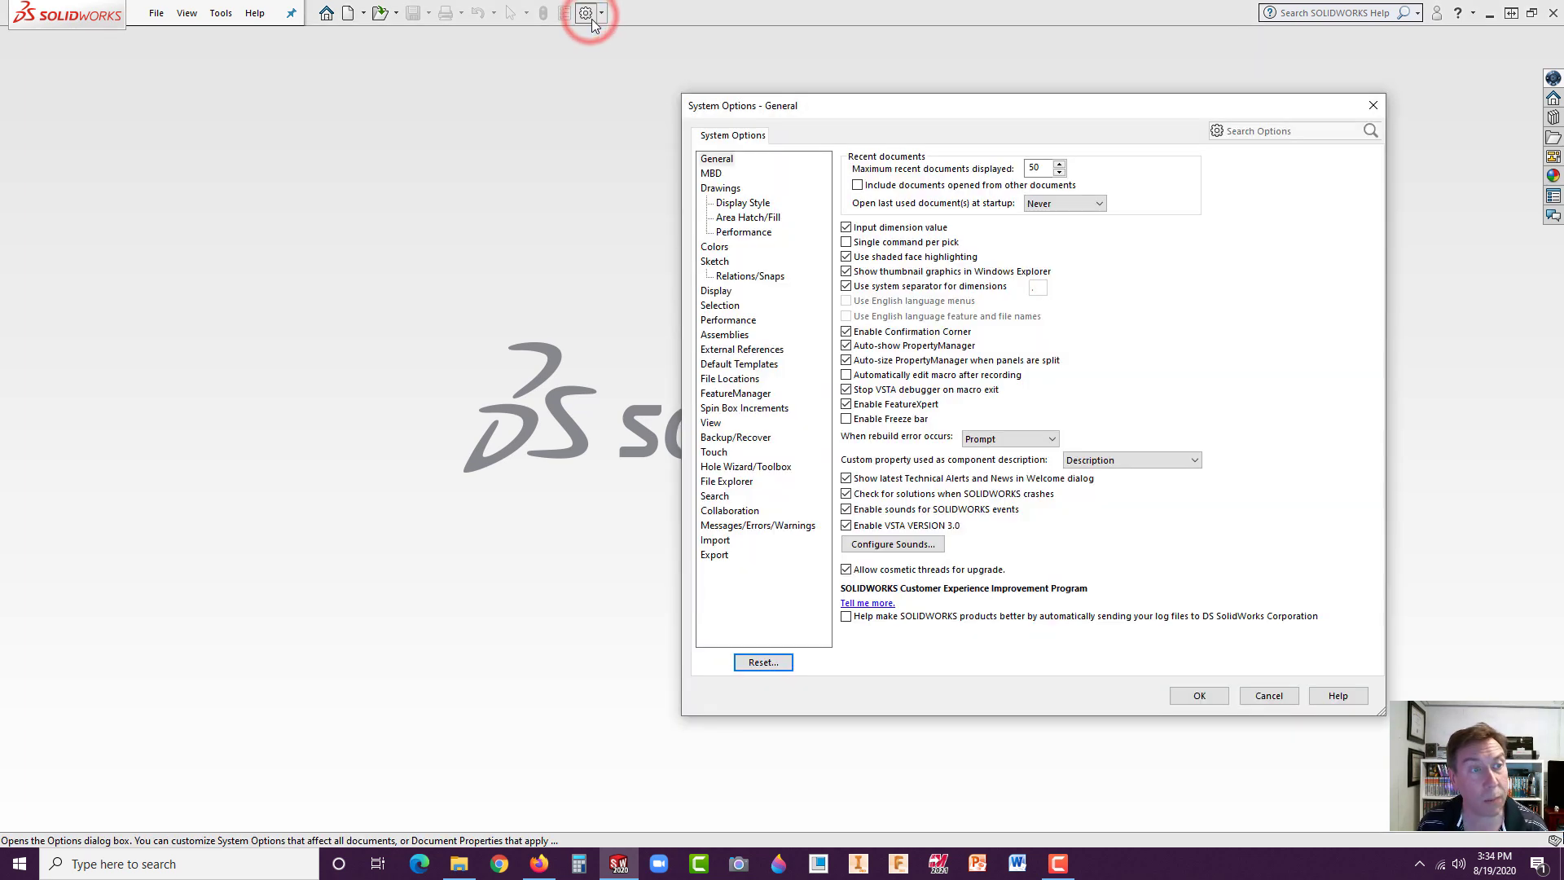
click(743, 381)
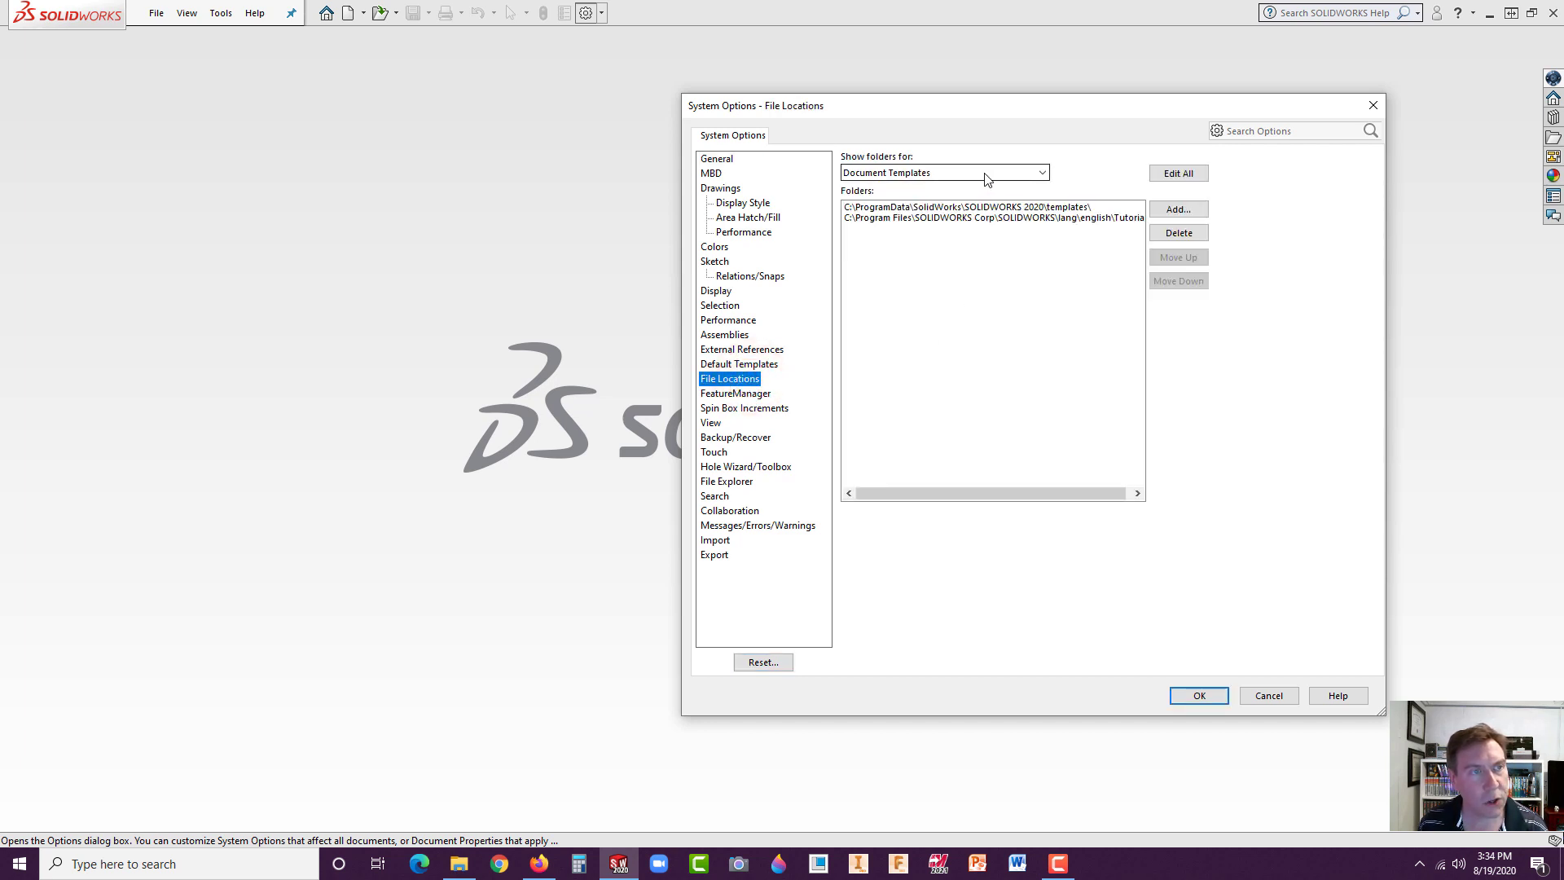
click(1043, 172)
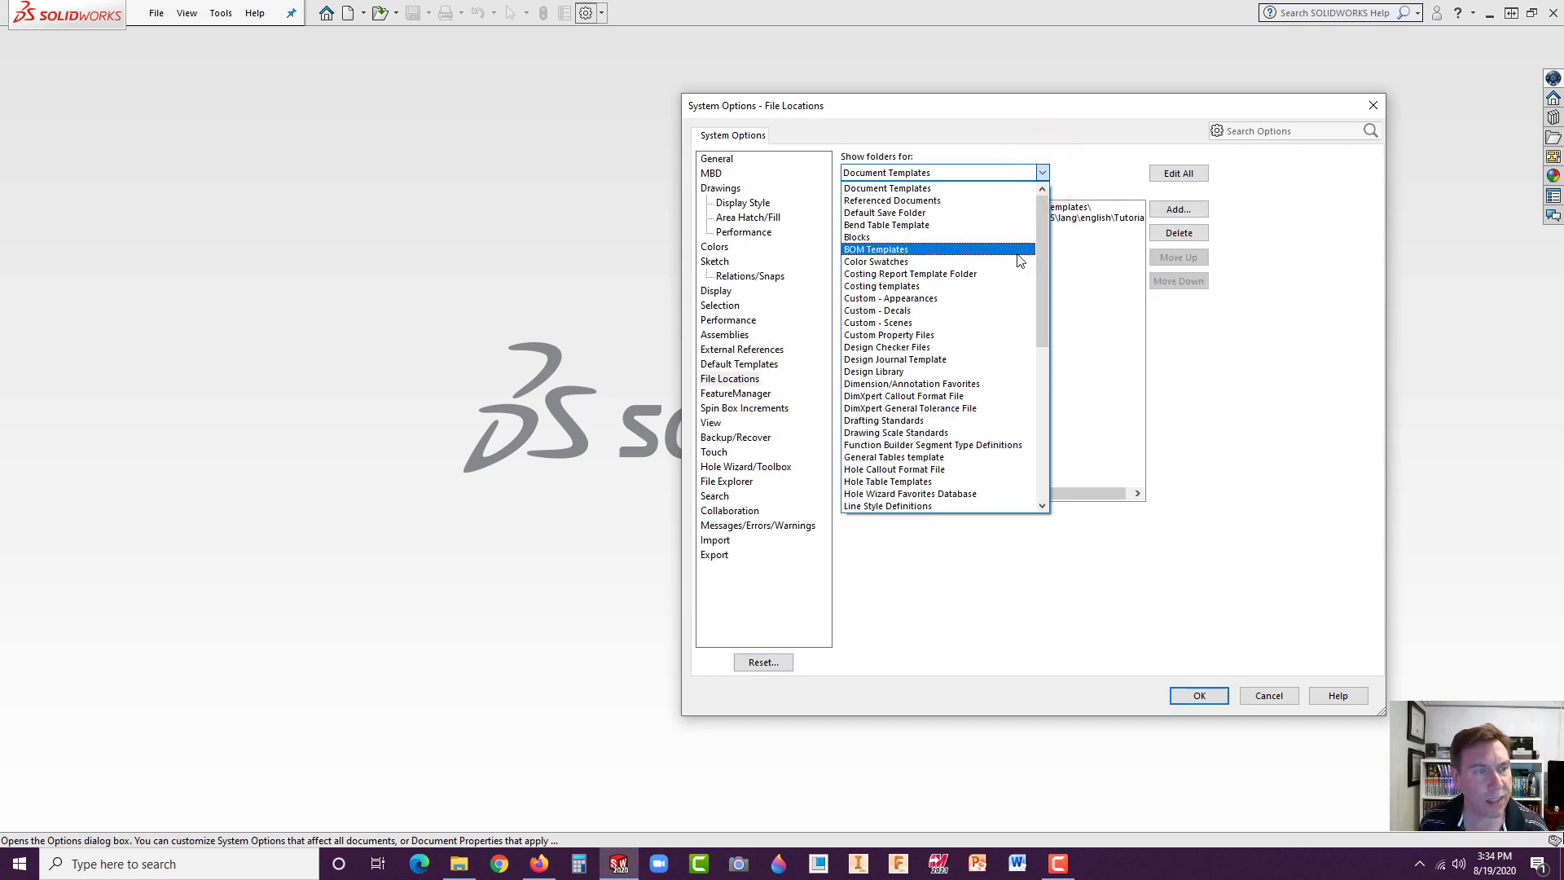
click(877, 373)
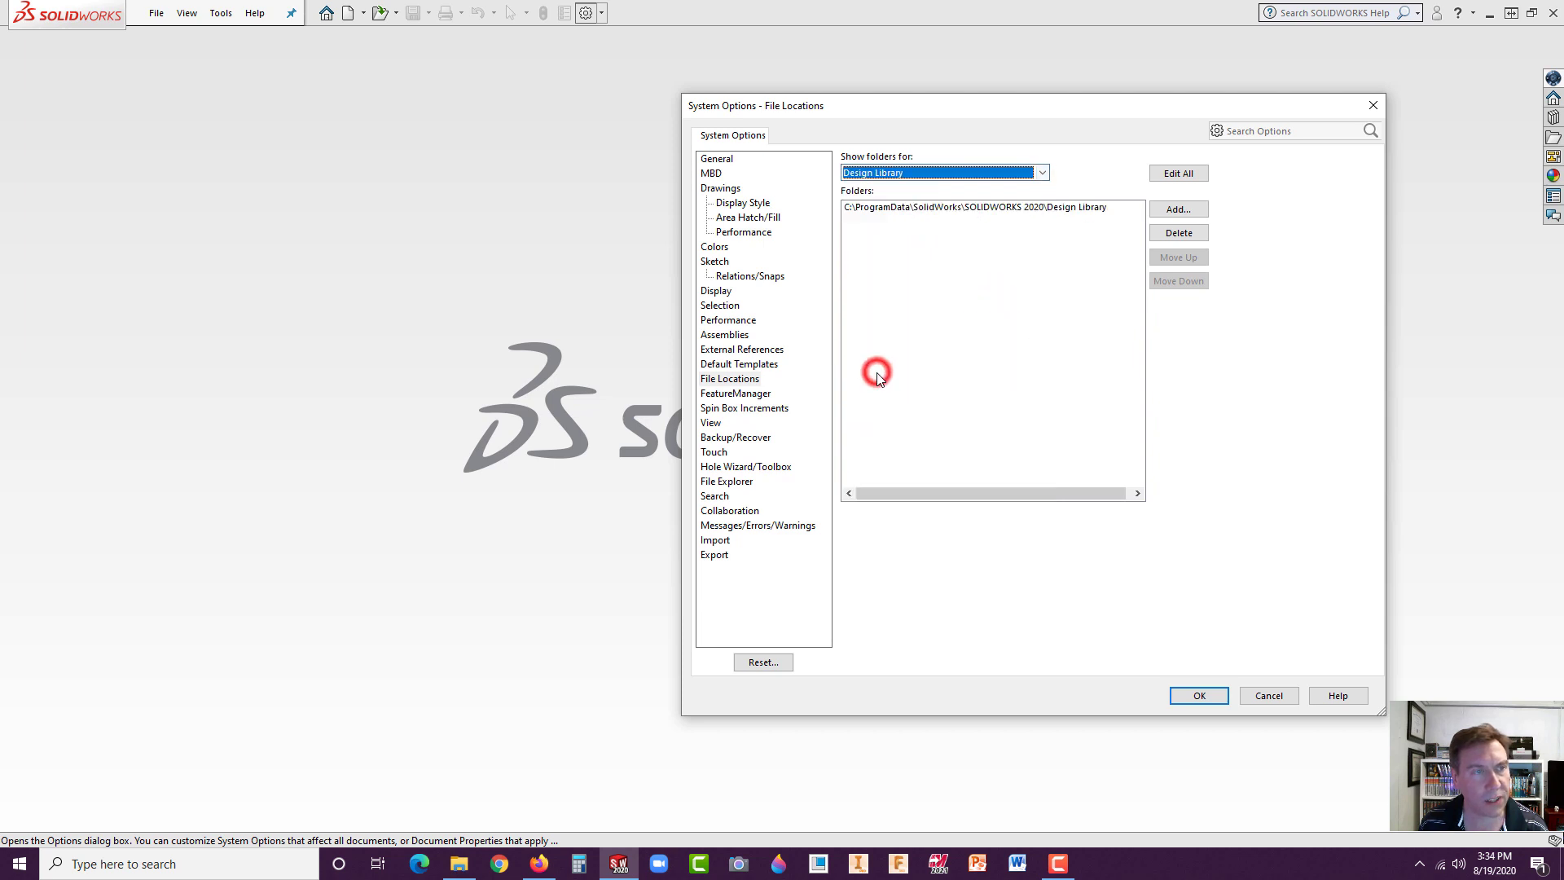
- Add the Desktop\DESK PARTS folder to the Design Library file locations, accept the search path change, and return to the SOLIDWORKS window
click(1180, 211)
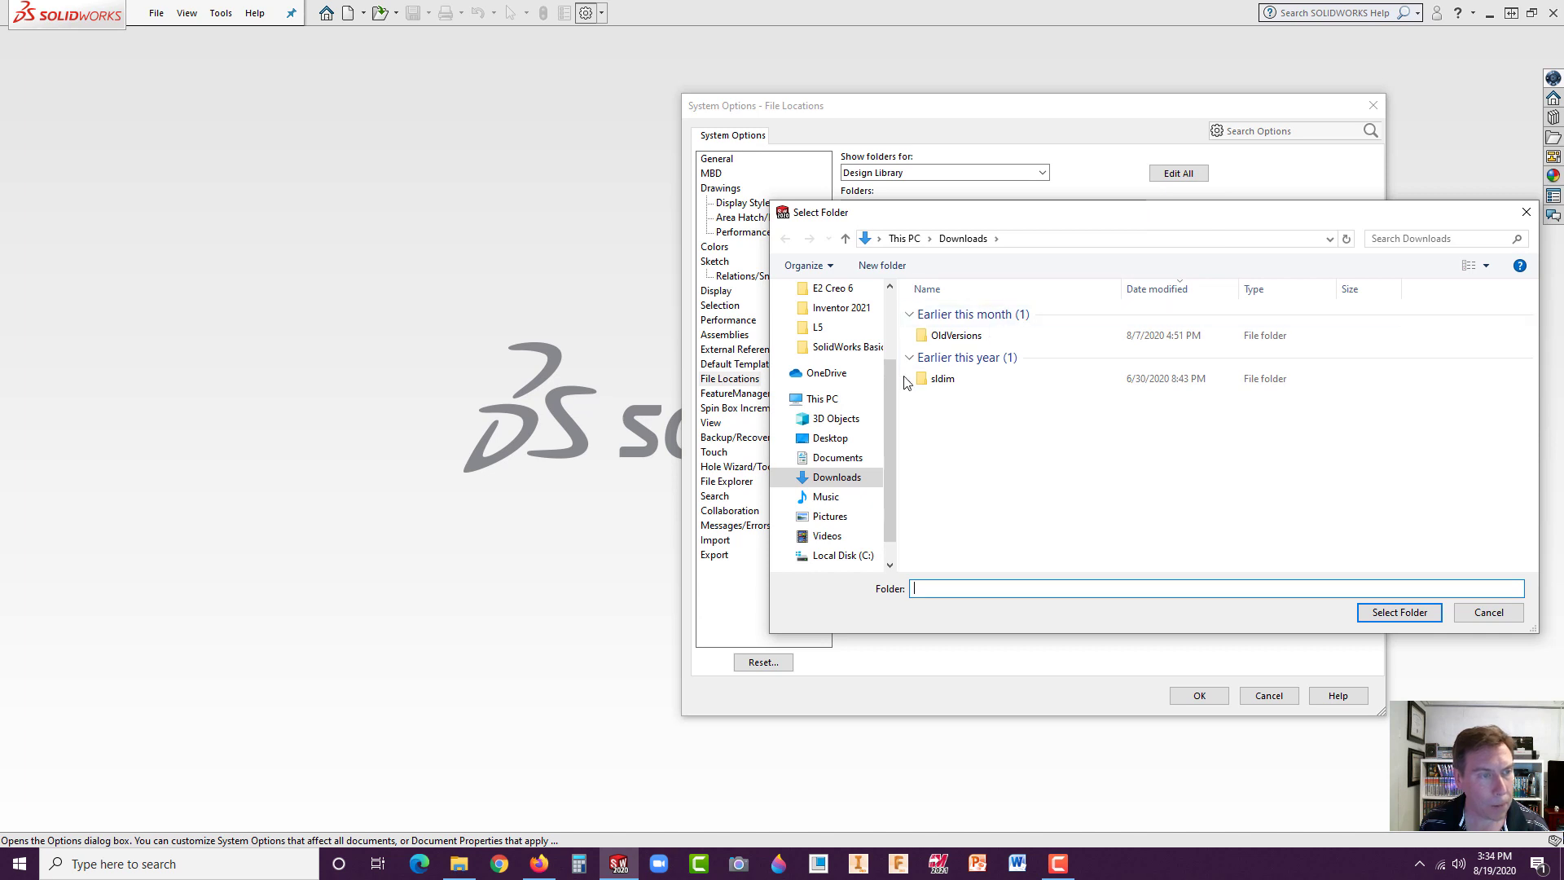
click(830, 438)
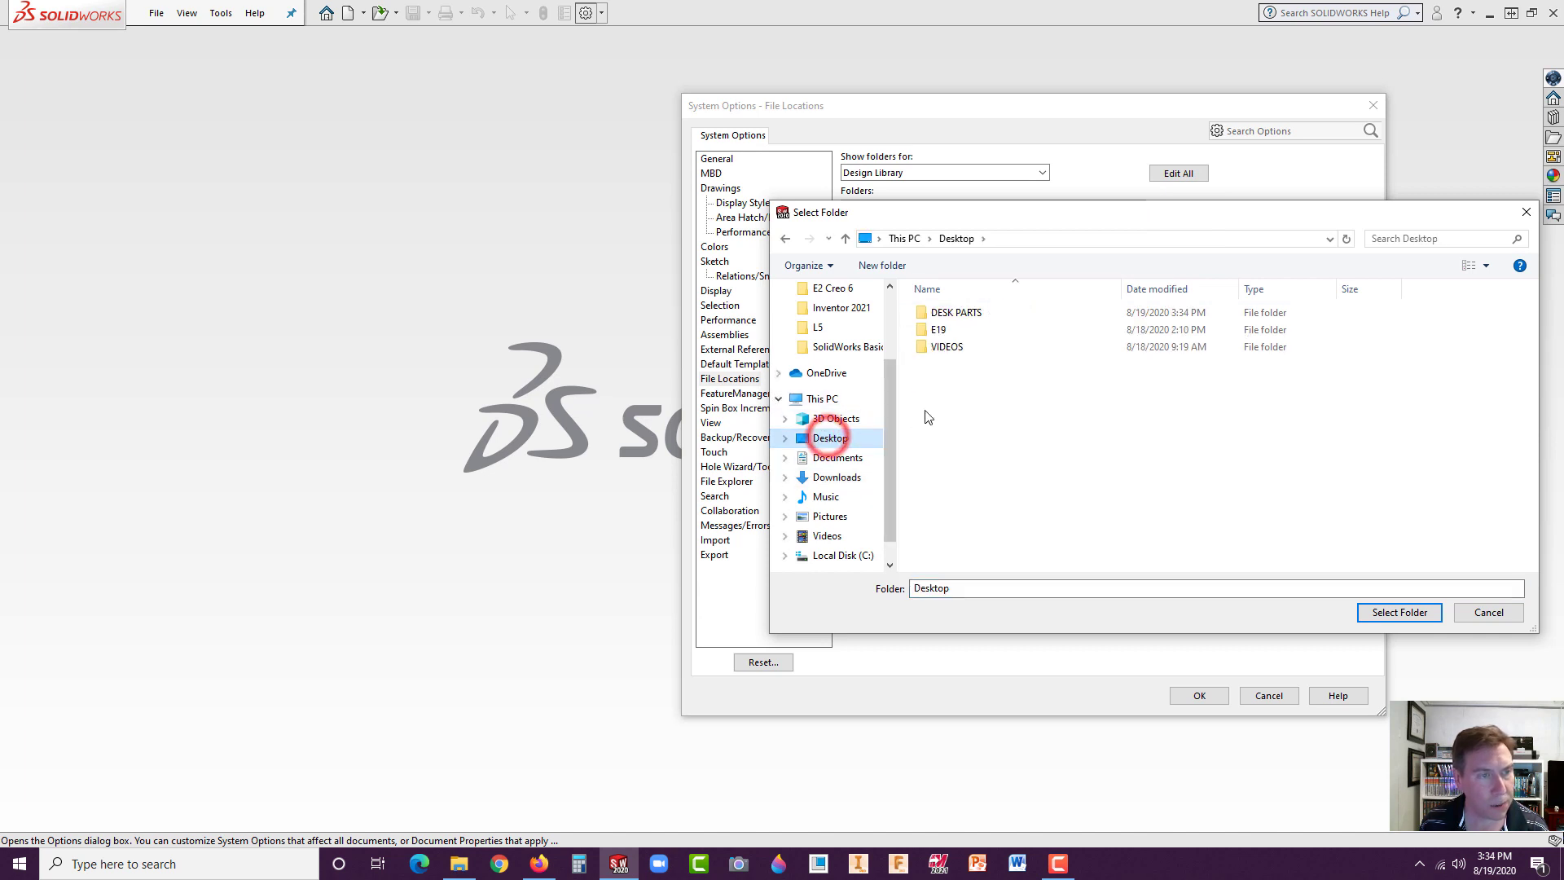
click(955, 312)
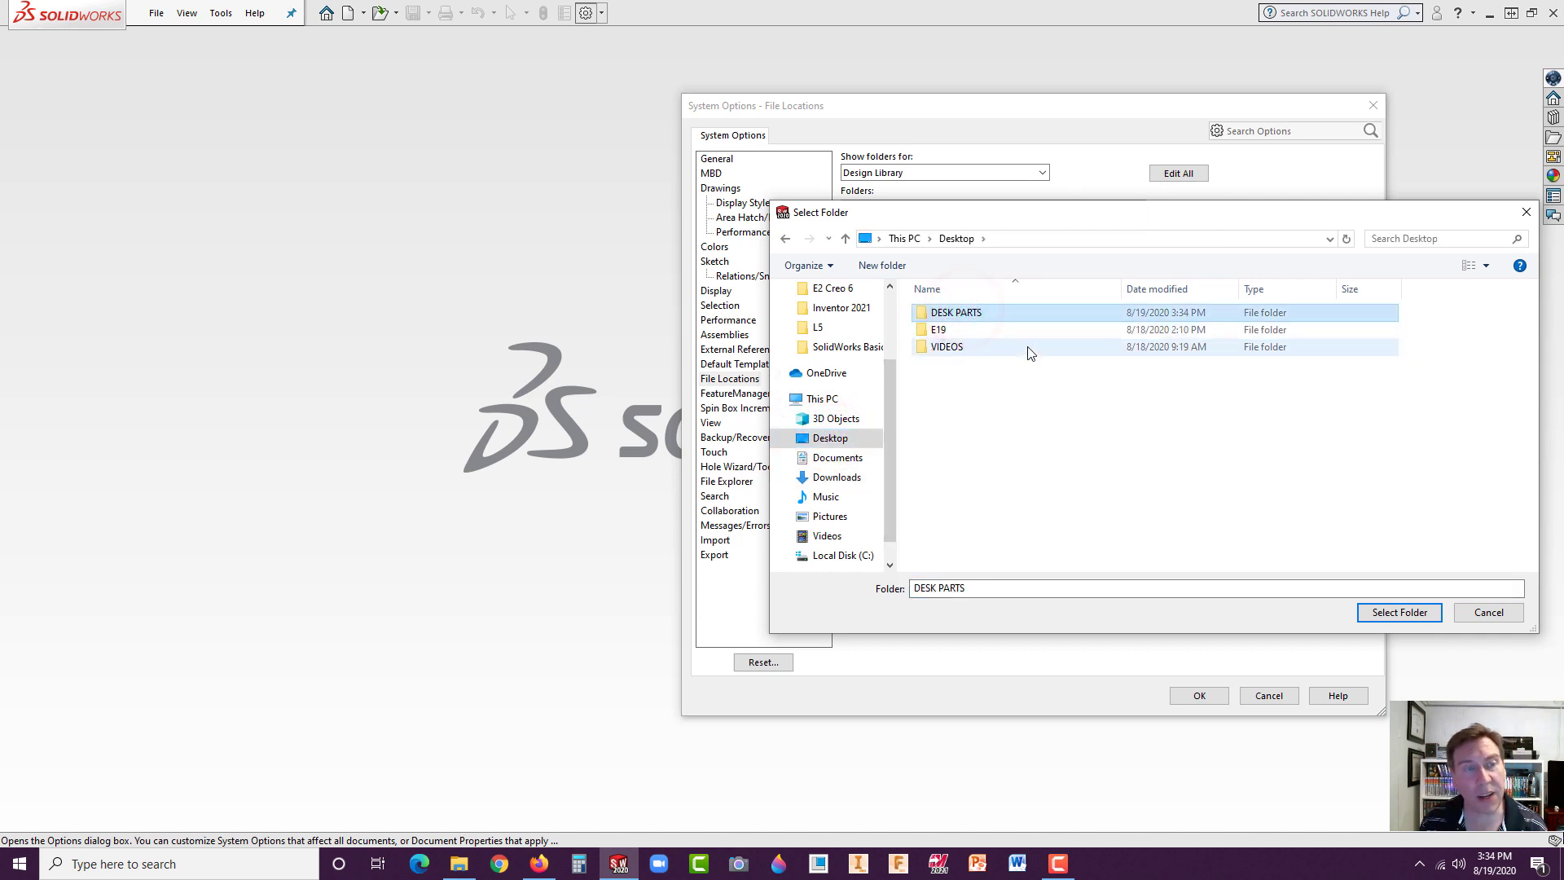
click(1384, 613)
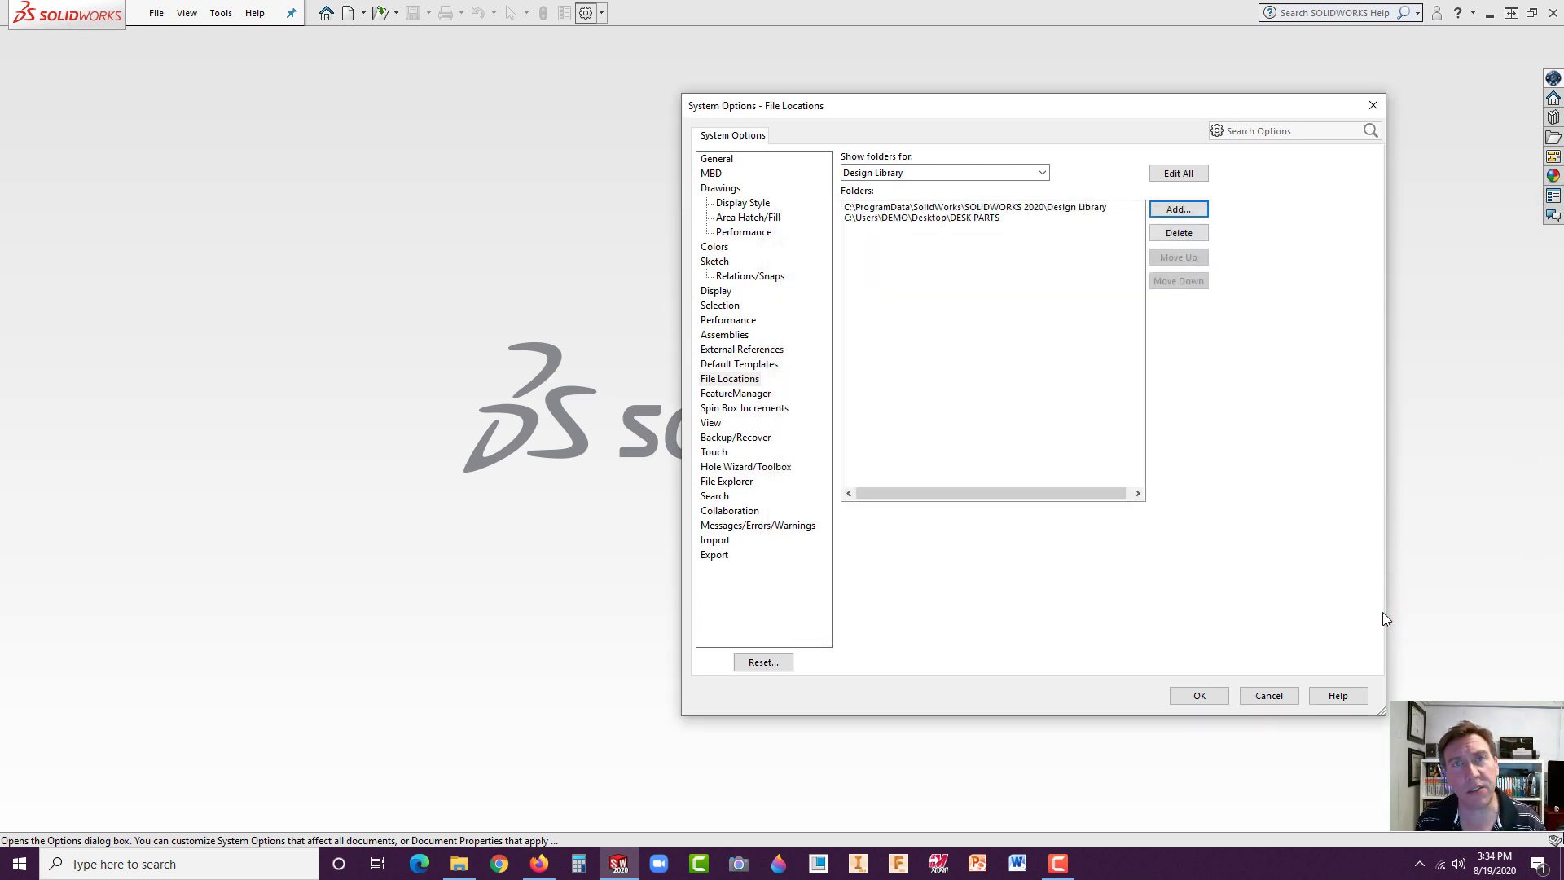
click(1200, 697)
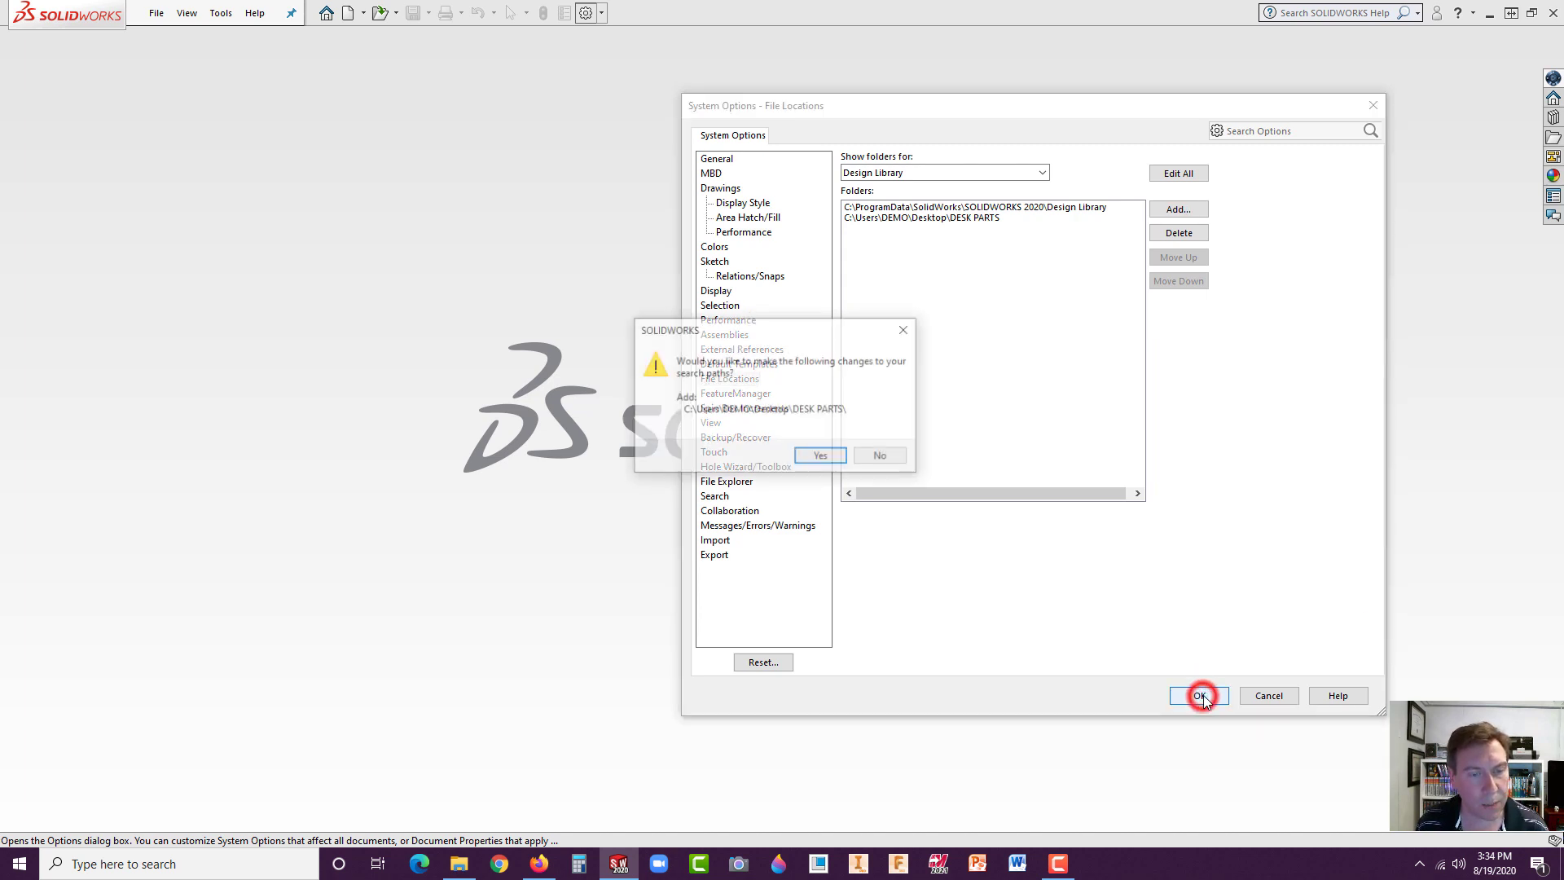
click(831, 461)
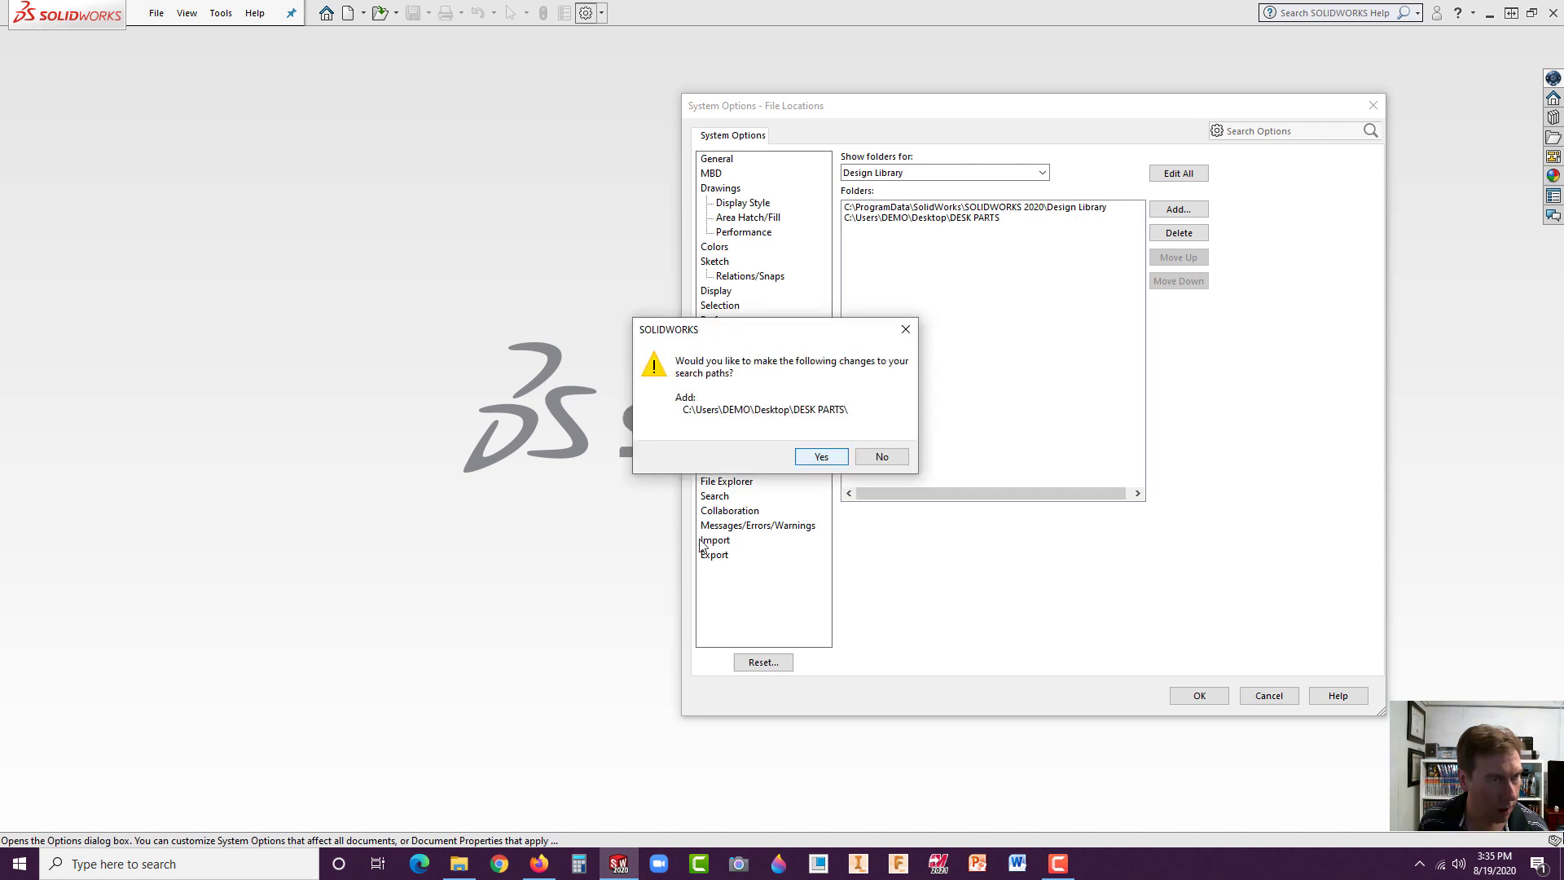
key(alt+Tab)
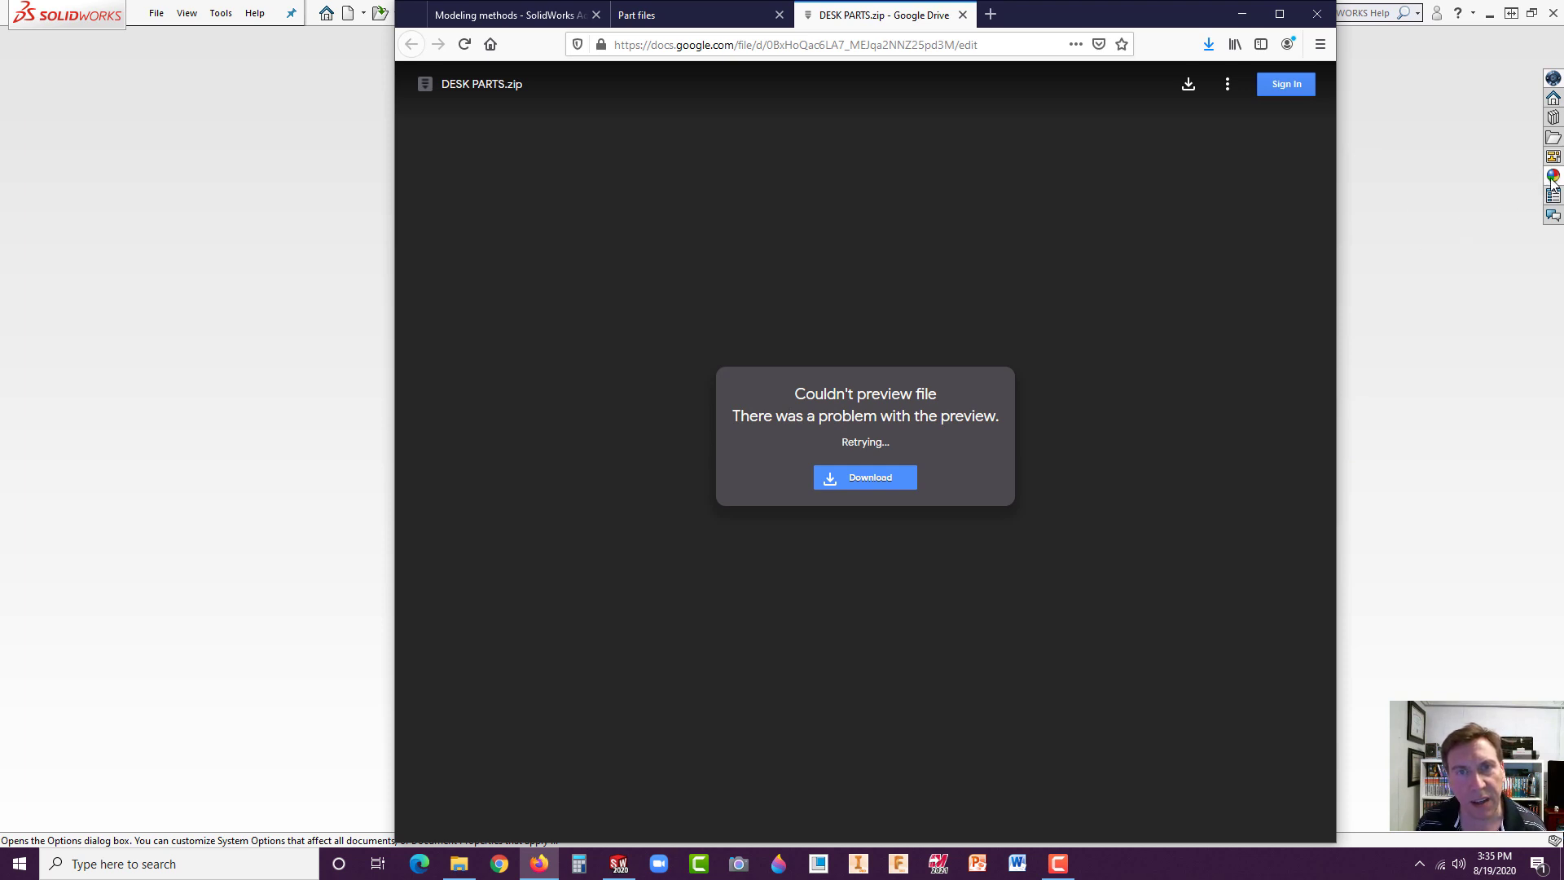
click(1400, 76)
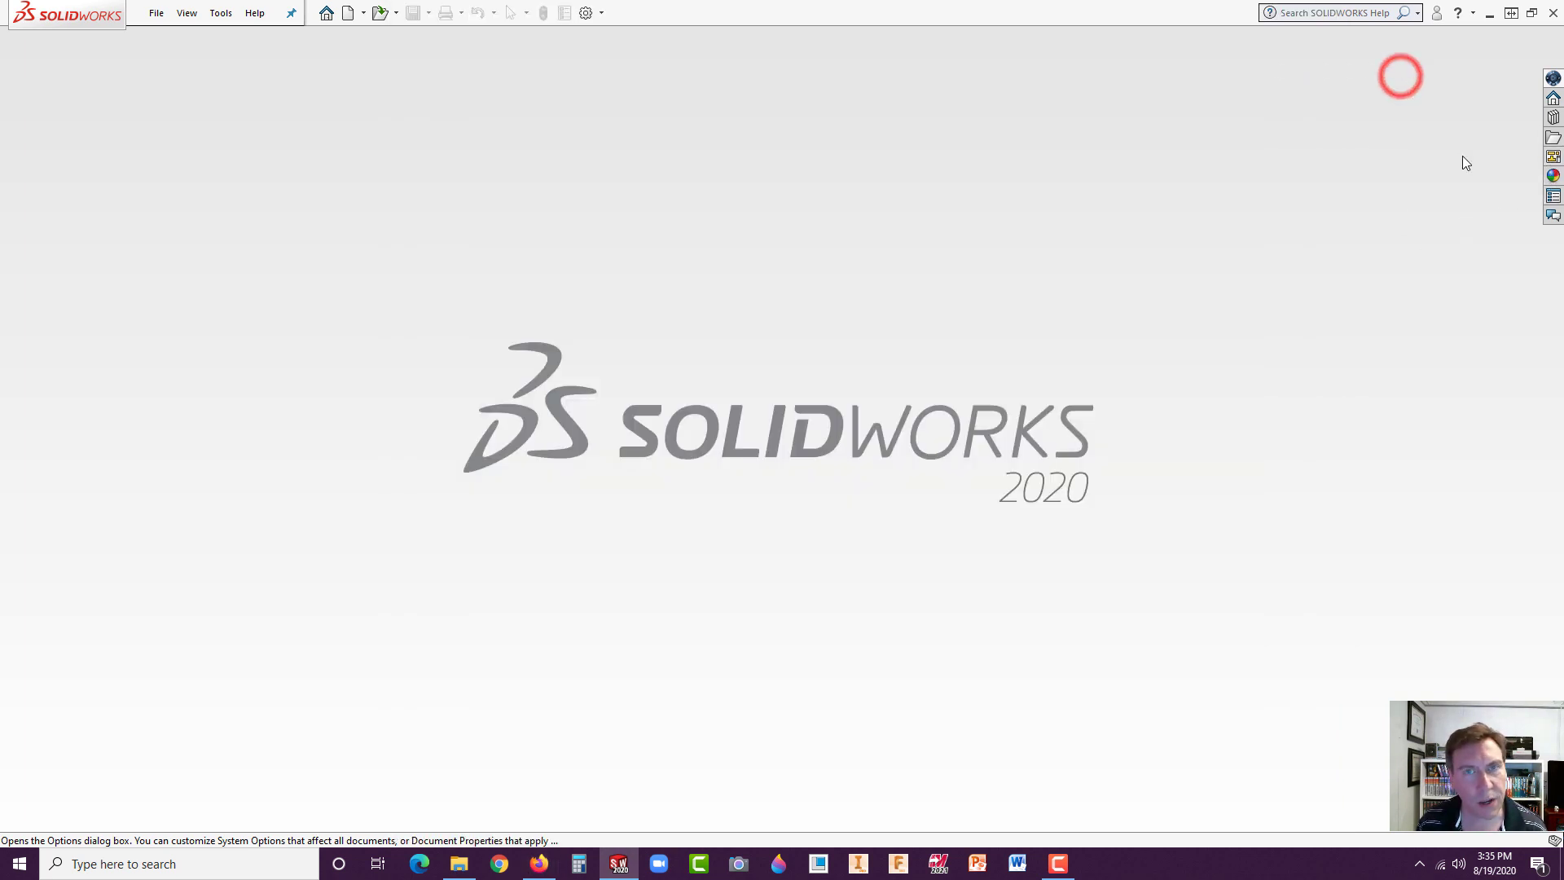
- Examine the contents of the Bolts, Casters, Desk Tops, Dowels, Legs and Ribs folders under DESK PARTS in the Design Library
click(1553, 119)
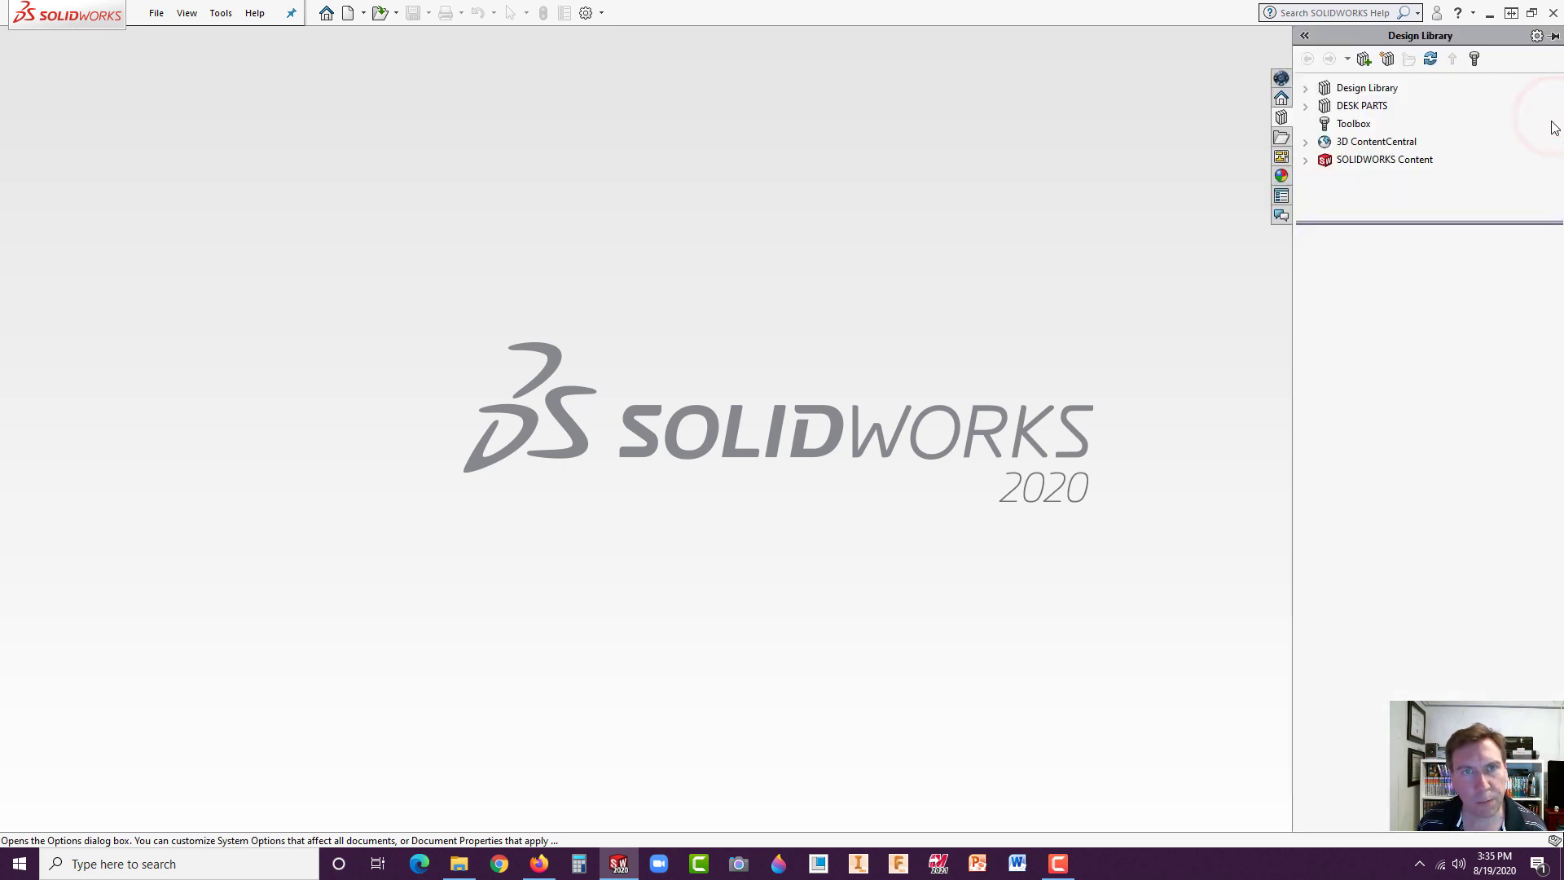
click(1361, 106)
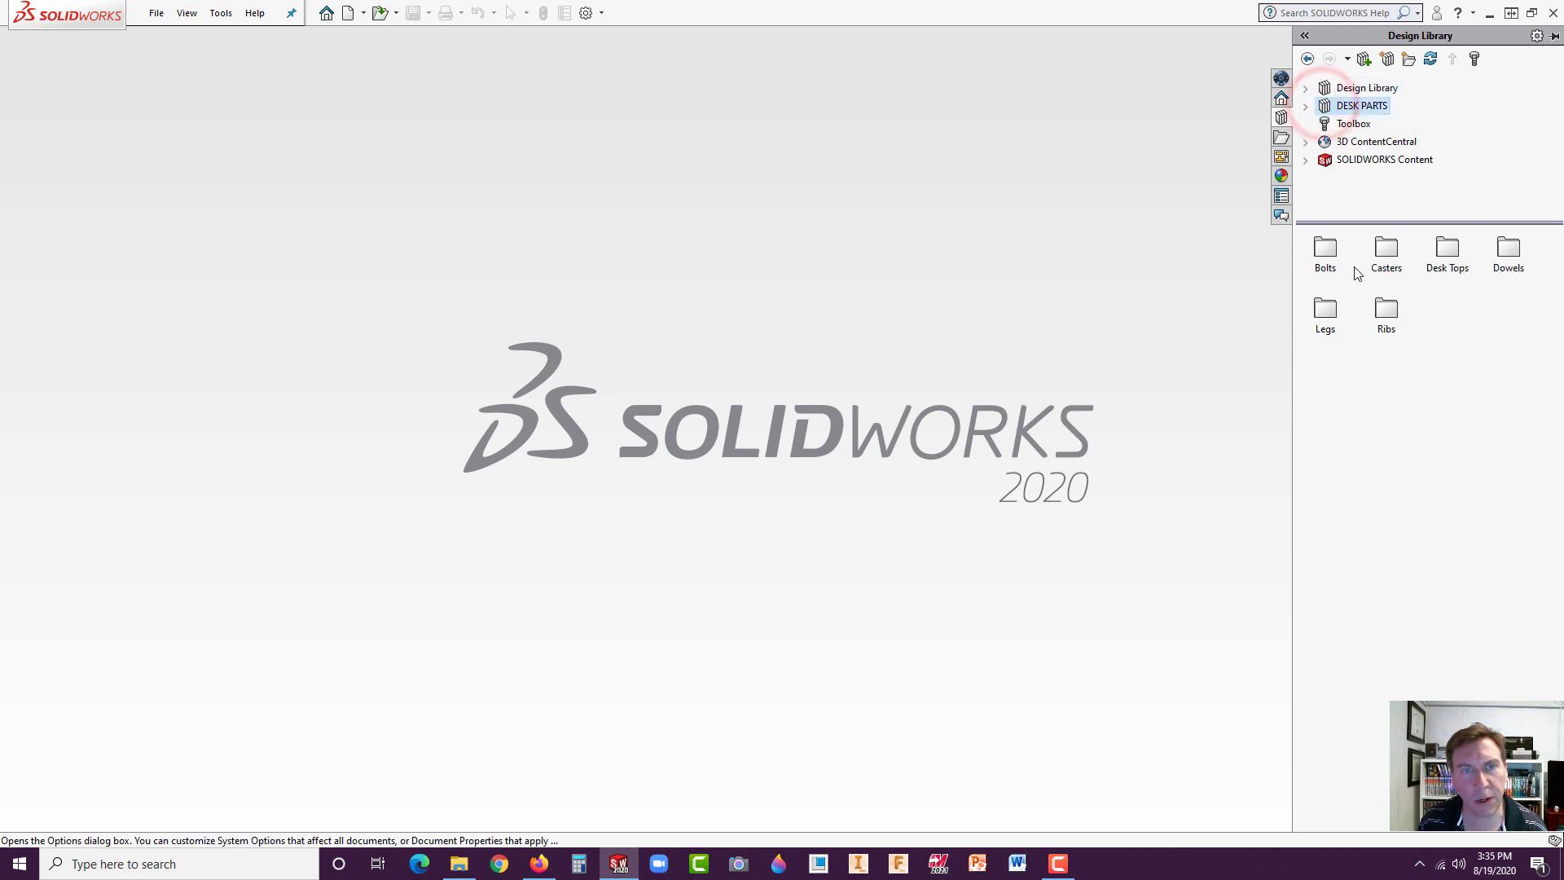
double_click(1324, 247)
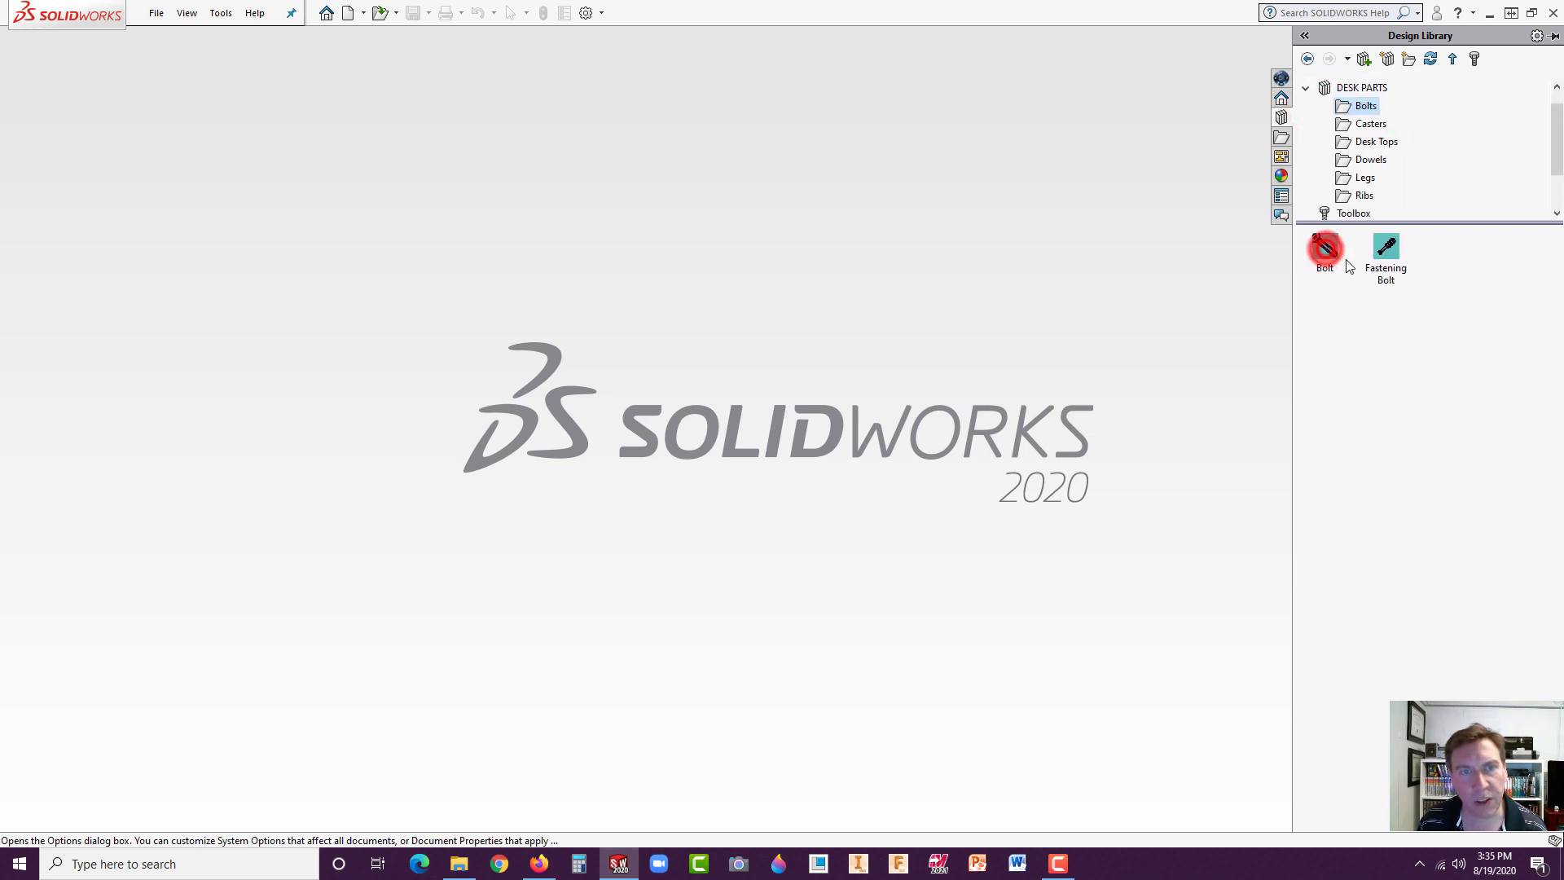
click(1344, 125)
click(1344, 142)
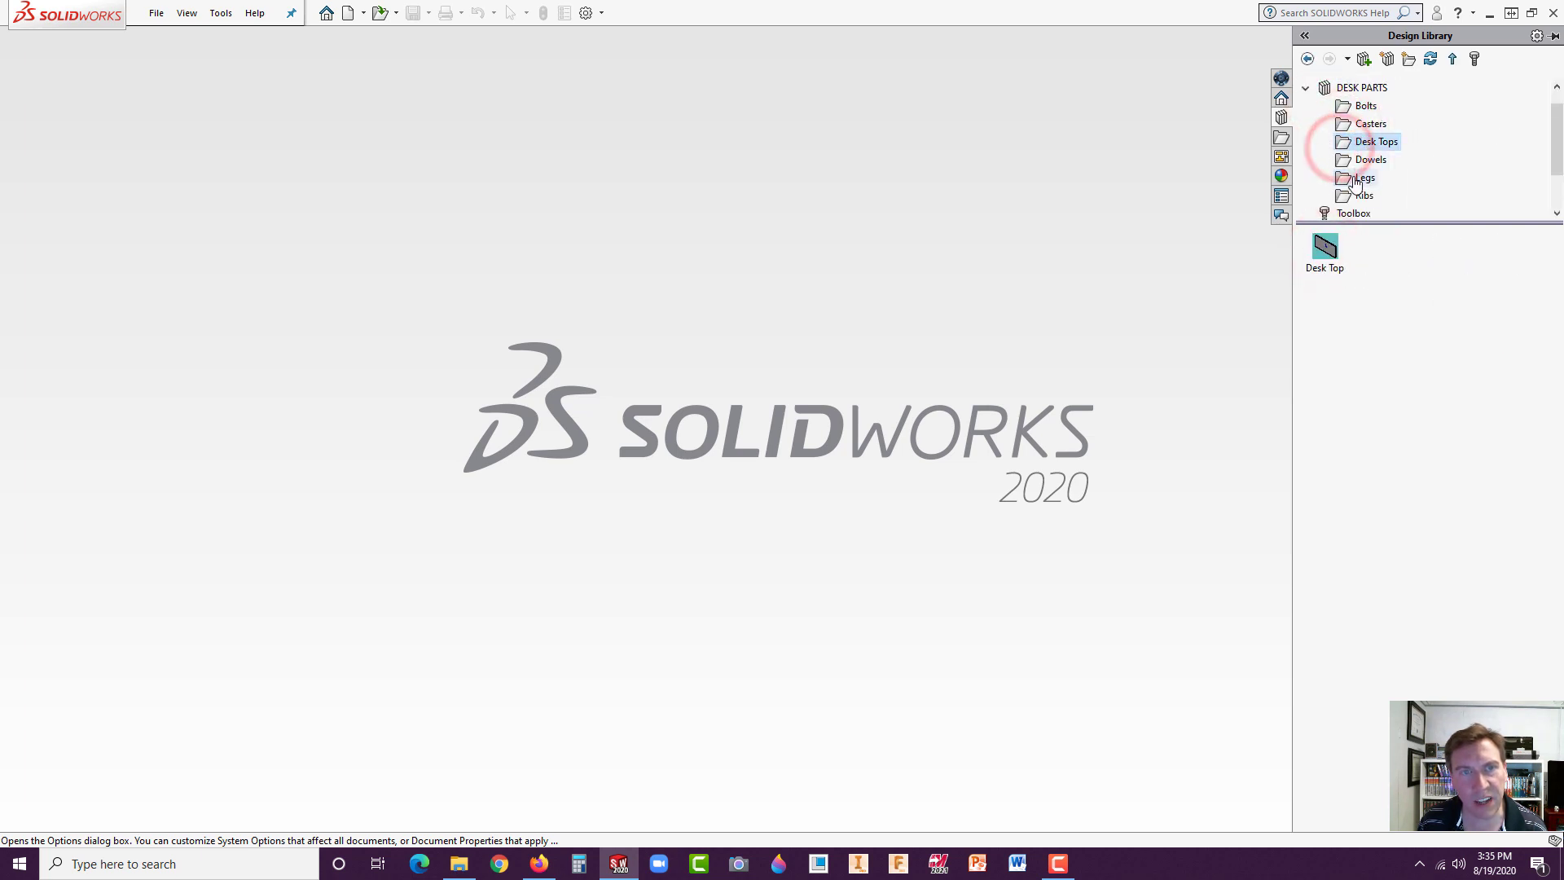
click(1350, 161)
click(1360, 177)
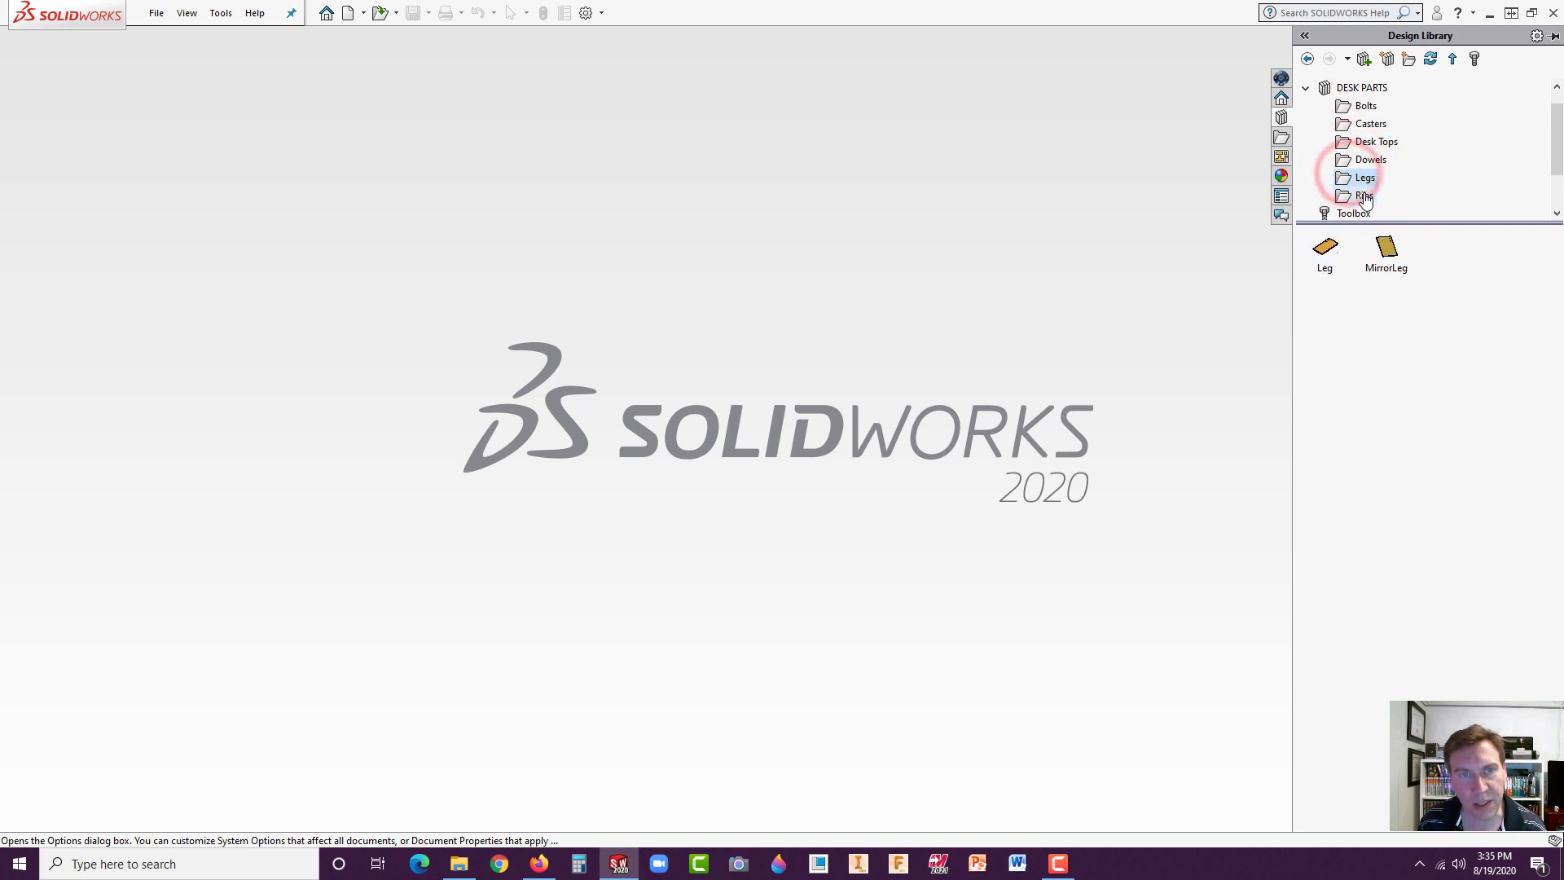
click(1363, 195)
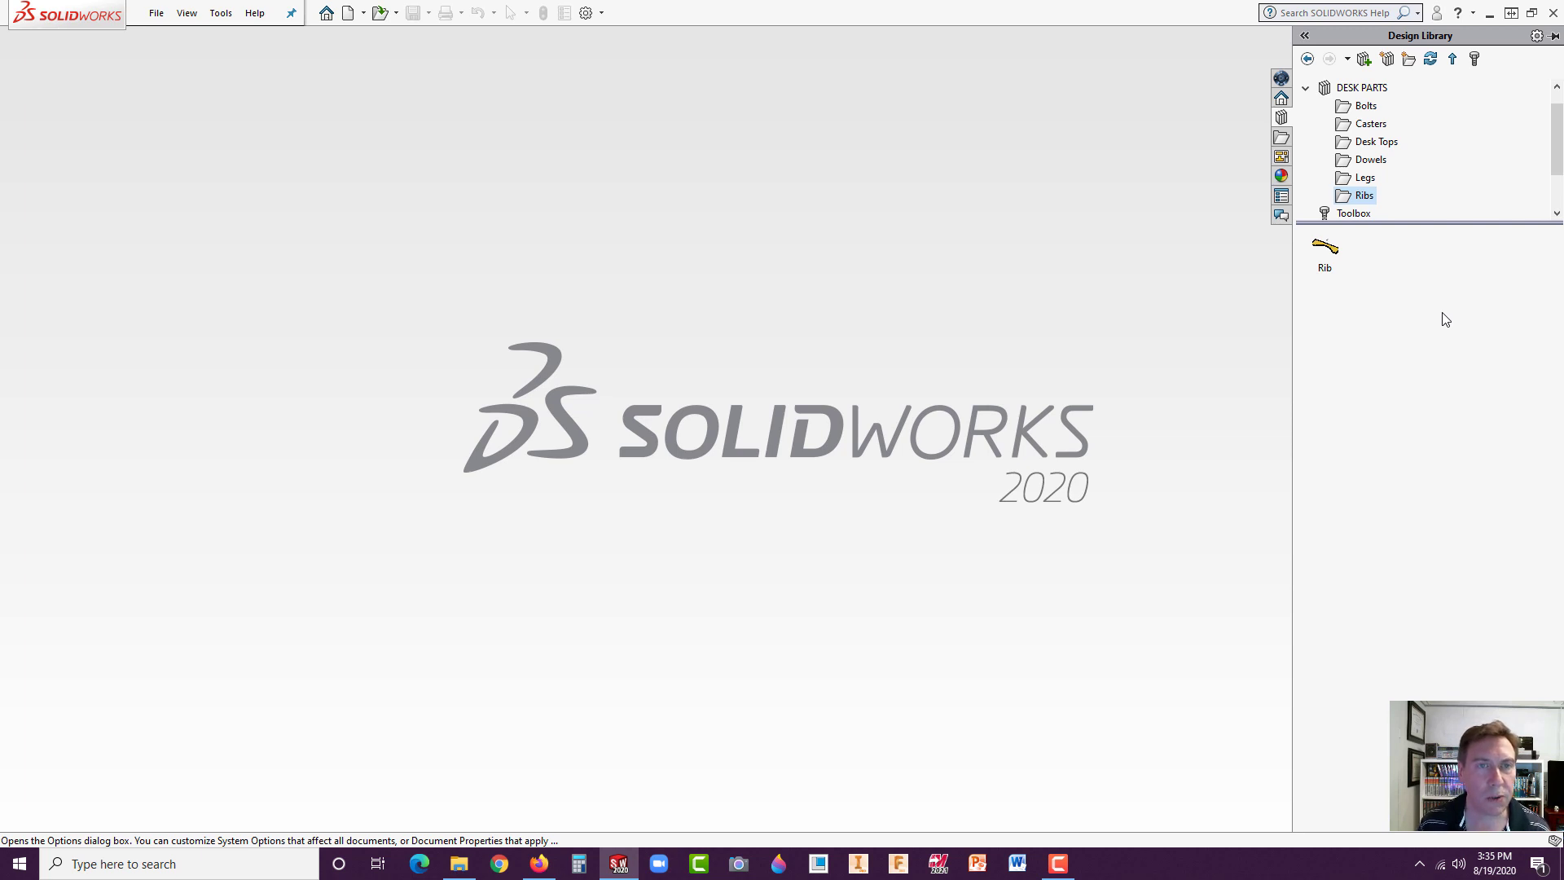
click(937, 221)
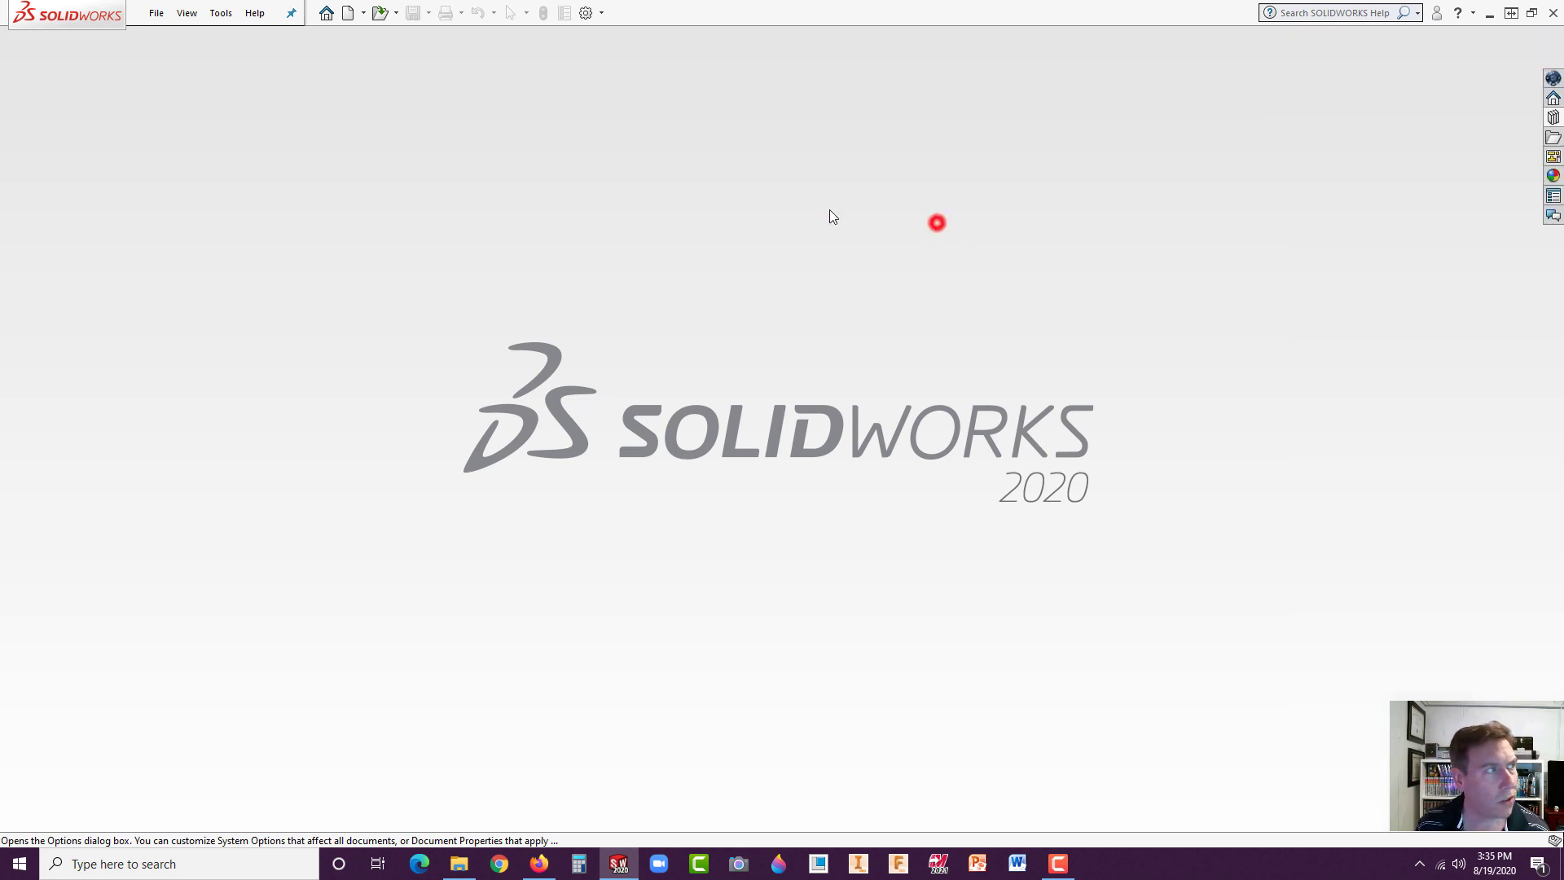
- Create a new assembly document, dismissing the component file browser and the Begin Assembly command without inserting a part
click(348, 13)
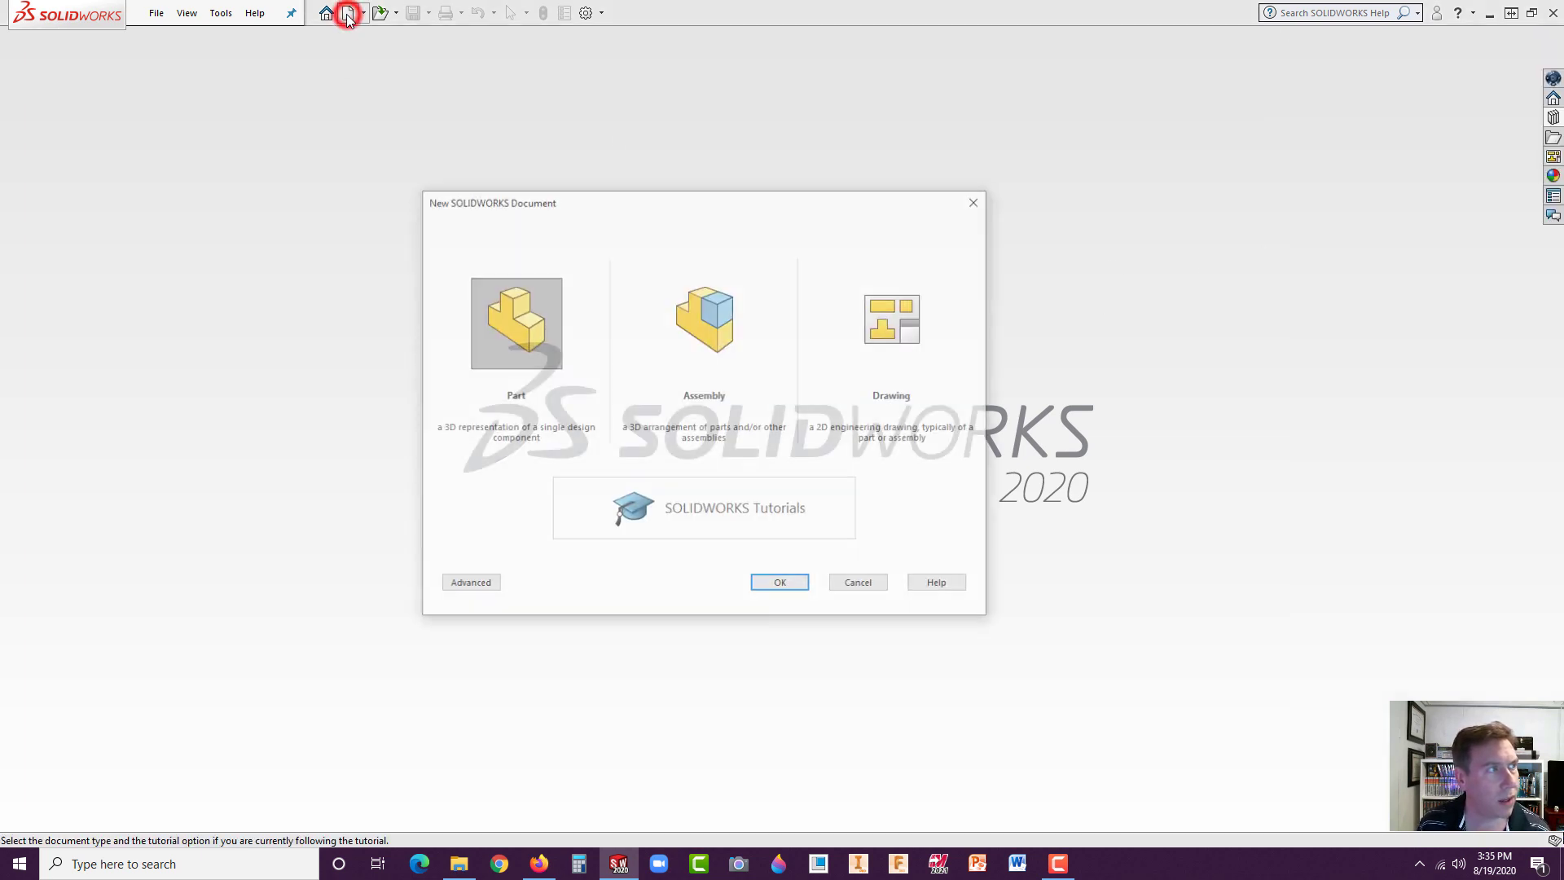
click(709, 320)
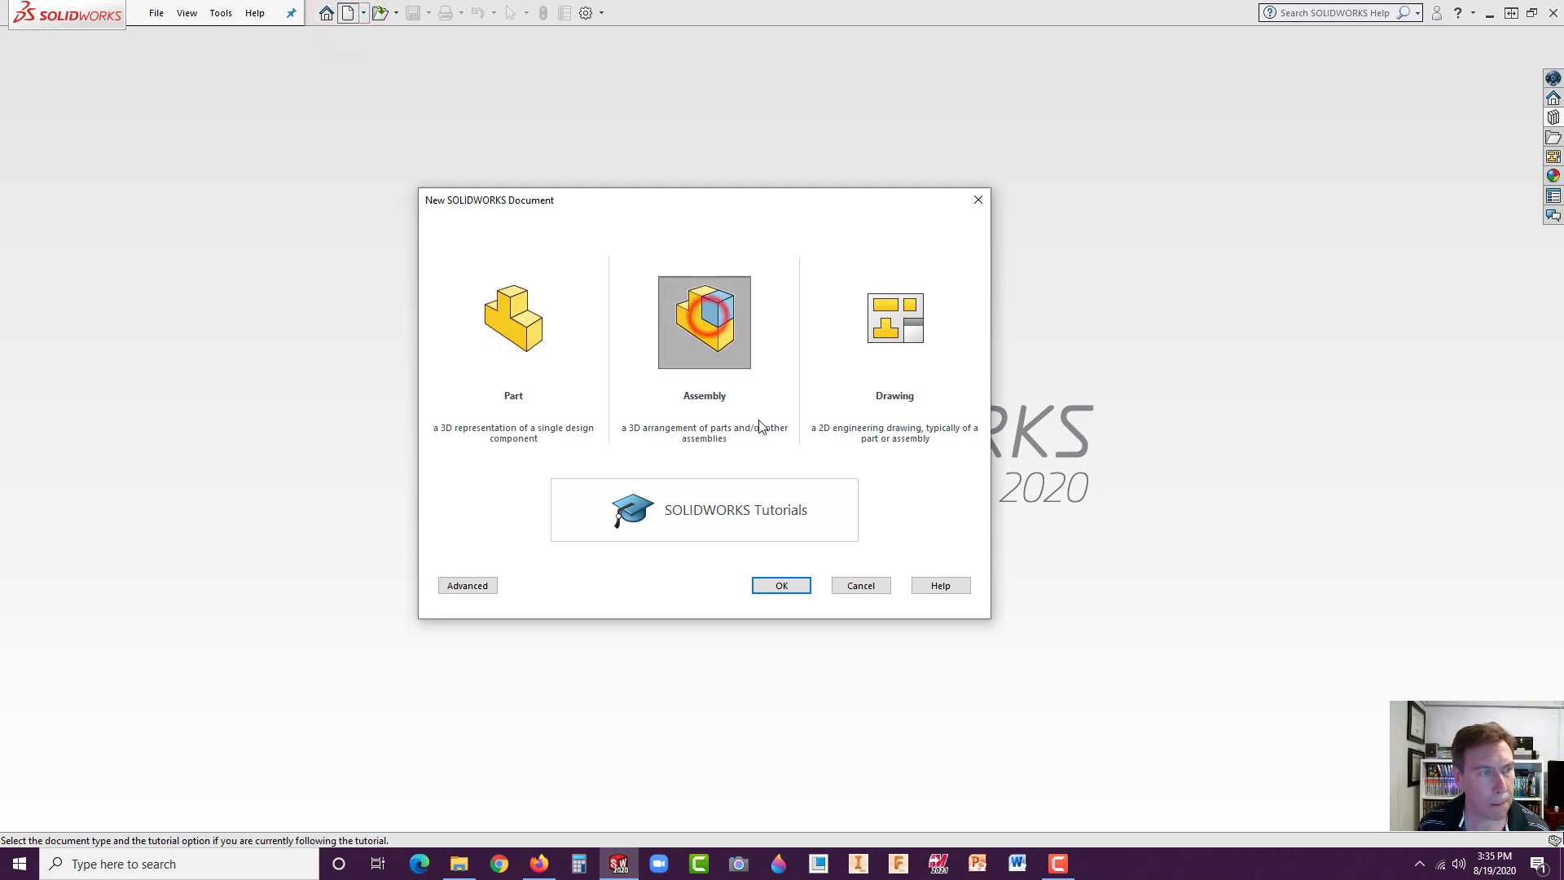
click(779, 586)
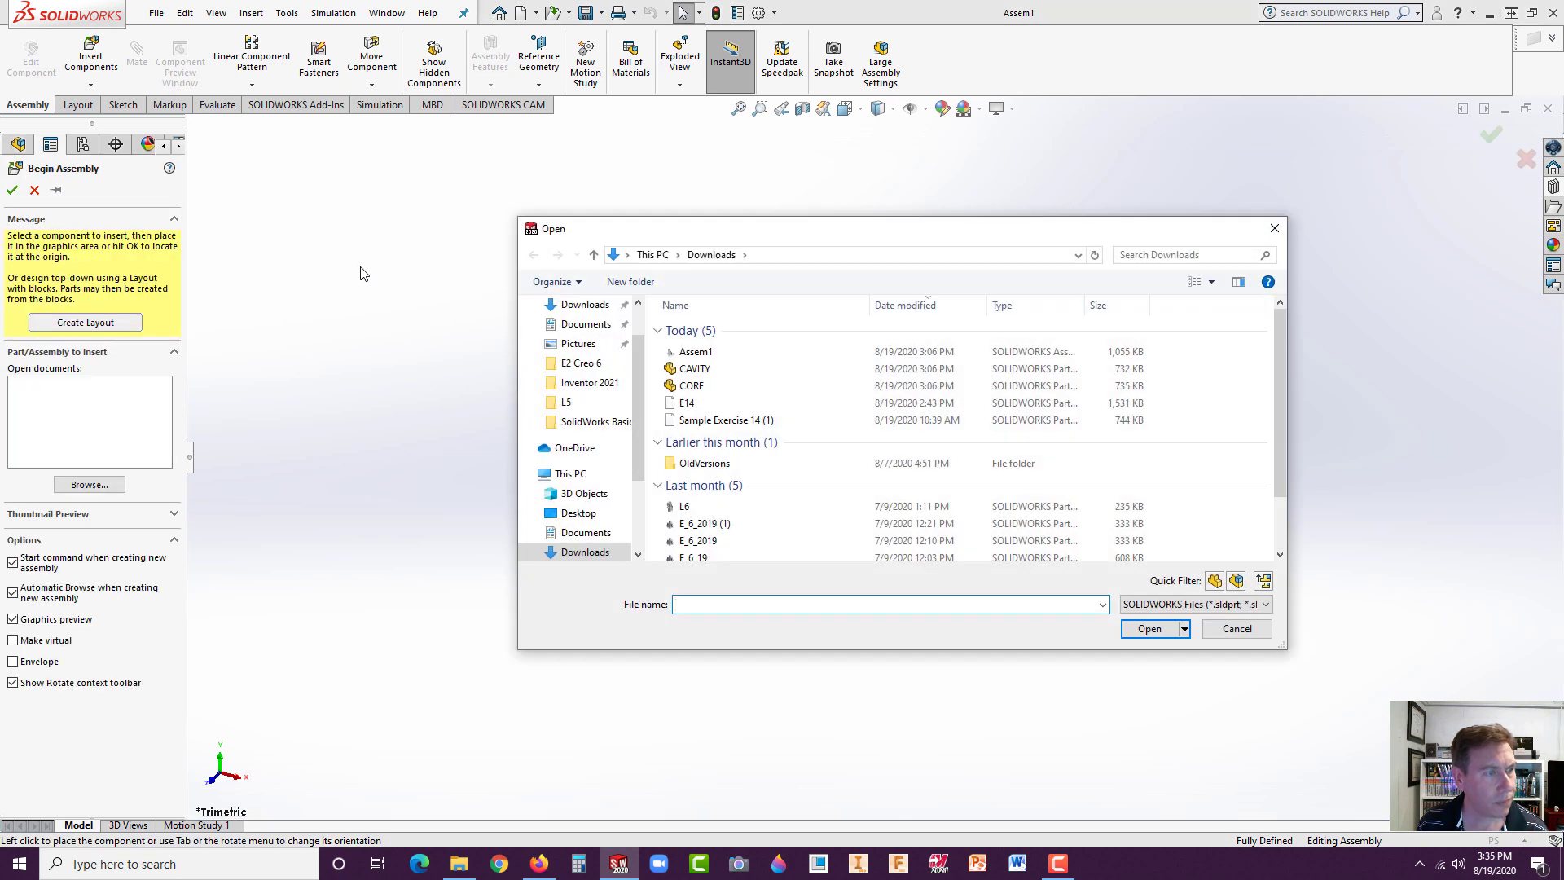
click(1237, 629)
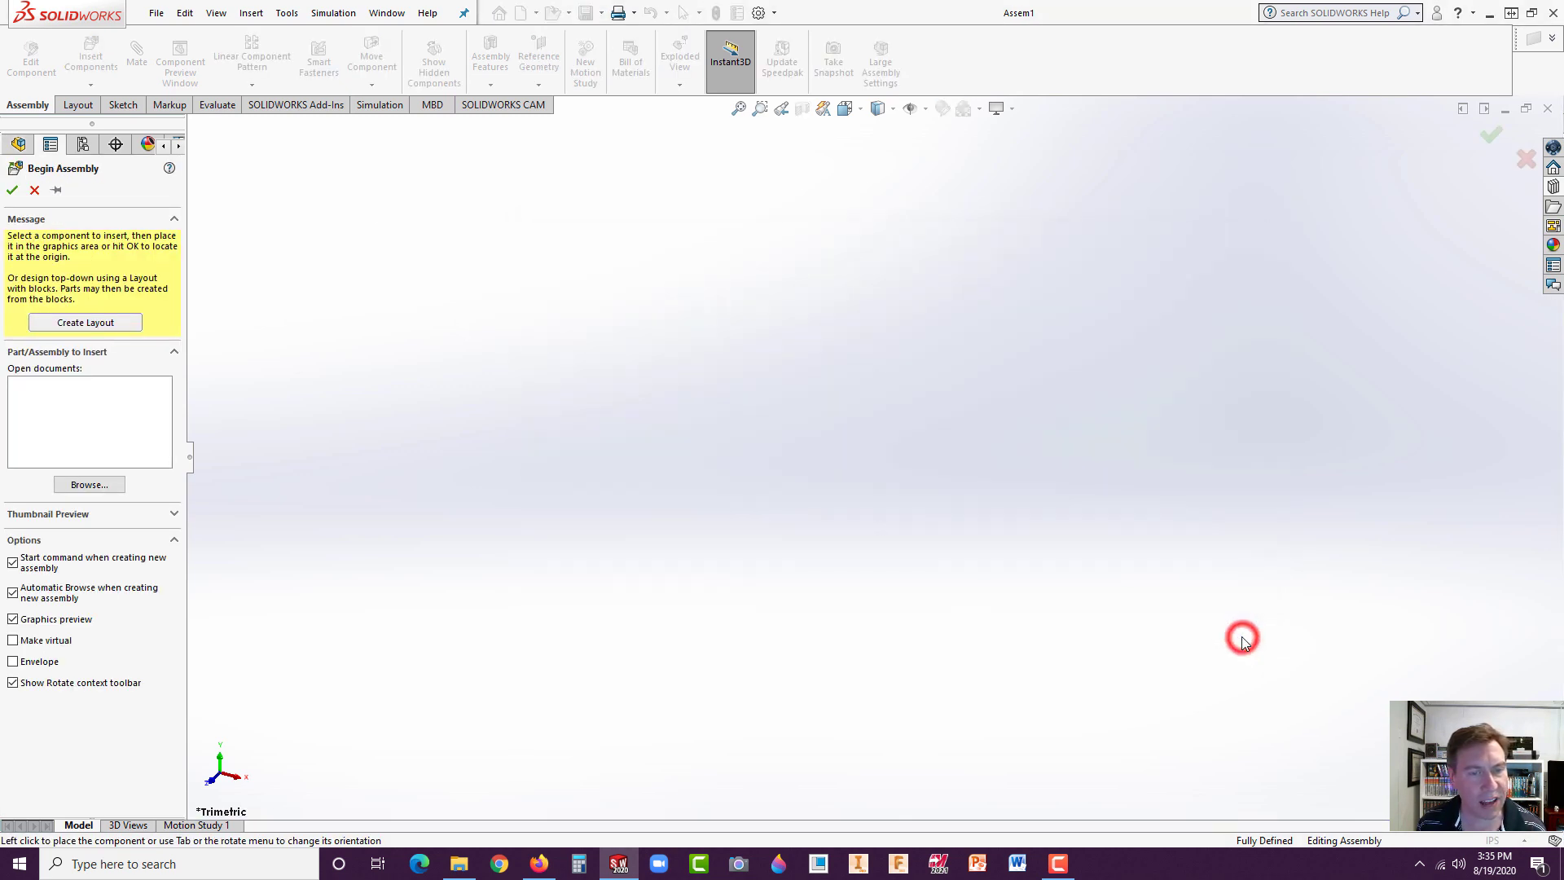
click(35, 189)
click(737, 291)
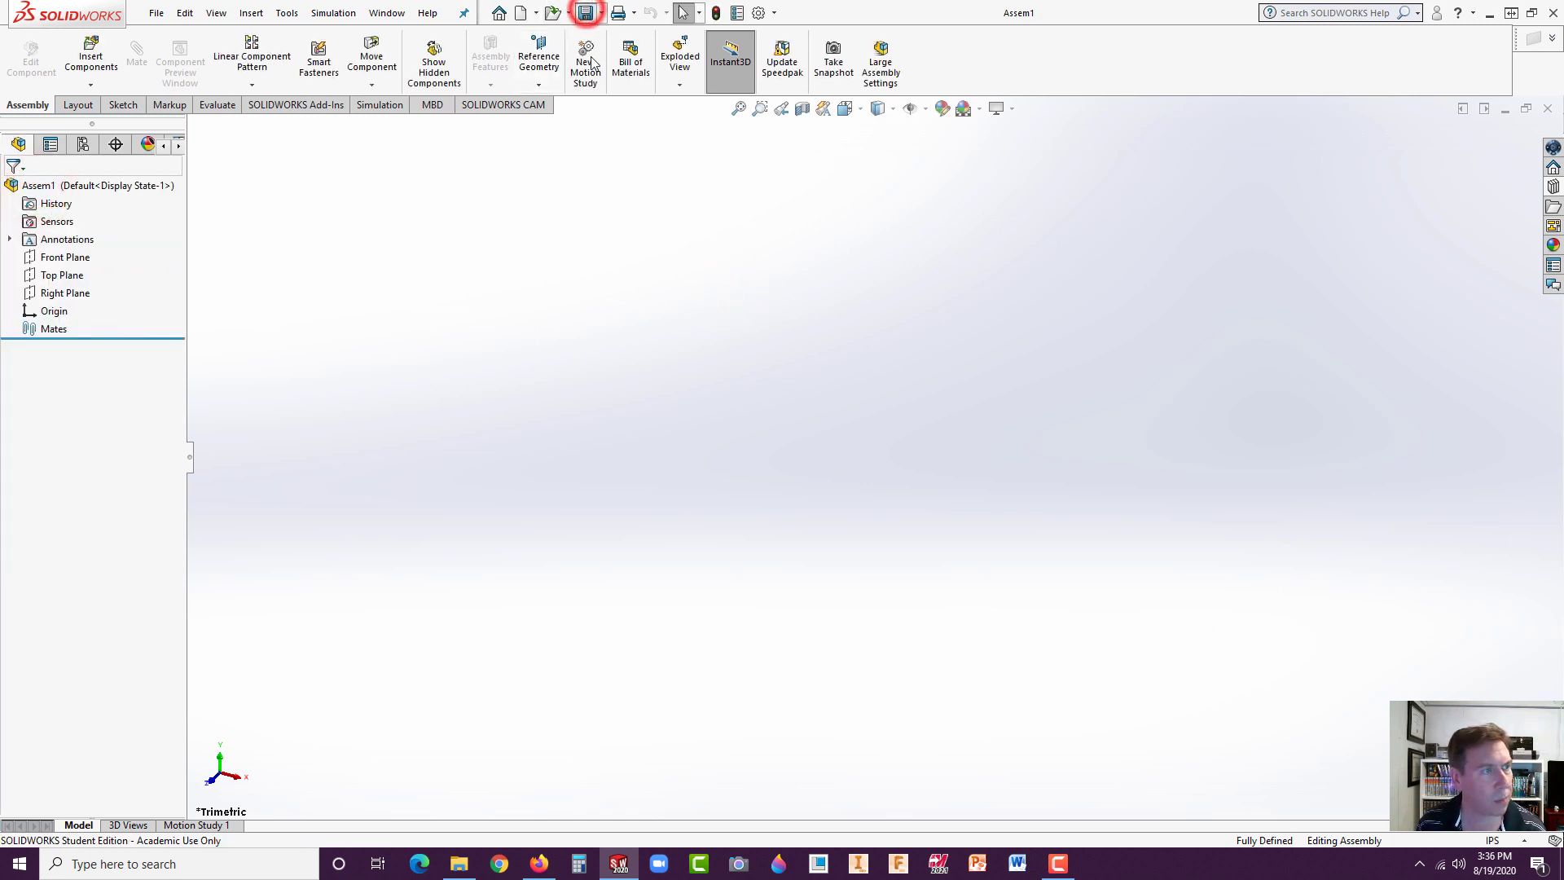
- Save the empty assembly on the Desktop under the file name E20
click(586, 13)
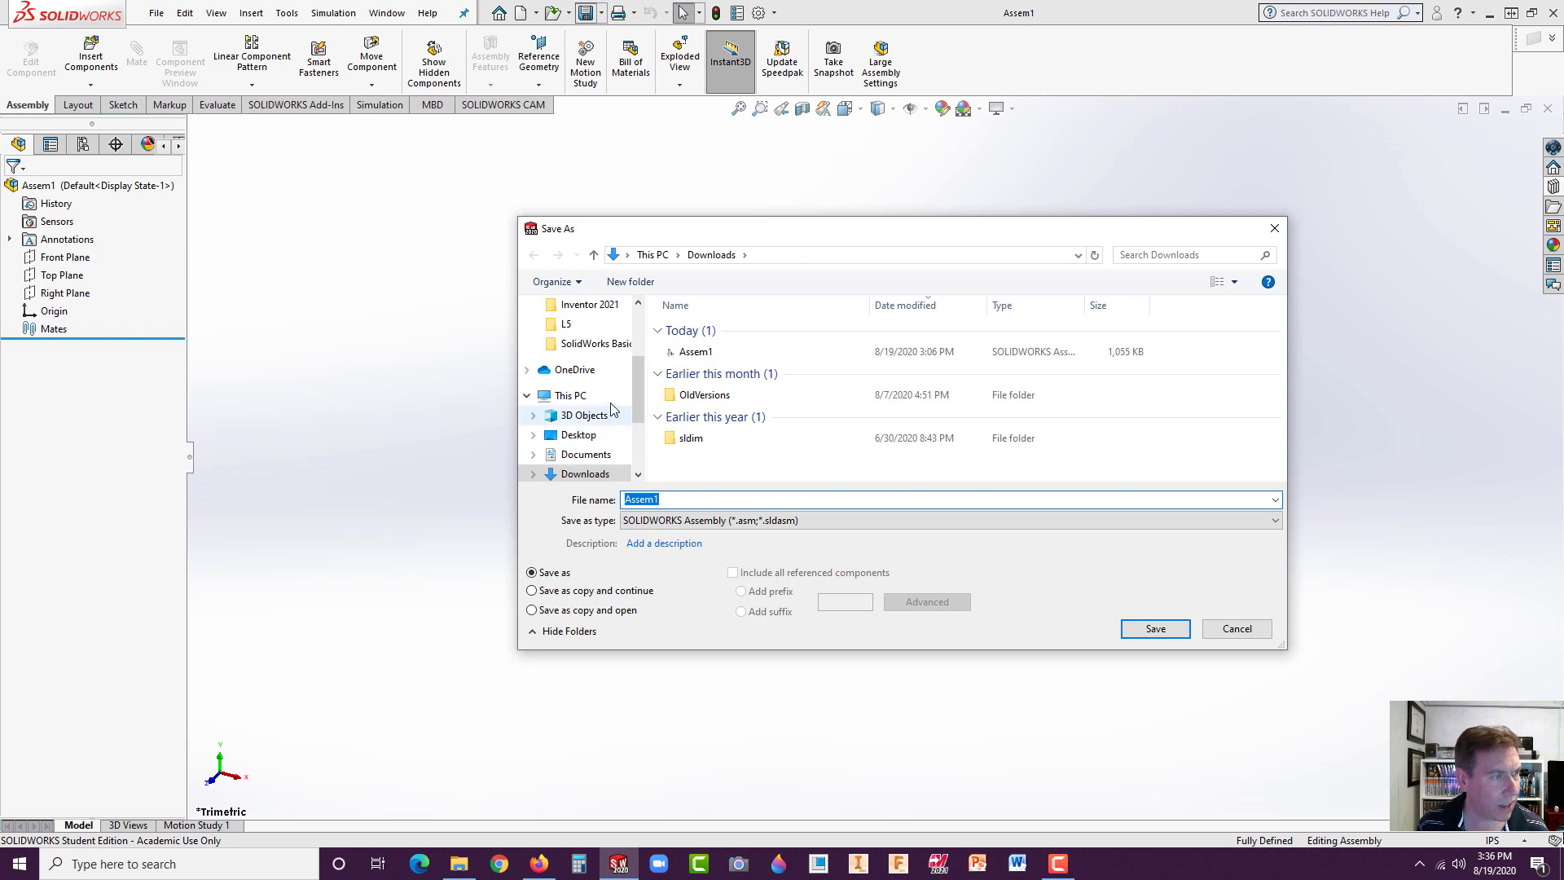
drag(639, 404, 581, 351)
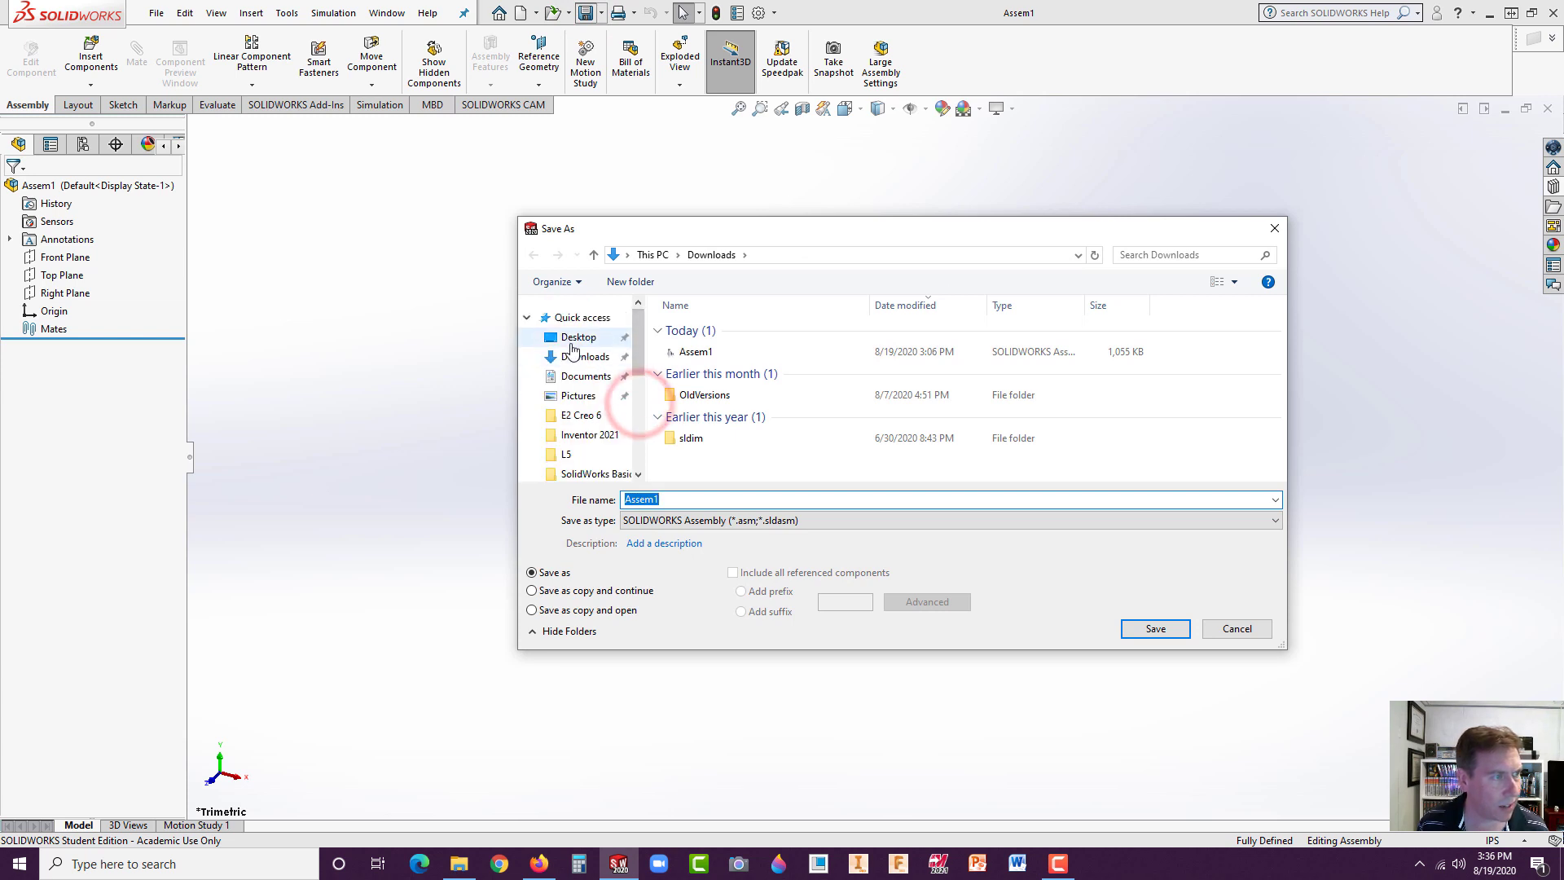
click(578, 337)
click(665, 500)
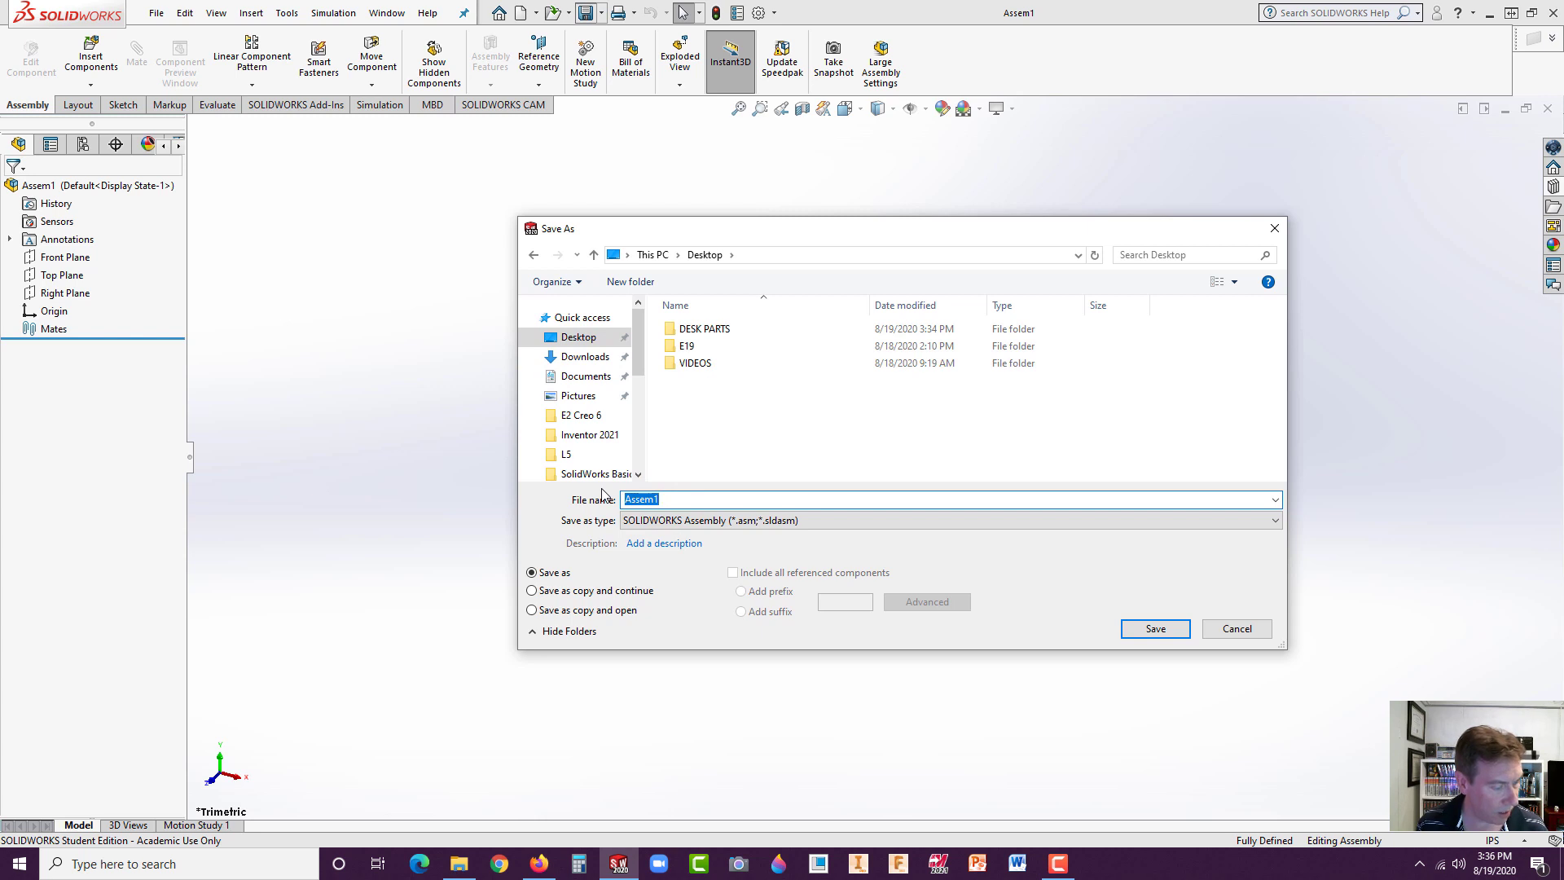
text(E20)
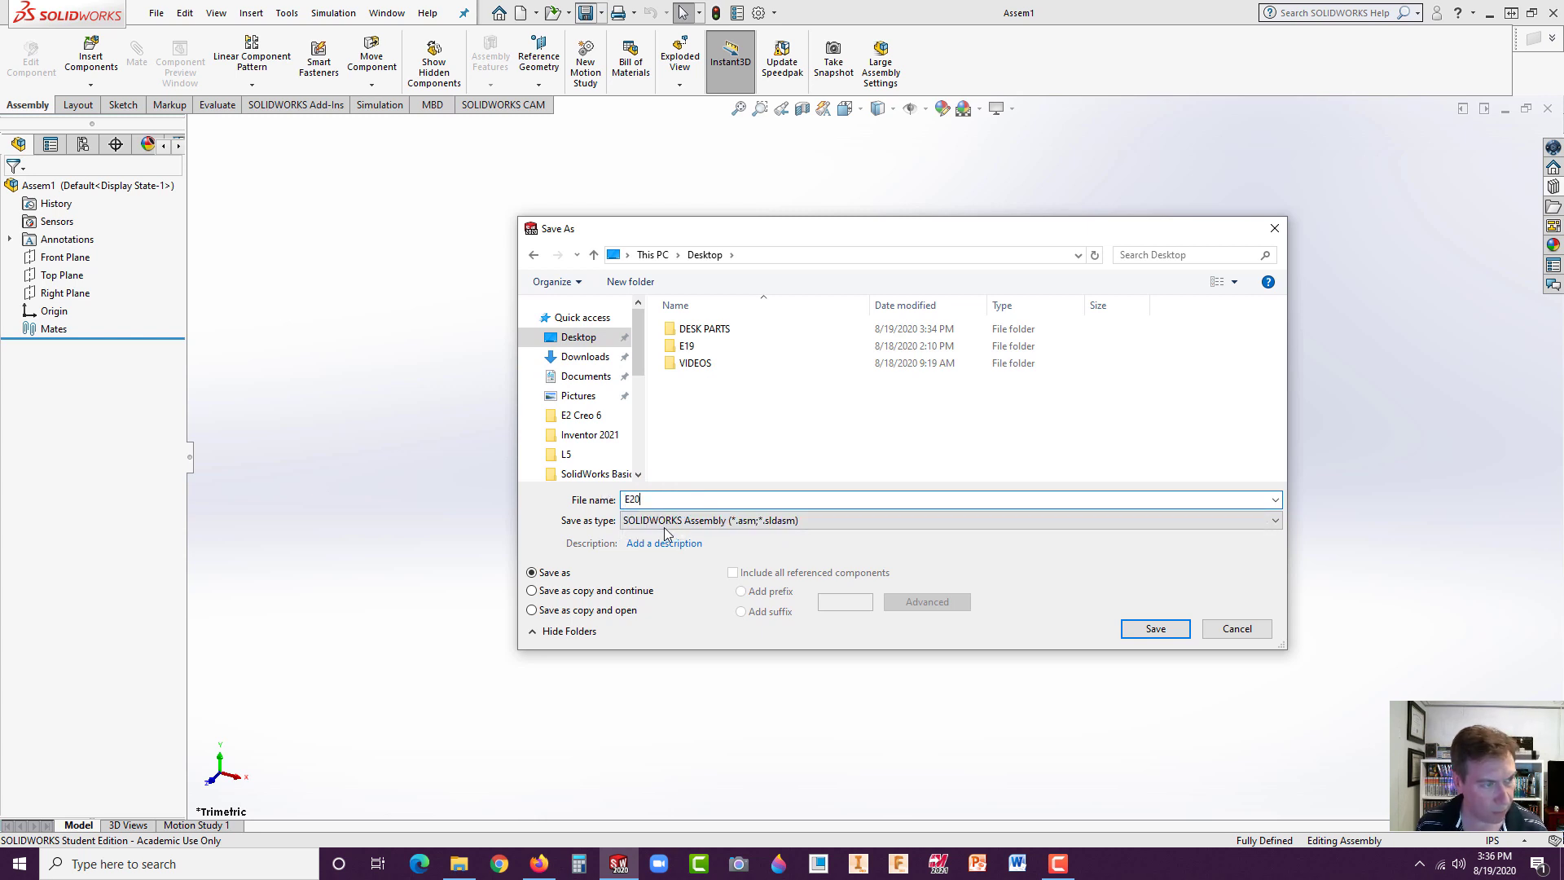
click(1156, 630)
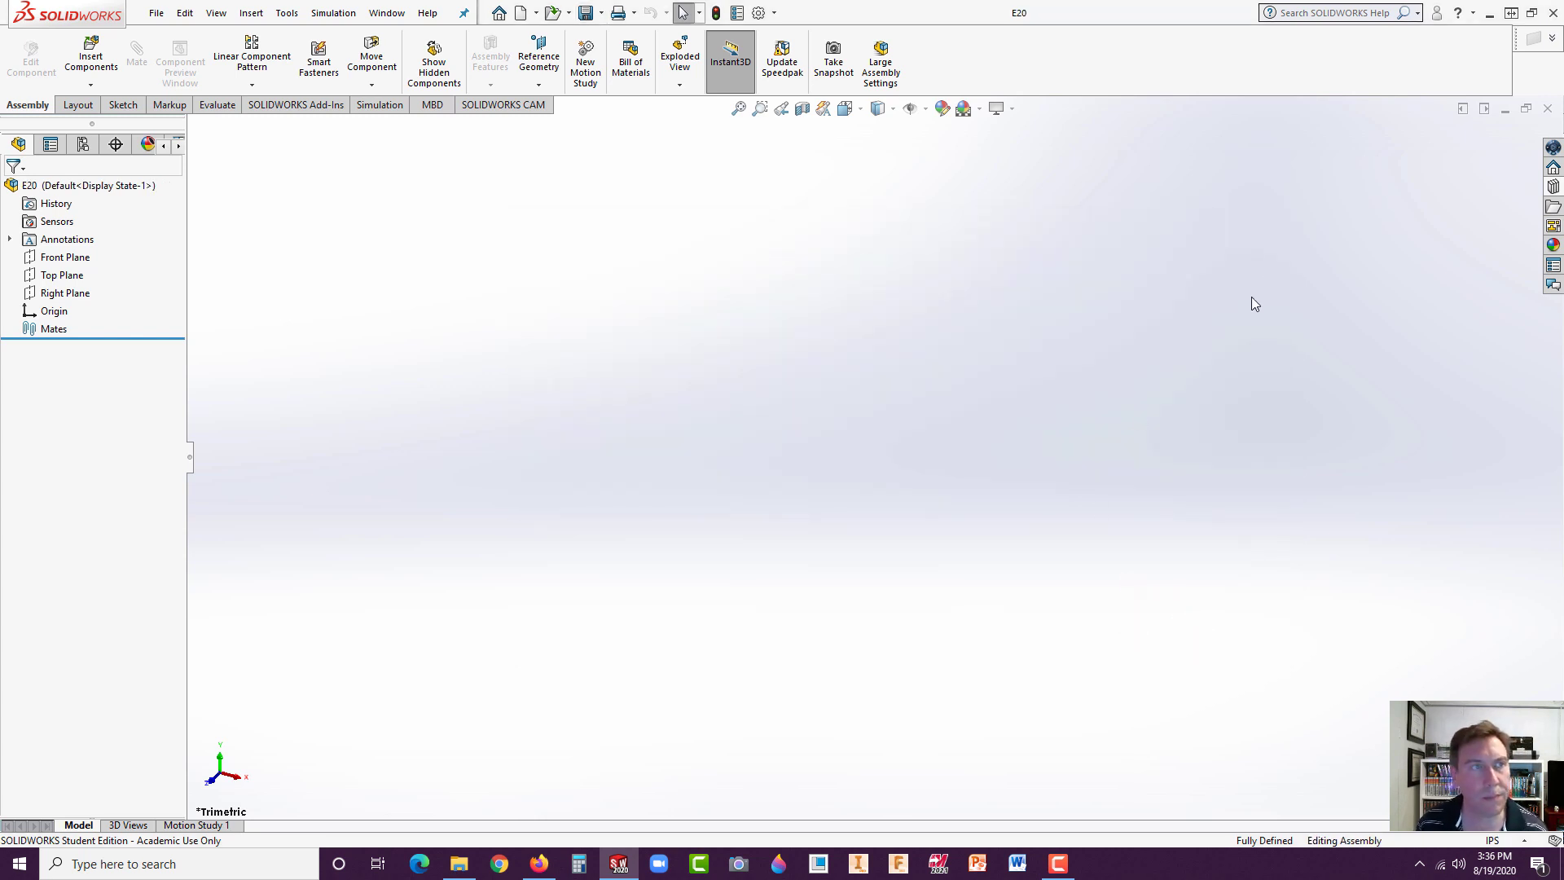
- Insert a single Desk Top part from the Desk Tops folder of the DESK PARTS library into the assembly
click(1555, 188)
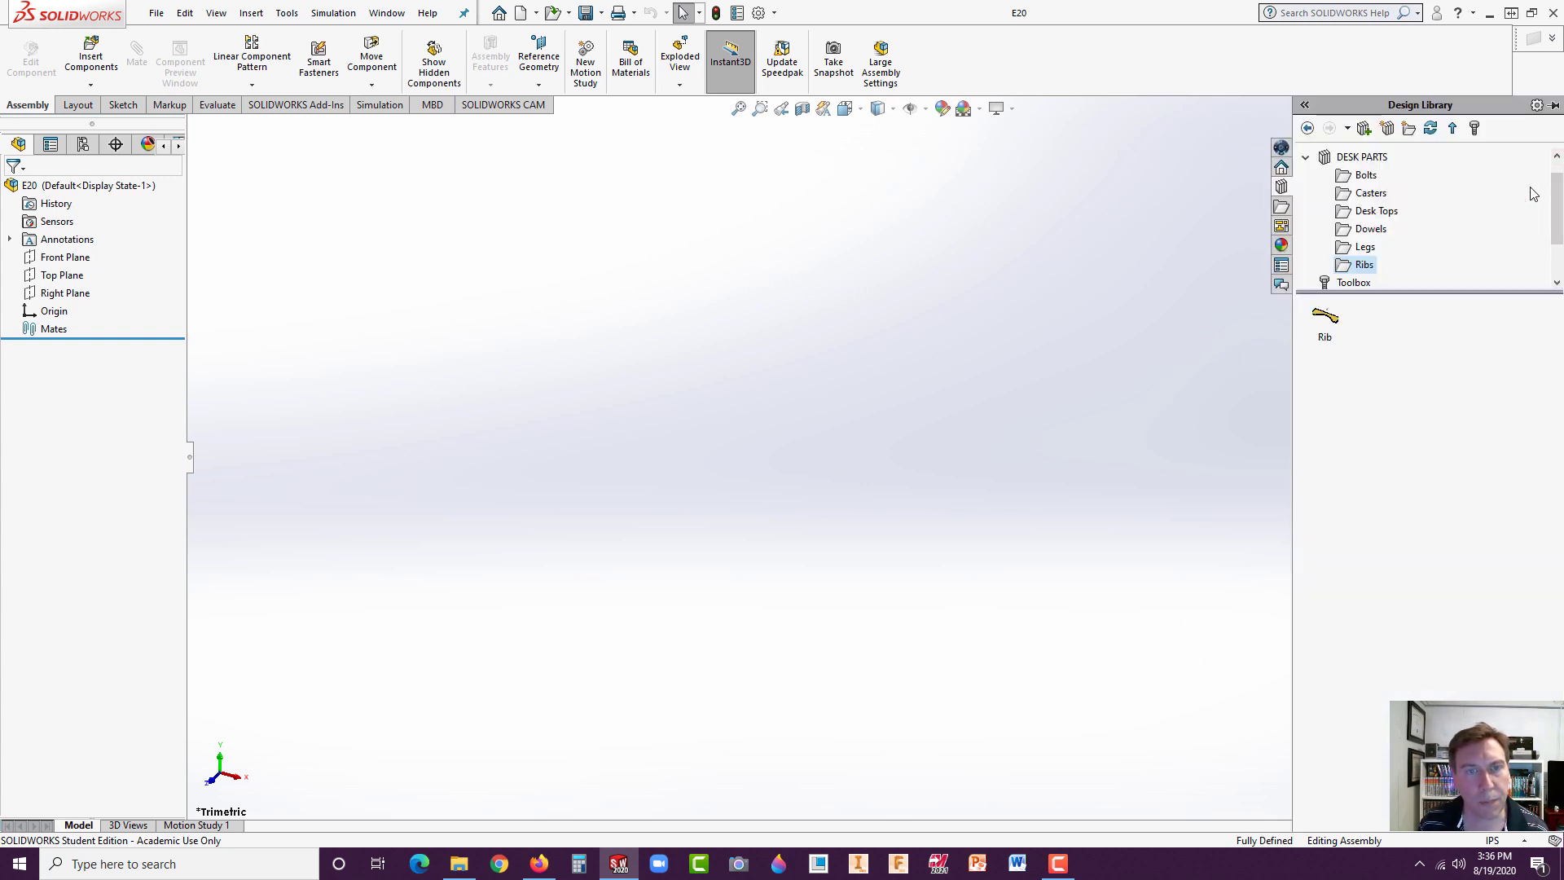
click(1371, 211)
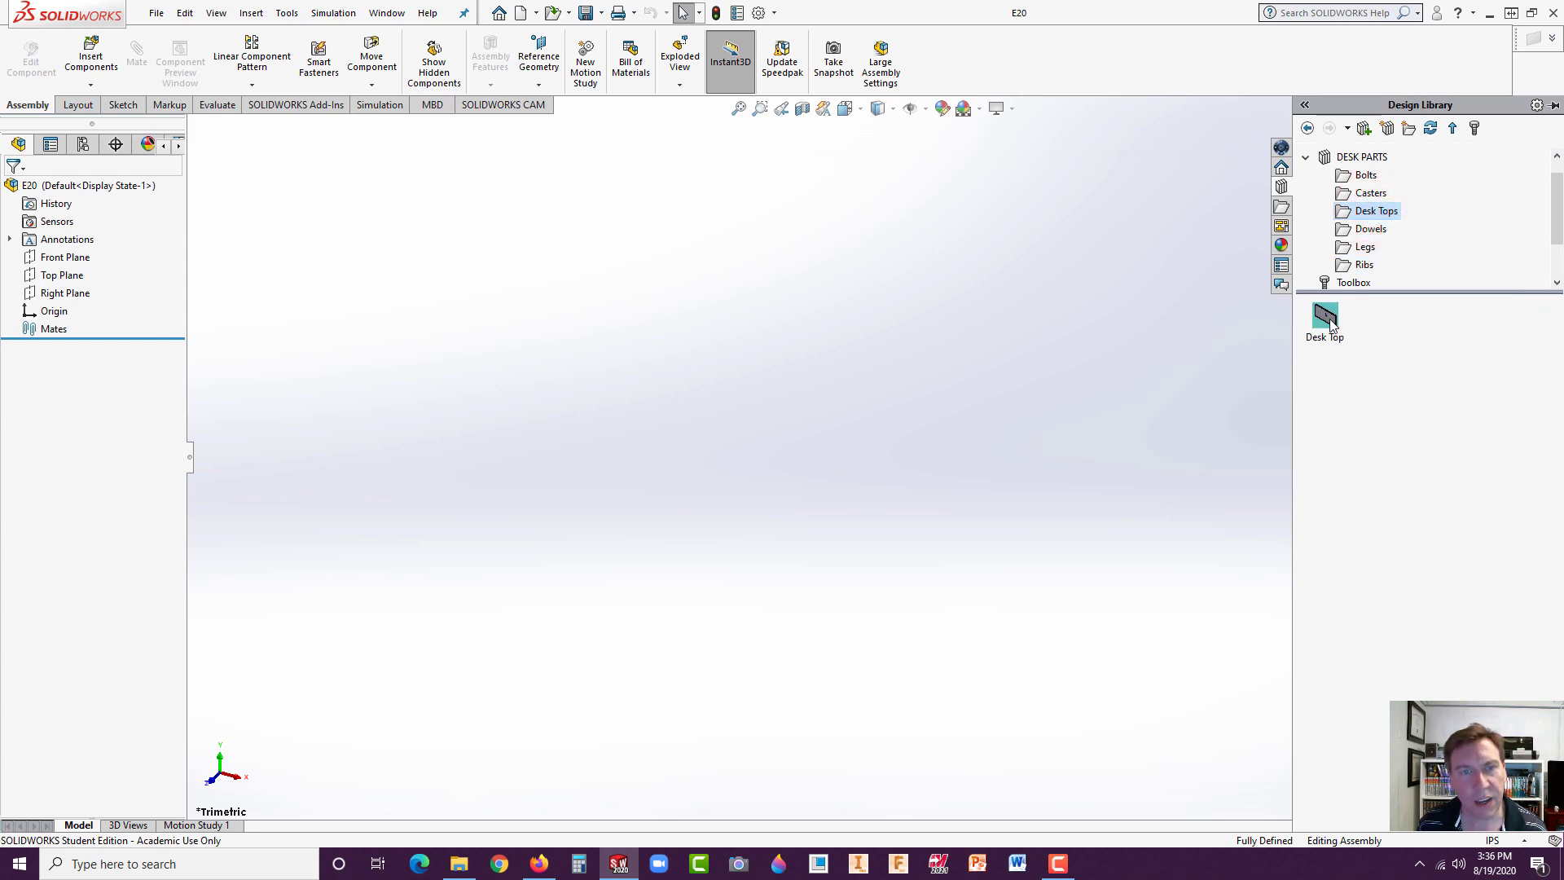
drag(1324, 318, 824, 399)
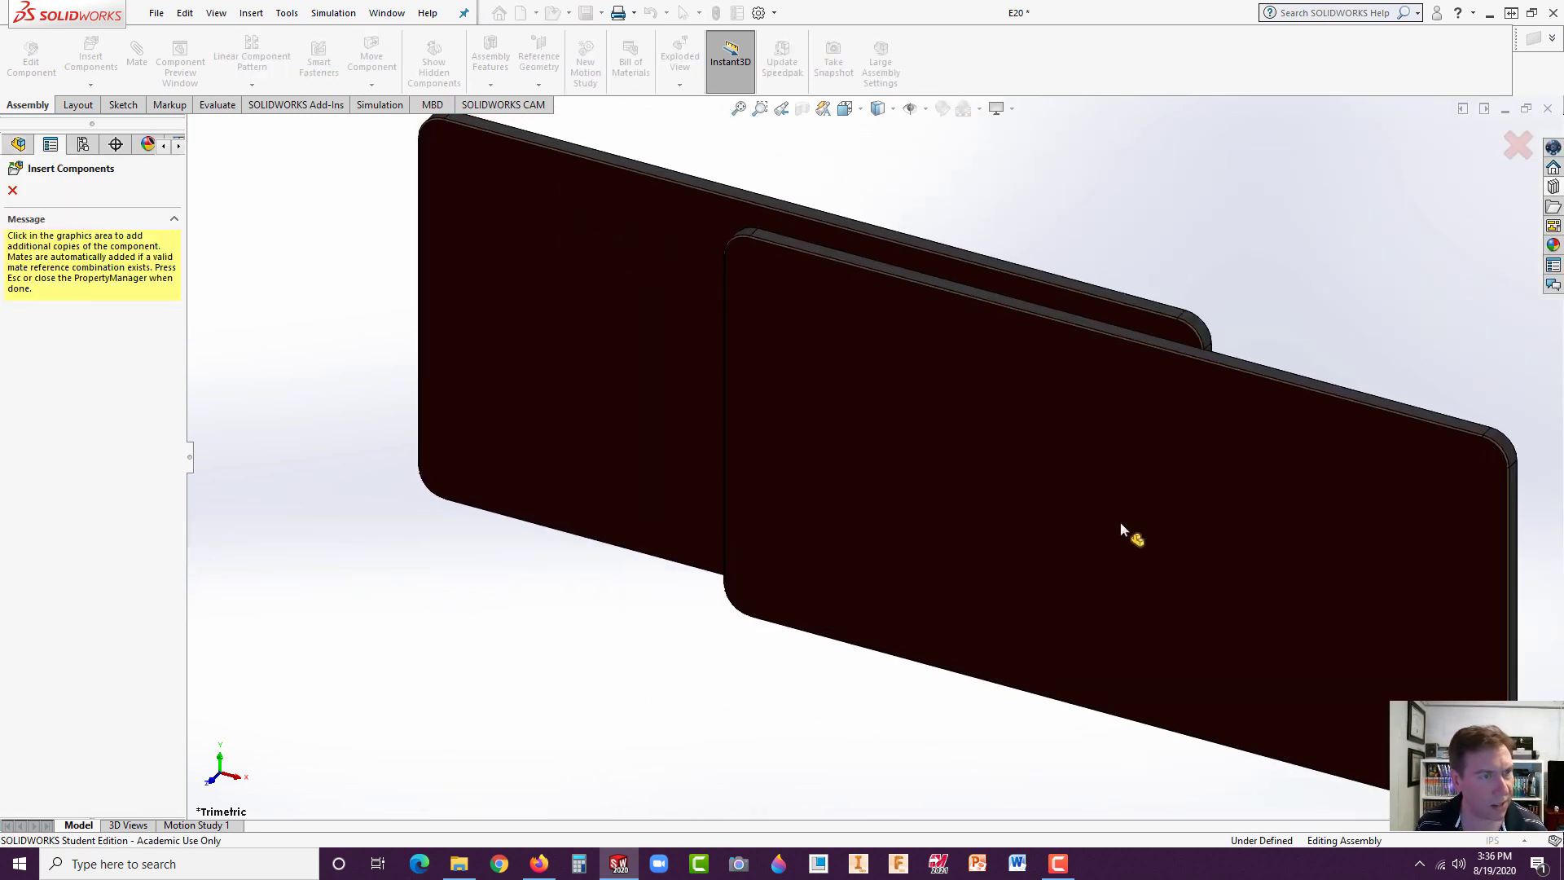
key(Escape)
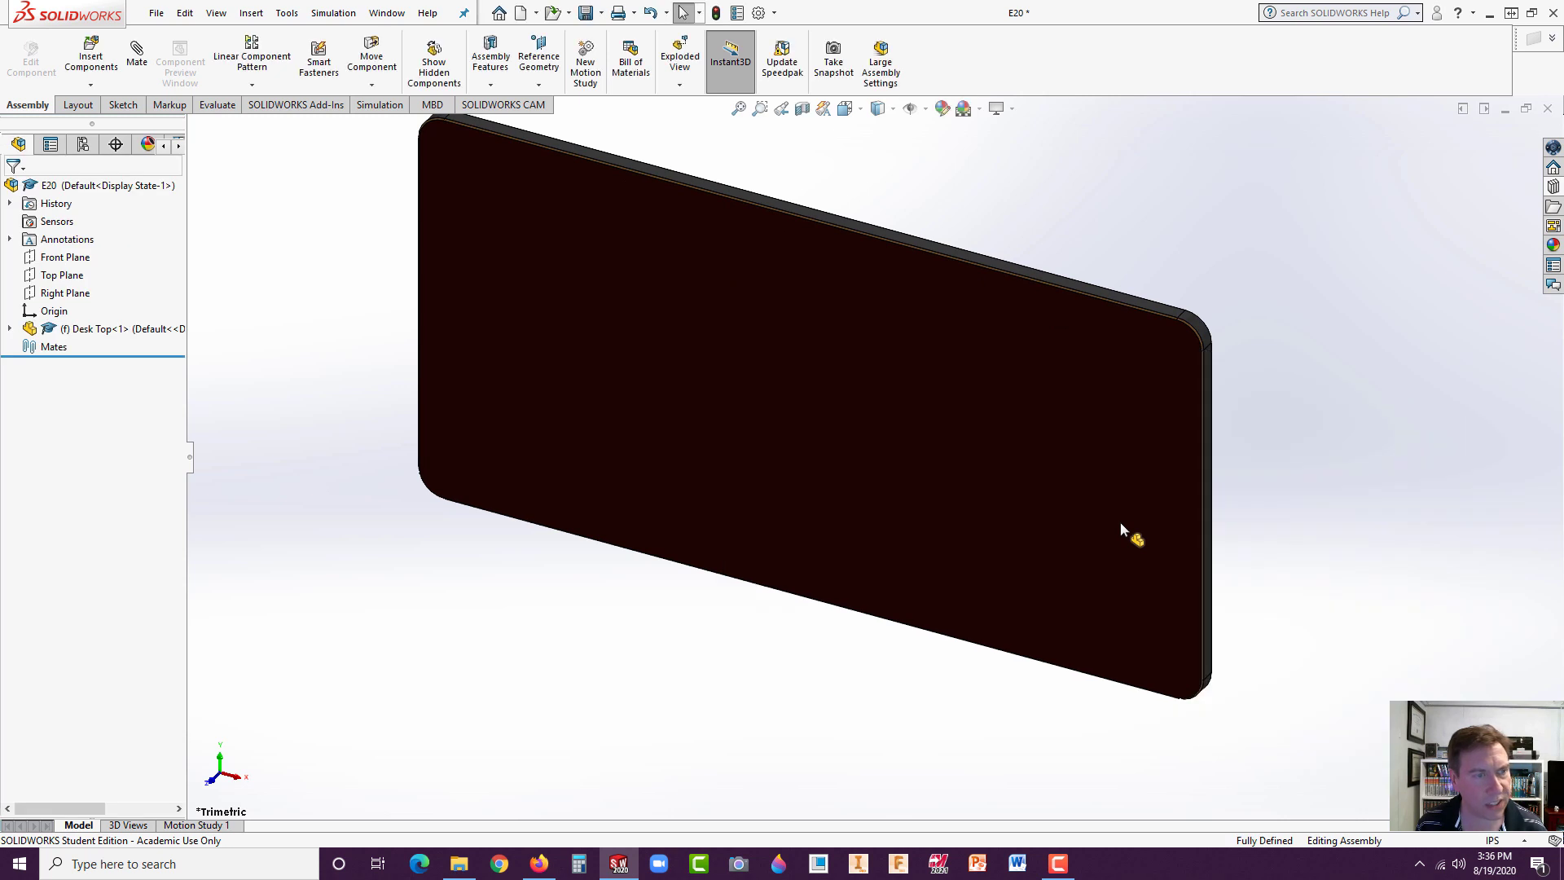
- Apply the Plain White scene to the assembly view
click(978, 109)
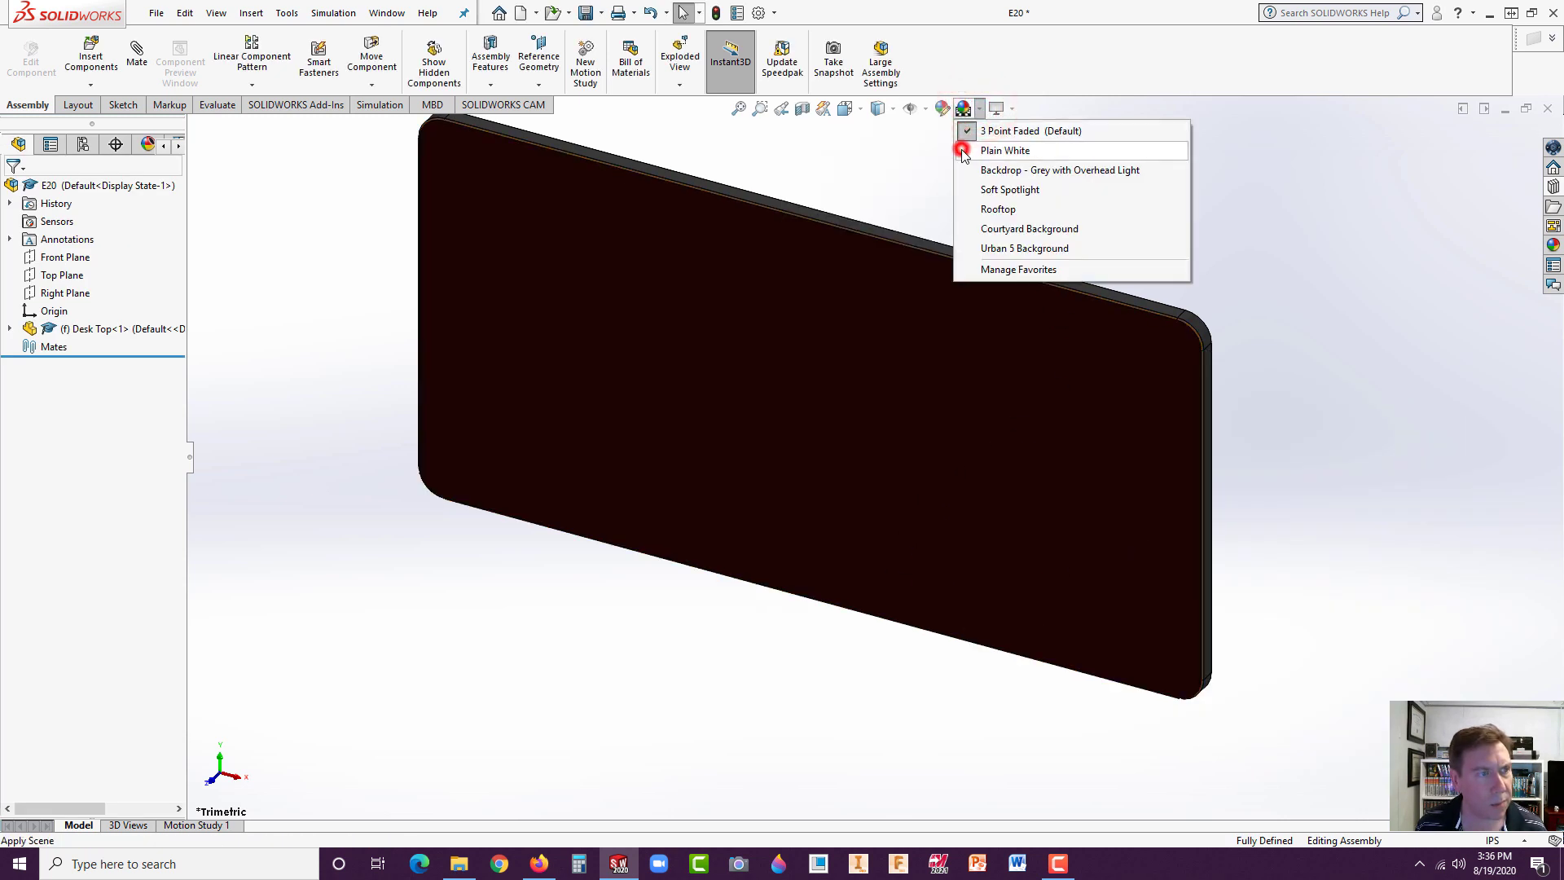
click(962, 151)
click(980, 109)
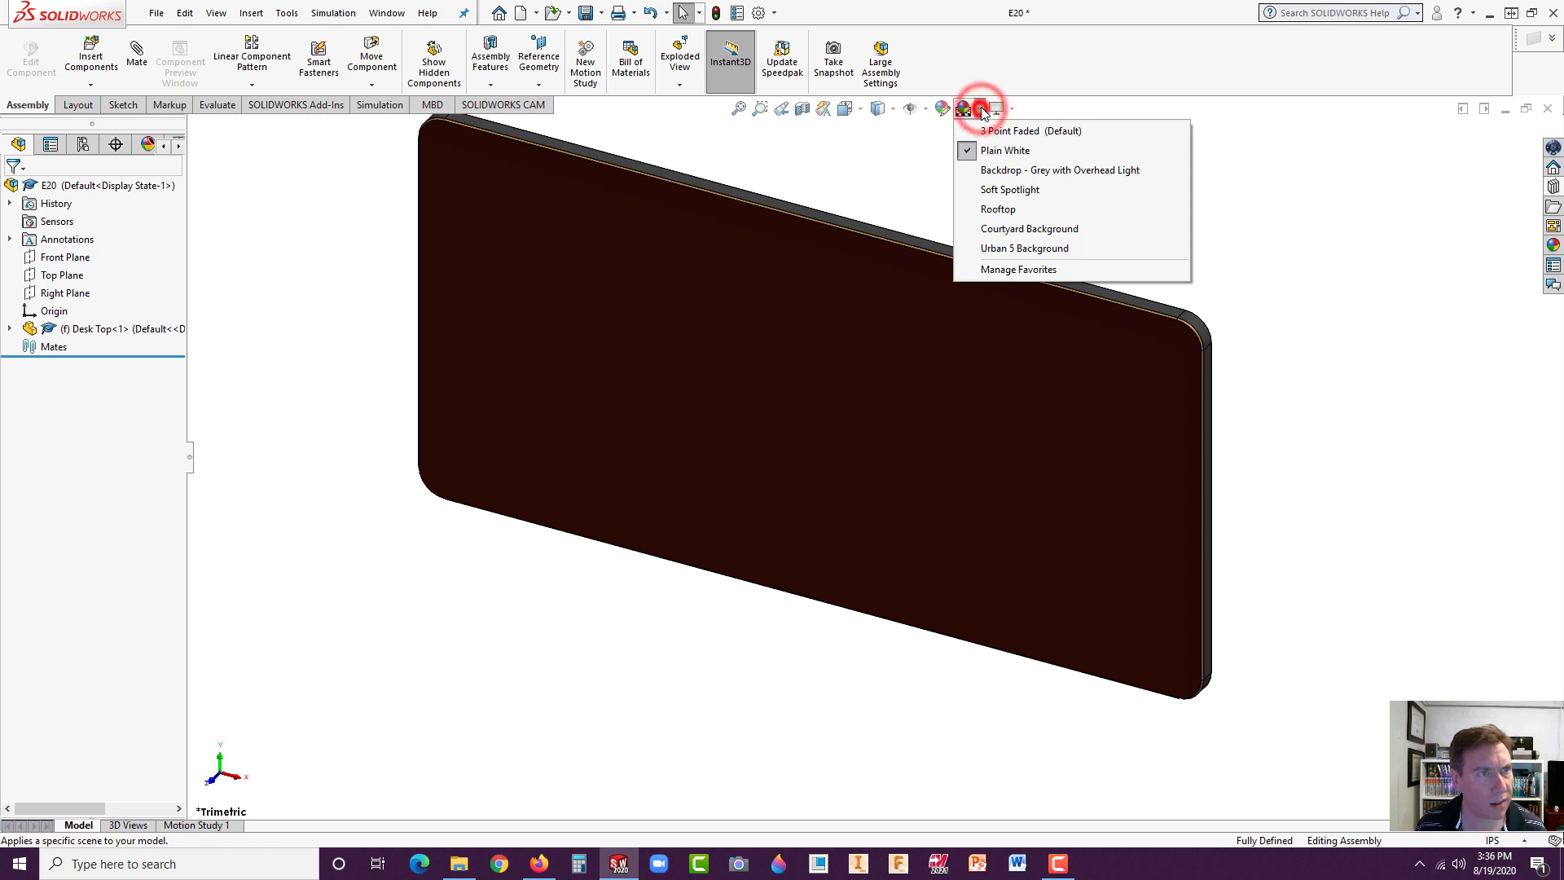
click(910, 182)
scroll(1005, 462, down, 5)
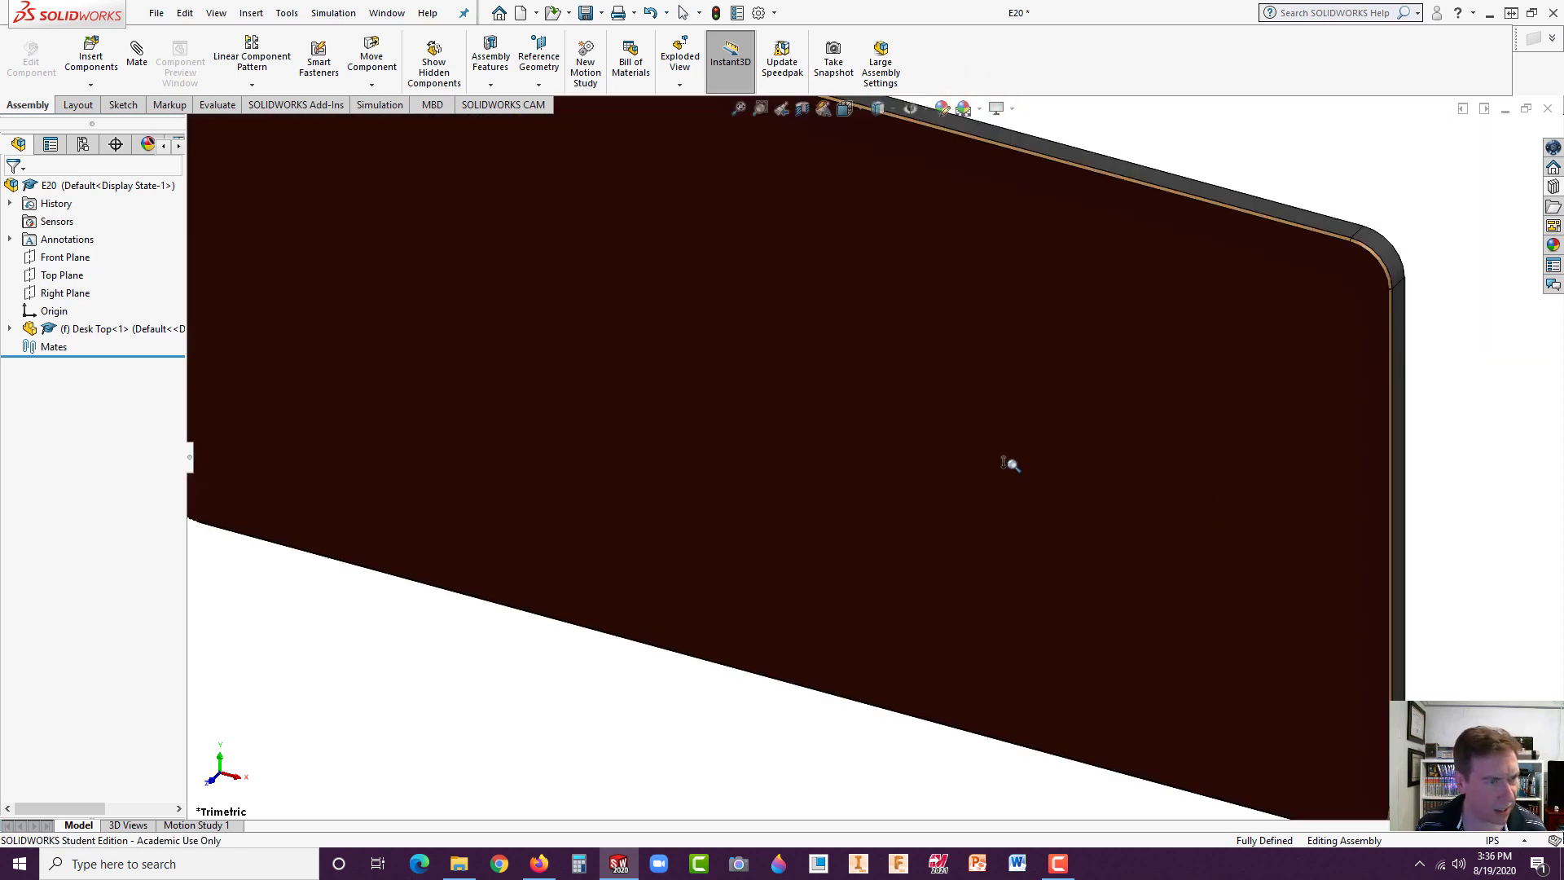
scroll(964, 465, up, 5)
- Toggle the RealView Graphics display setting for the assembly
middle_drag(925, 521, 876, 360)
click(1009, 108)
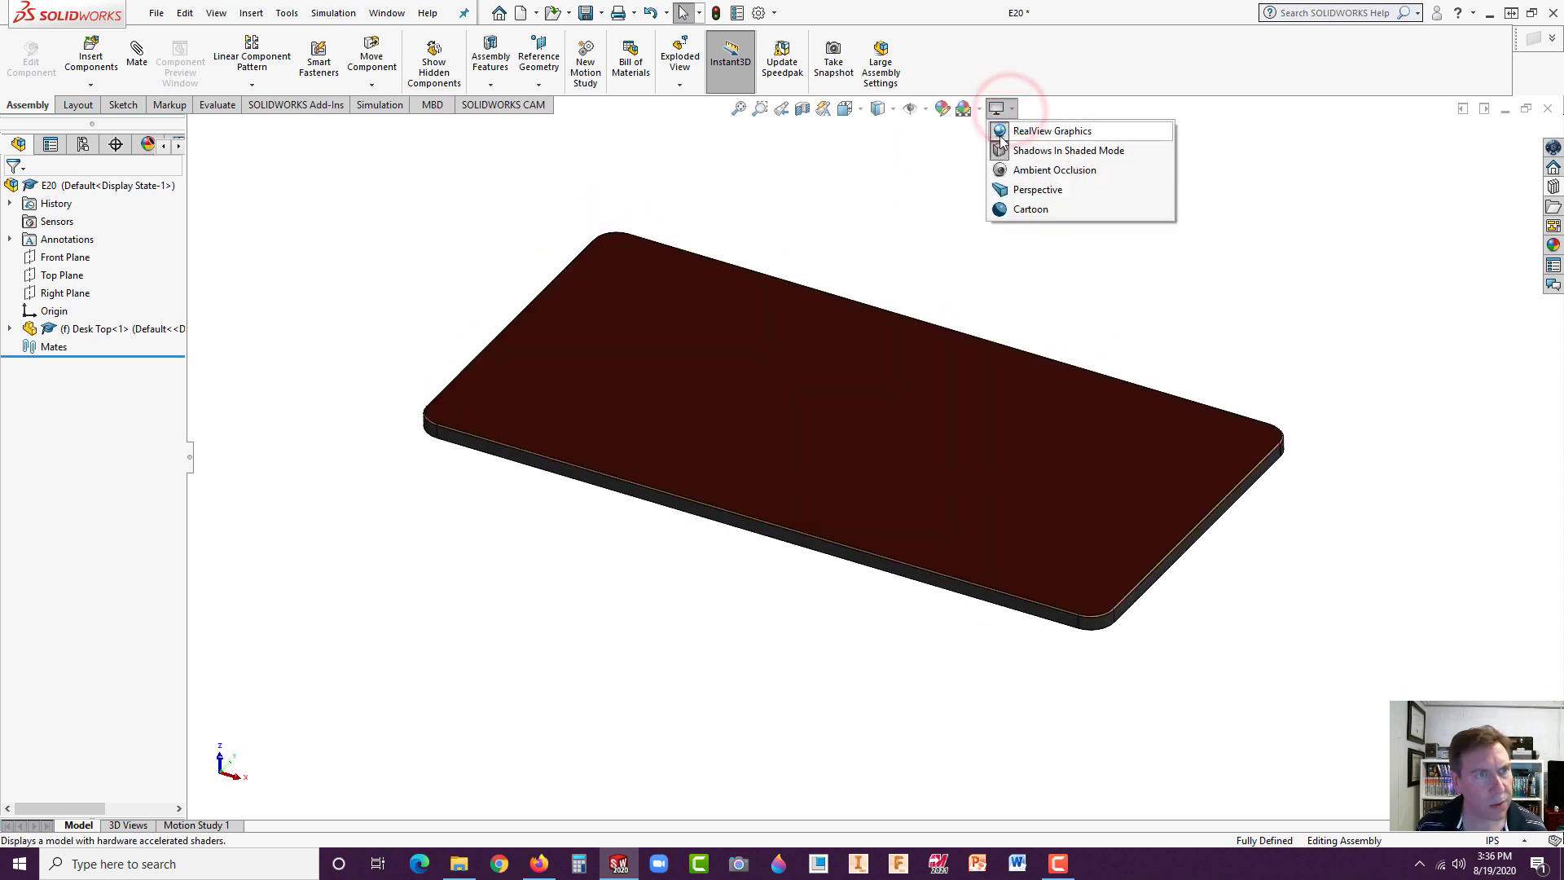
click(1003, 132)
middle_drag(982, 221, 1040, 342)
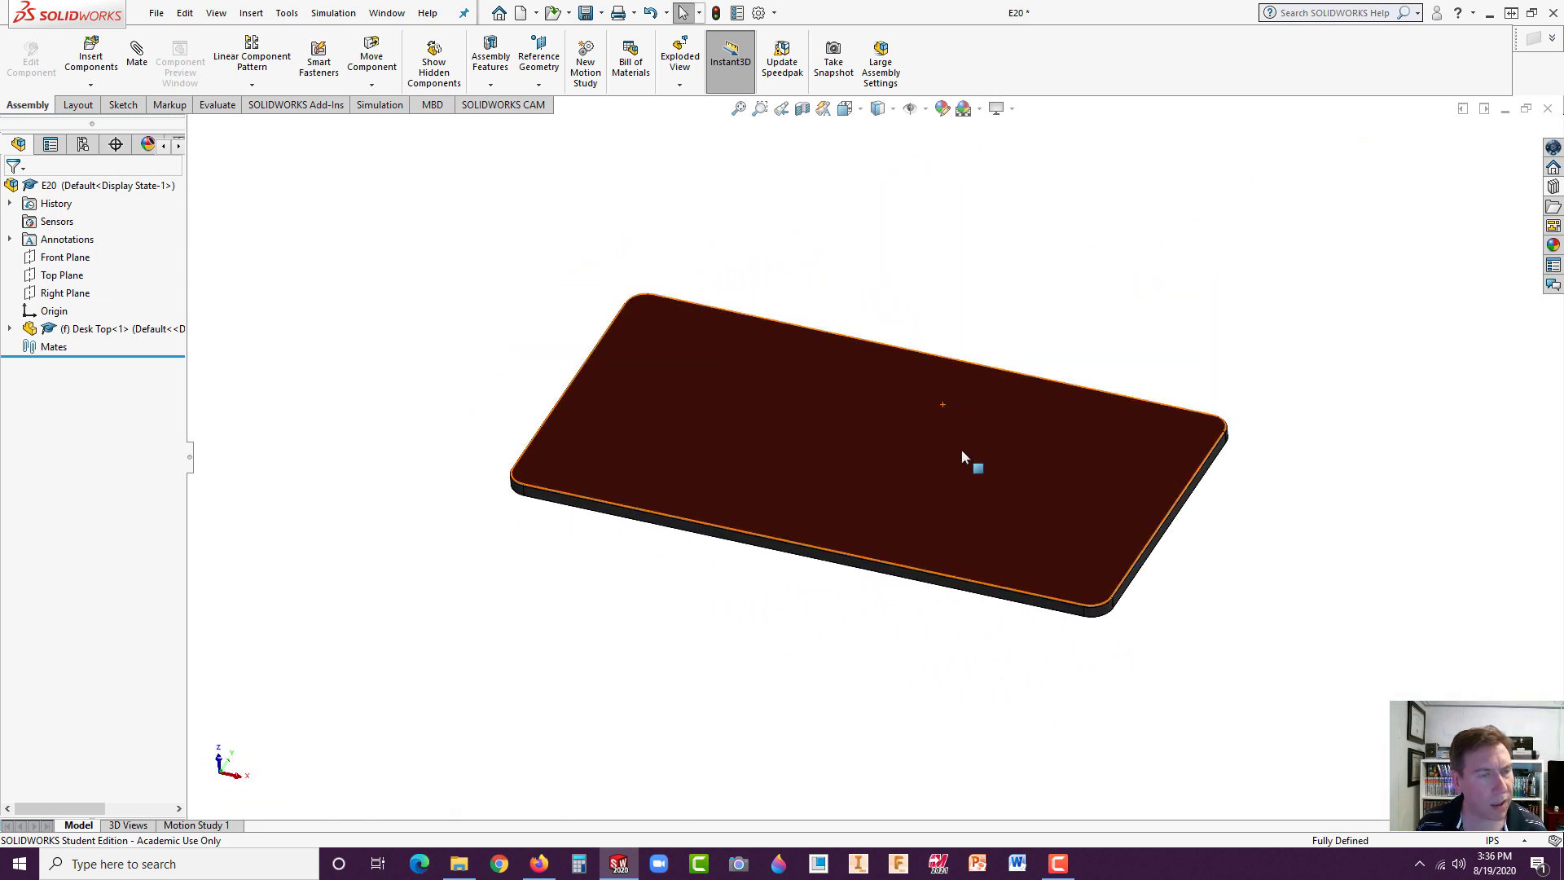
scroll(962, 456, down, 2)
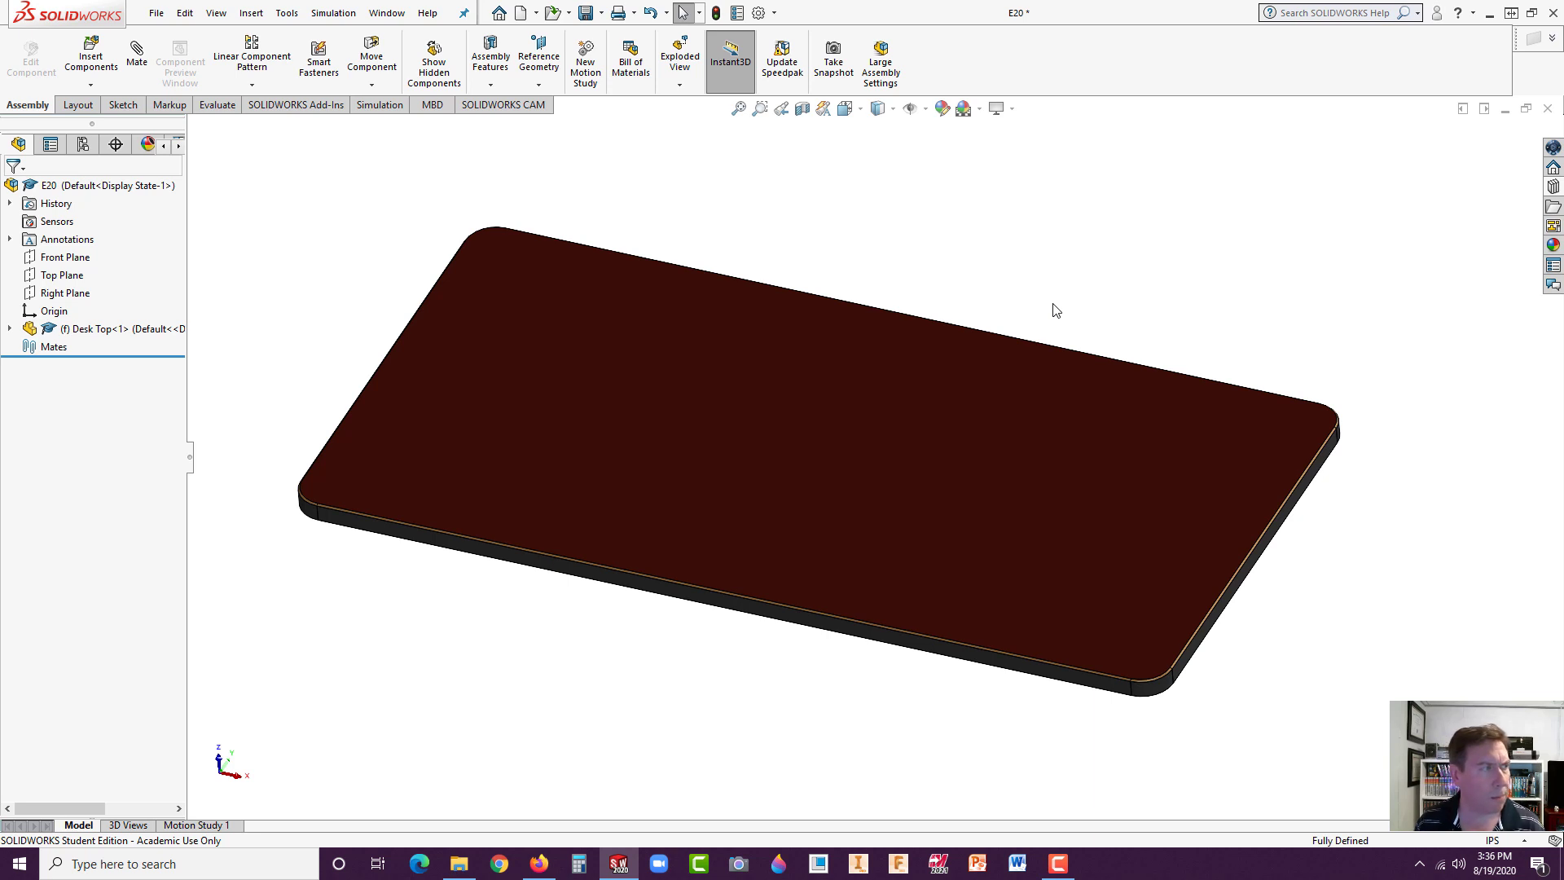
- Examine how the assembly's Top and Front planes lie against the desk top, then show the assembly in isometric view
click(78, 254)
key(f)
click(602, 344)
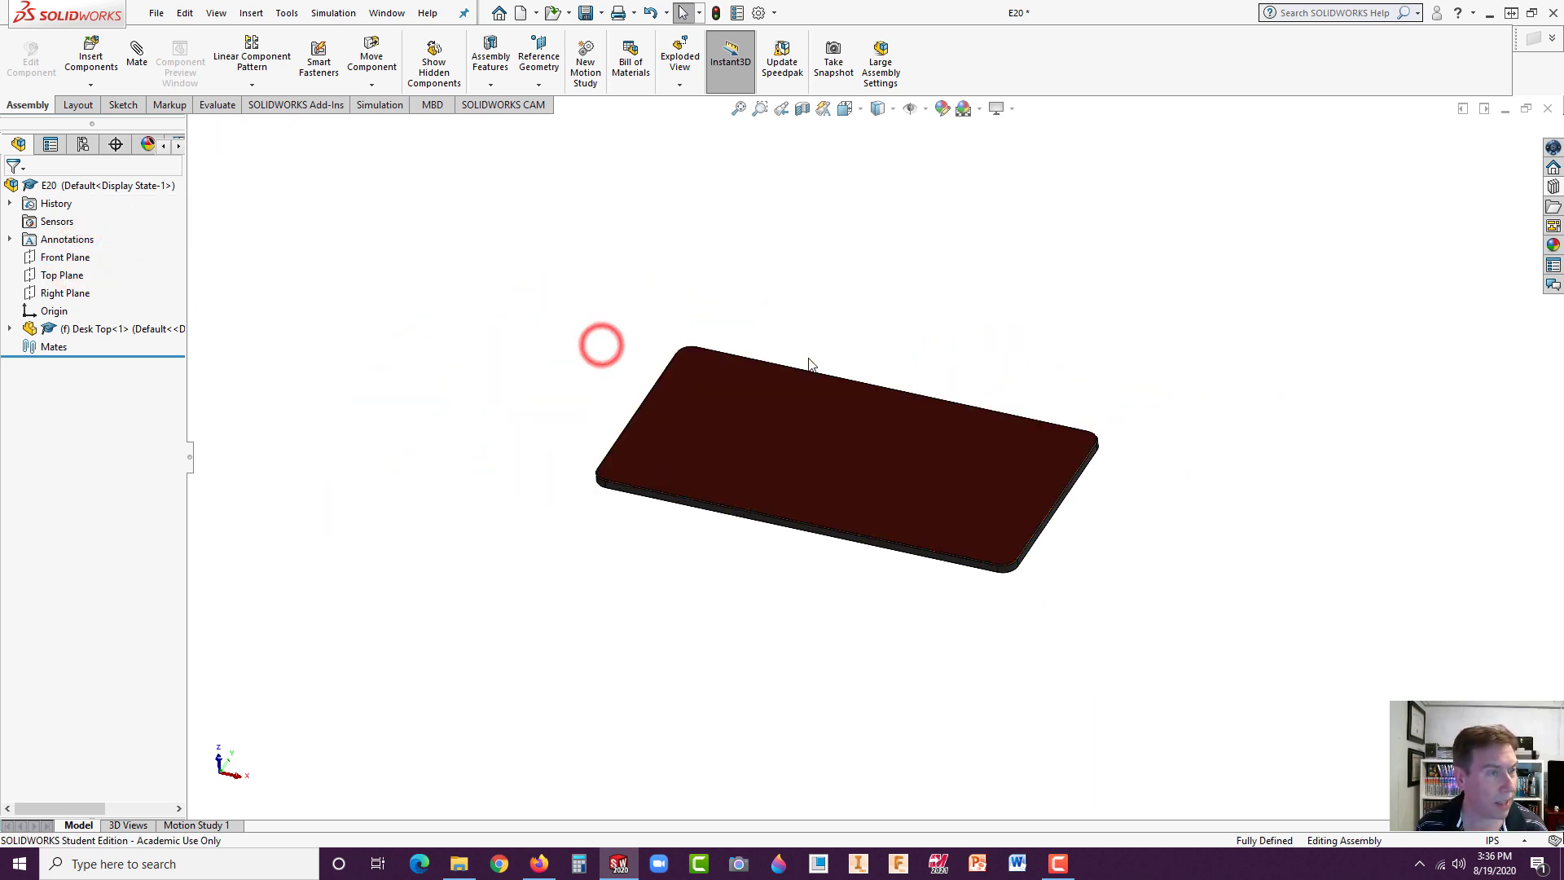
middle_drag(809, 364, 723, 603)
click(684, 310)
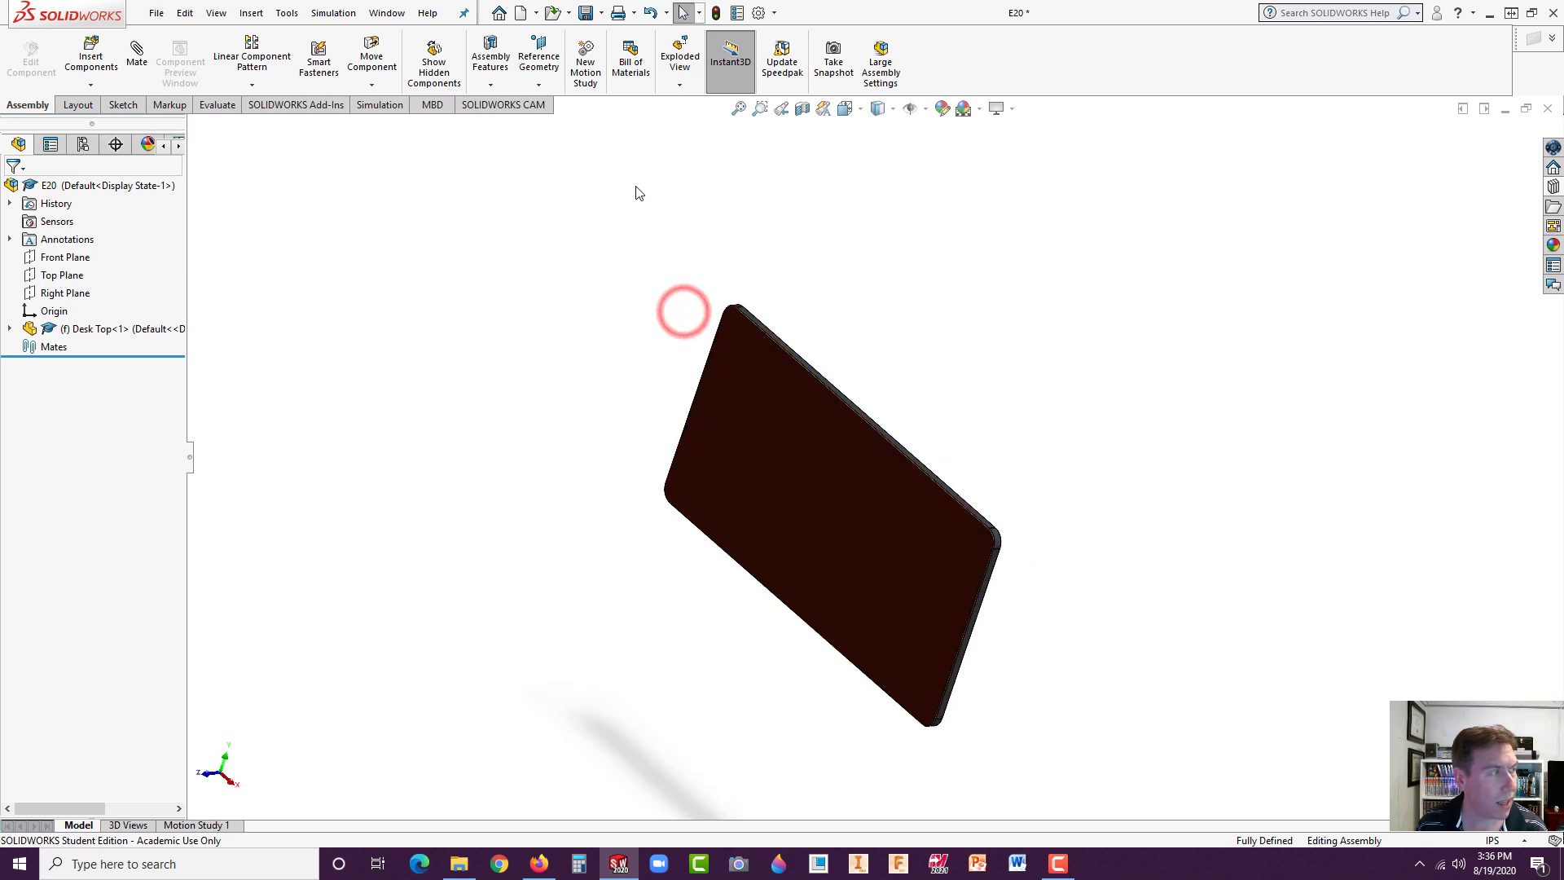
click(70, 298)
click(45, 277)
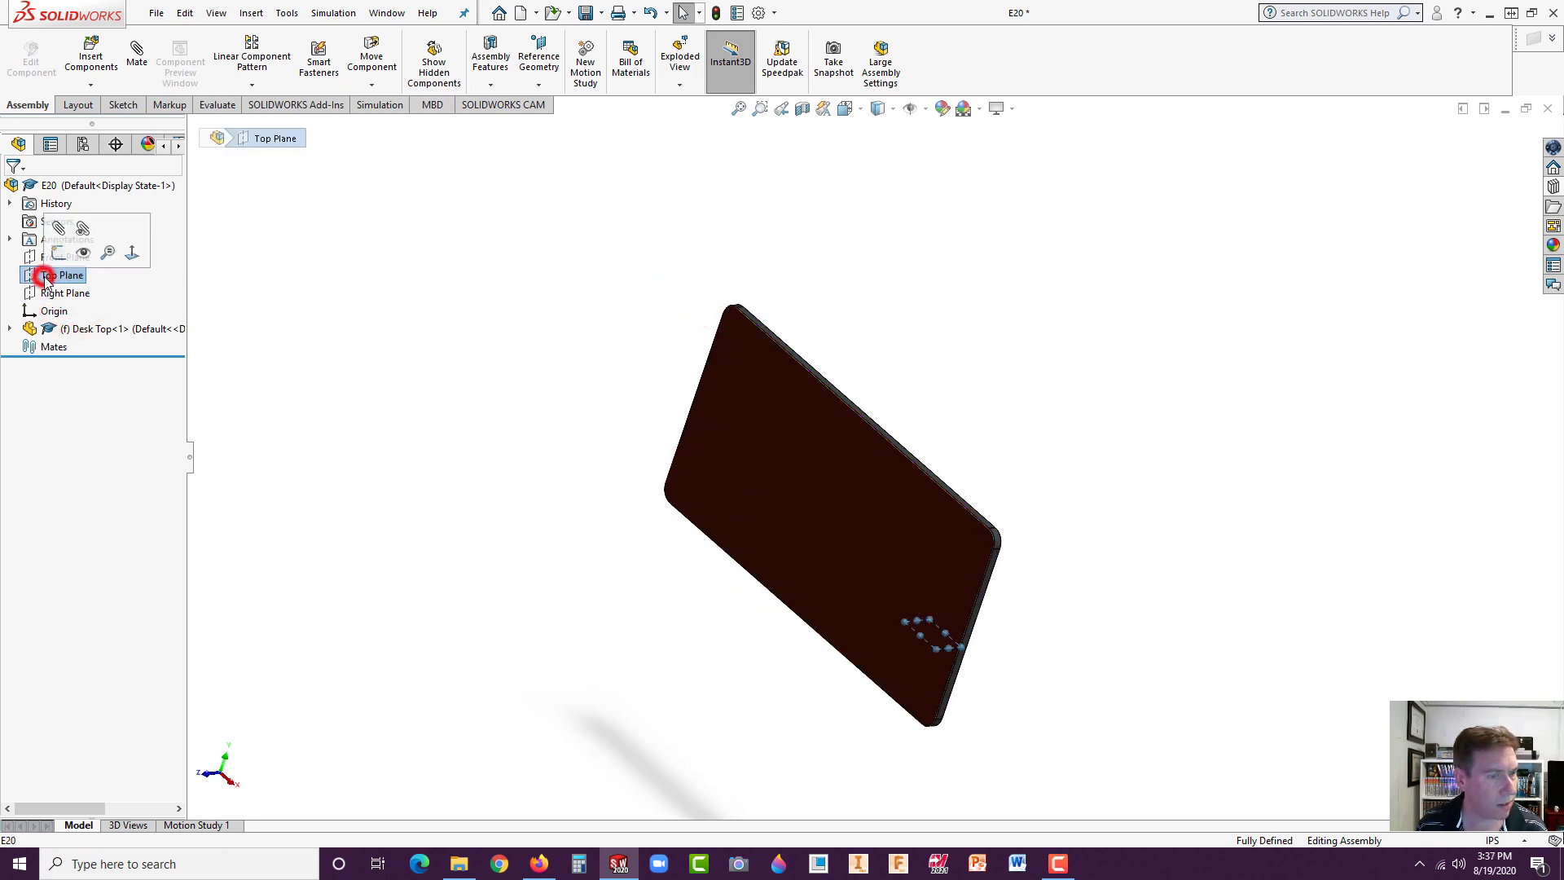
click(30, 257)
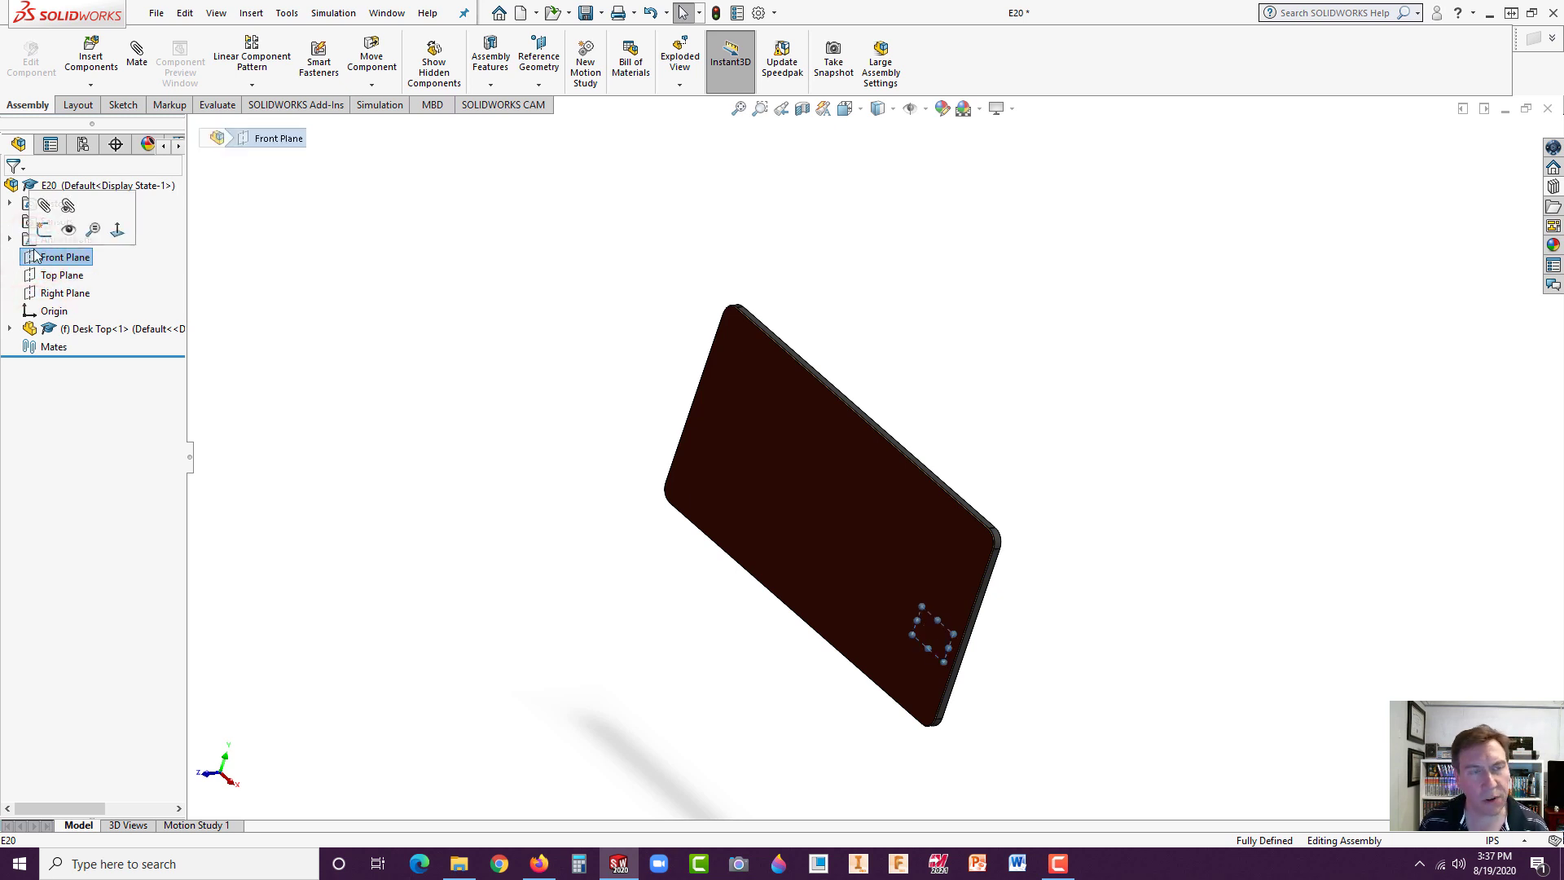
key(space)
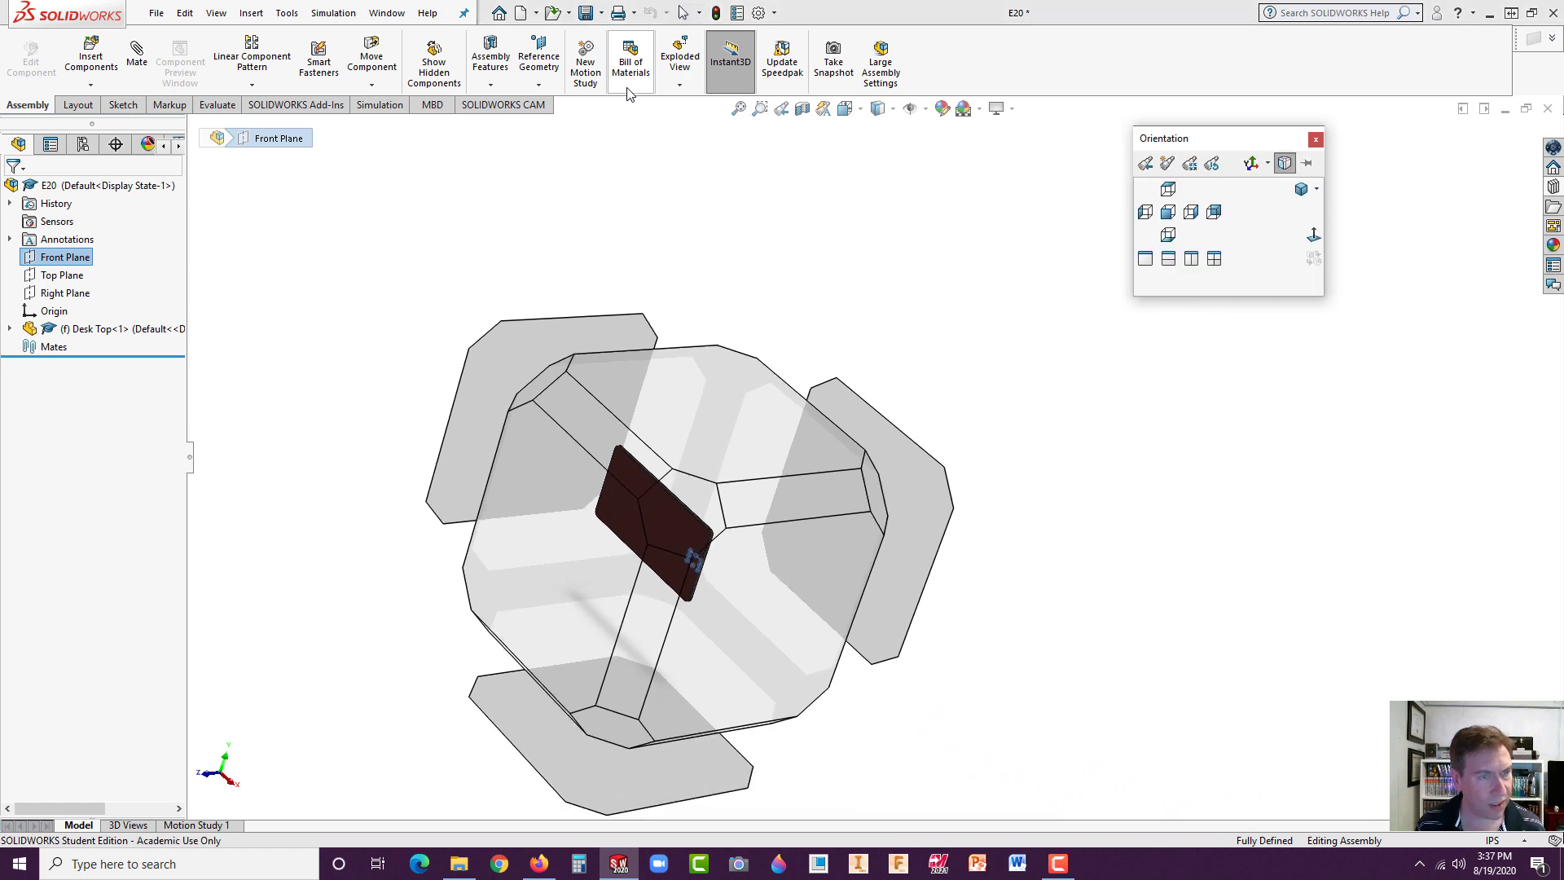
click(1300, 190)
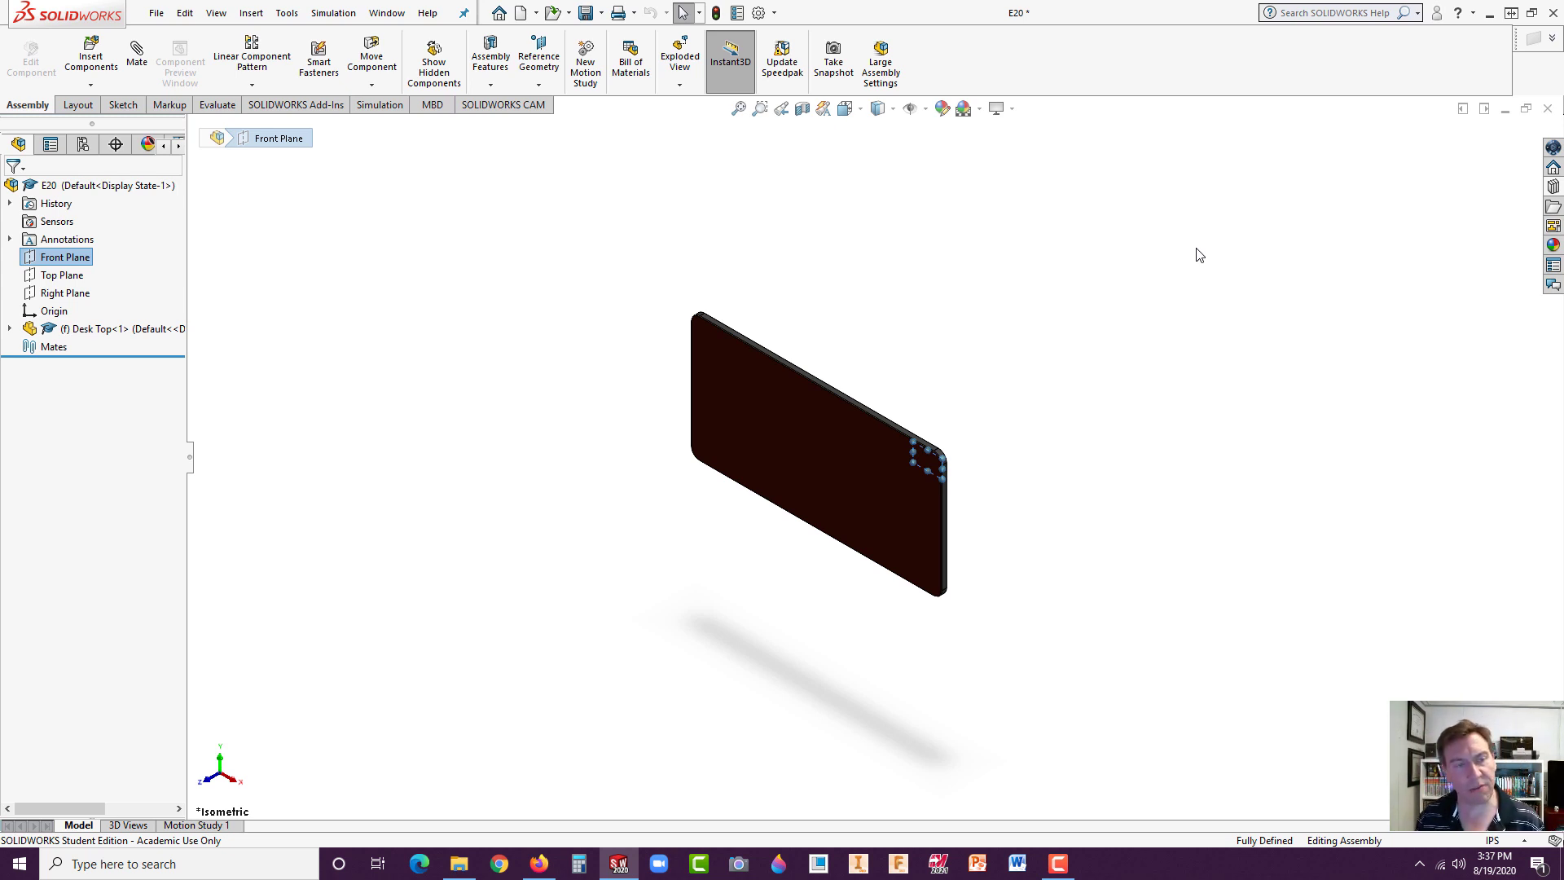
click(902, 326)
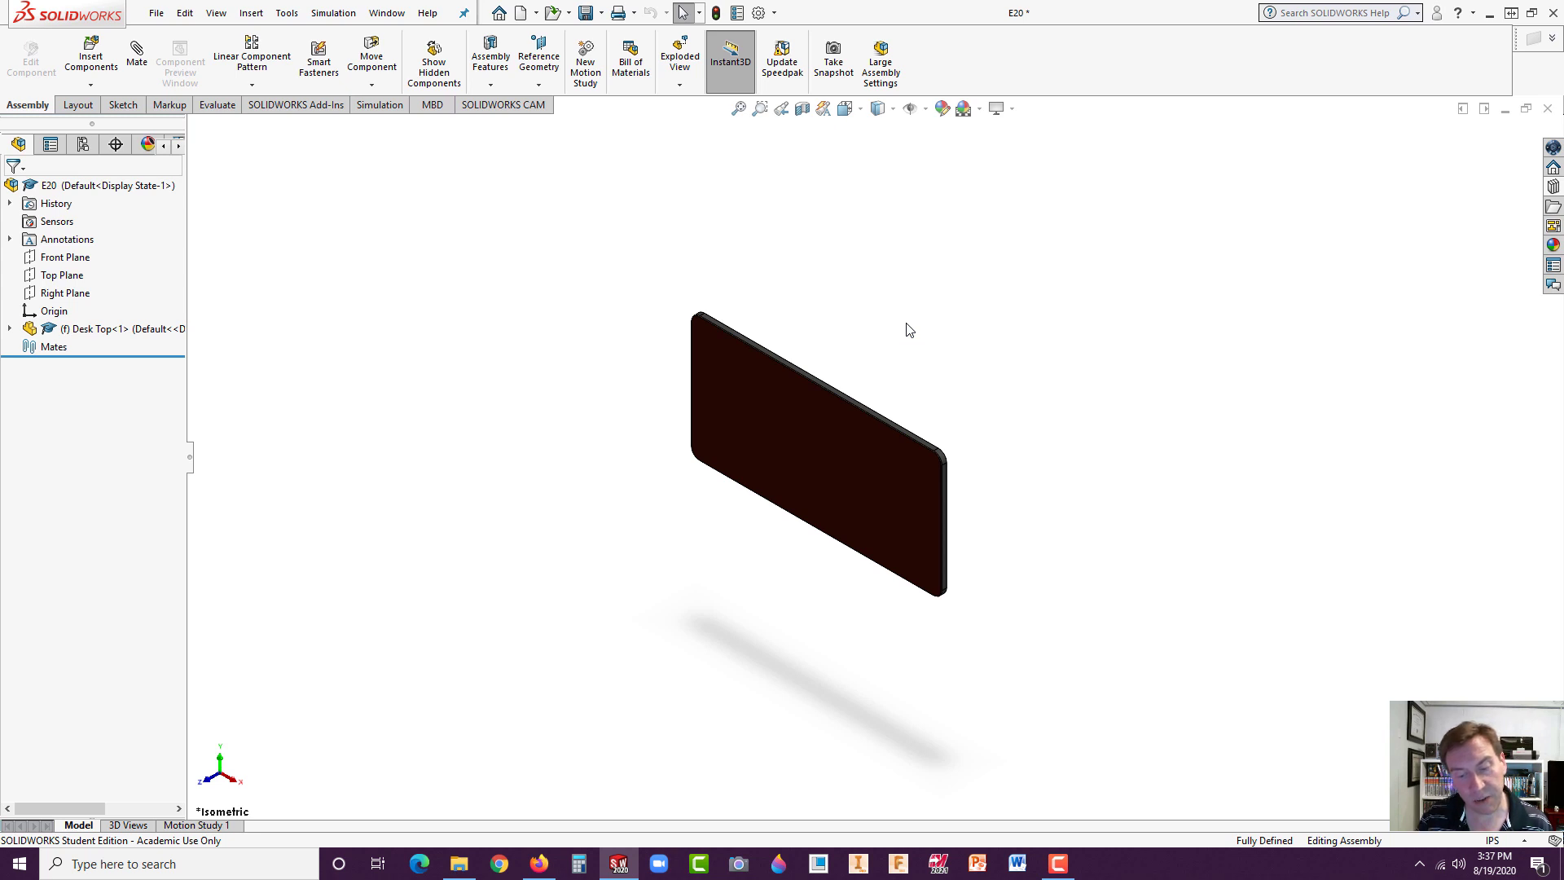
- Examine the holes in the desk top's underside and the item 5 assembly illustration in the SolidWorks Advanced 2020 PDF in Firefox
middle_drag(937, 422, 745, 324)
scroll(760, 549, up, 3)
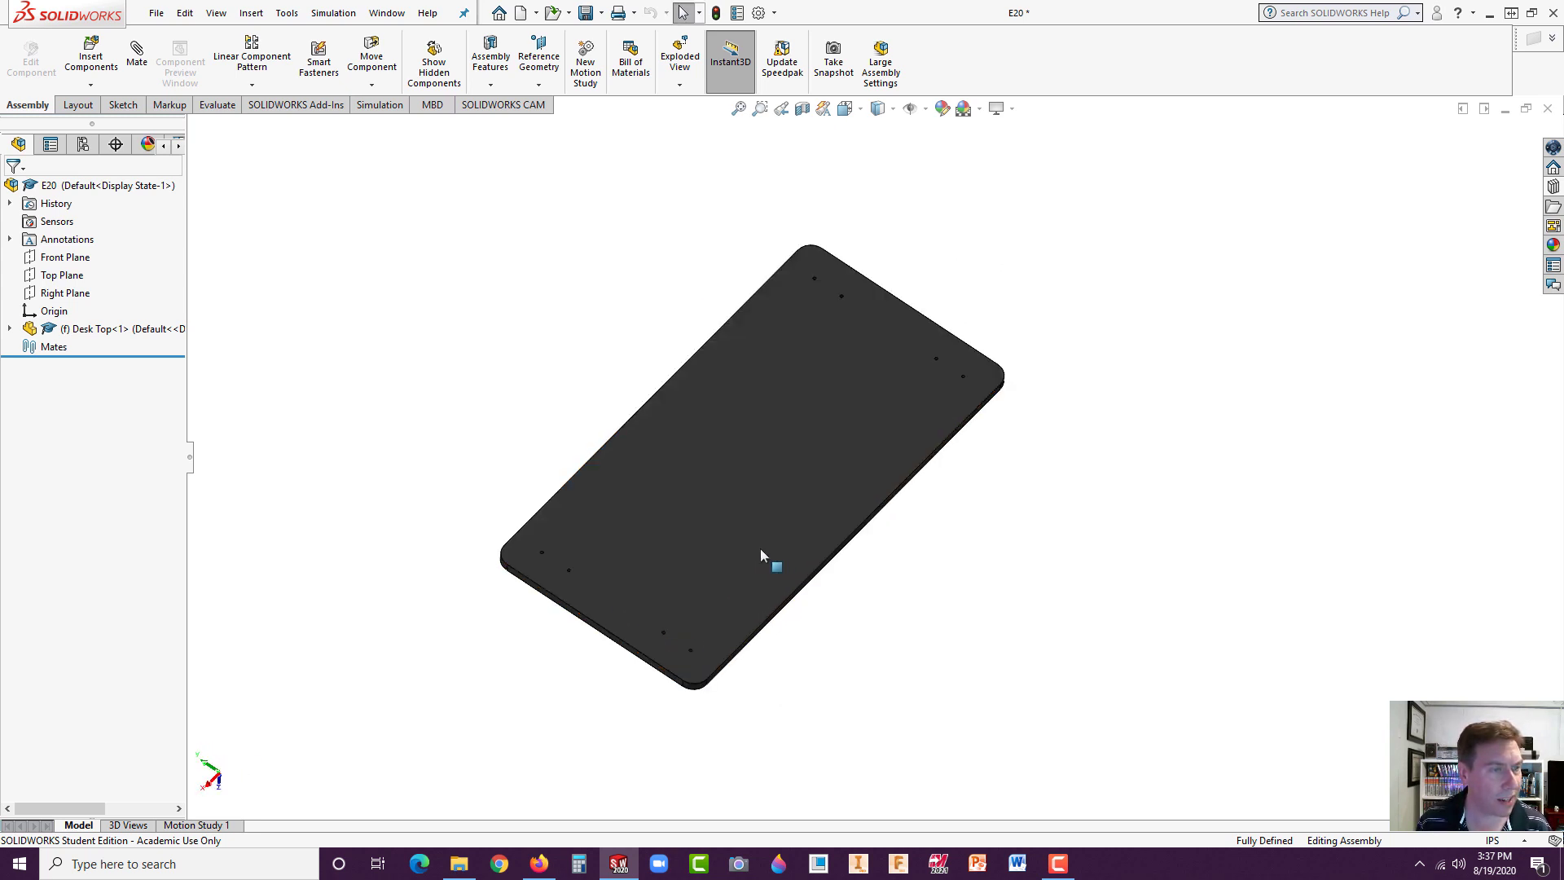
click(642, 521)
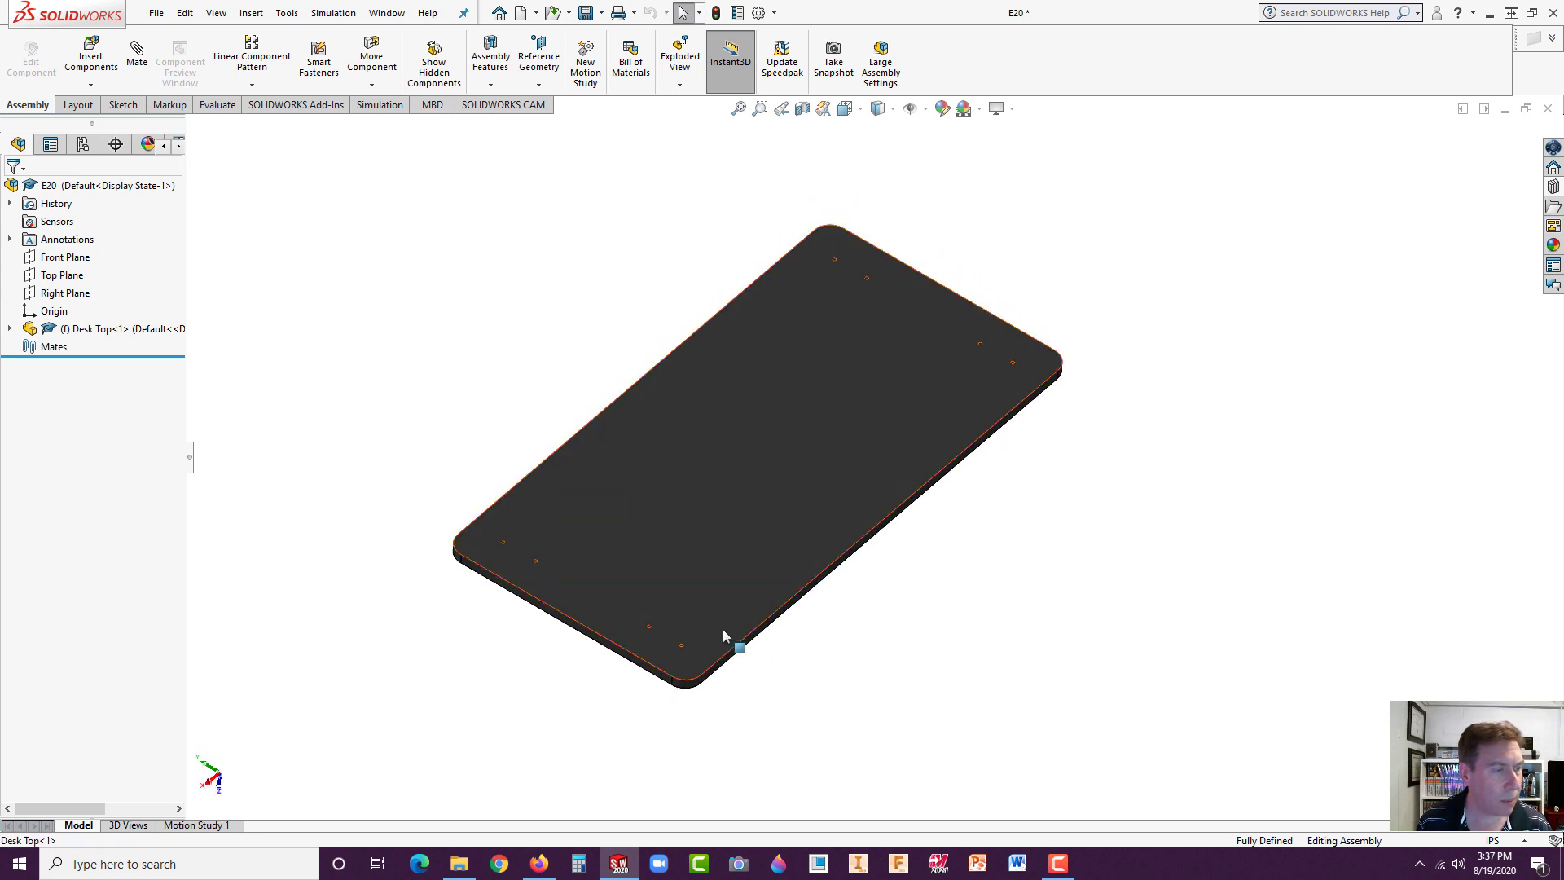
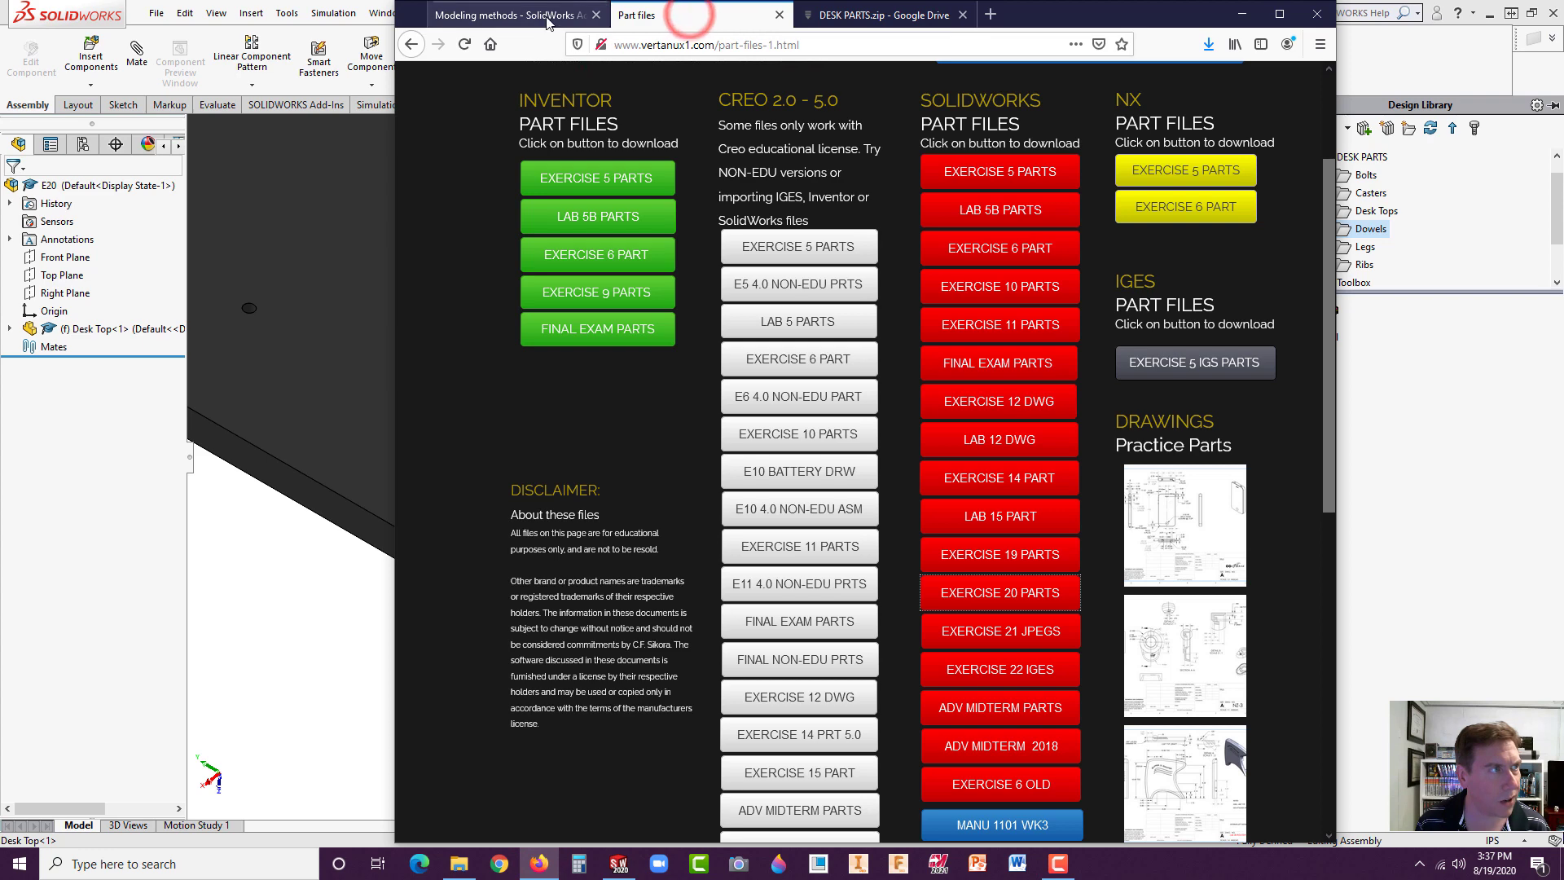
scroll(782, 351, up, 3)
scroll(796, 368, up, 5)
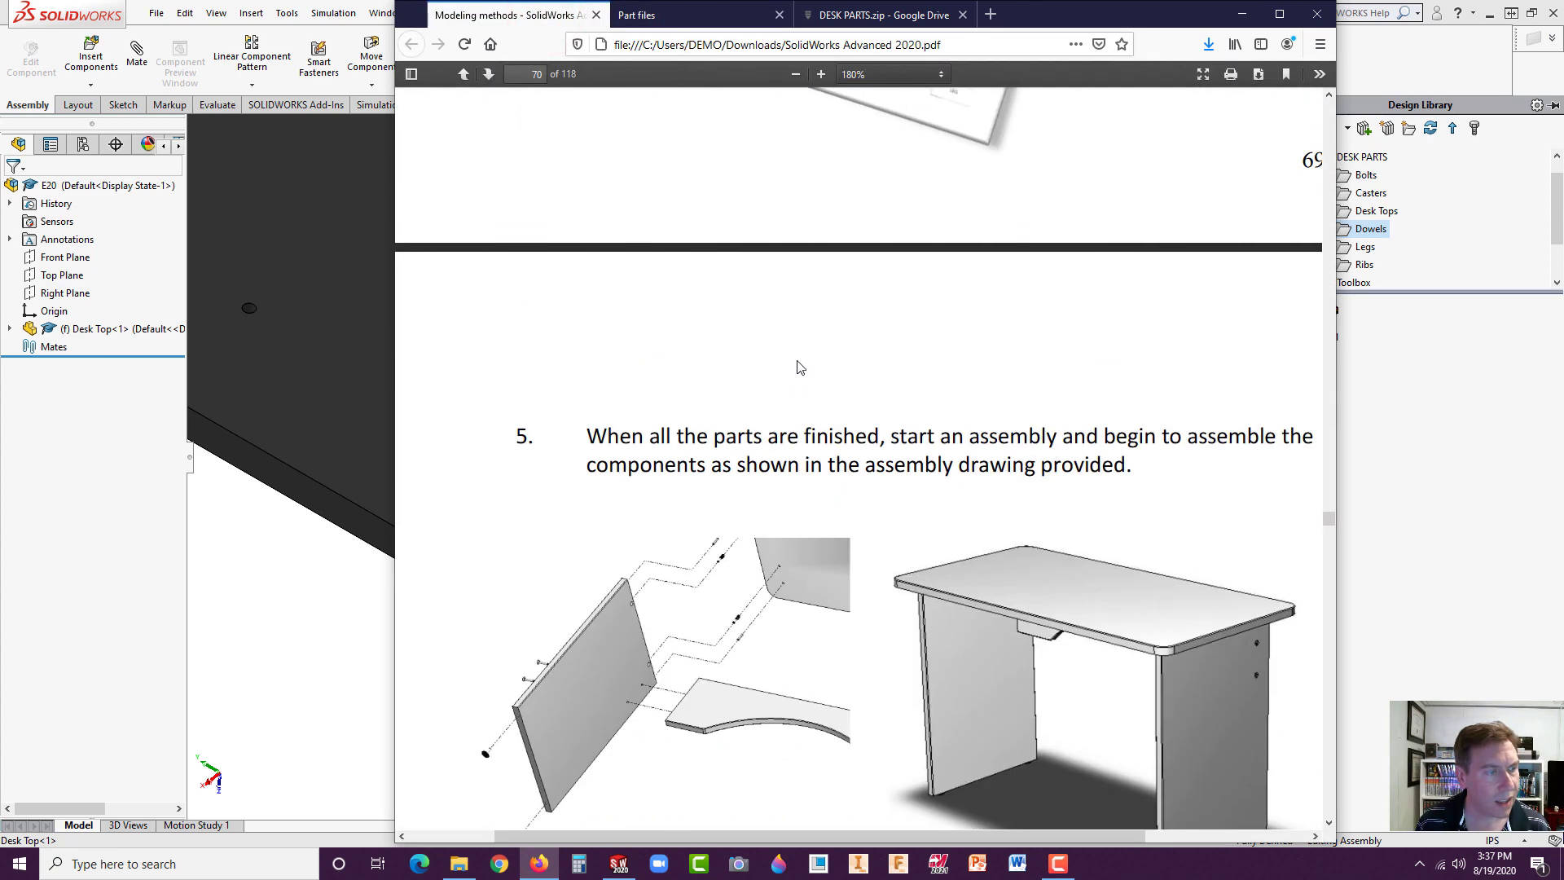
scroll(802, 440, down, 3)
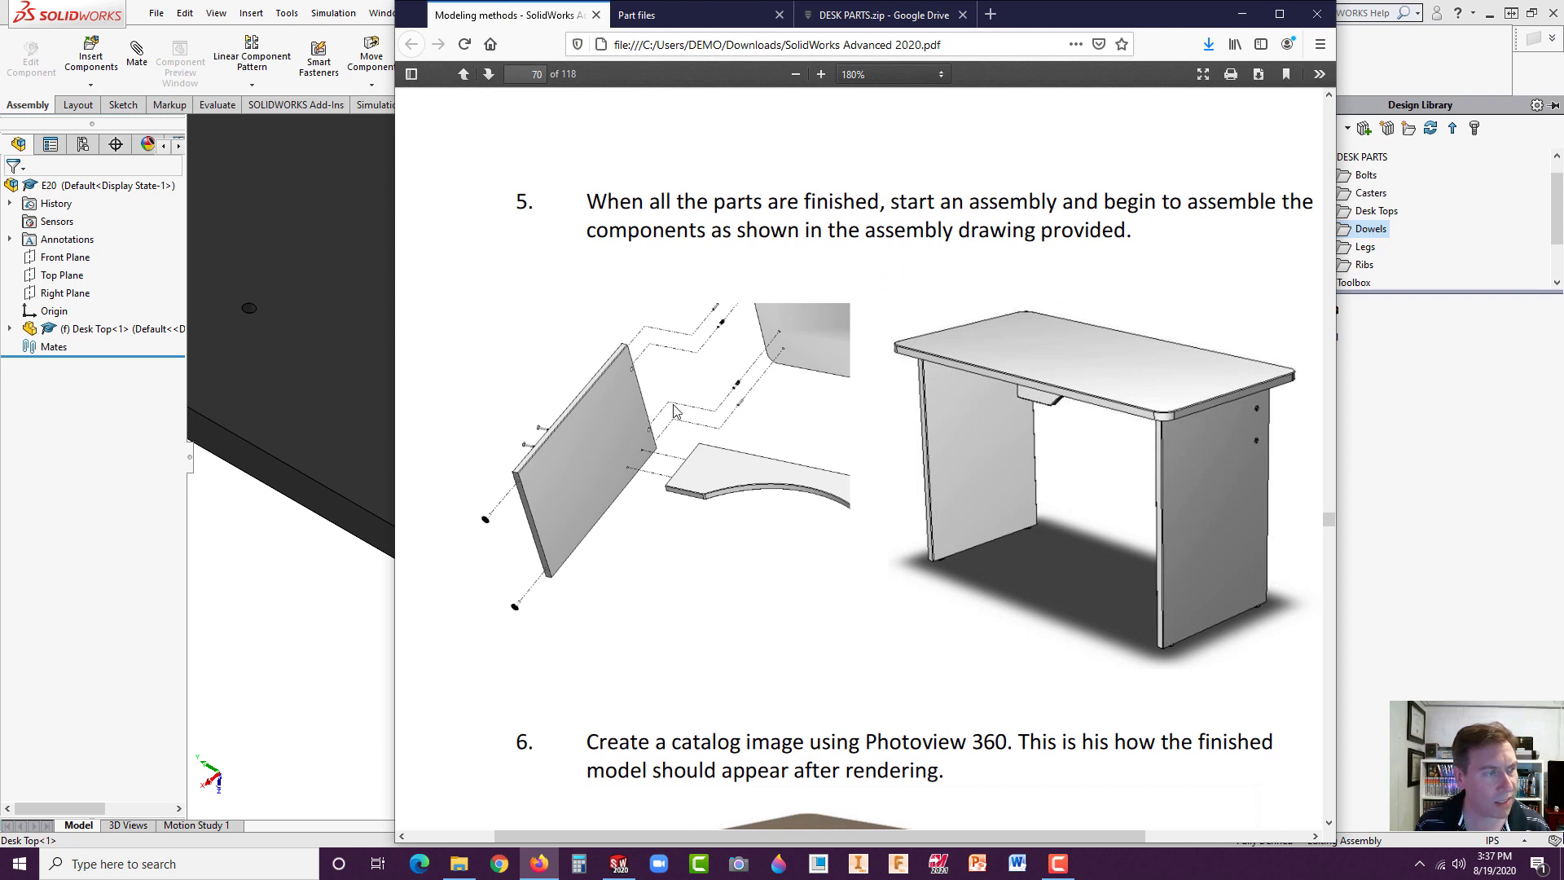
click(298, 621)
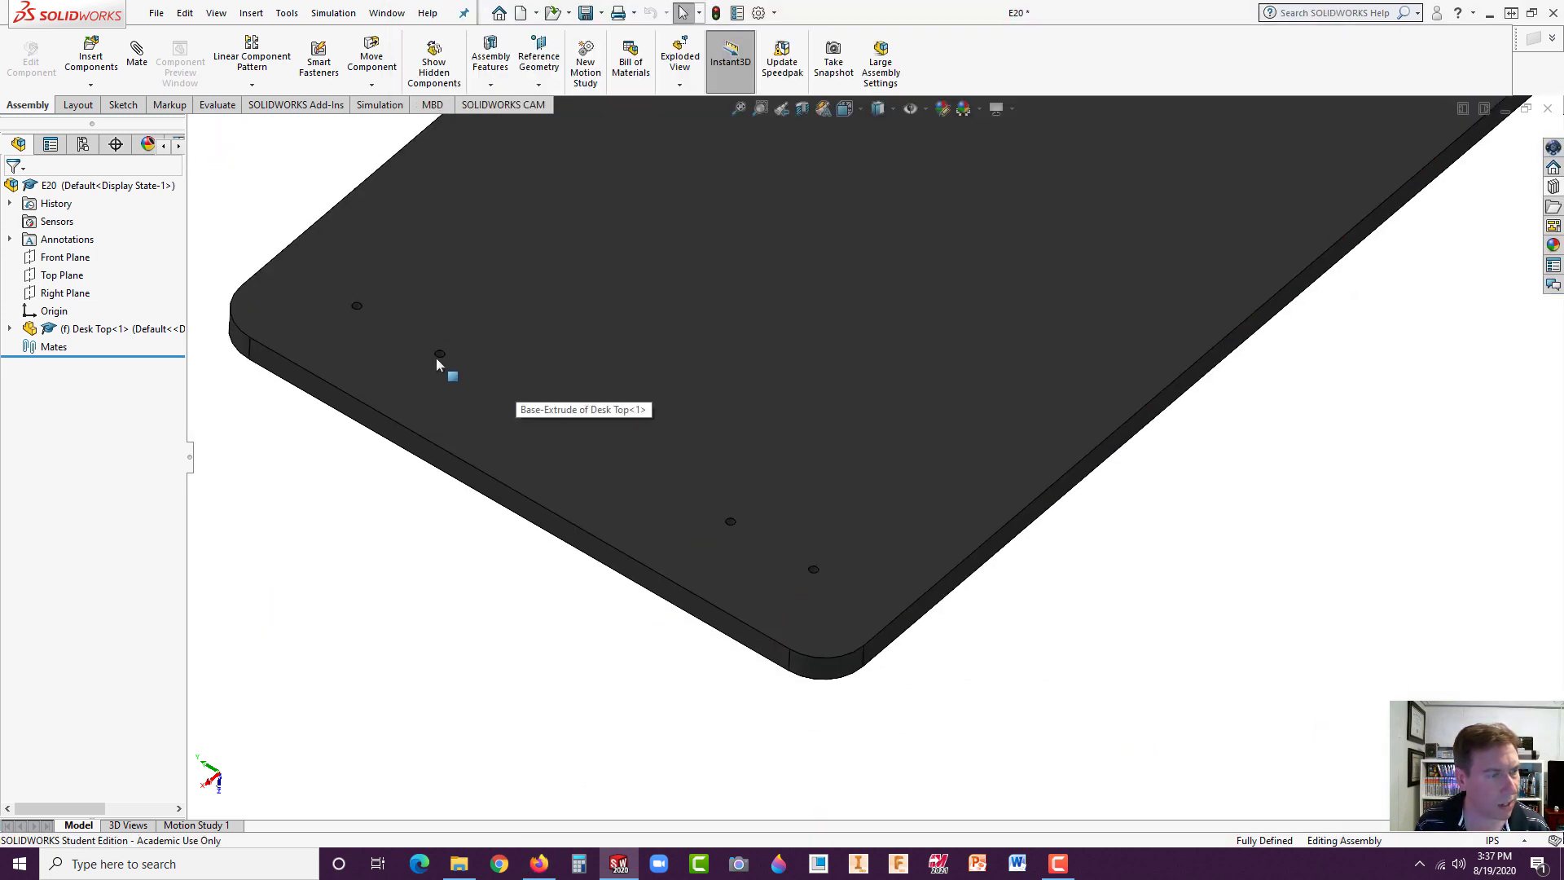
- Insert a Dowel from the Dowels library folder into an outer corner hole in the desk top's underside with a Concentric mate
click(1553, 187)
drag(1325, 316, 1038, 428)
scroll(873, 531, down, 10)
scroll(936, 497, down, 5)
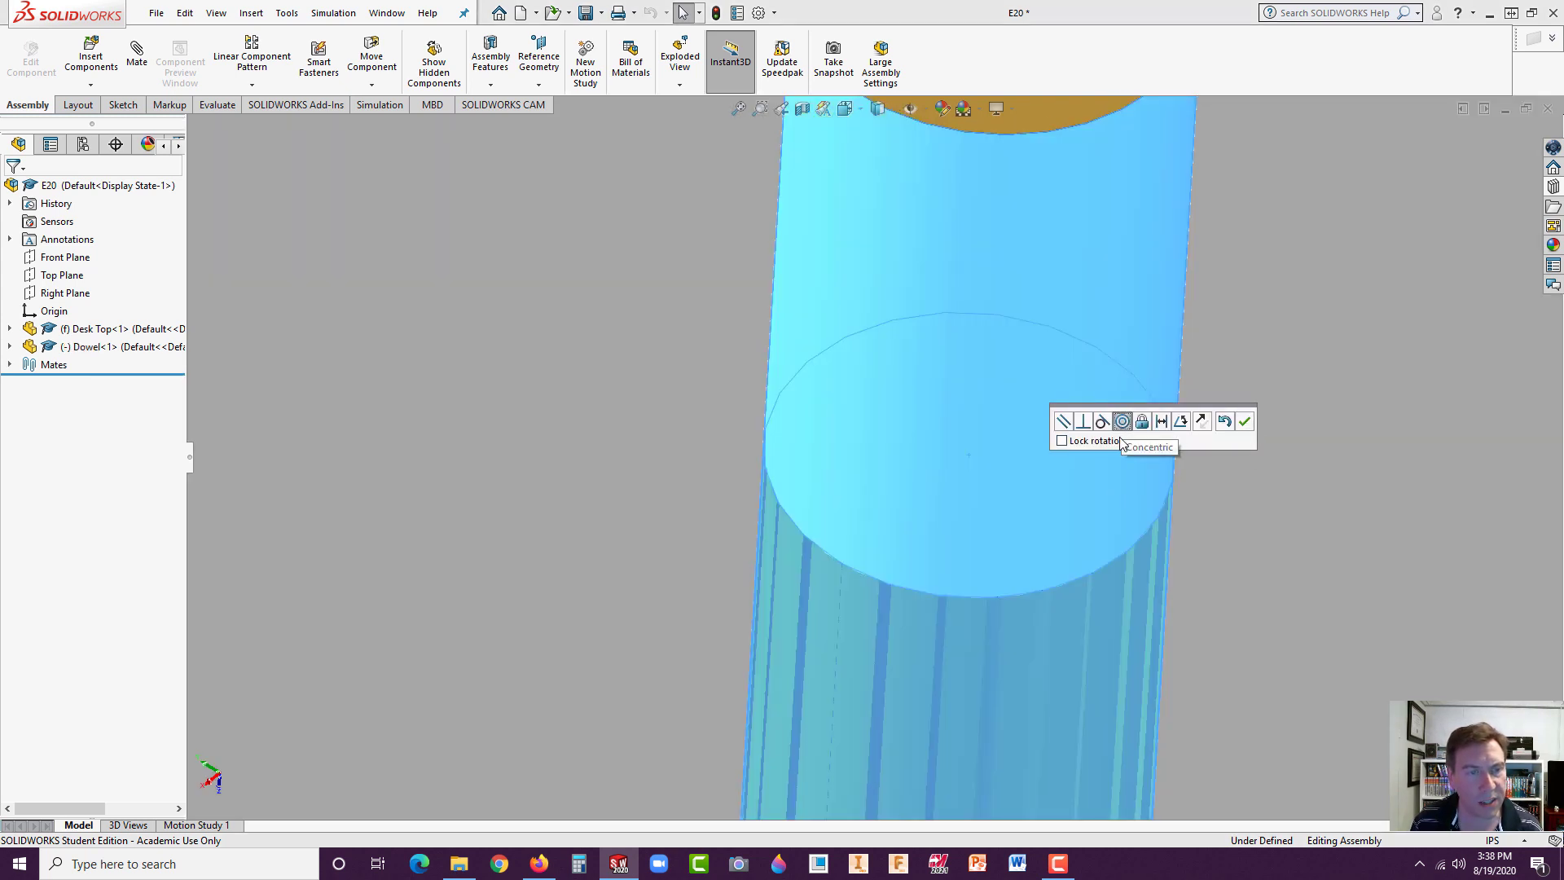
click(1246, 422)
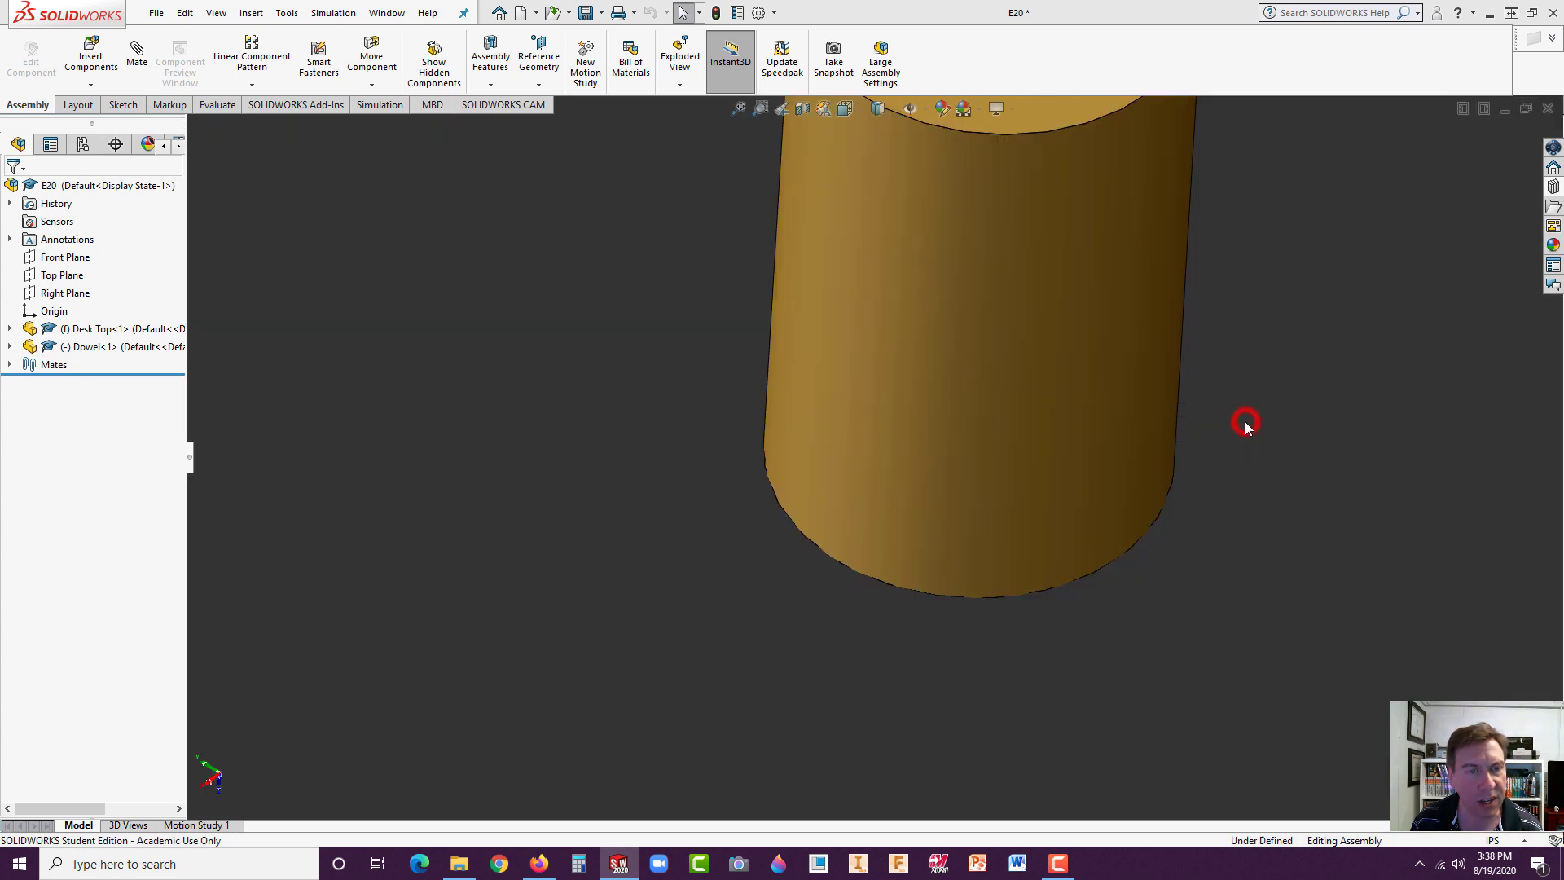
- Place a second Dowel with a Concentric mate in the outer hole at the other corner of the same short end
scroll(1106, 526, up, 4)
scroll(1106, 528, up, 8)
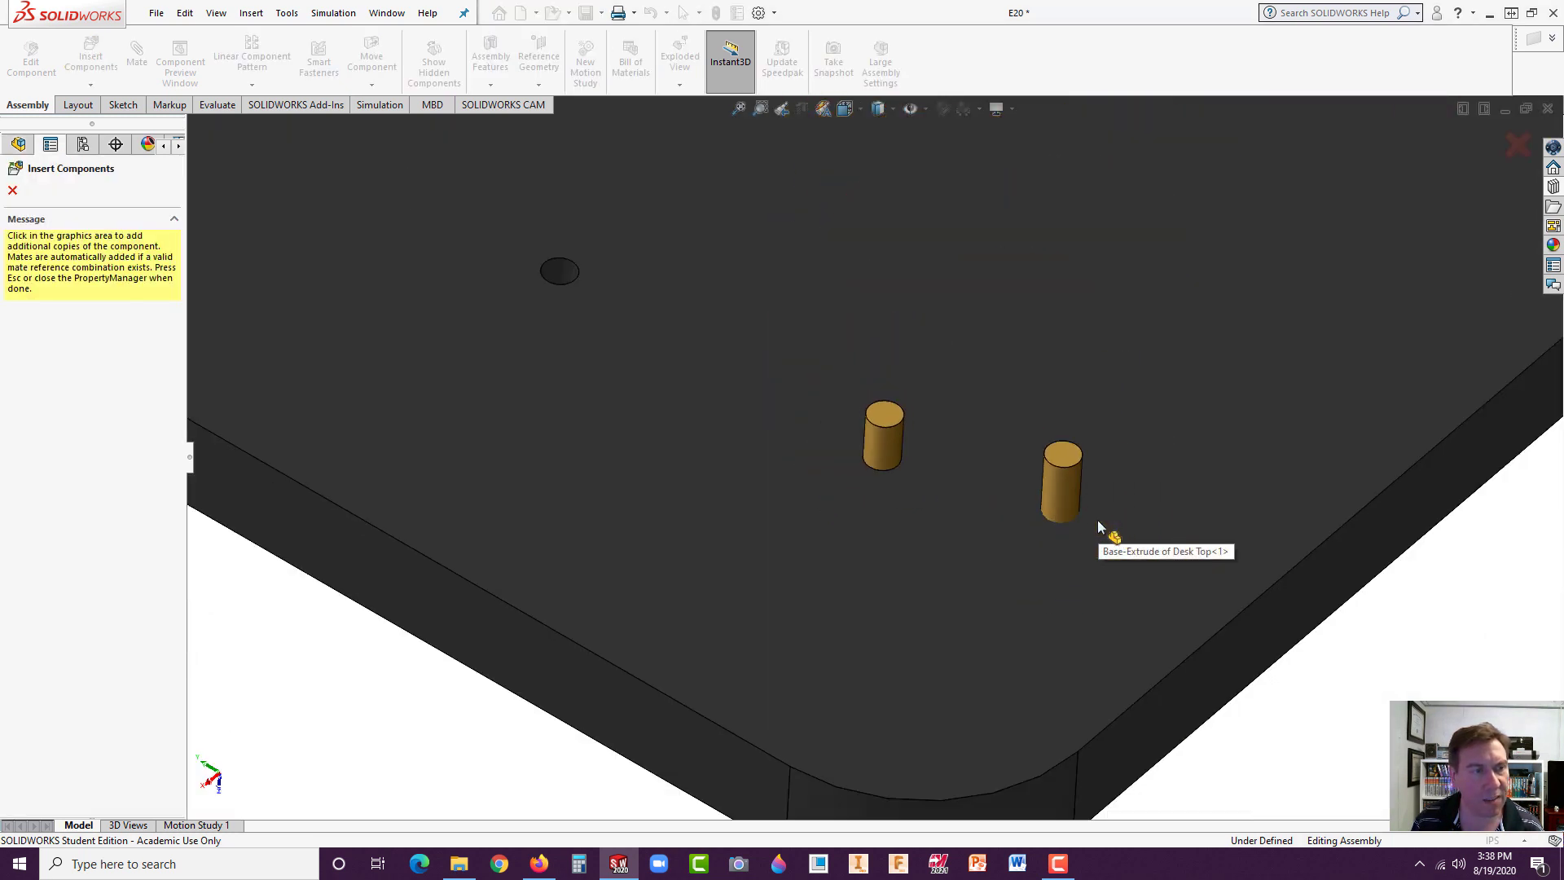
scroll(751, 388, down, 10)
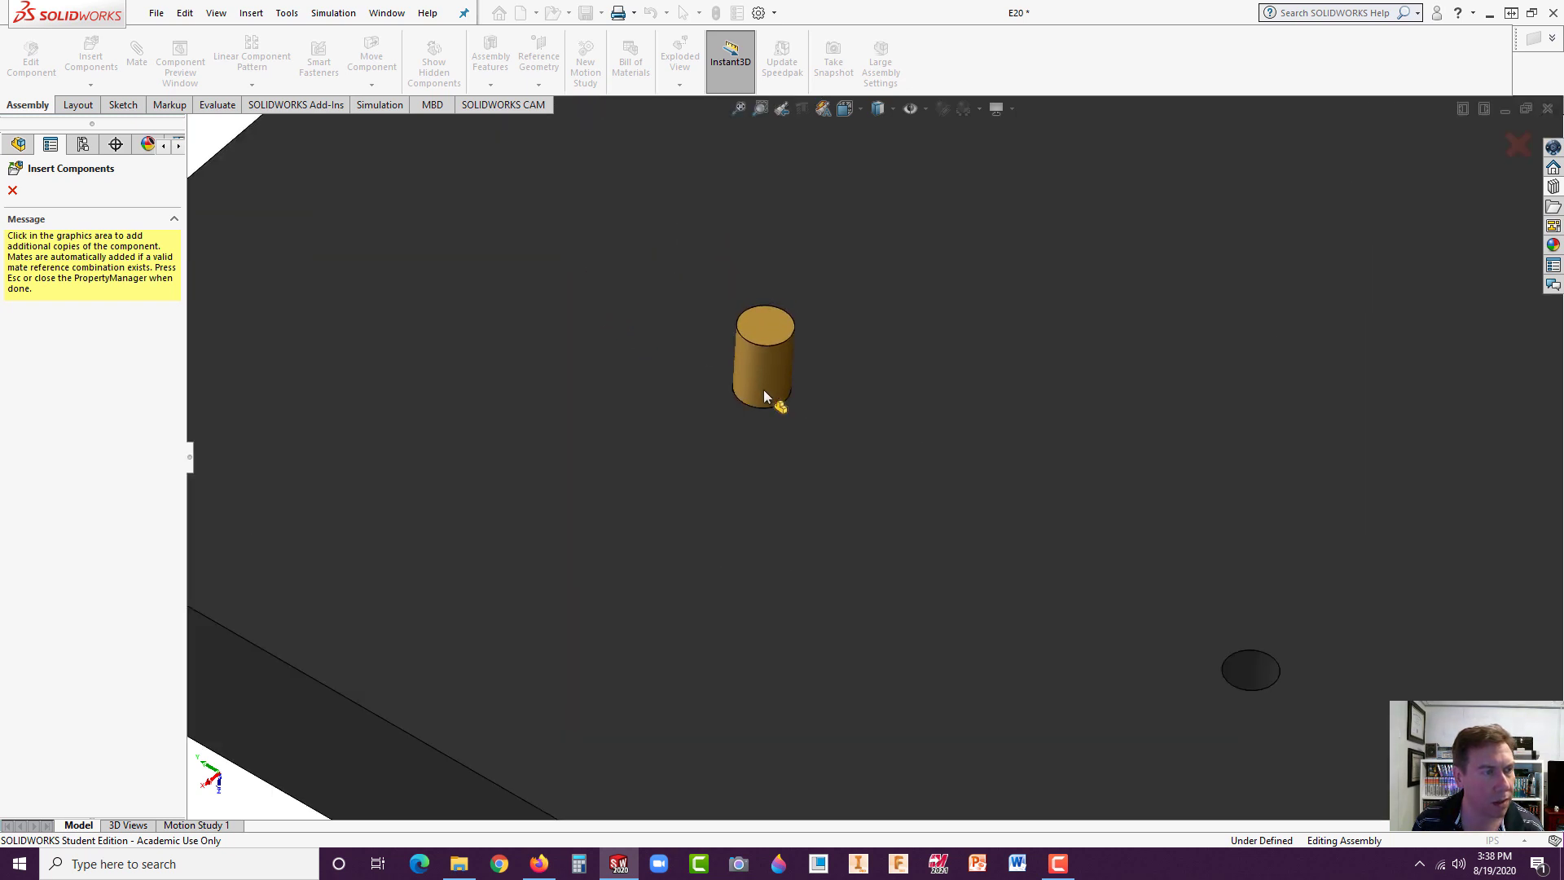
click(764, 390)
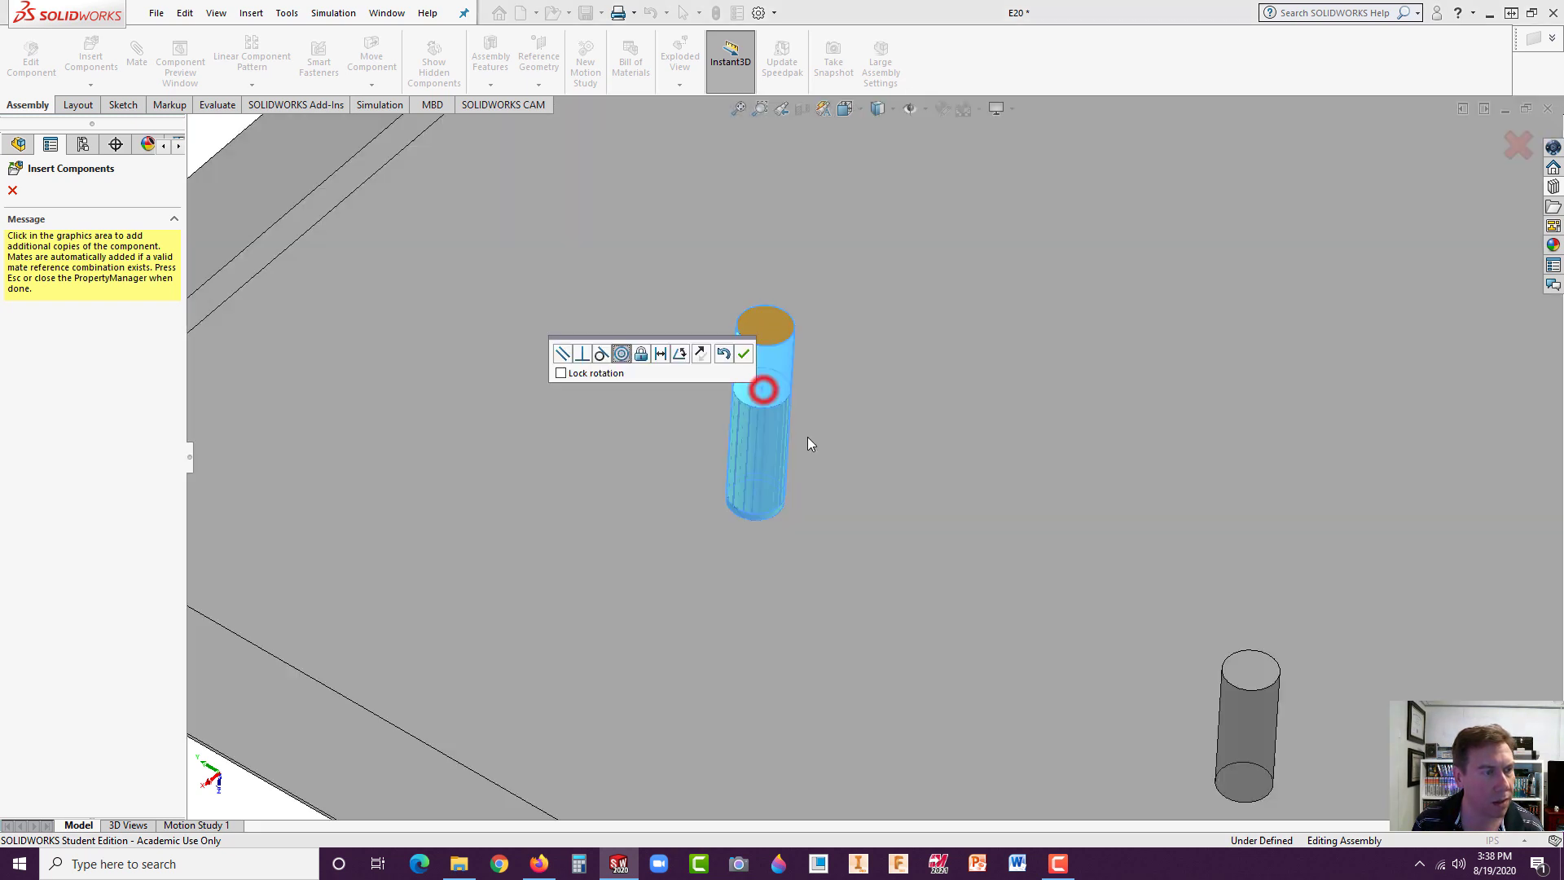
click(743, 353)
- Place a third Dowel with a Concentric mate in an outer corner hole at the opposite short end of the desk top
scroll(725, 608, up, 10)
scroll(1224, 297, up, 3)
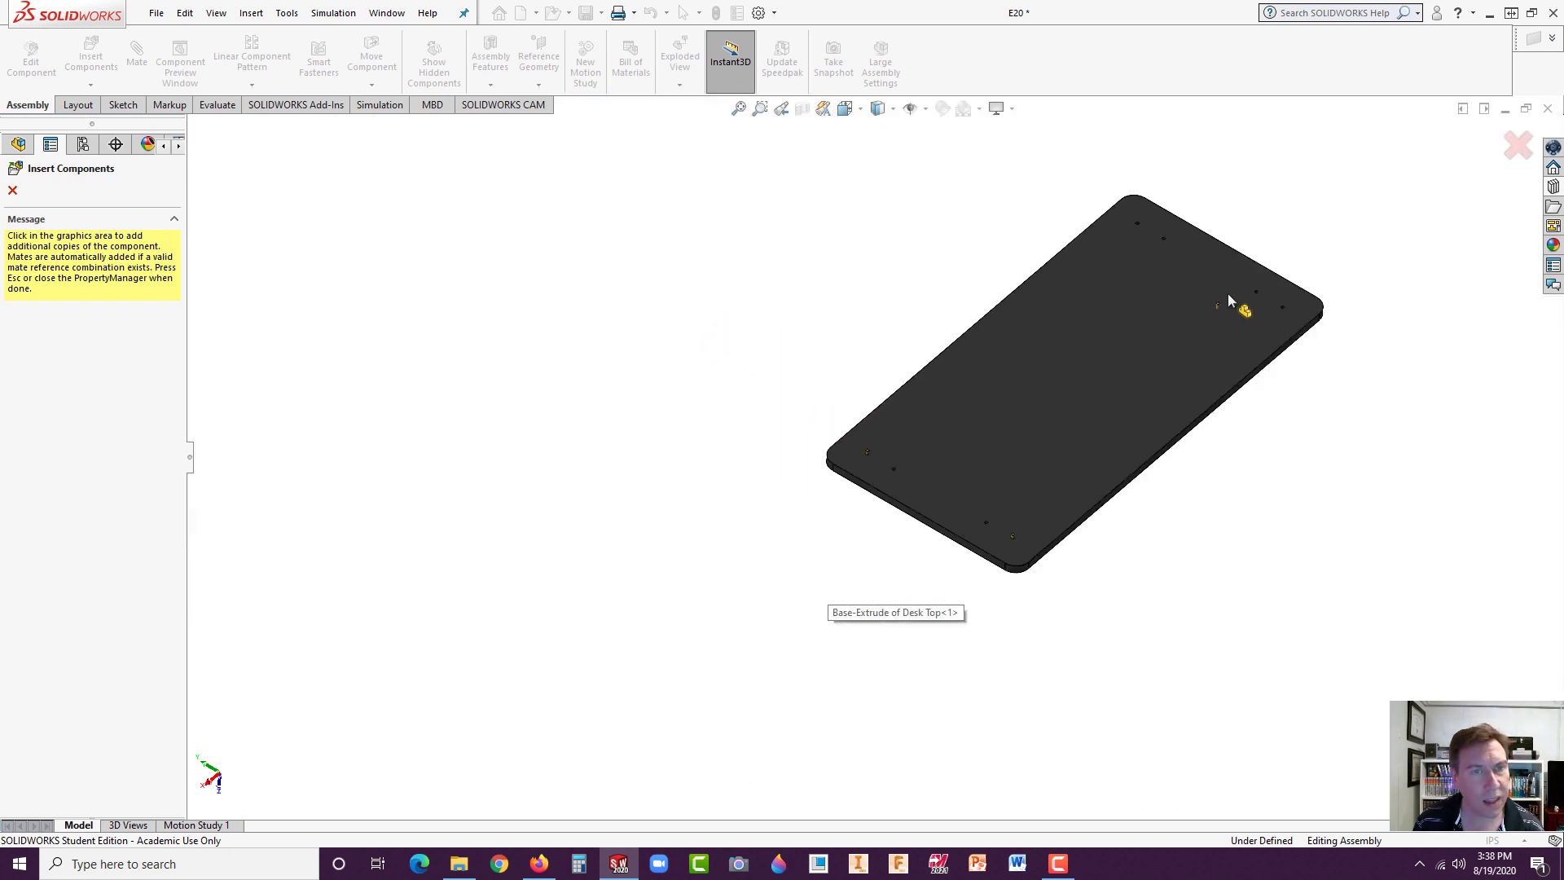
scroll(1157, 438, down, 10)
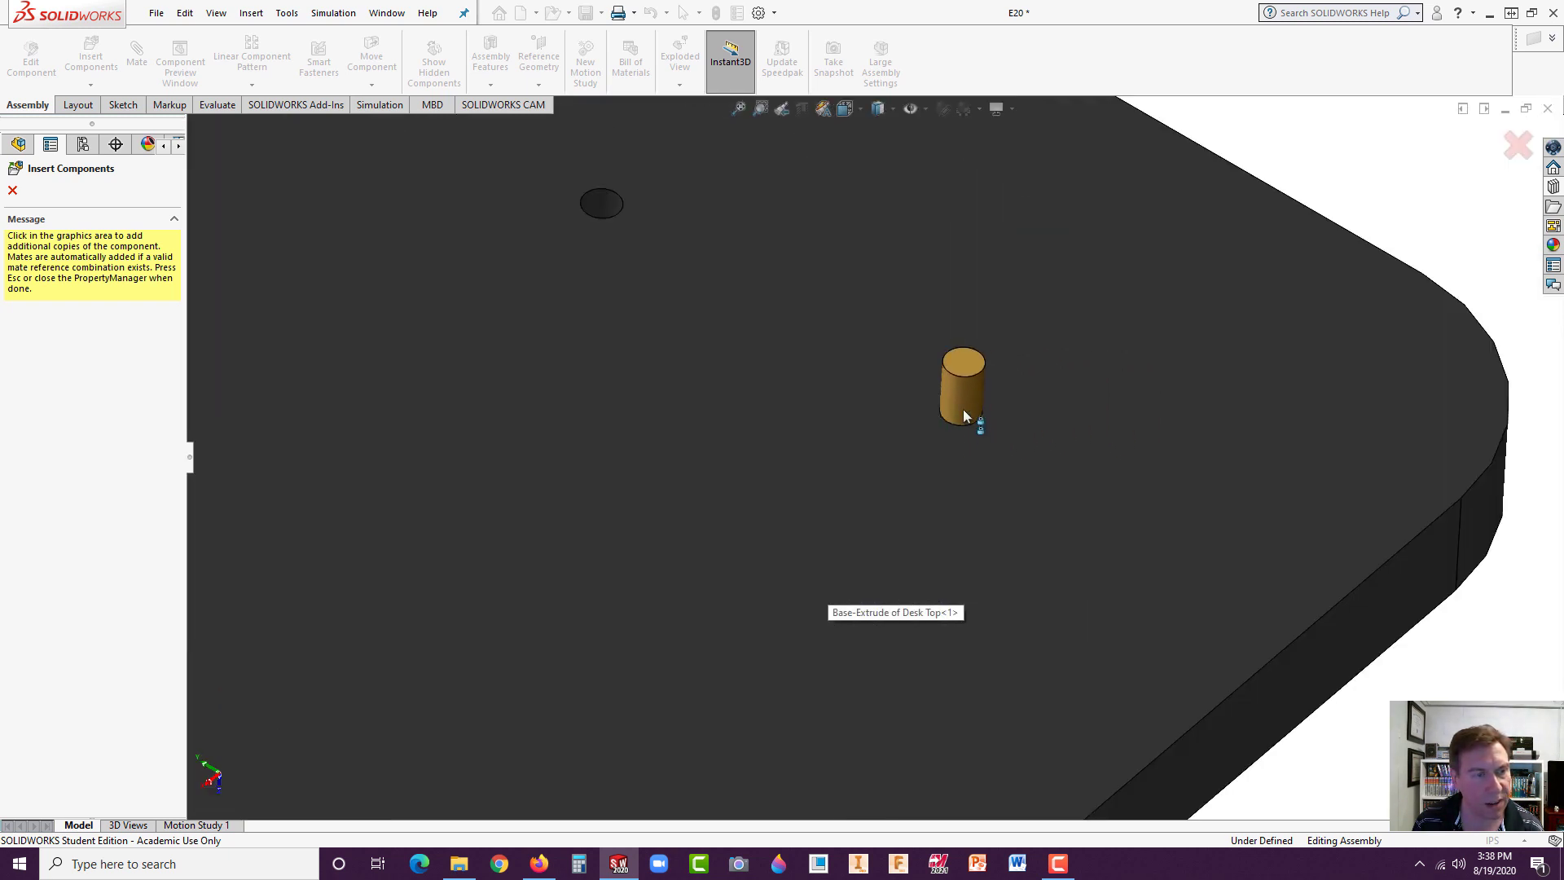
click(963, 410)
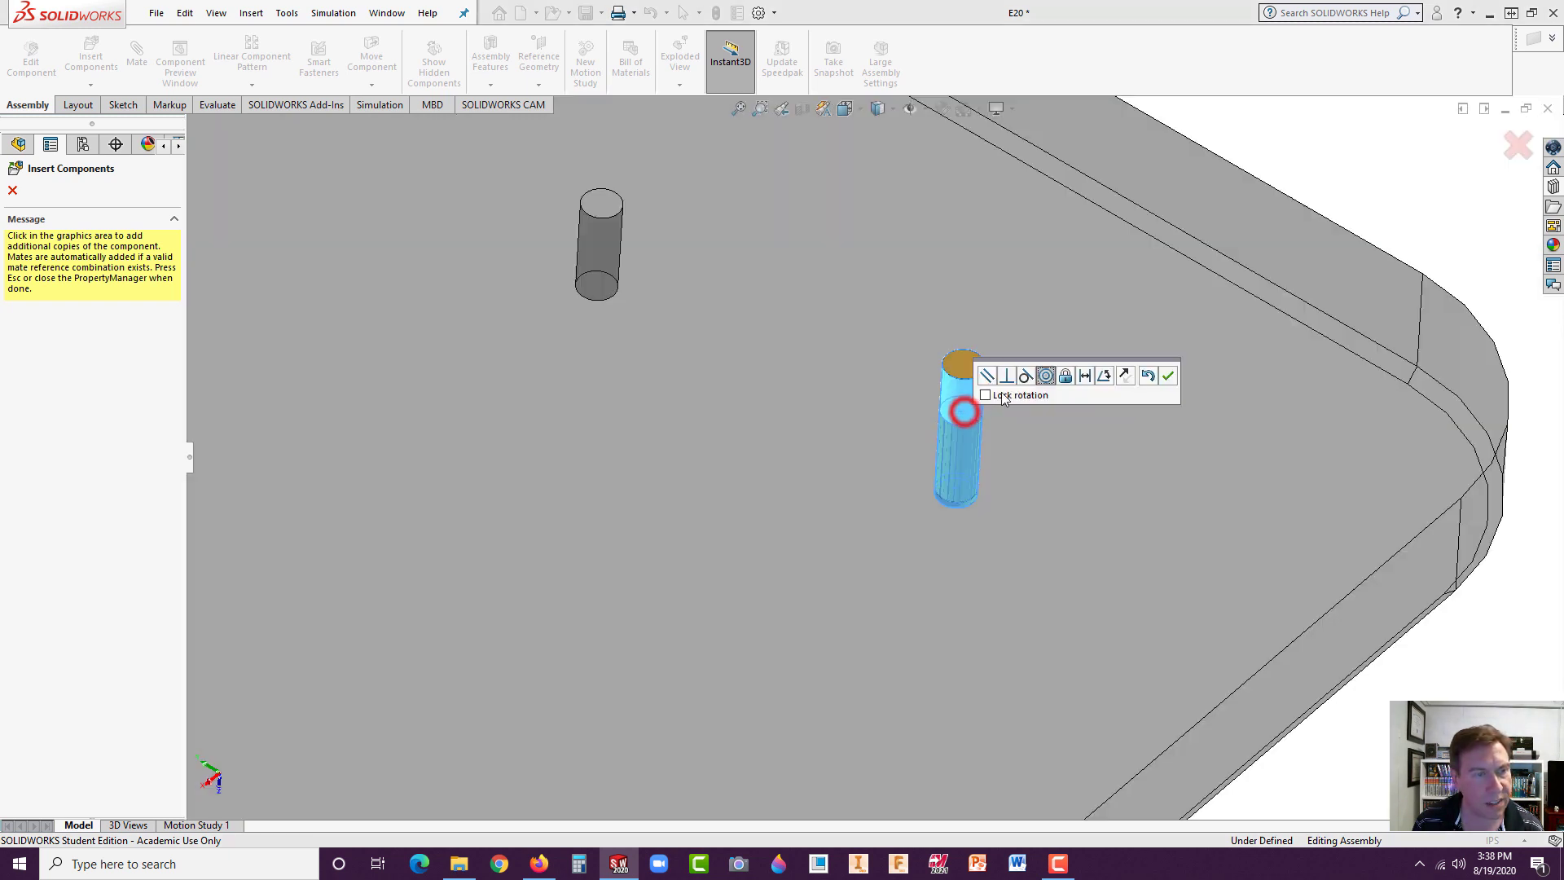
click(1168, 375)
- Place a fourth Dowel with a Concentric mate in the last free outer corner hole and finish inserting copies
scroll(903, 498, up, 5)
scroll(554, 265, down, 6)
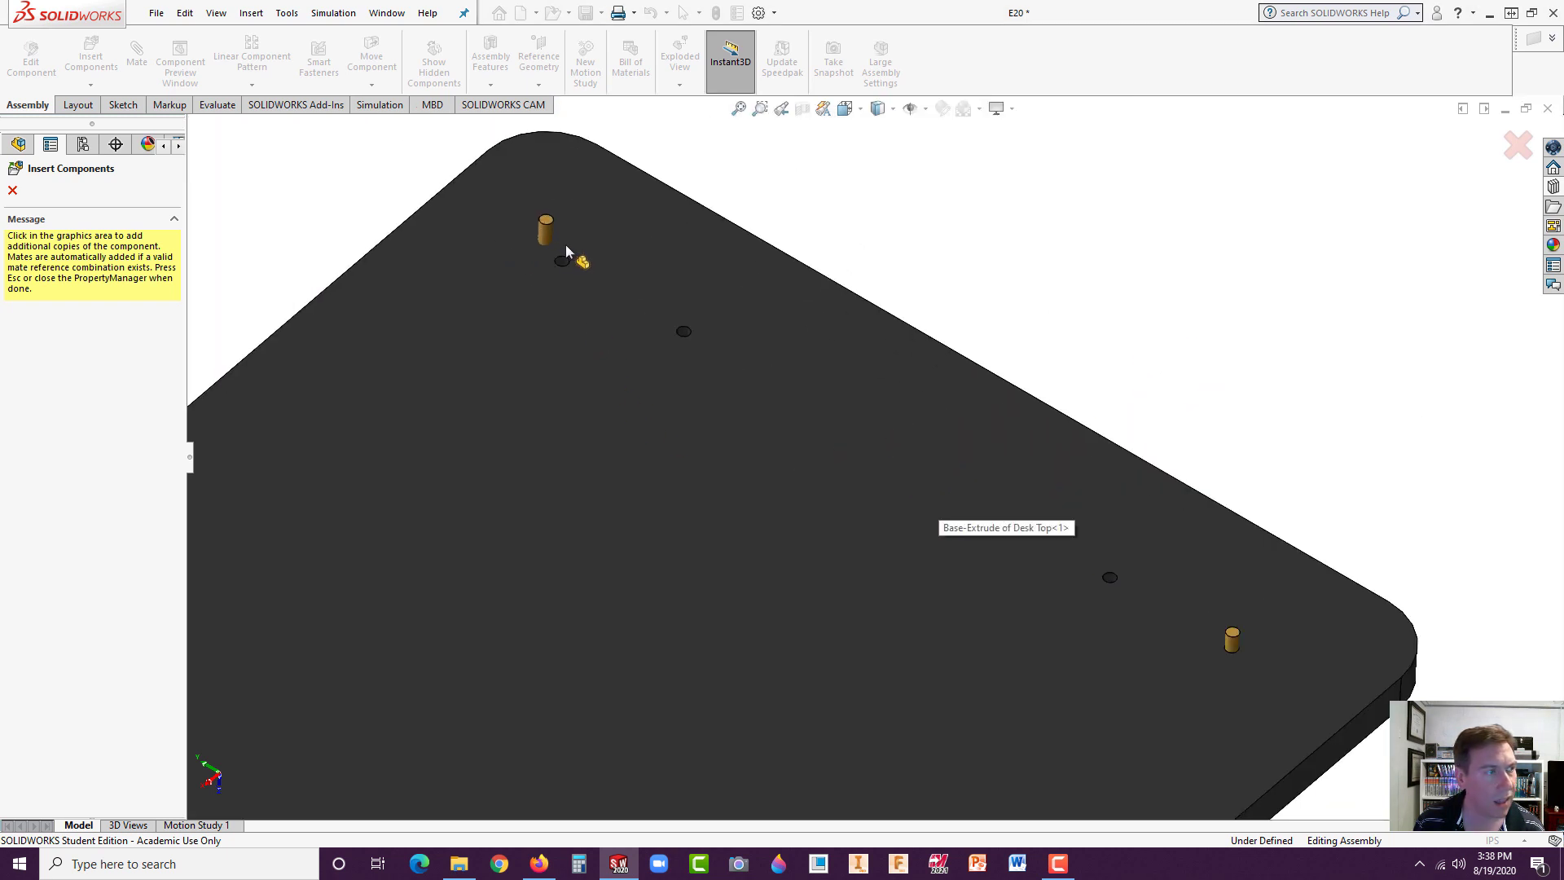
click(716, 384)
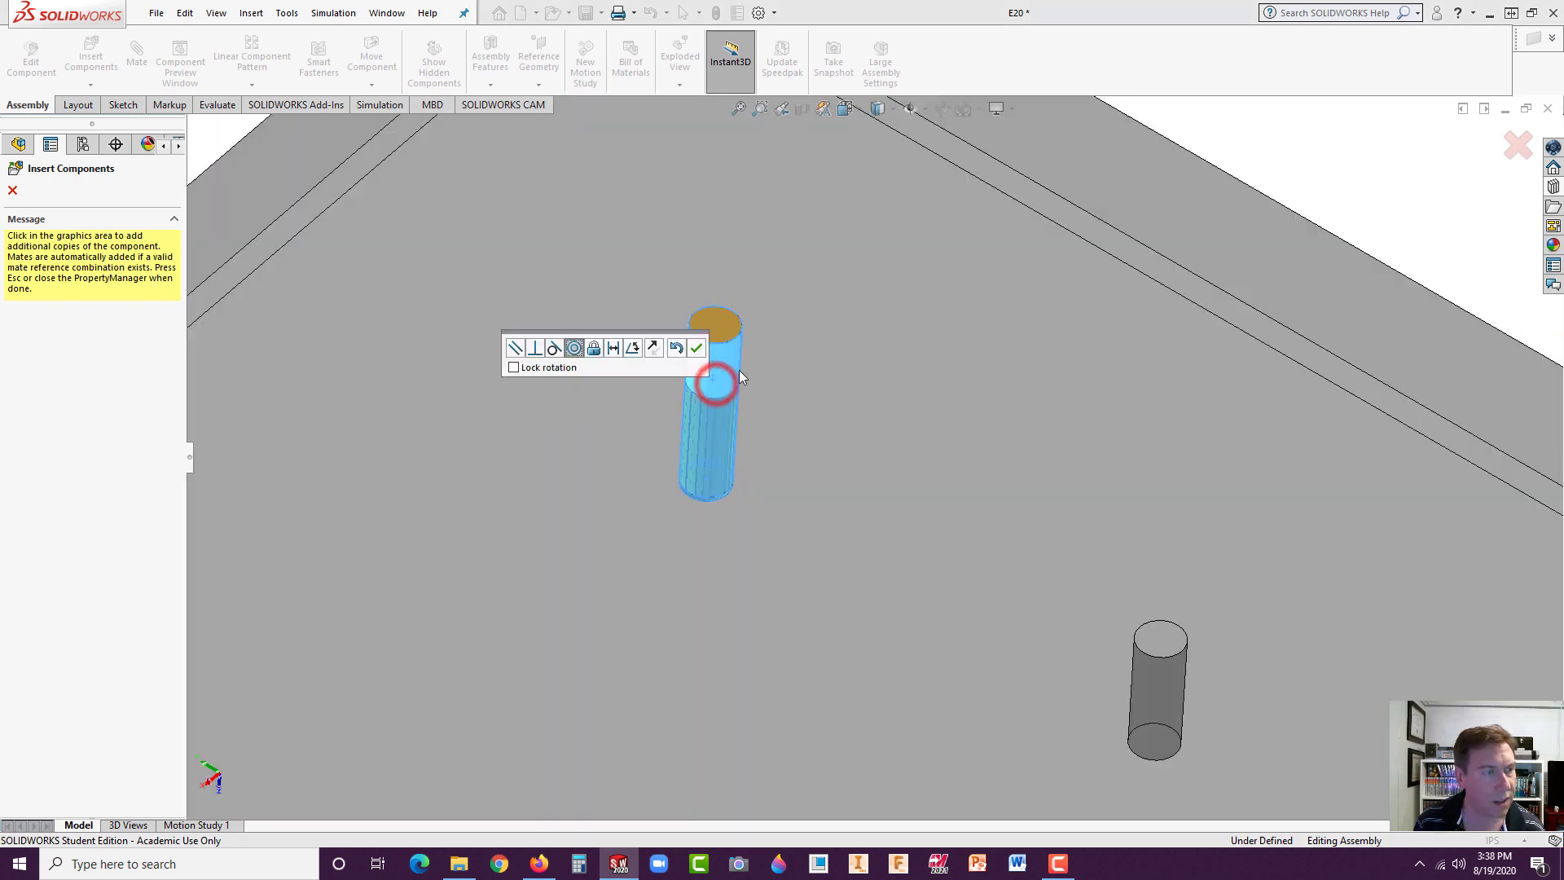
click(689, 351)
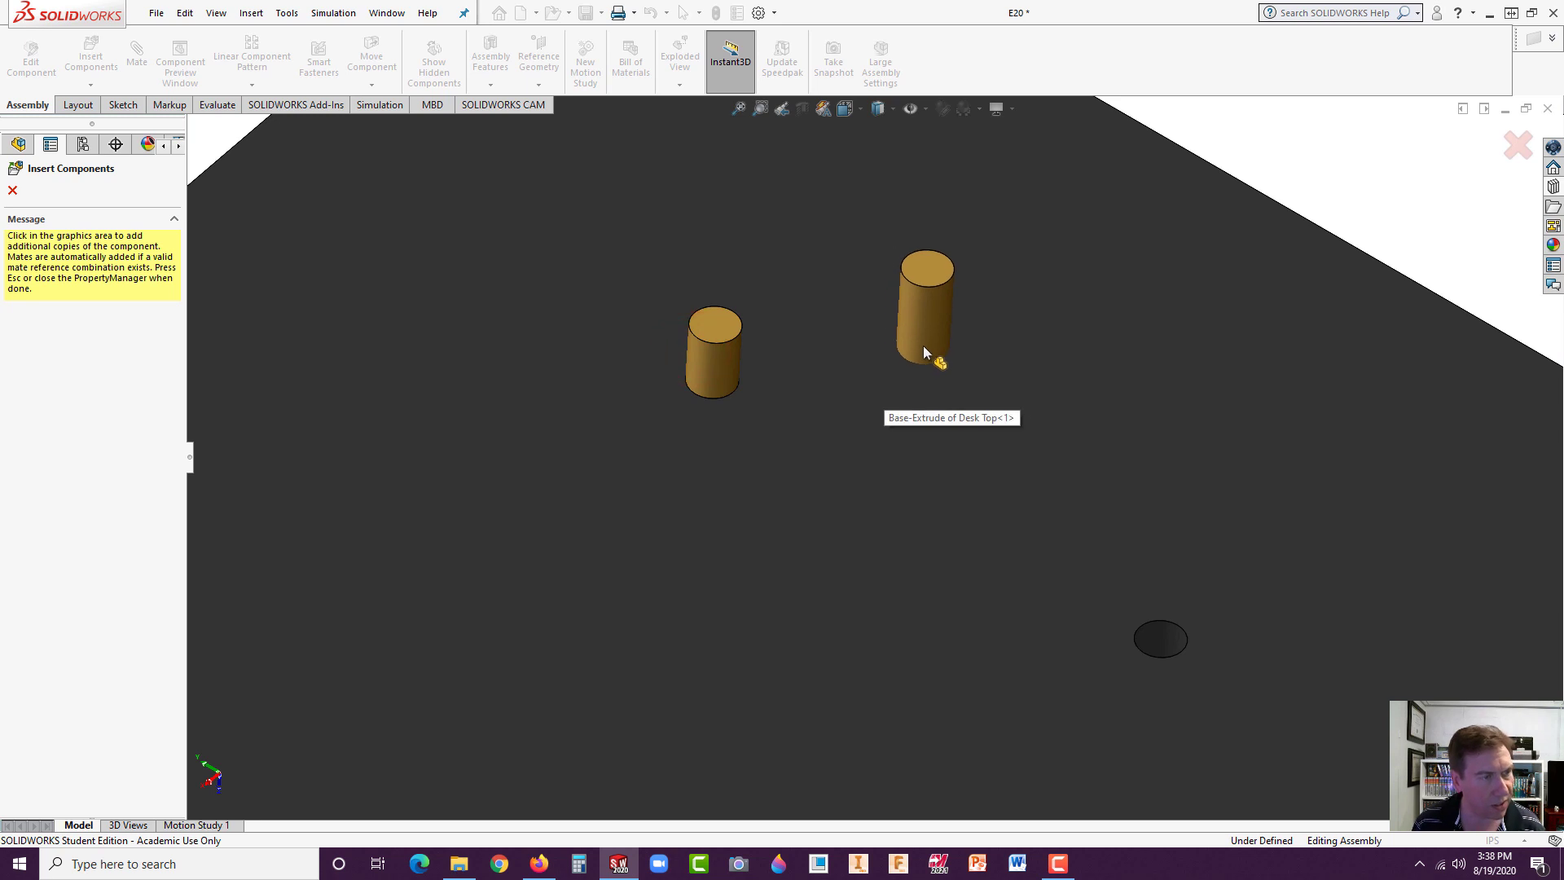
key(Escape)
- Open the first inserted Dowel part in its own window, accepting the older version file notice
scroll(902, 363, up, 8)
scroll(810, 607, down, 10)
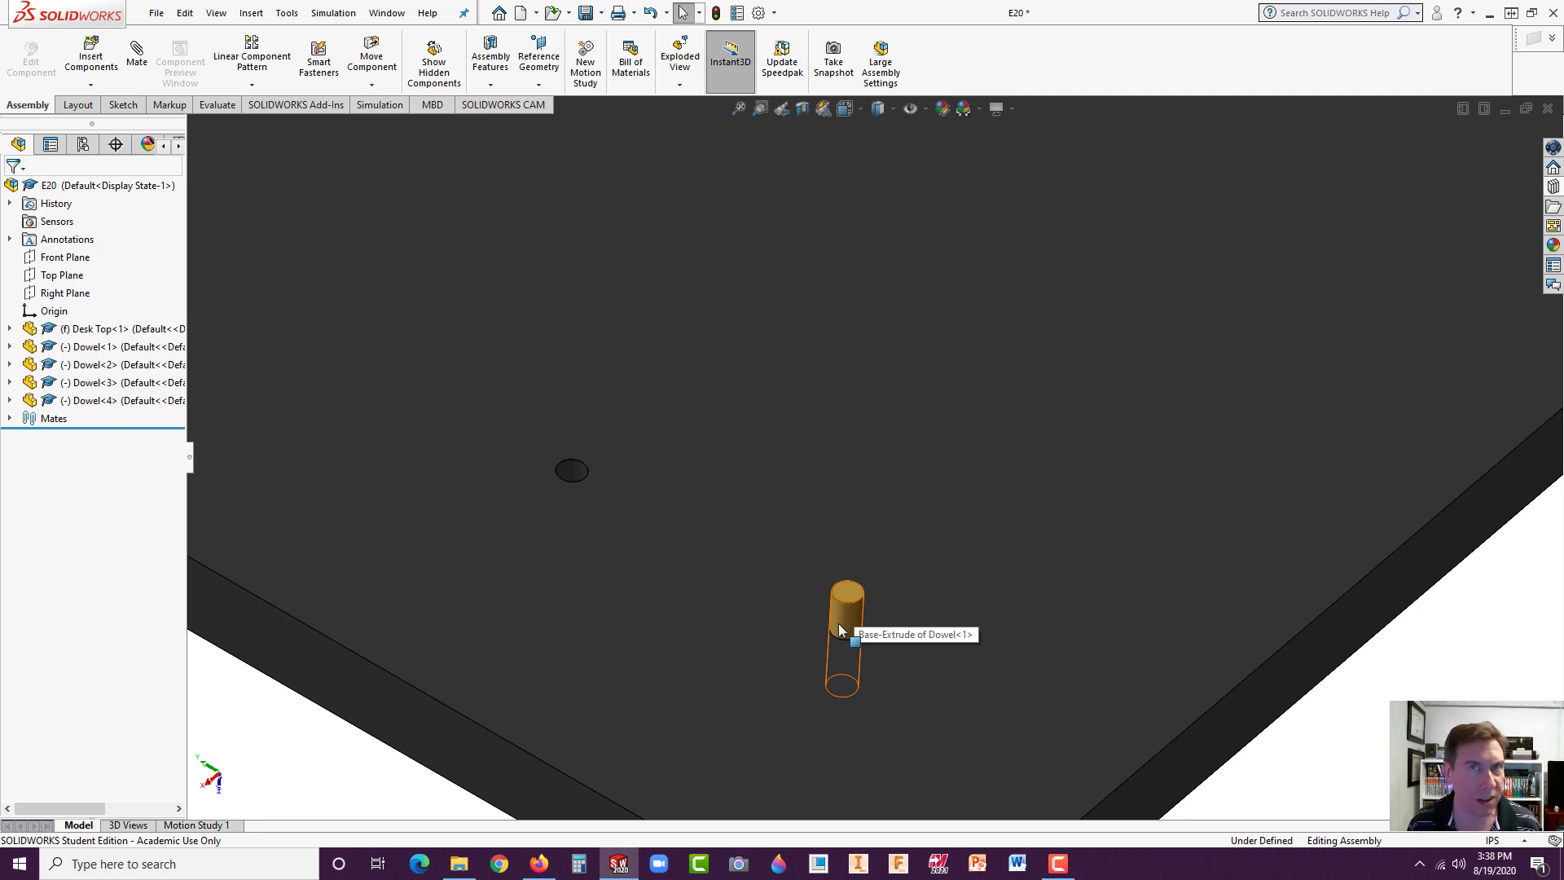
click(847, 618)
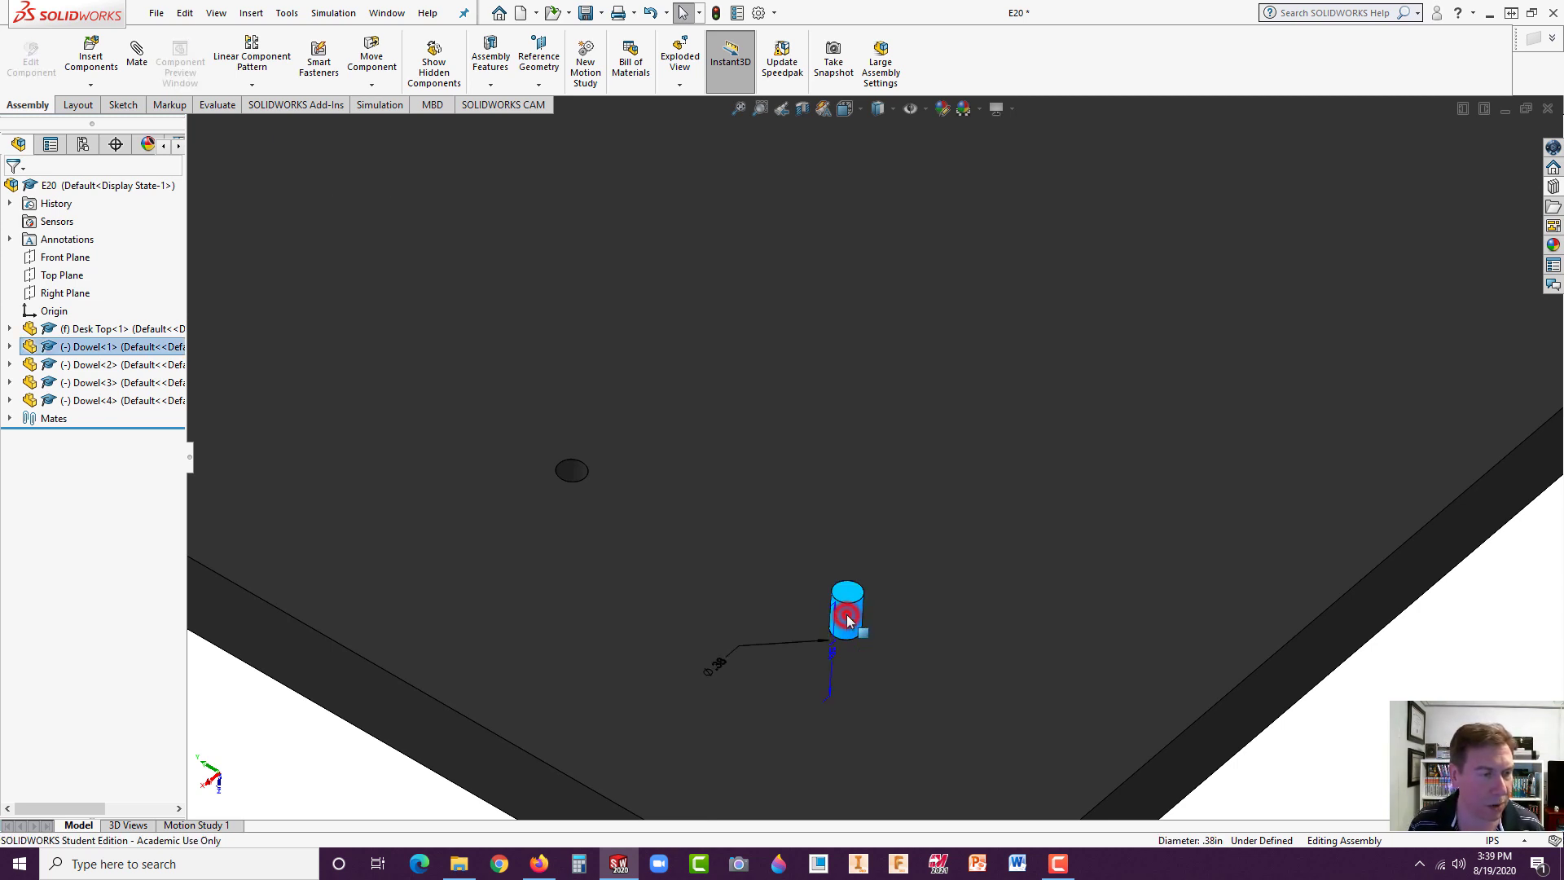
right_click(848, 618)
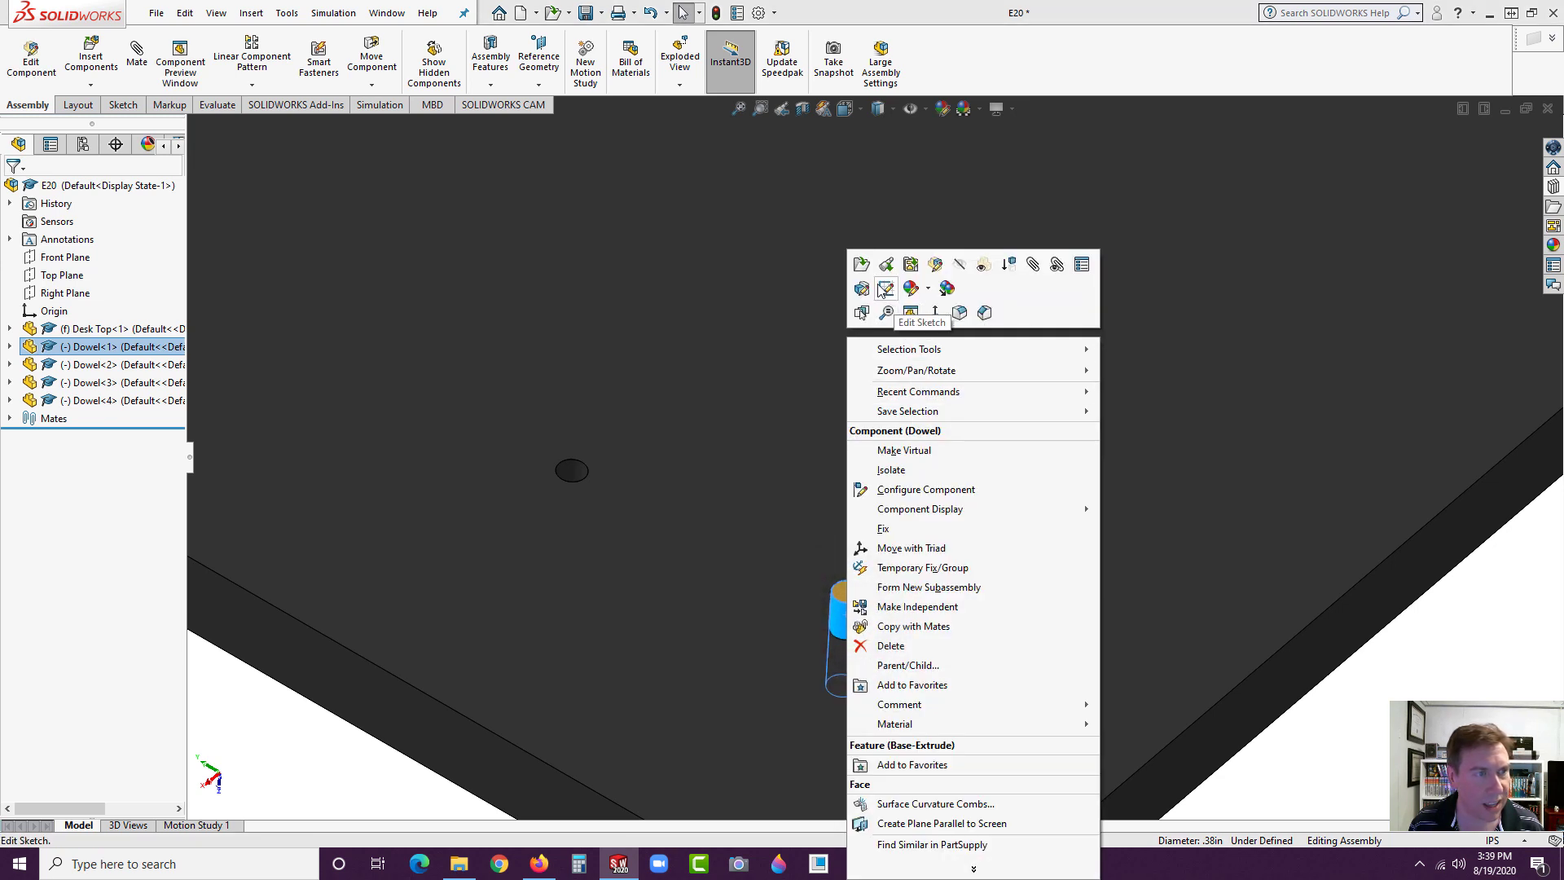
click(861, 264)
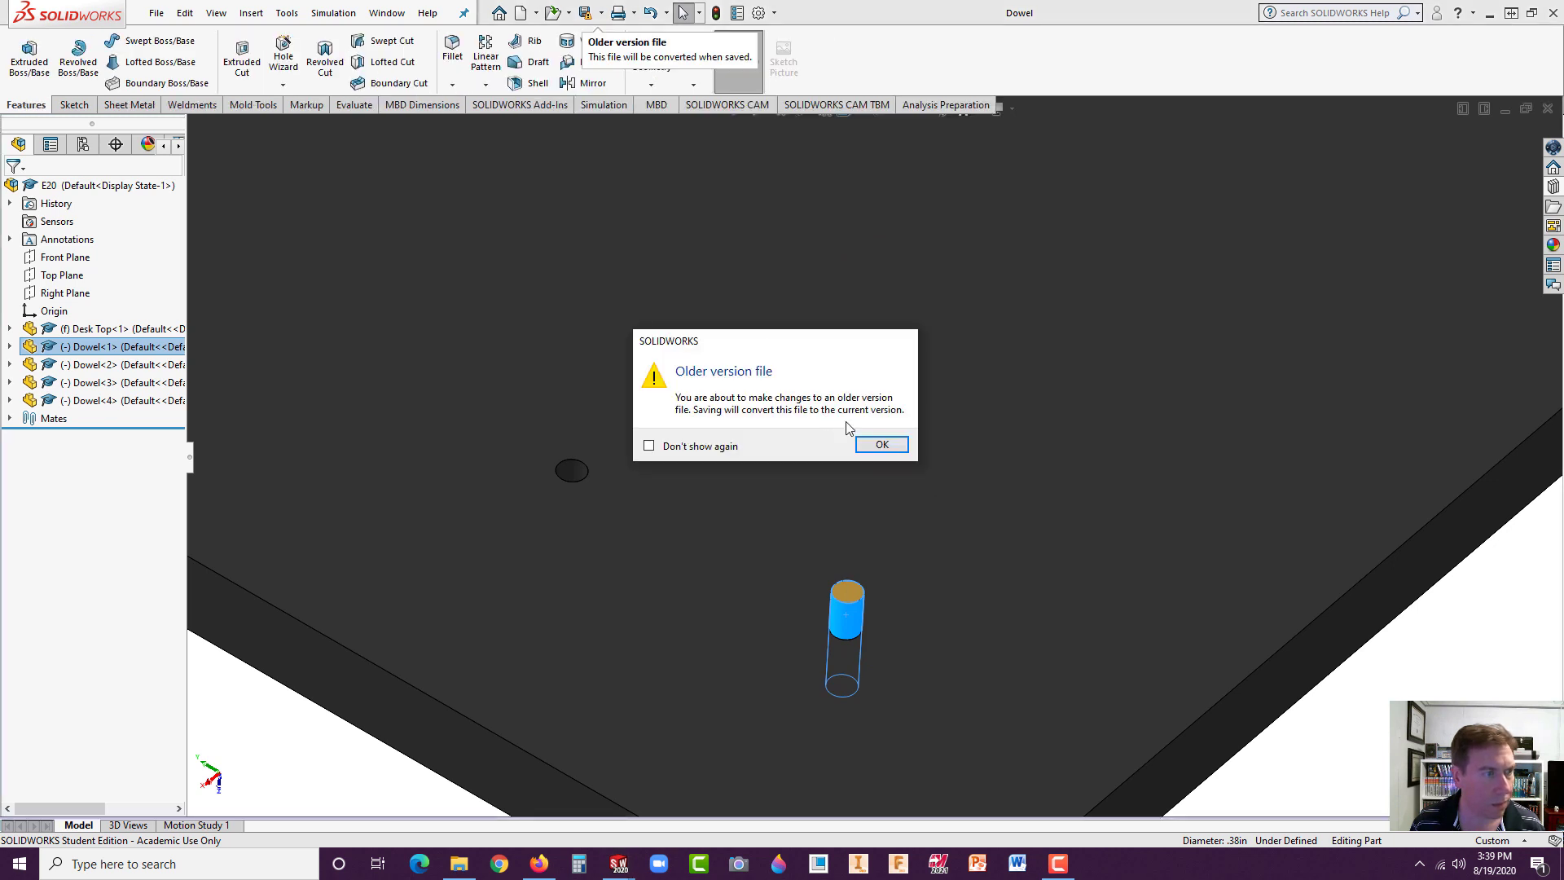
click(882, 442)
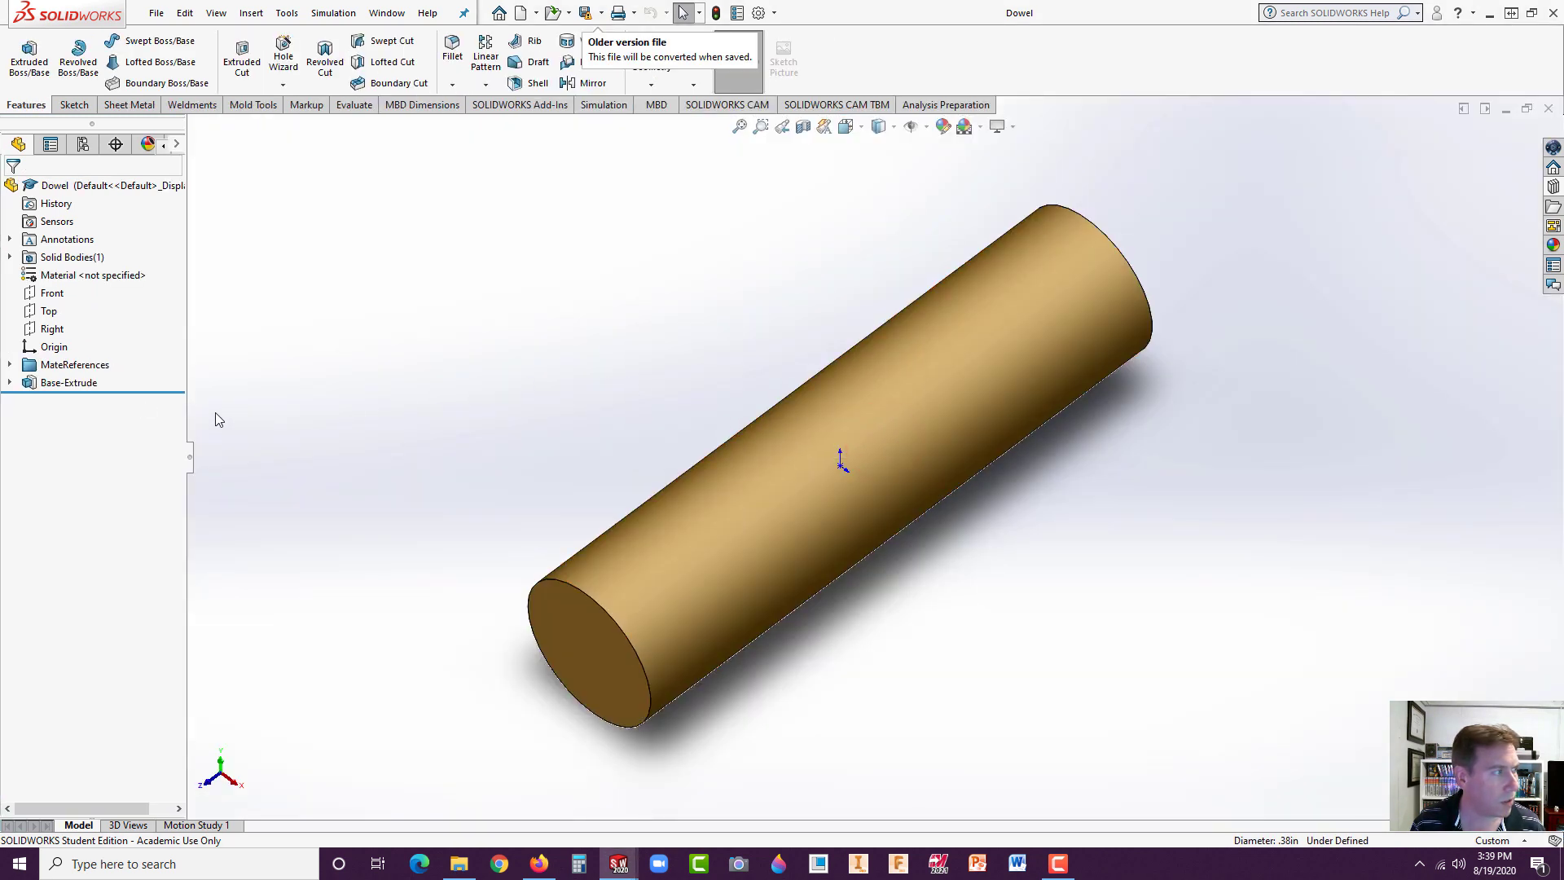
- Examine the default mate reference defined in the Dowel part and the geometry it uses
click(69, 364)
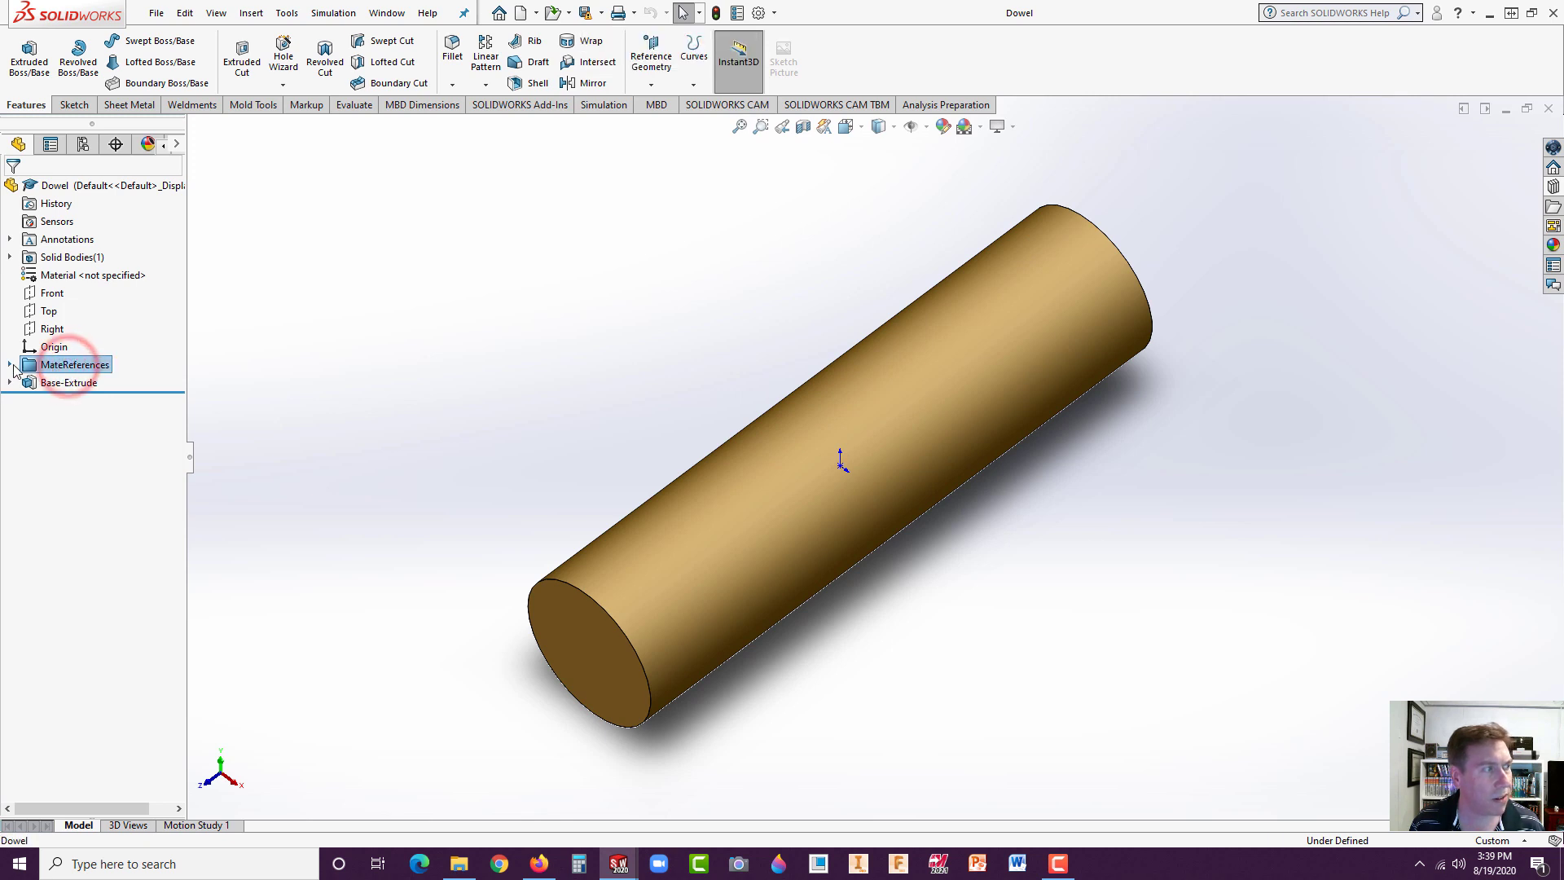
click(9, 364)
click(49, 383)
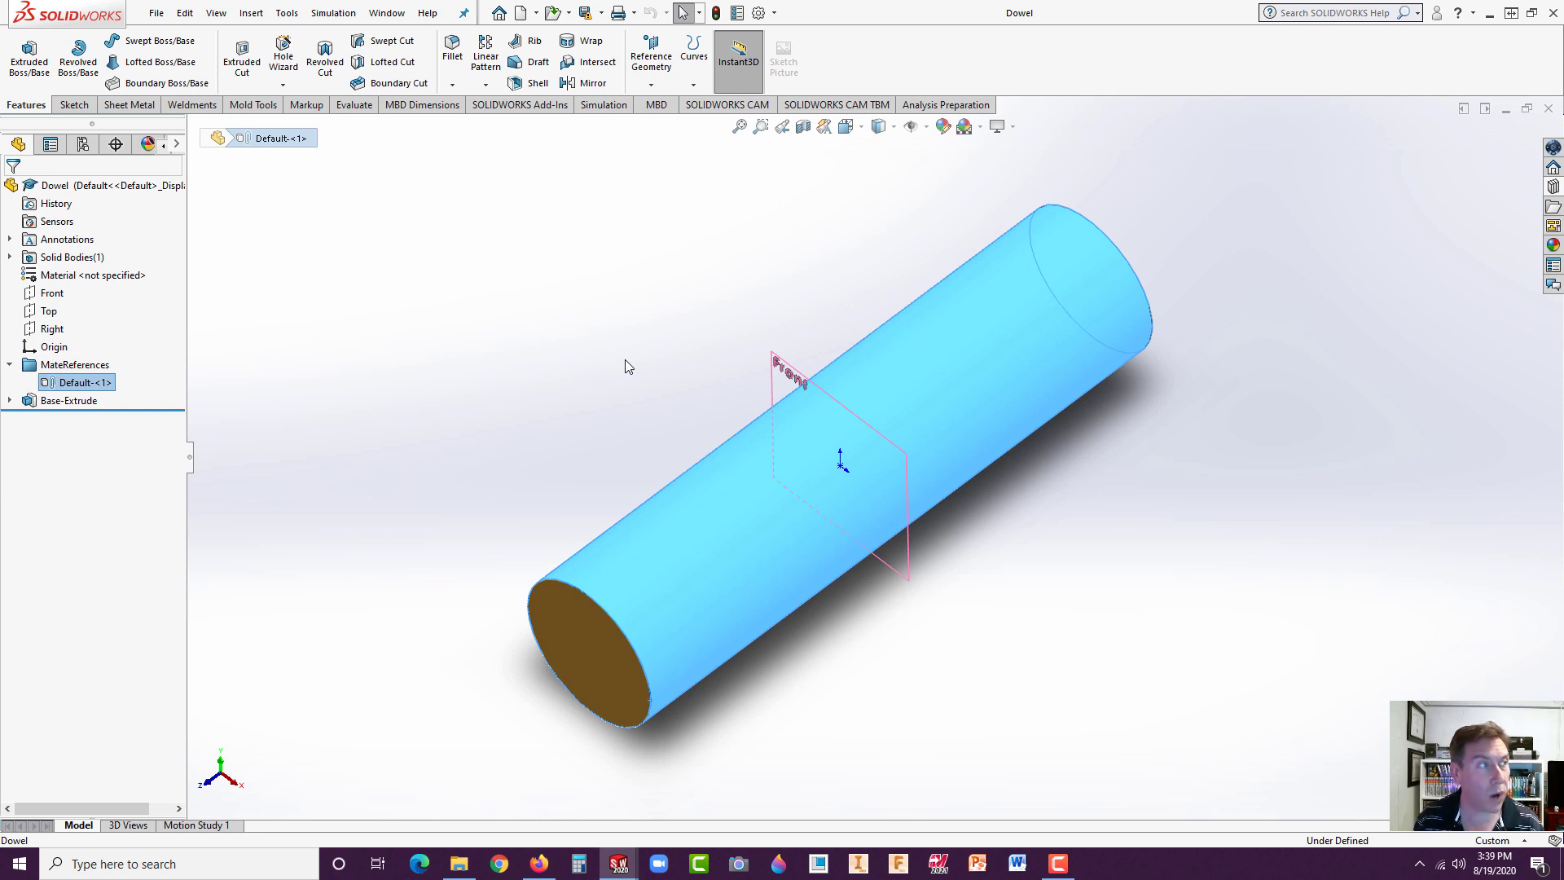
click(481, 280)
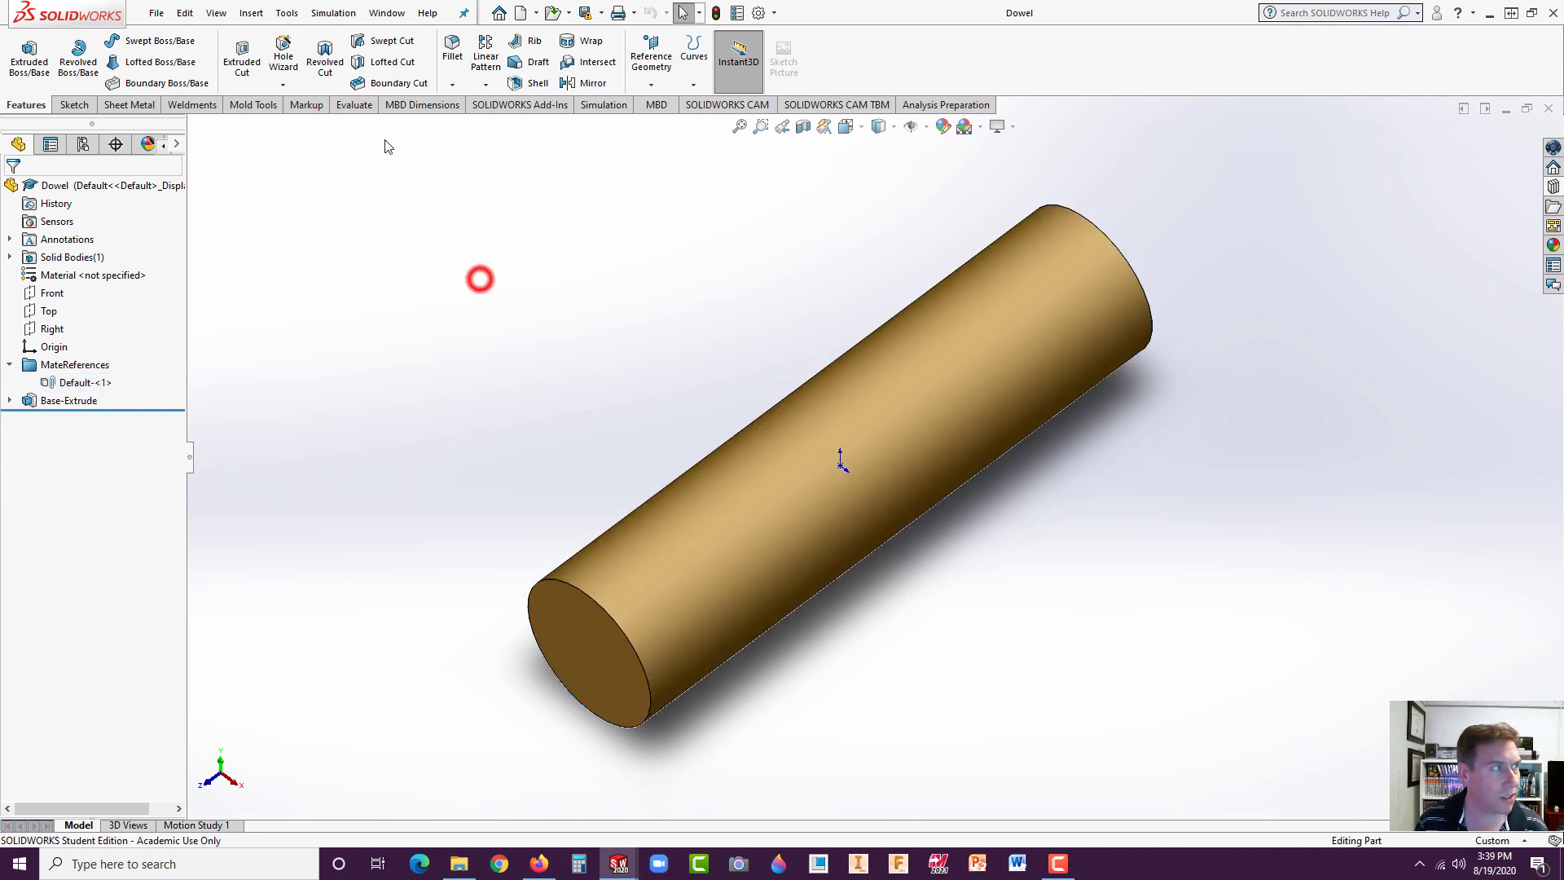
- Search the SOLIDWORKS Help for "mate reference" and read the Mate References topic
click(284, 13)
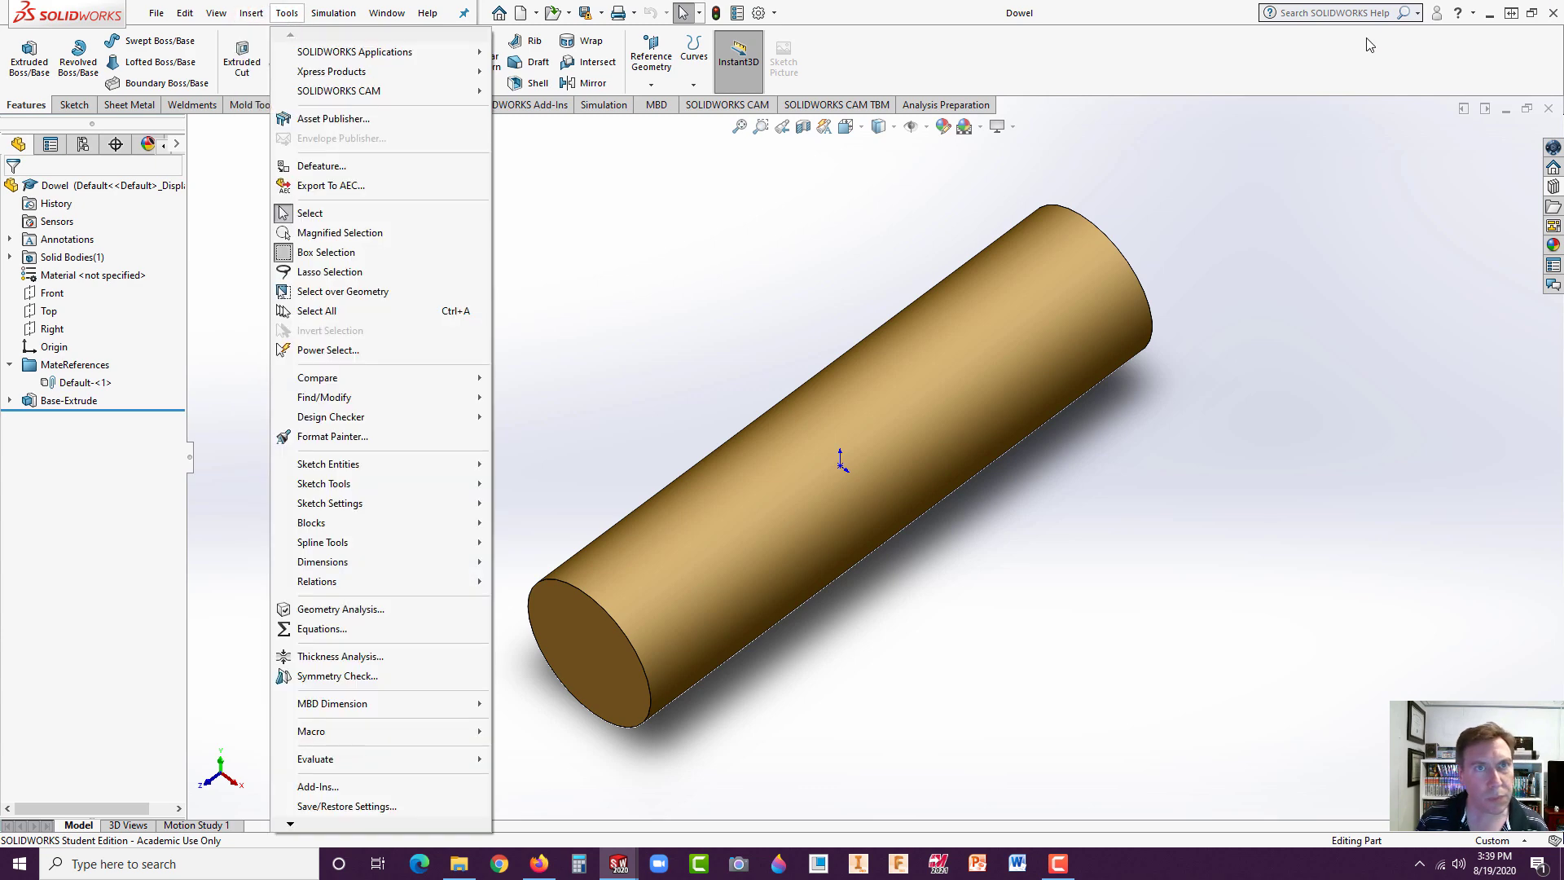
click(1316, 11)
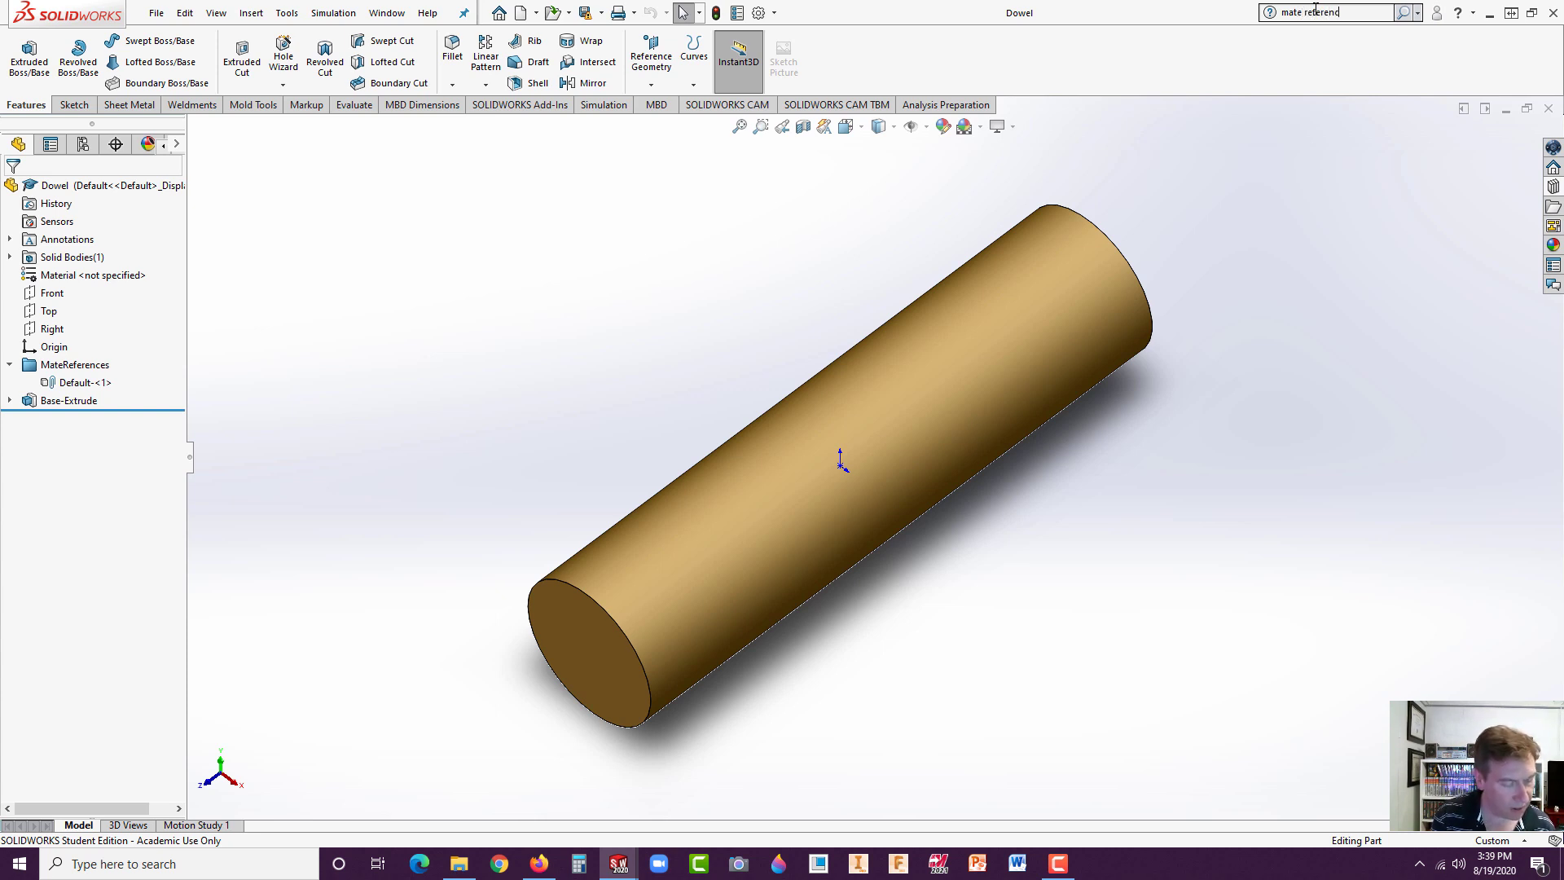
key(Return)
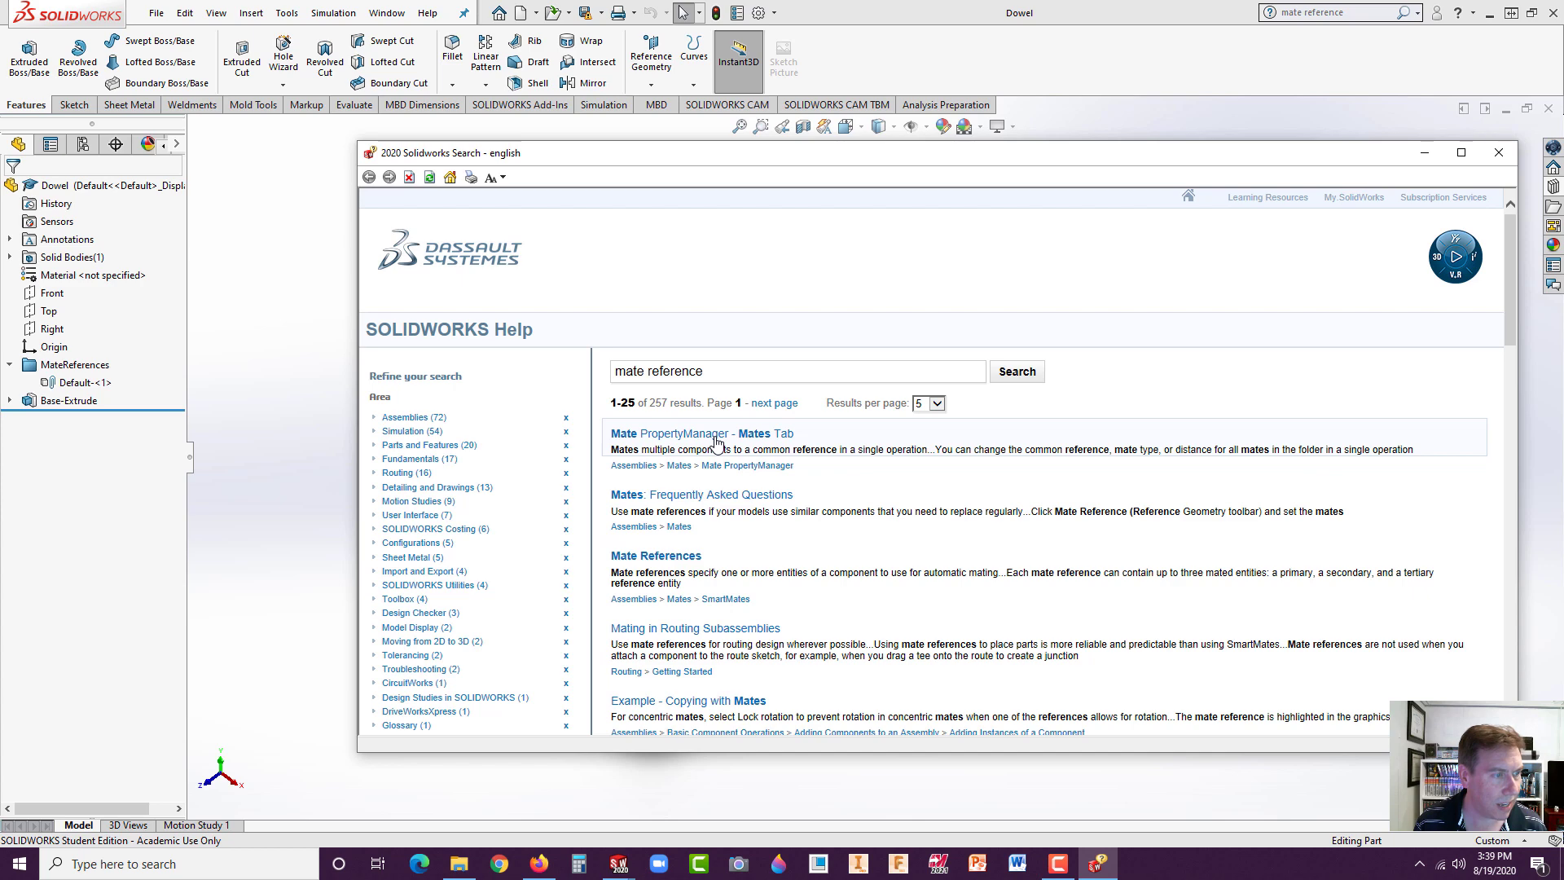
click(677, 555)
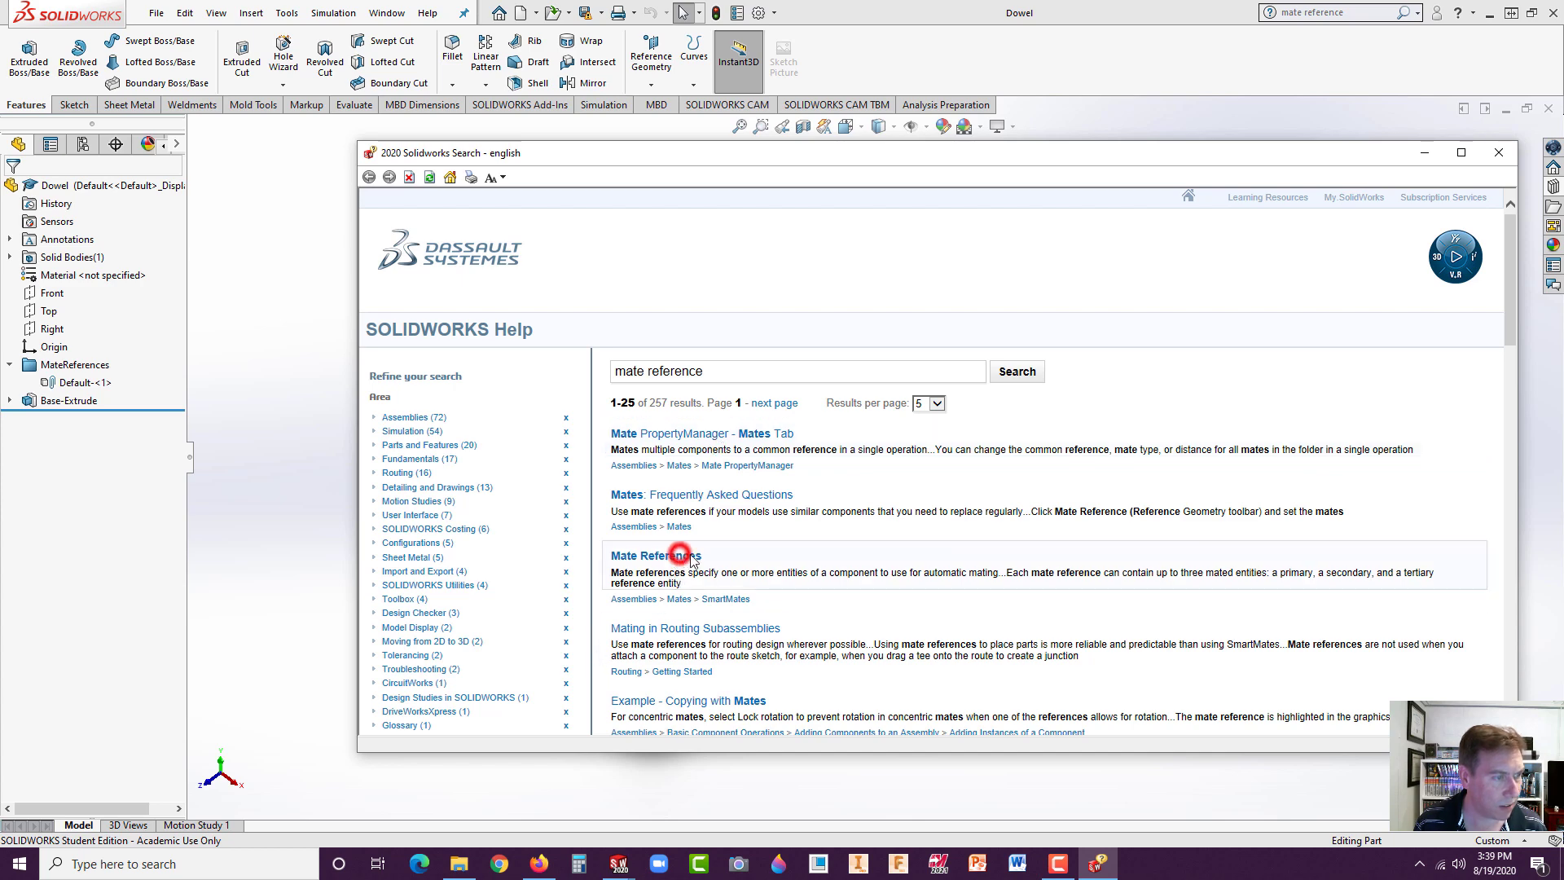
scroll(877, 449, down, 3)
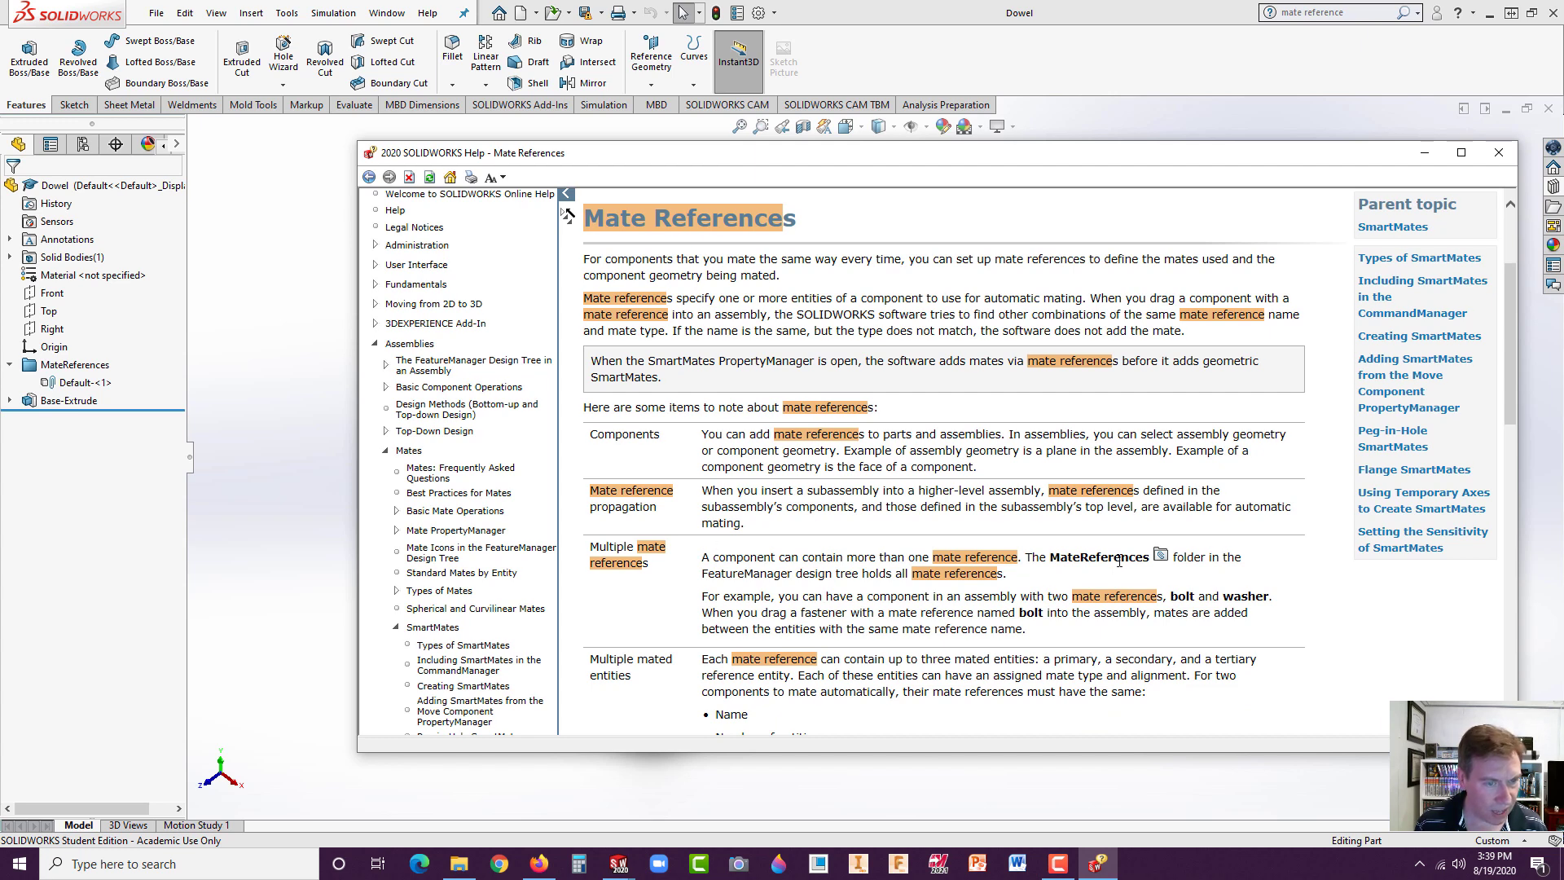
scroll(1045, 511, down, 5)
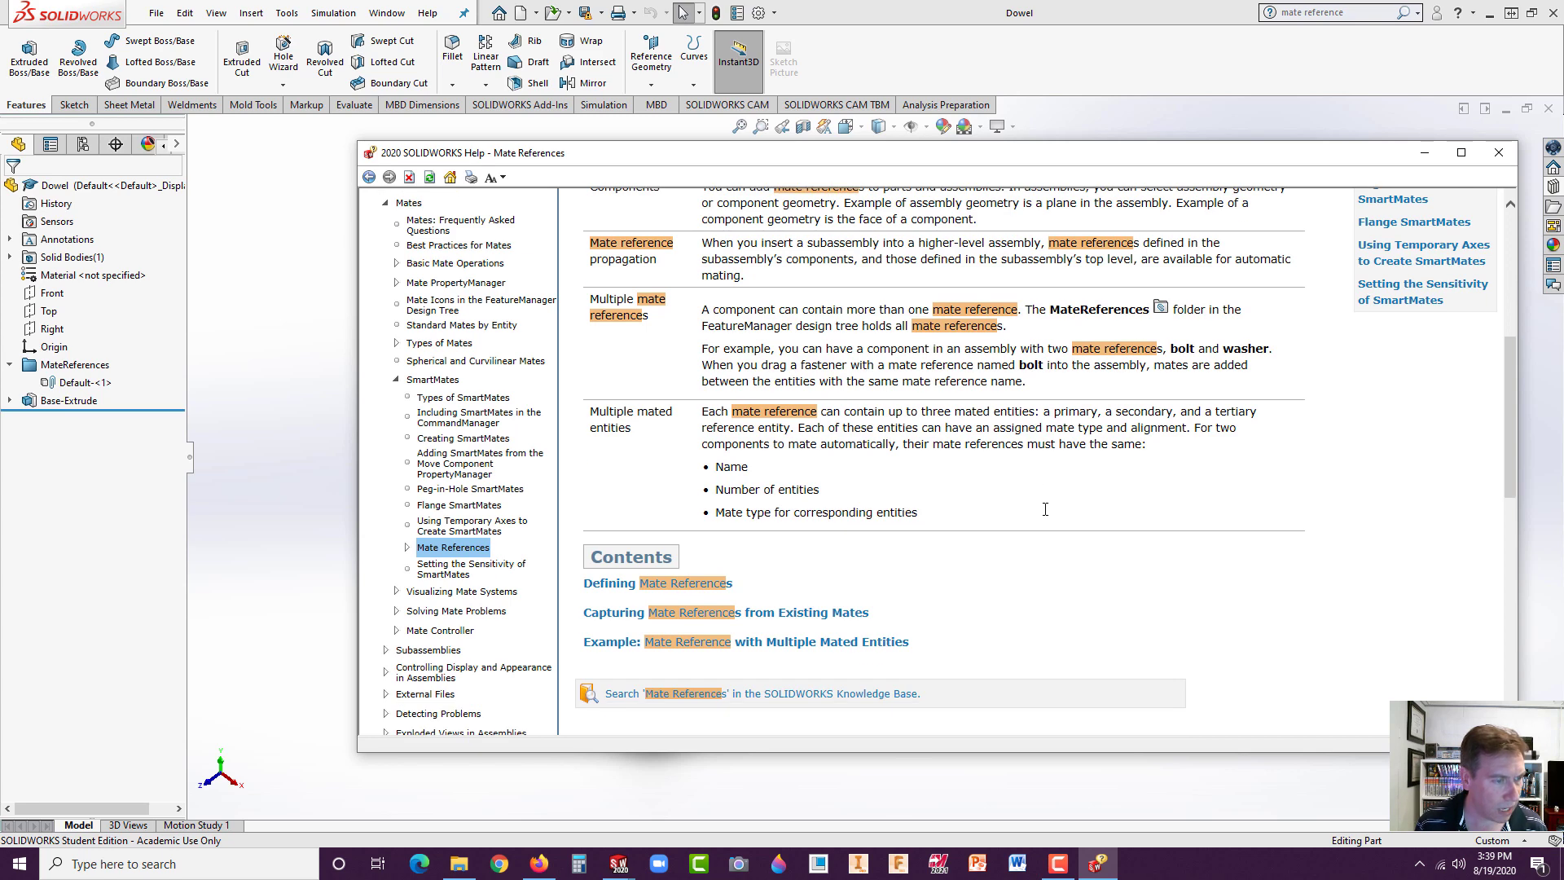
scroll(1045, 510, up, 8)
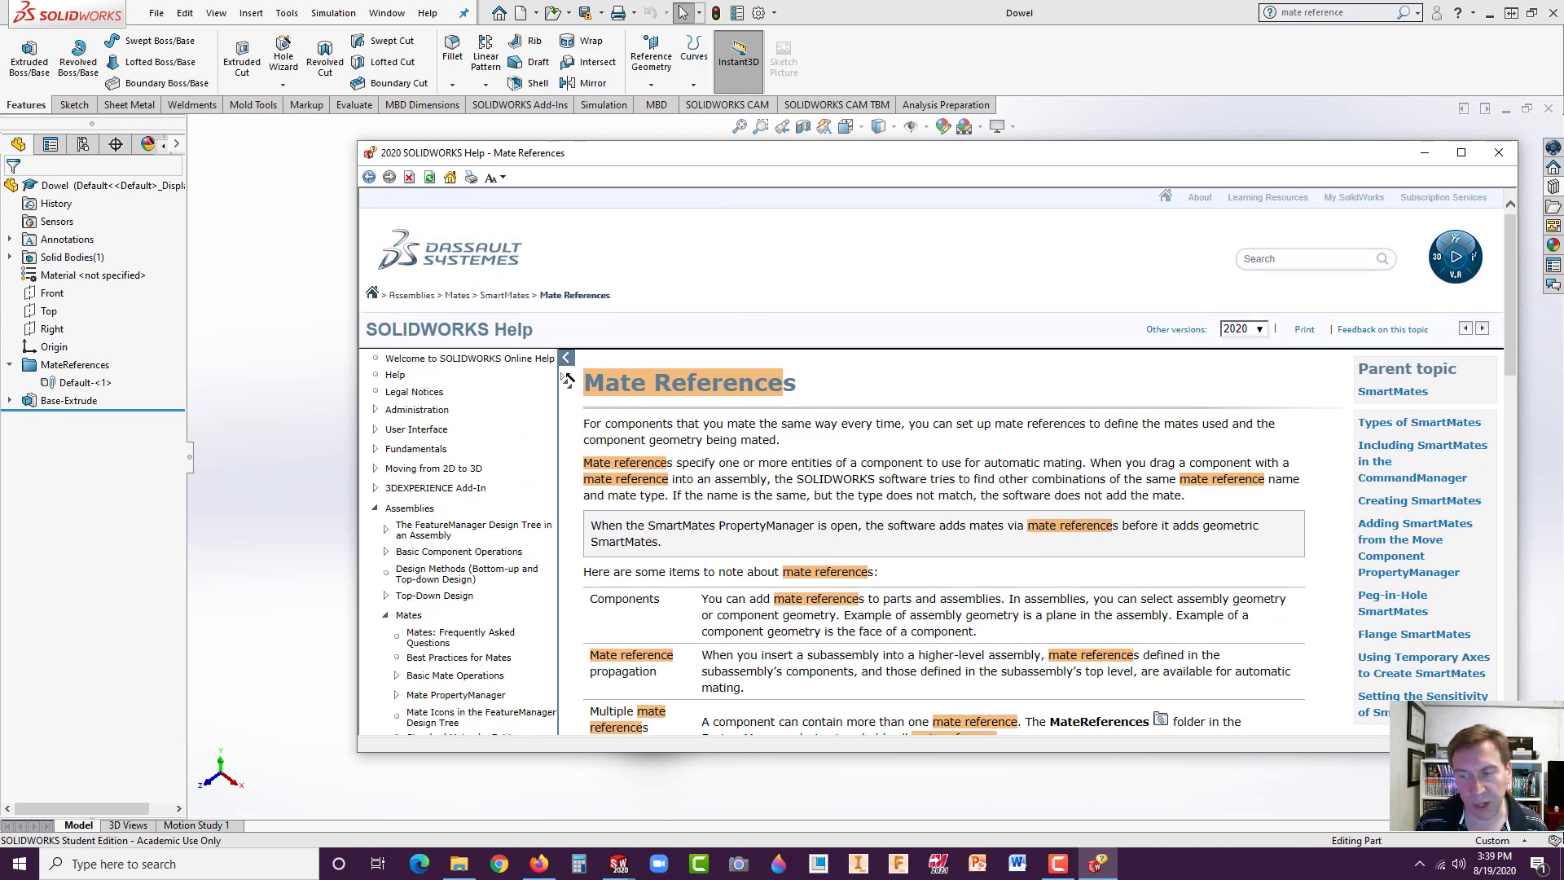
- Open the Mate Reference command, examine the mate types available for the primary reference entity, and cancel it
click(283, 15)
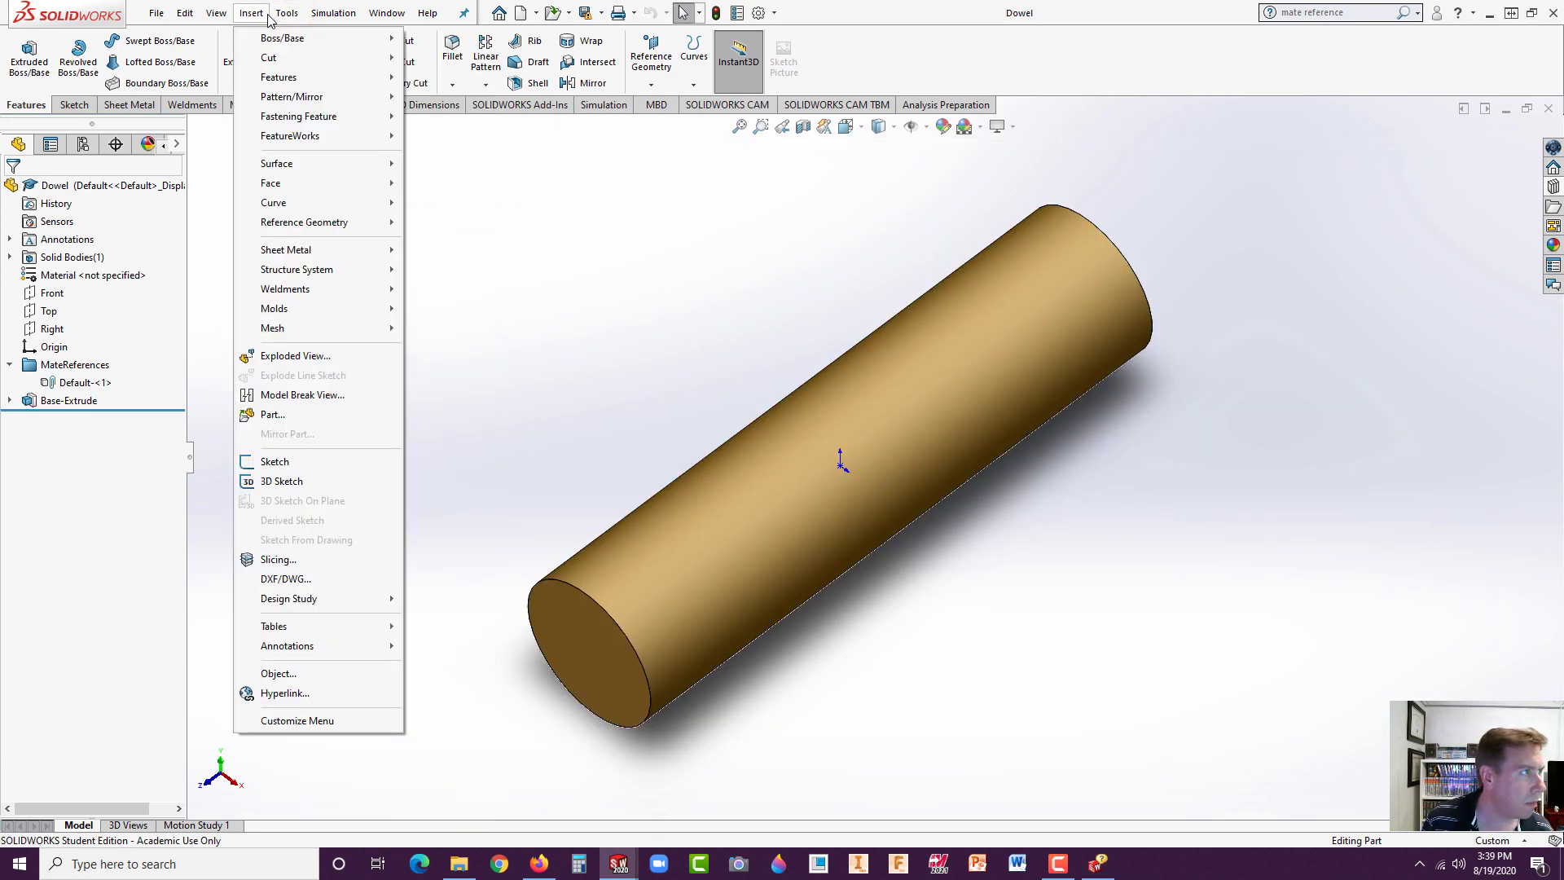
mouse_move(261, 23)
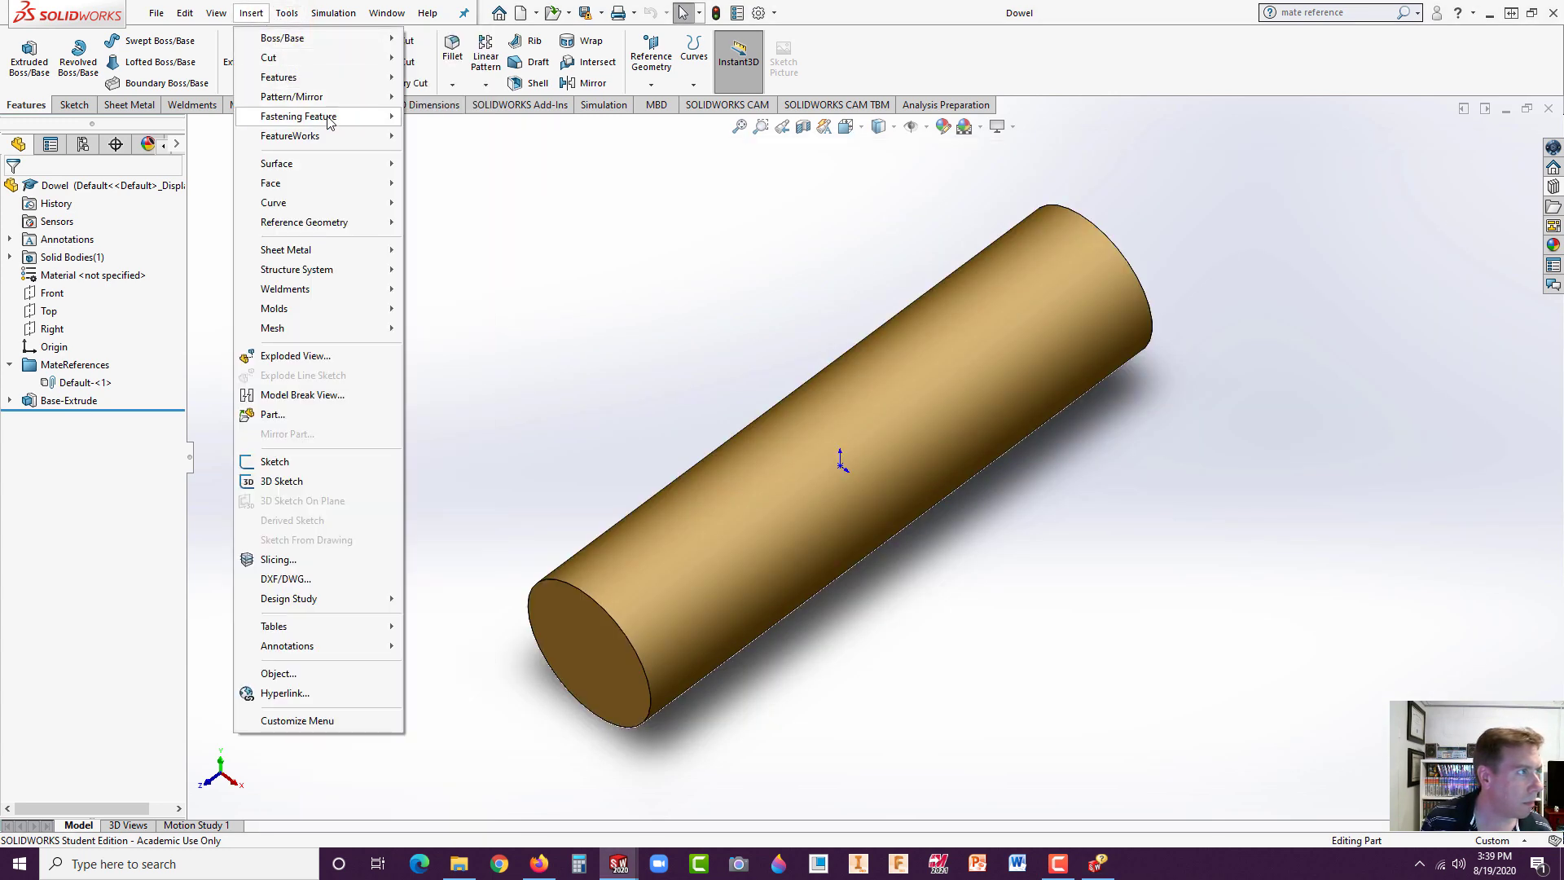
mouse_move(329, 122)
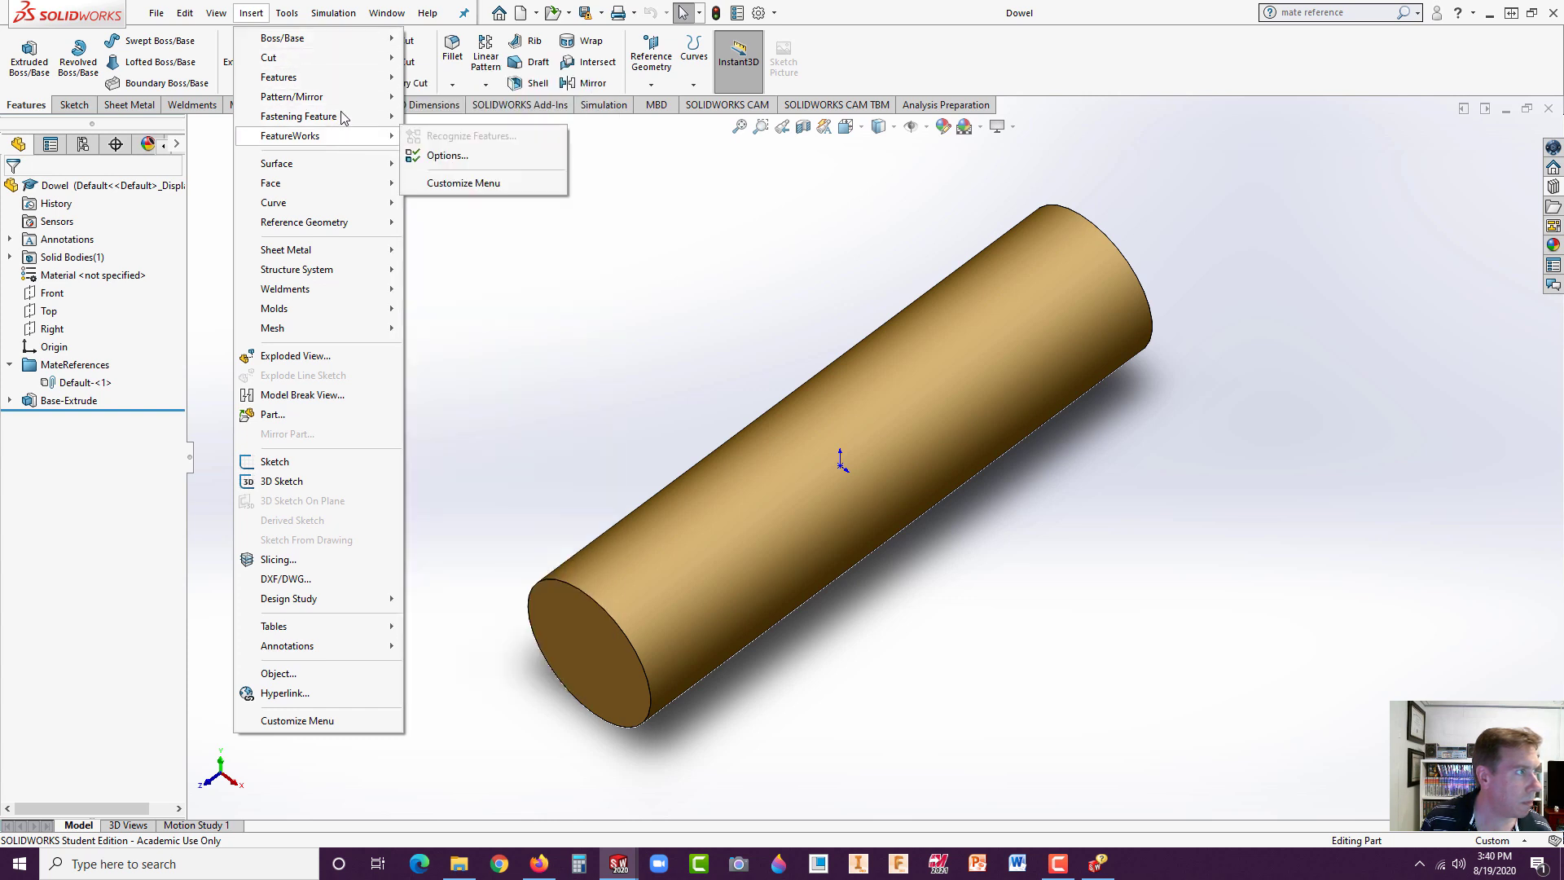
mouse_move(353, 225)
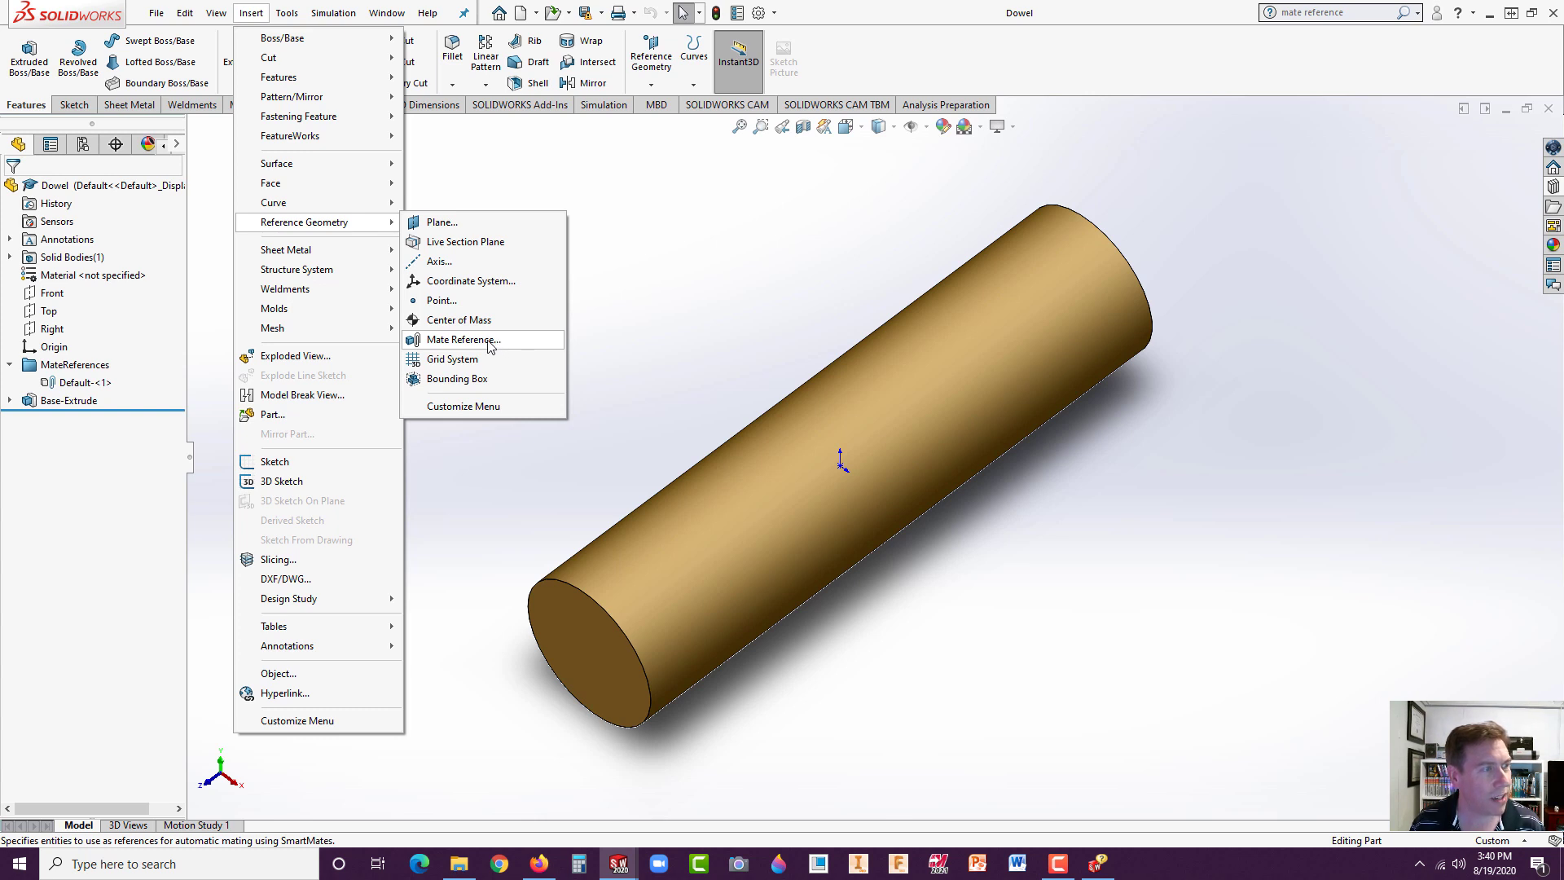
click(462, 339)
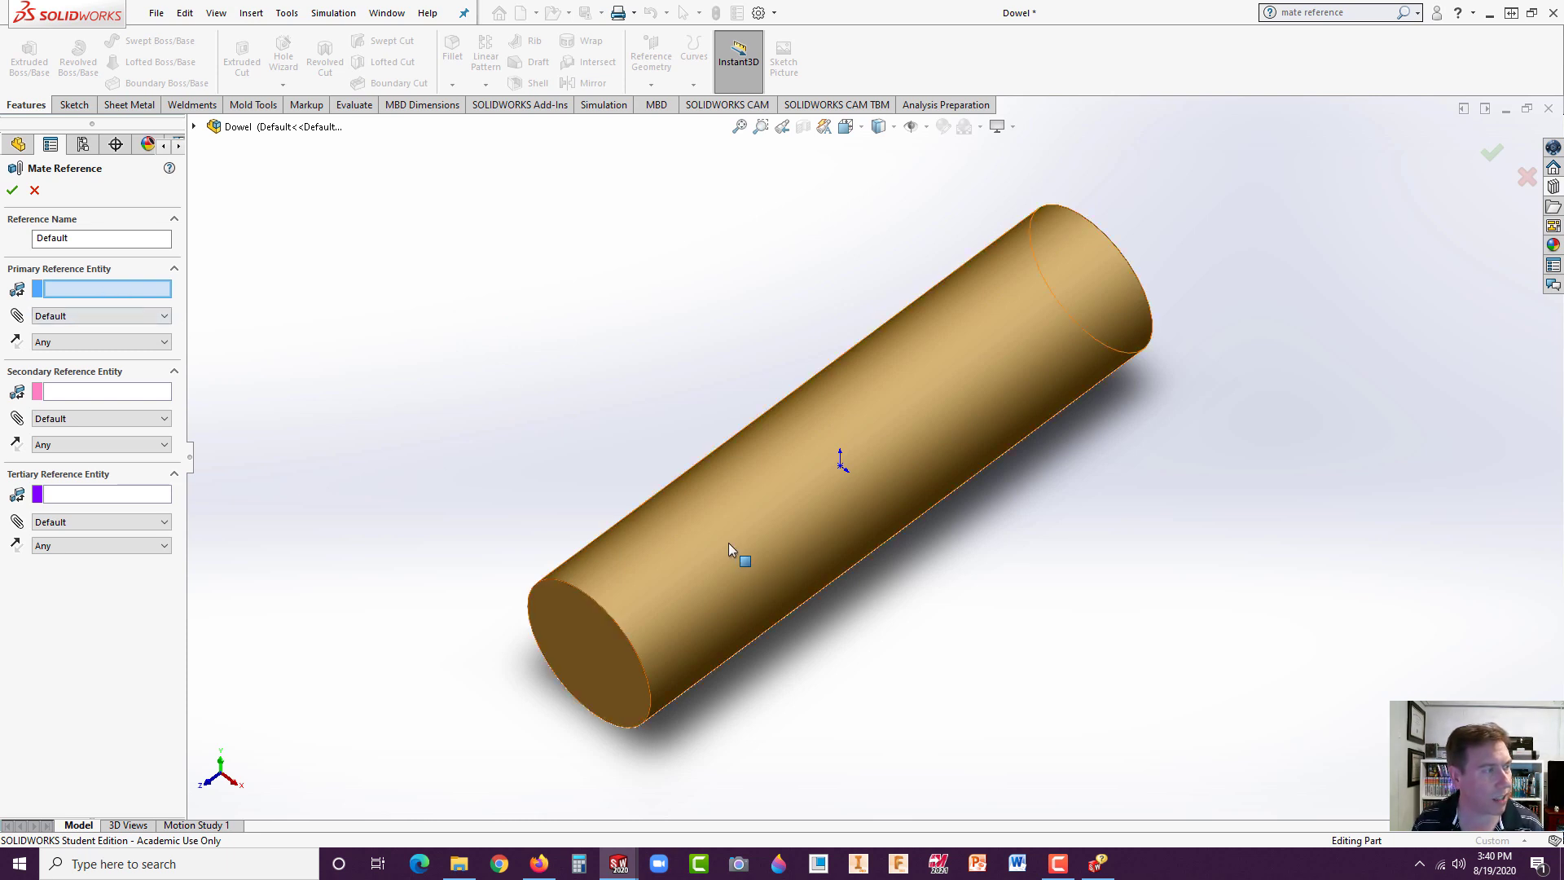
click(138, 317)
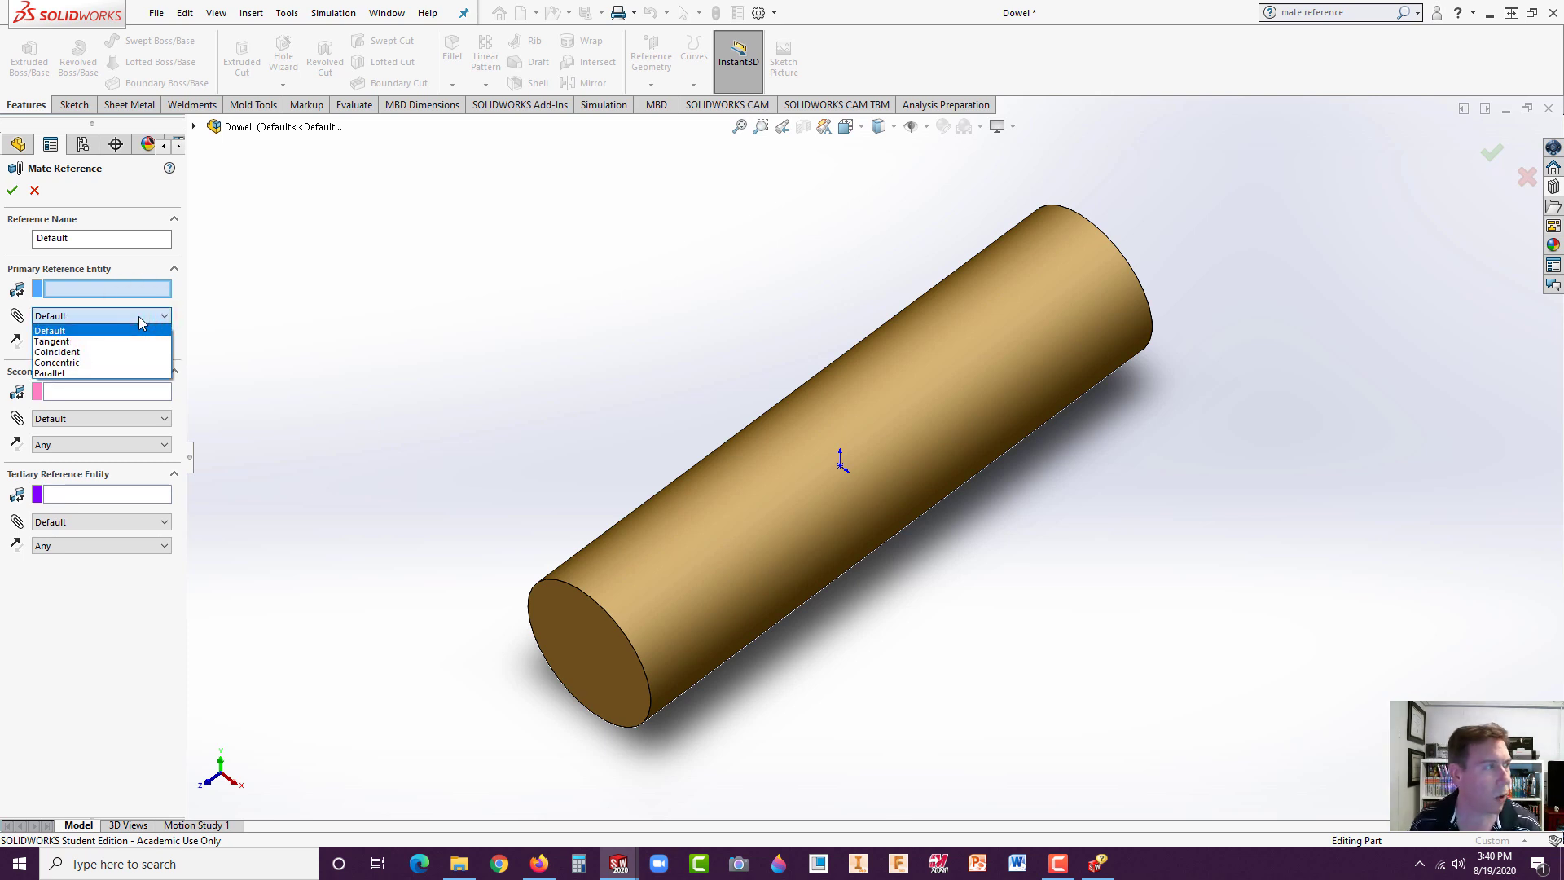
click(140, 317)
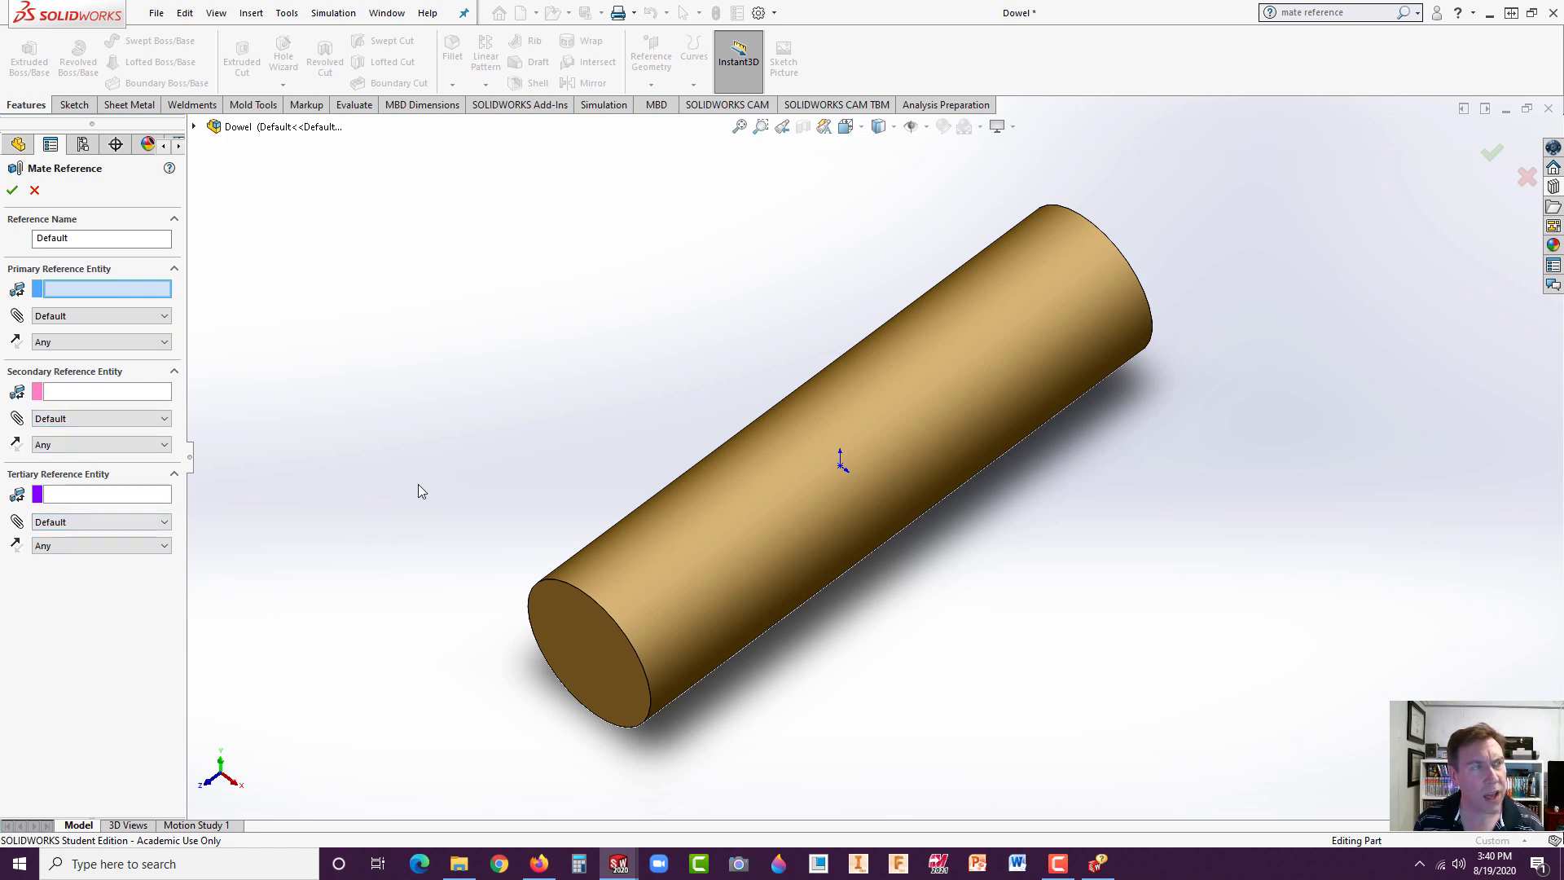
click(35, 190)
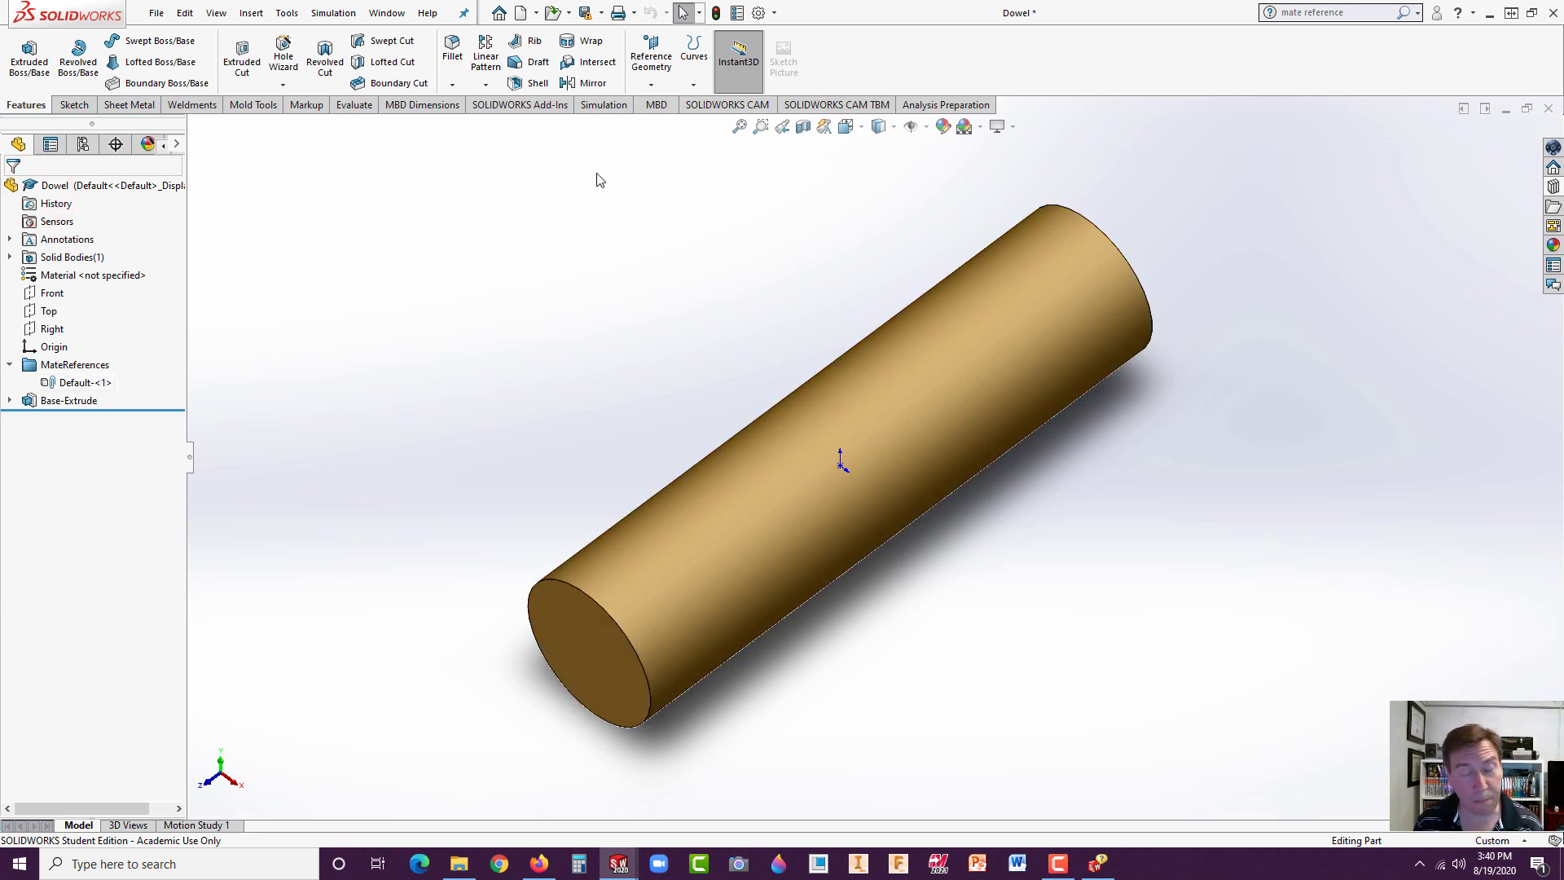
- Switch back to the E20 assembly window, showing the desk top corner with the first dowel
key(ctrl+Tab)
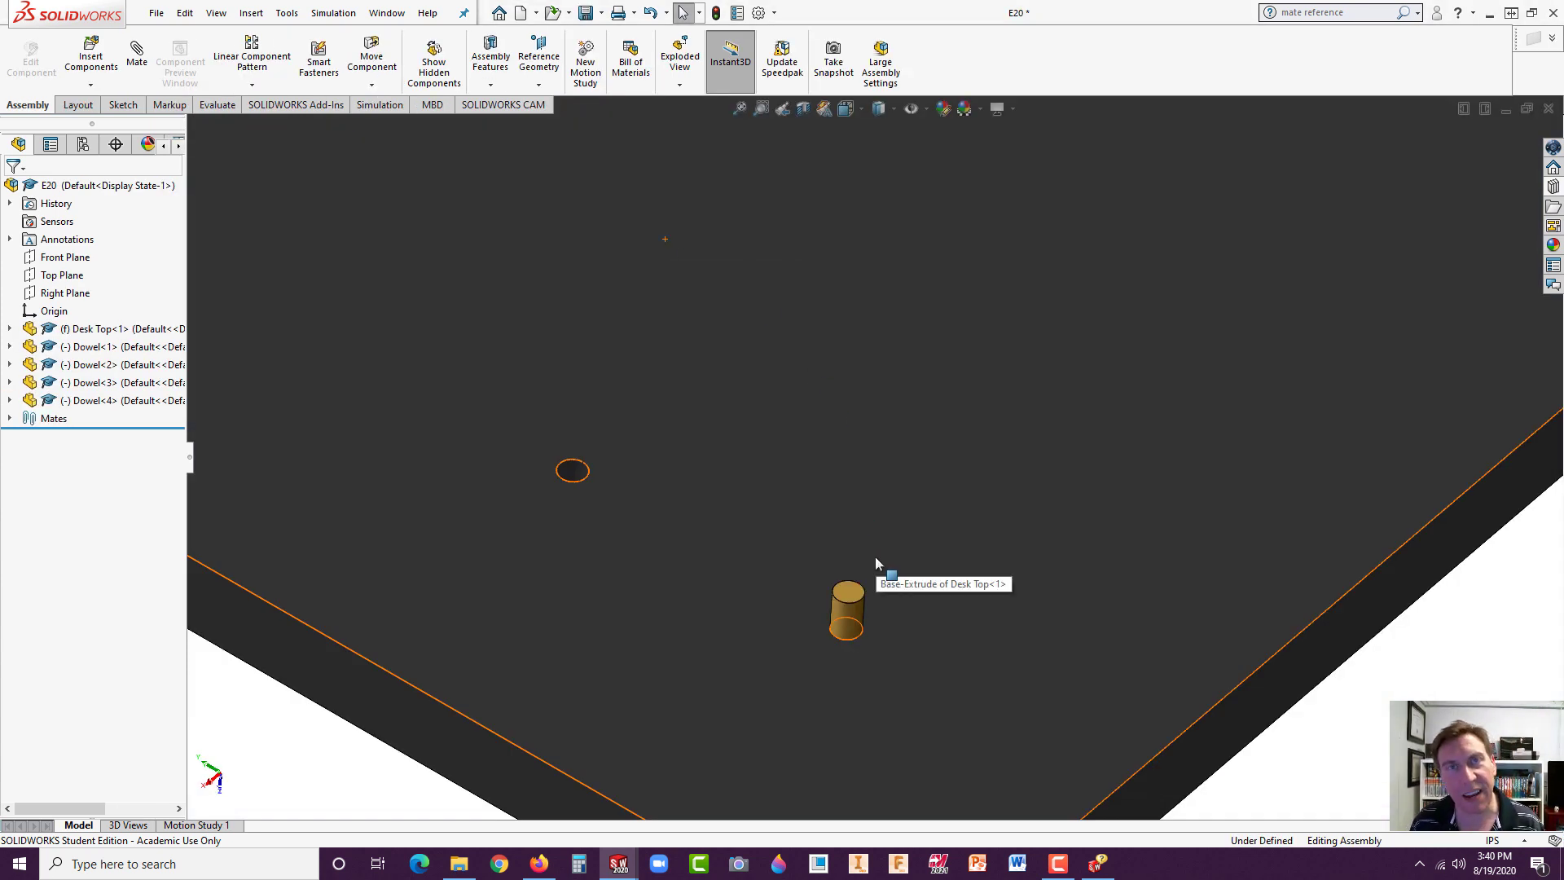
scroll(905, 642, up, 1)
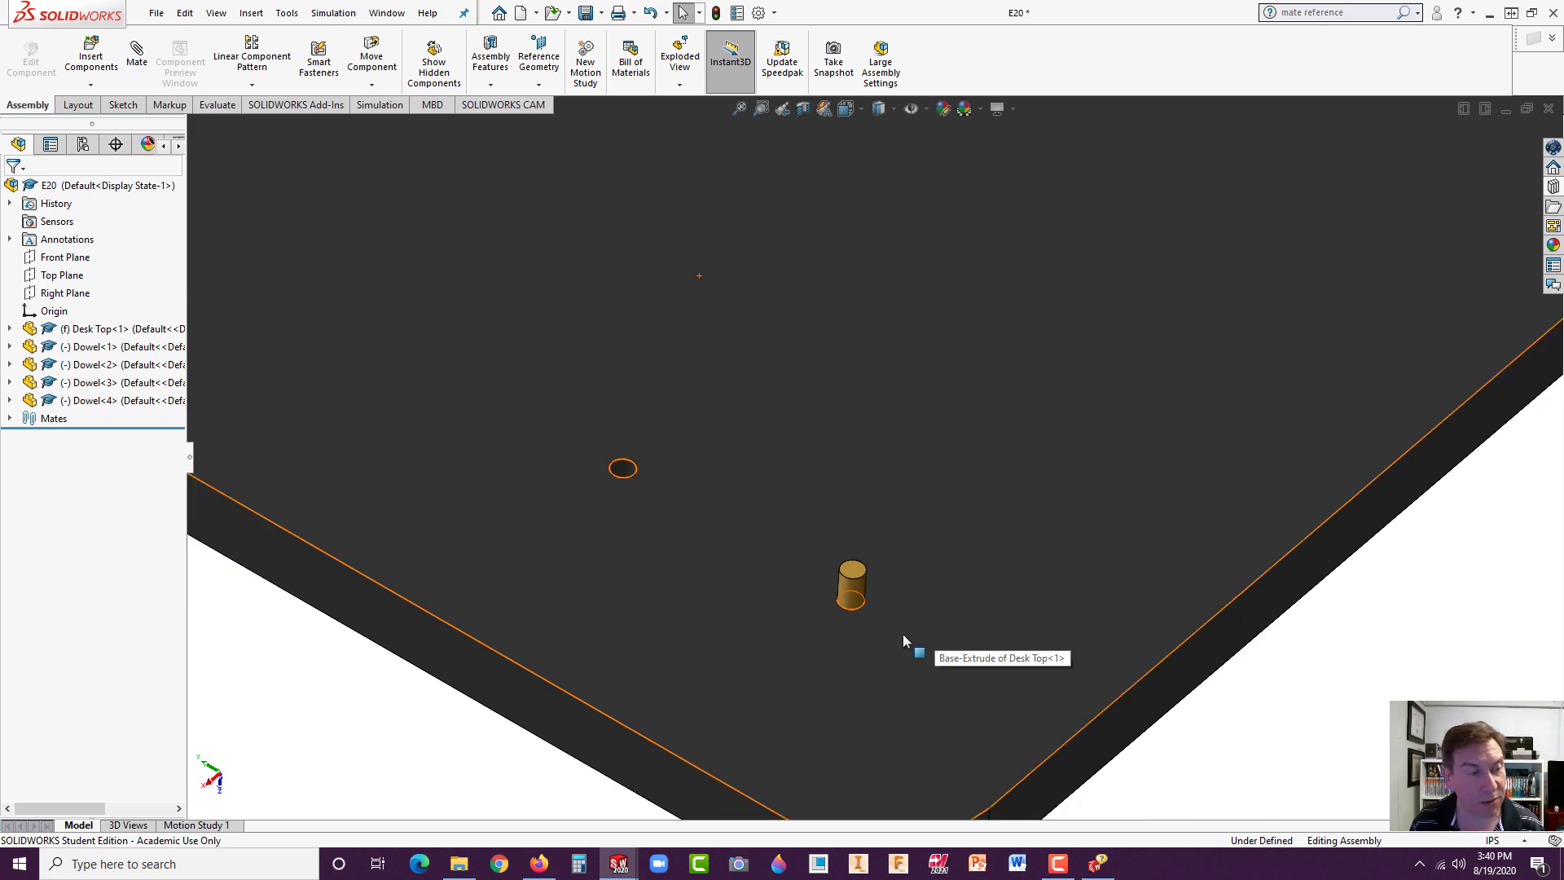
scroll(903, 640, up, 1)
click(483, 778)
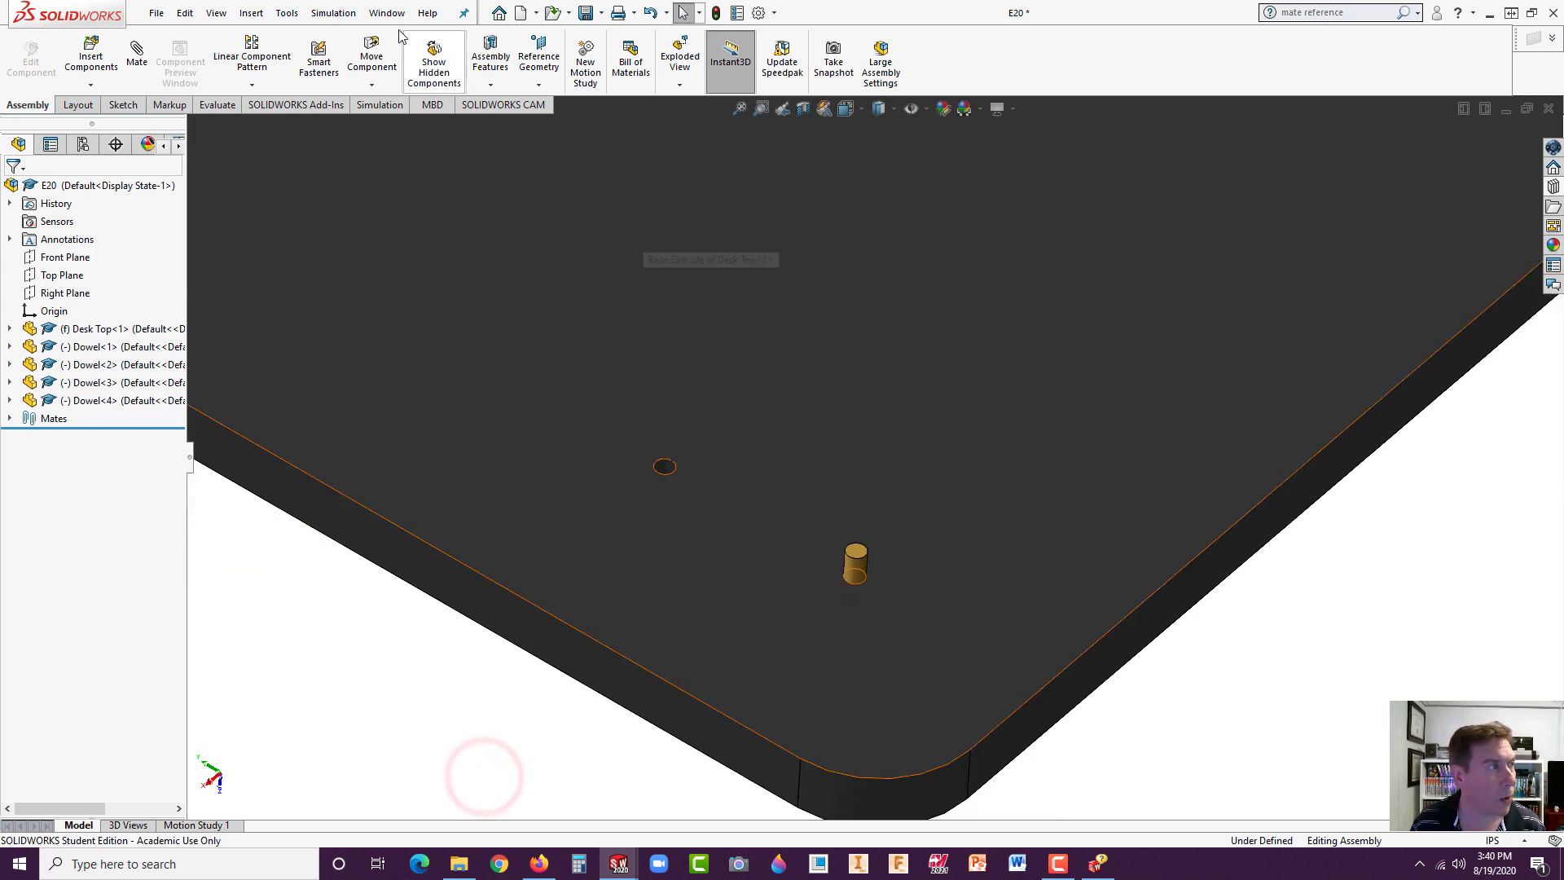
- Add a 0.50 in Distance mate between the first dowel's exposed end face and the desk top's flat face
click(137, 56)
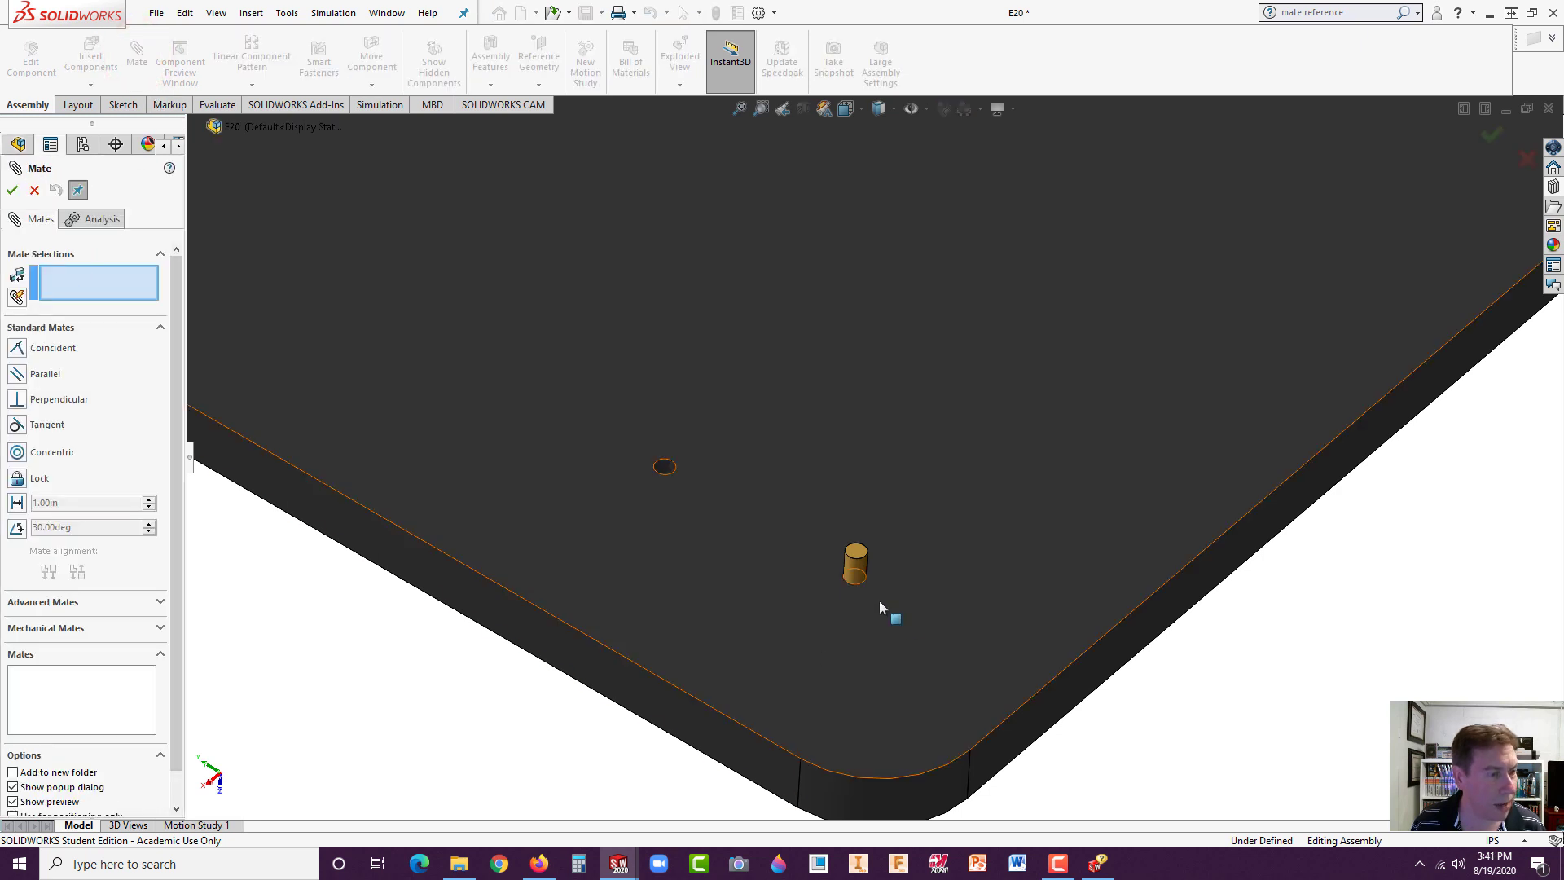
scroll(878, 607, down, 3)
click(837, 482)
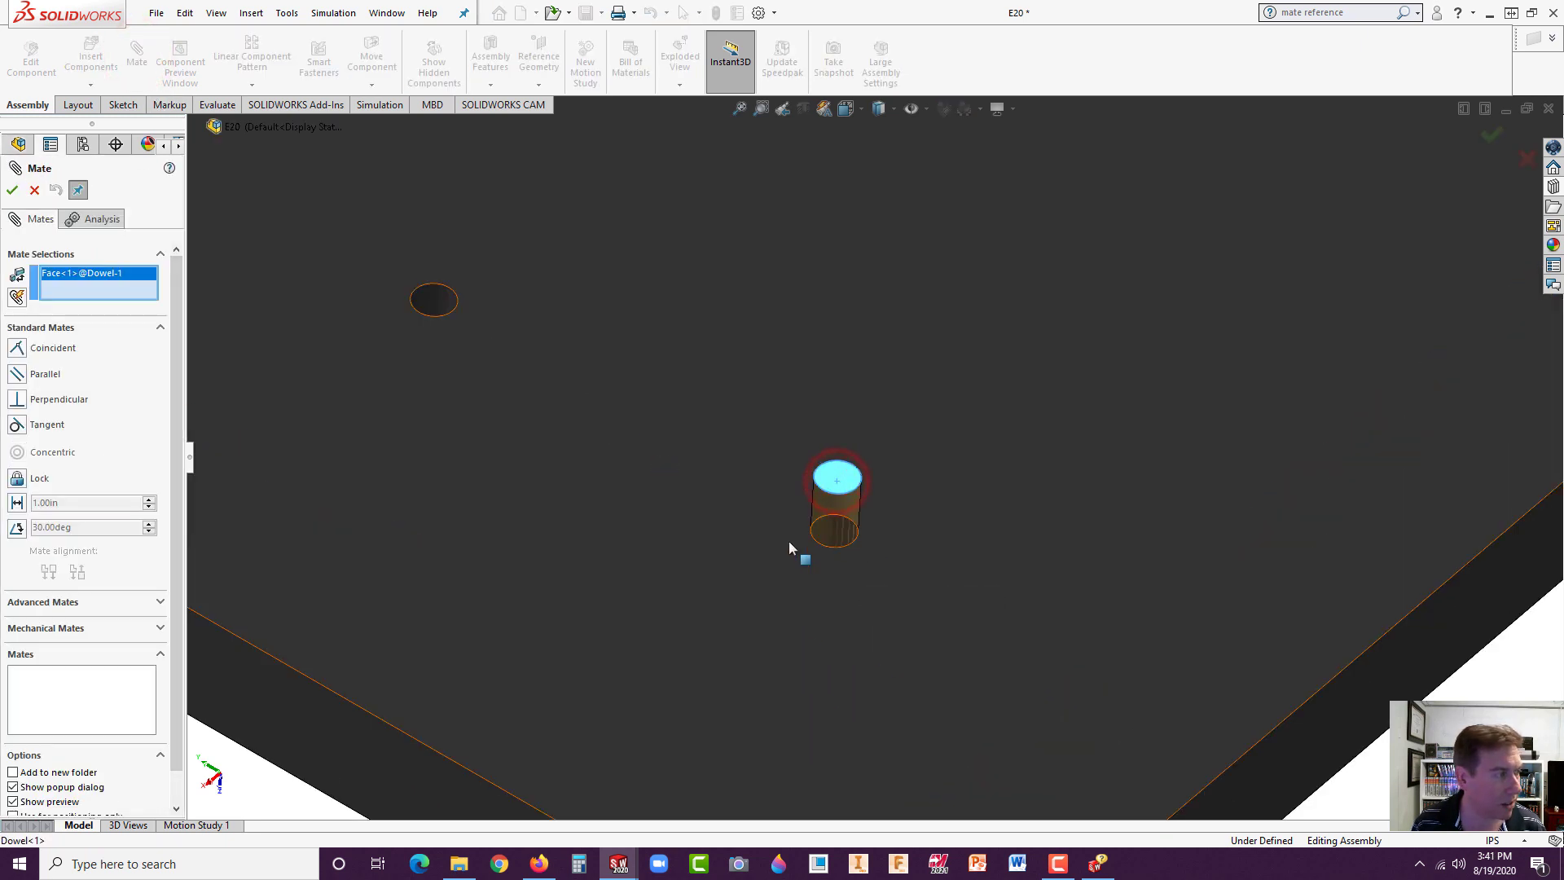
click(16, 504)
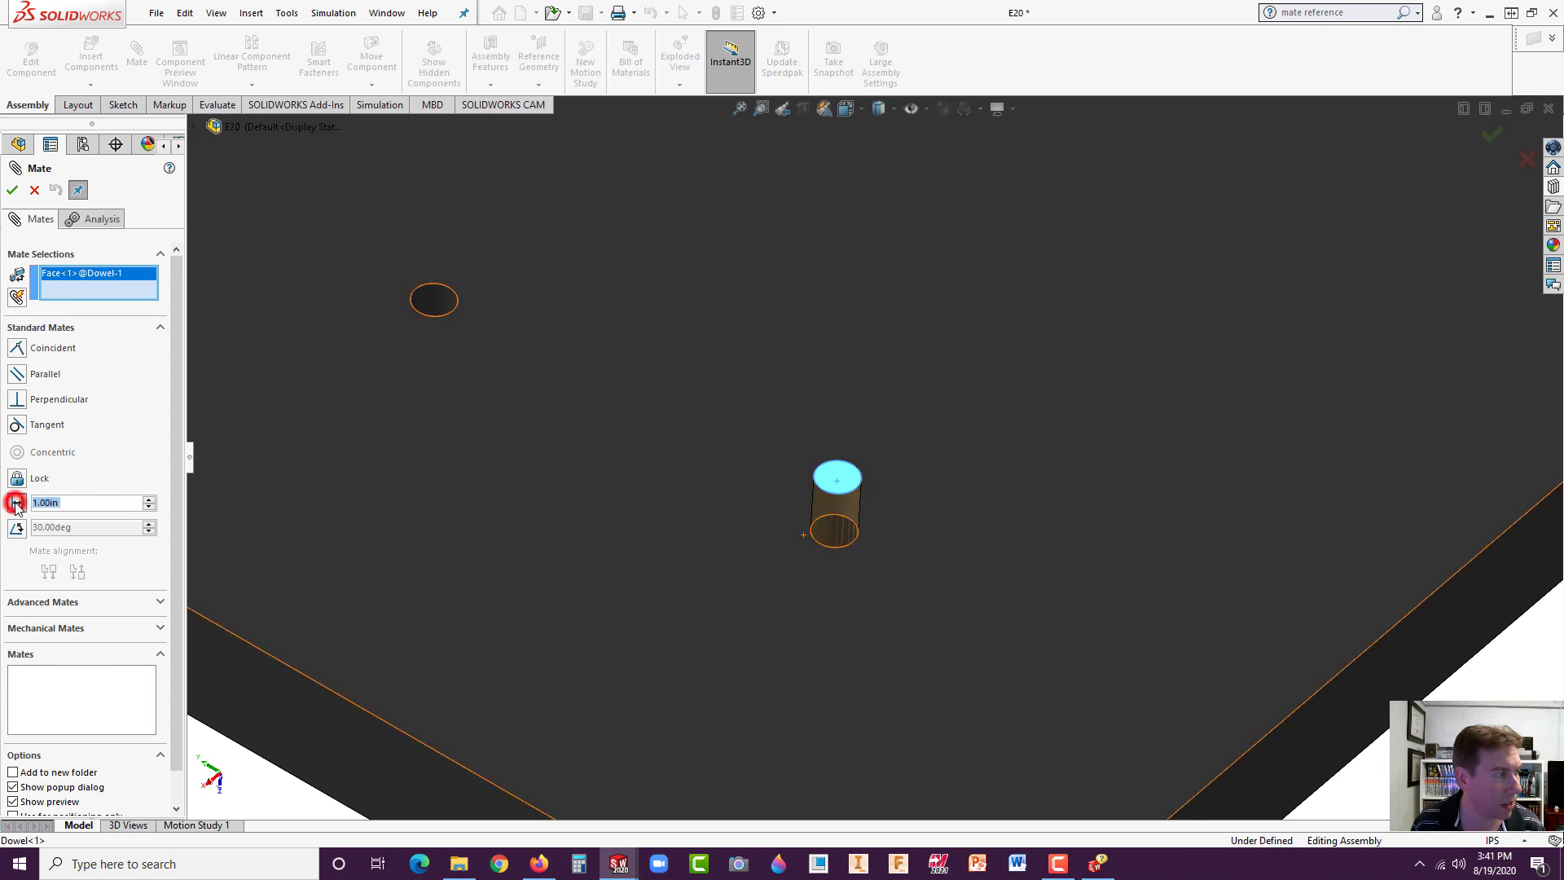
text(.5)
click(840, 593)
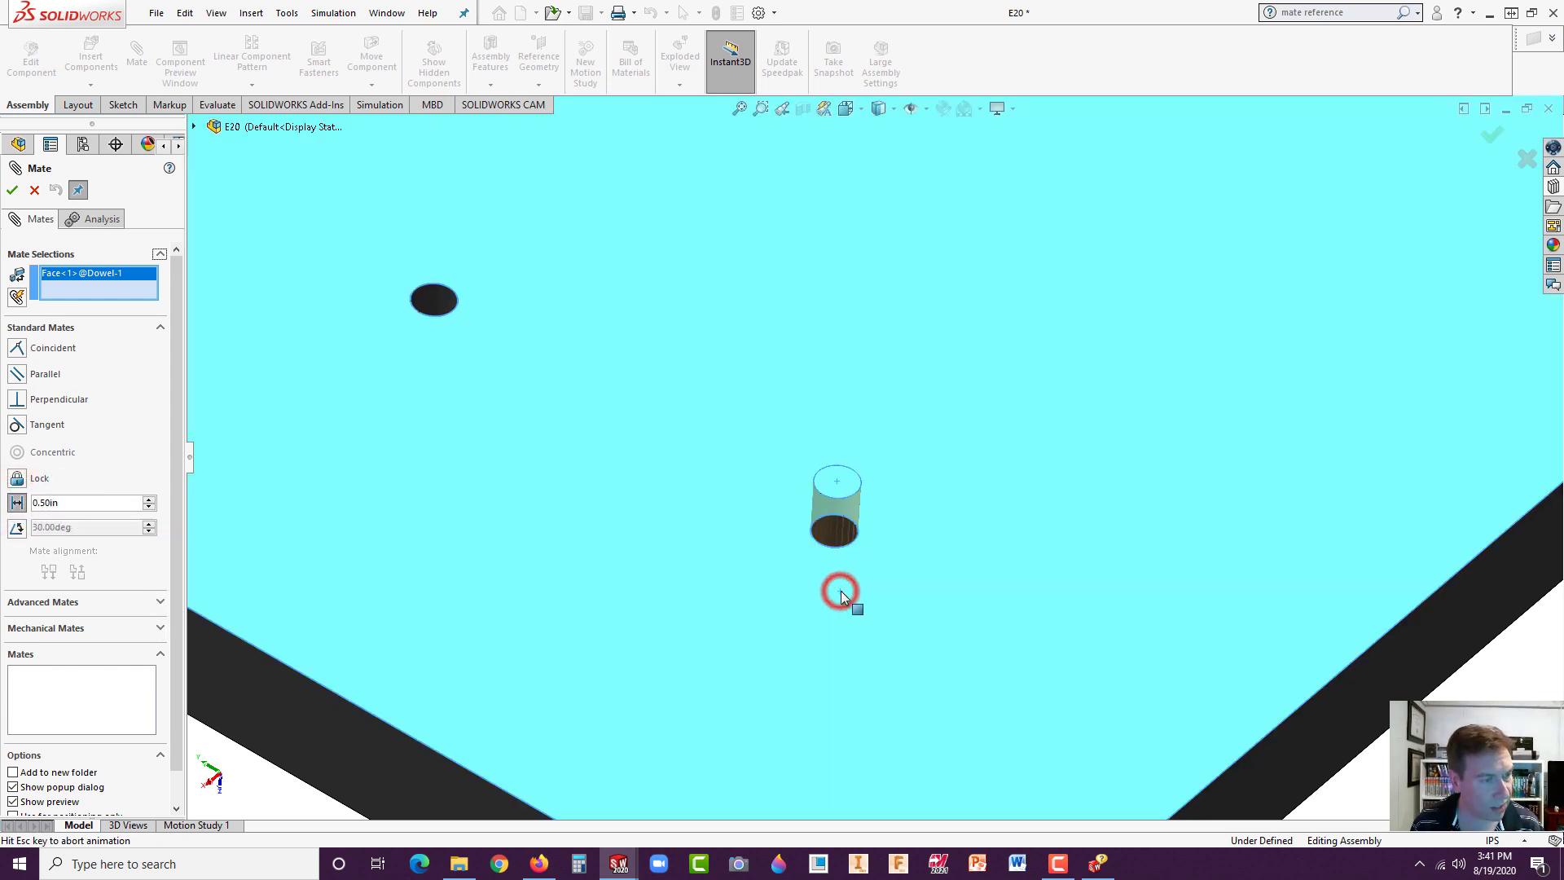
click(1025, 620)
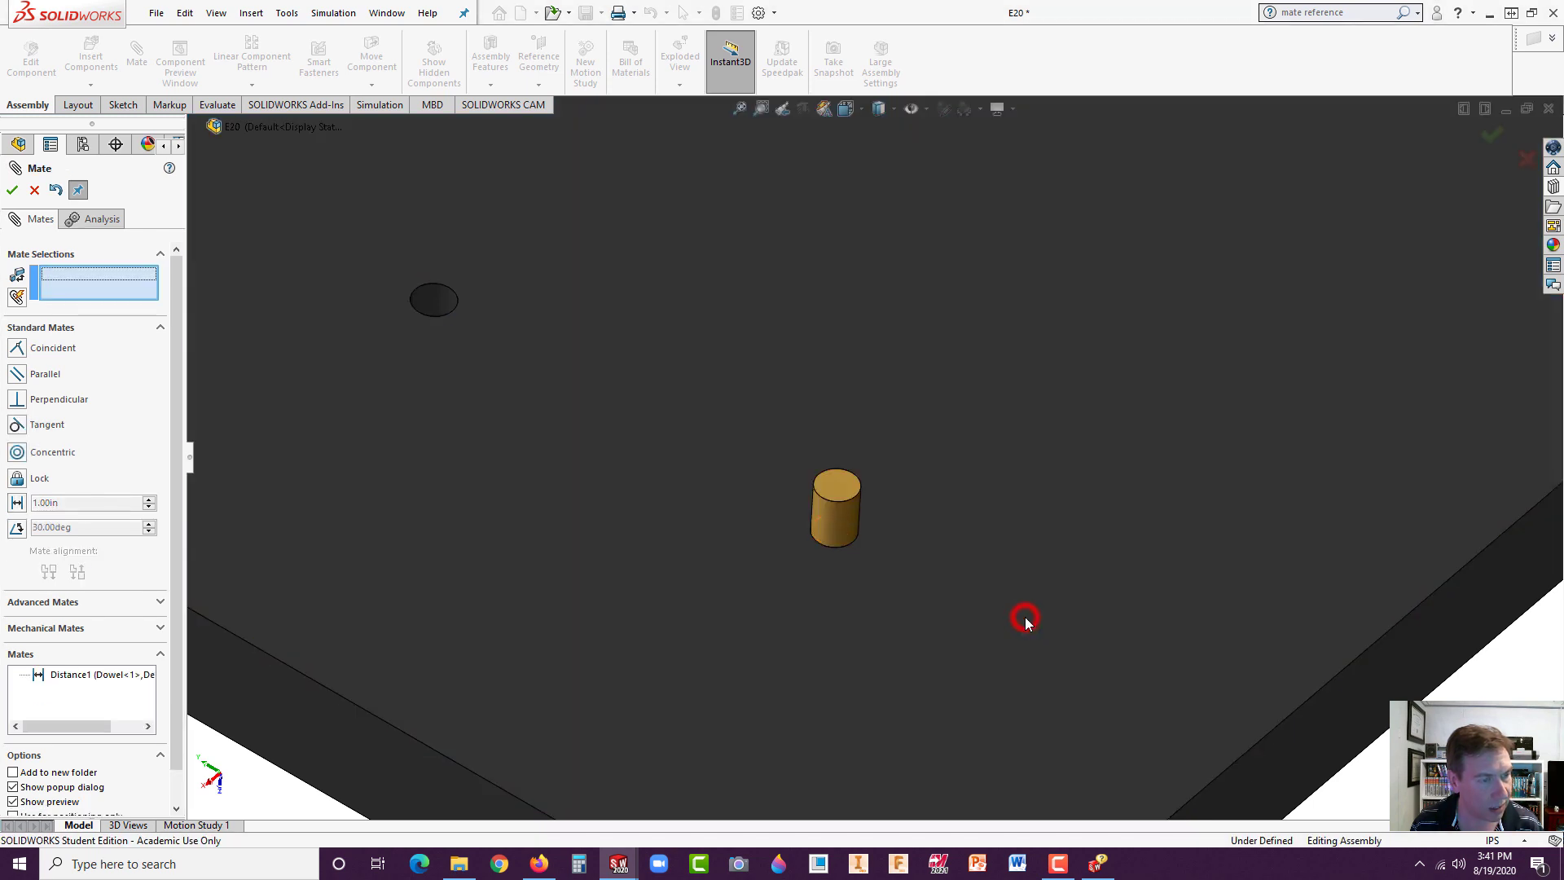
scroll(693, 643, up, 5)
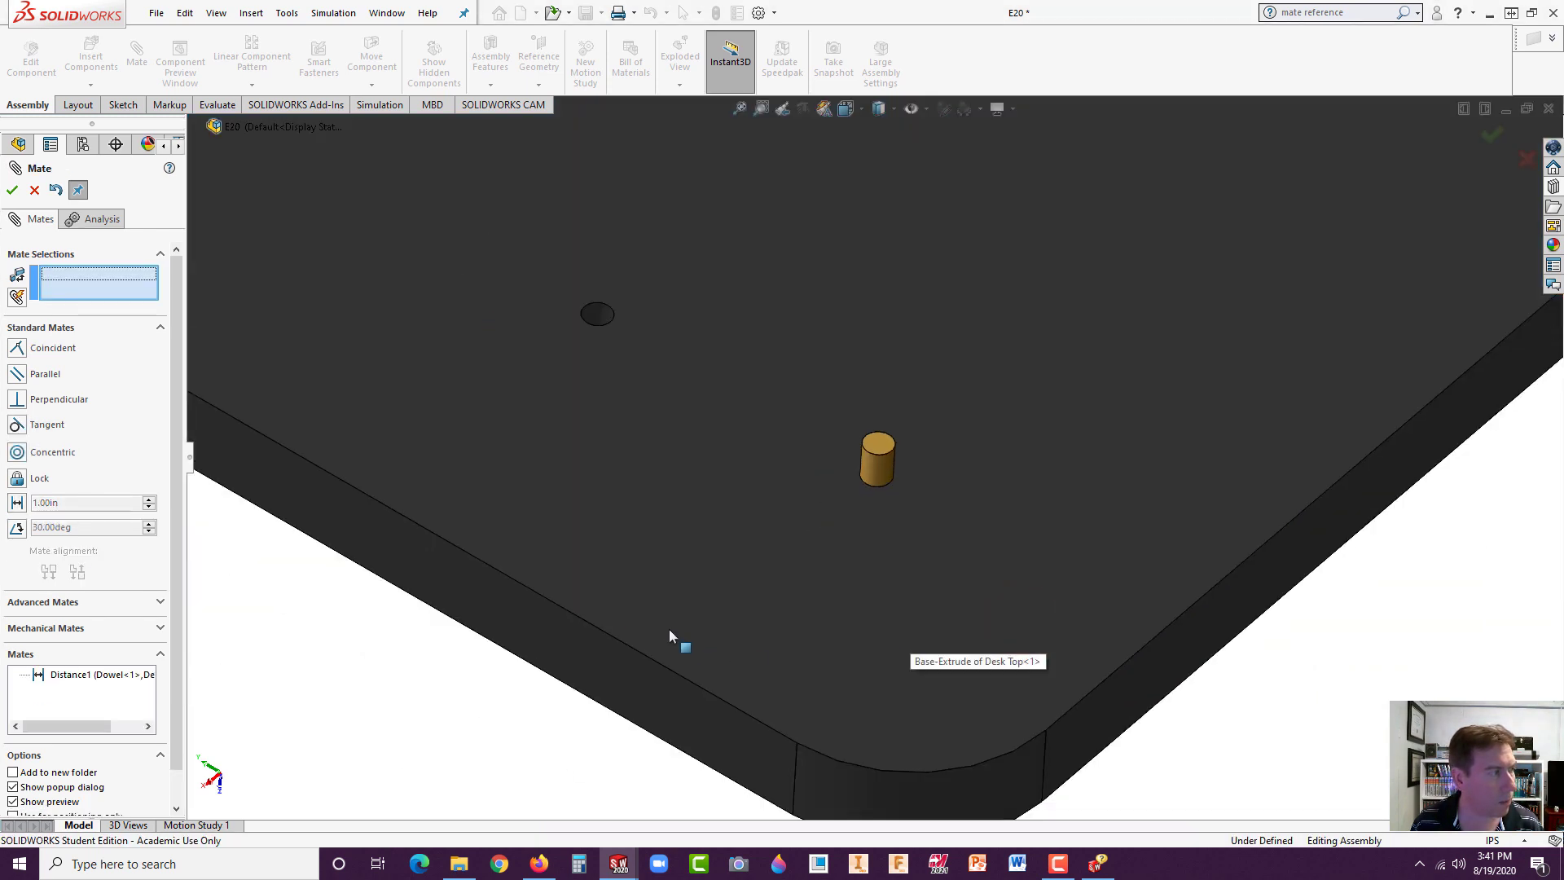
click(17, 452)
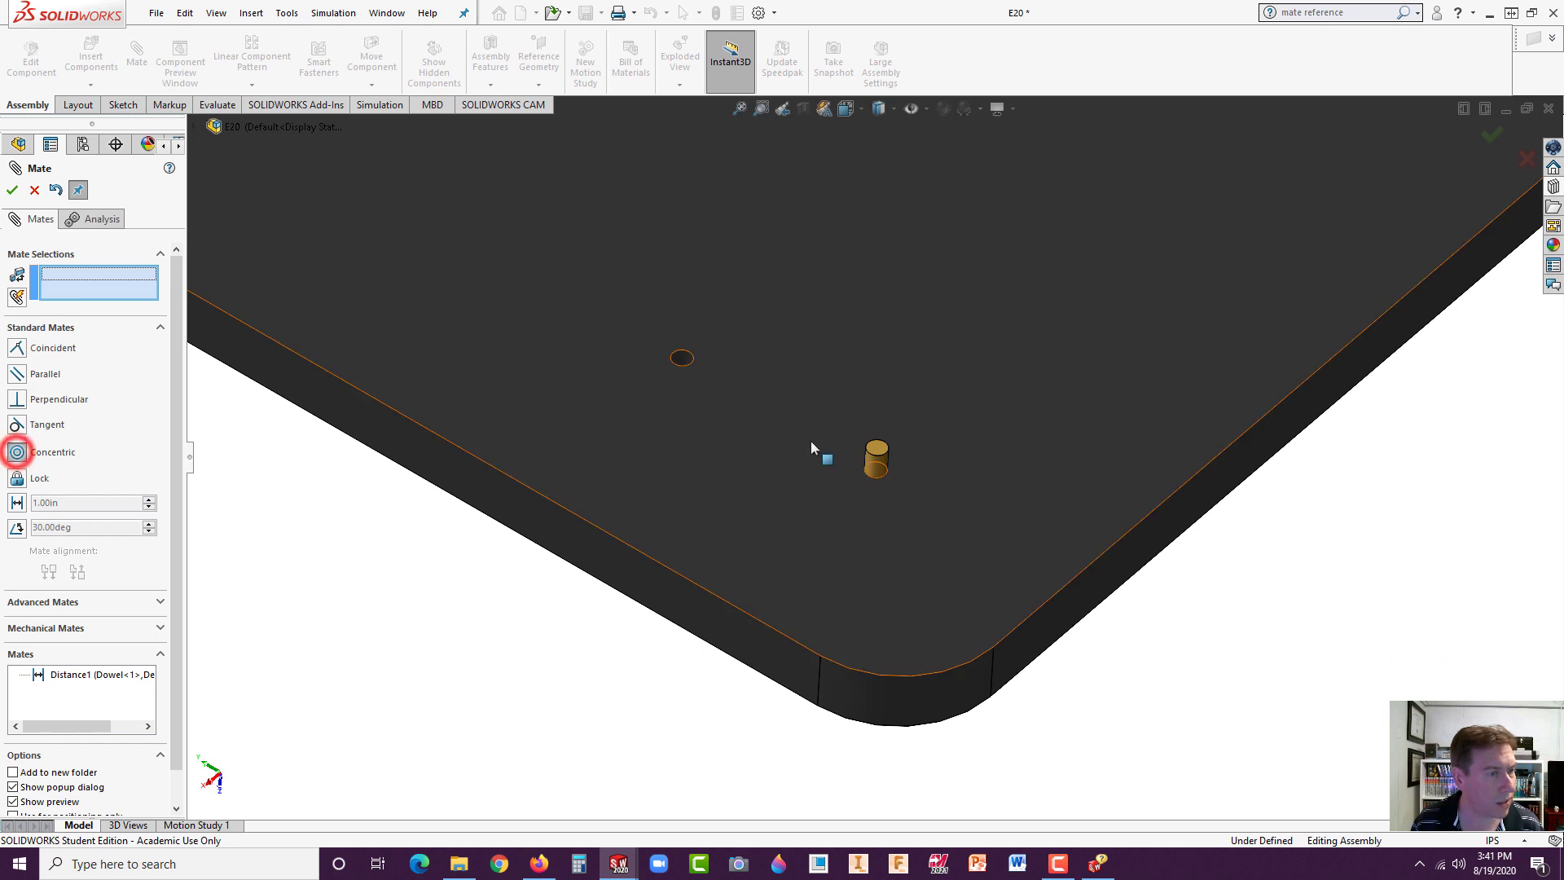
click(876, 448)
scroll(897, 469, up, 3)
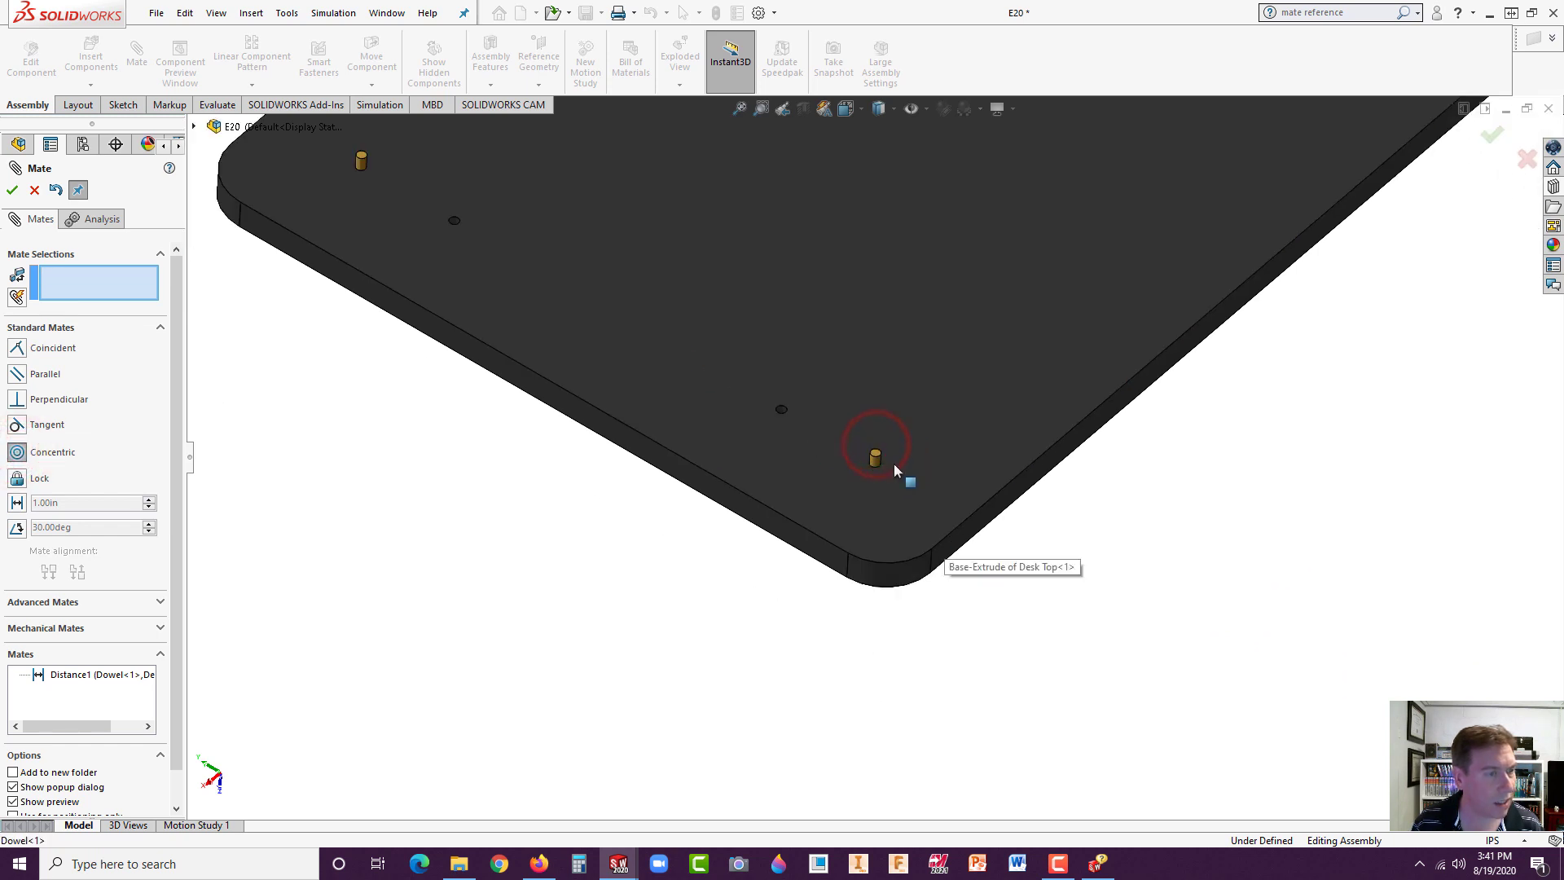
scroll(866, 444, down, 6)
click(894, 477)
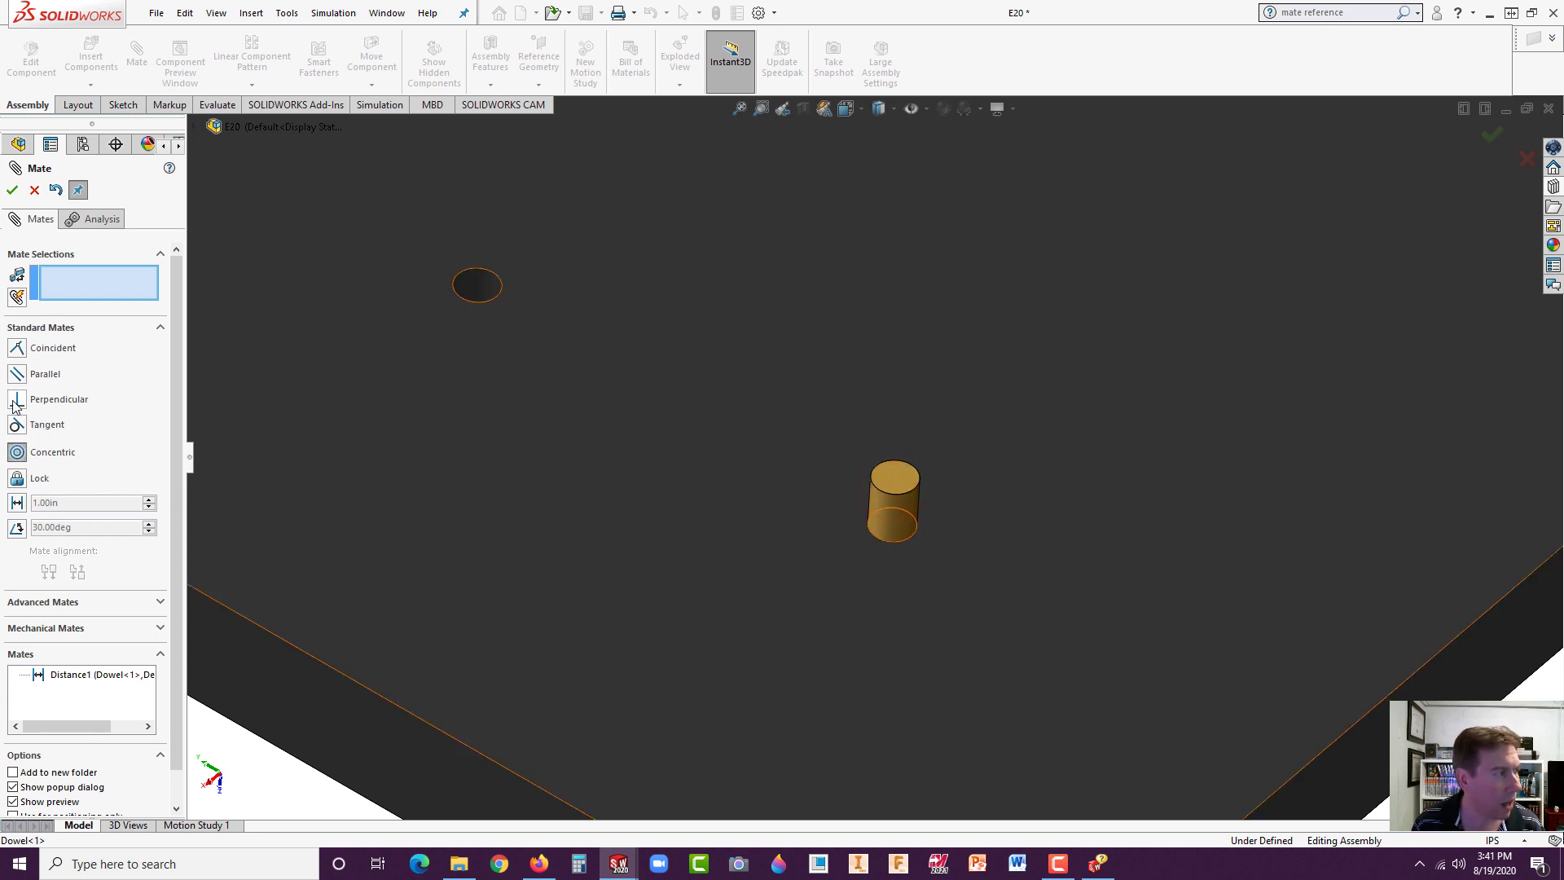
- Add a Coincident mate between the exposed end faces of the first and second dowels
click(16, 348)
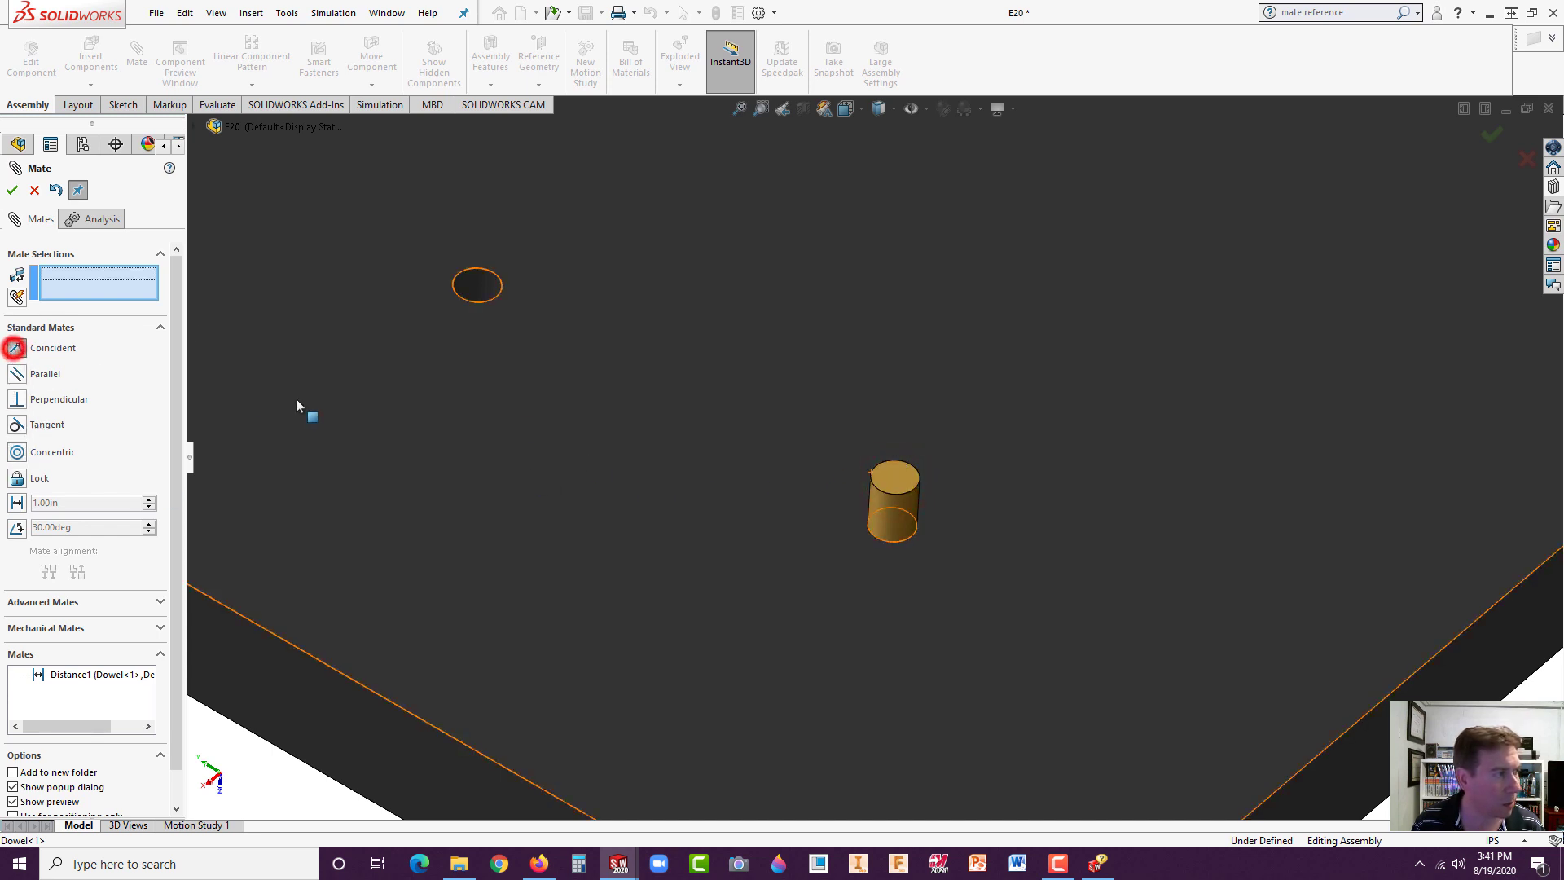
click(894, 481)
scroll(871, 461, up, 5)
scroll(440, 224, down, 5)
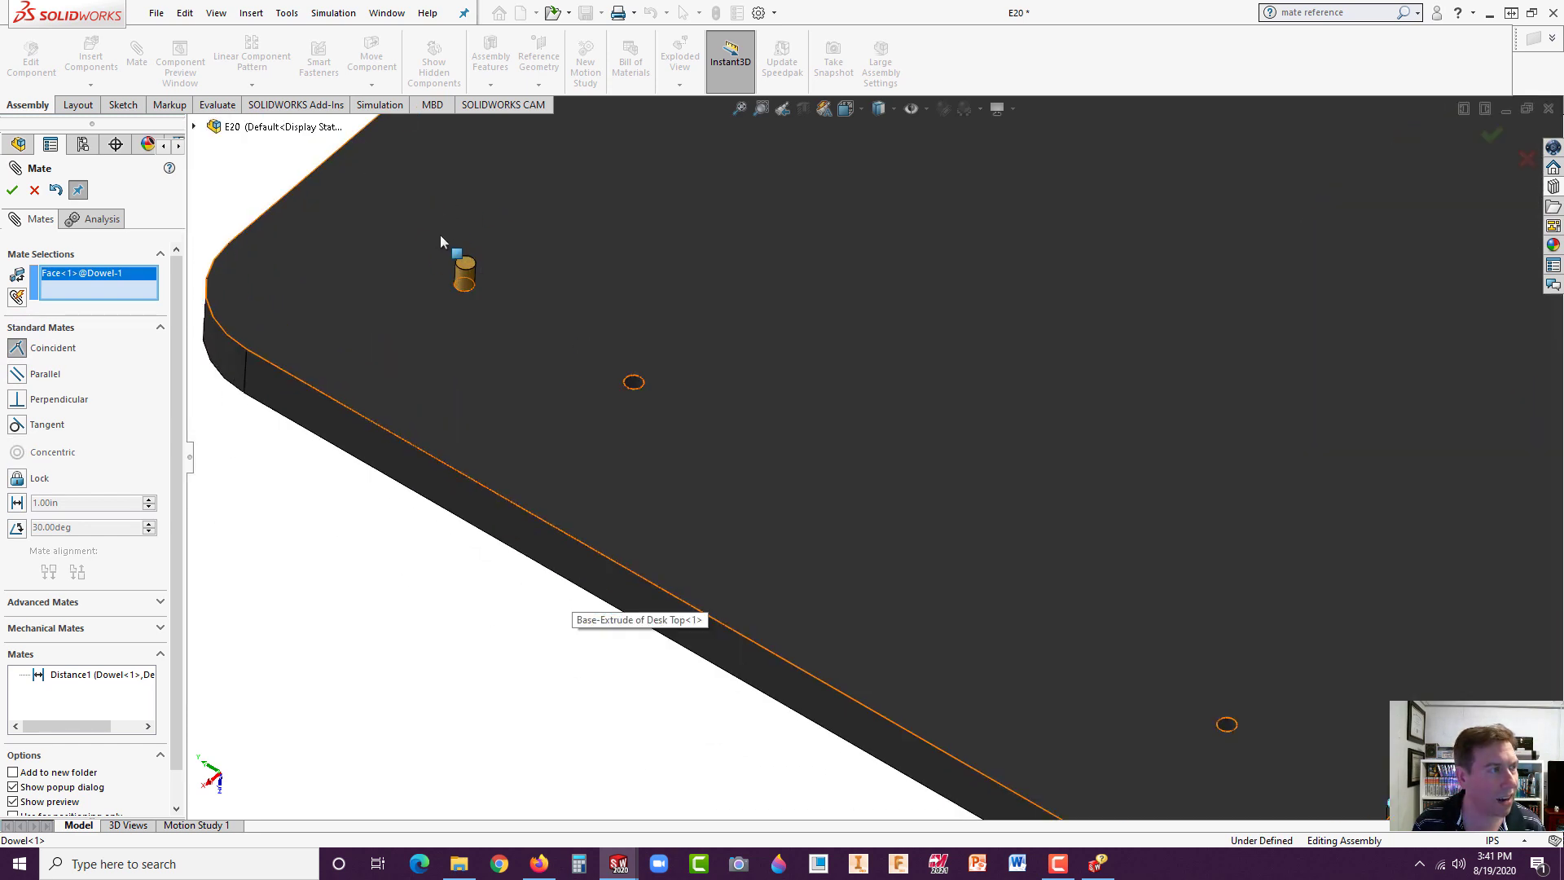
click(521, 305)
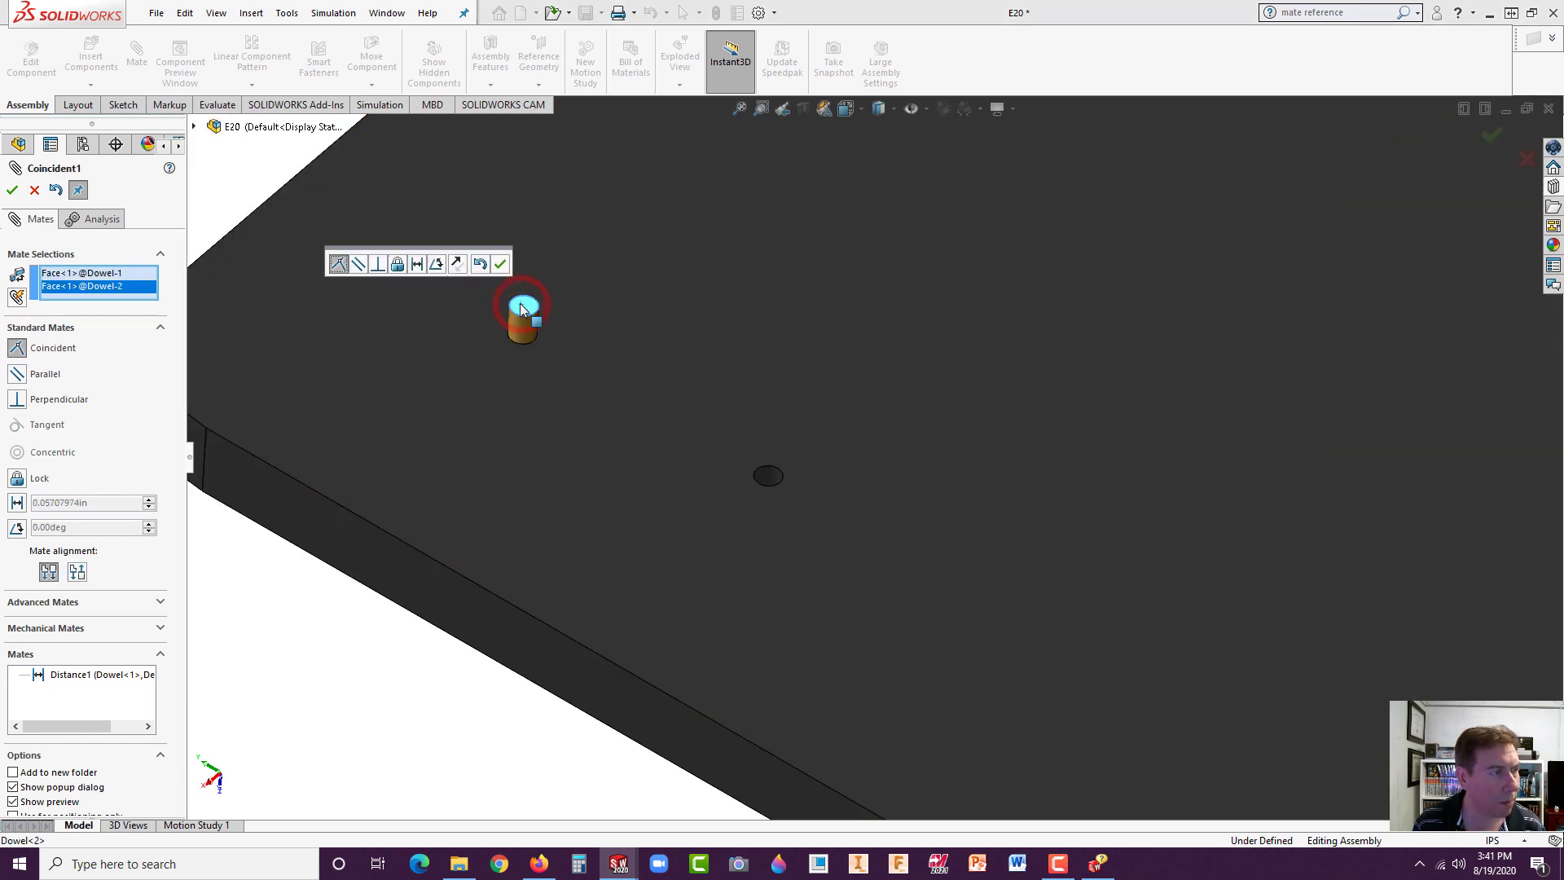
click(502, 264)
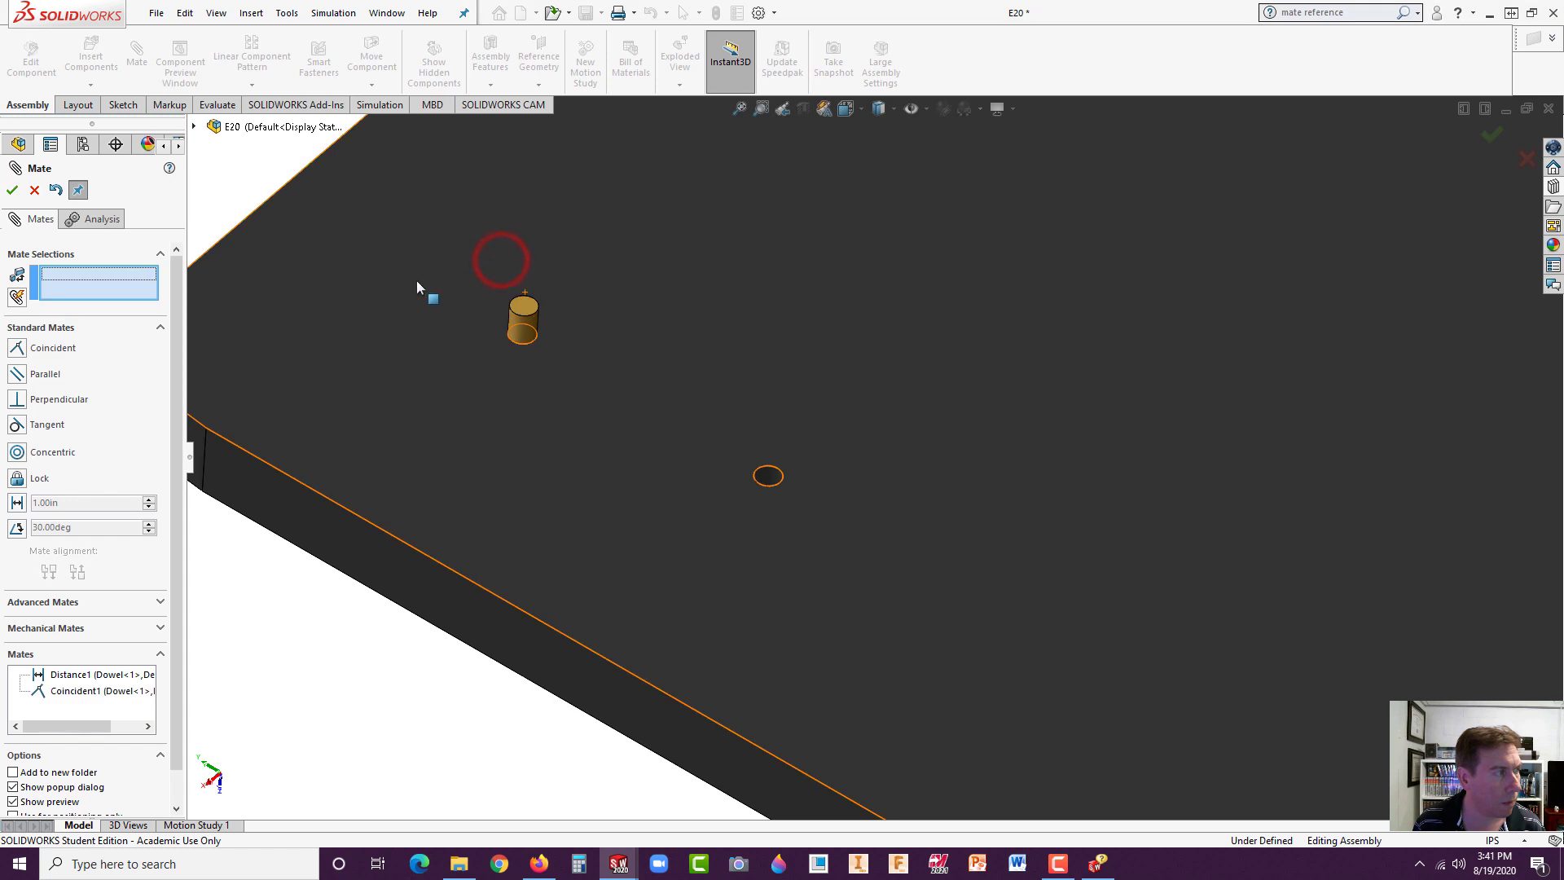
- Add a Coincident mate between the exposed end faces of the third and fourth dowels
click(527, 304)
scroll(587, 453, up, 5)
click(18, 348)
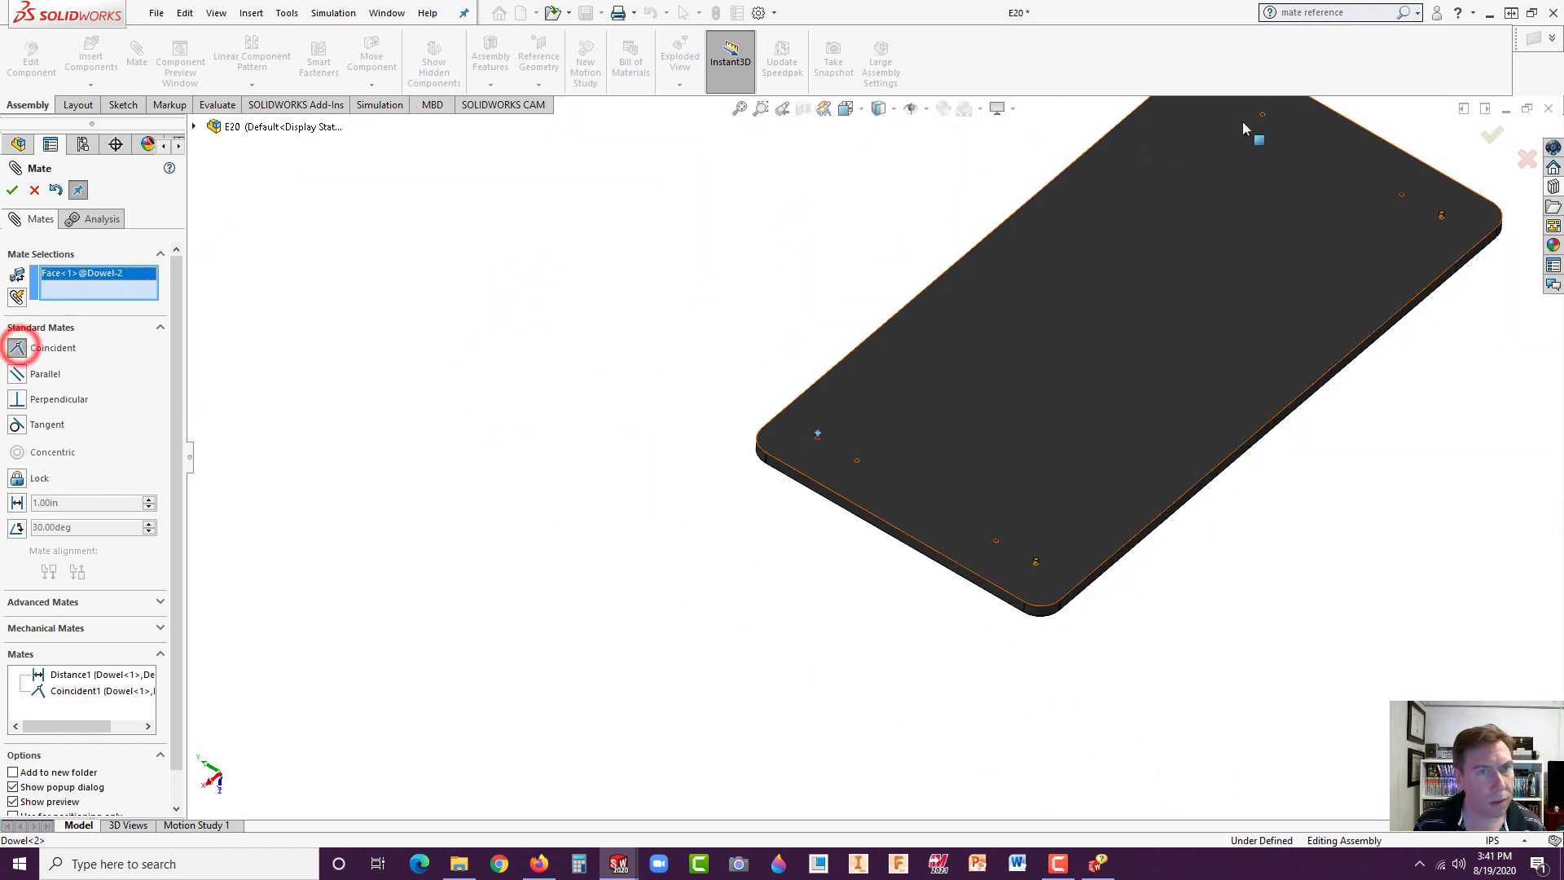
scroll(1454, 238, up, 3)
scroll(1190, 338, down, 10)
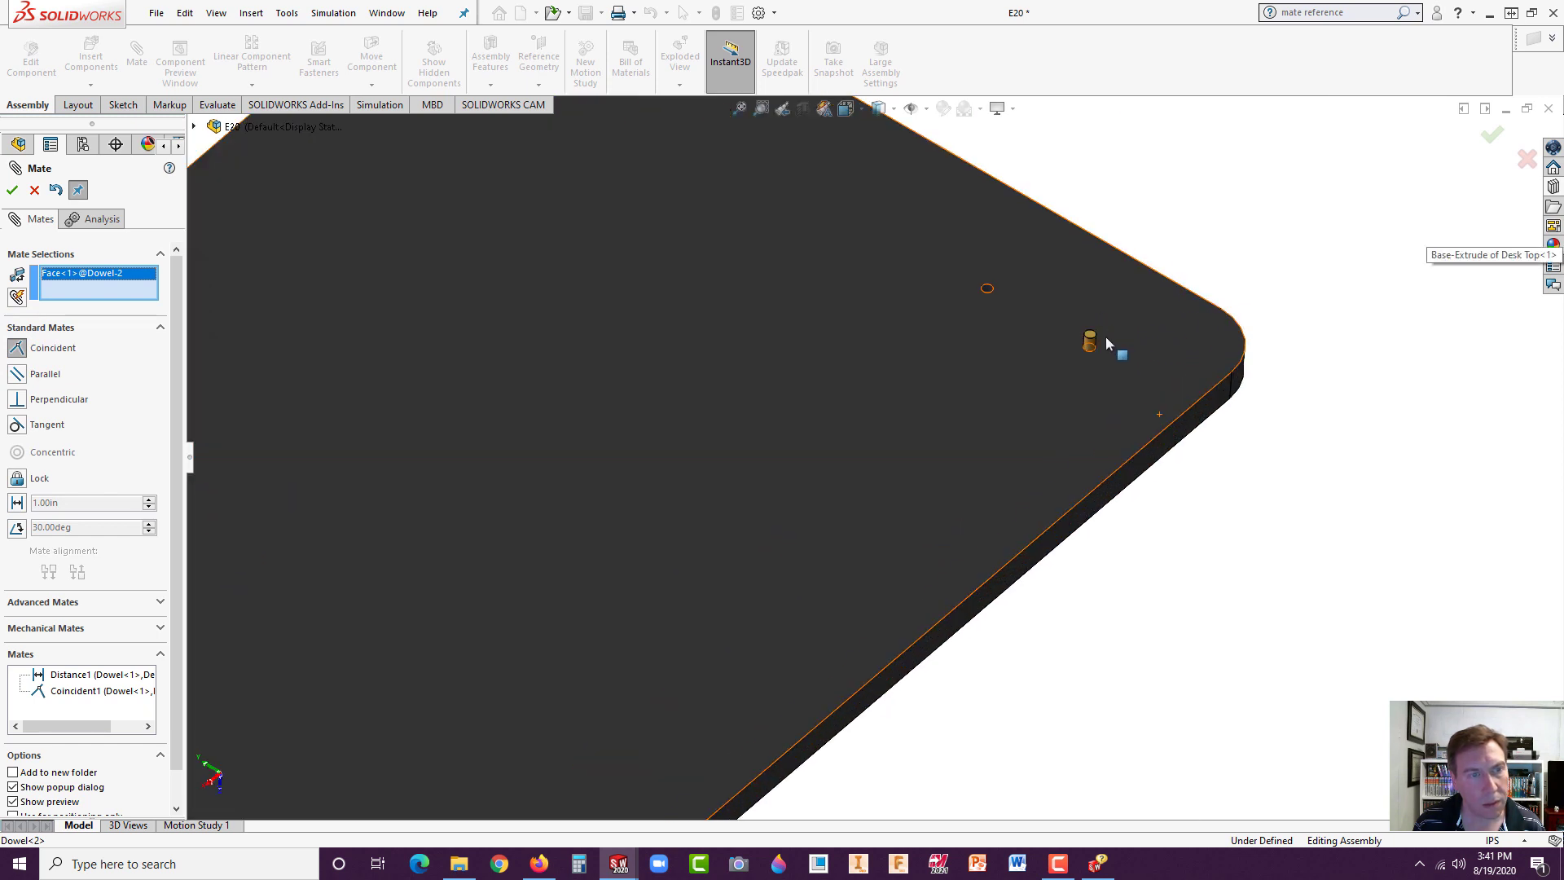
click(1025, 470)
scroll(922, 461, up, 5)
scroll(489, 245, down, 2)
scroll(485, 221, down, 2)
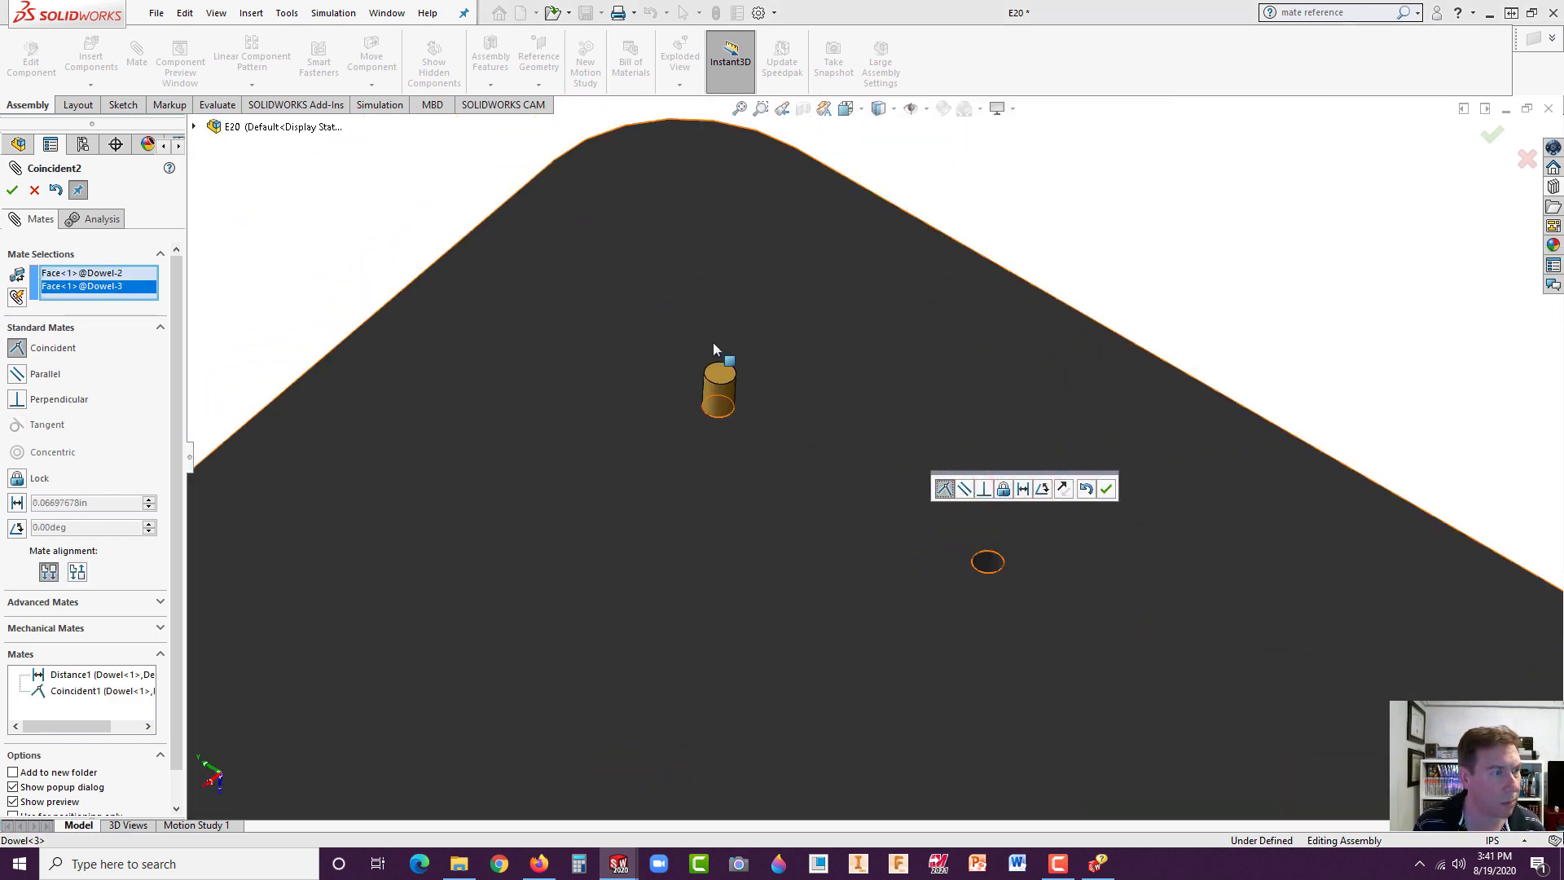
click(716, 373)
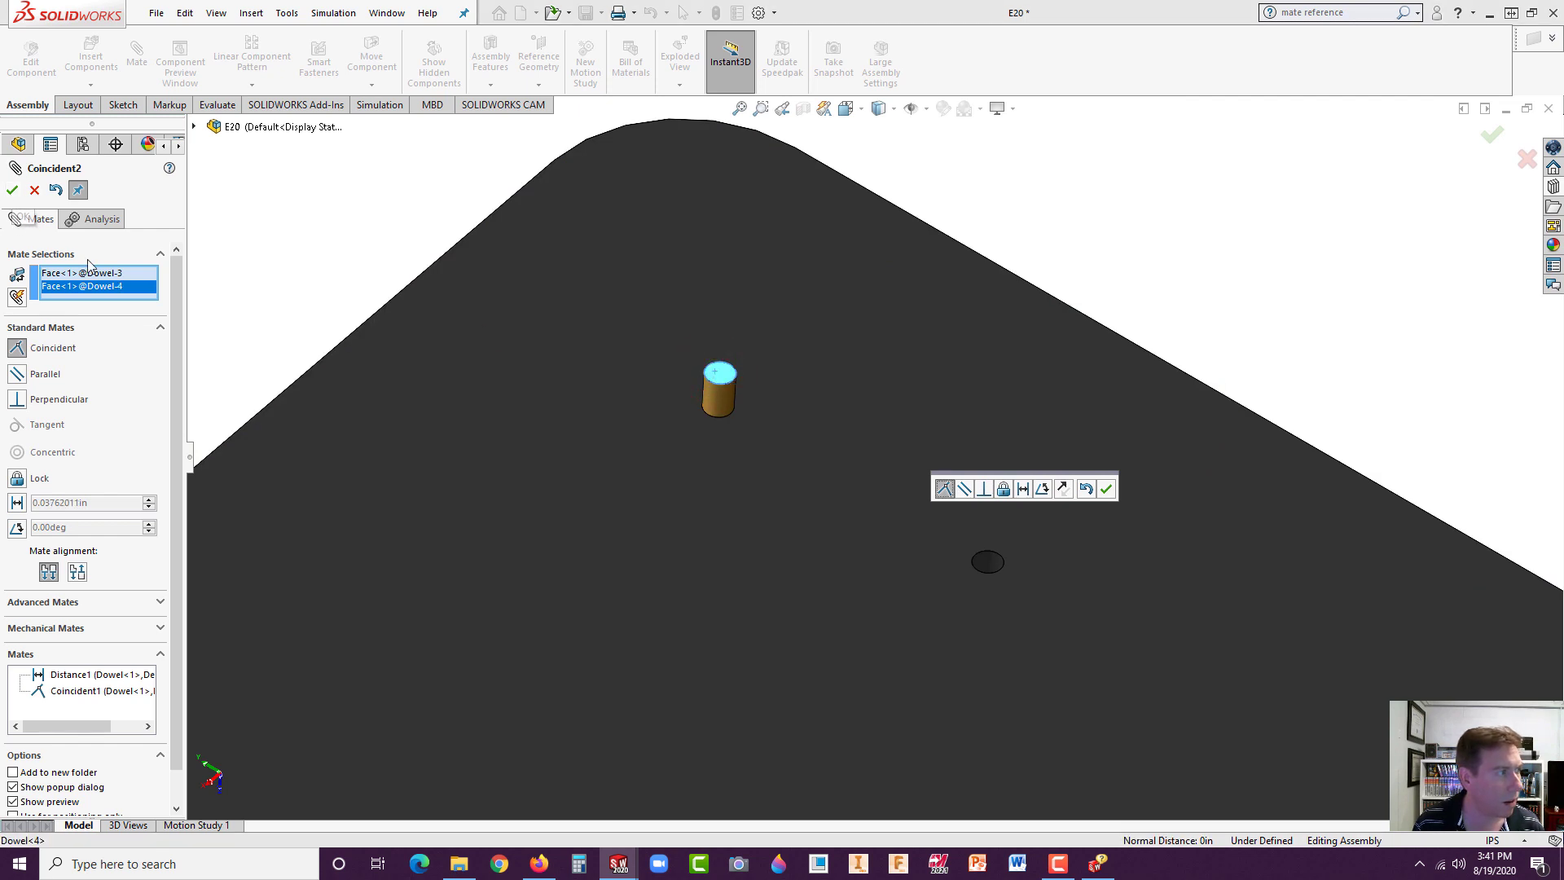
click(11, 191)
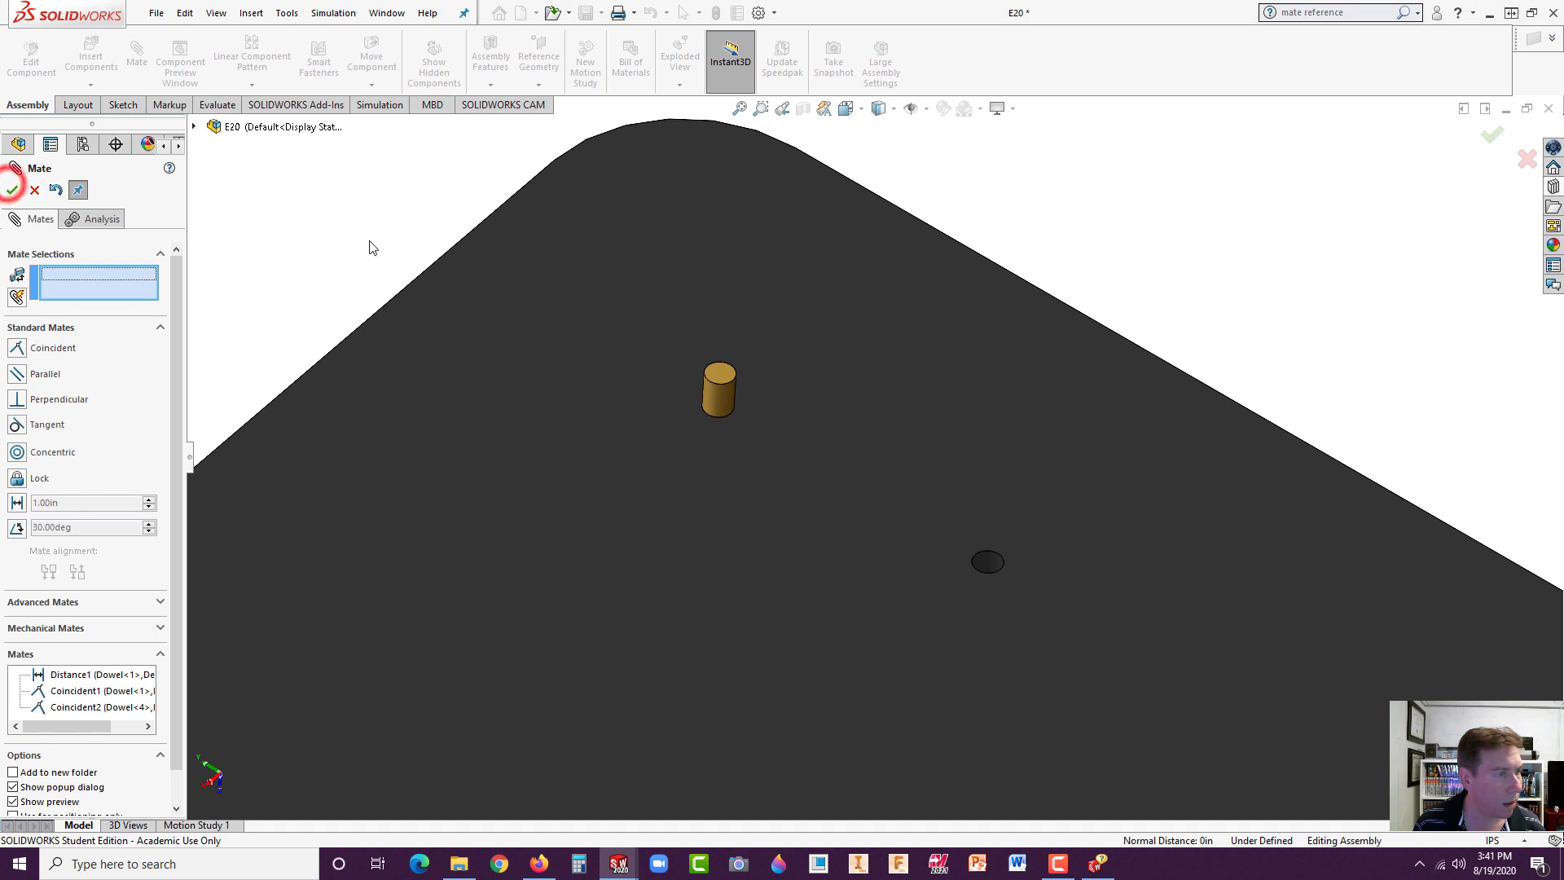
- Test the third dowel's freedom of movement by pulling it farther out of its hole along its axis
scroll(670, 322, up, 5)
scroll(1051, 577, down, 3)
scroll(1059, 577, down, 3)
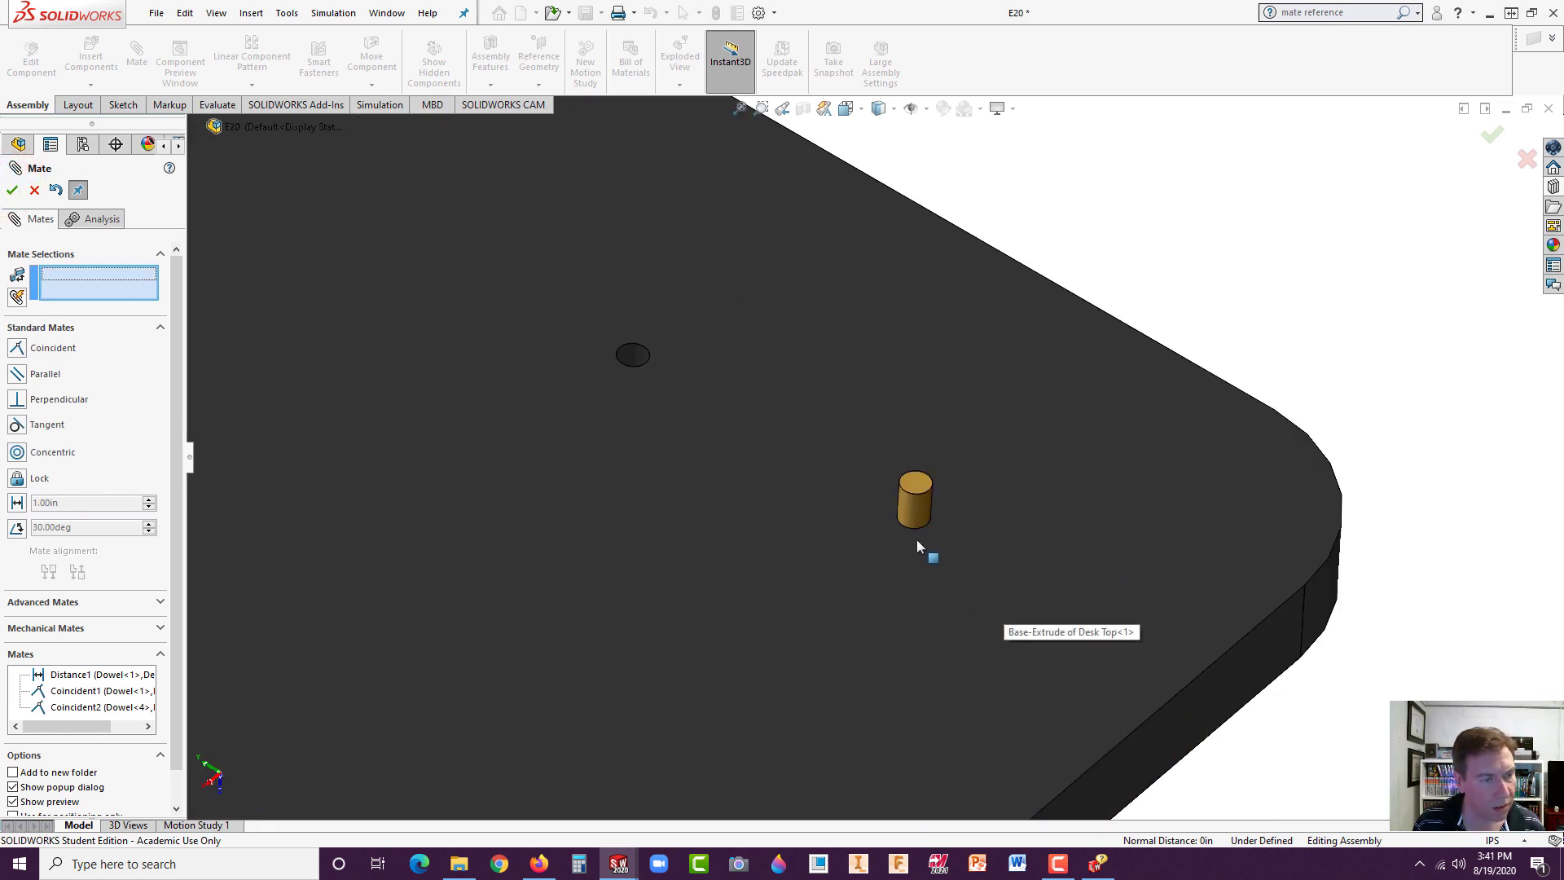
drag(914, 498, 910, 479)
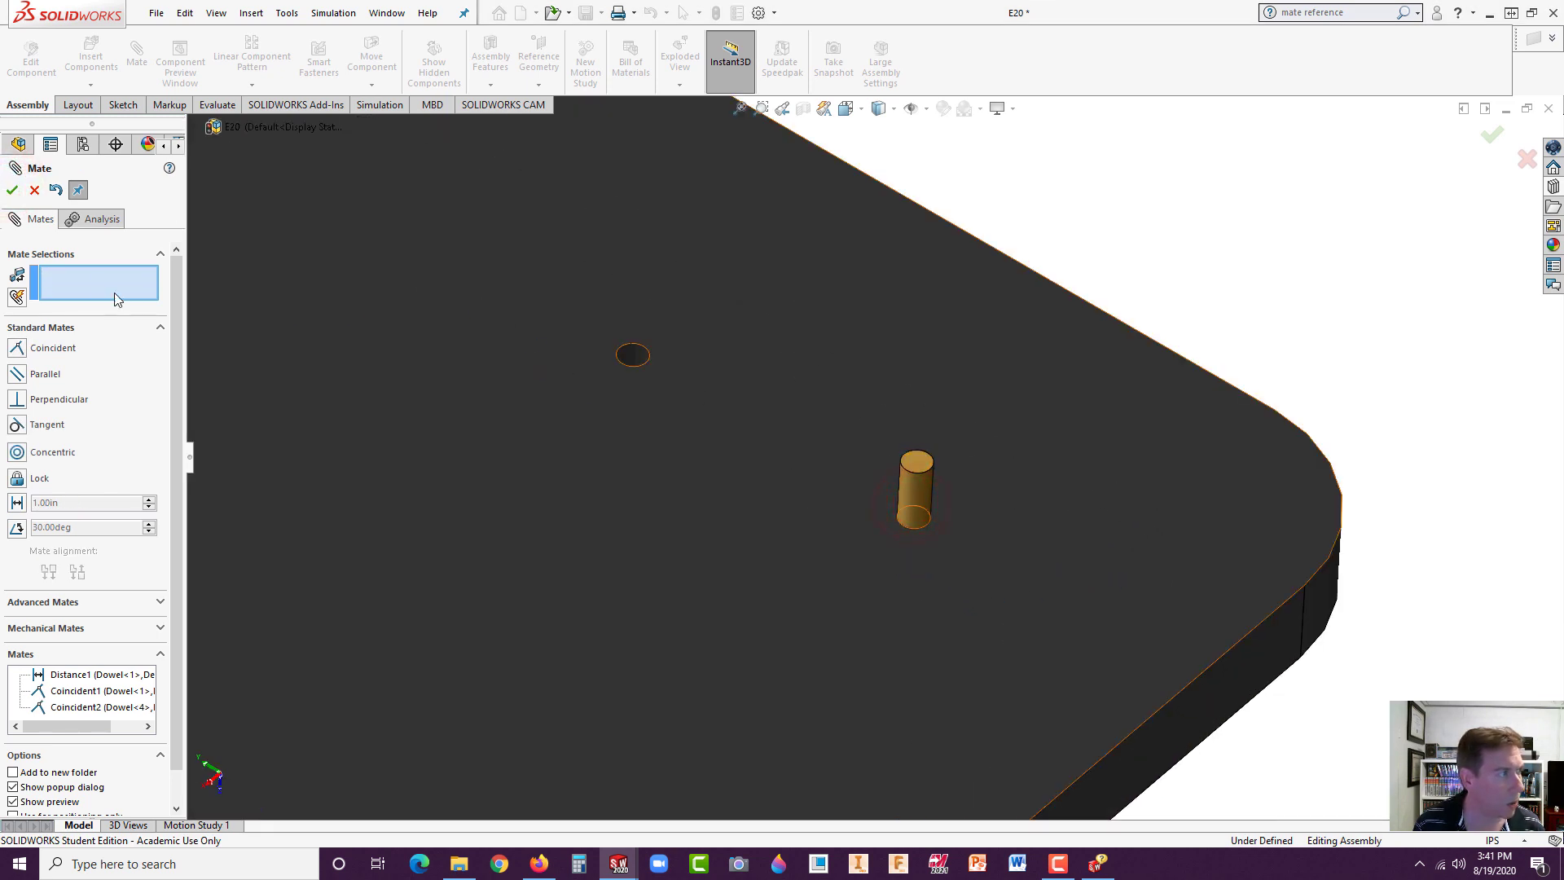
- Add another Coincident mate, again selecting the exposed end faces of the third and fourth dowels
click(91, 279)
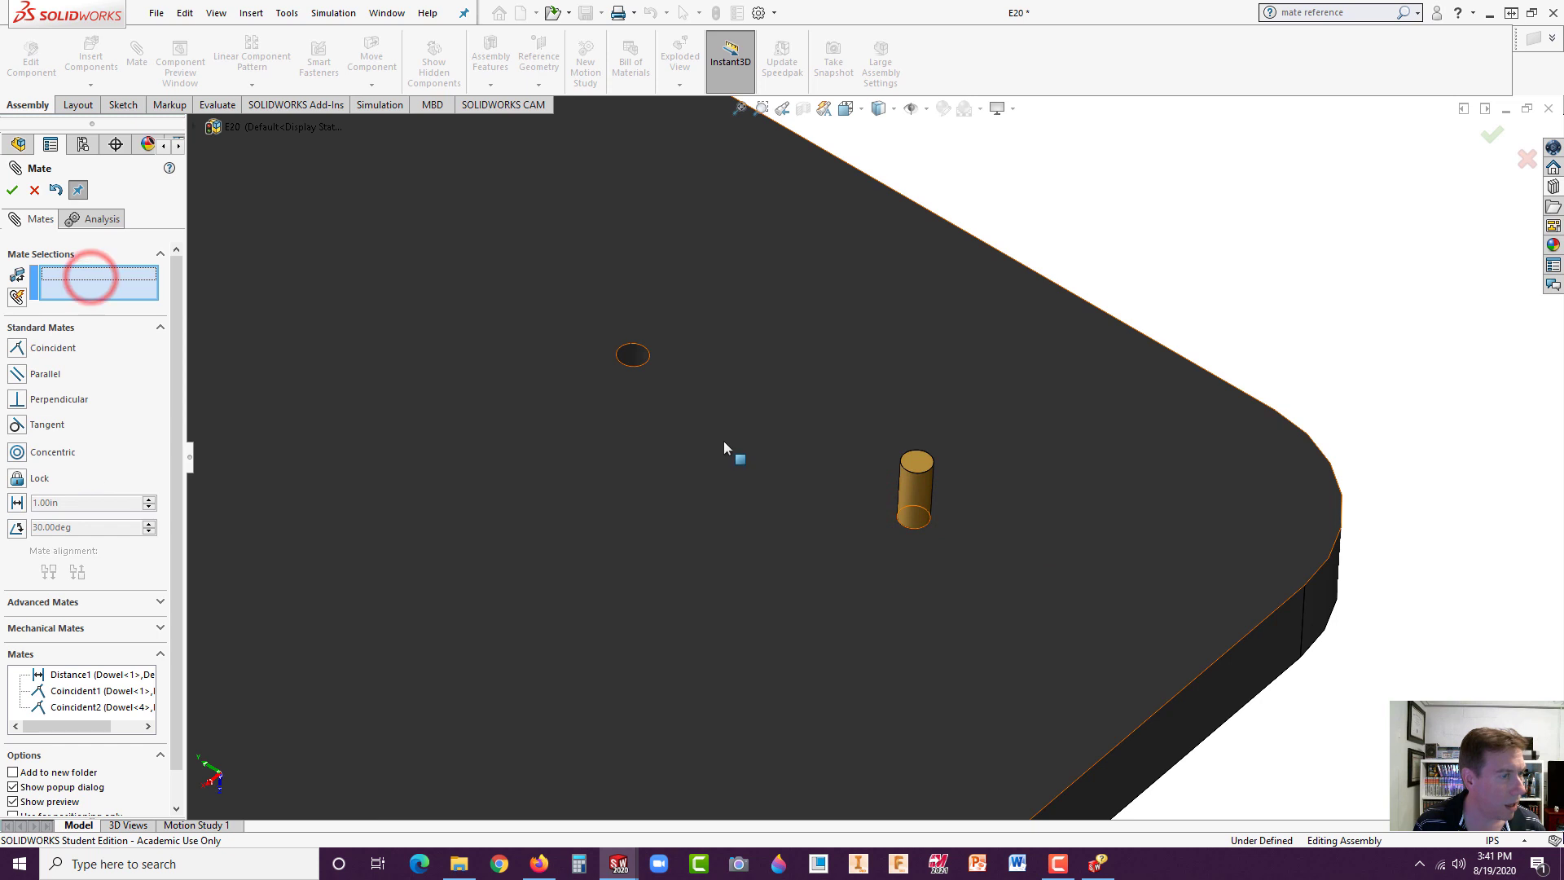
click(920, 468)
middle_drag(817, 516, 745, 446)
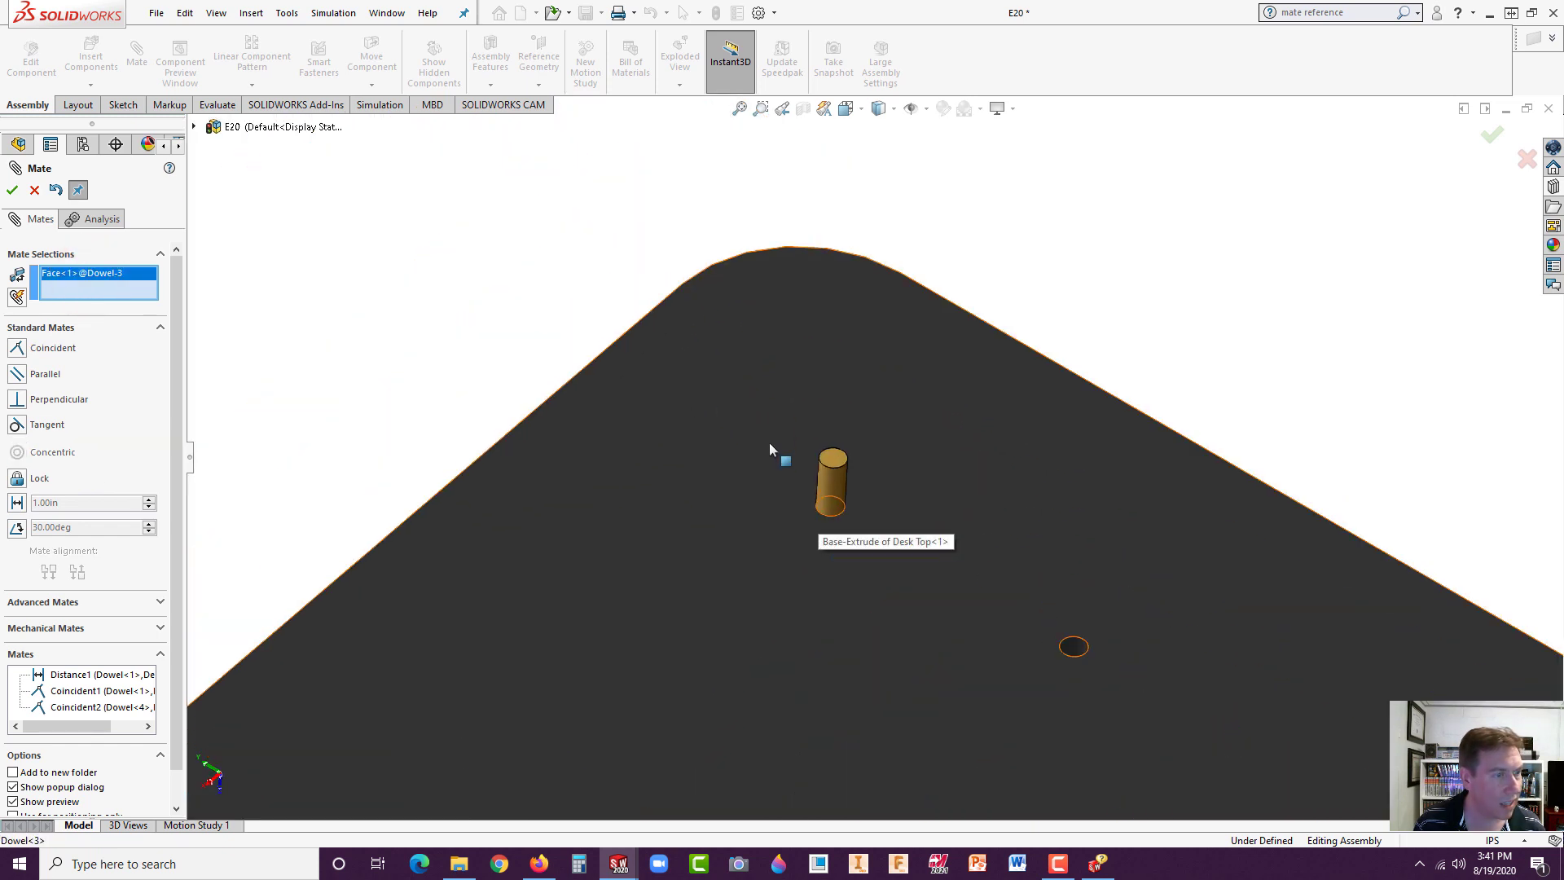
click(836, 460)
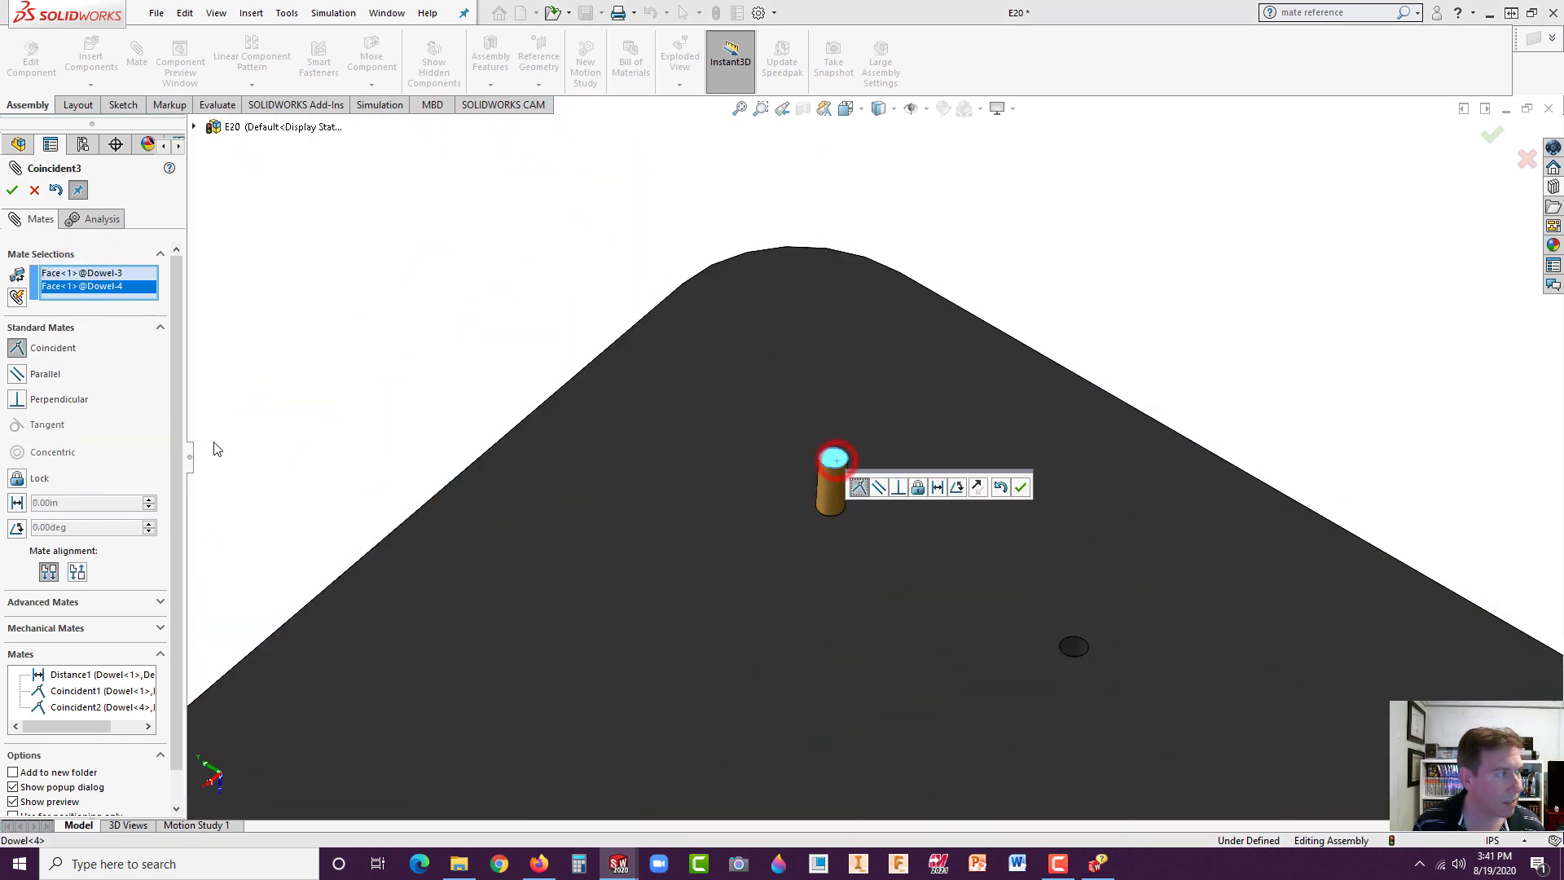
click(21, 350)
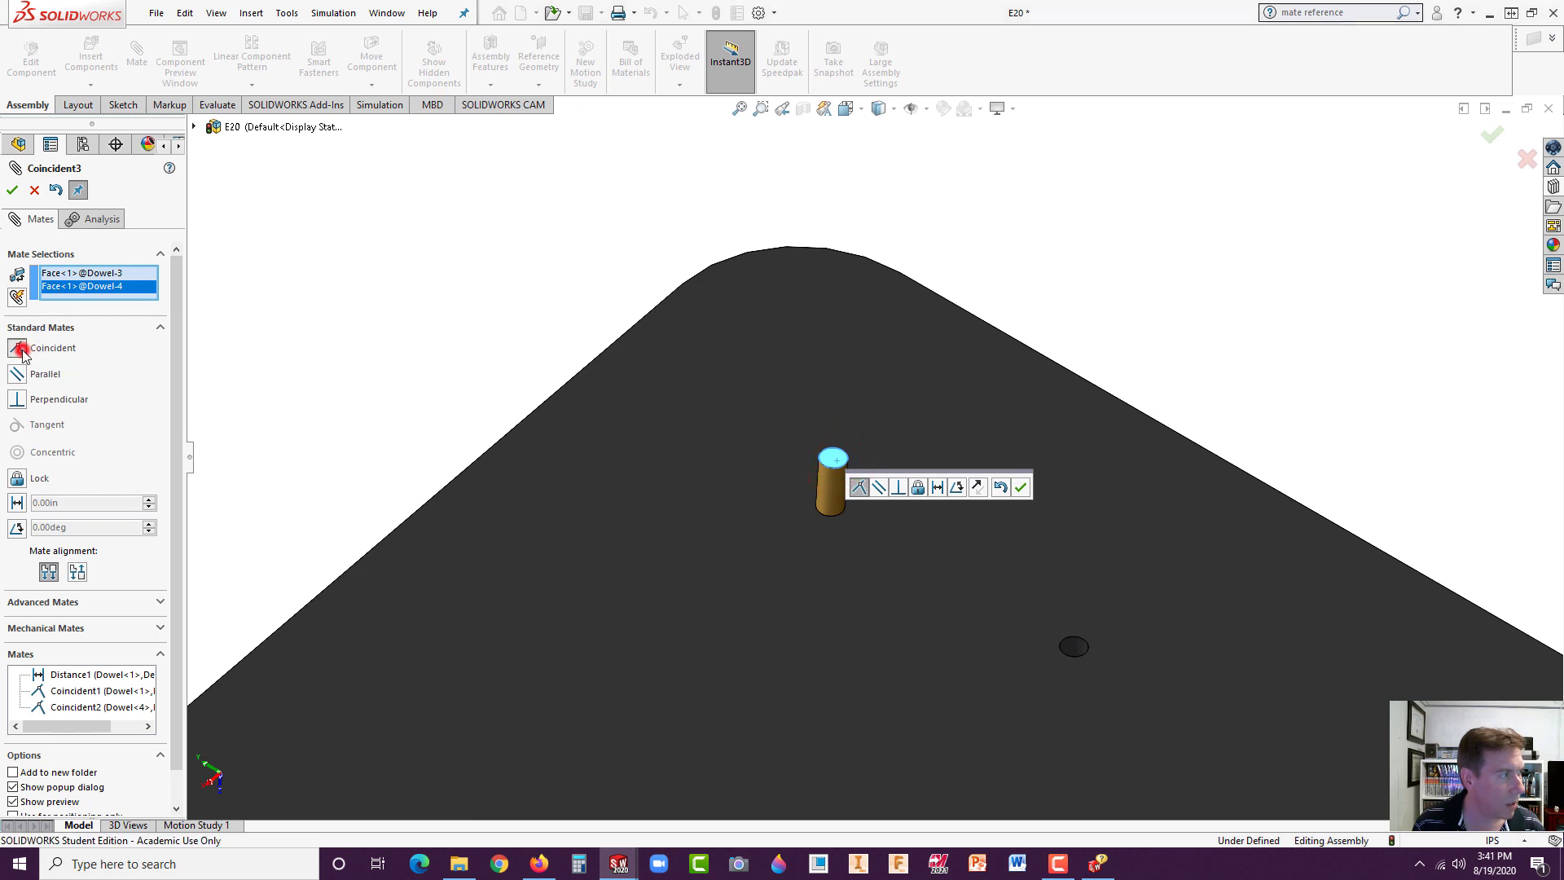
click(13, 190)
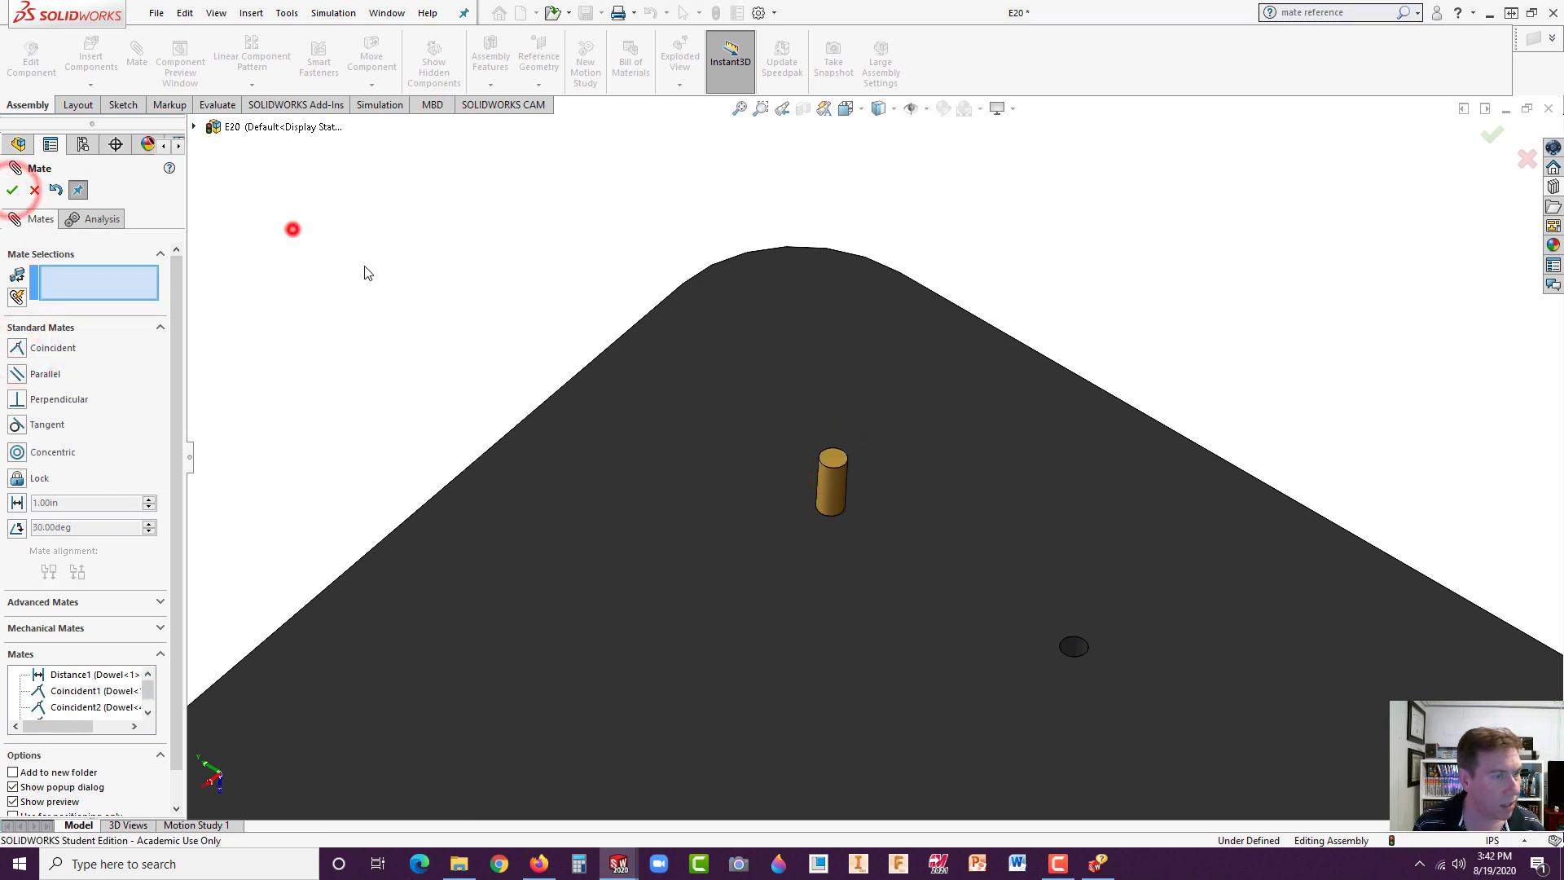
- Add a Coincident mate between the exposed end faces of the fourth and first dowels and close the Mate command
drag(293, 229, 775, 480)
click(854, 471)
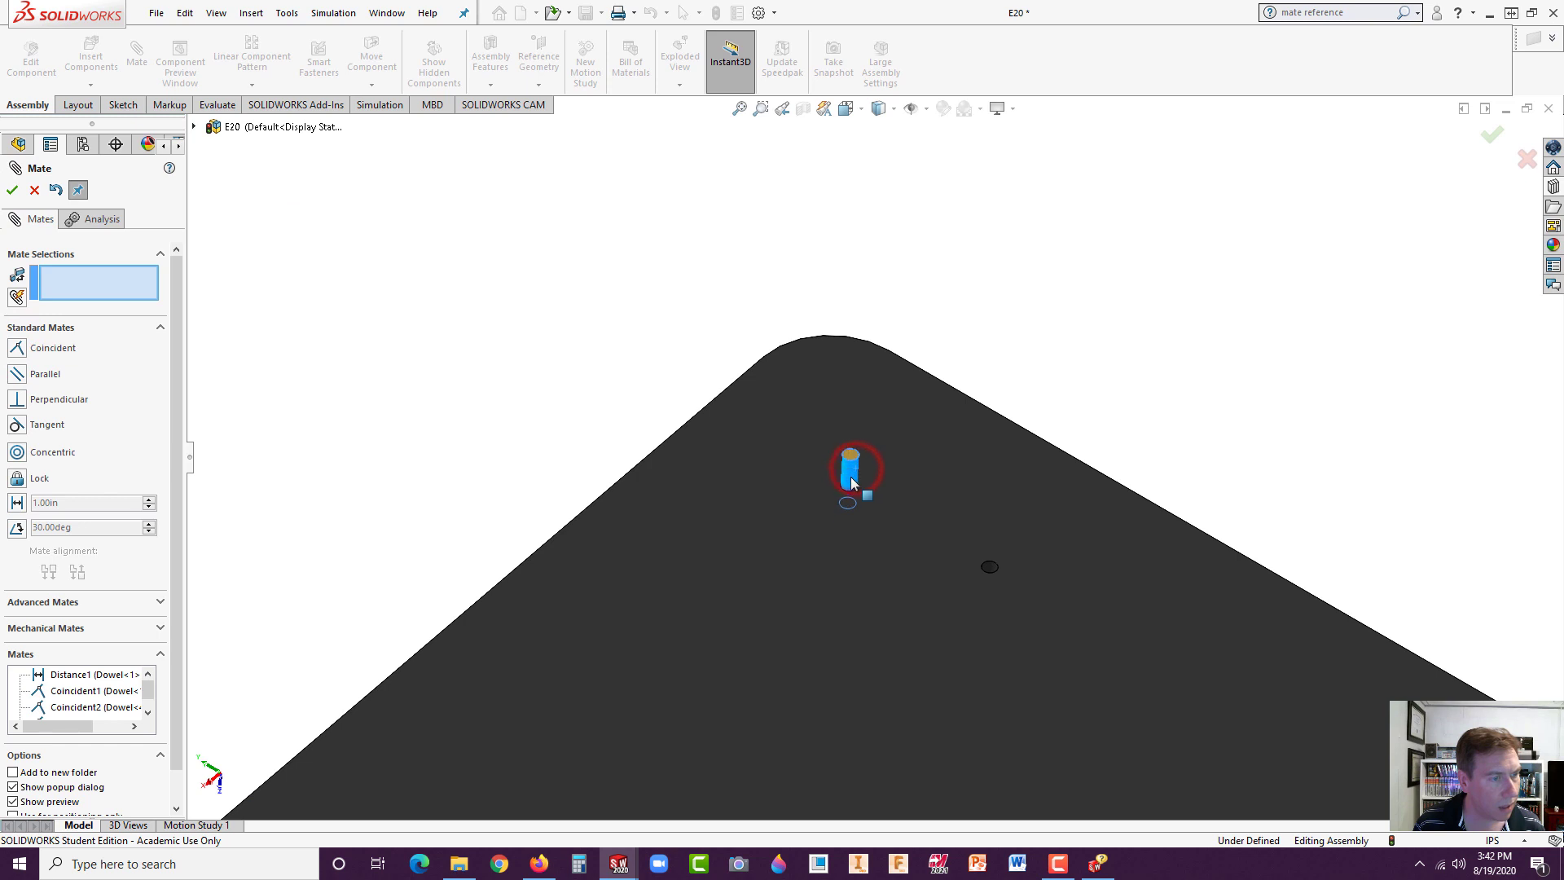
middle_click(569, 379)
middle_click(569, 378)
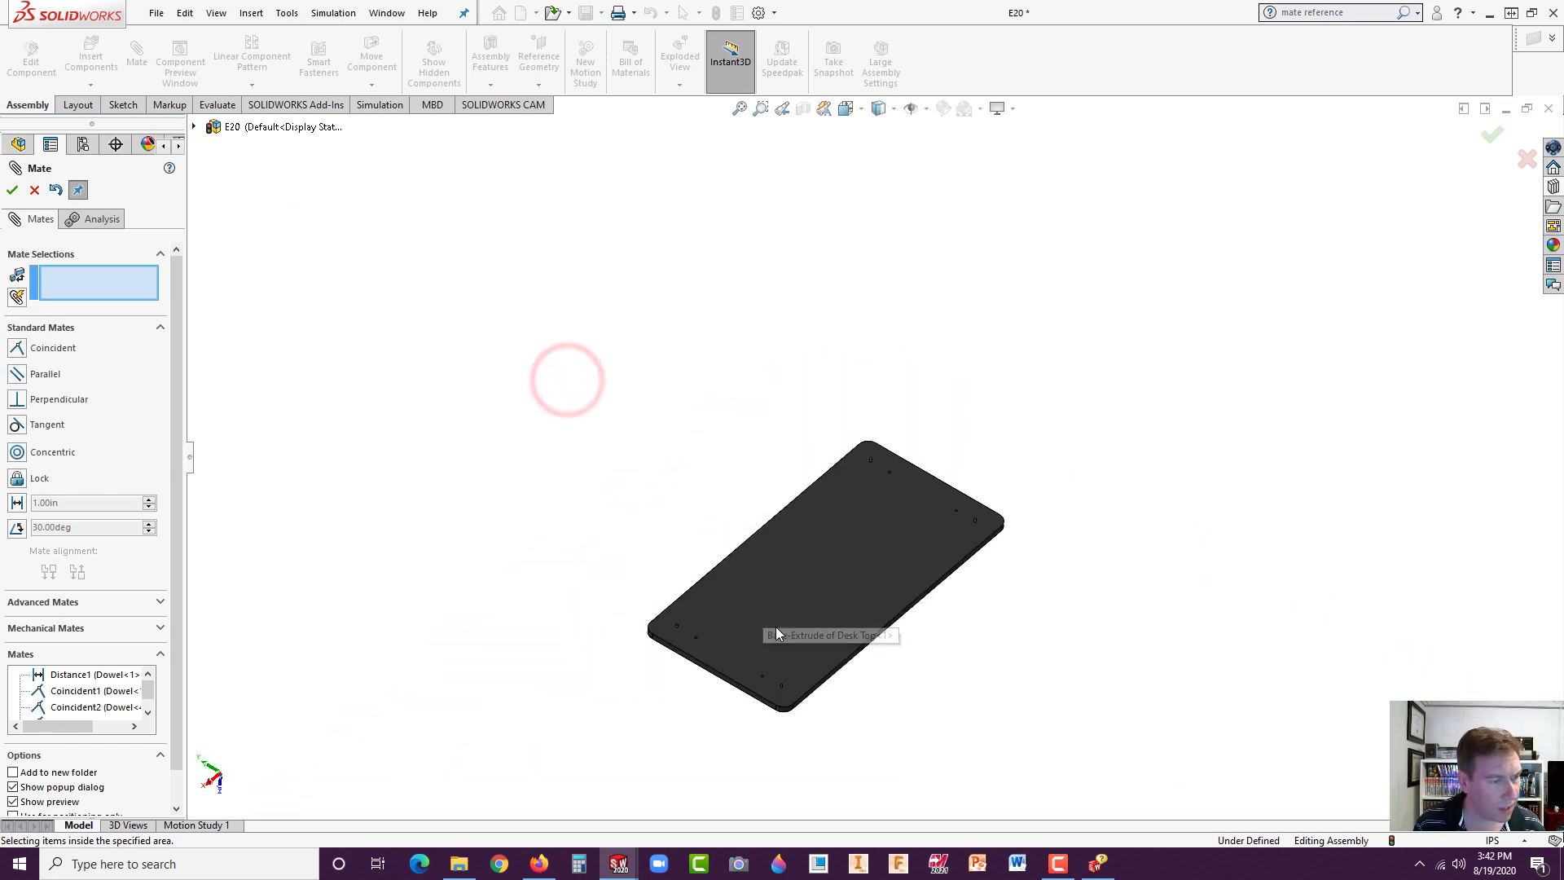
scroll(750, 635, down, 10)
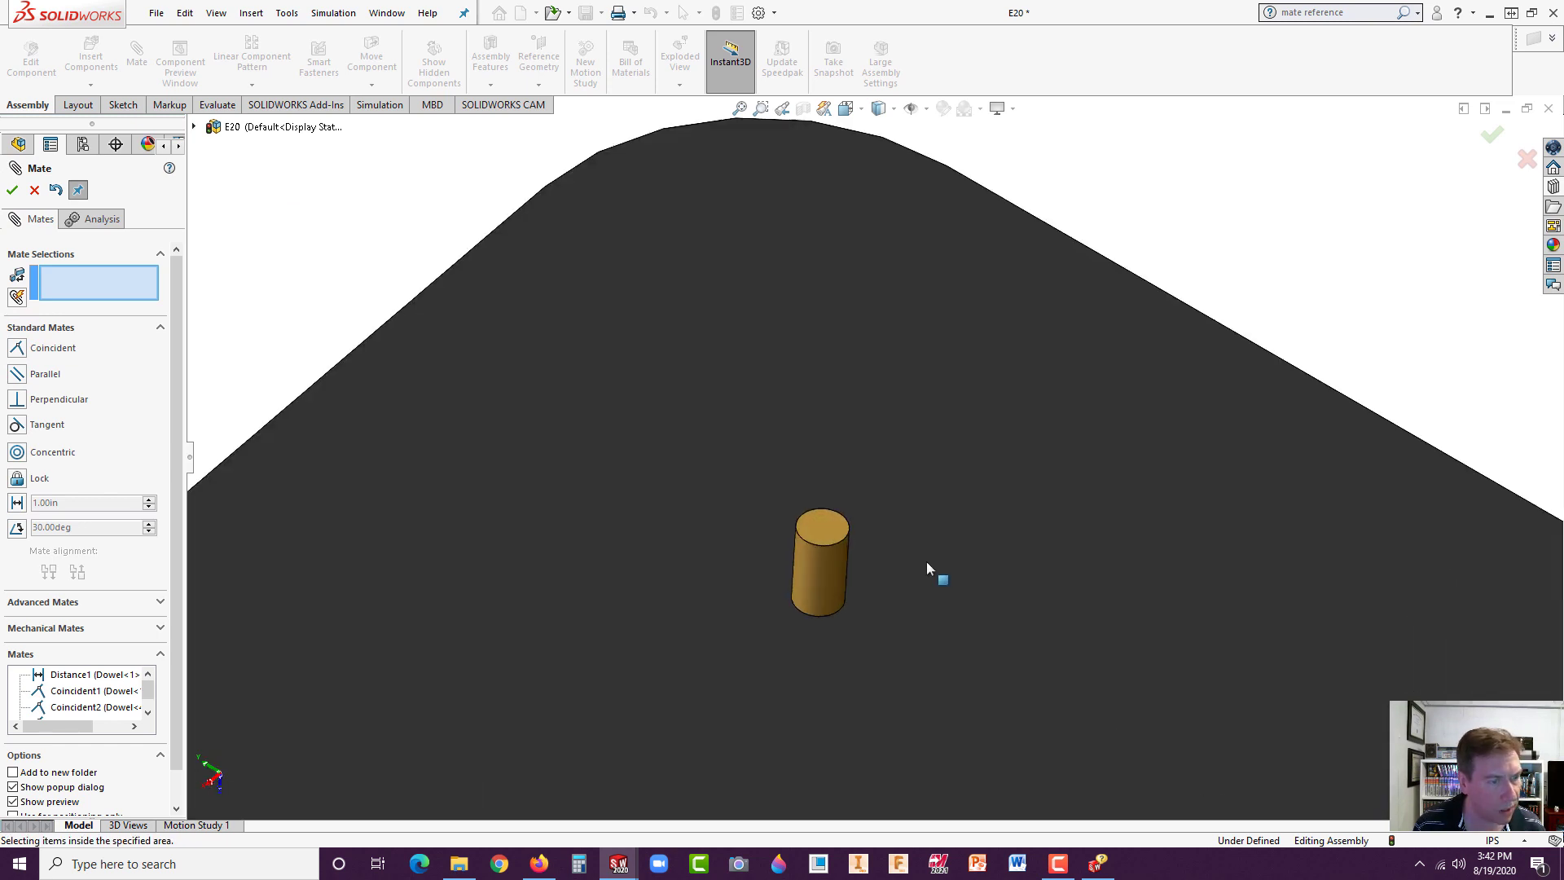
click(821, 517)
scroll(887, 554, up, 10)
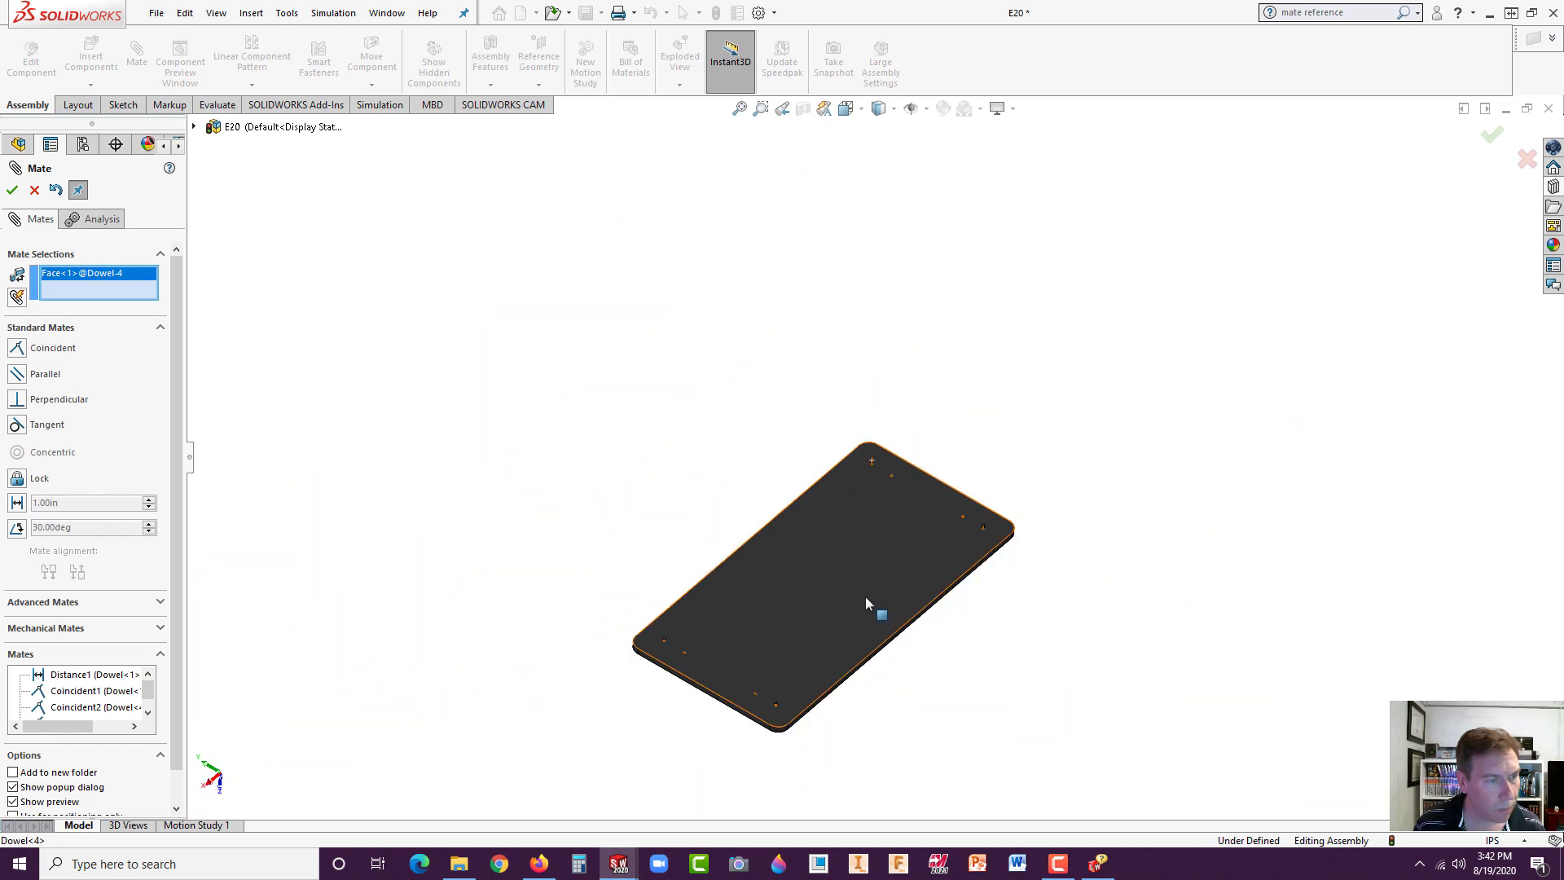
scroll(768, 692, down, 5)
scroll(854, 447, down, 6)
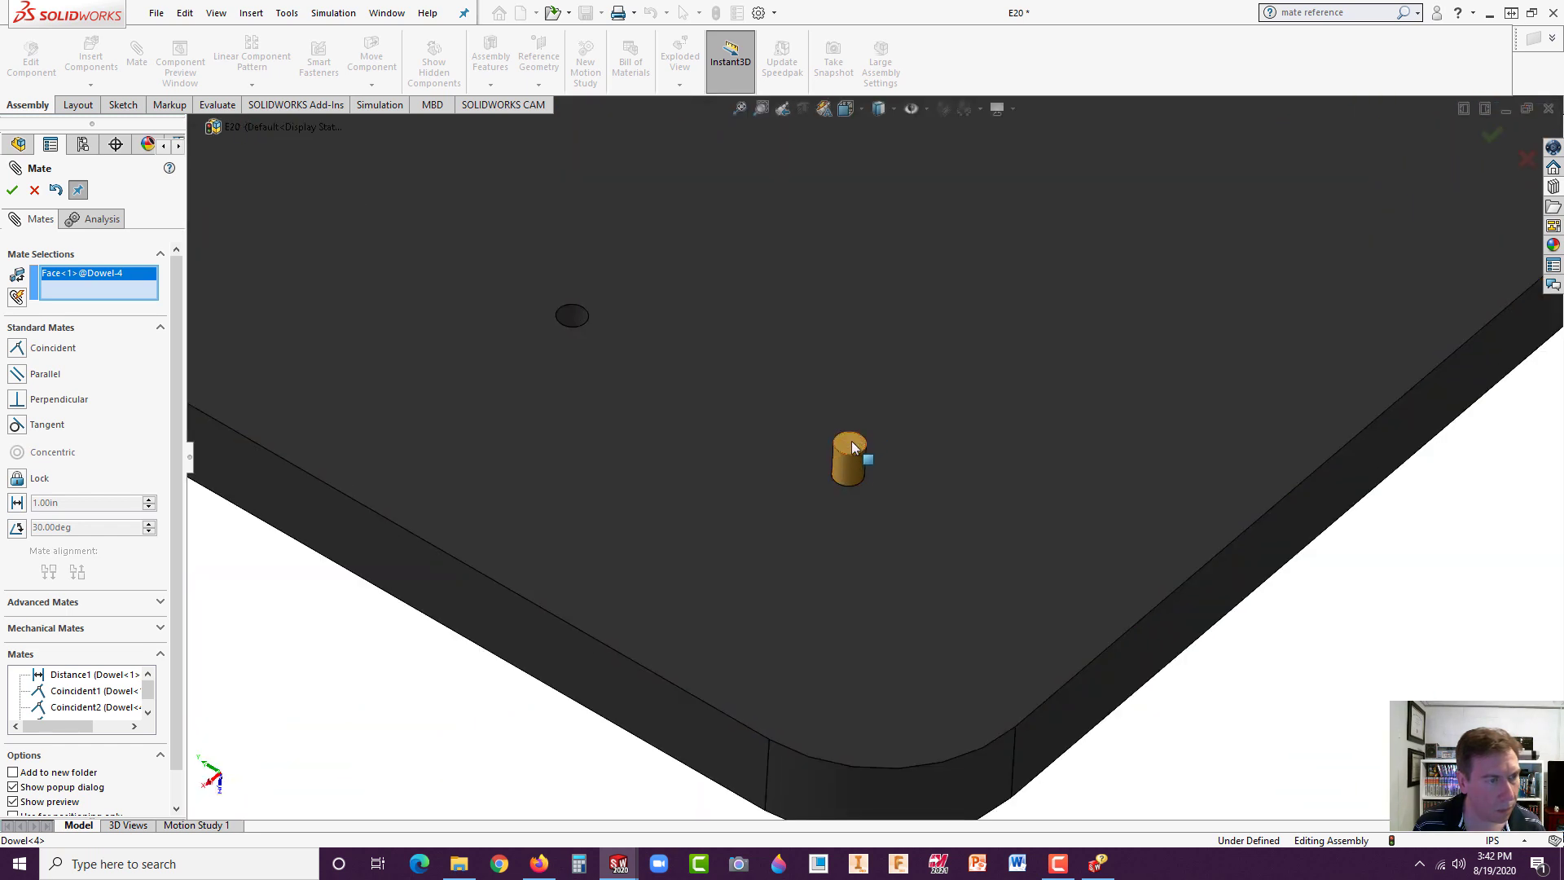
click(852, 445)
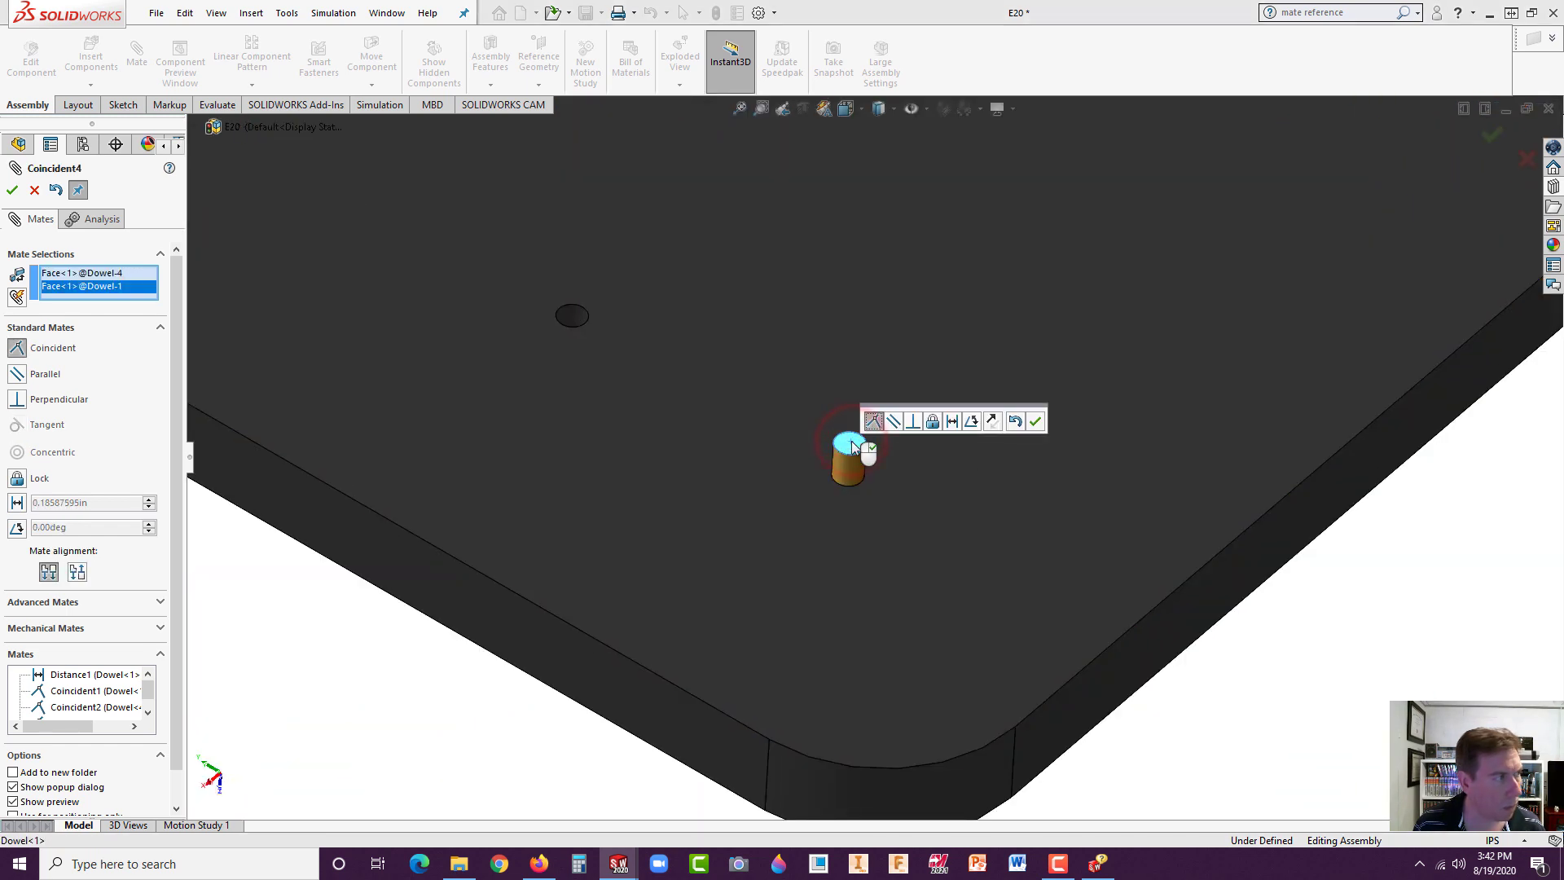
click(13, 190)
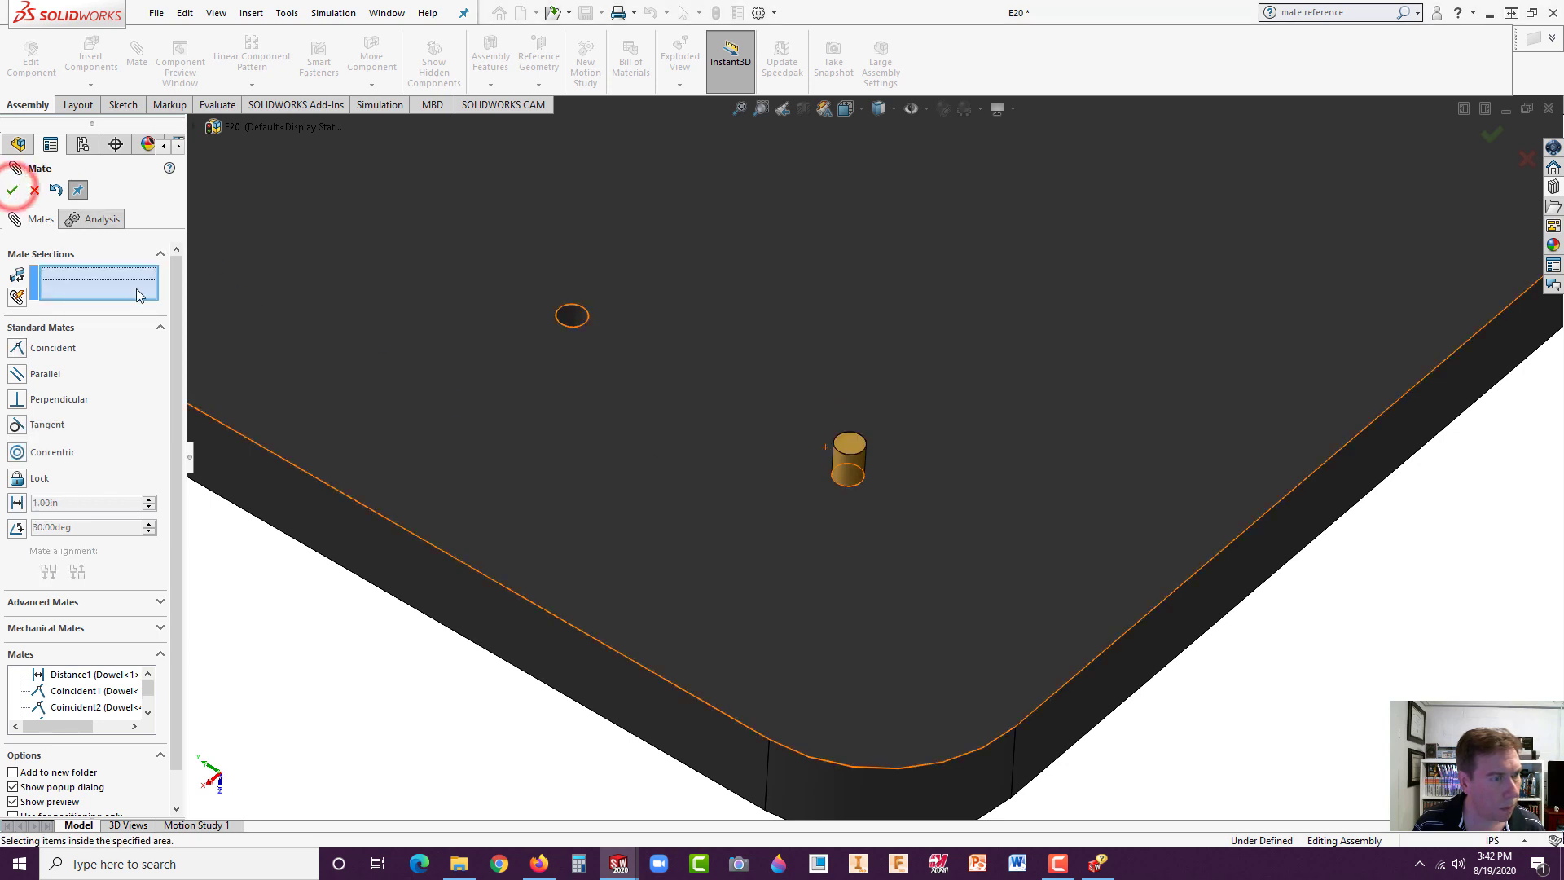
scroll(628, 481, up, 10)
key(f)
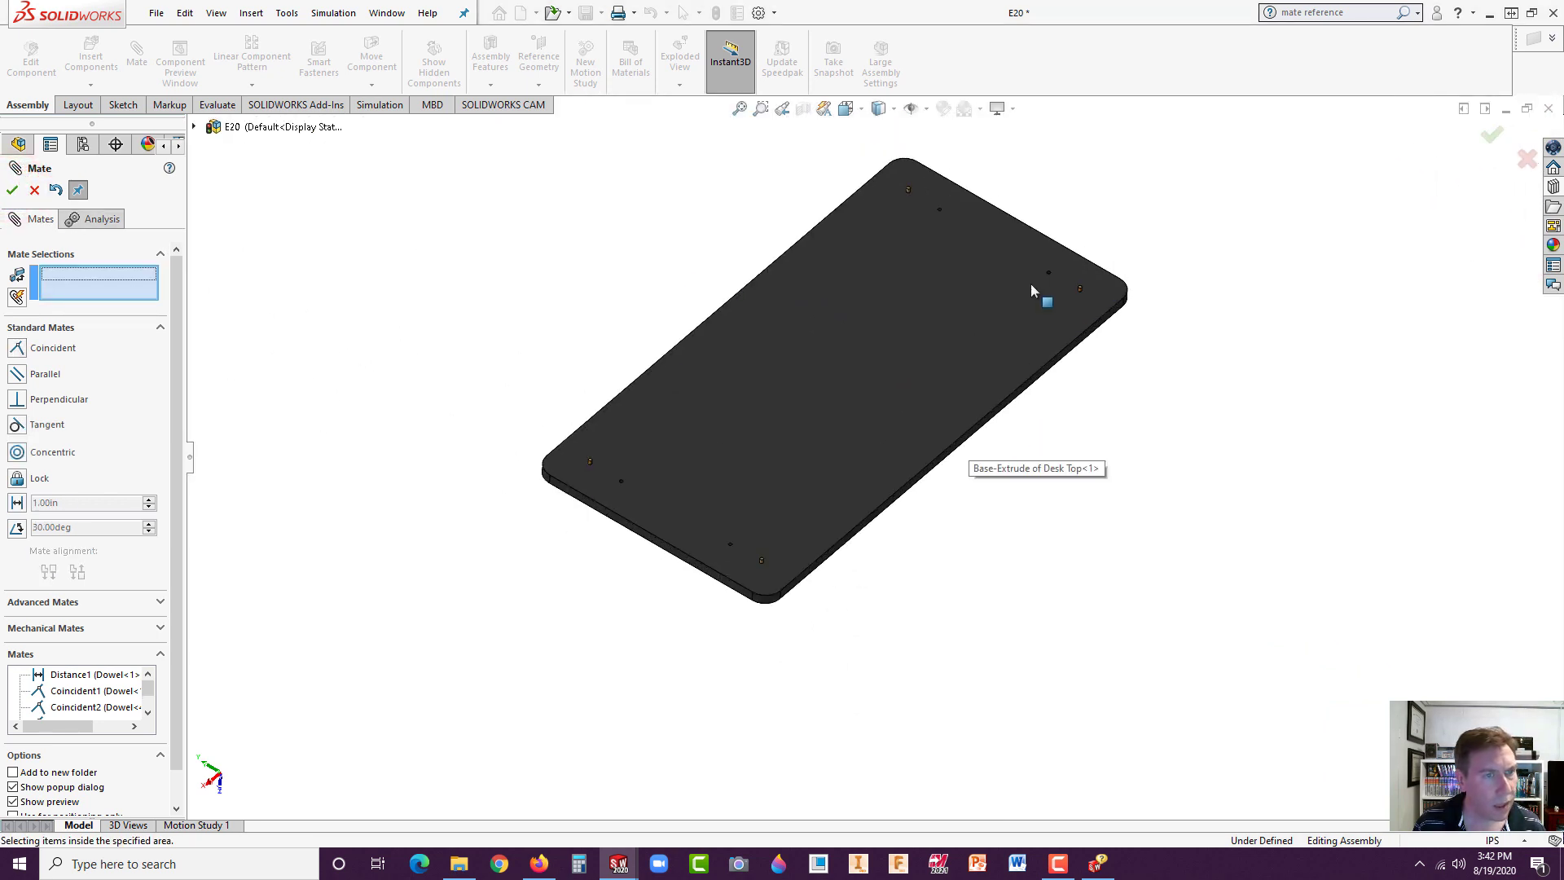
click(12, 190)
click(523, 332)
- Show the contents of the Bolts folder in the DESK PARTS library and examine an empty hole in the desk top
scroll(524, 331, up, 3)
scroll(862, 361, down, 4)
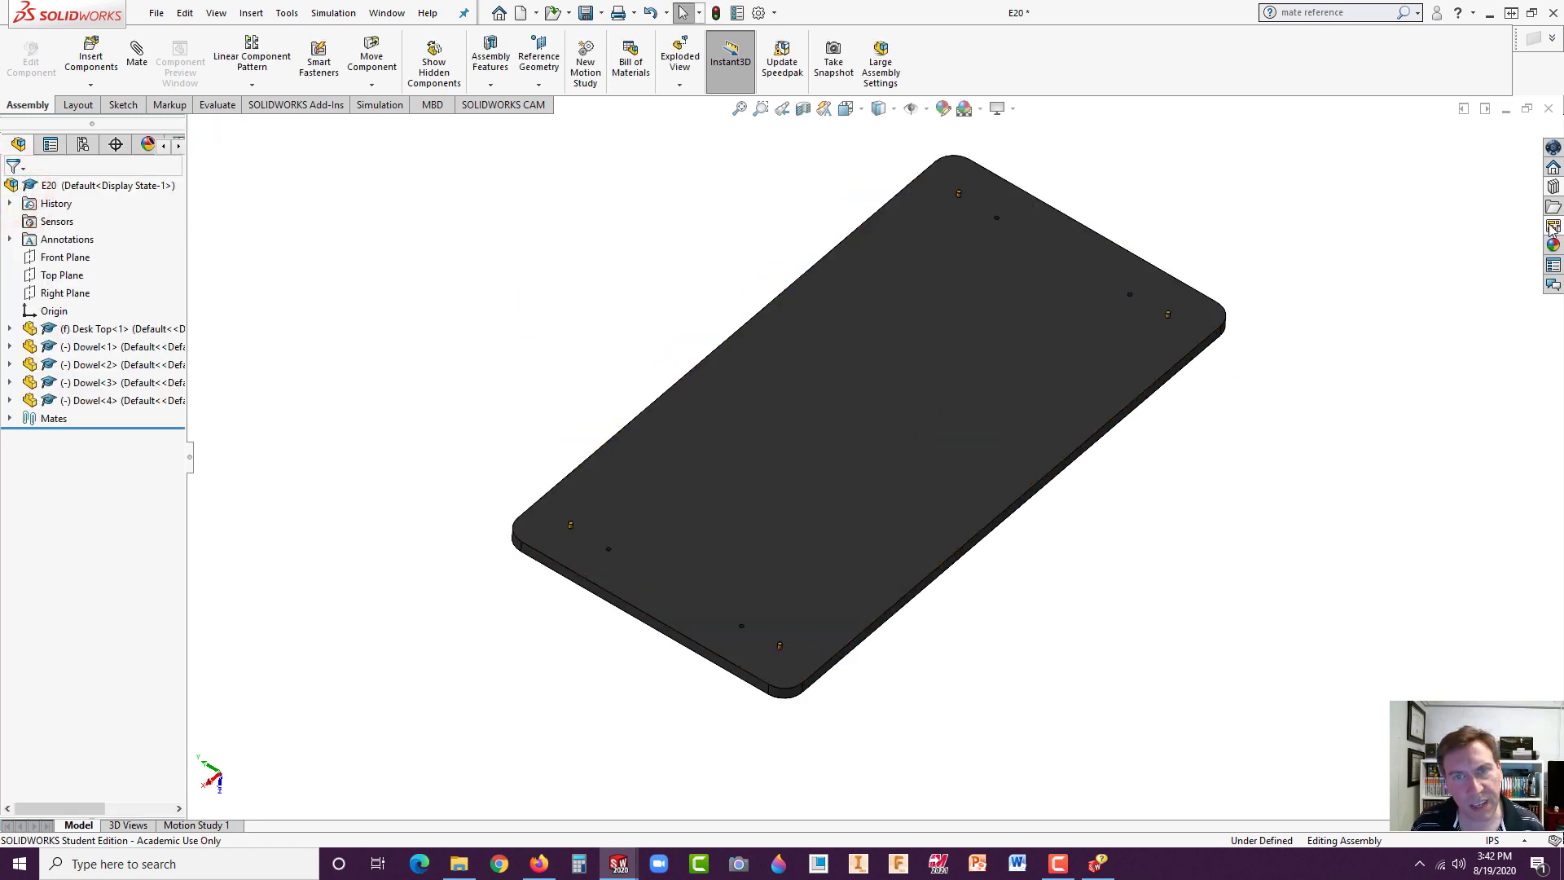
click(1553, 187)
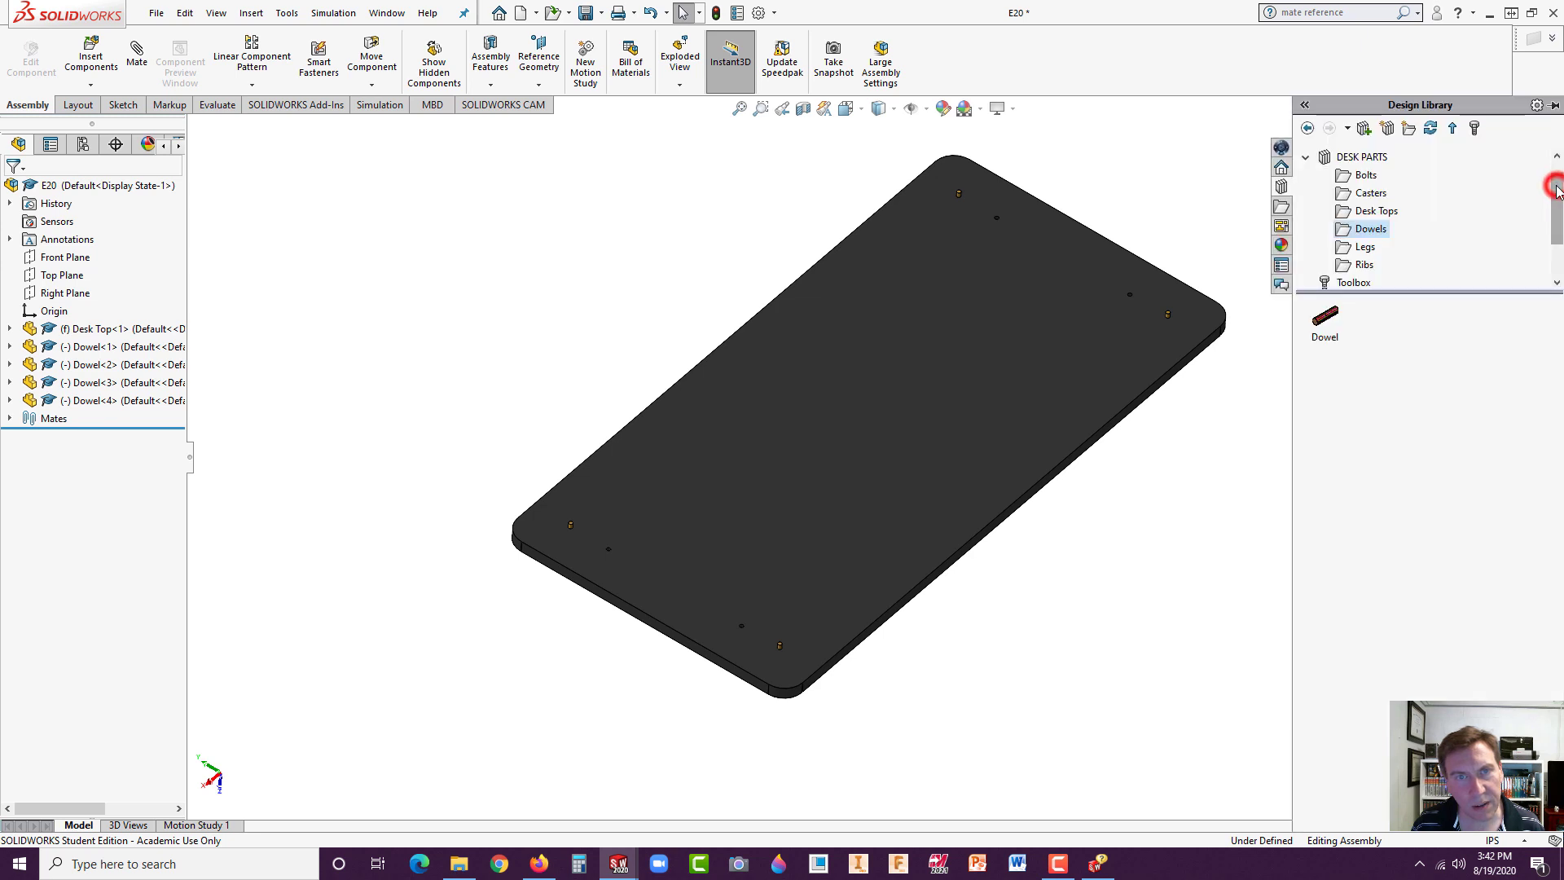
click(1345, 180)
drag(1324, 316, 1556, 205)
scroll(815, 521, down, 10)
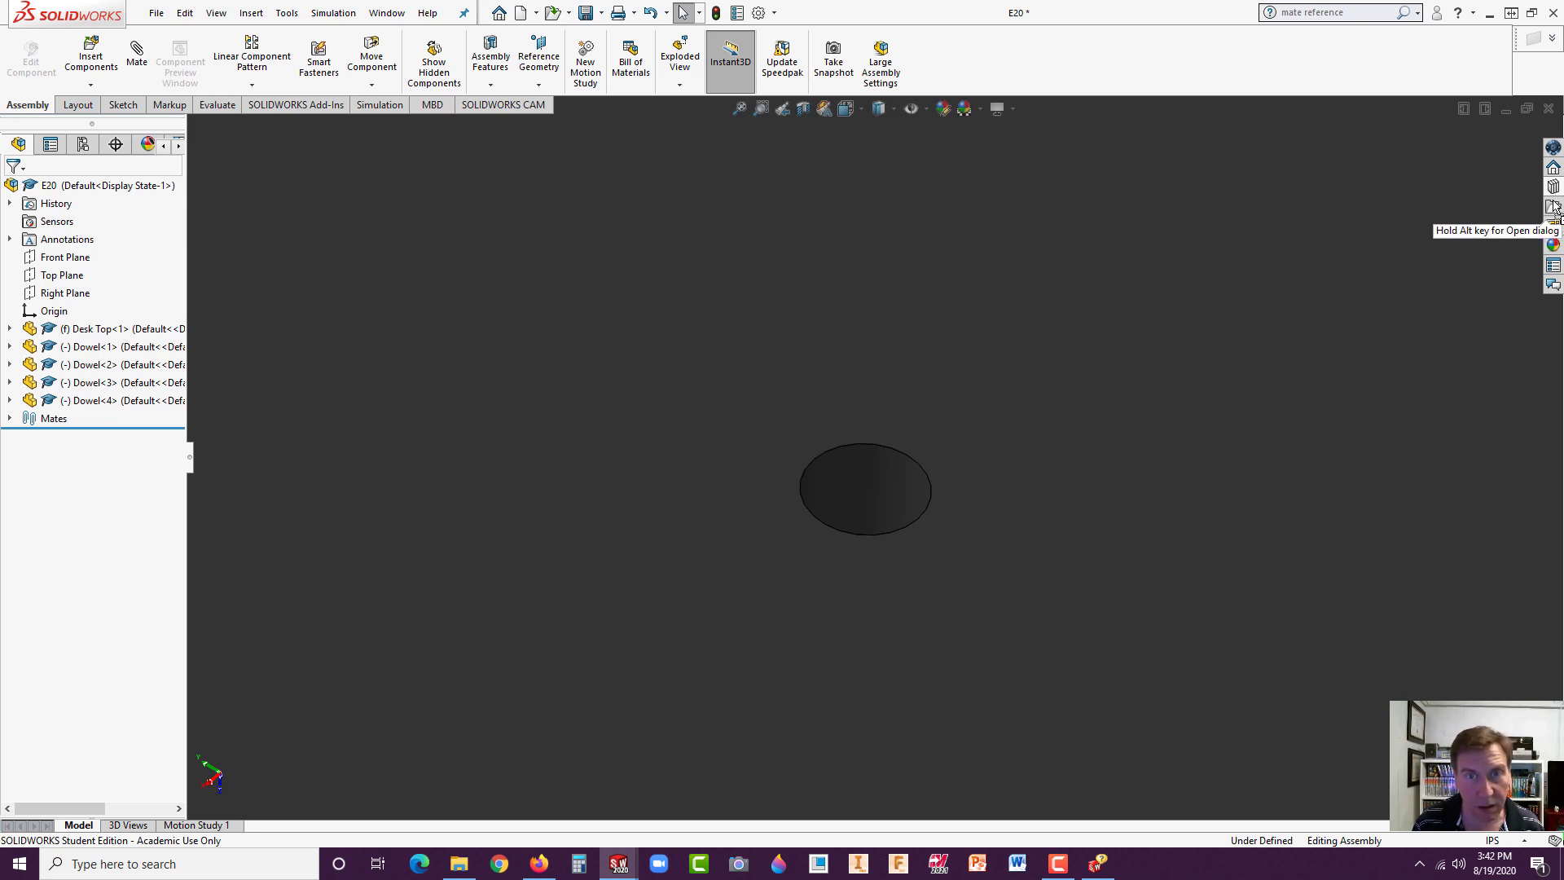
- Switch to the Fastening Bolt part window and examine the bolt's threaded body, shank and slotted head
key(ctrl+Tab)
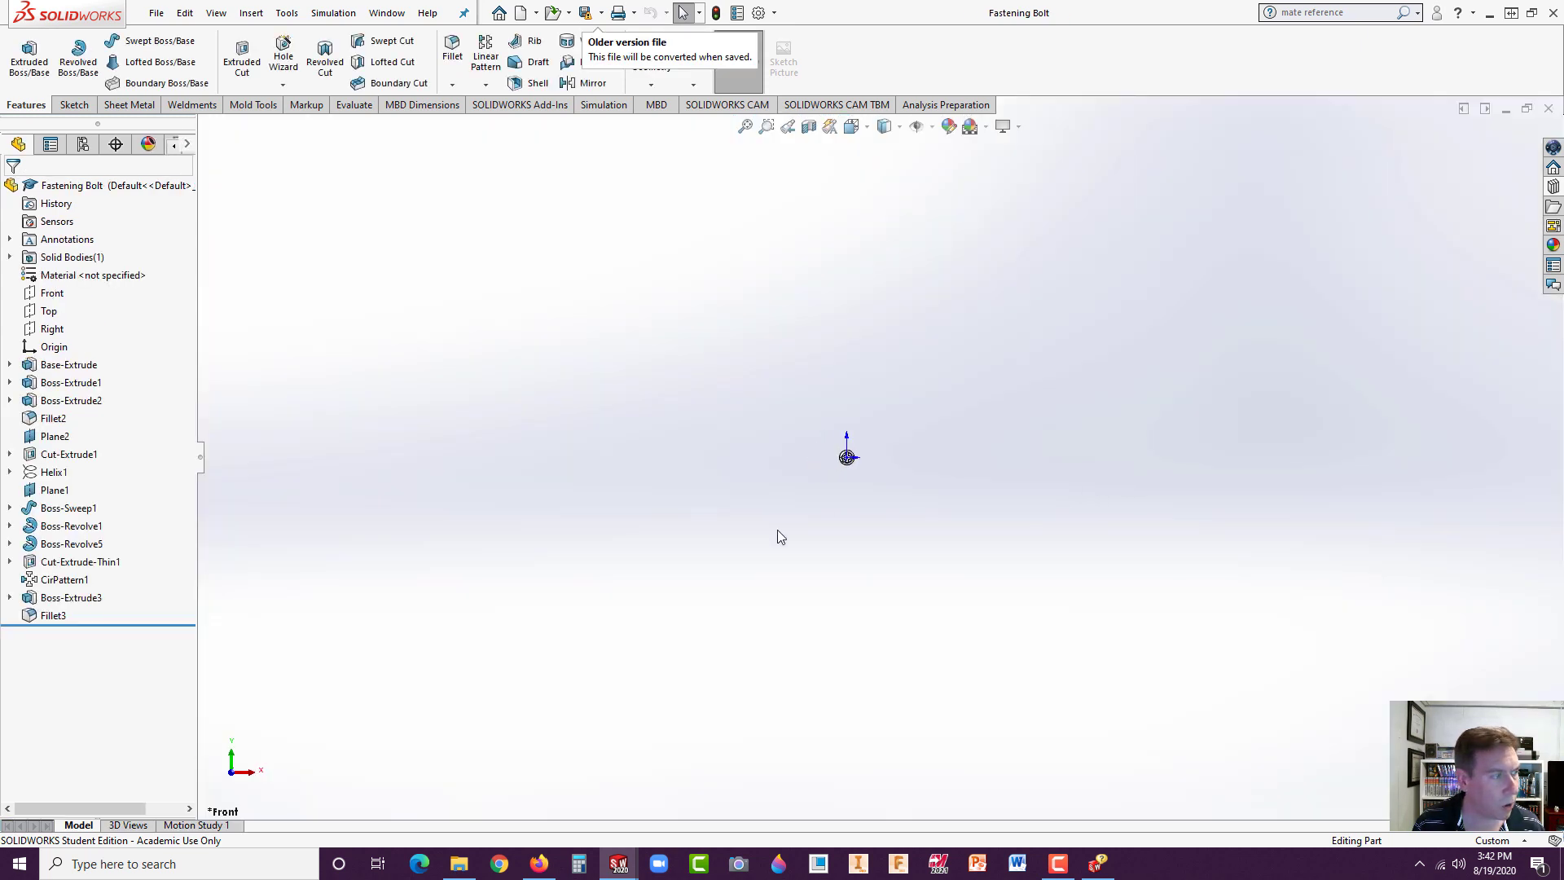
middle_drag(863, 476, 1049, 382)
scroll(917, 389, down, 5)
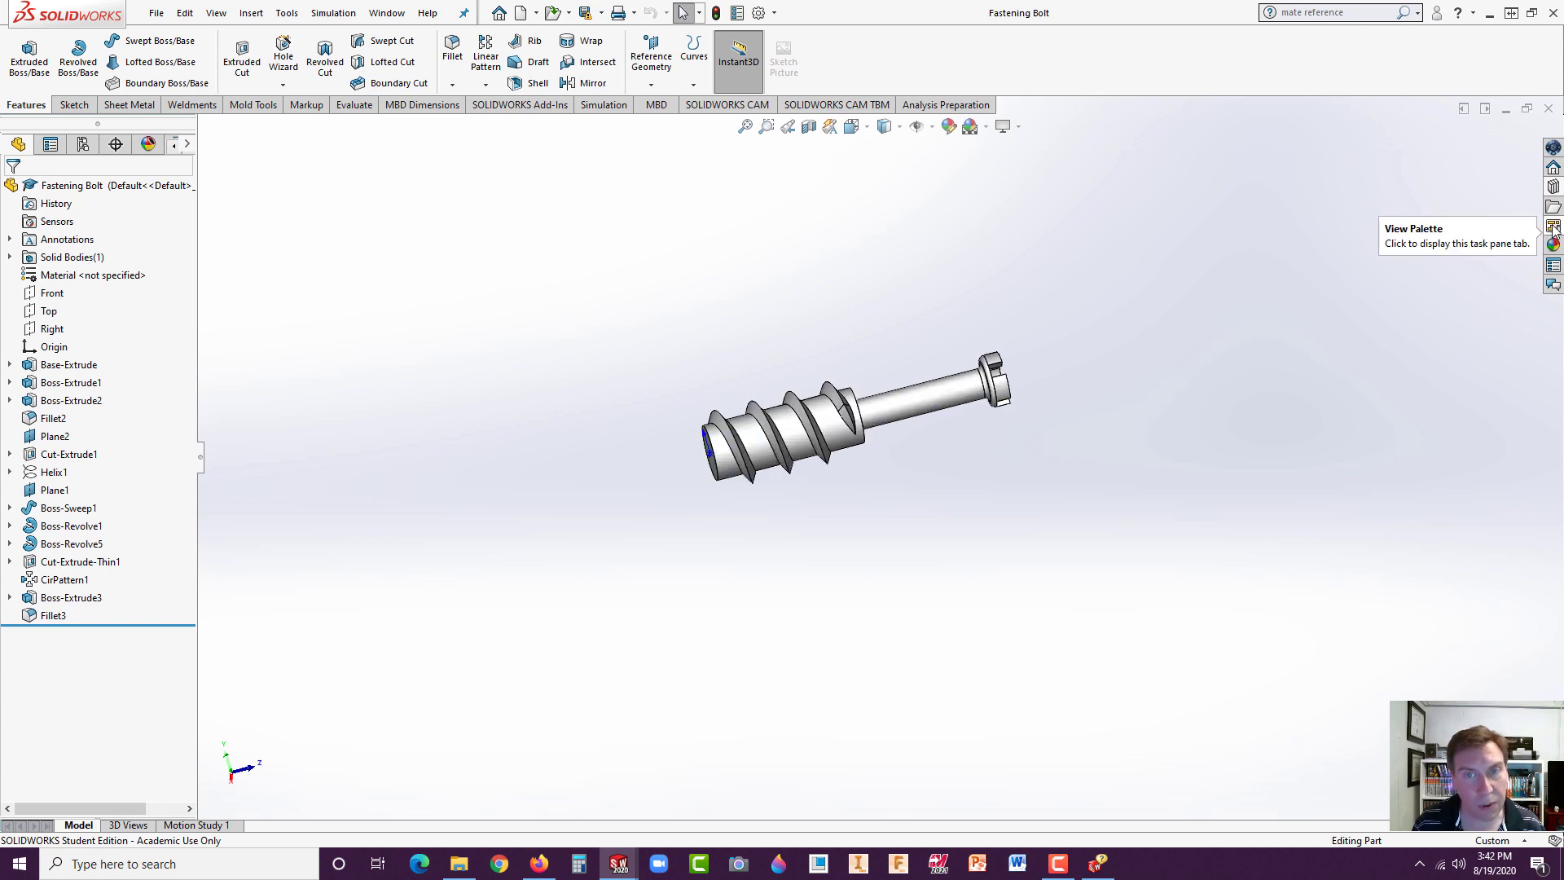
click(1553, 187)
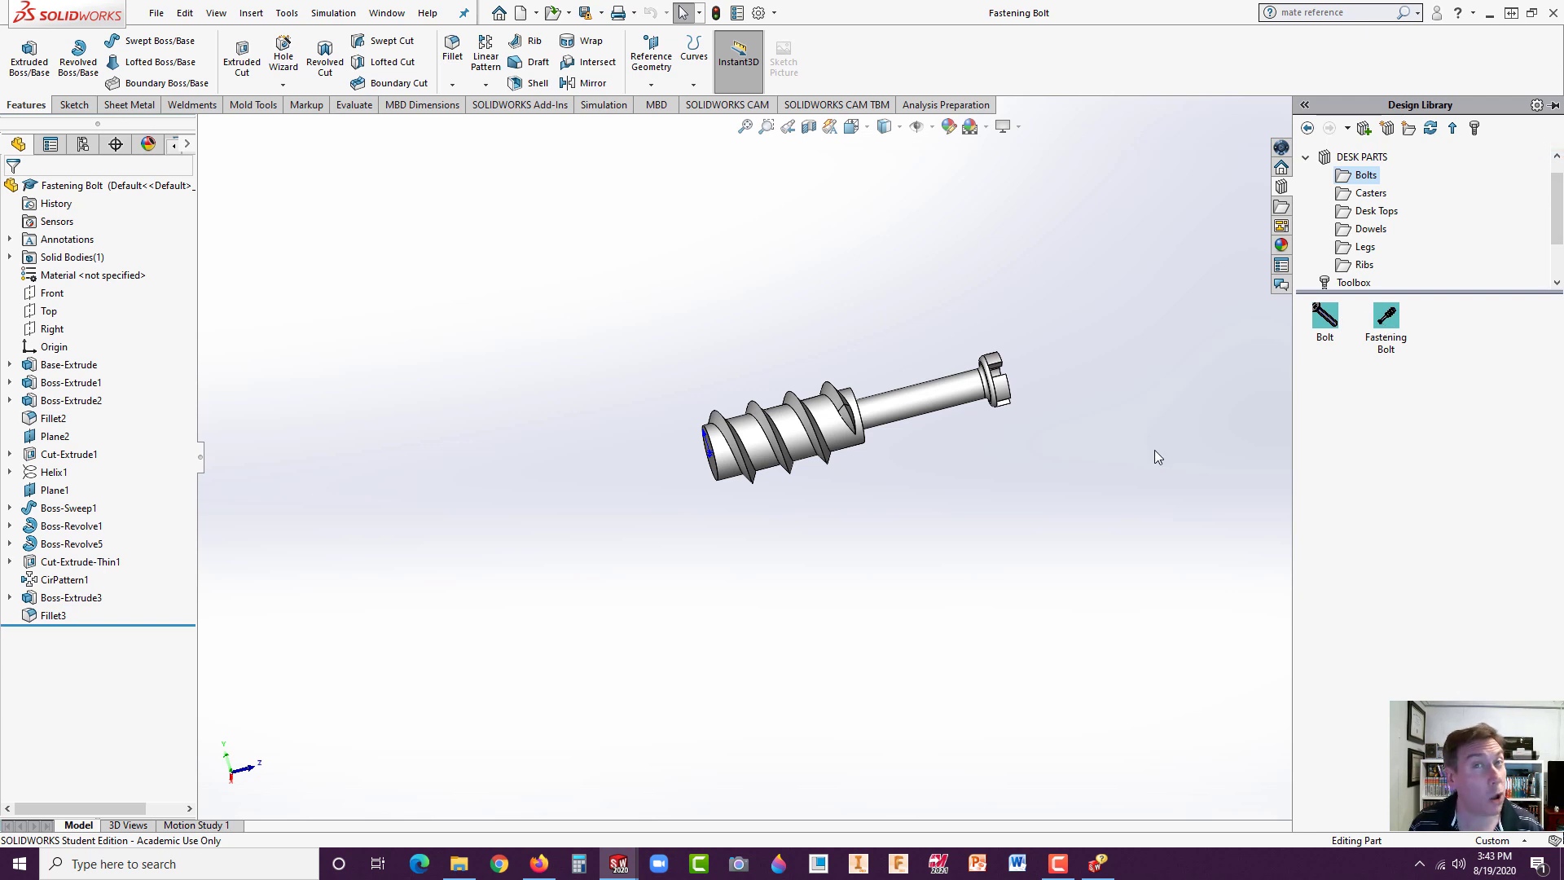
middle_drag(1005, 478, 843, 452)
scroll(843, 453, down, 5)
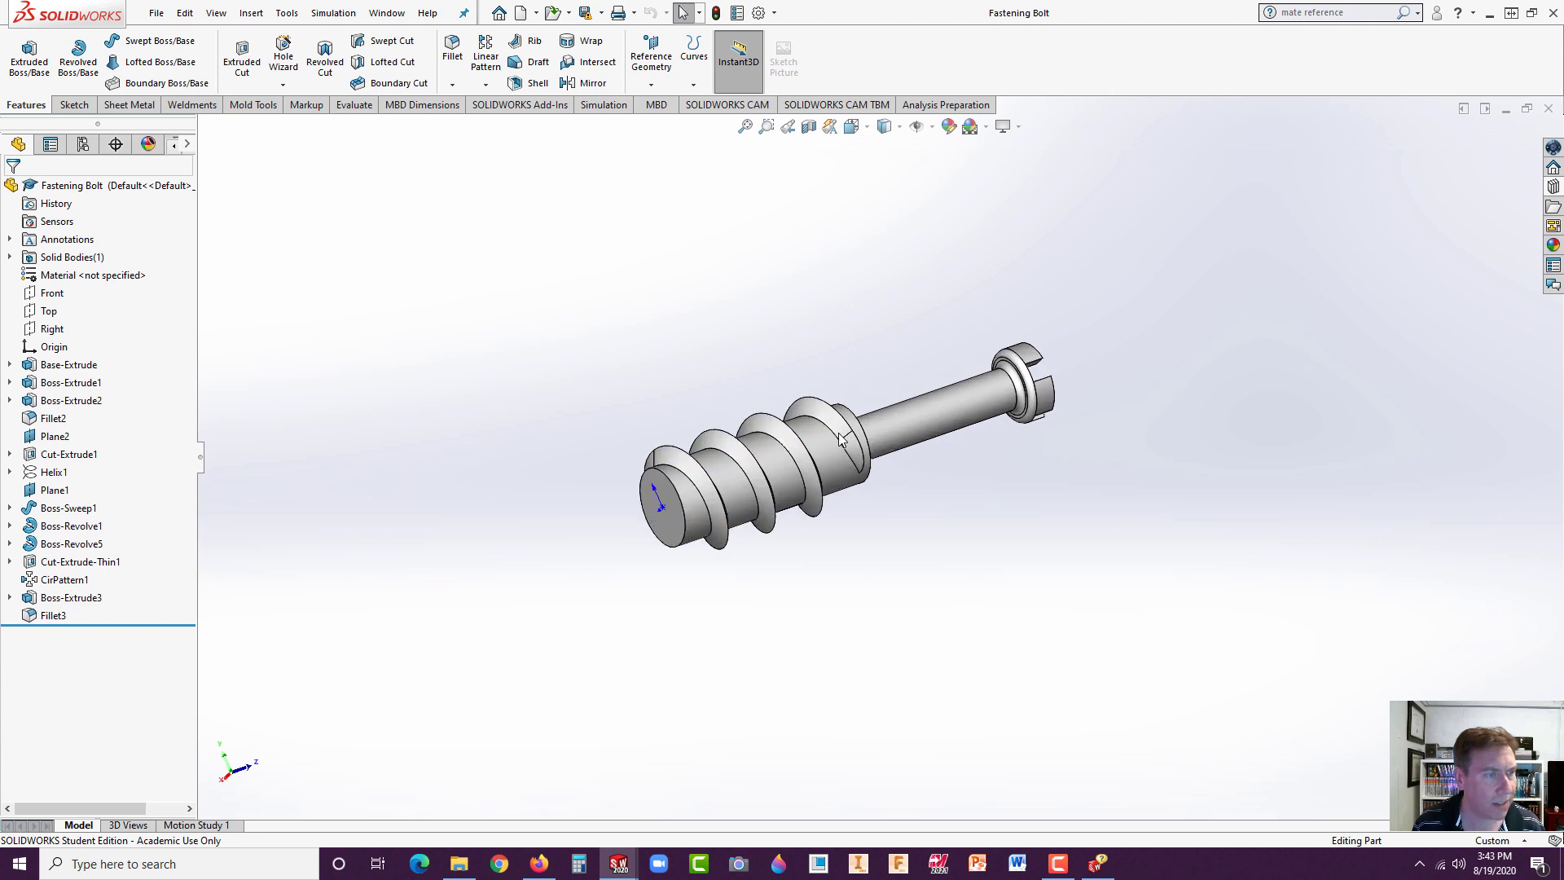
- Add a mate reference to the Fastening Bolt with the threaded body's cylindrical face as primary entity, keeping the Default mate type and Any alignment
click(715, 310)
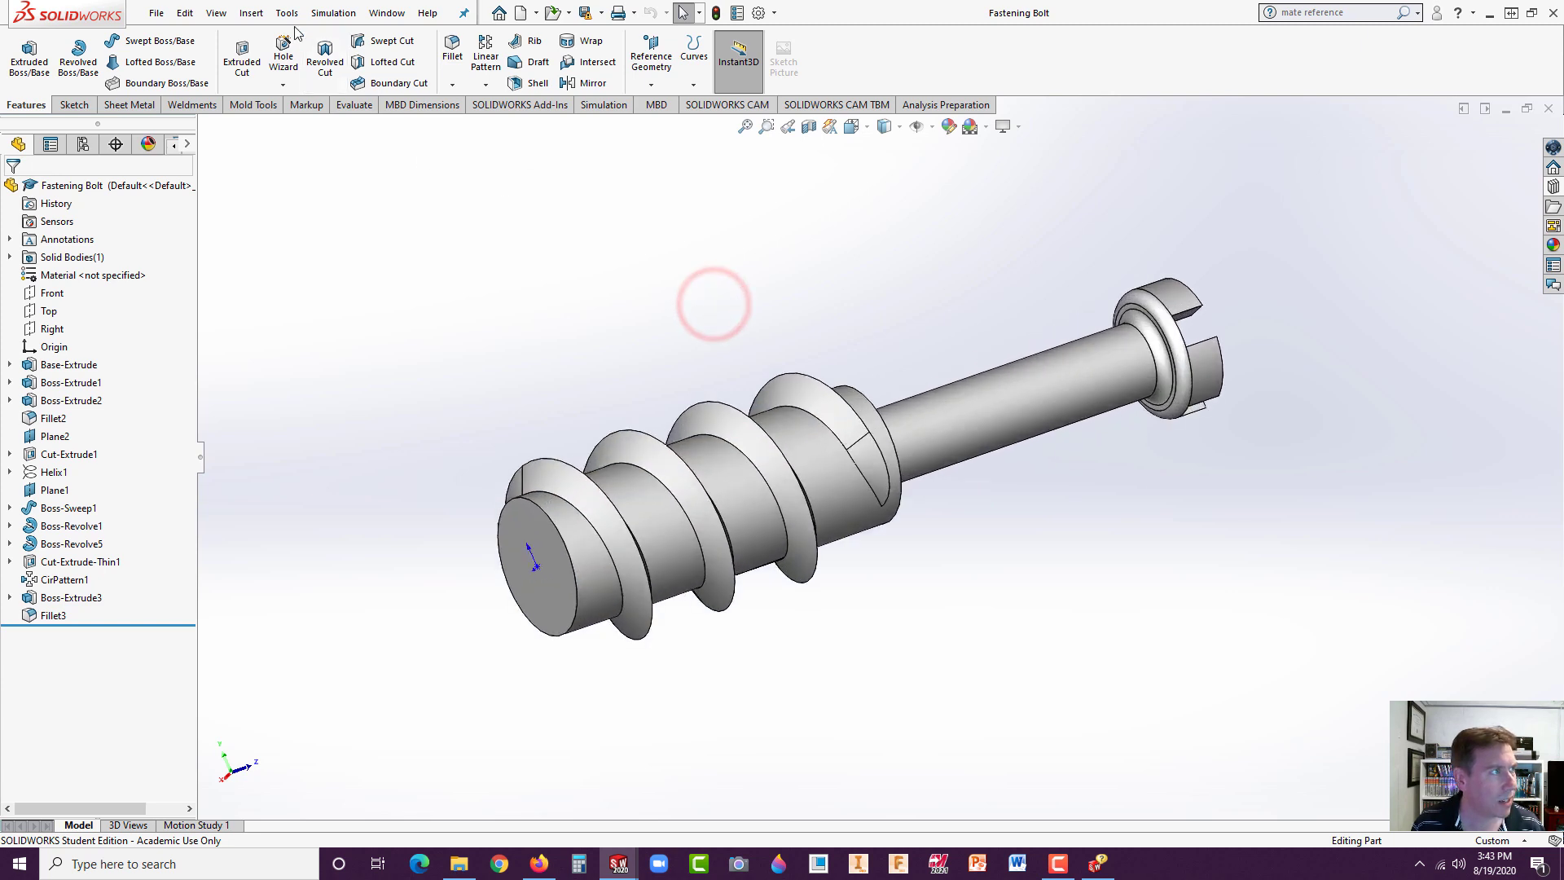
click(250, 14)
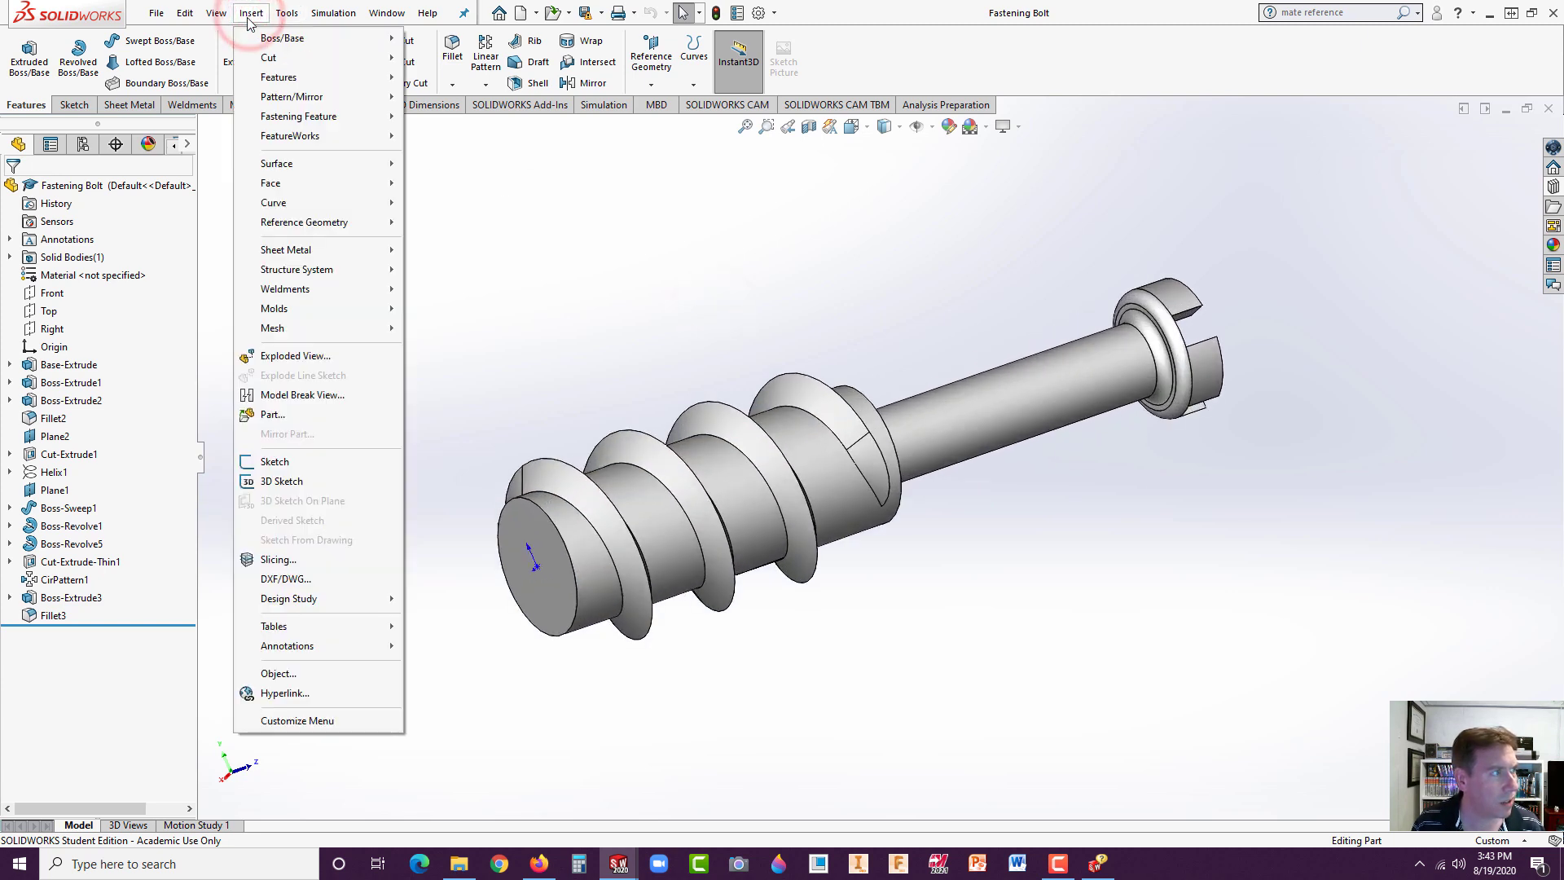
mouse_move(359, 223)
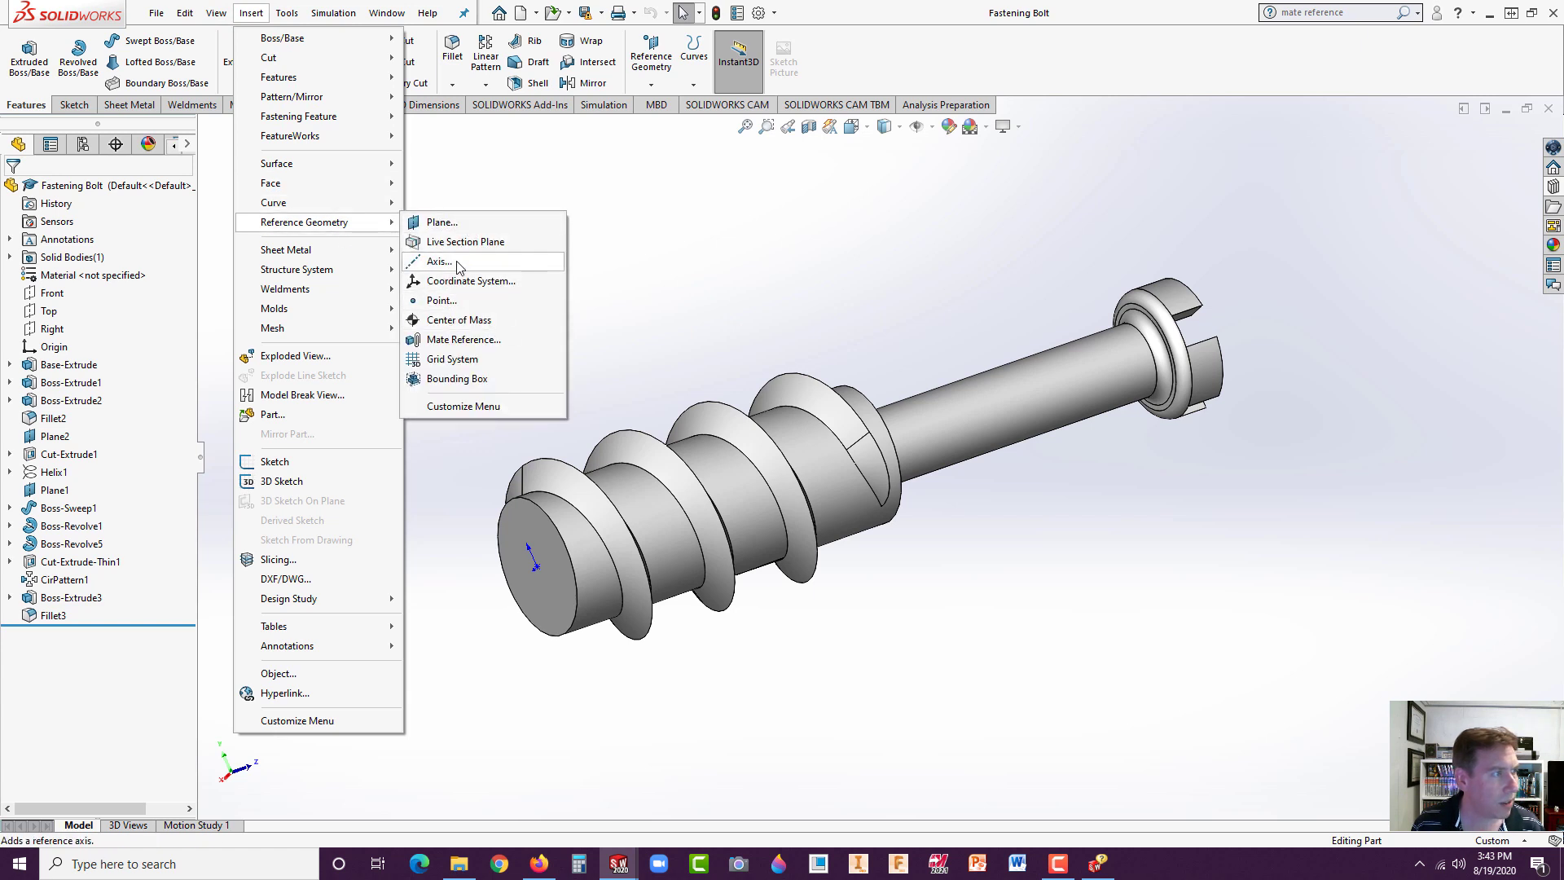
click(463, 341)
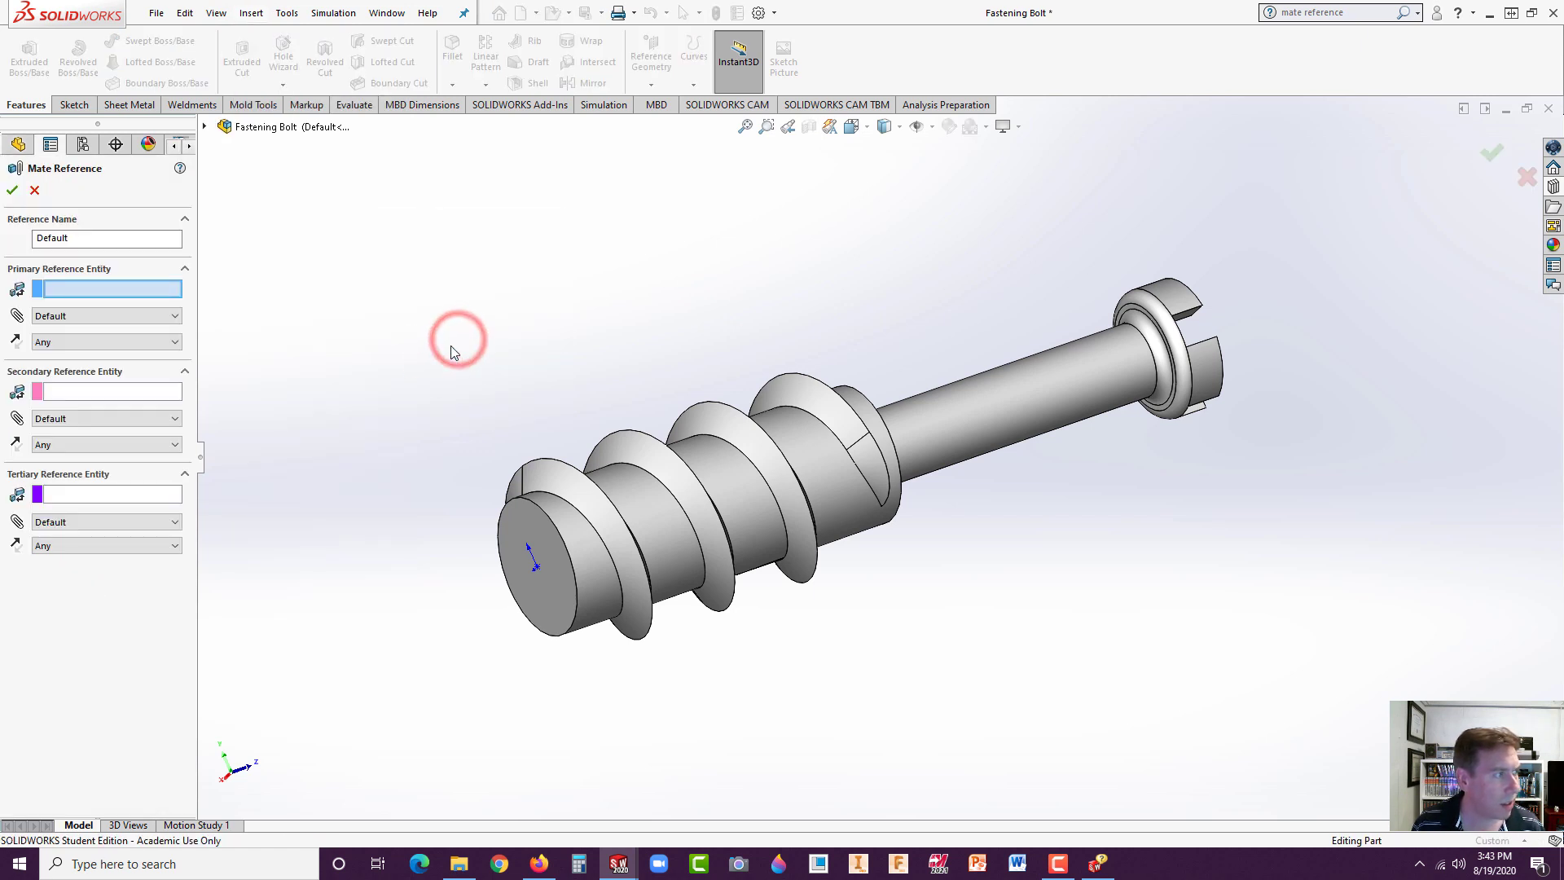
click(648, 511)
right_click(648, 511)
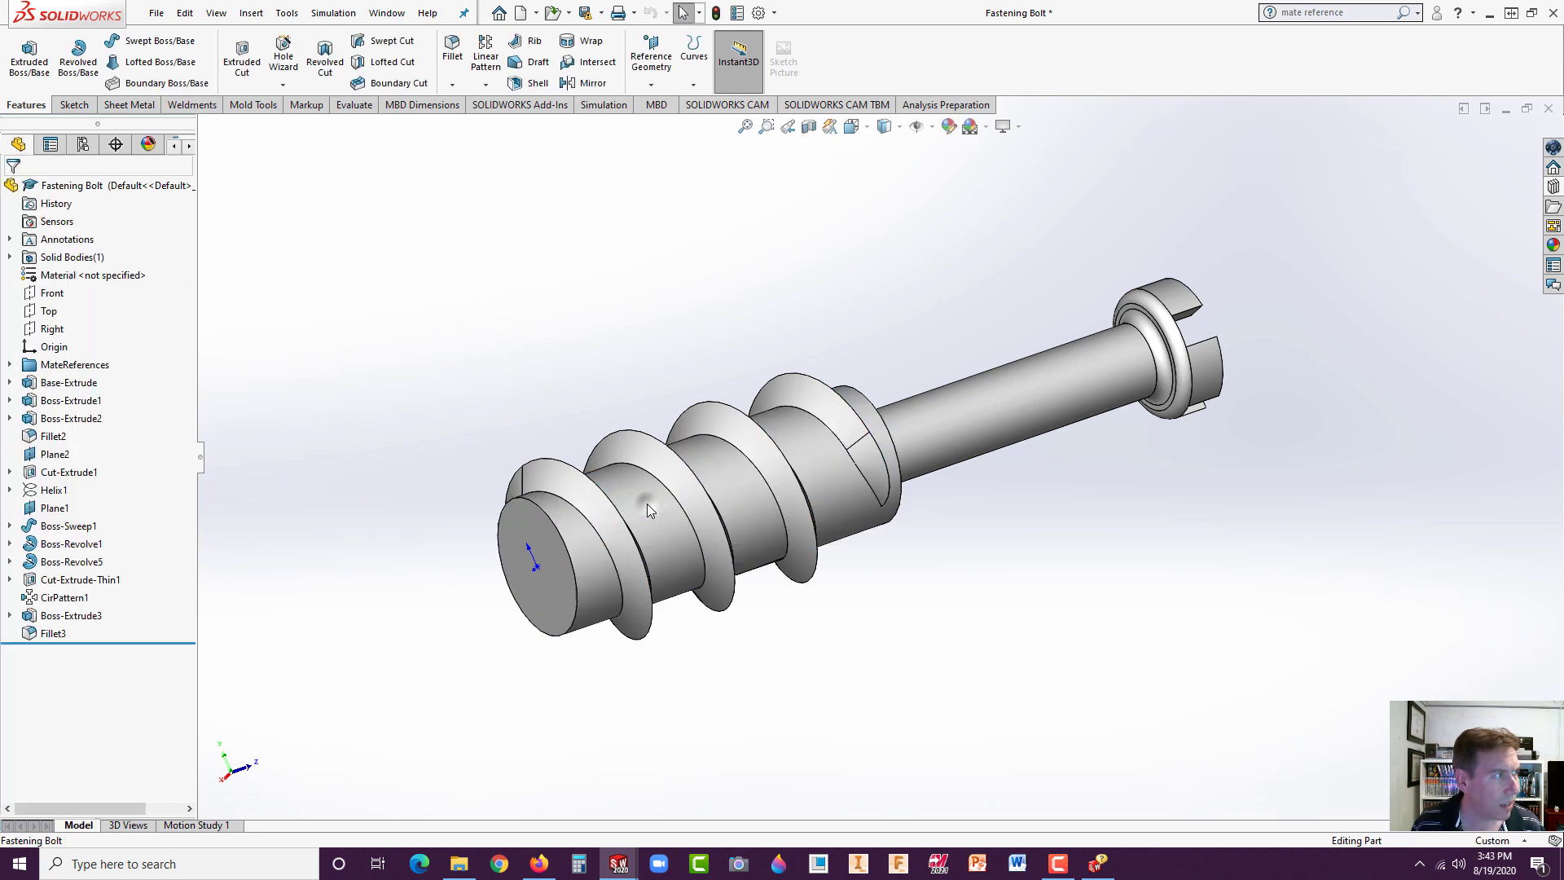
click(593, 355)
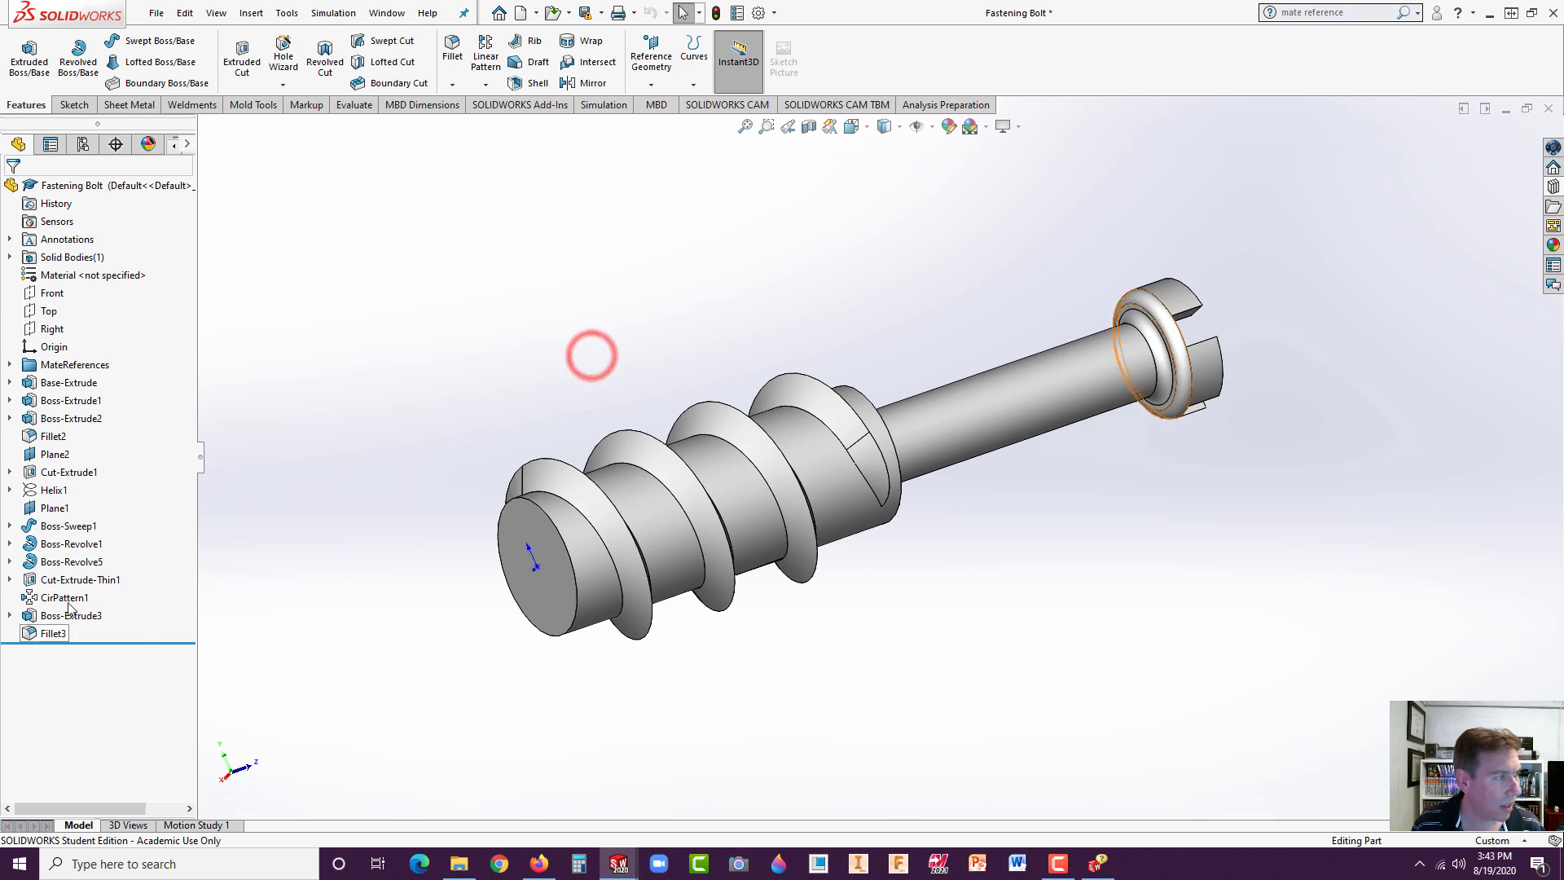
- Expand the Fastening Bolt's MateReferences folder to review its entry and switch back to the E20 assembly window
click(8, 364)
click(61, 382)
click(387, 343)
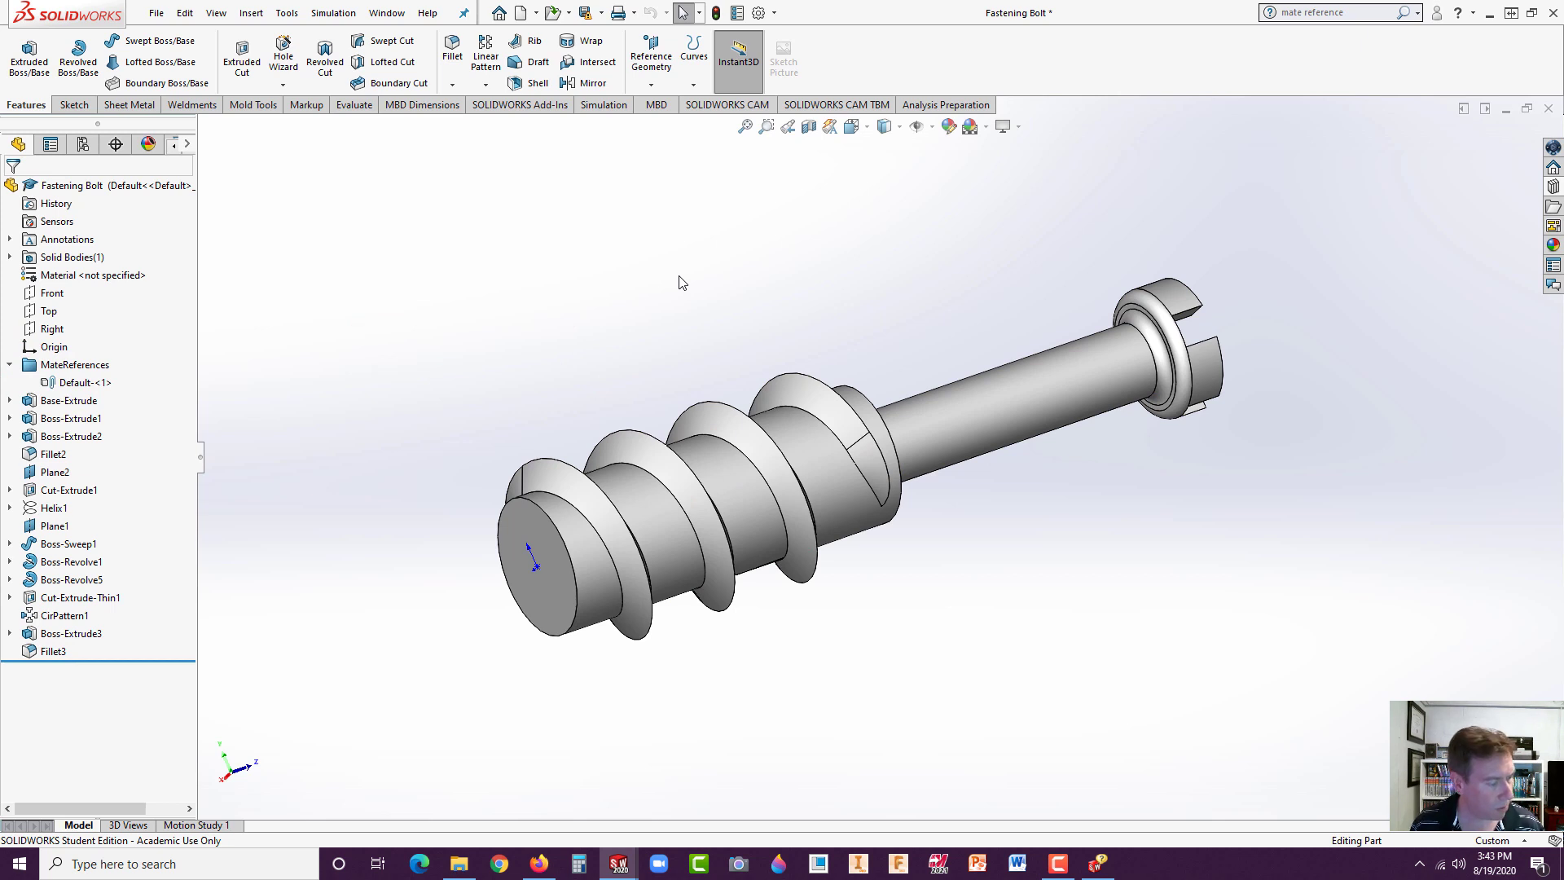
key(ctrl+Tab)
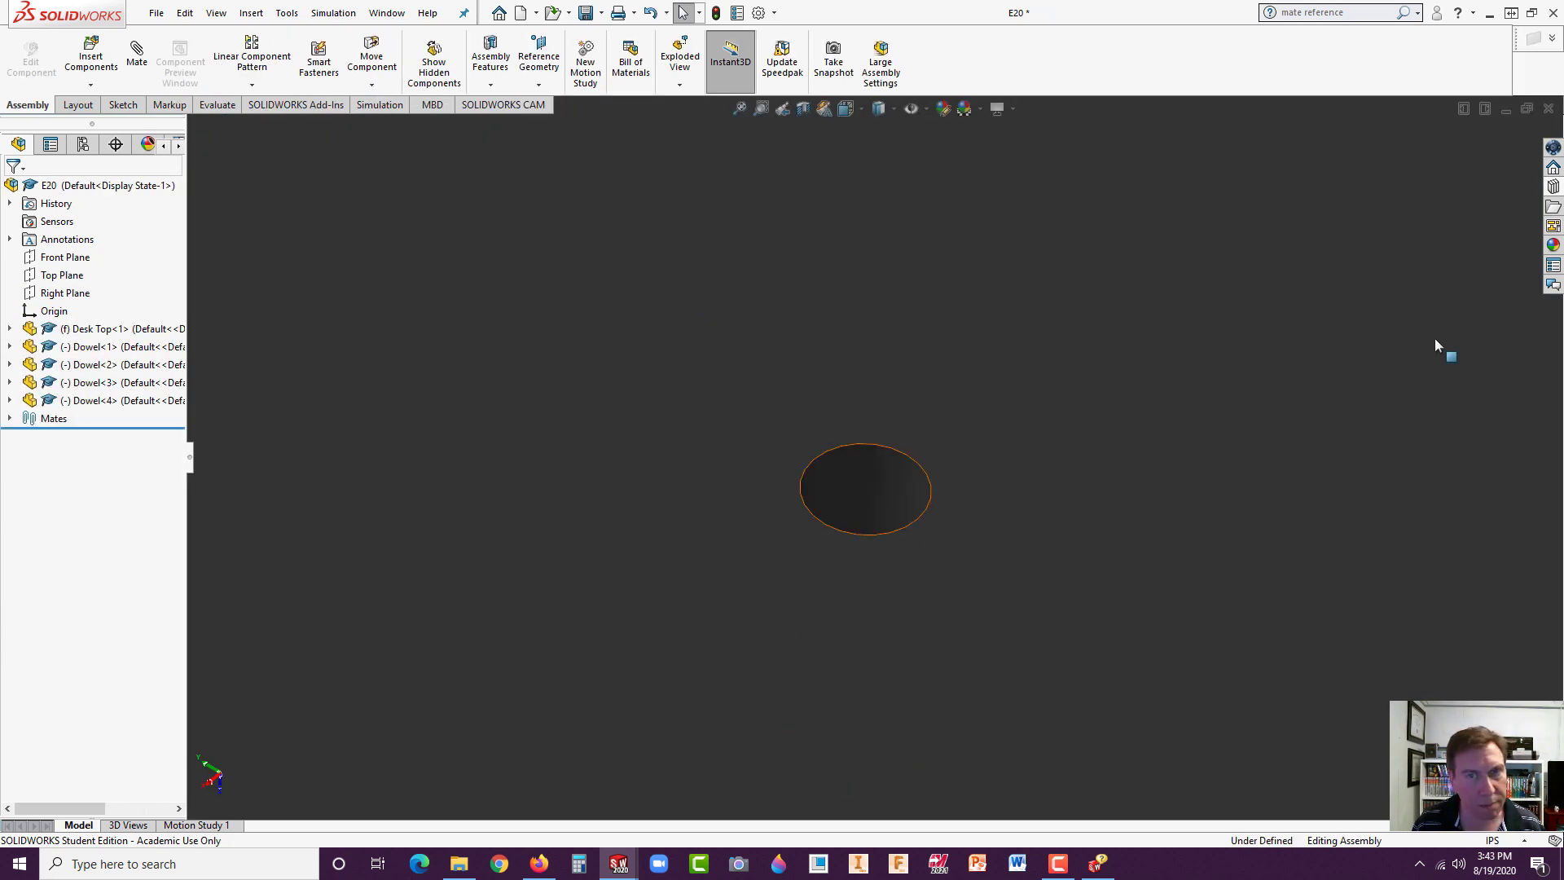
- Return to the Fastening Bolt part window and save the part, accepting conversion of fastening bolt.SLDPRT to the current version
click(1554, 206)
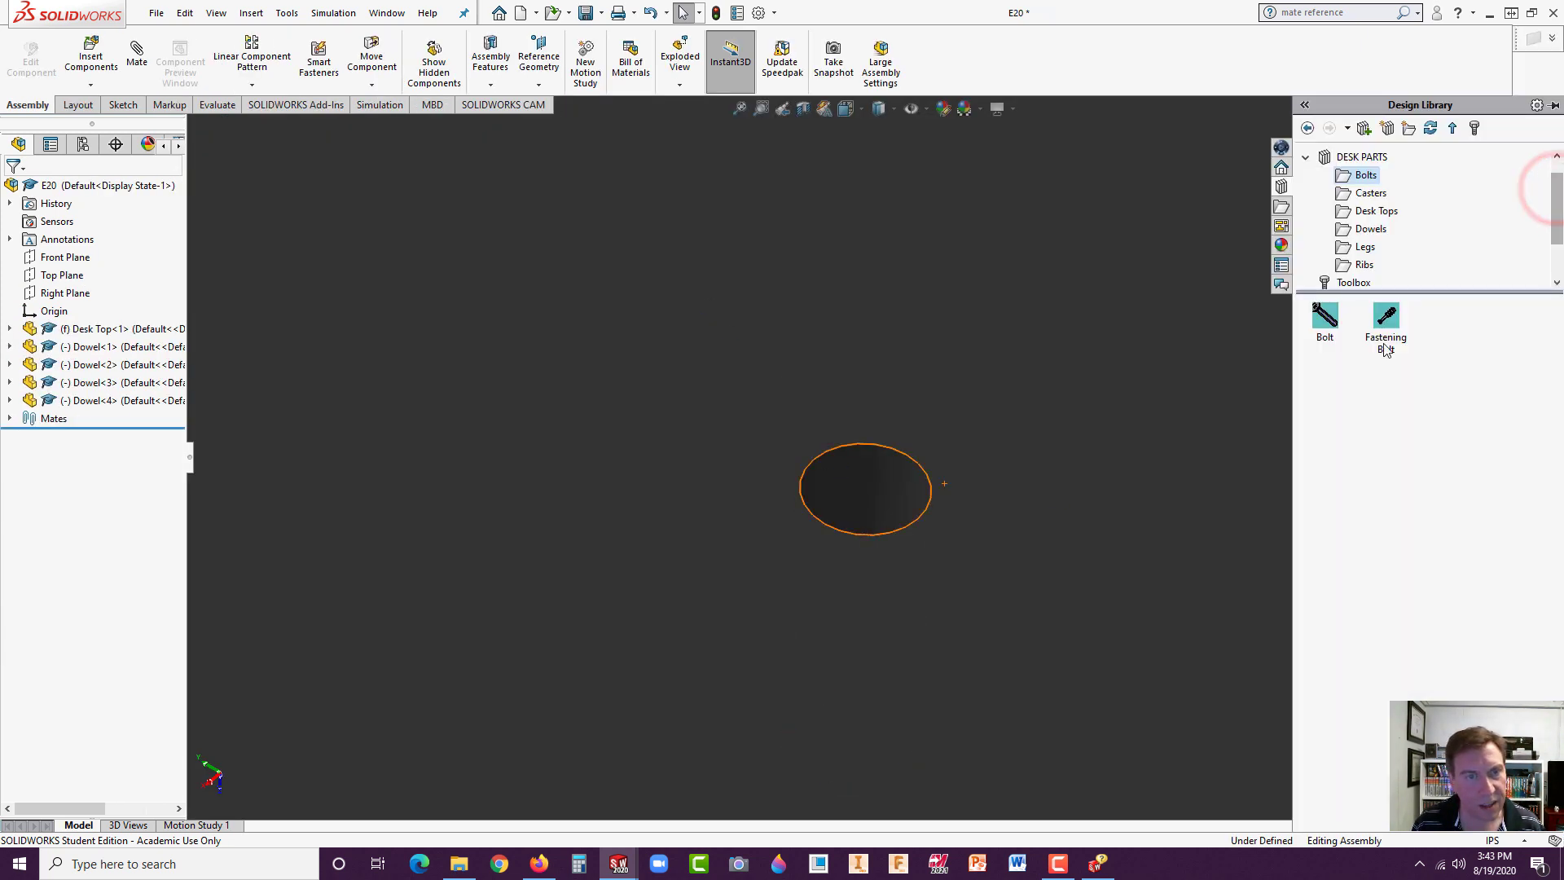
drag(947, 419, 900, 38)
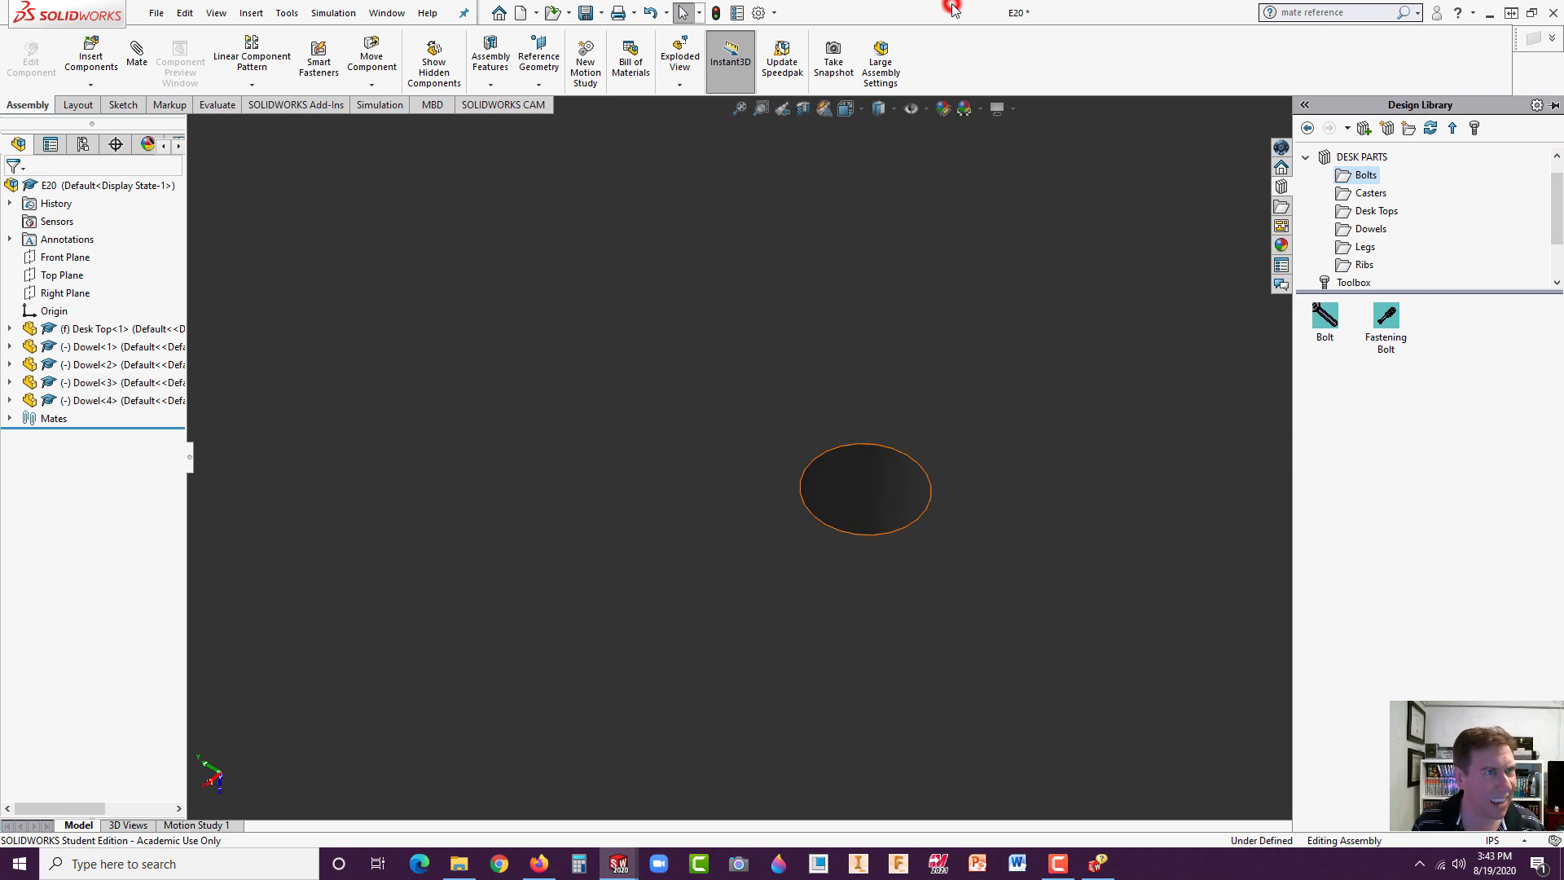
key(ctrl+Tab)
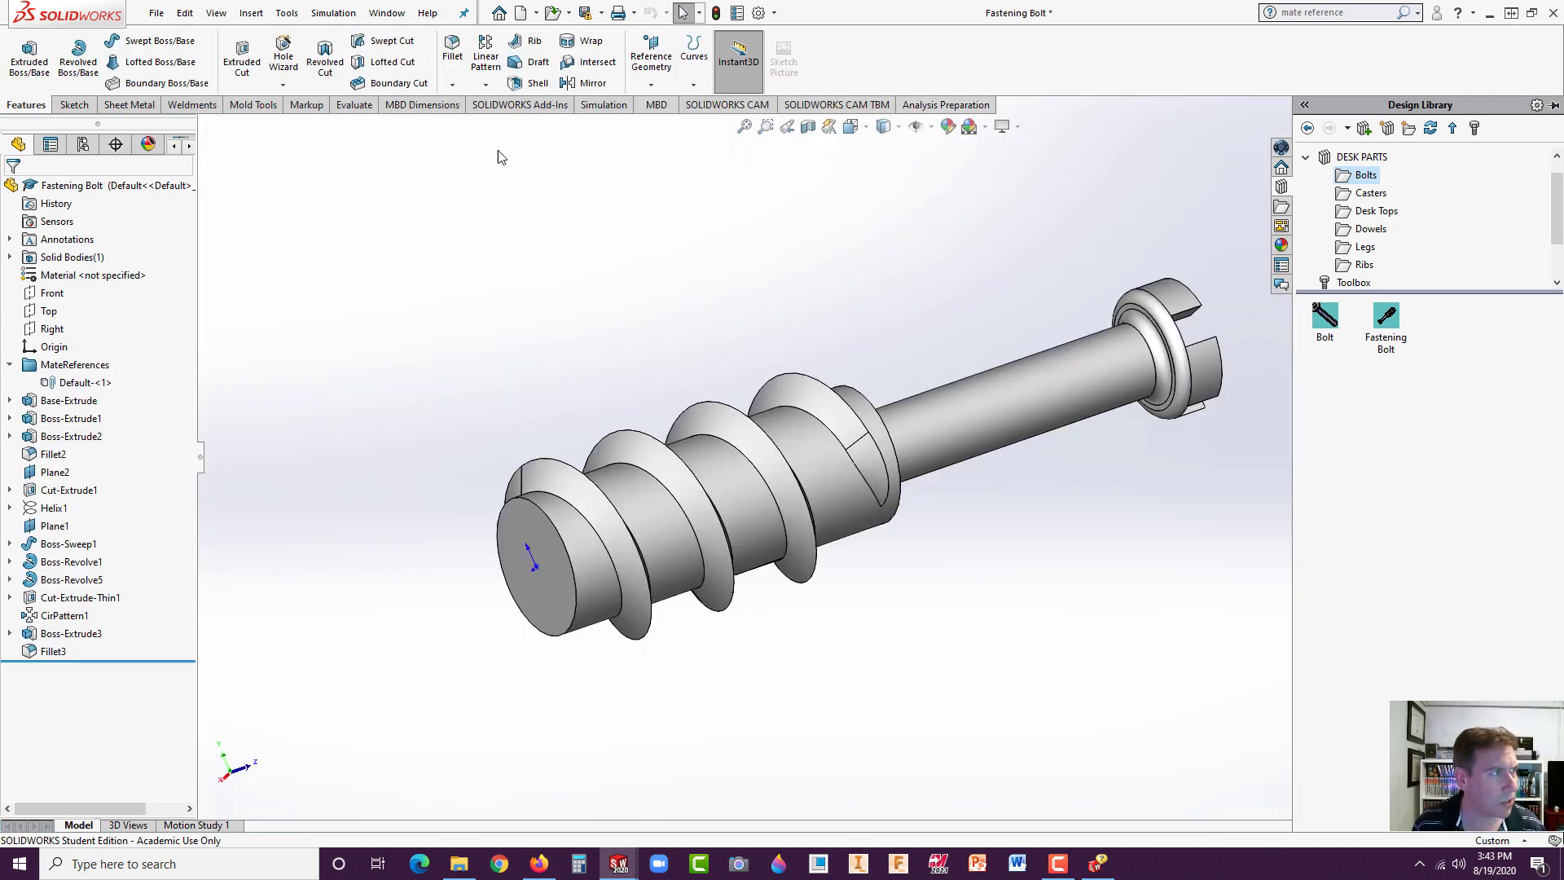
click(584, 15)
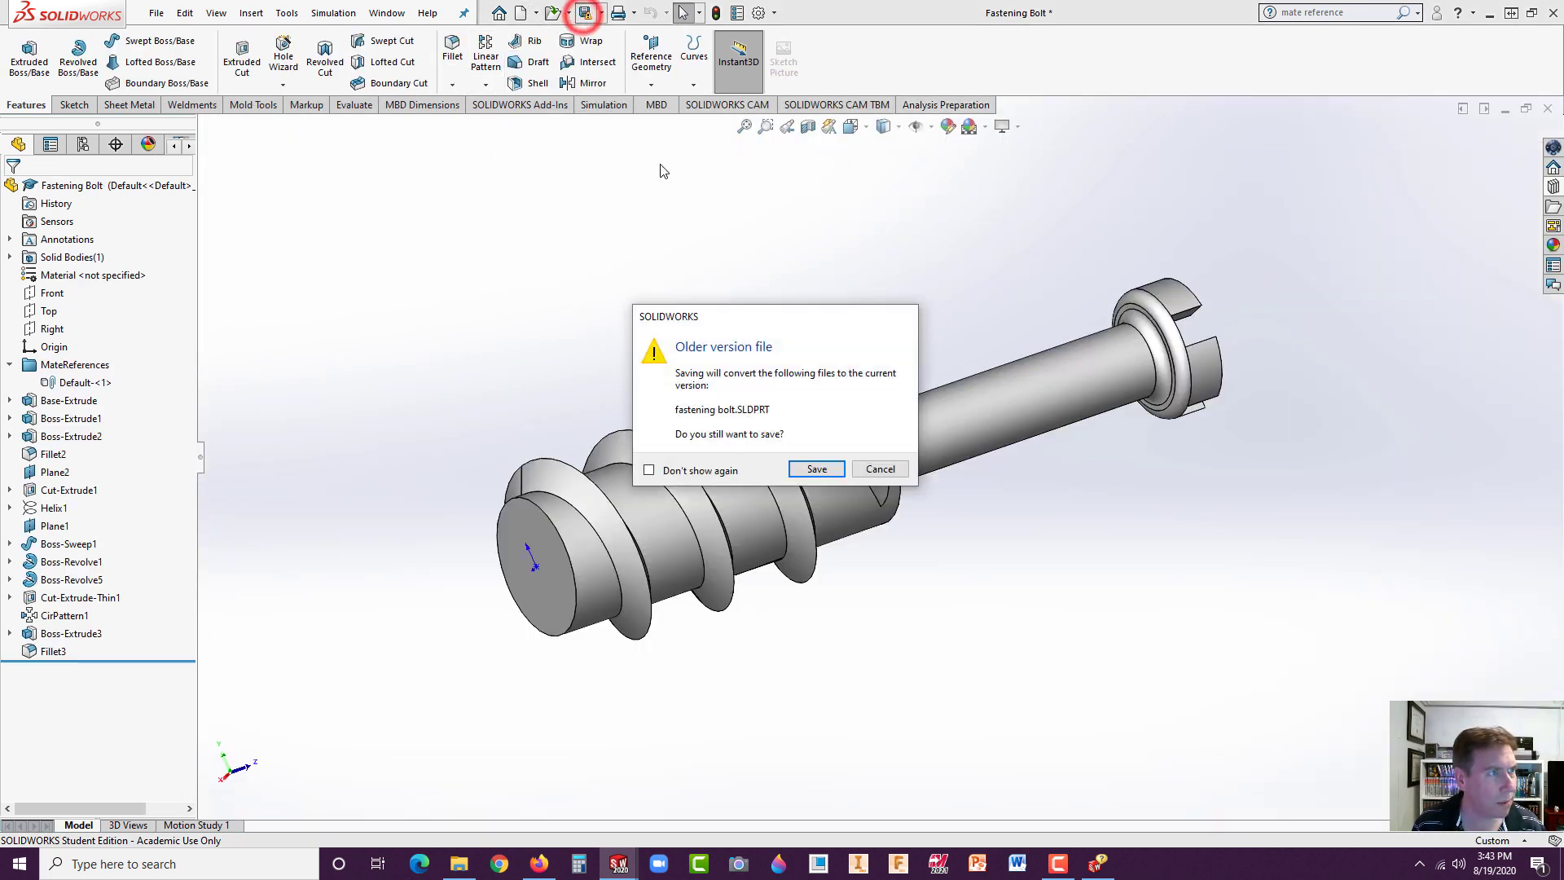
click(817, 463)
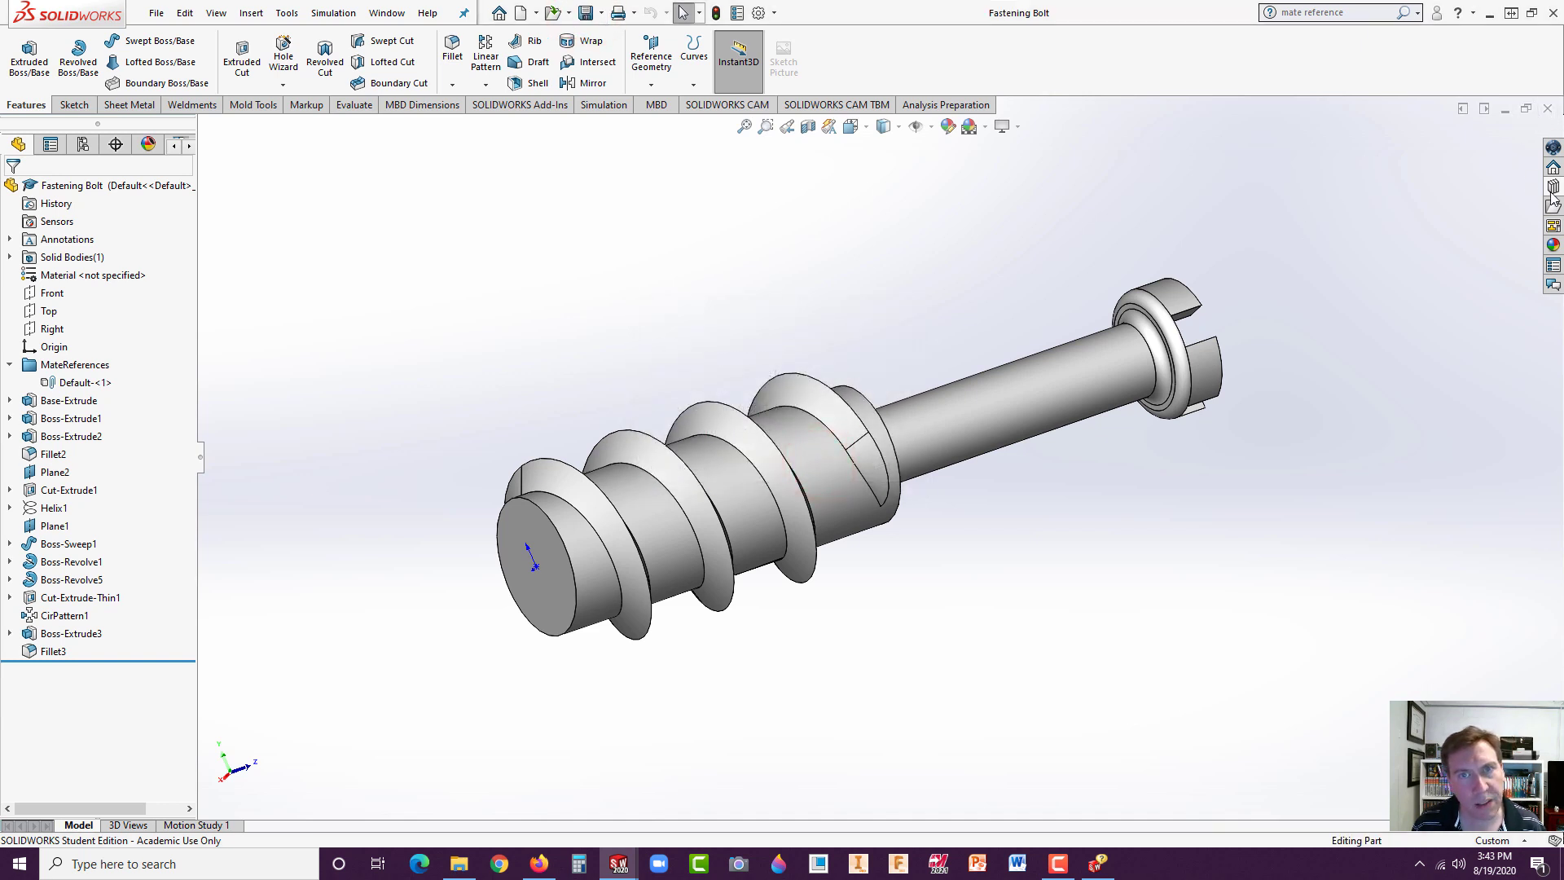
- Switch to the E20 assembly and insert one library Fastening Bolt, head up, into the empty desk top hole with a concentric mate
click(1551, 188)
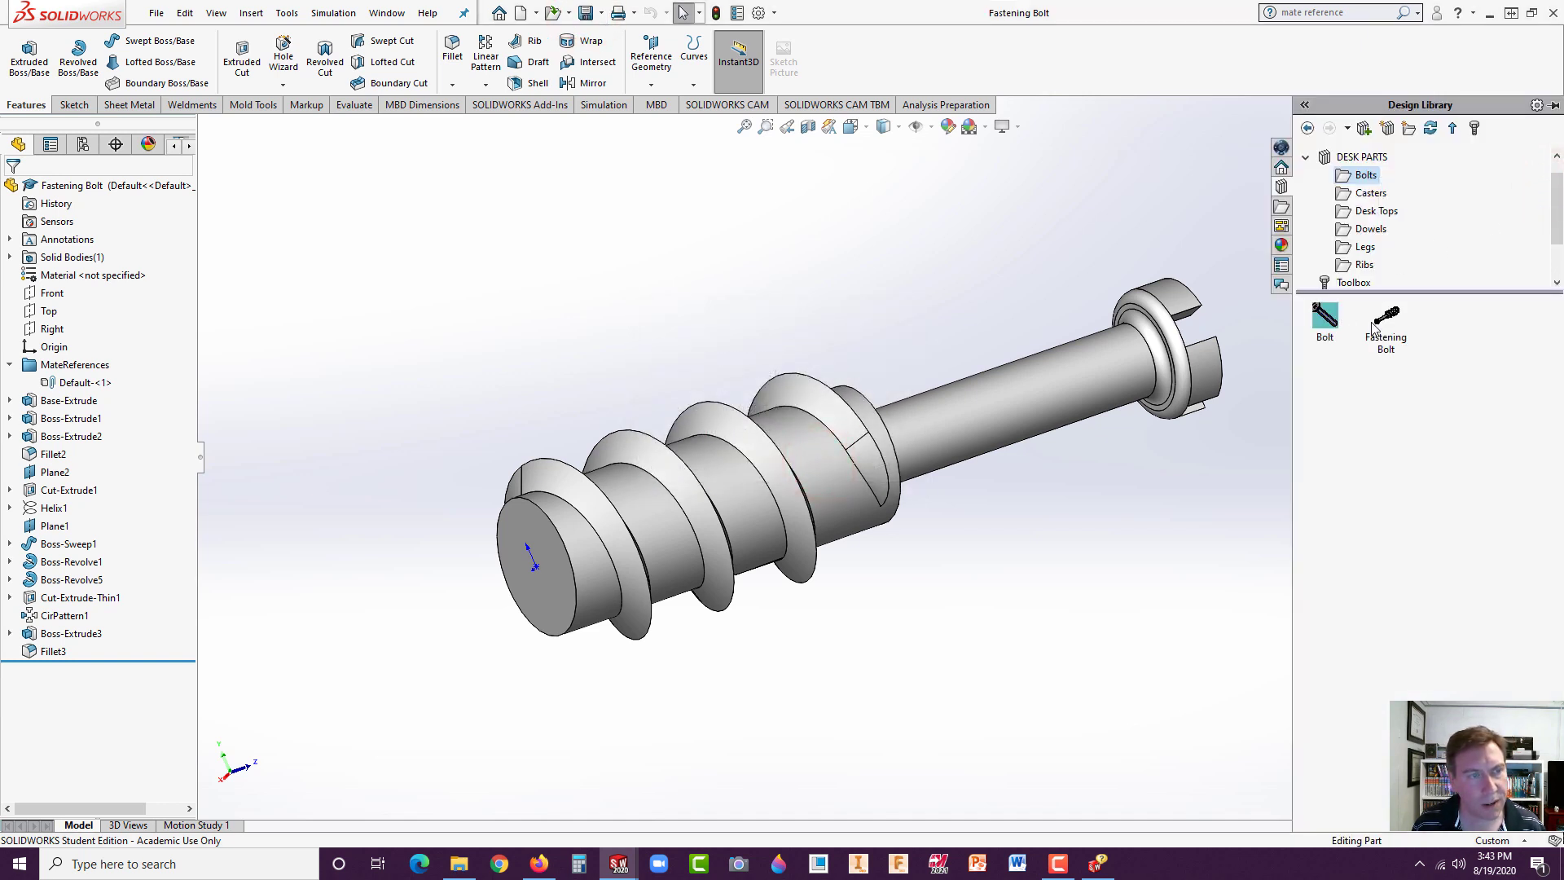
key(ctrl+Tab)
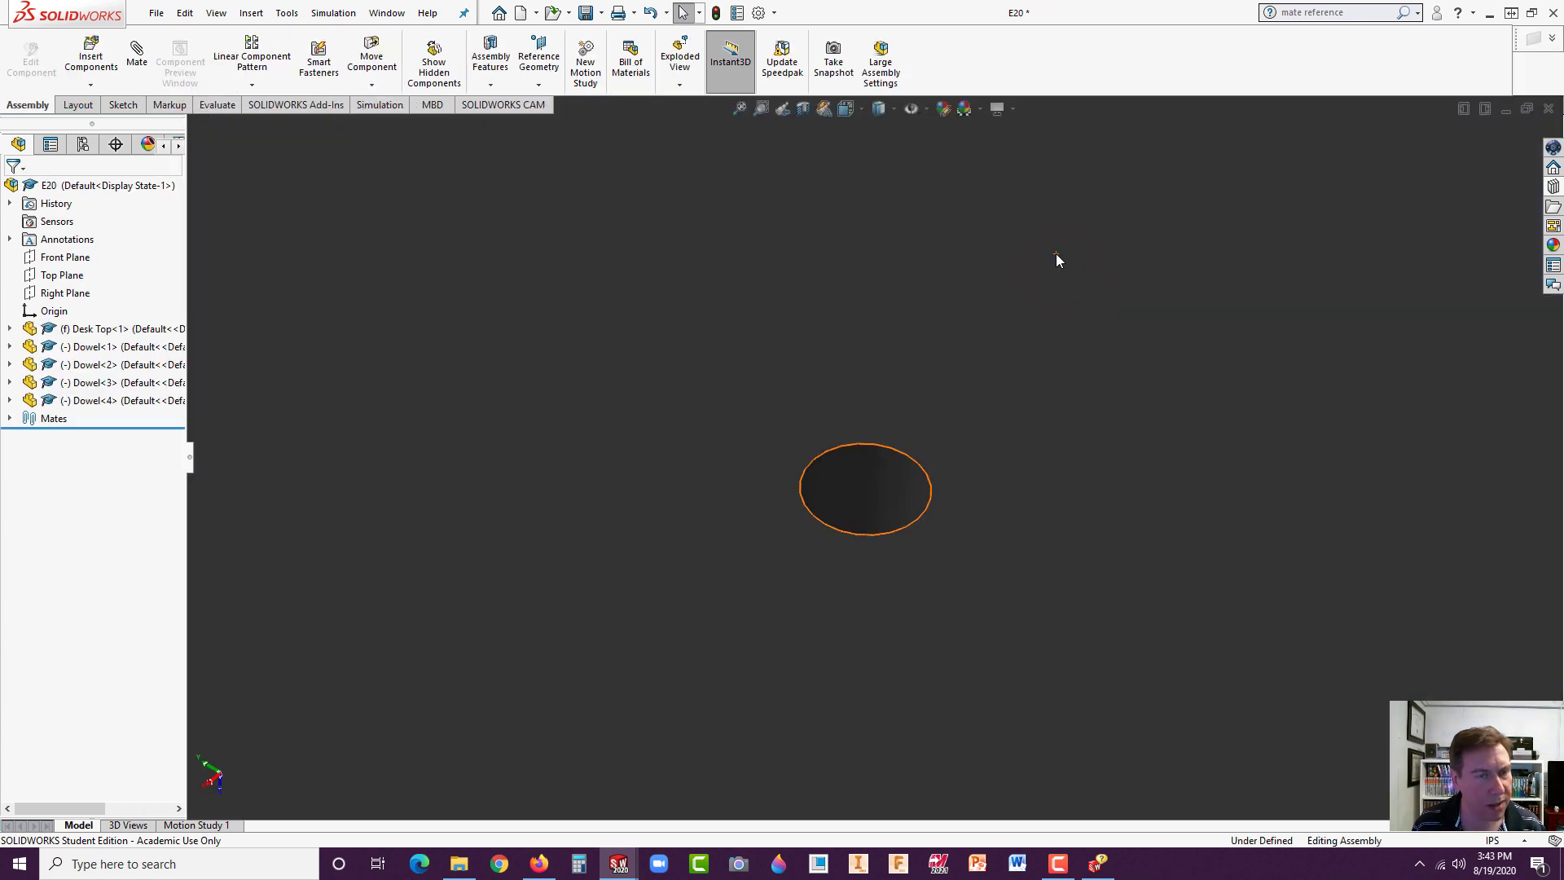
click(1552, 187)
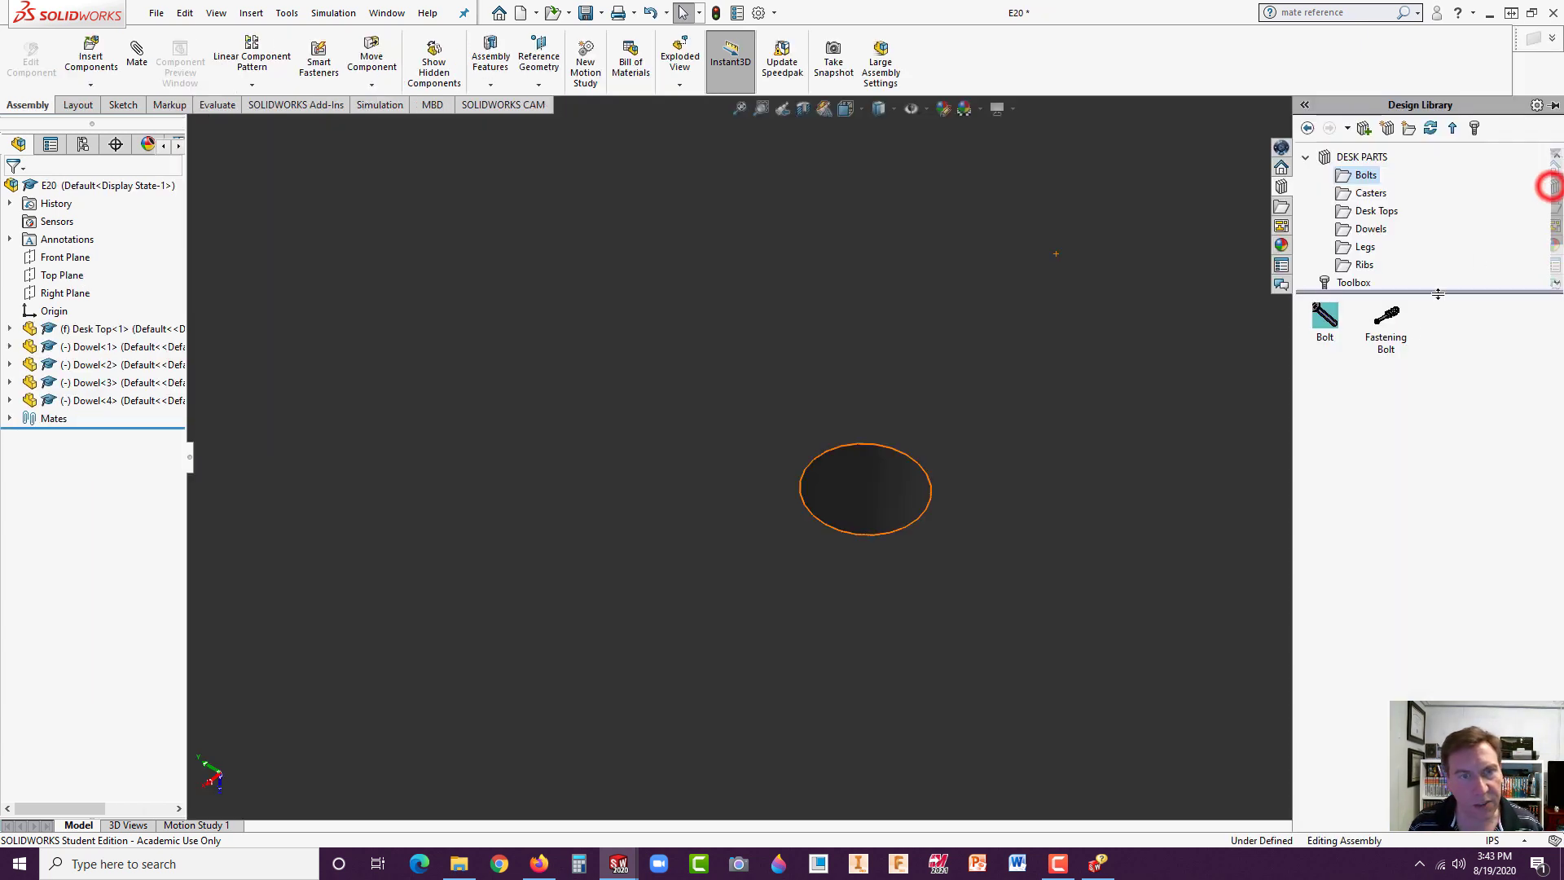
drag(1388, 342, 879, 509)
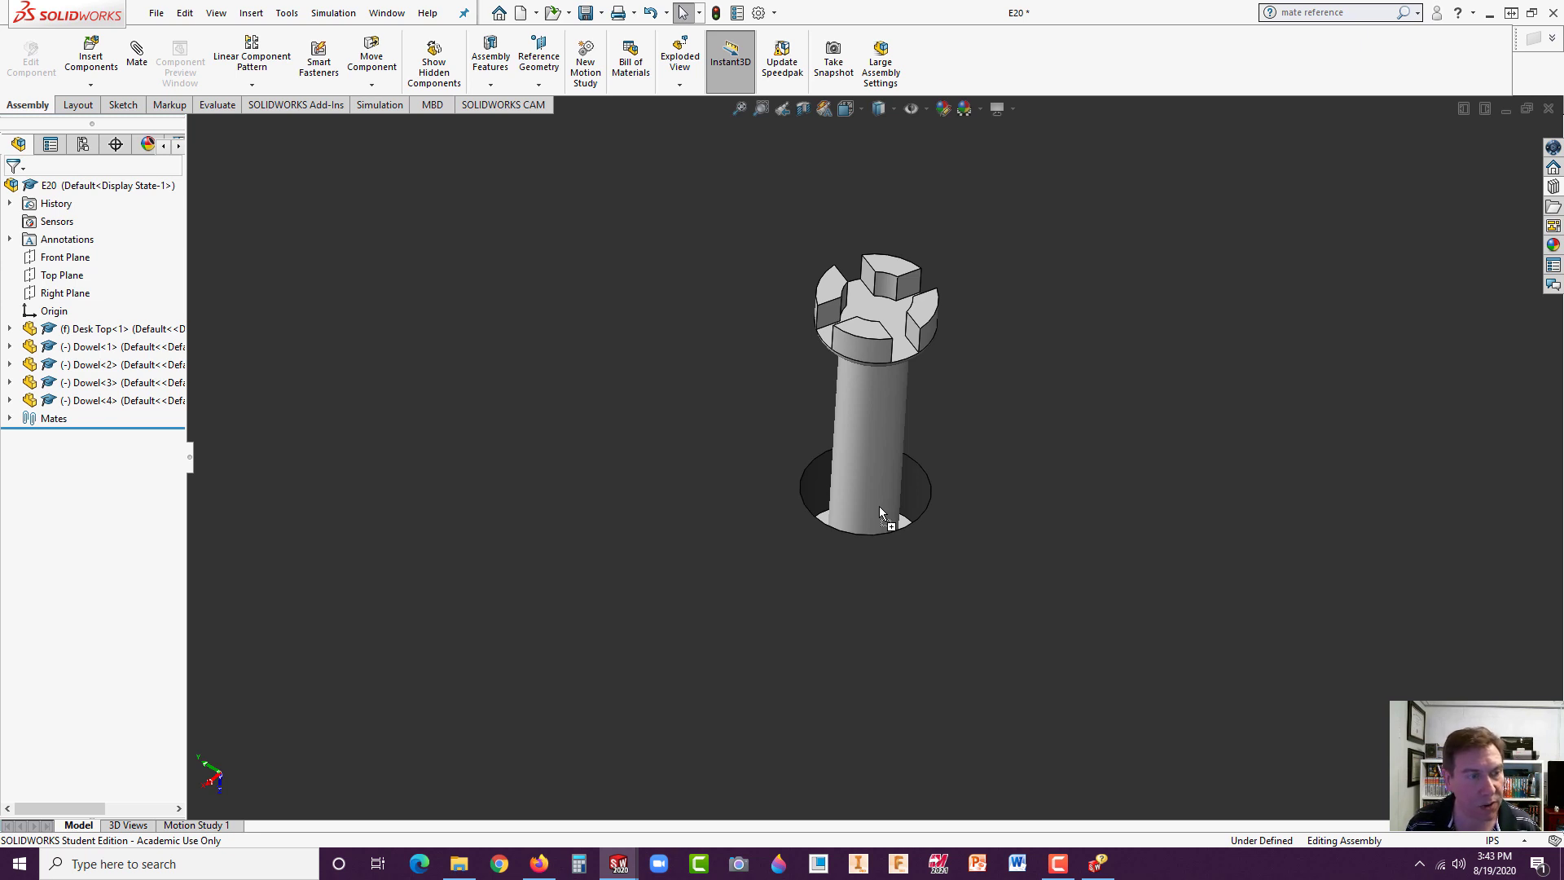
drag(880, 510, 887, 471)
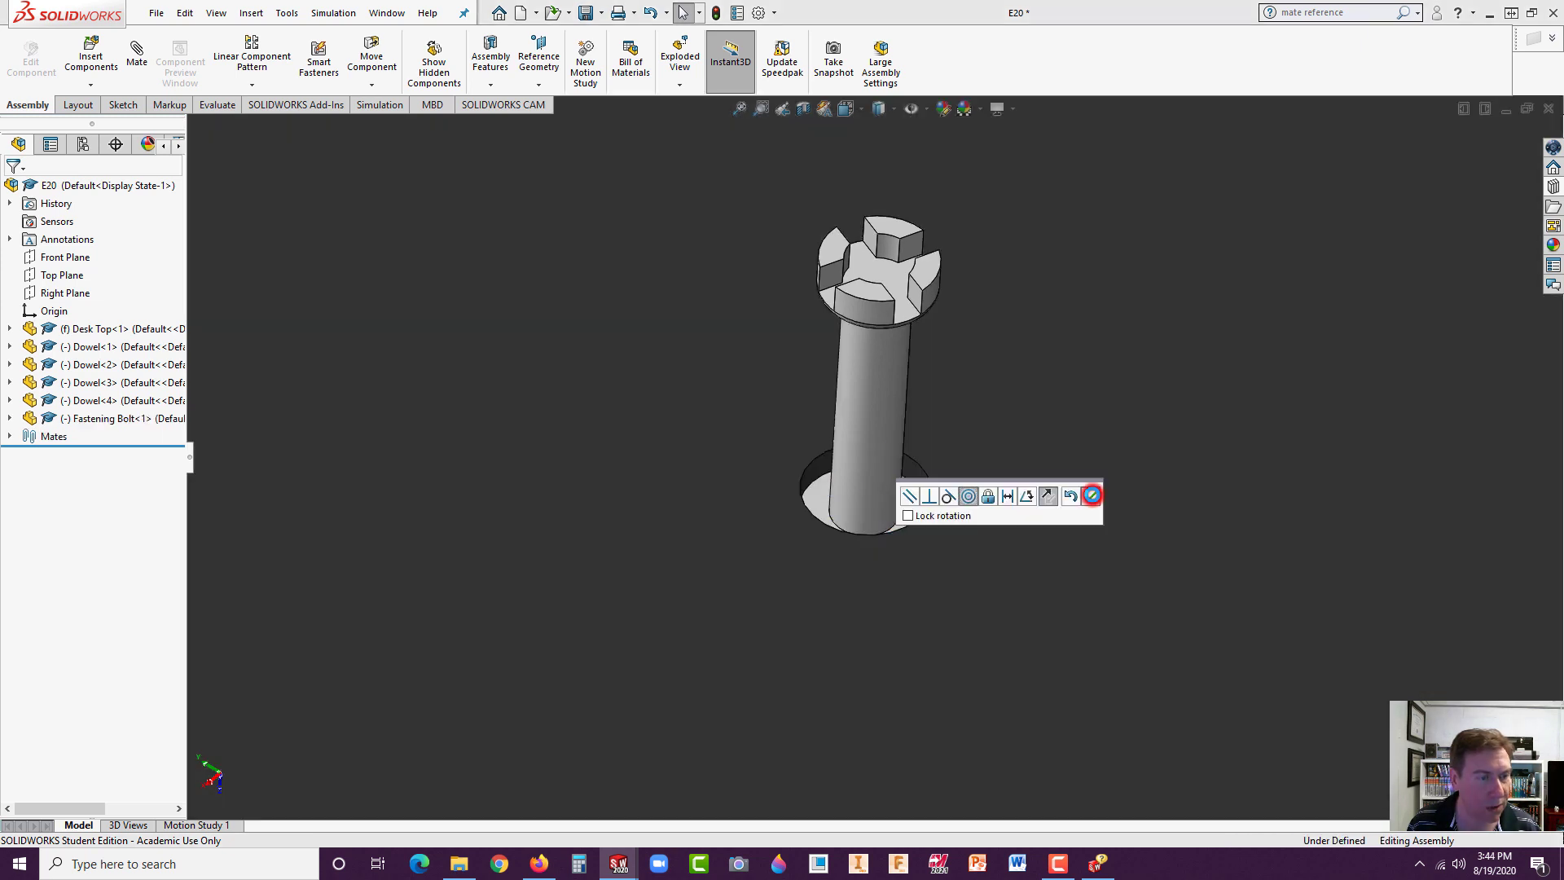
click(1090, 496)
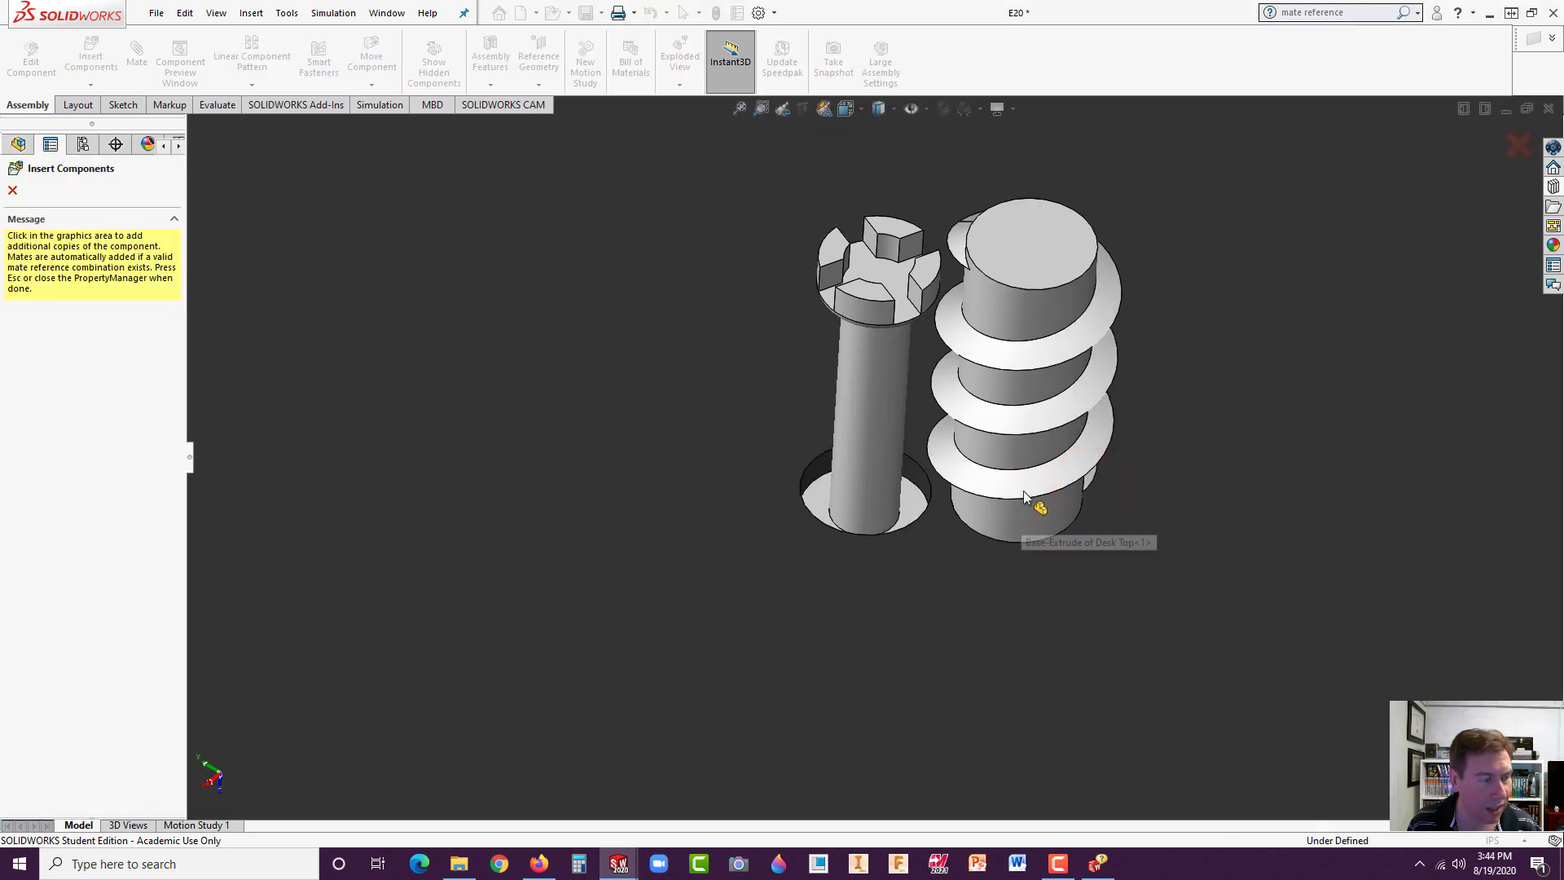
key(Escape)
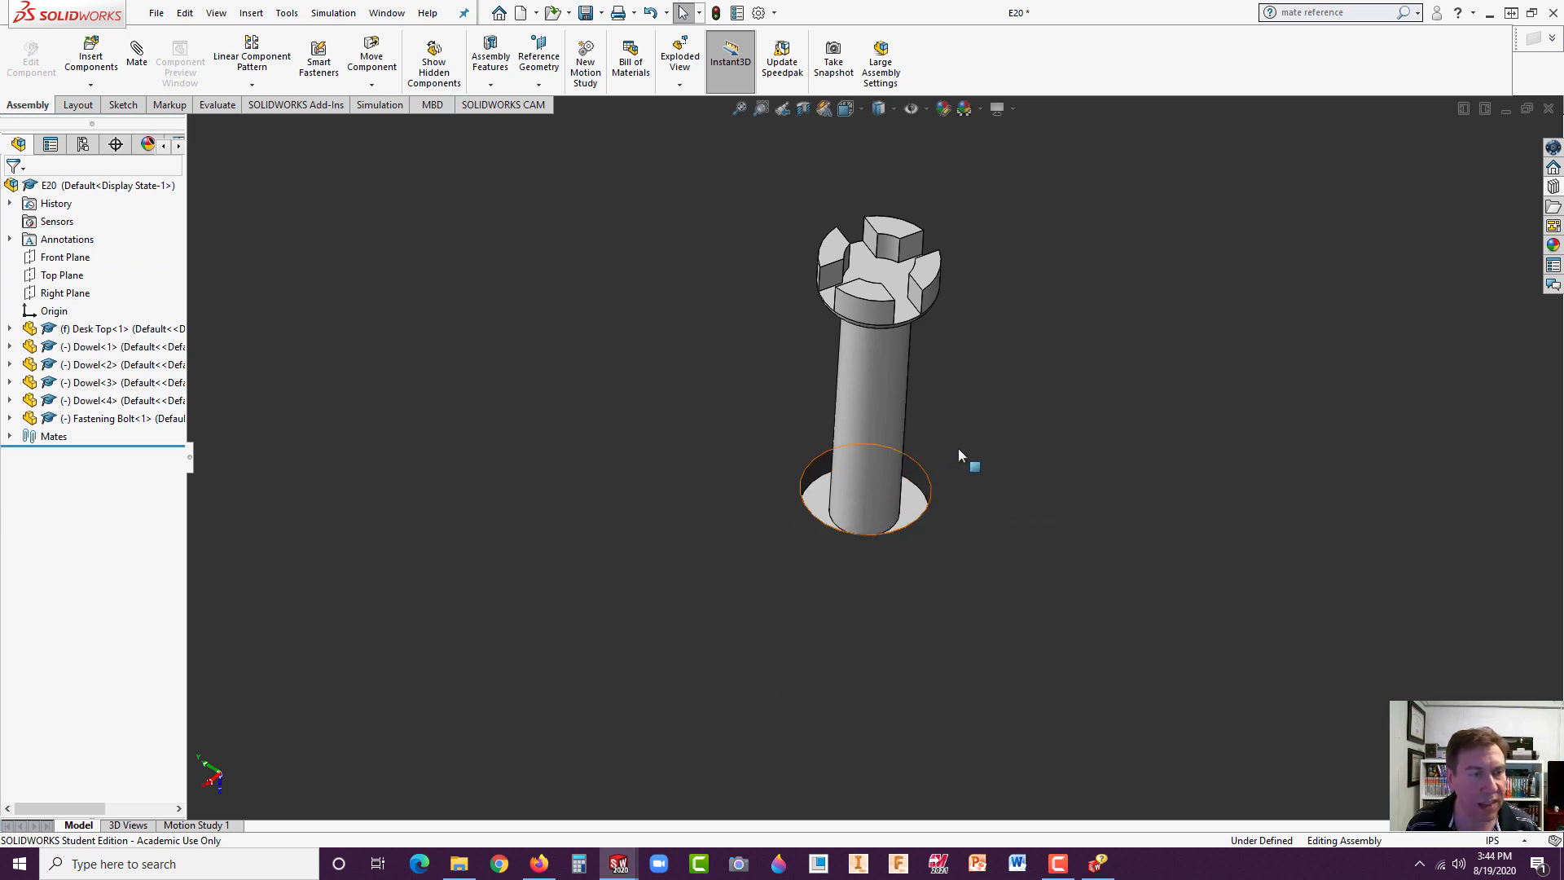
- Mate the inserted Fastening Bolt's ring-shaped shoulder face coincident with the desk top's upper face
click(914, 507)
drag(914, 507, 937, 479)
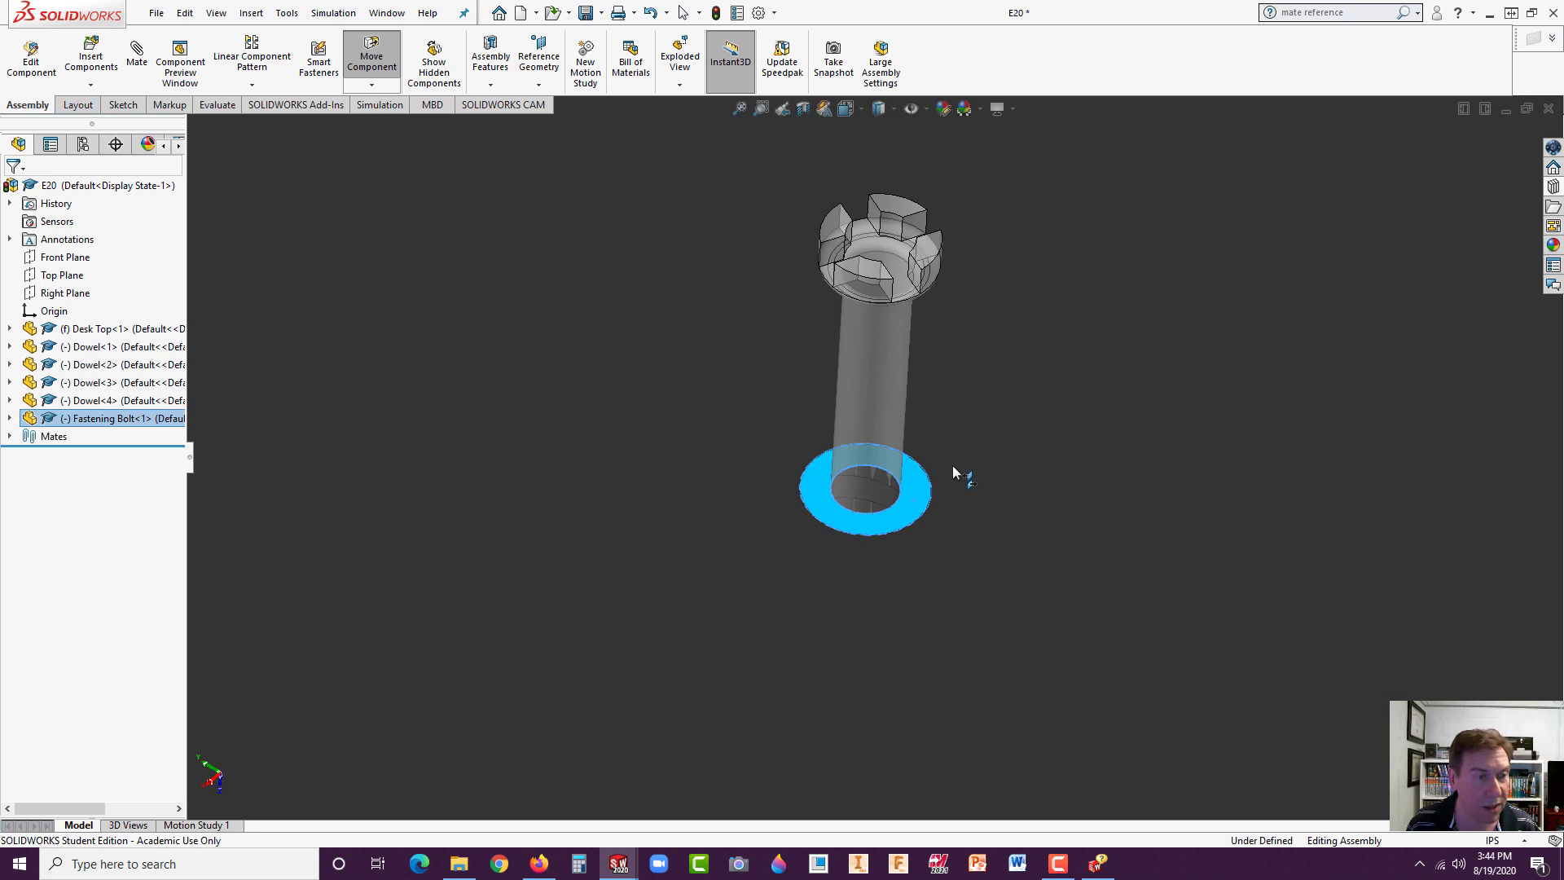
drag(953, 468, 954, 468)
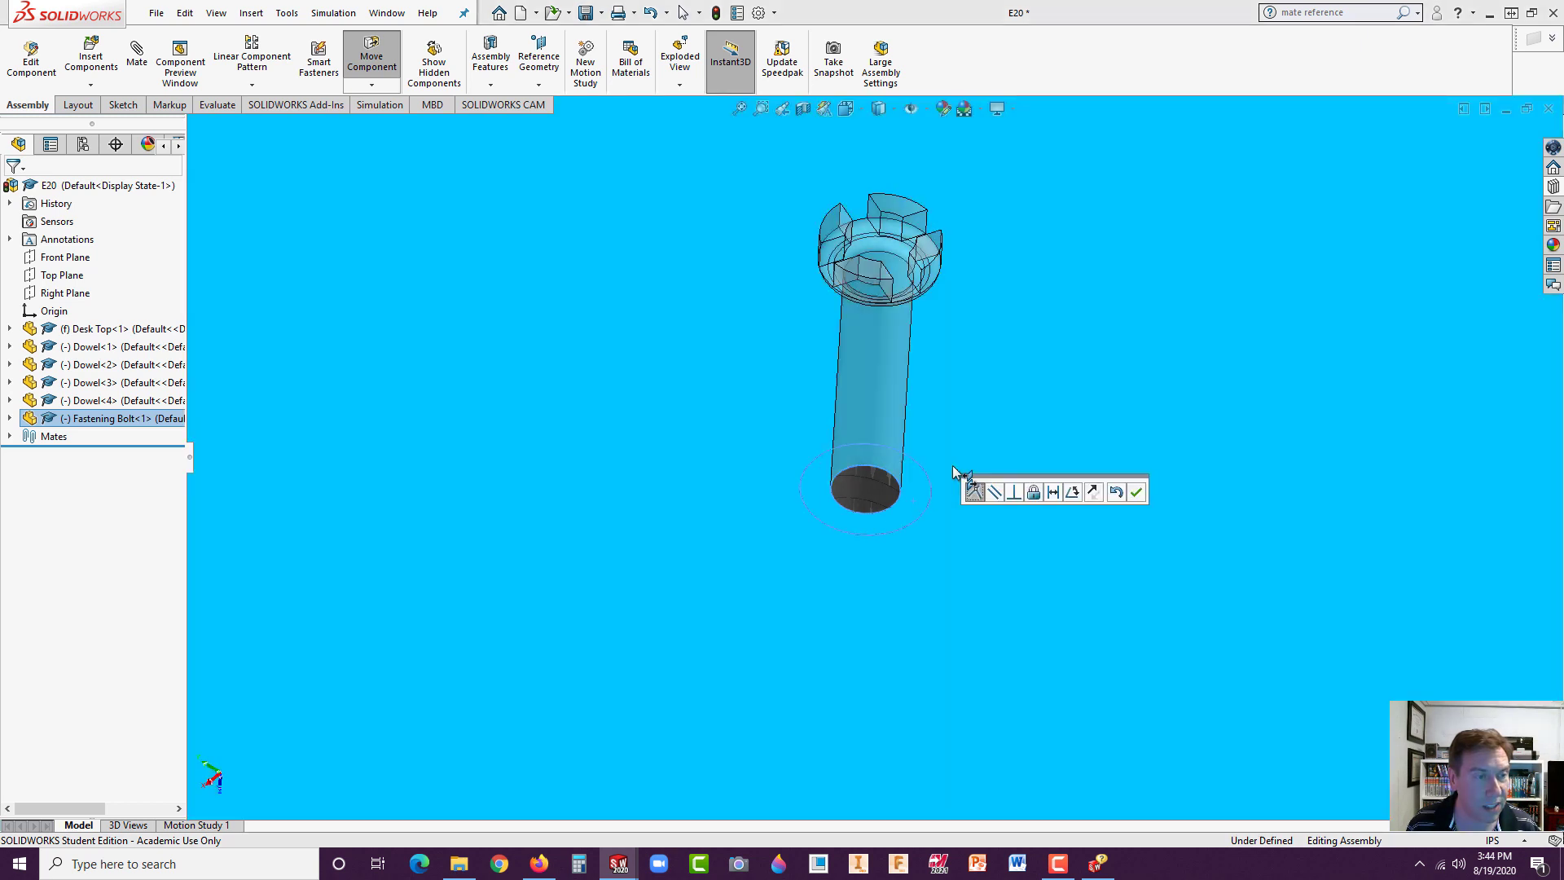
click(1137, 493)
- Insert a second Fastening Bolt from the library, head up, into the empty hole at the desk top's adjacent corner with a concentric mate
scroll(1096, 573, up, 5)
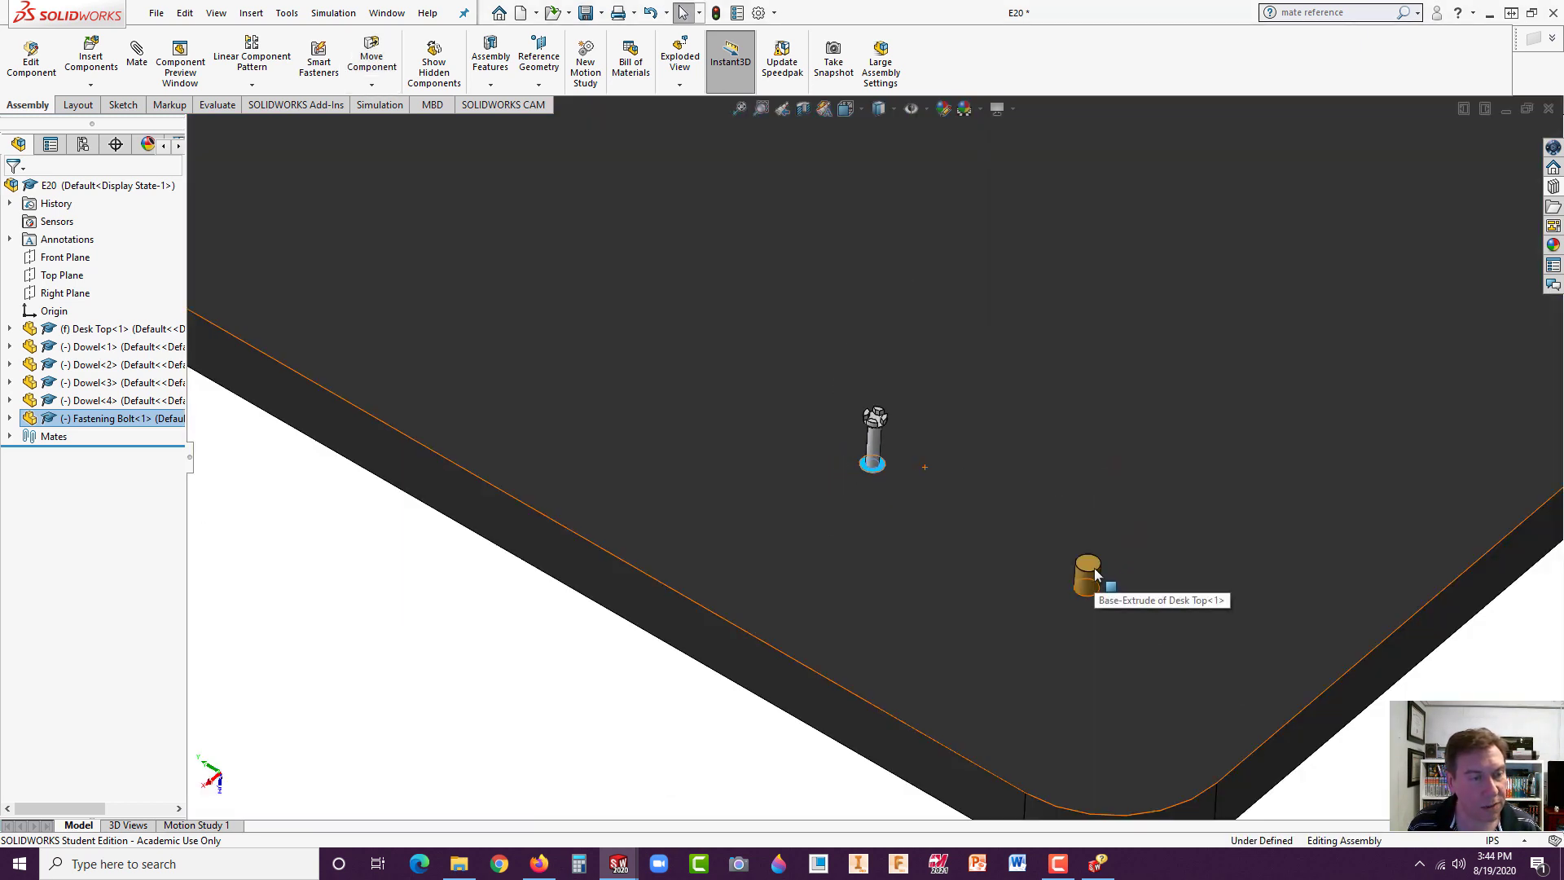
scroll(1093, 570, up, 3)
click(734, 706)
scroll(653, 403, up, 4)
scroll(721, 317, down, 6)
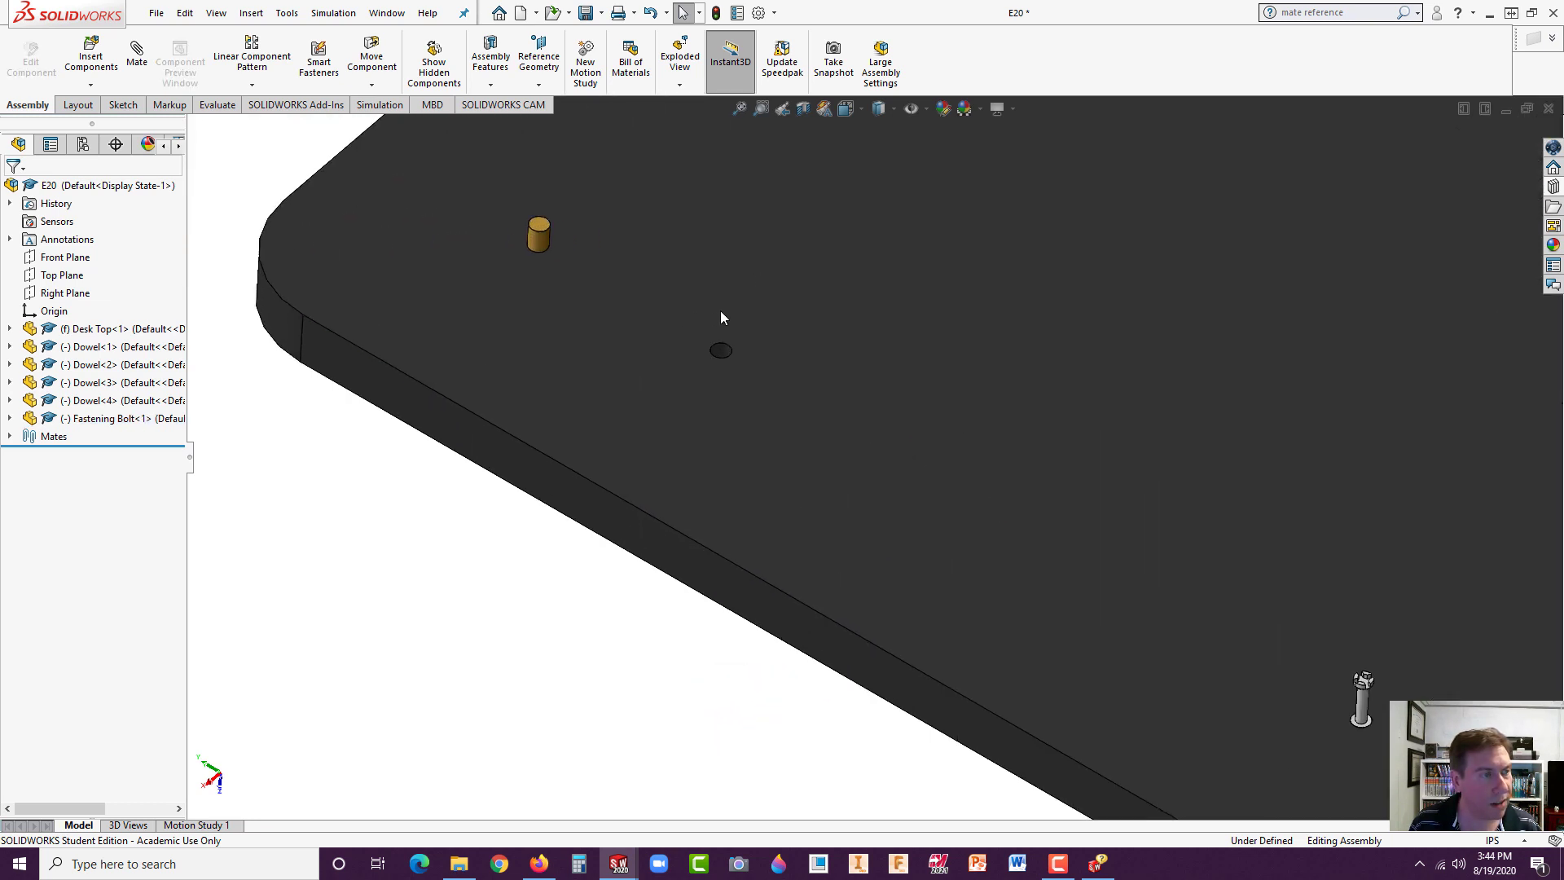
scroll(730, 345, down, 6)
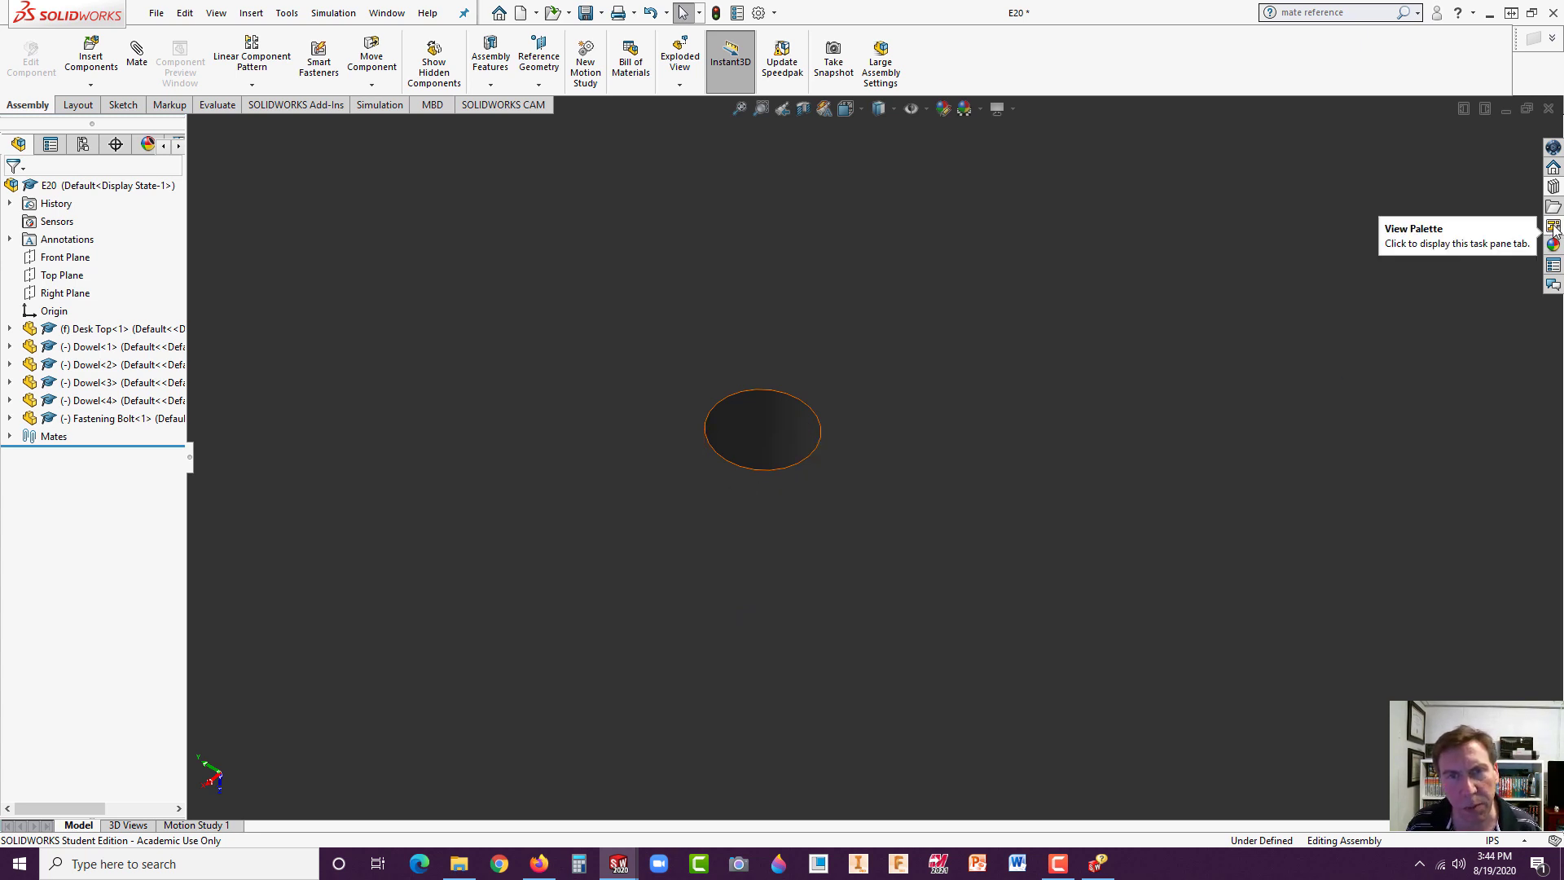
click(1553, 187)
click(1393, 324)
drag(1393, 324, 794, 451)
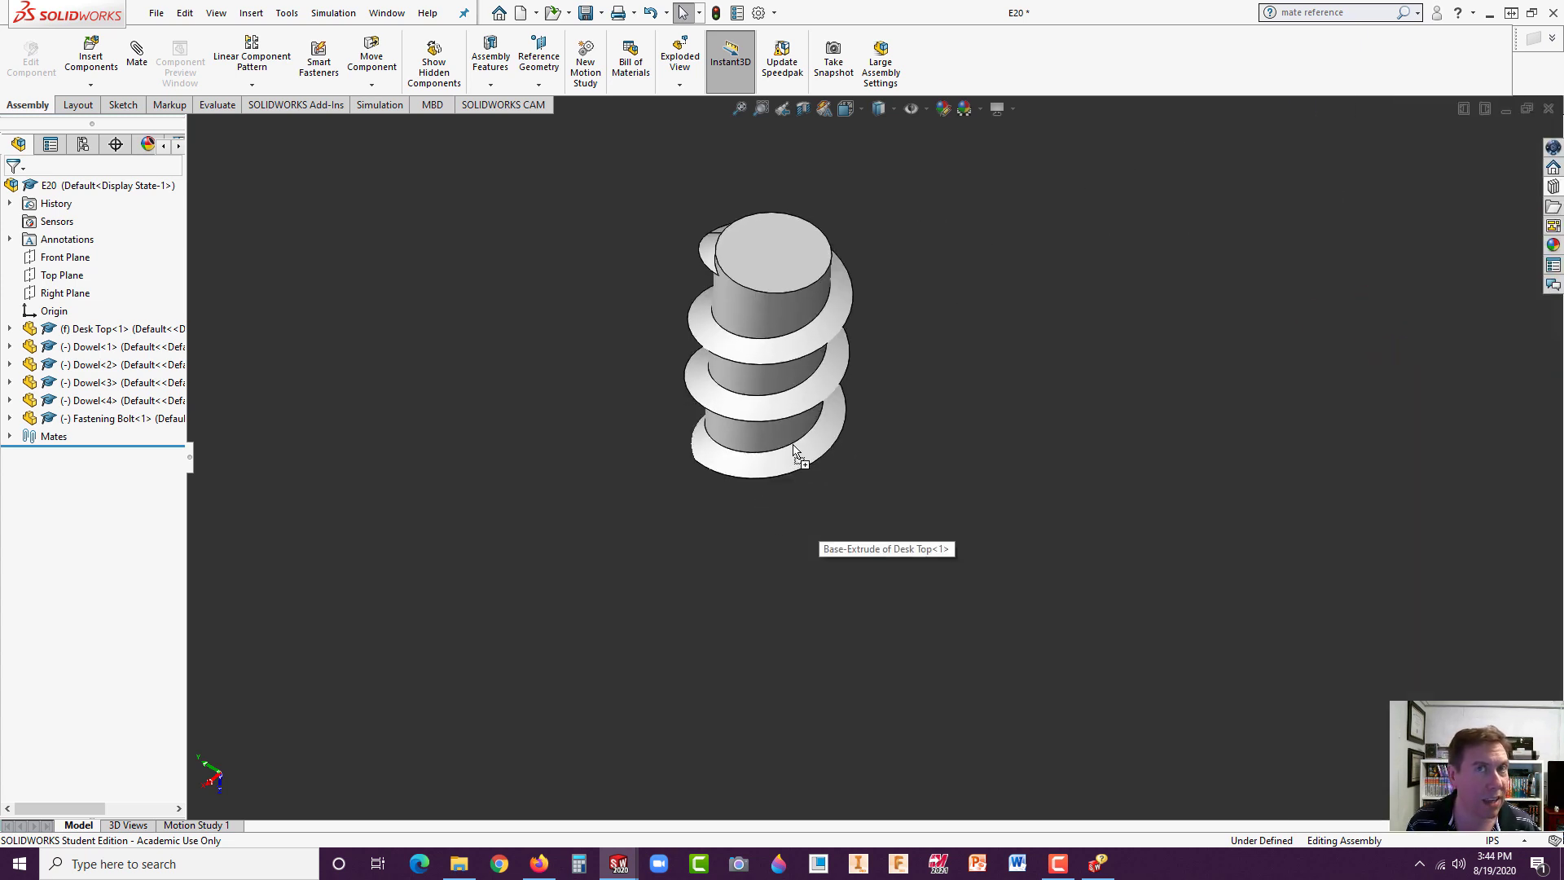
drag(794, 452, 797, 428)
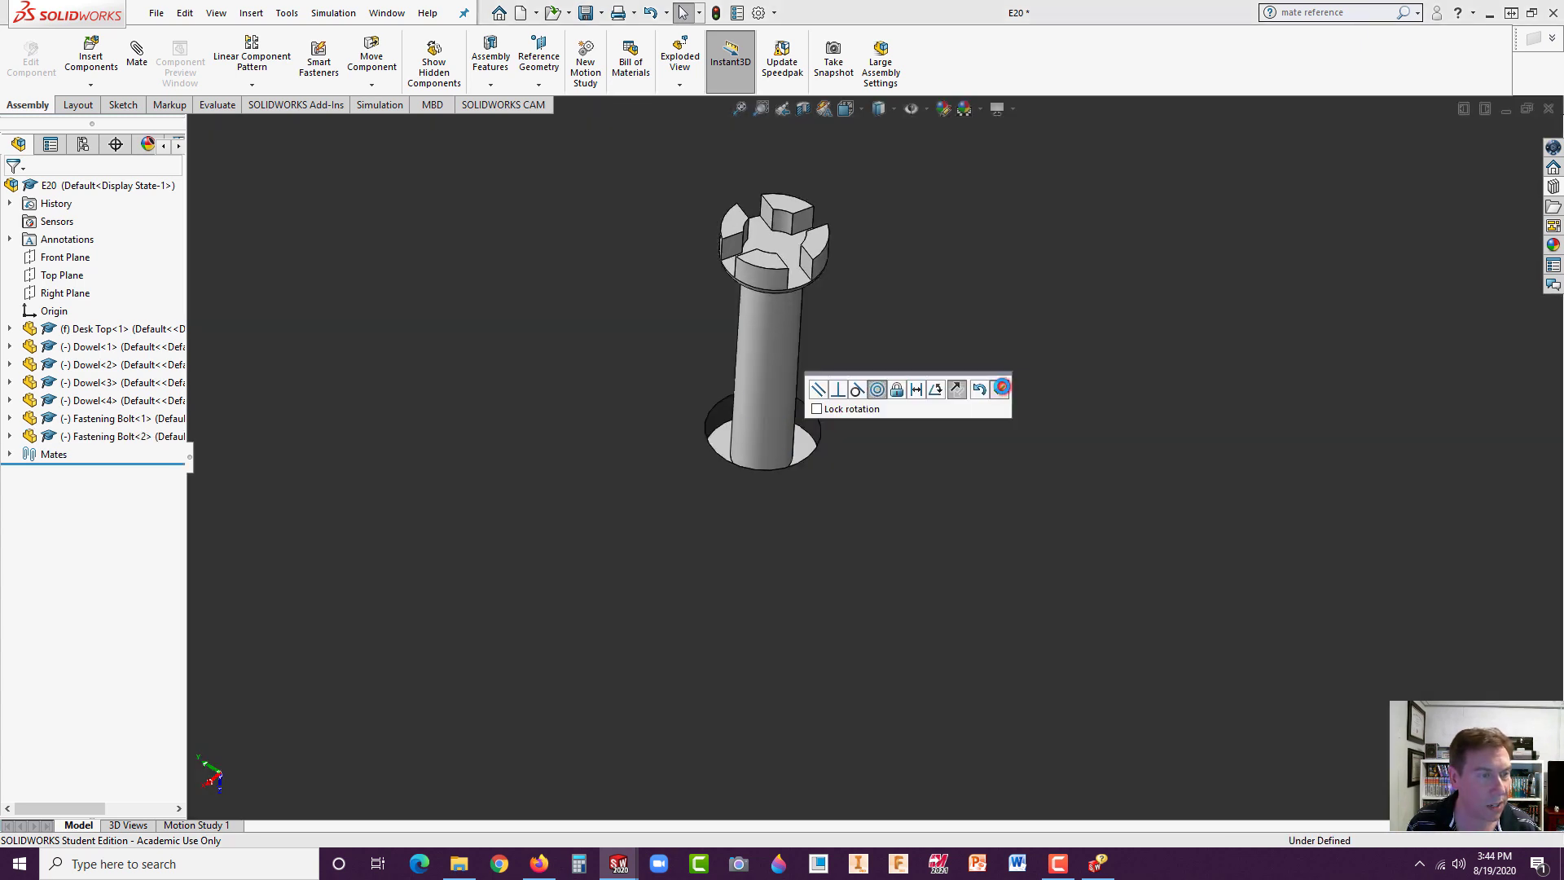
click(1001, 386)
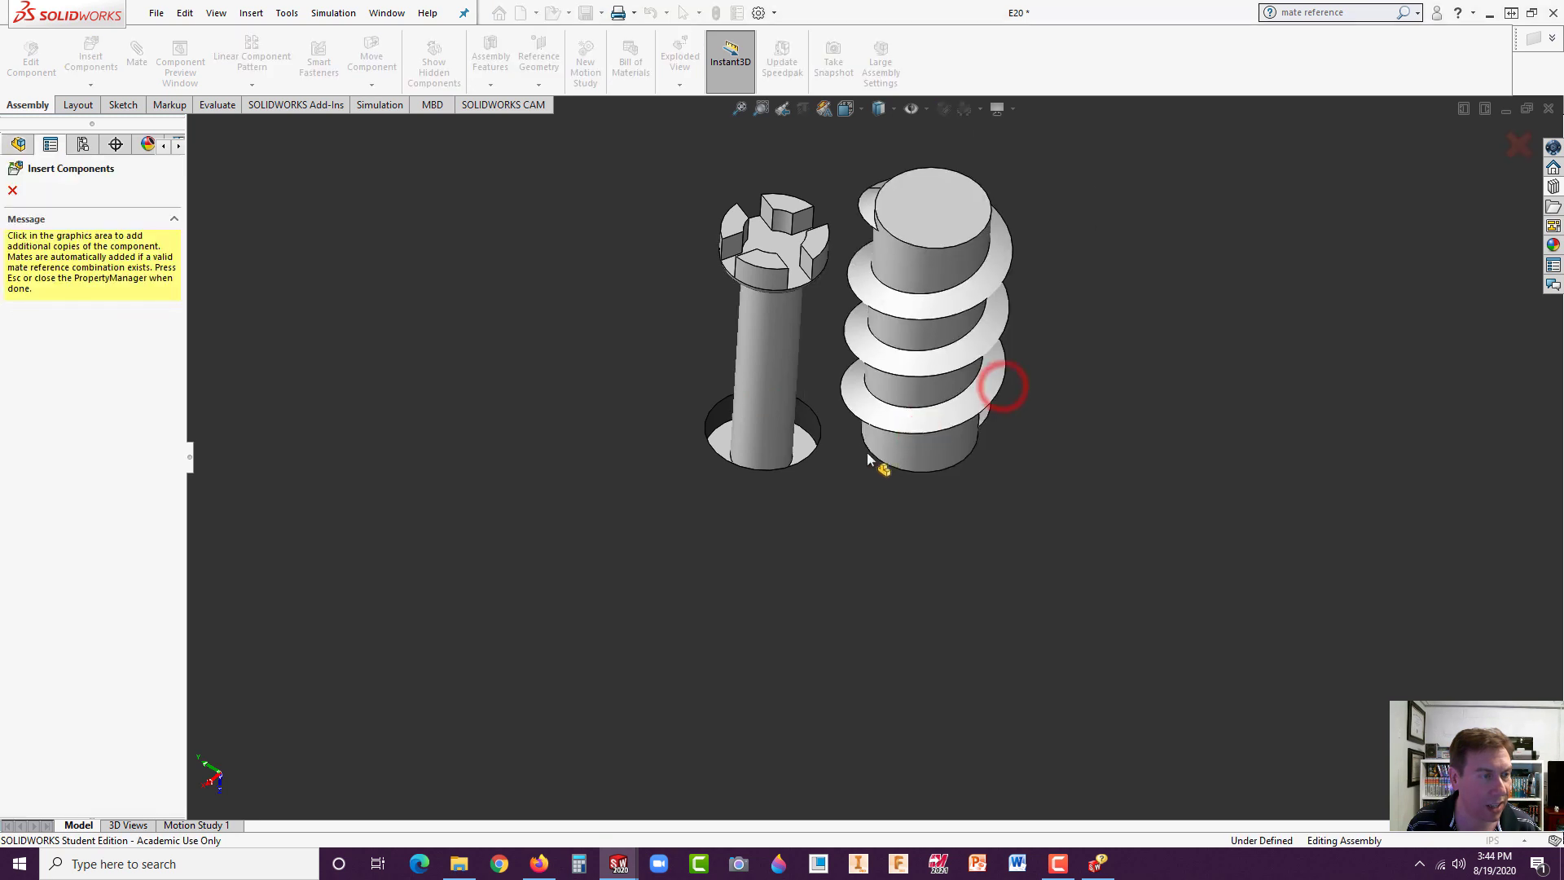
key(Escape)
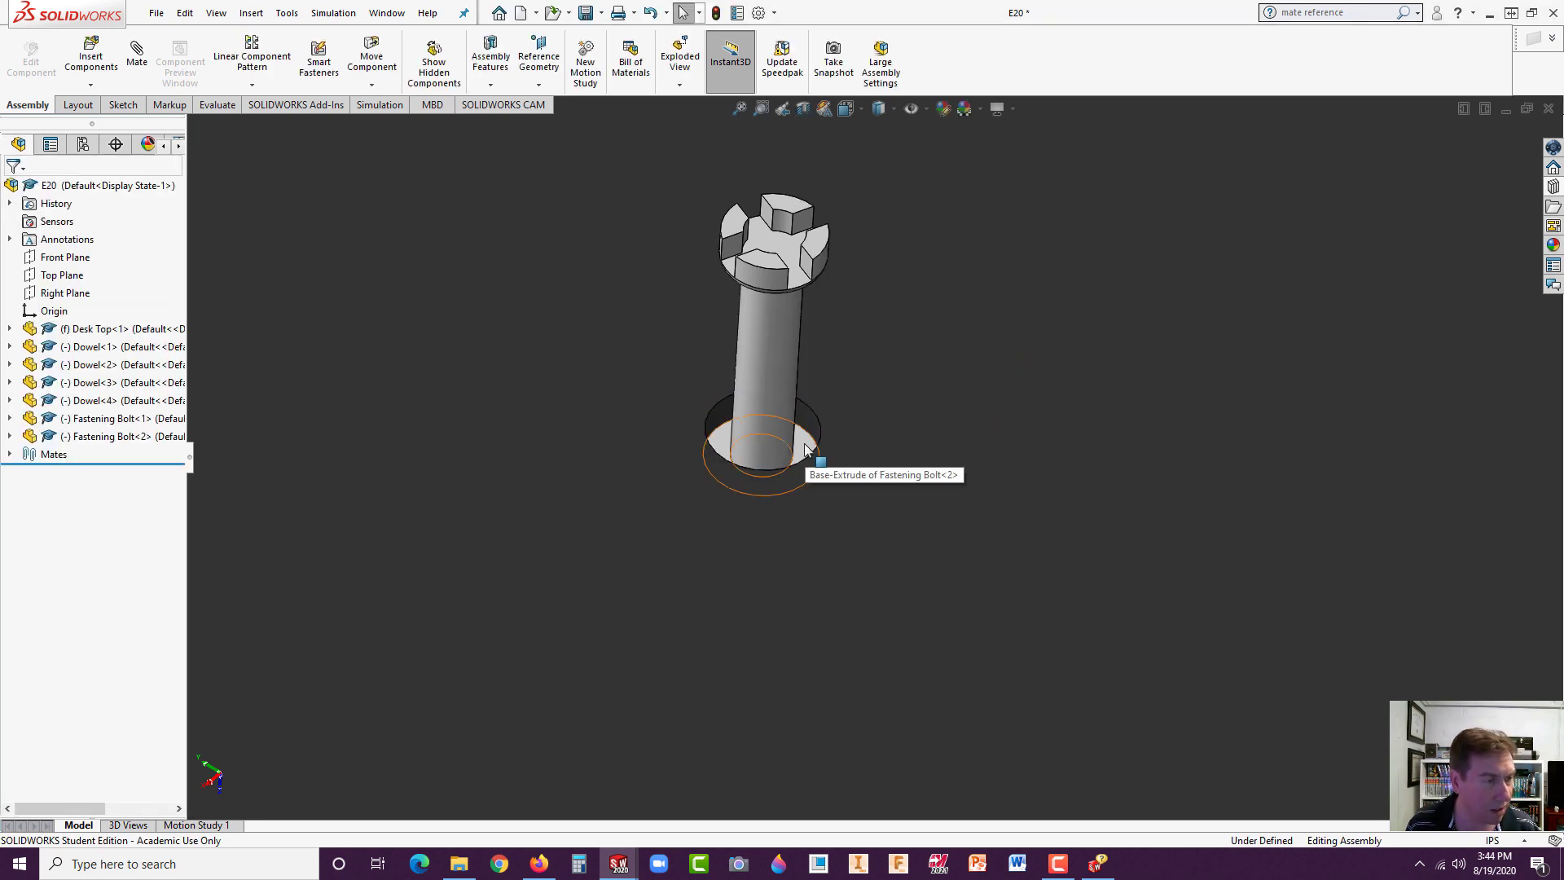
- Mate the second Fastening Bolt's shoulder face coincident with the desk top's upper face
drag(805, 450, 834, 408)
click(1019, 388)
scroll(988, 489, up, 2)
scroll(998, 566, up, 6)
key(Escape)
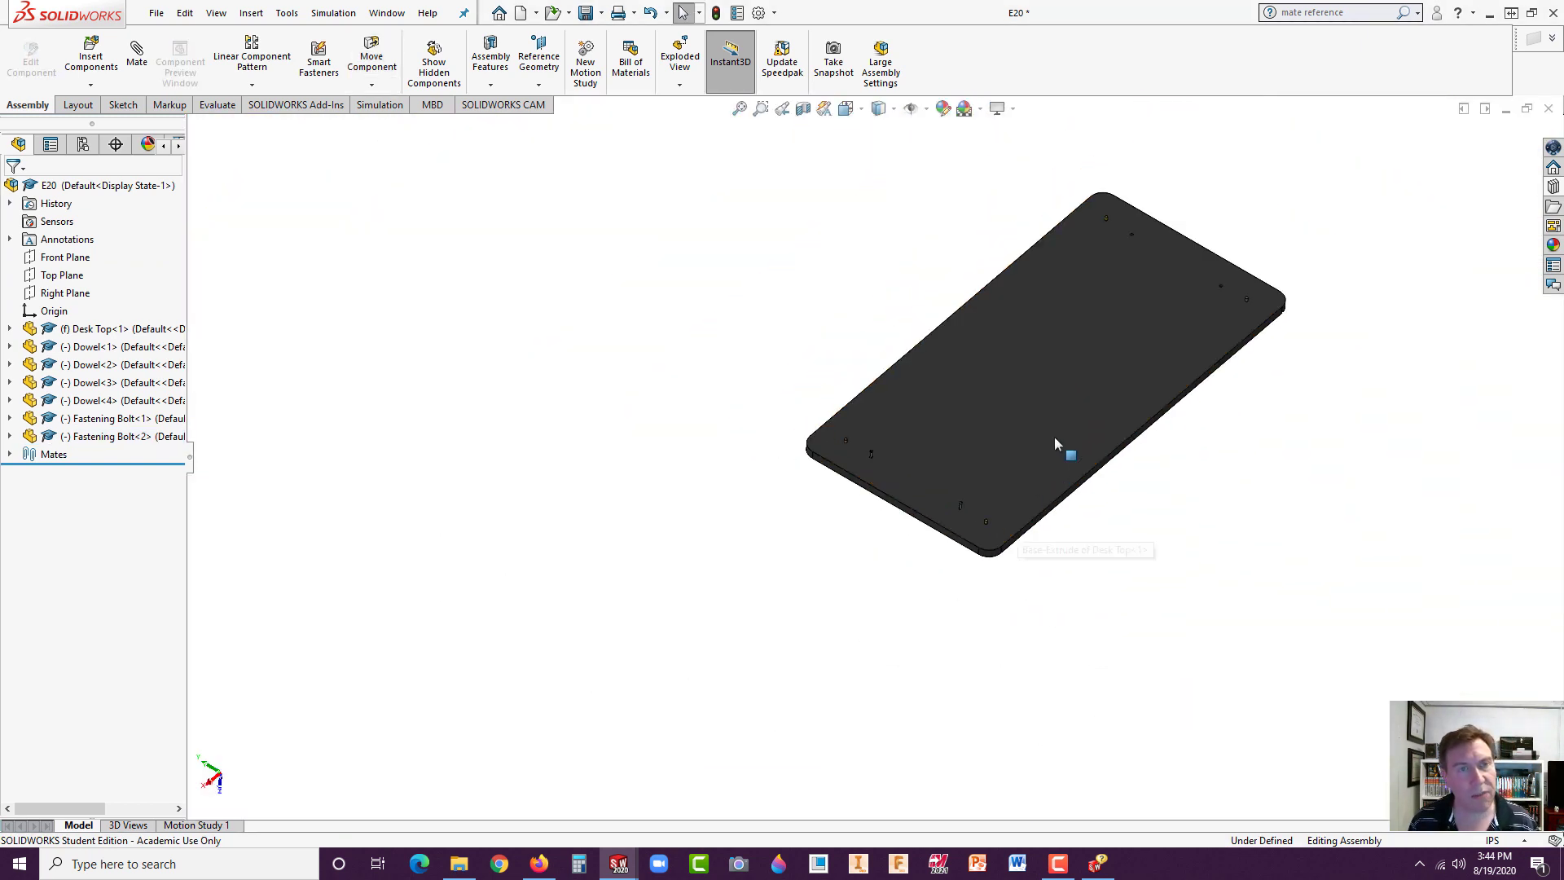
- Mirror both Fastening Bolts about the Desk Top's Right plane with Mirror Components, keeping the Center of bounding box mirror type
scroll(1035, 440, down, 3)
scroll(1059, 383, up, 2)
scroll(1100, 334, down, 1)
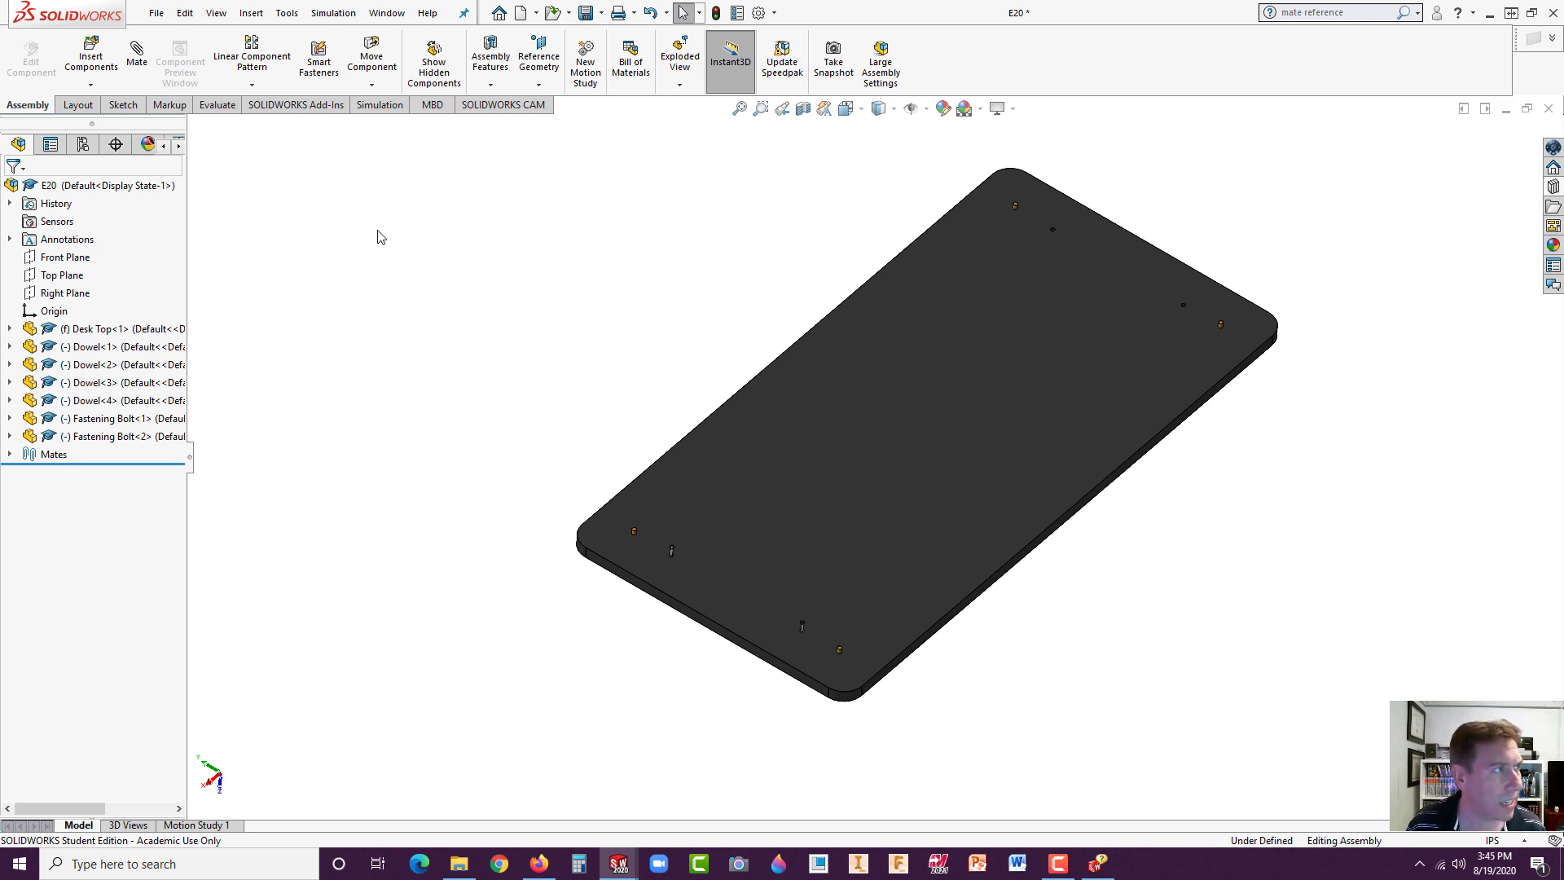
click(102, 435)
ctrl+click(37, 416)
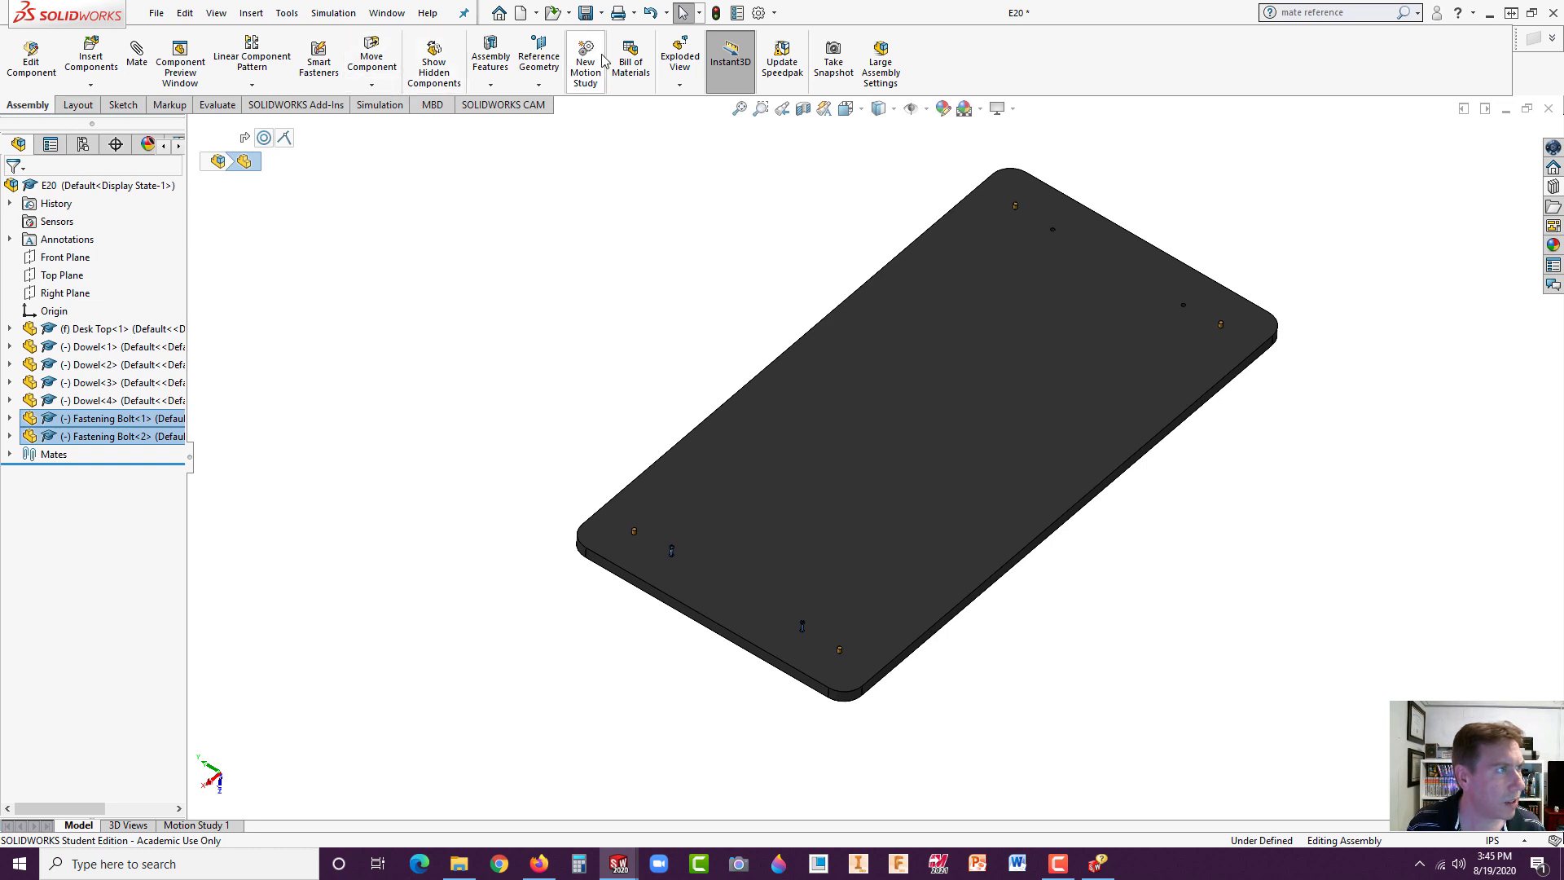
click(494, 91)
click(537, 84)
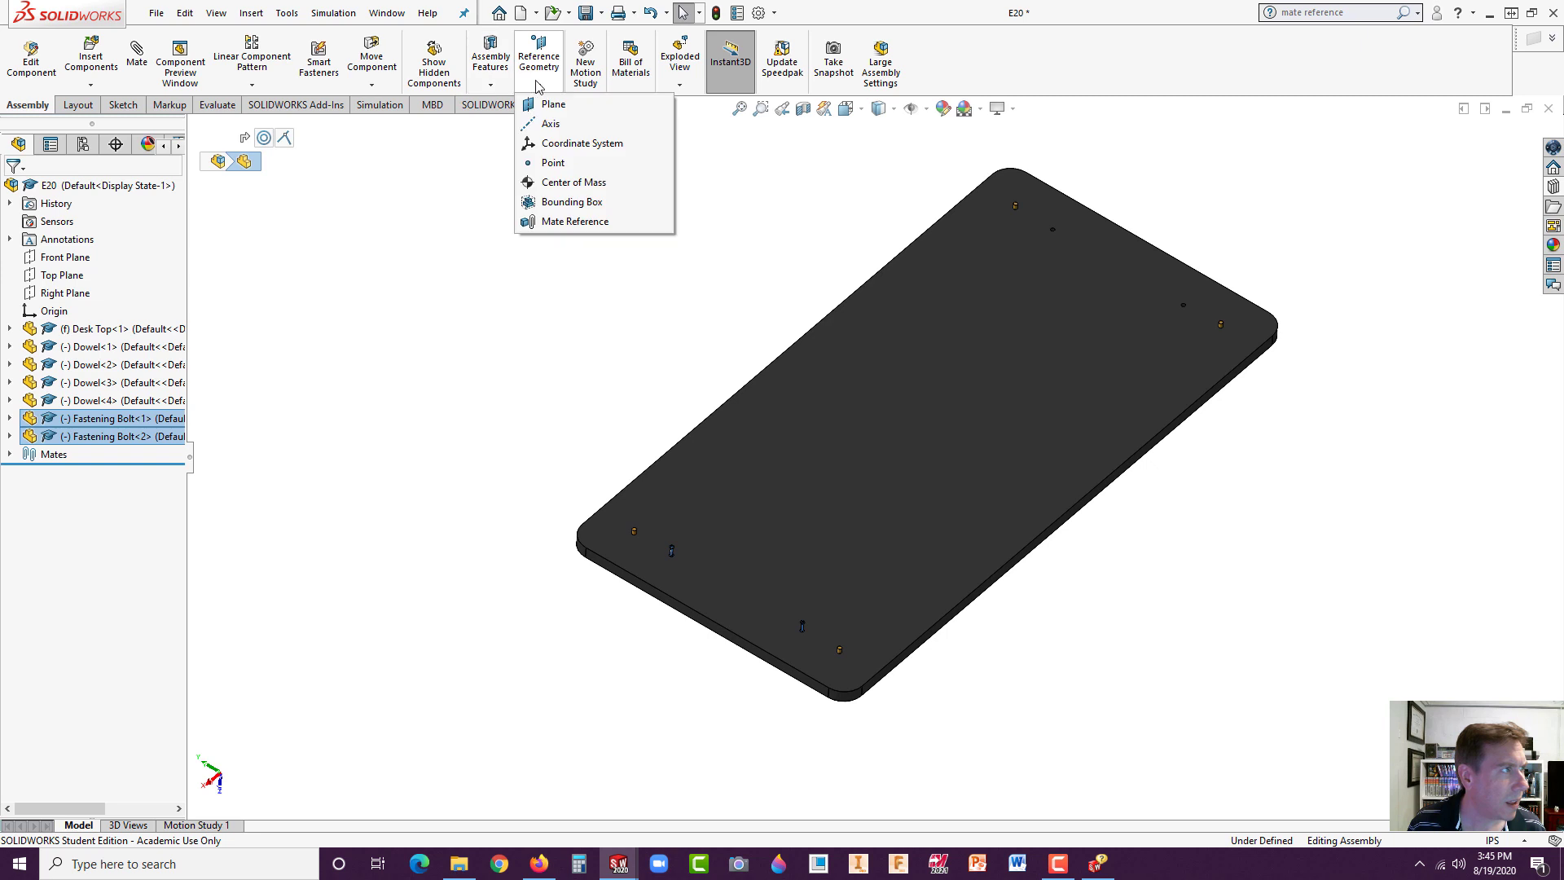
mouse_move(251, 84)
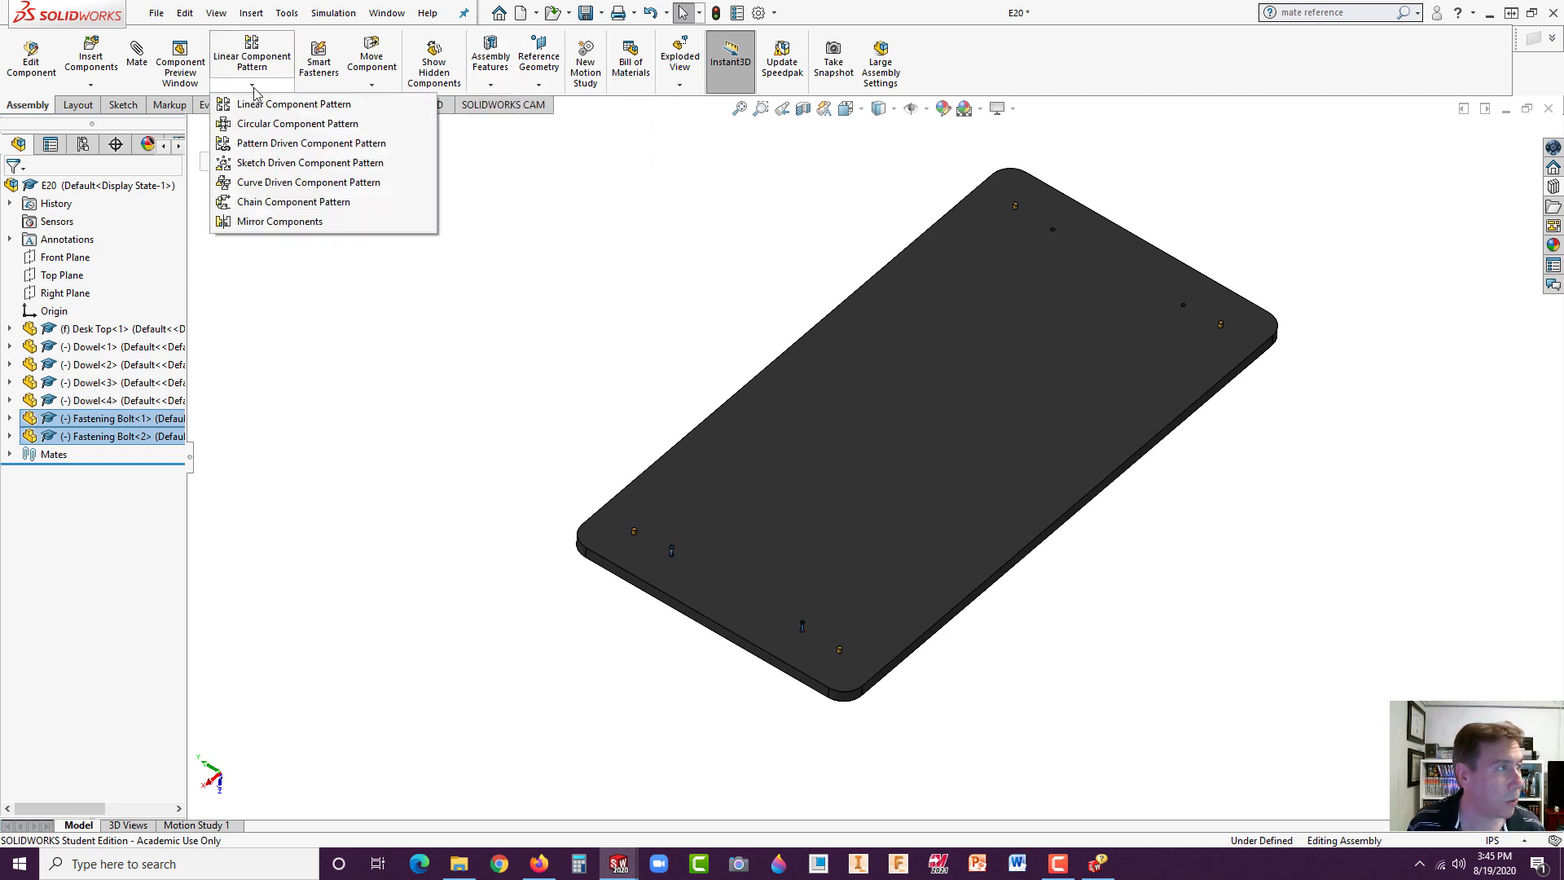
click(244, 220)
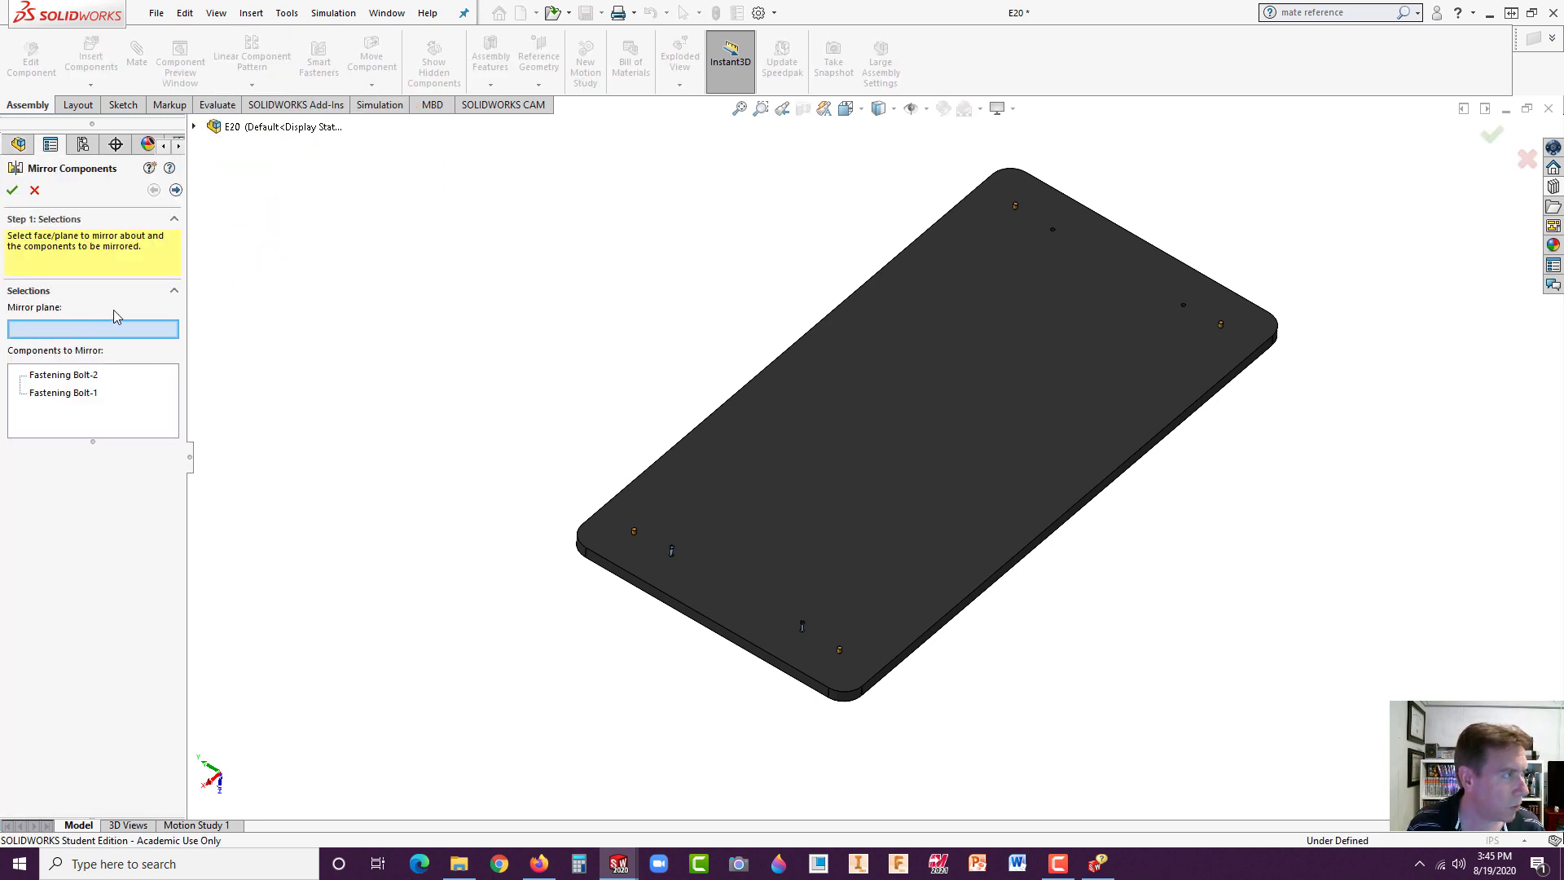
click(195, 128)
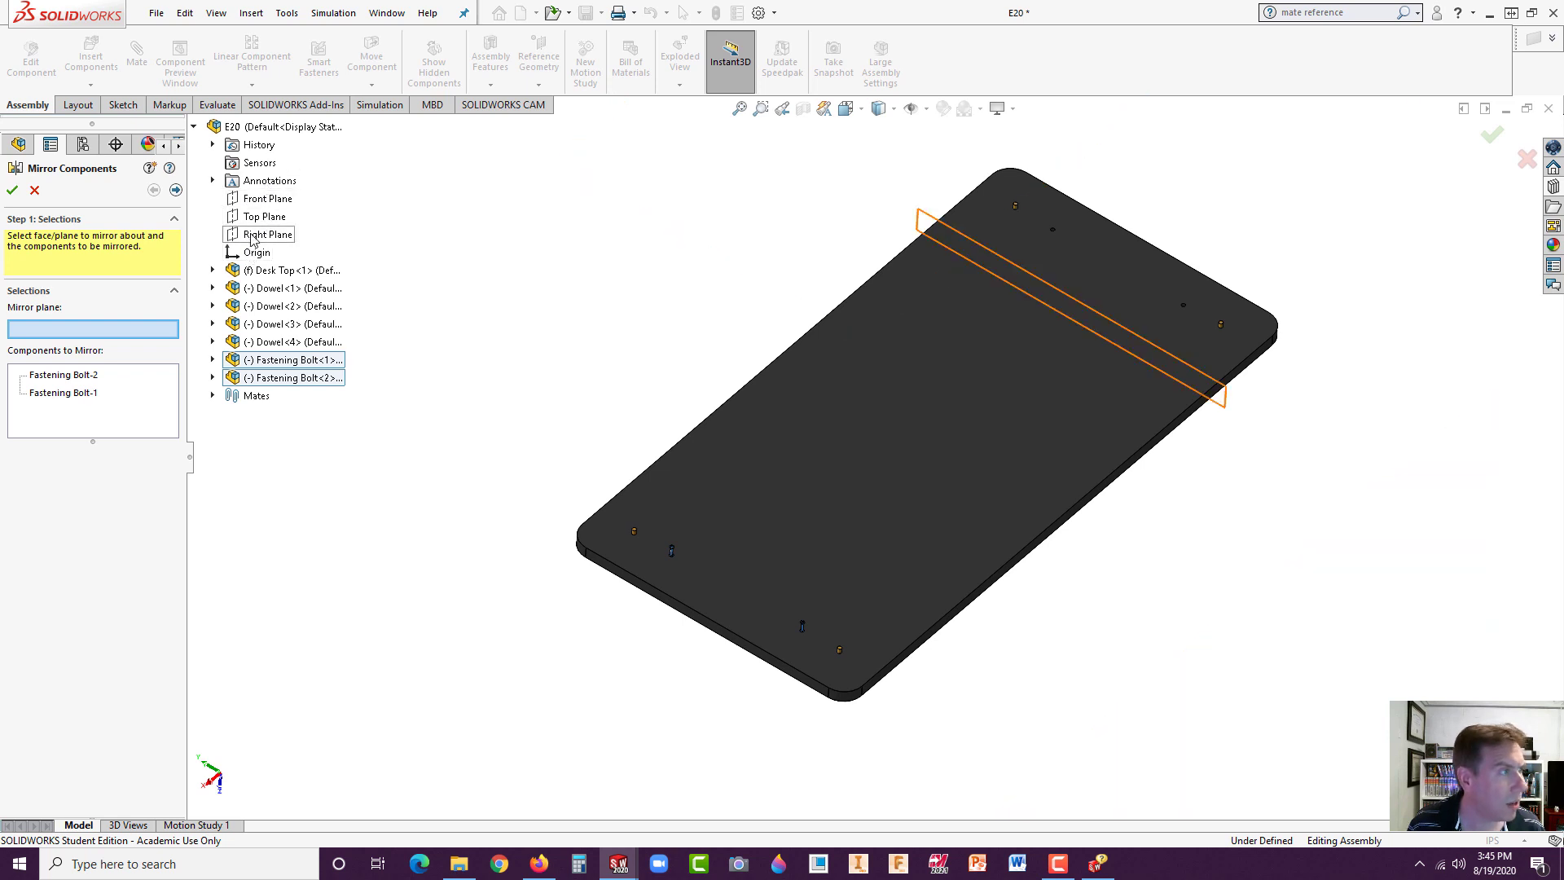
click(211, 270)
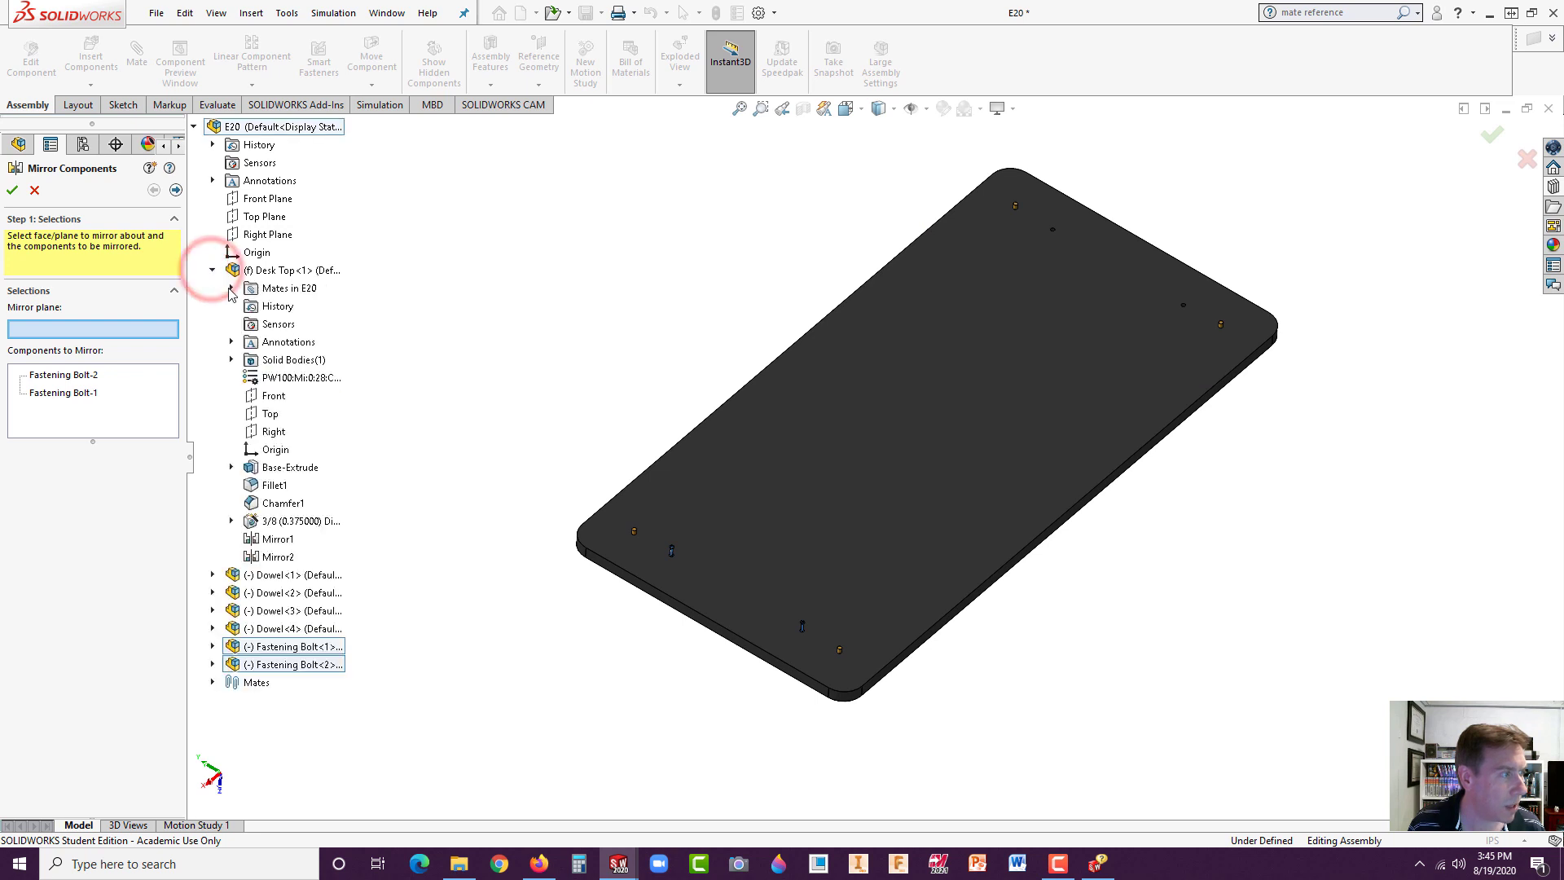
click(262, 433)
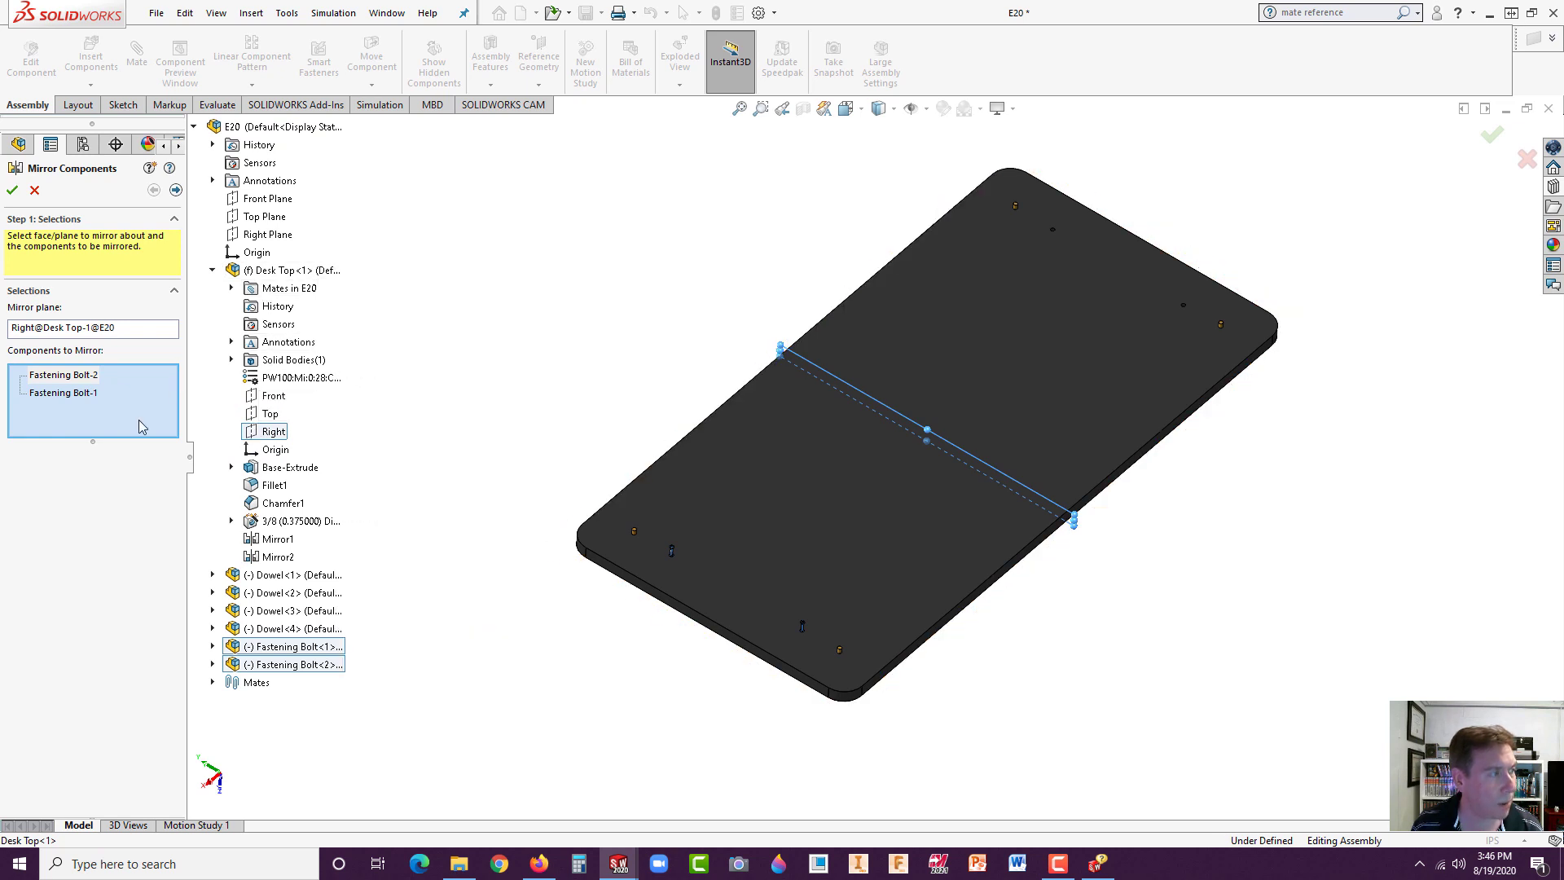
click(176, 191)
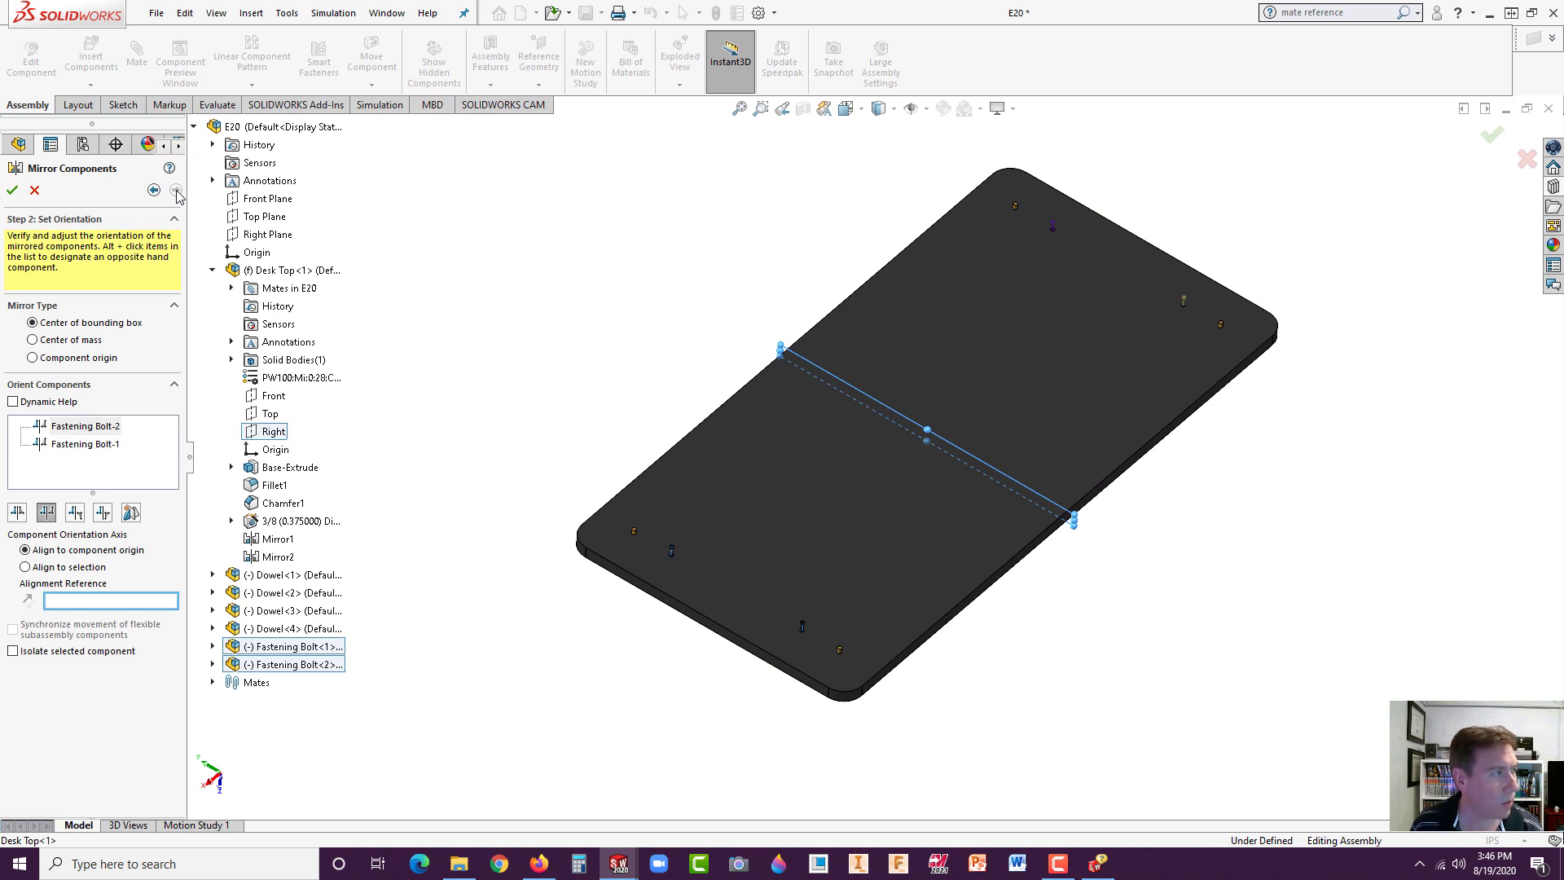
click(13, 190)
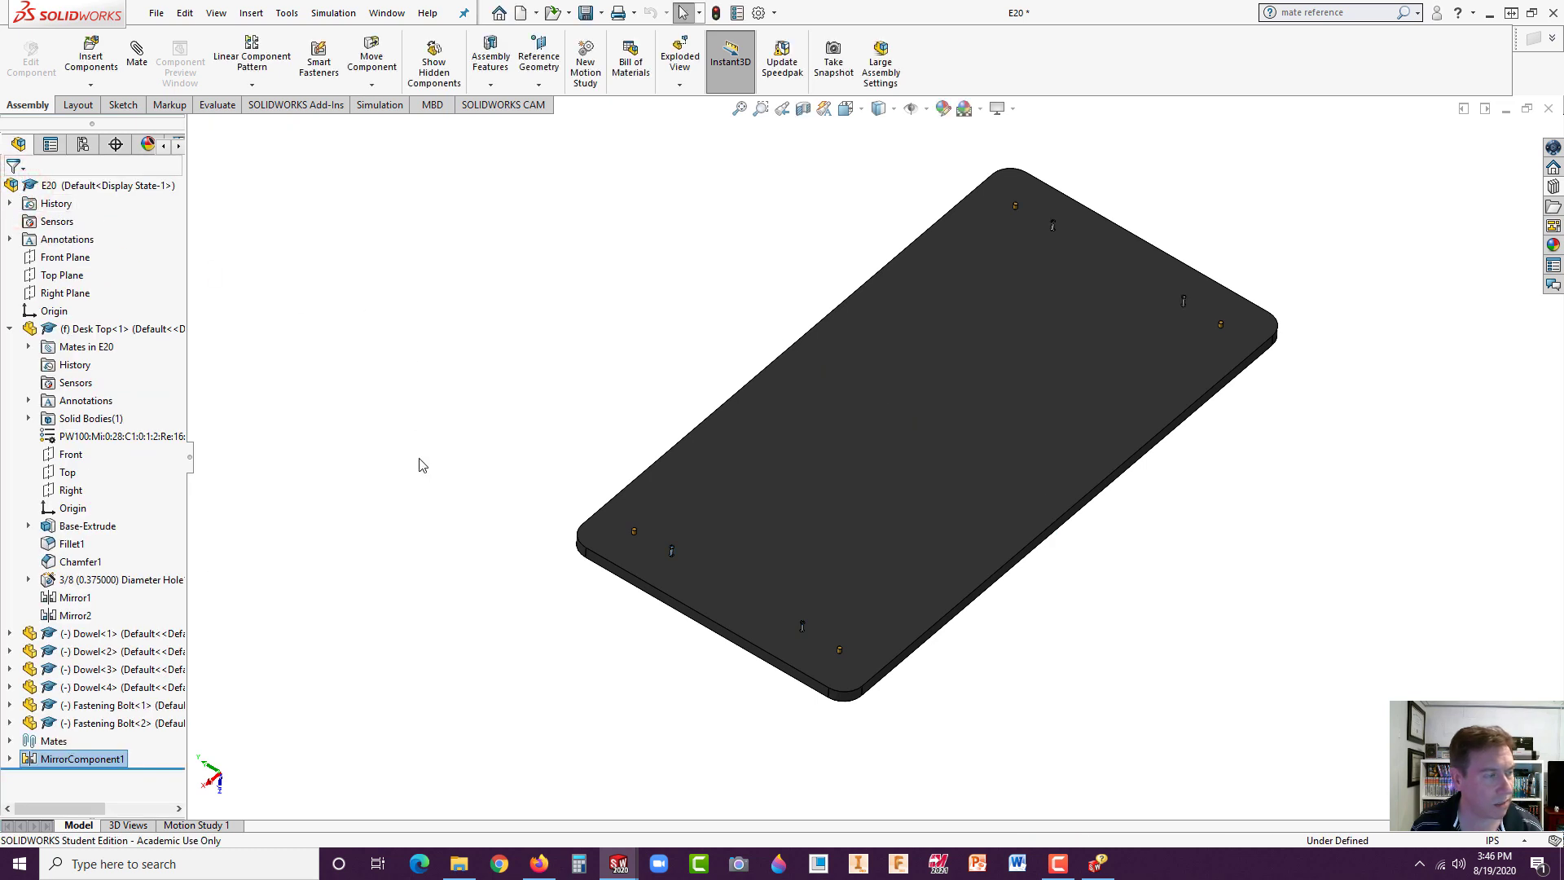
scroll(612, 510, down, 3)
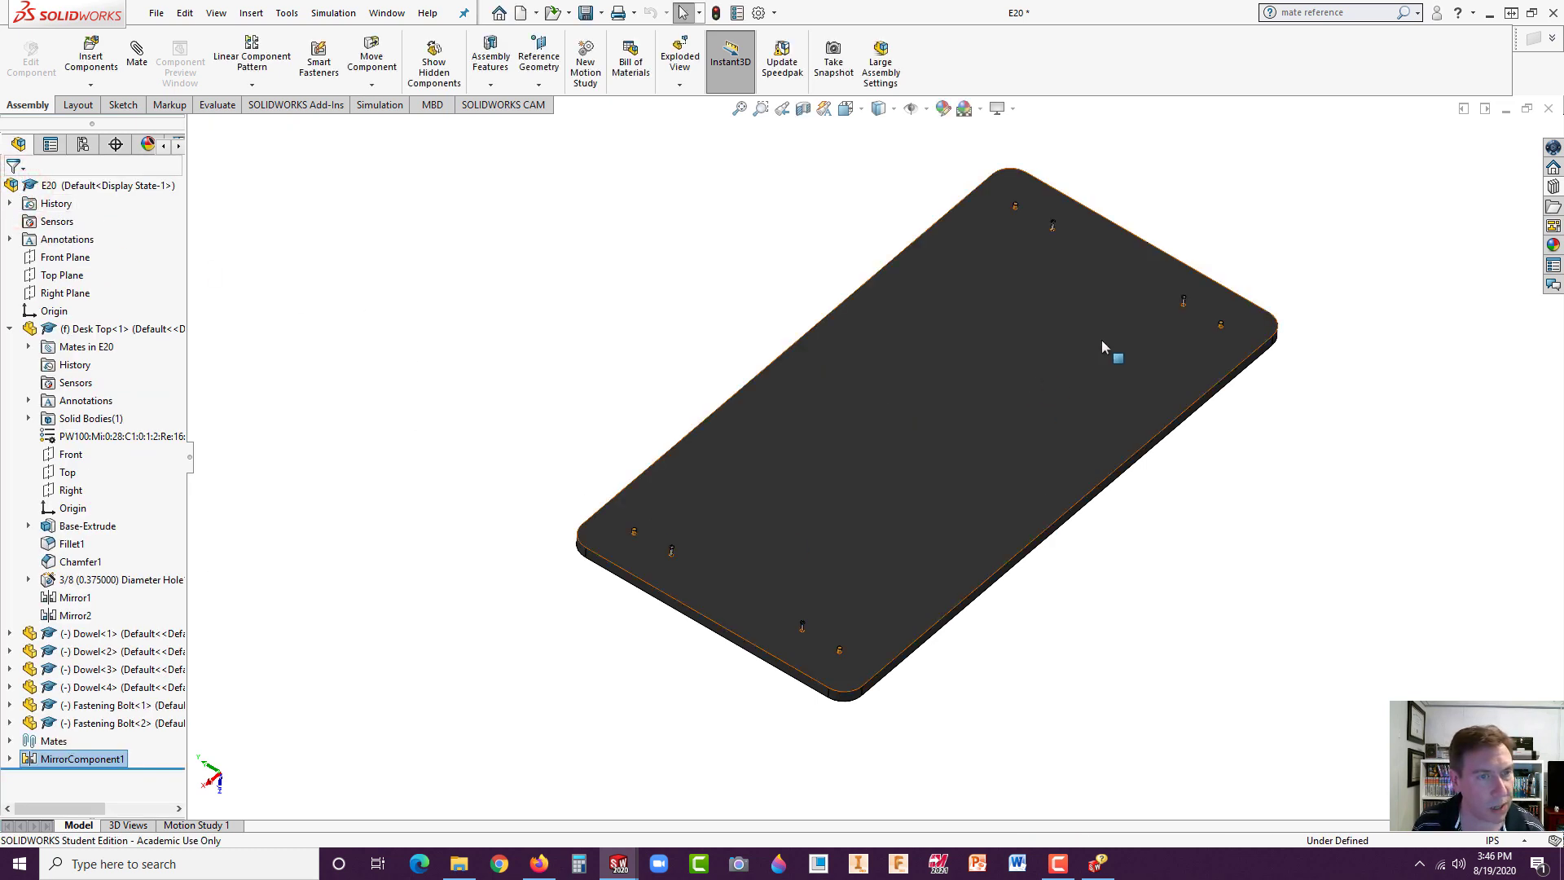
scroll(1055, 399, down, 6)
scroll(1061, 424, up, 6)
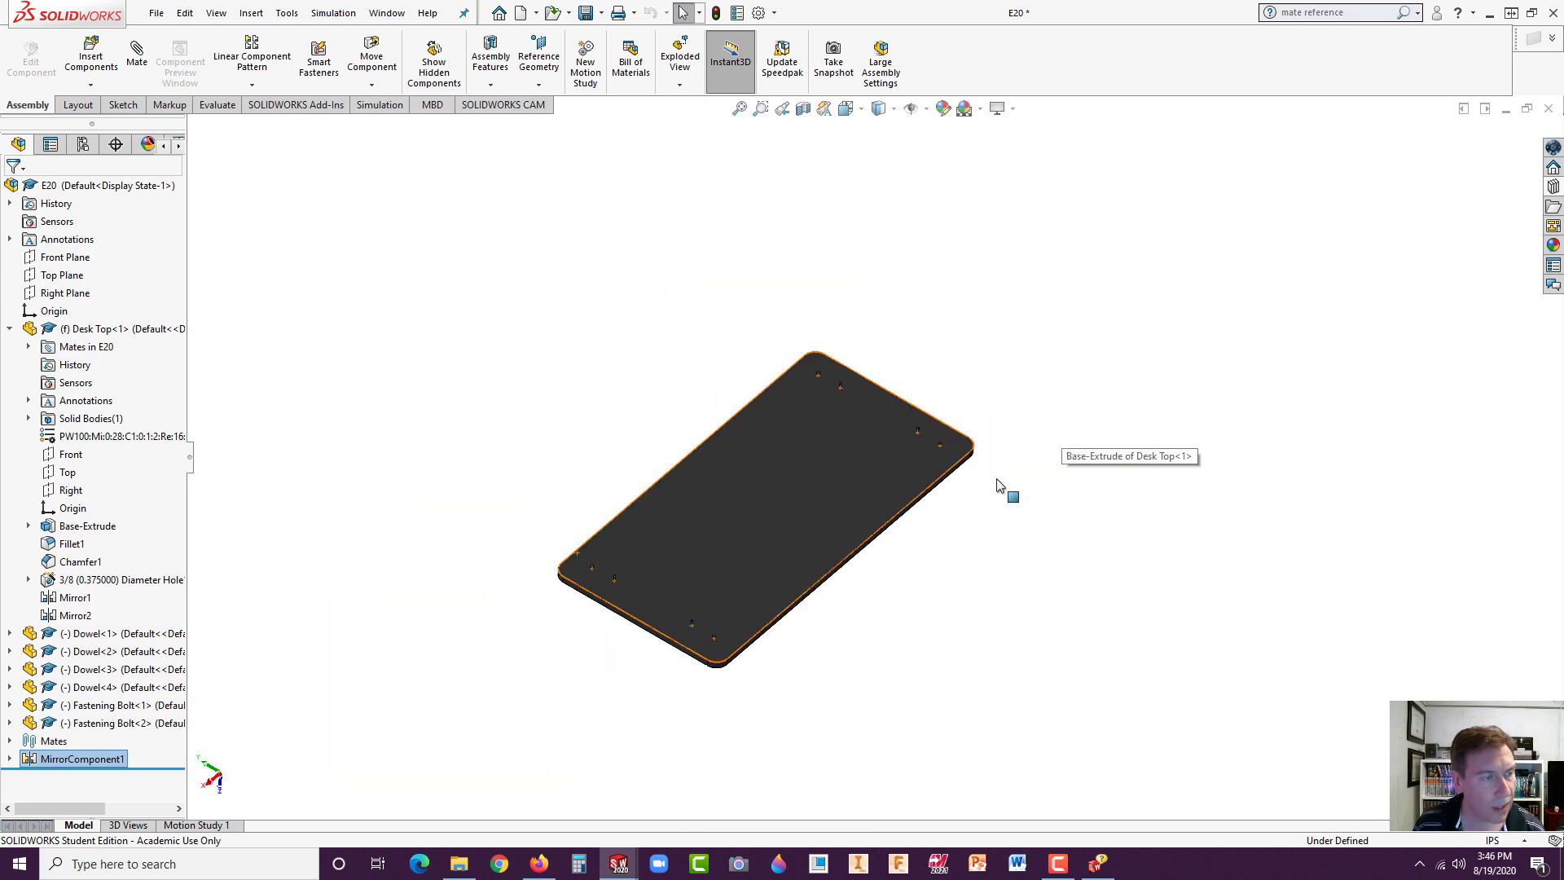
click(330, 528)
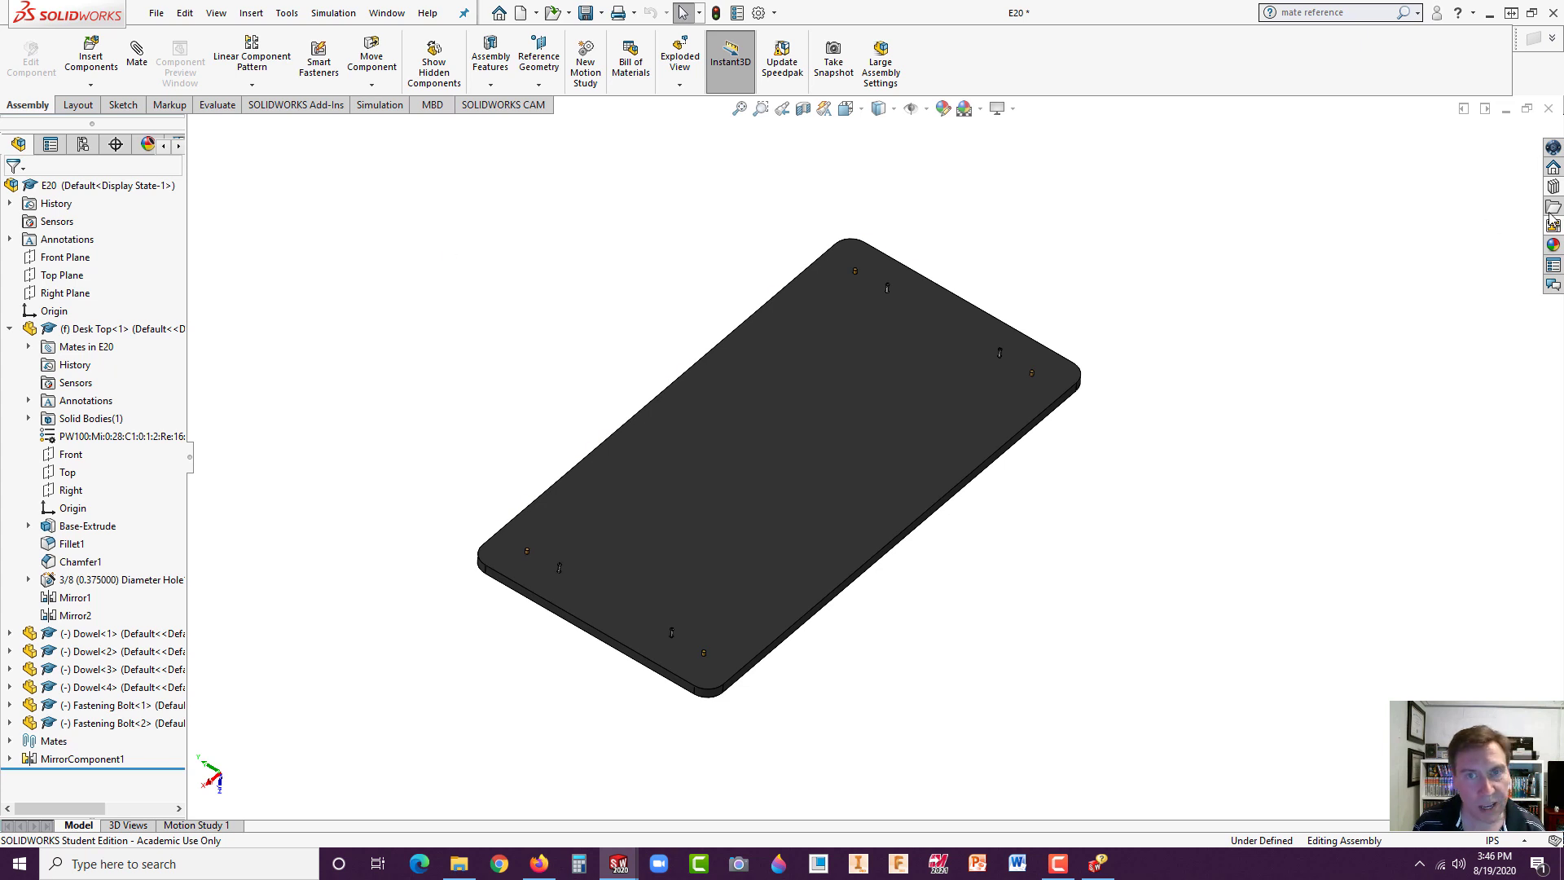
- Insert one Leg from the DESK PARTS Legs folder and move it clear of the desk top
click(1554, 186)
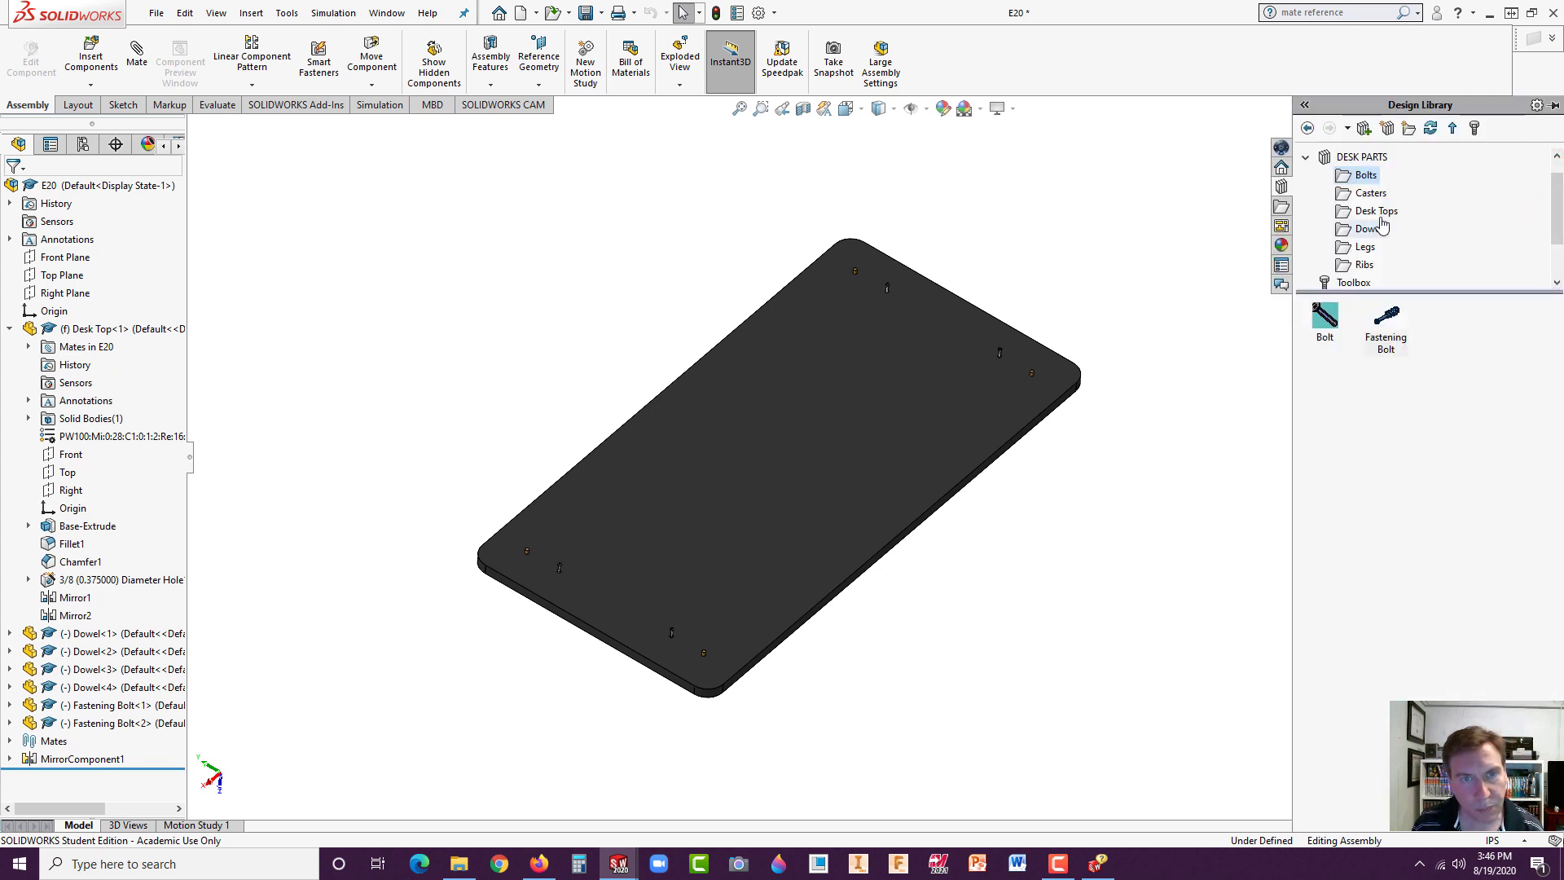
click(1366, 249)
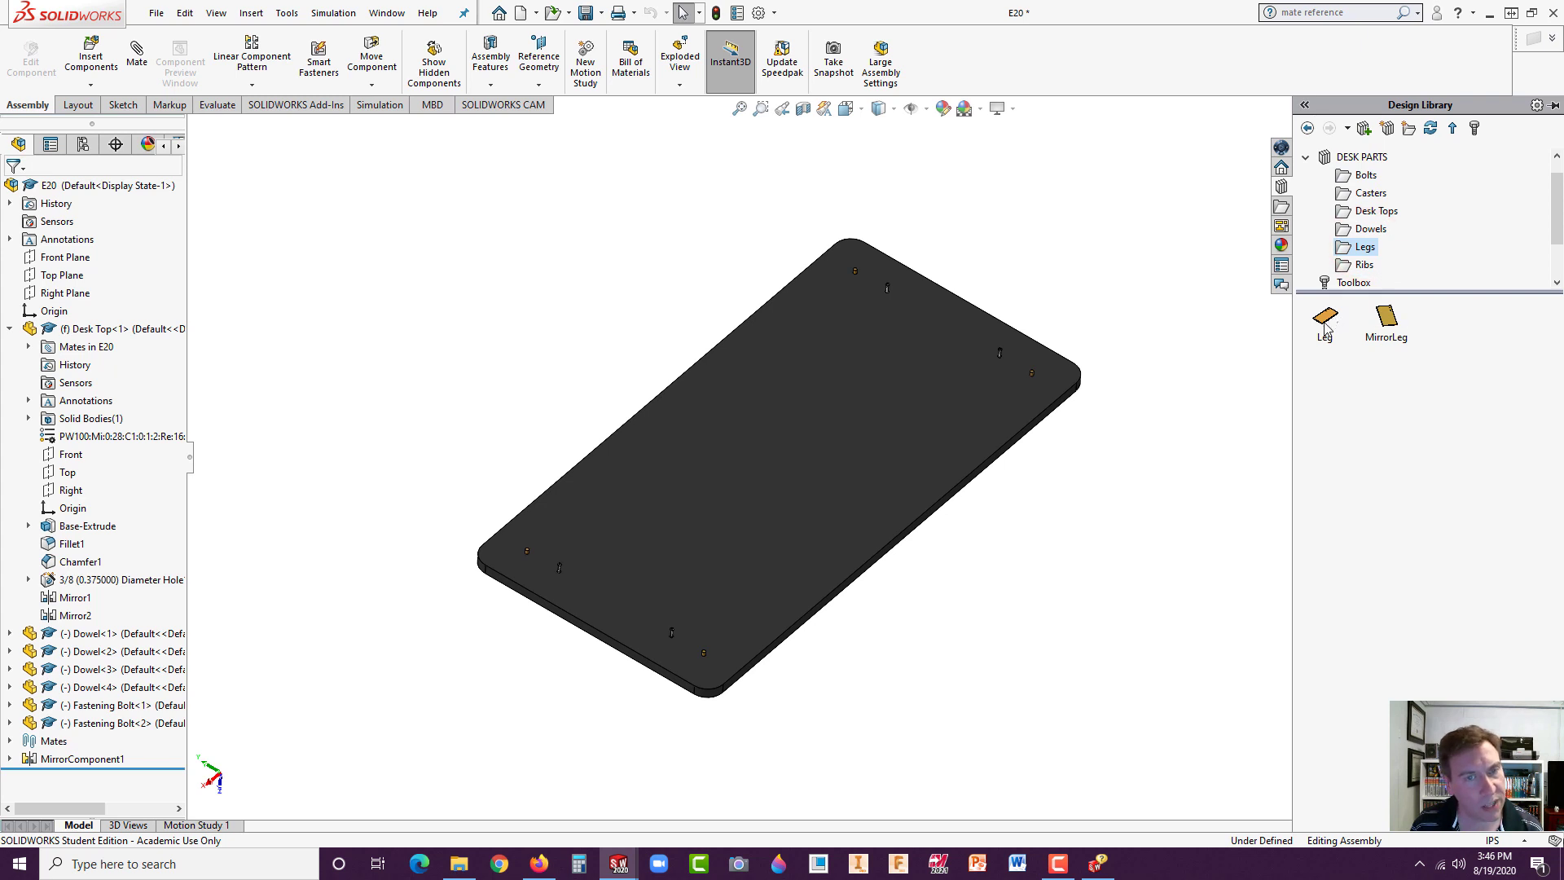
mouse_move(1325, 327)
drag(1326, 326, 933, 451)
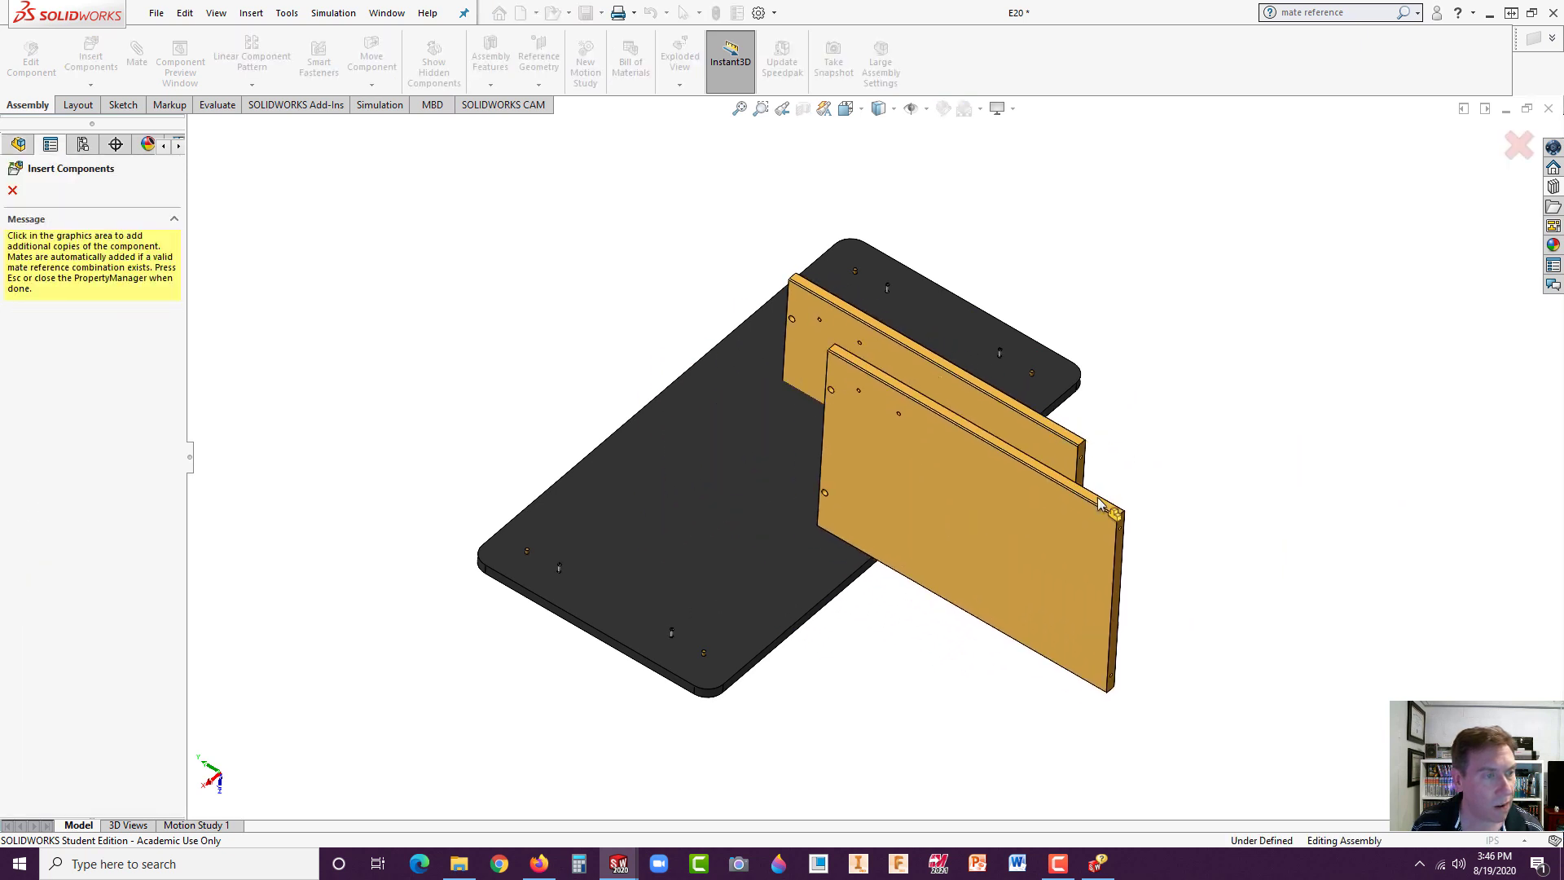
key(Escape)
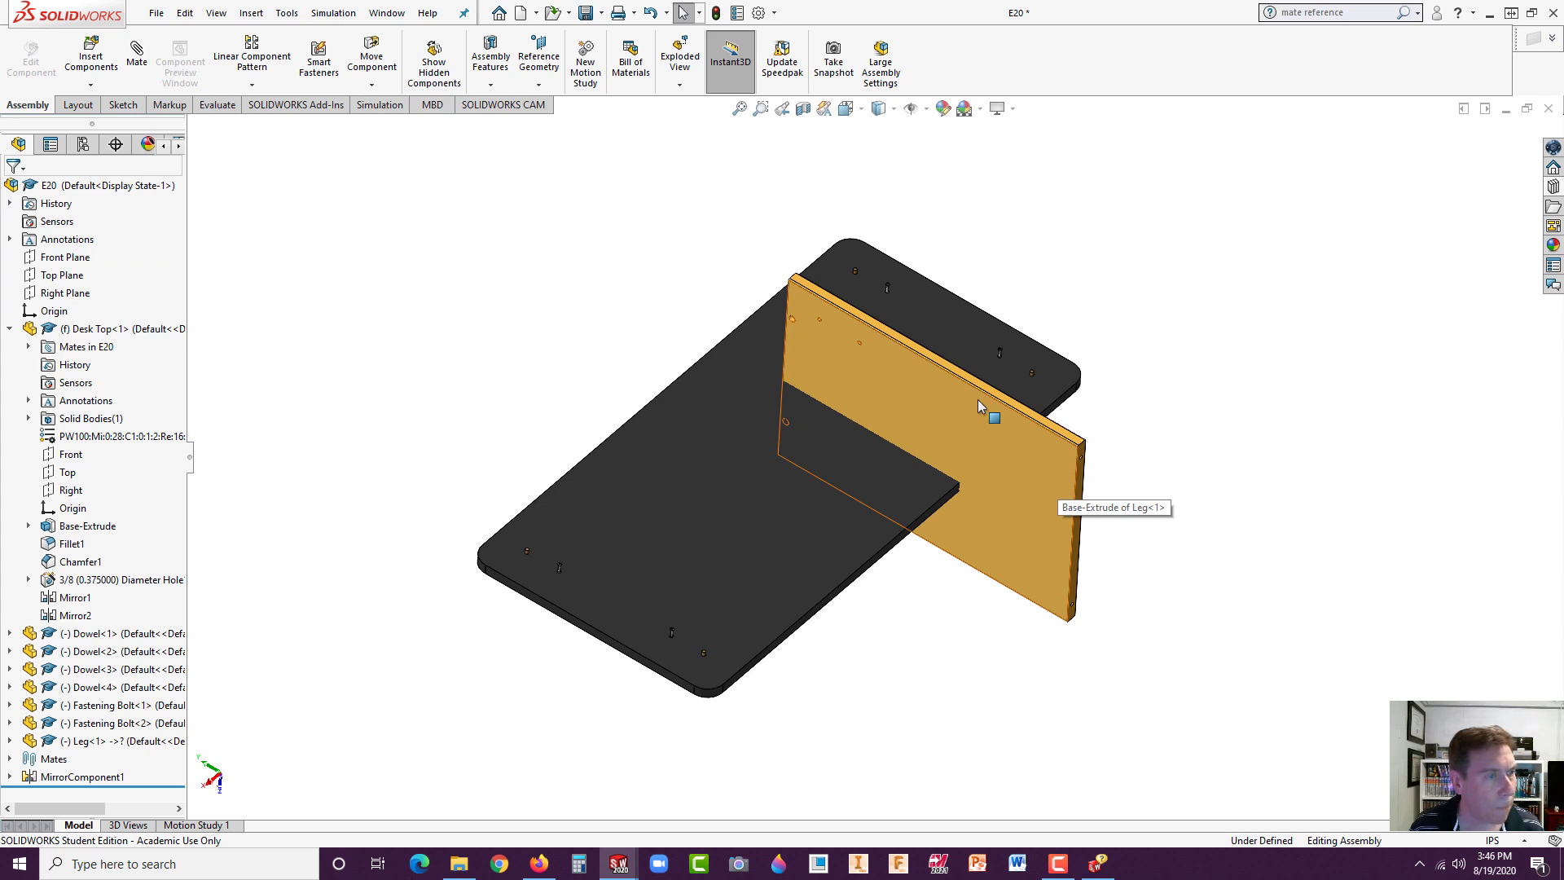
drag(991, 422, 1287, 303)
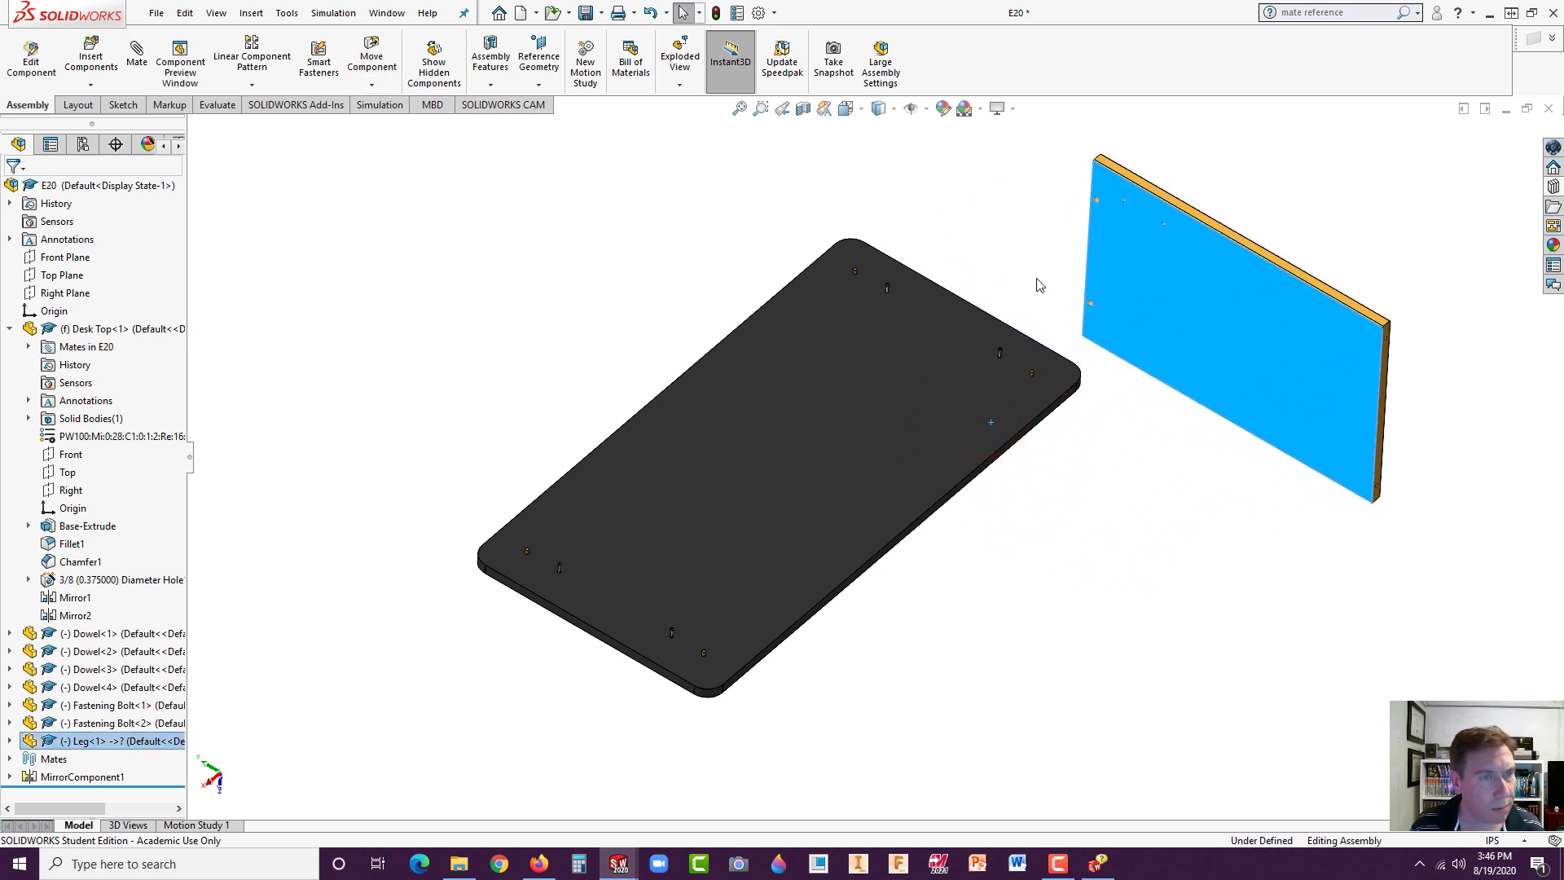
click(1011, 270)
- Mate the Leg's narrow drilled end face coincident with the desk top's upper face, flipping the alignment so the Leg stands upright
middle_drag(1002, 303, 975, 239)
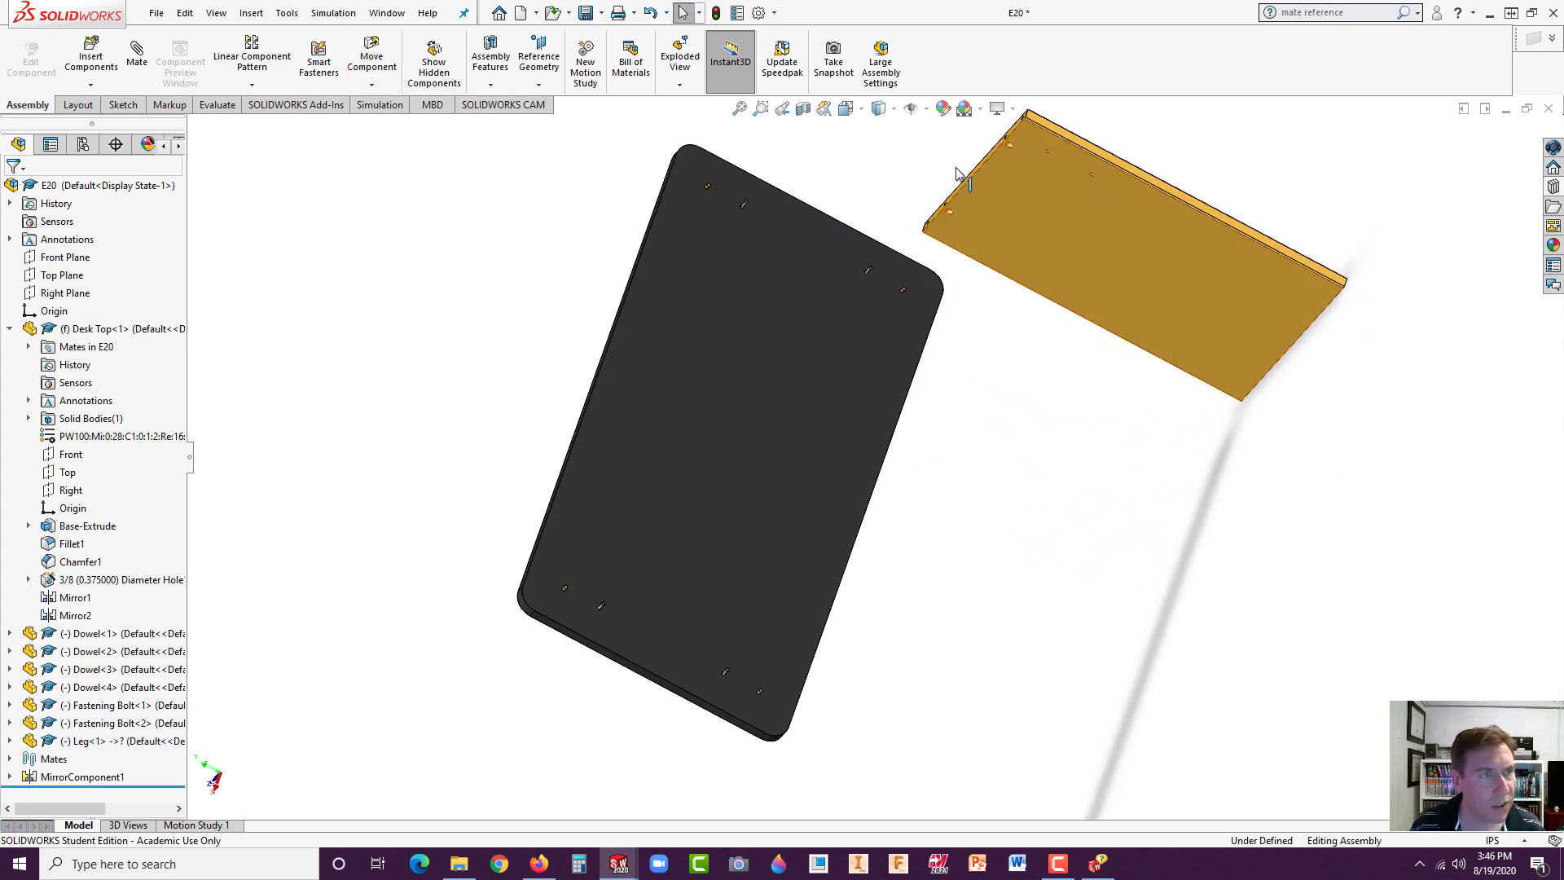
scroll(975, 238, down, 3)
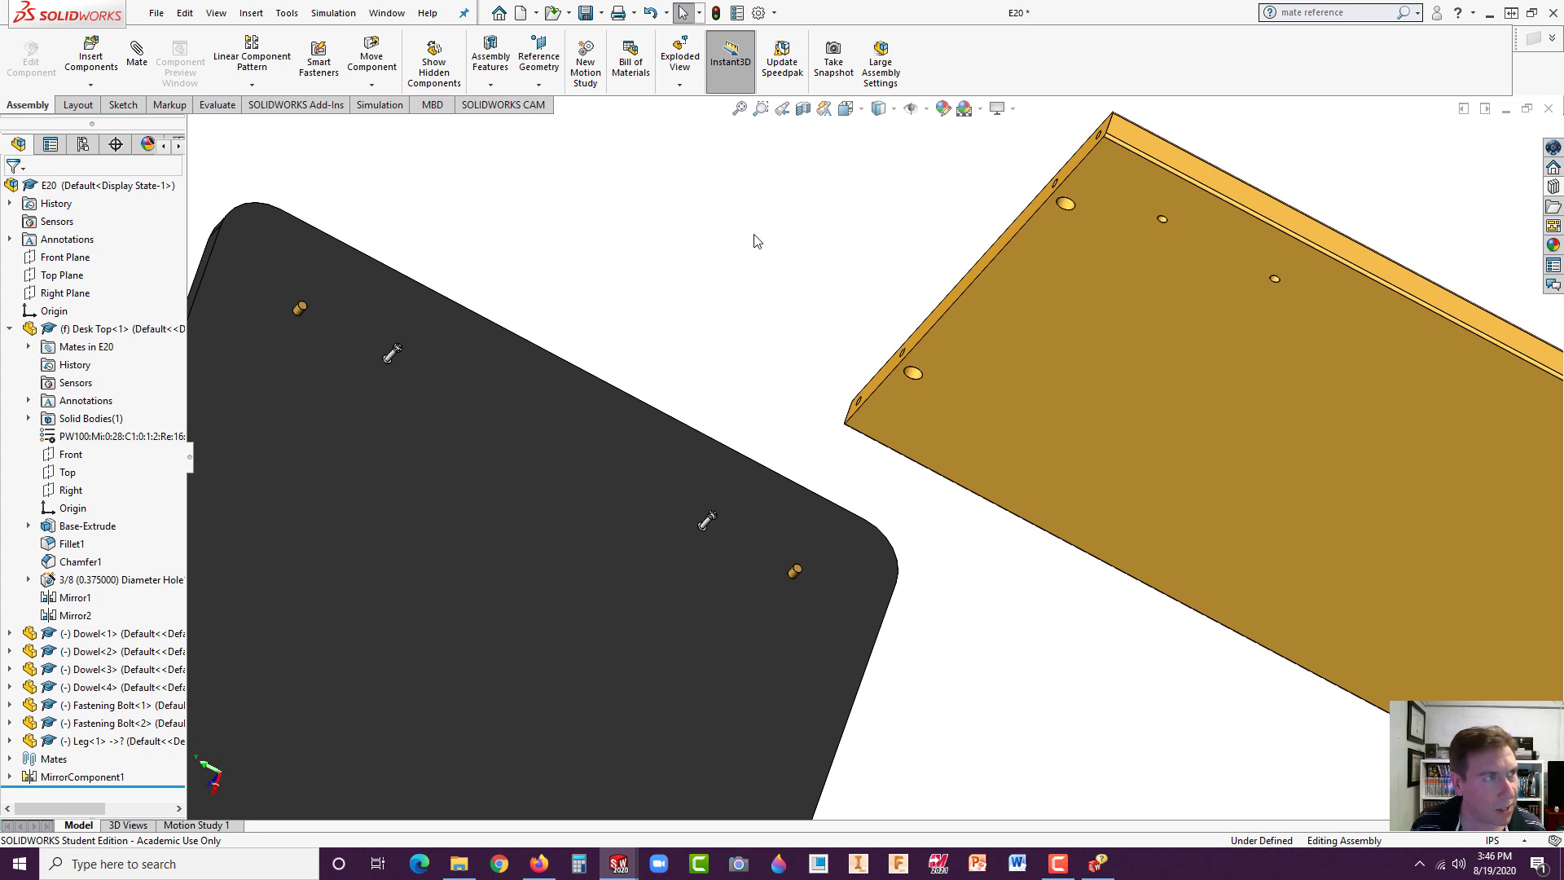
middle_drag(713, 273, 739, 295)
click(611, 224)
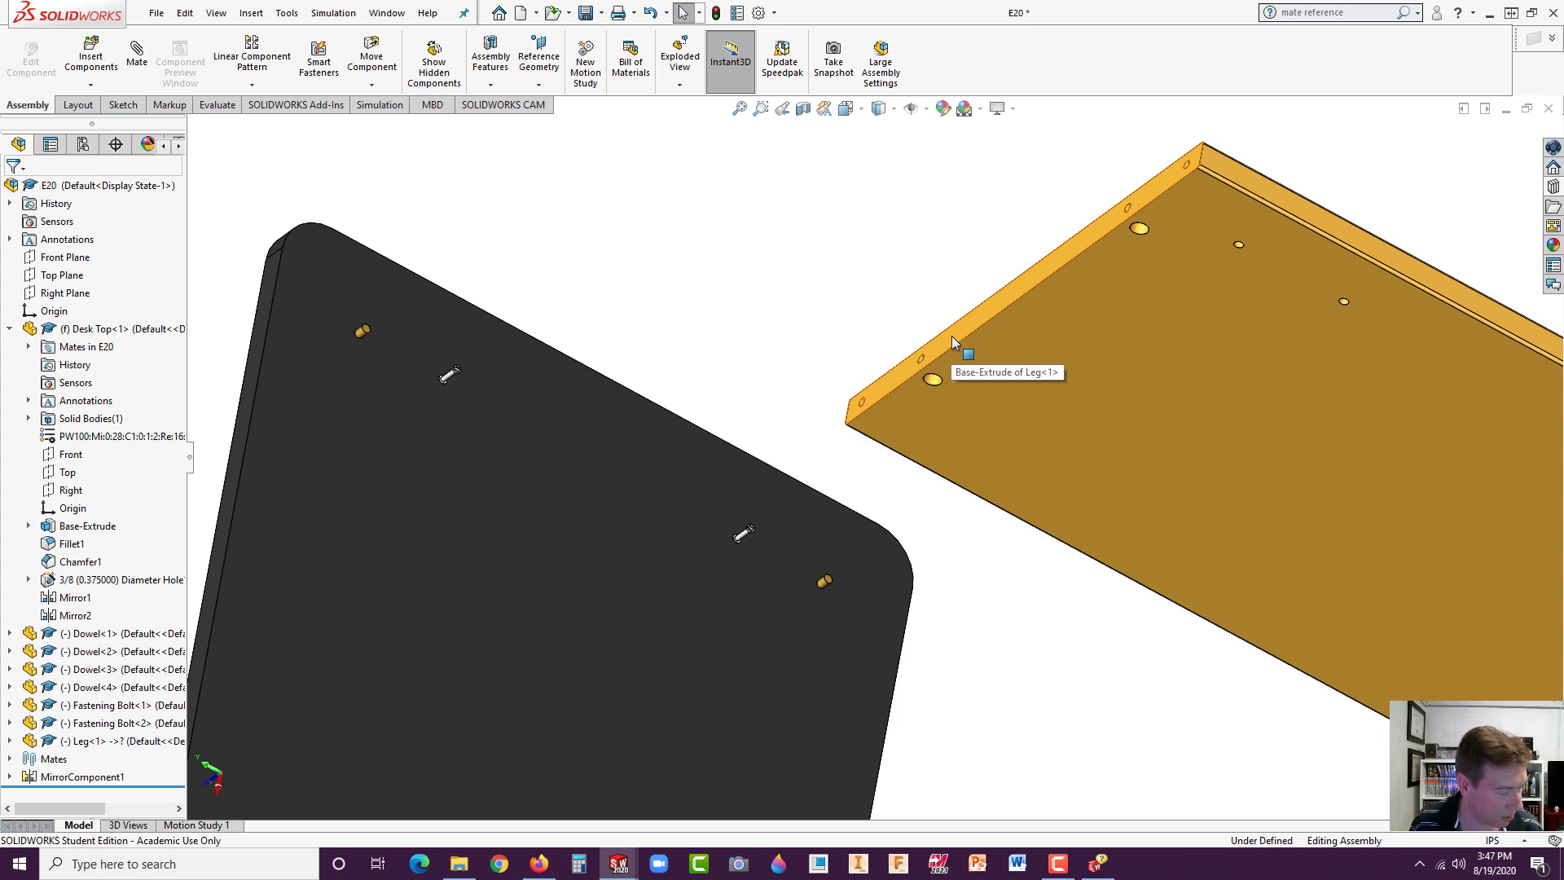
drag(951, 339, 694, 484)
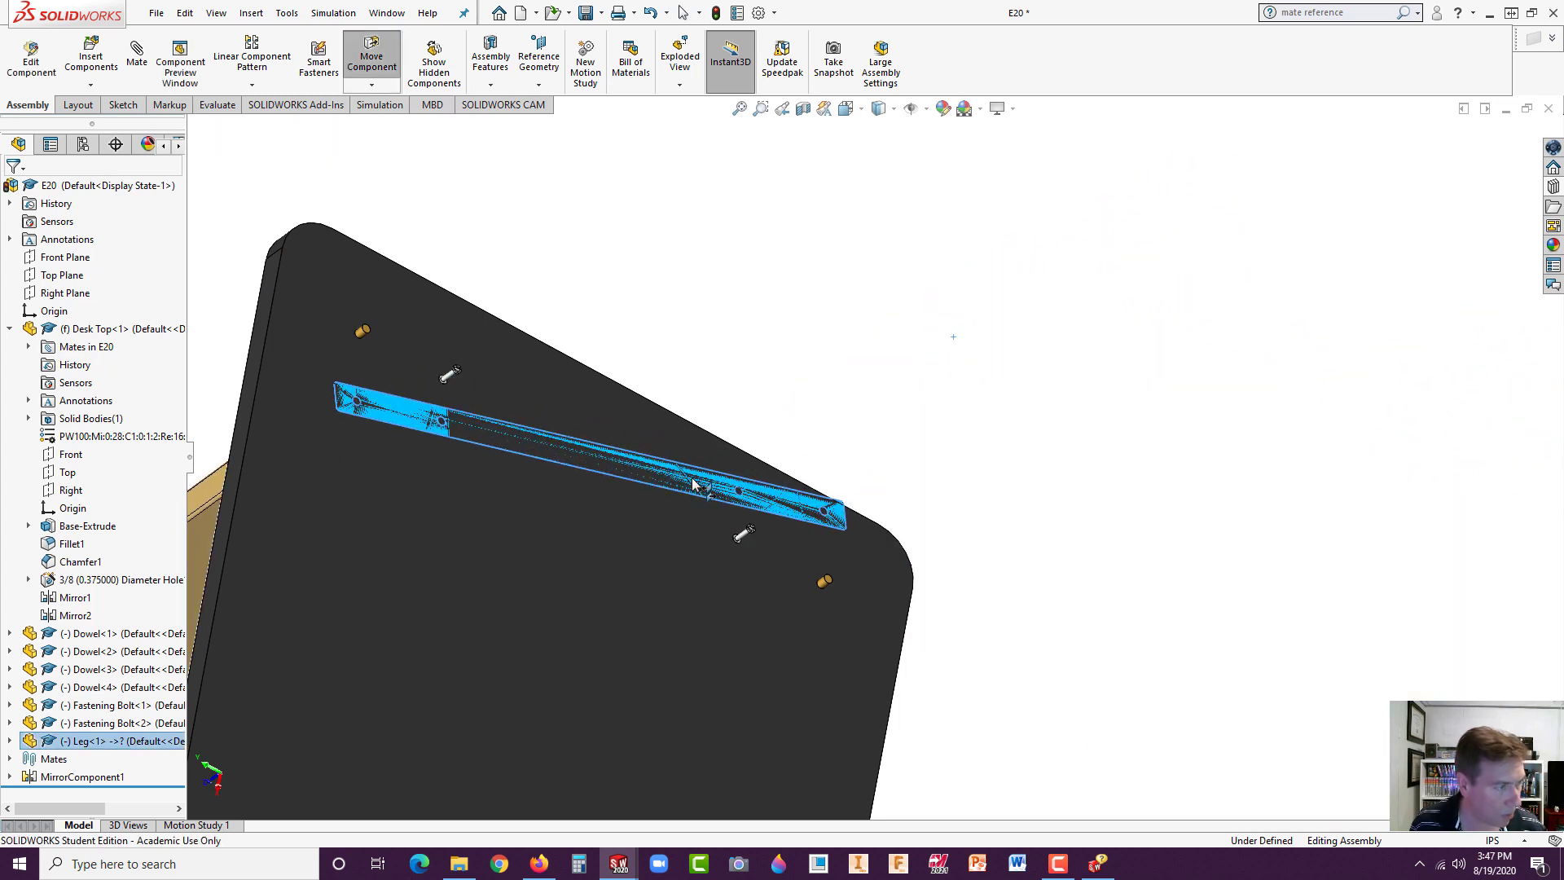
key(alt+Tab)
key(alt+Tab)
key(alt+Tab)
key(alt+Tab)
key(alt+Tab)
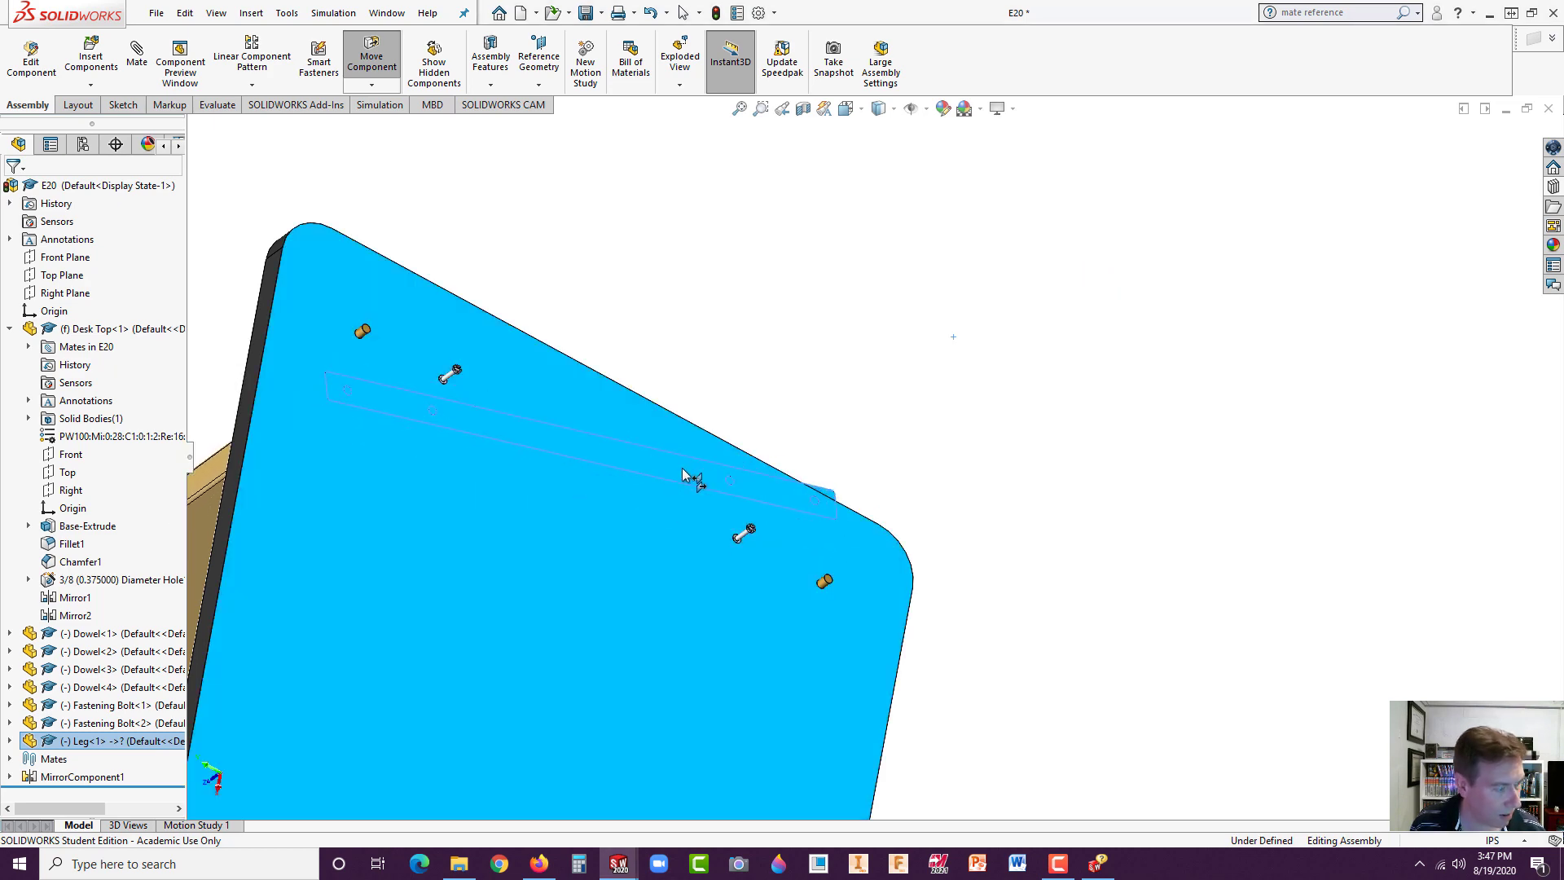
drag(674, 494, 642, 518)
click(620, 540)
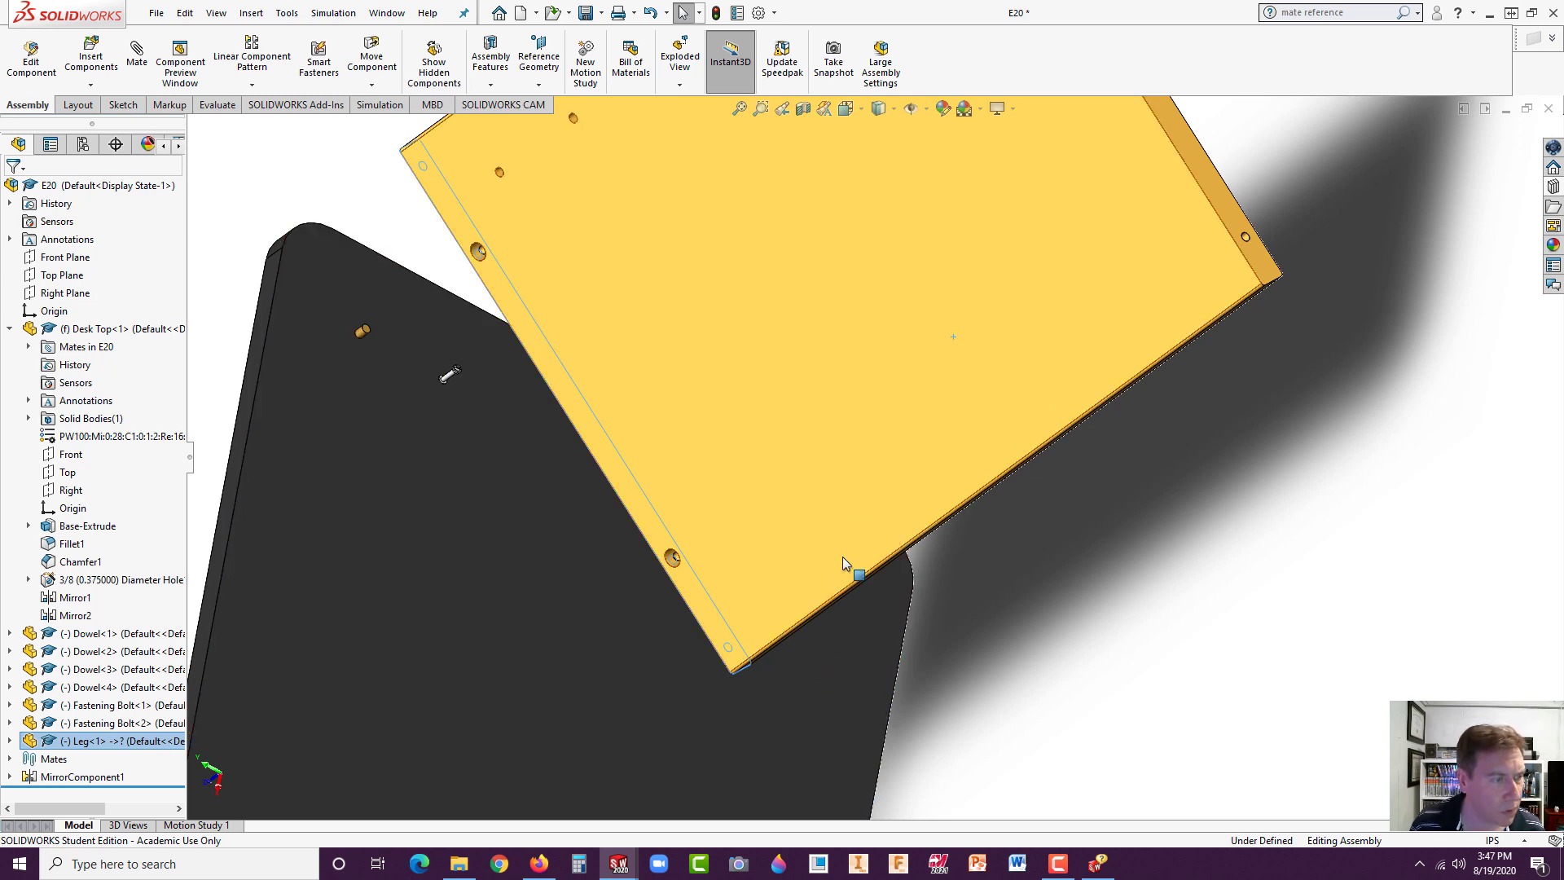
click(412, 247)
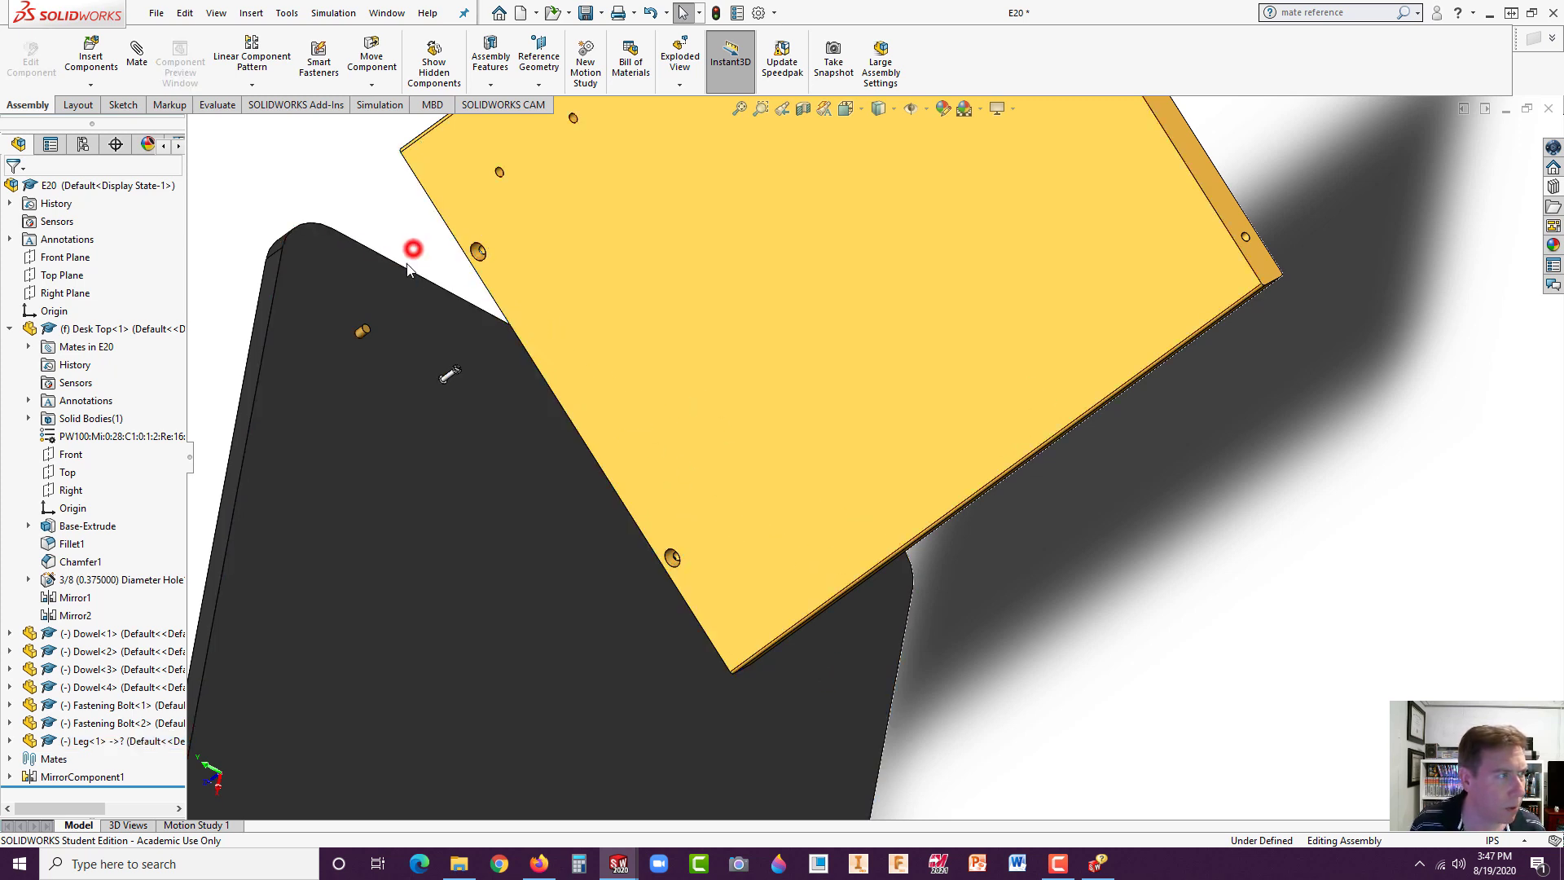
- Mate the Leg's end-face bolt hole concentric with the first Fastening Bolt at the desk top's end, and swing the Leg aside
scroll(375, 293, down, 3)
scroll(375, 298, down, 4)
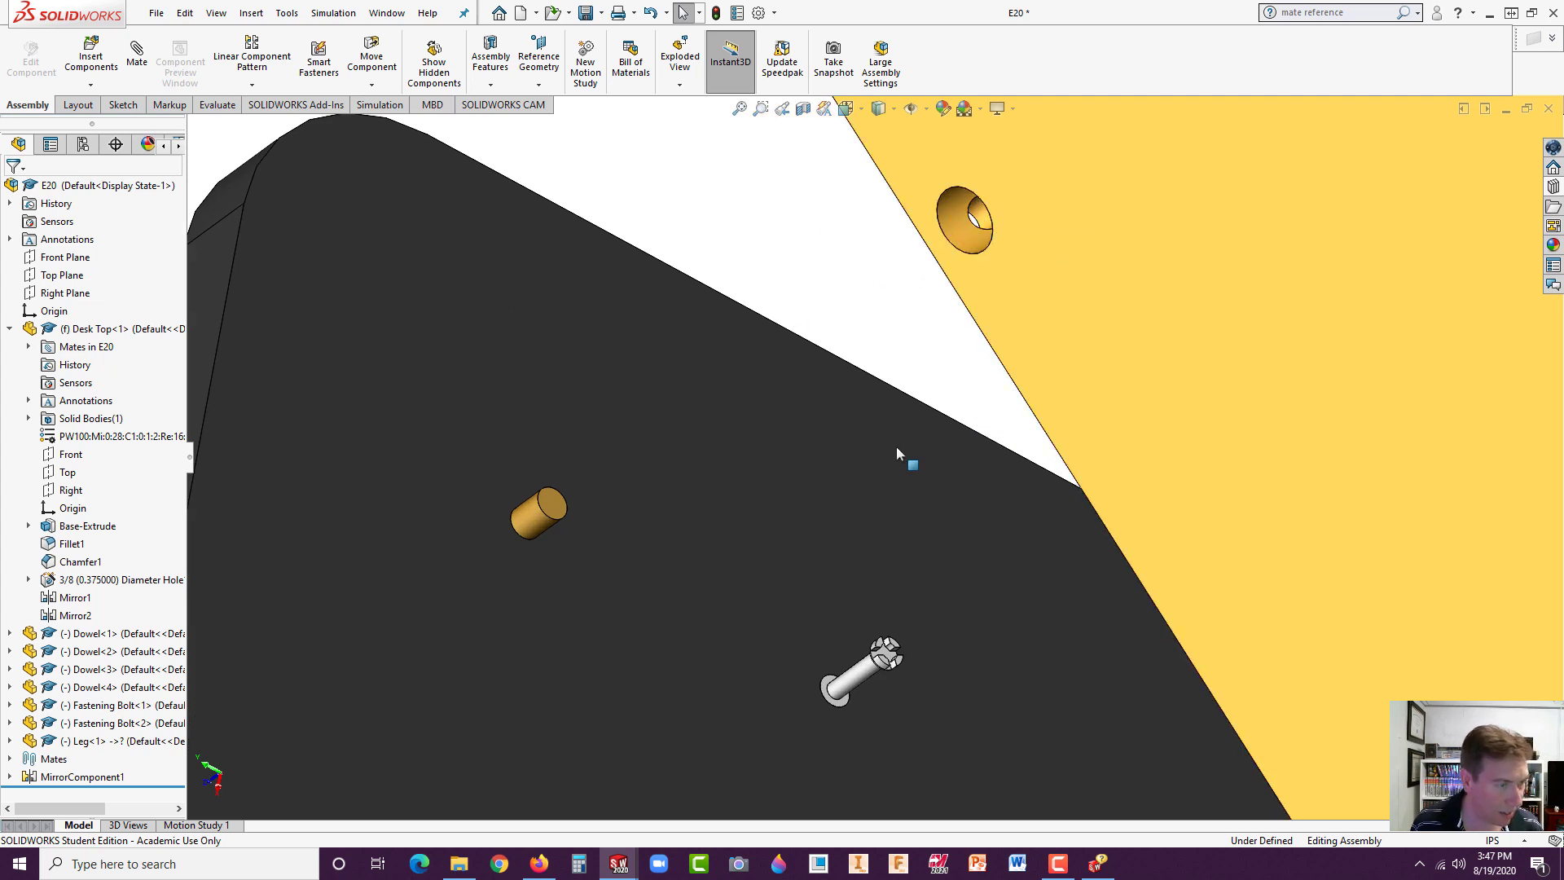
ctrl+drag(872, 650, 981, 216)
alt+drag(981, 217, 862, 681)
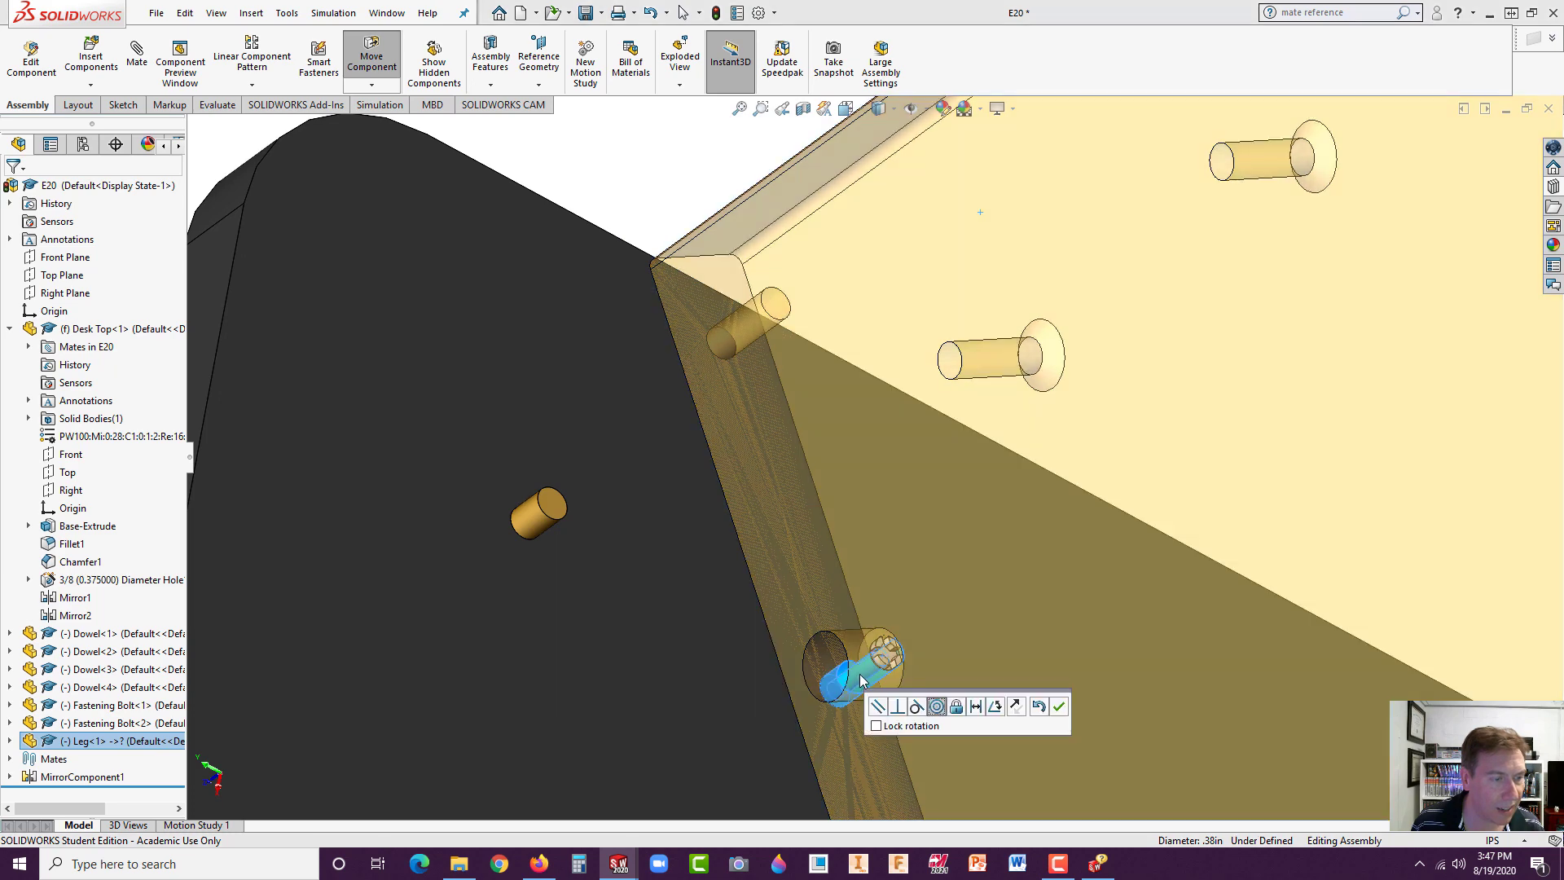
click(1061, 709)
drag(1059, 716, 1214, 642)
- Mate the Leg's second bolt hole concentric with the other Fastening Bolt at the same end of the desk top
middle_drag(1213, 643, 1147, 535)
scroll(1092, 584, down, 10)
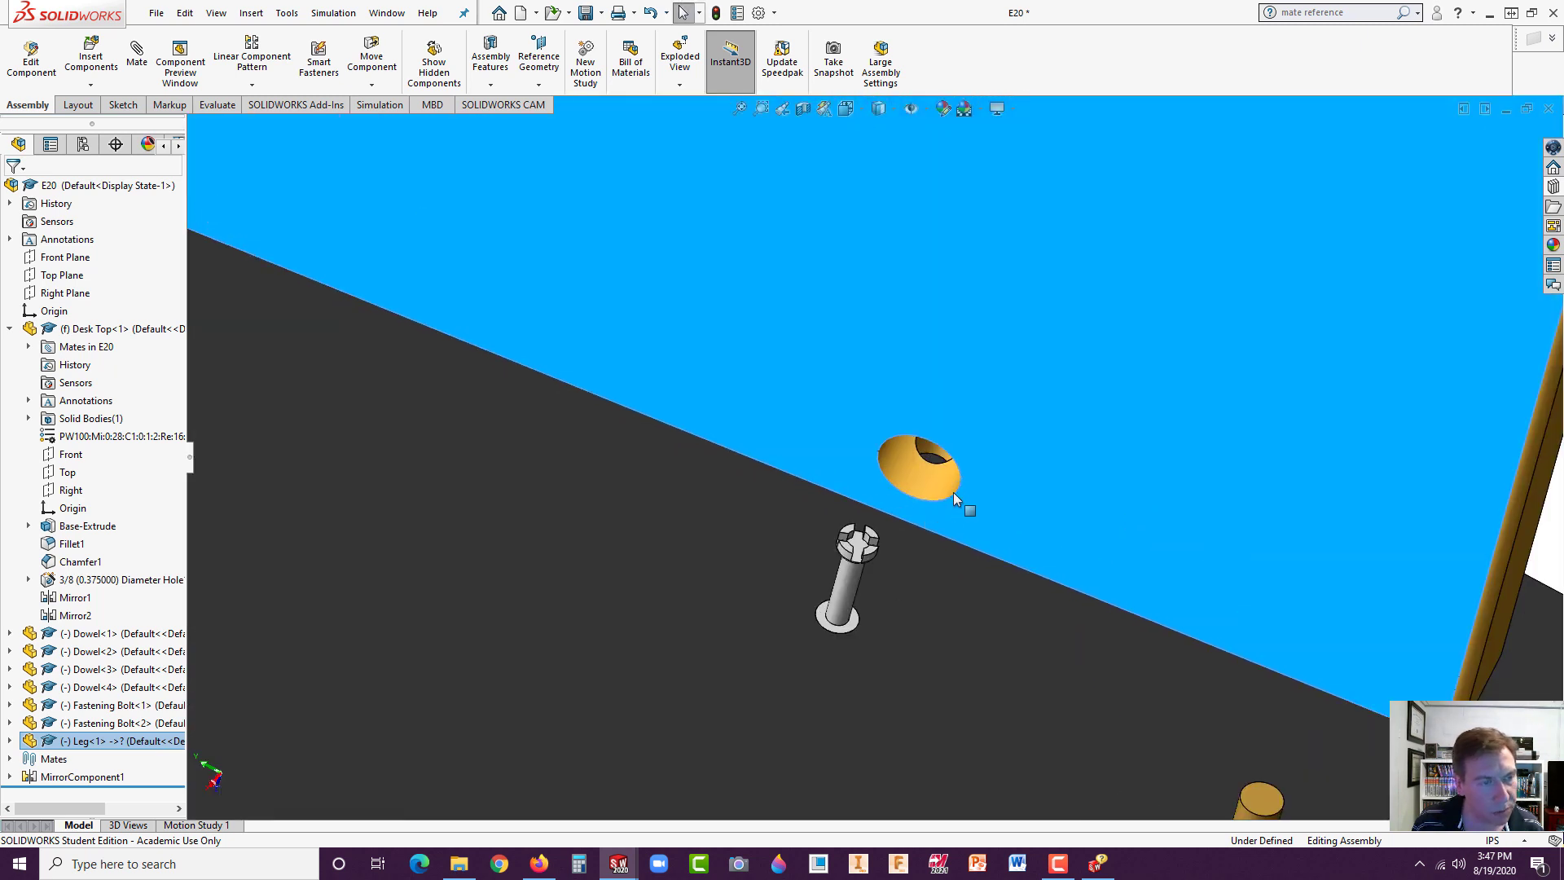
scroll(949, 456, down, 3)
click(914, 461)
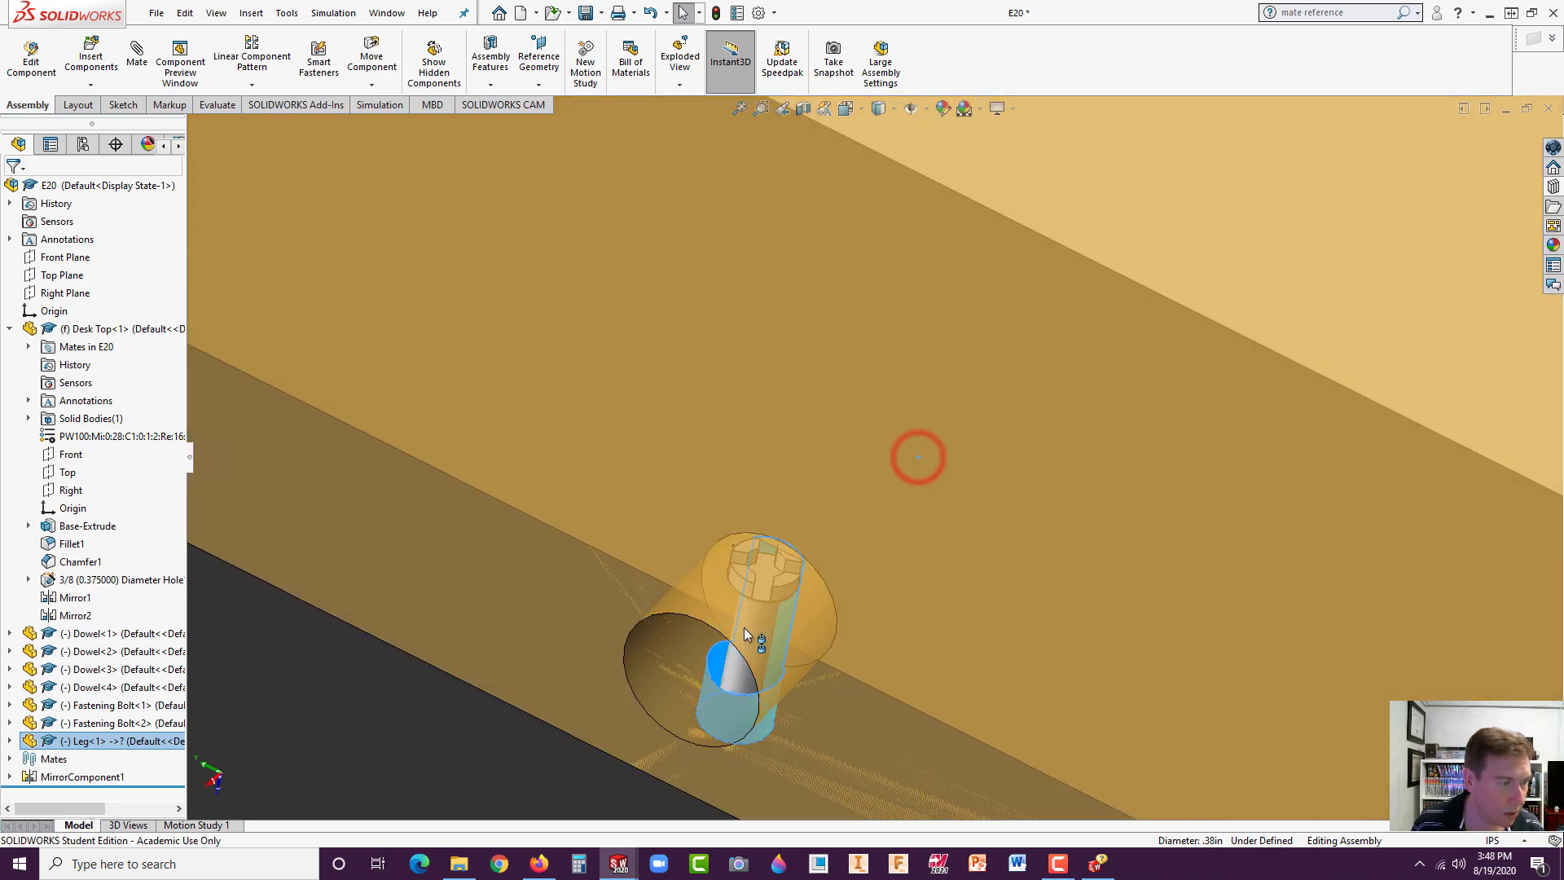
ctrl+click(751, 654)
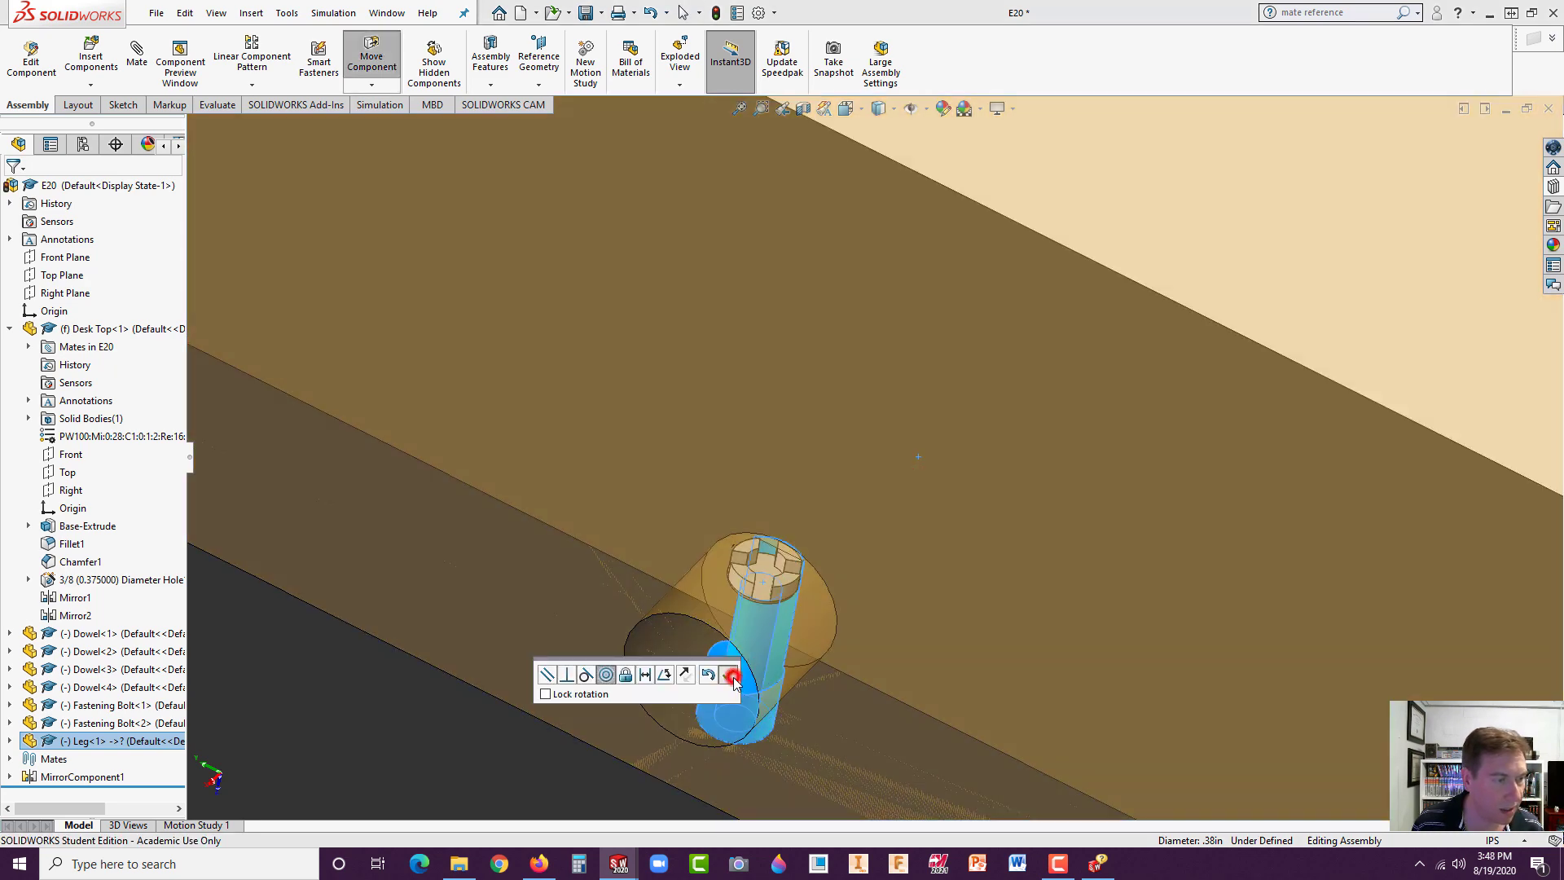
click(732, 677)
scroll(1002, 644, up, 10)
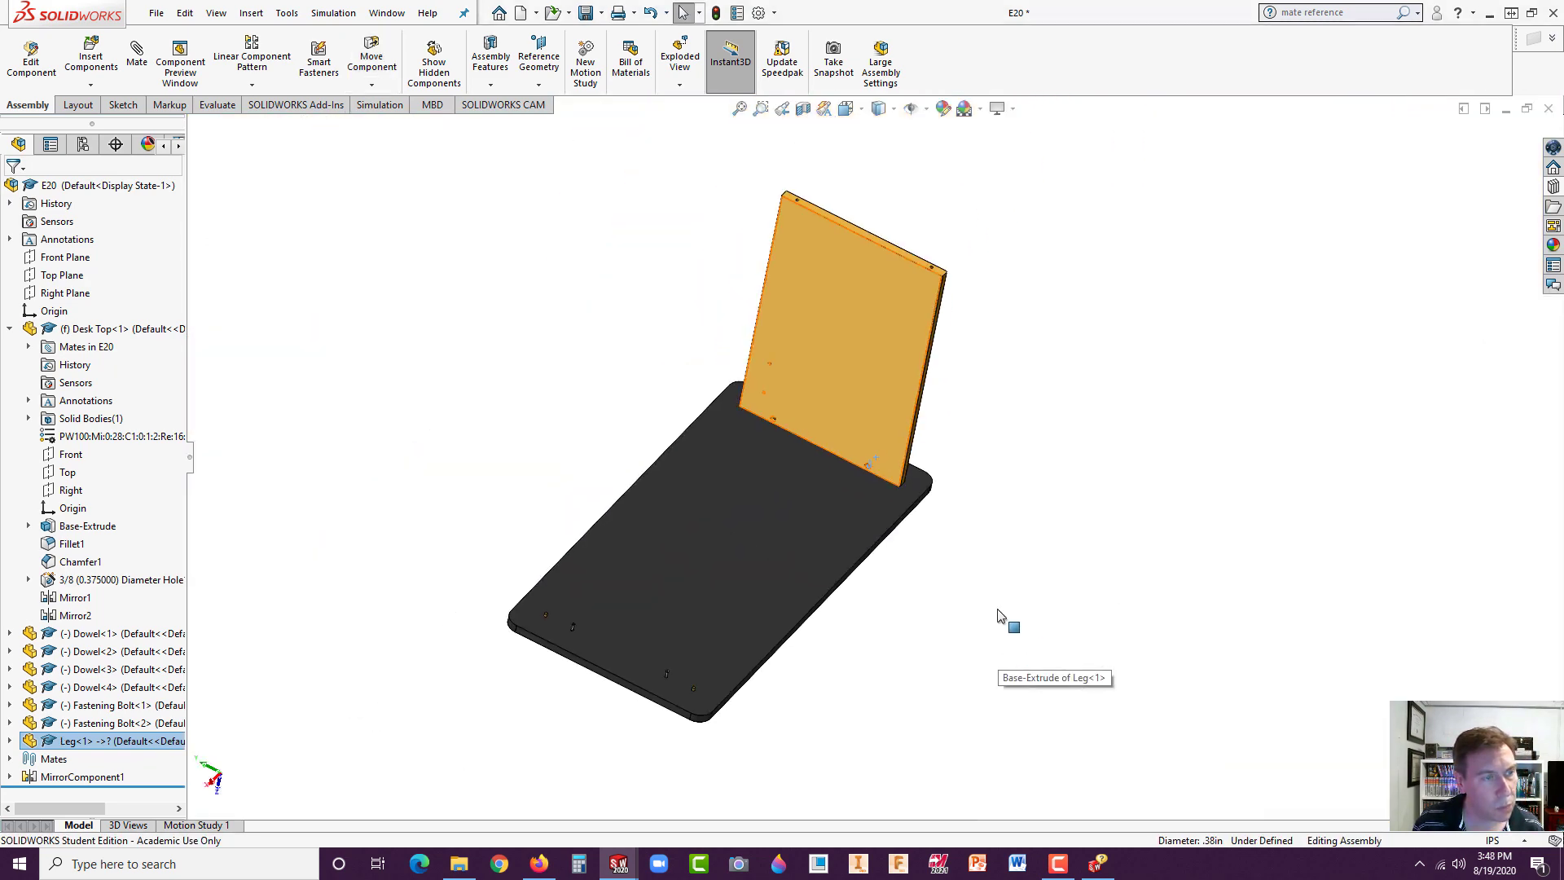
click(993, 605)
- Open the Caster part from the Casters folder of the DESK PARTS library
middle_drag(798, 331, 868, 242)
scroll(847, 244, down, 5)
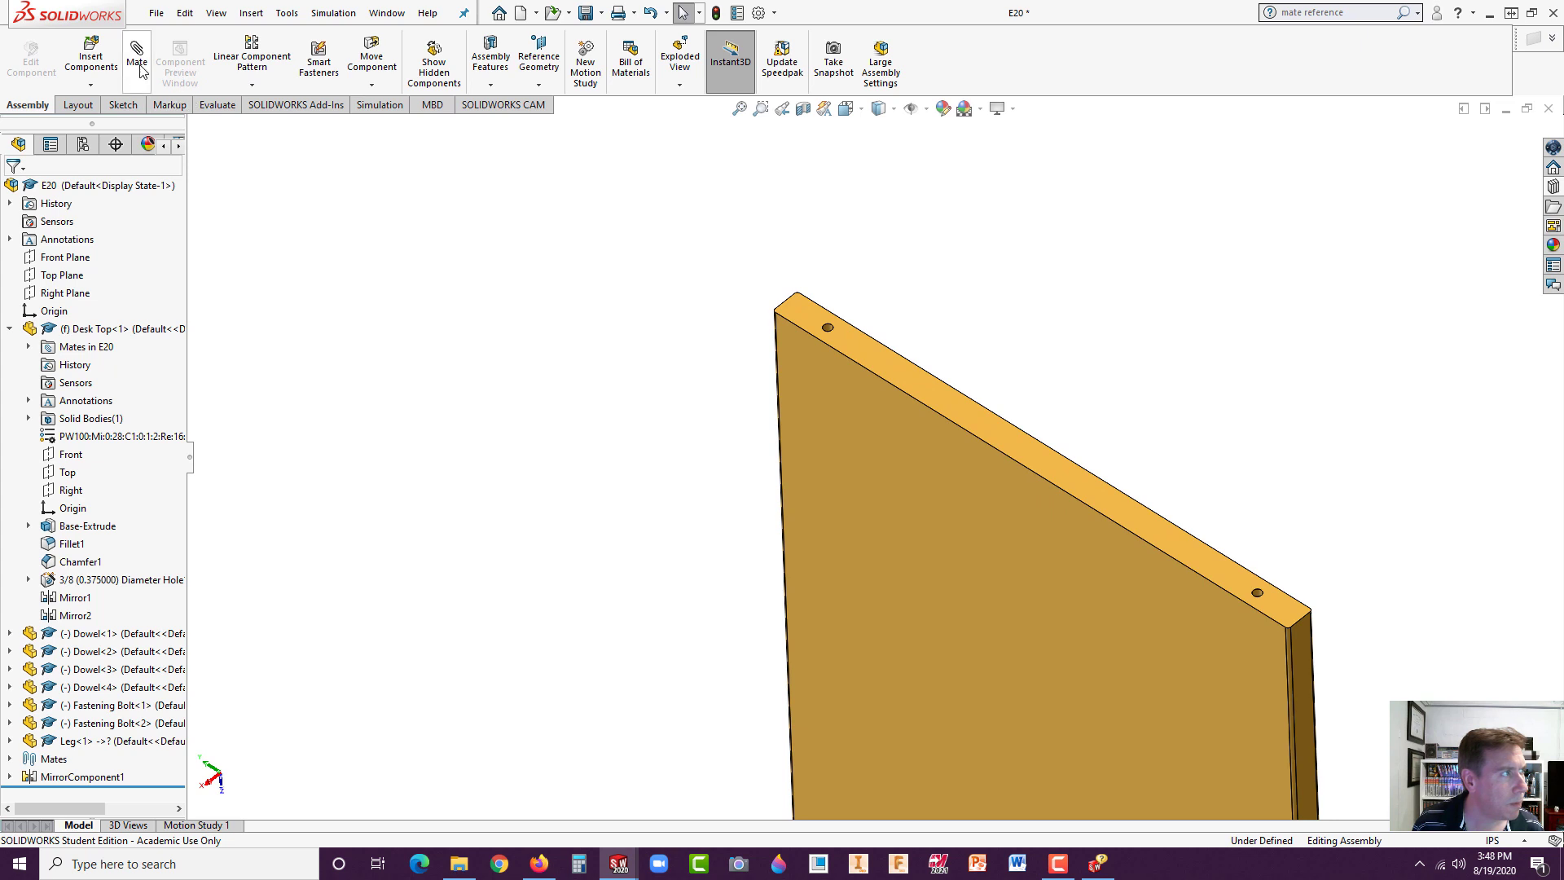
click(1553, 189)
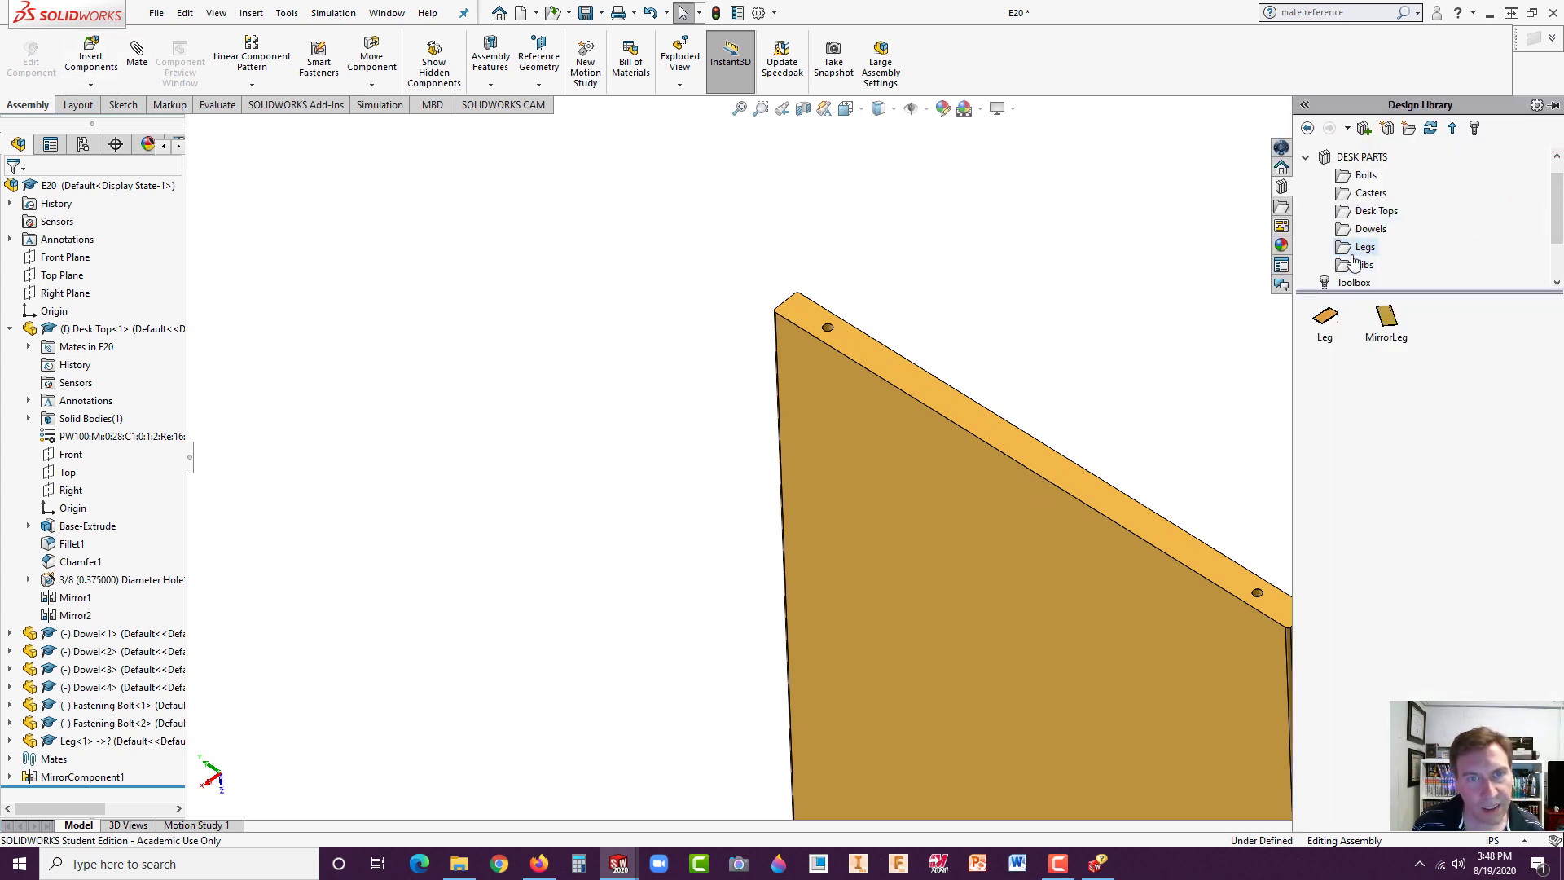
click(1366, 194)
click(1324, 322)
double_click(1324, 323)
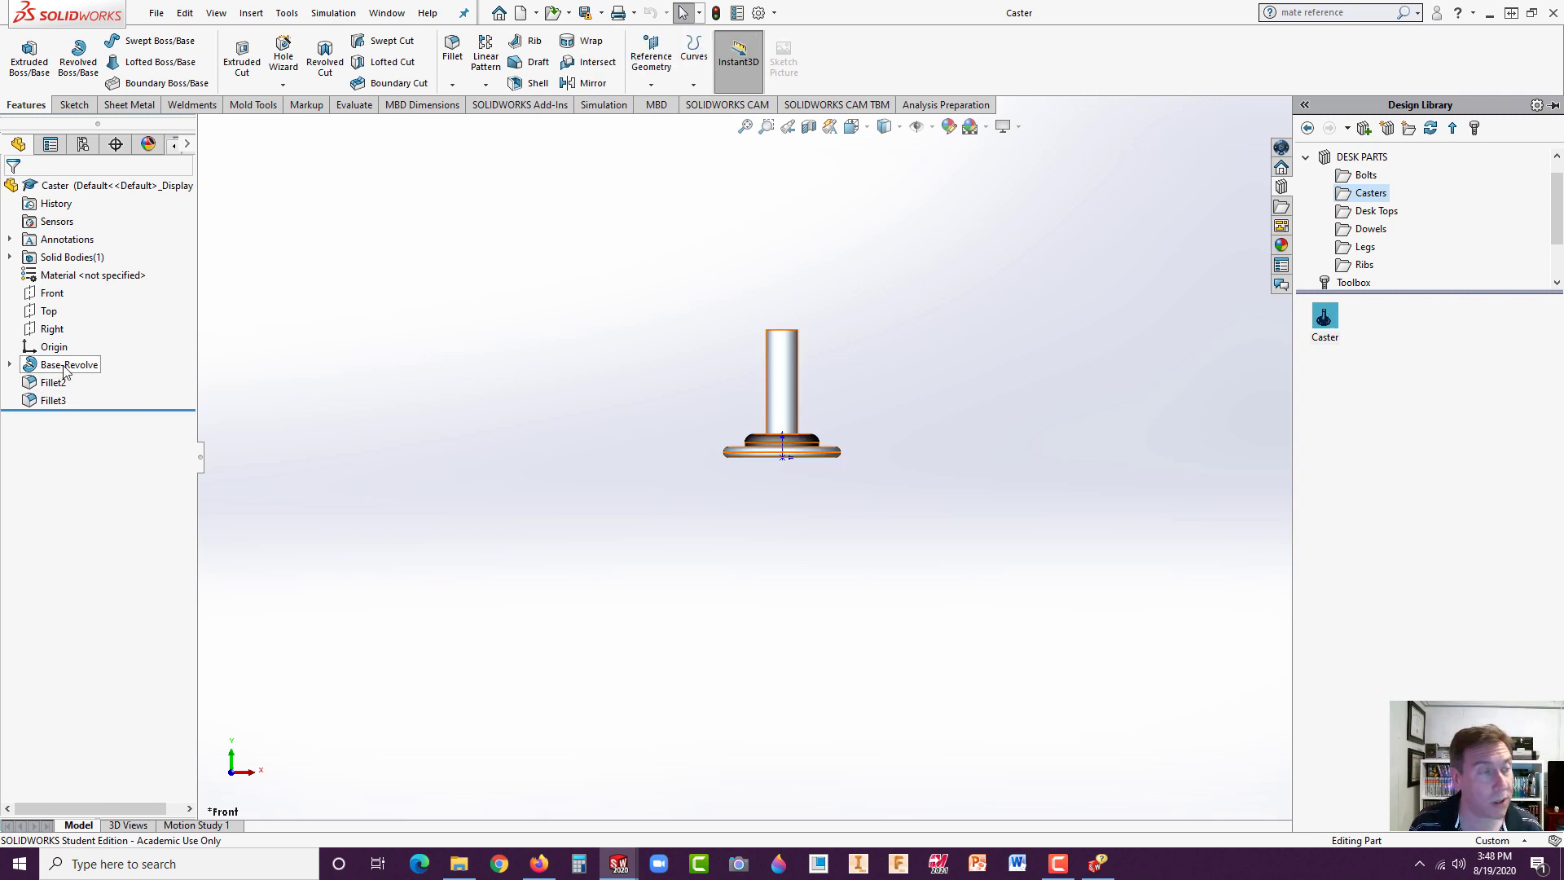
middle_drag(644, 434, 733, 489)
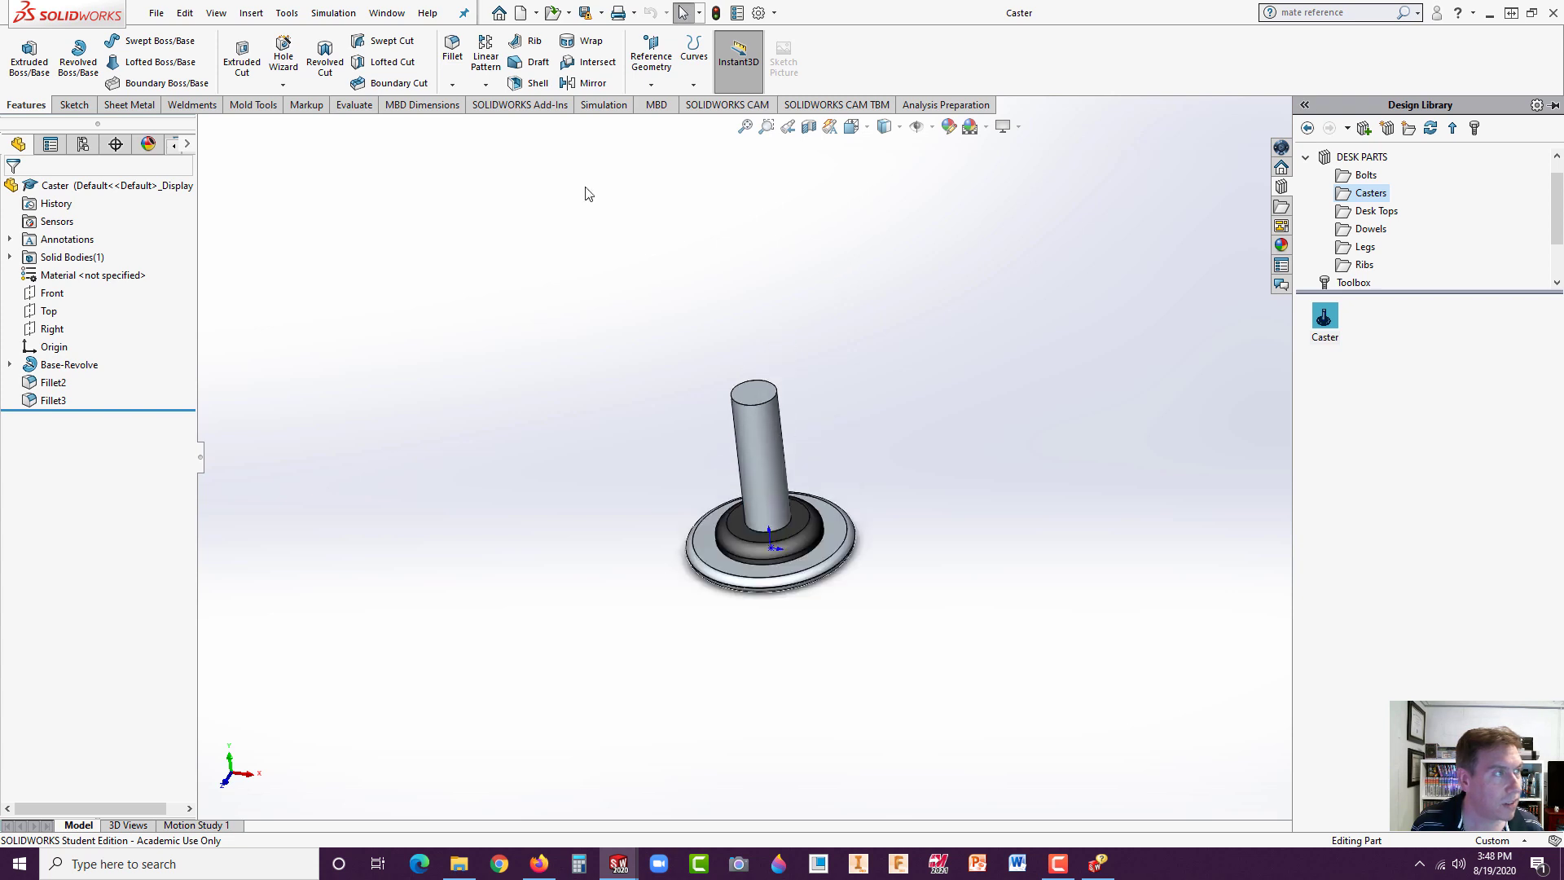
- Add a mate reference to the Caster with the stem's cylindrical face as the primary reference entity, keeping the Default type
click(737, 408)
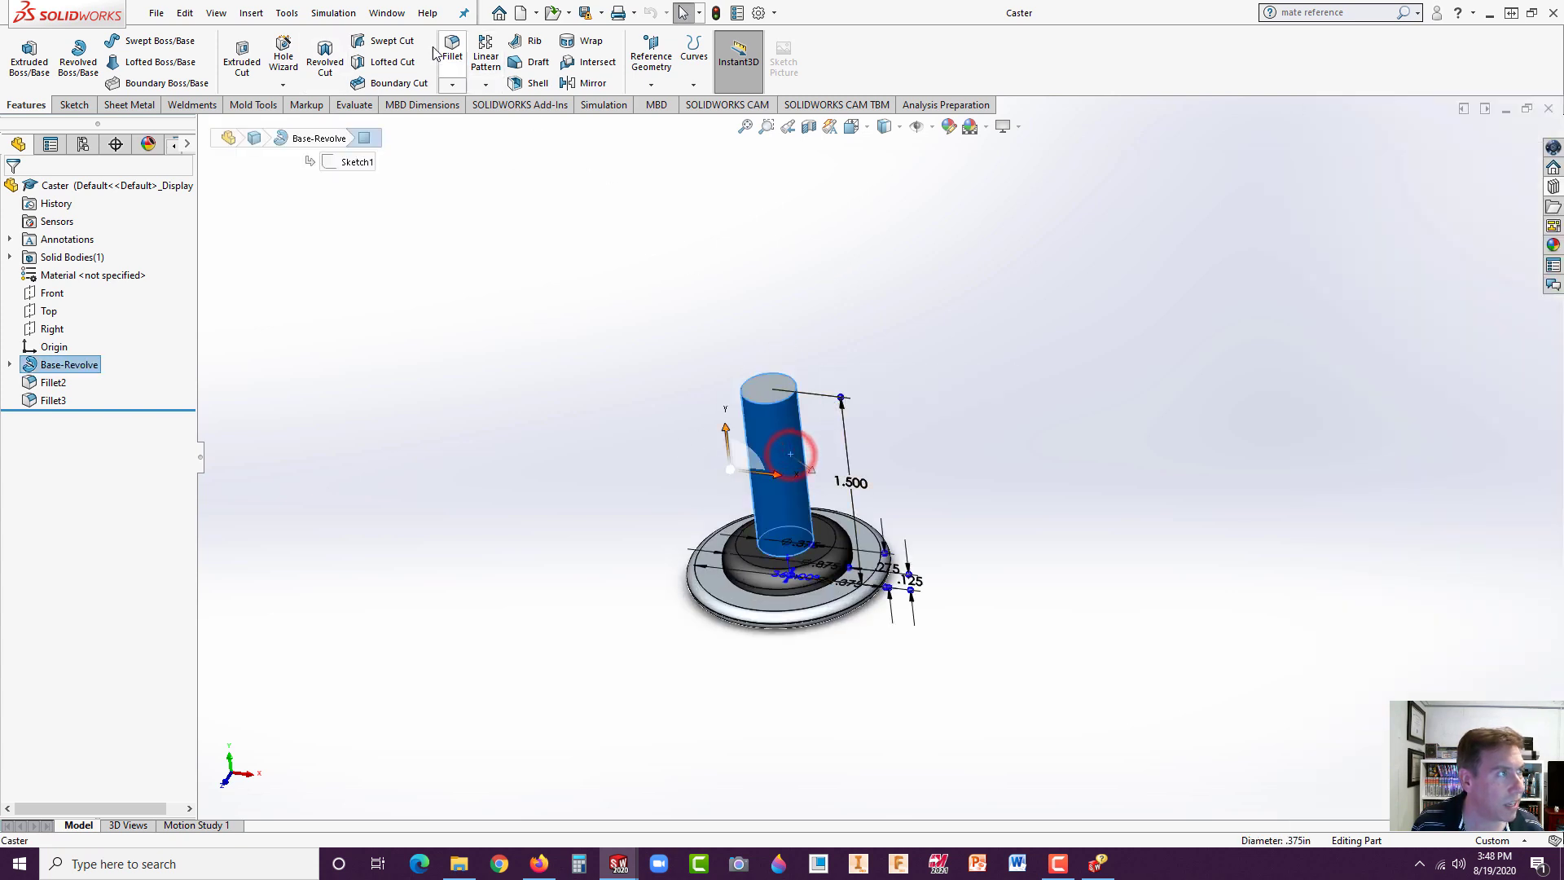
click(245, 14)
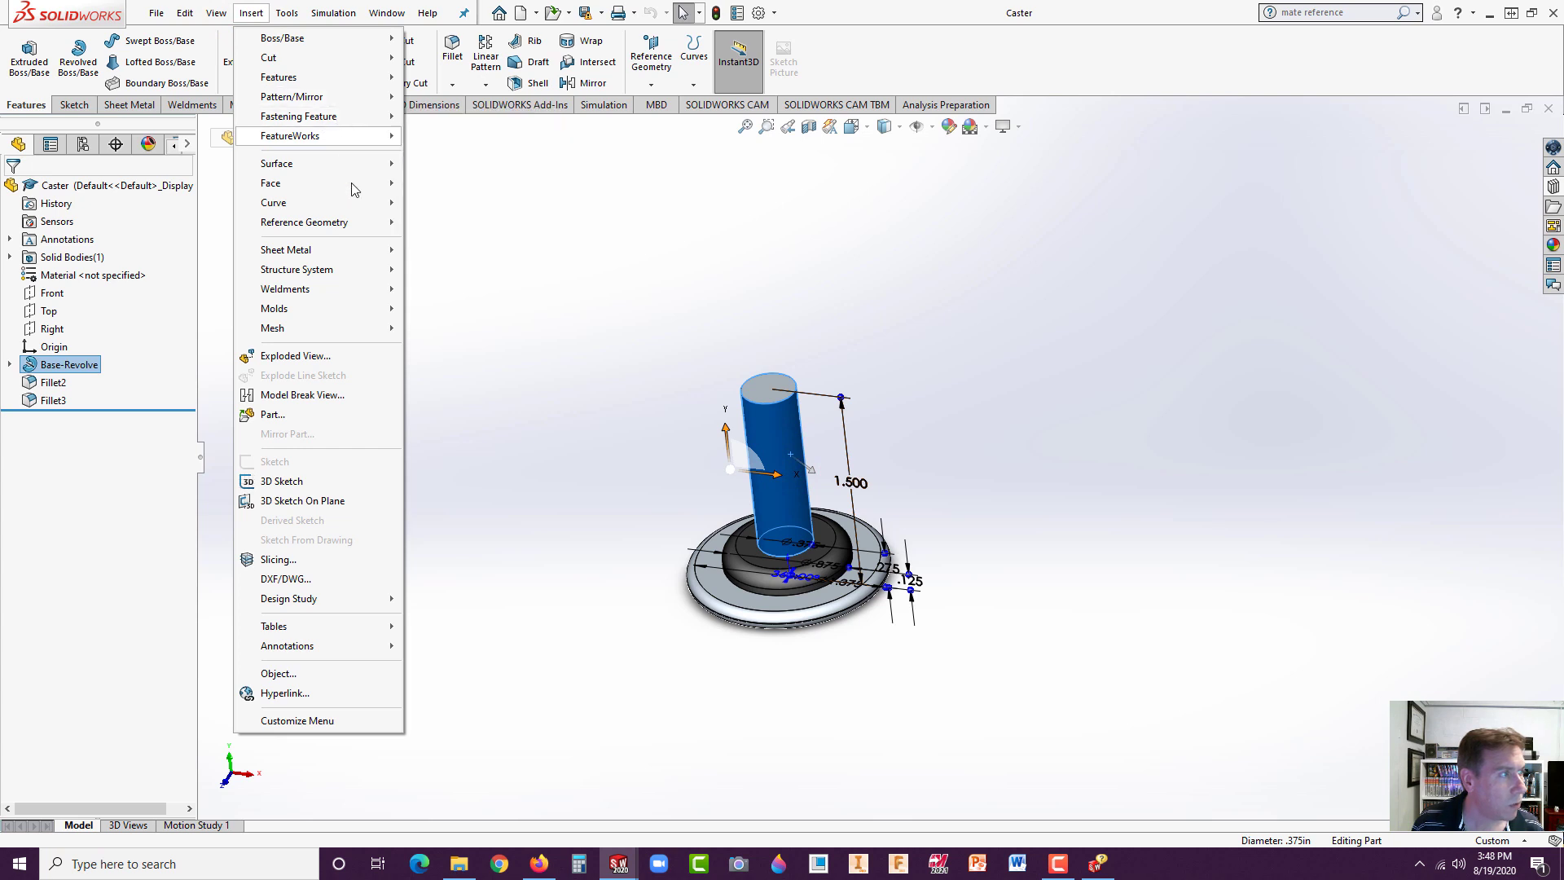
mouse_move(391, 222)
click(462, 339)
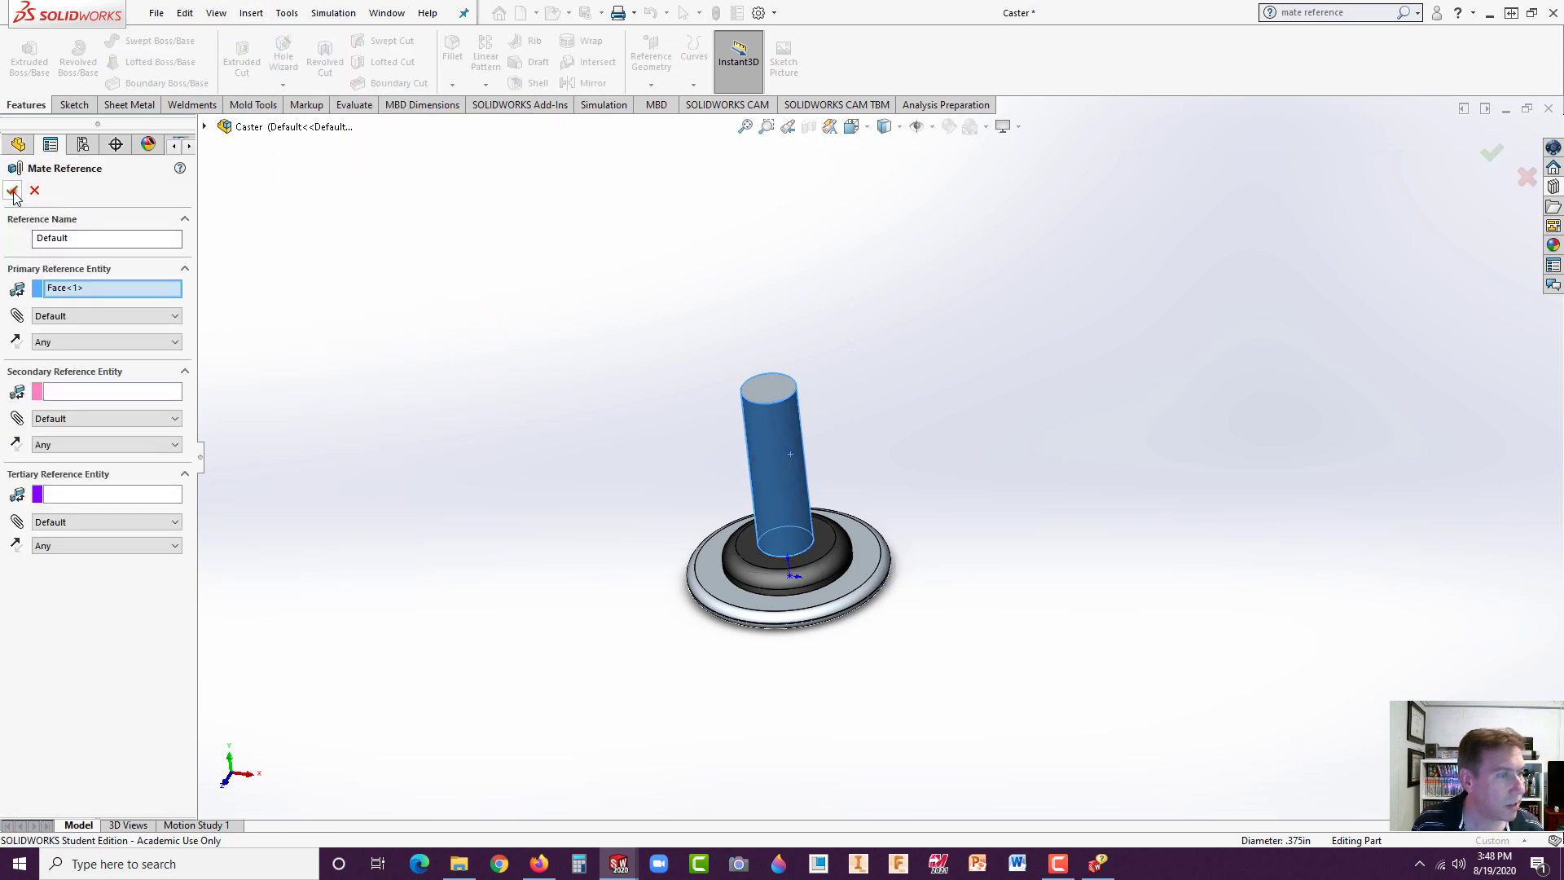
click(13, 192)
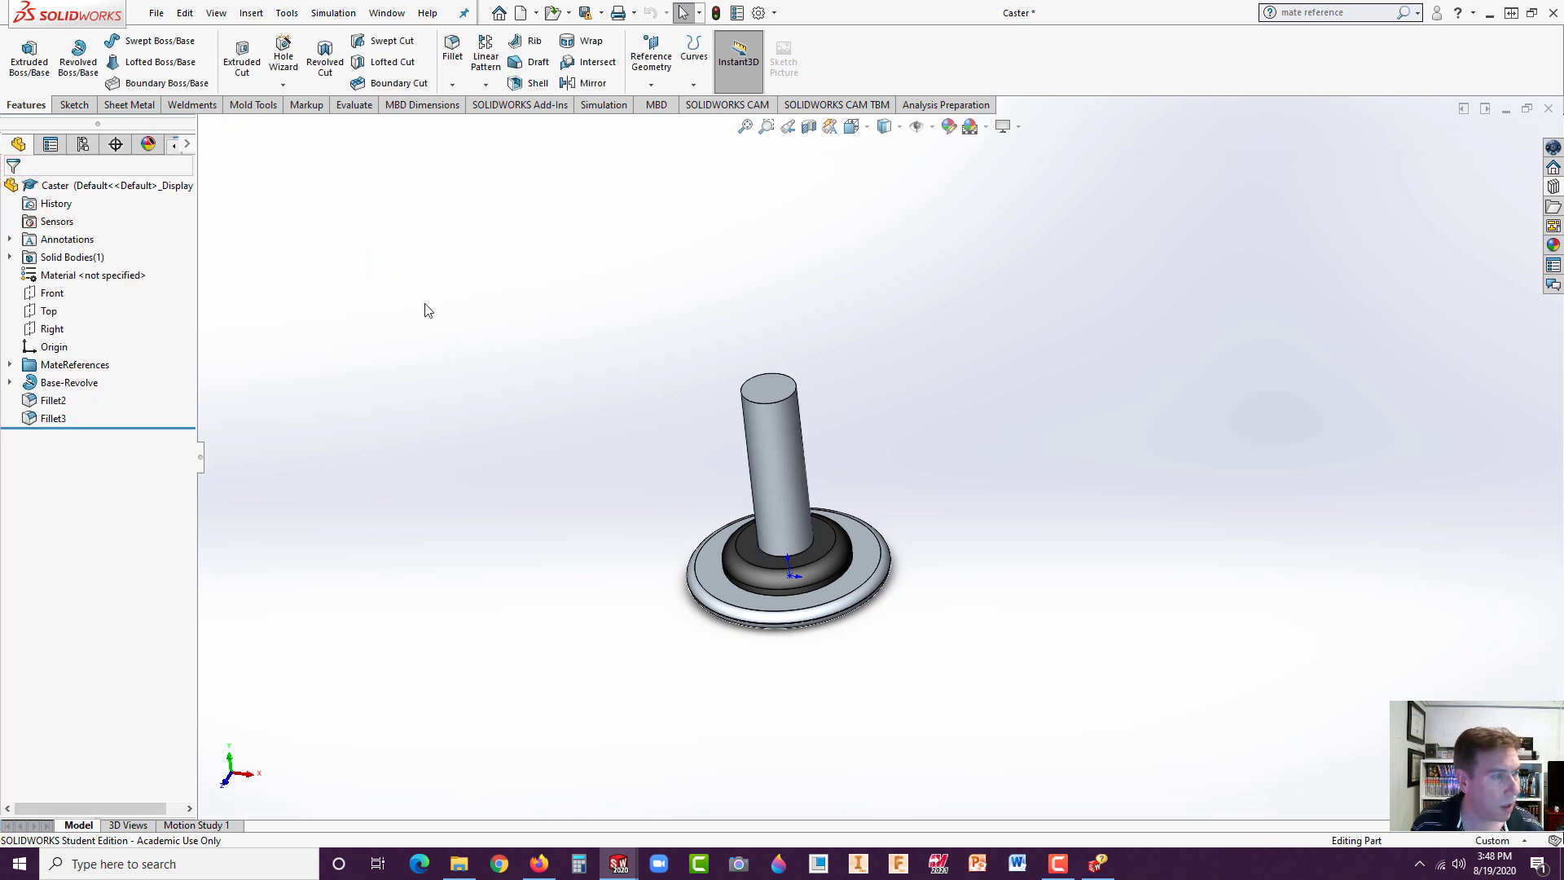
- Save the Caster part with its mate reference
key(ctrl+Tab)
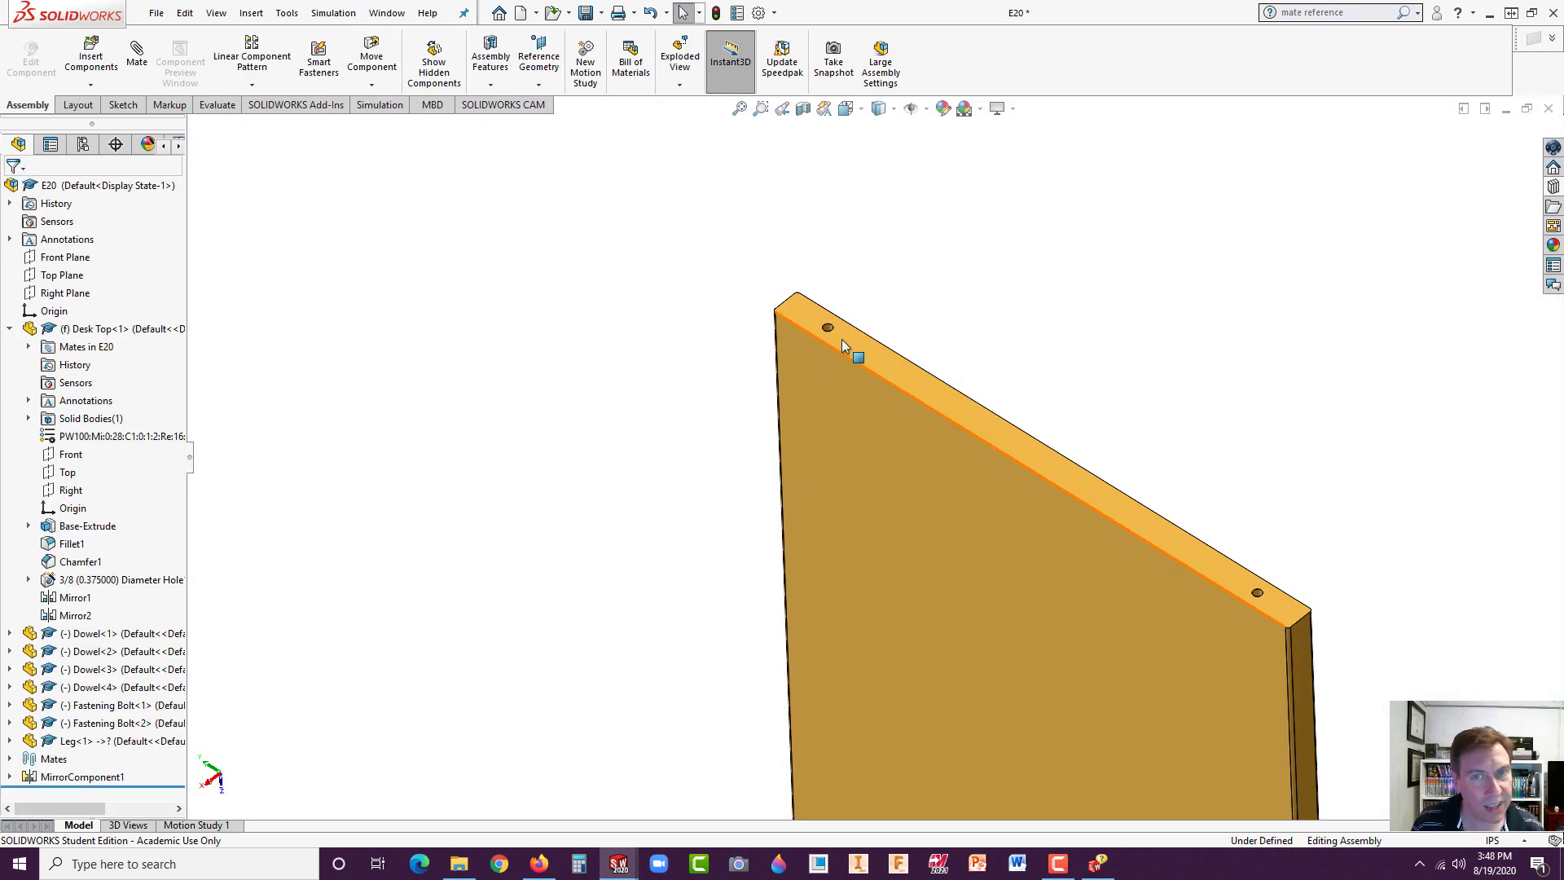
key(ctrl+Tab)
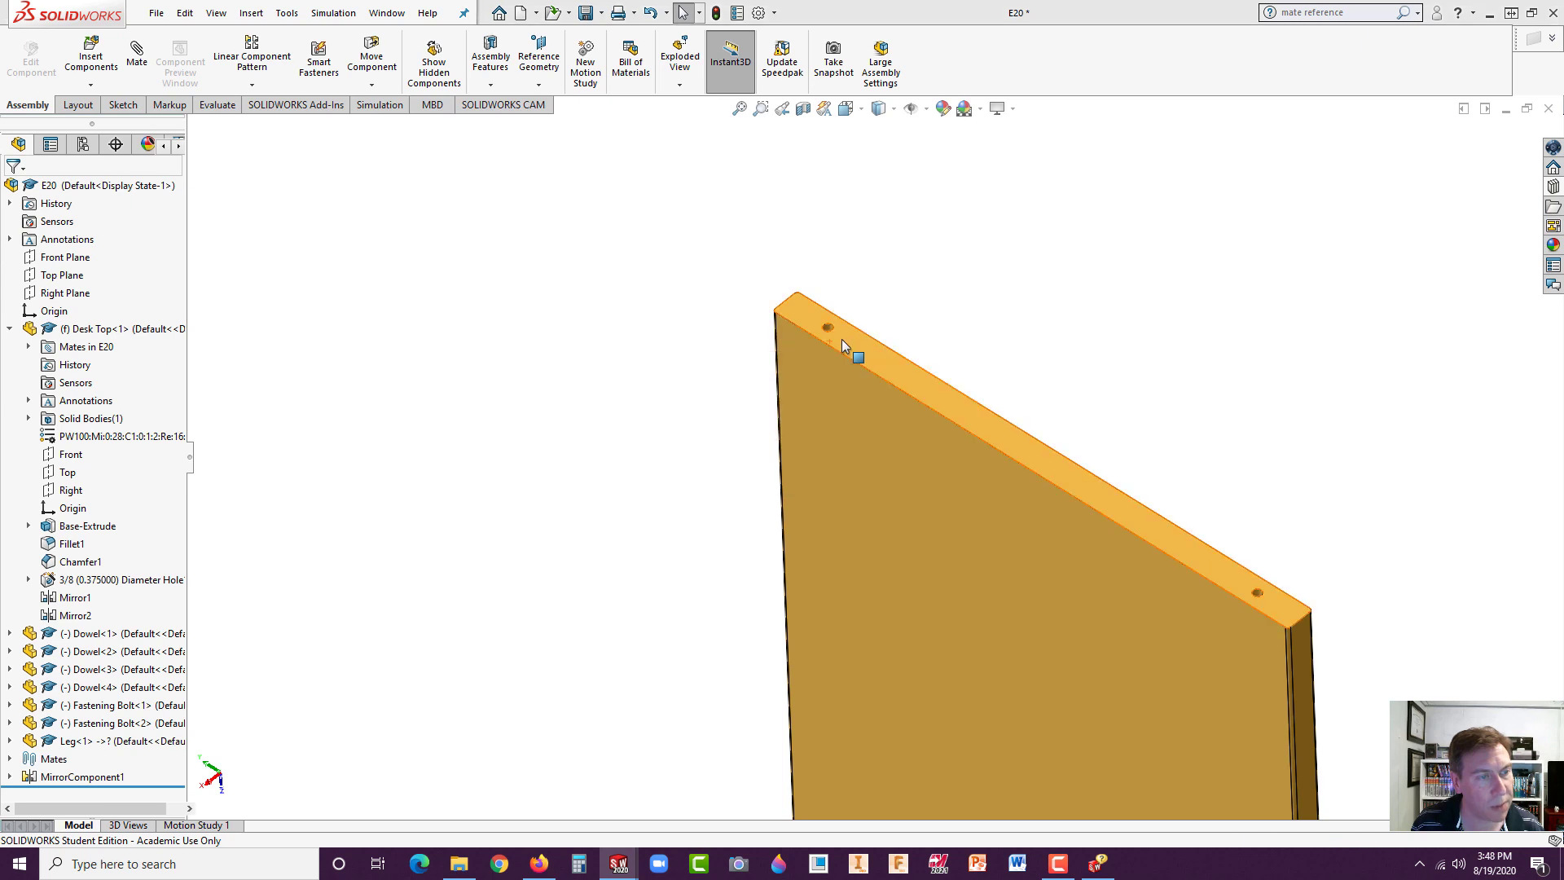
key(ctrl+Tab)
key(ctrl+Tab)
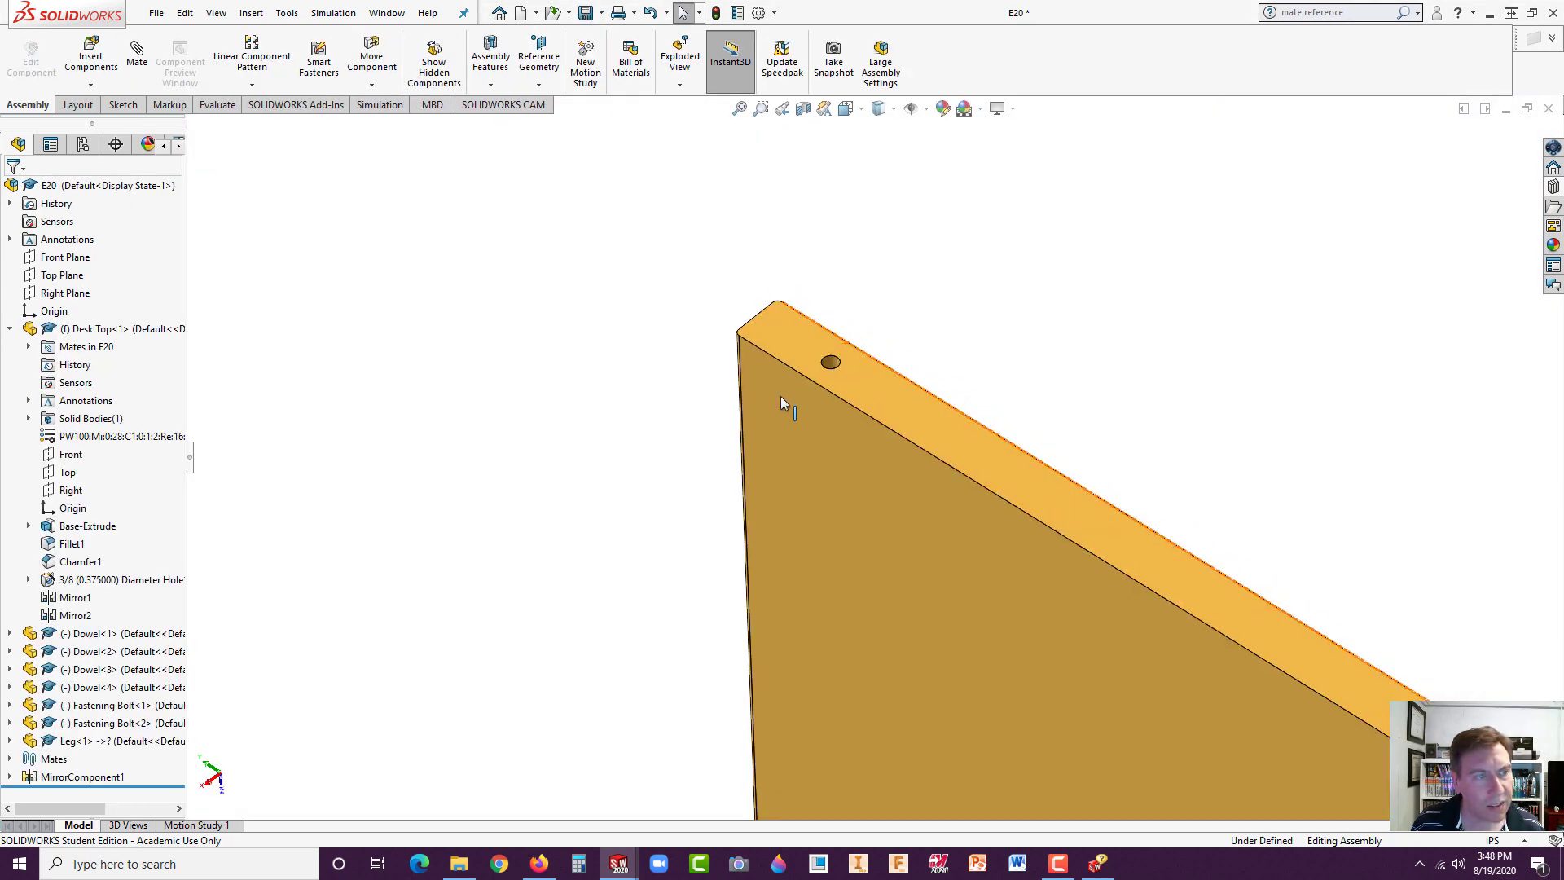
scroll(826, 363, down, 4)
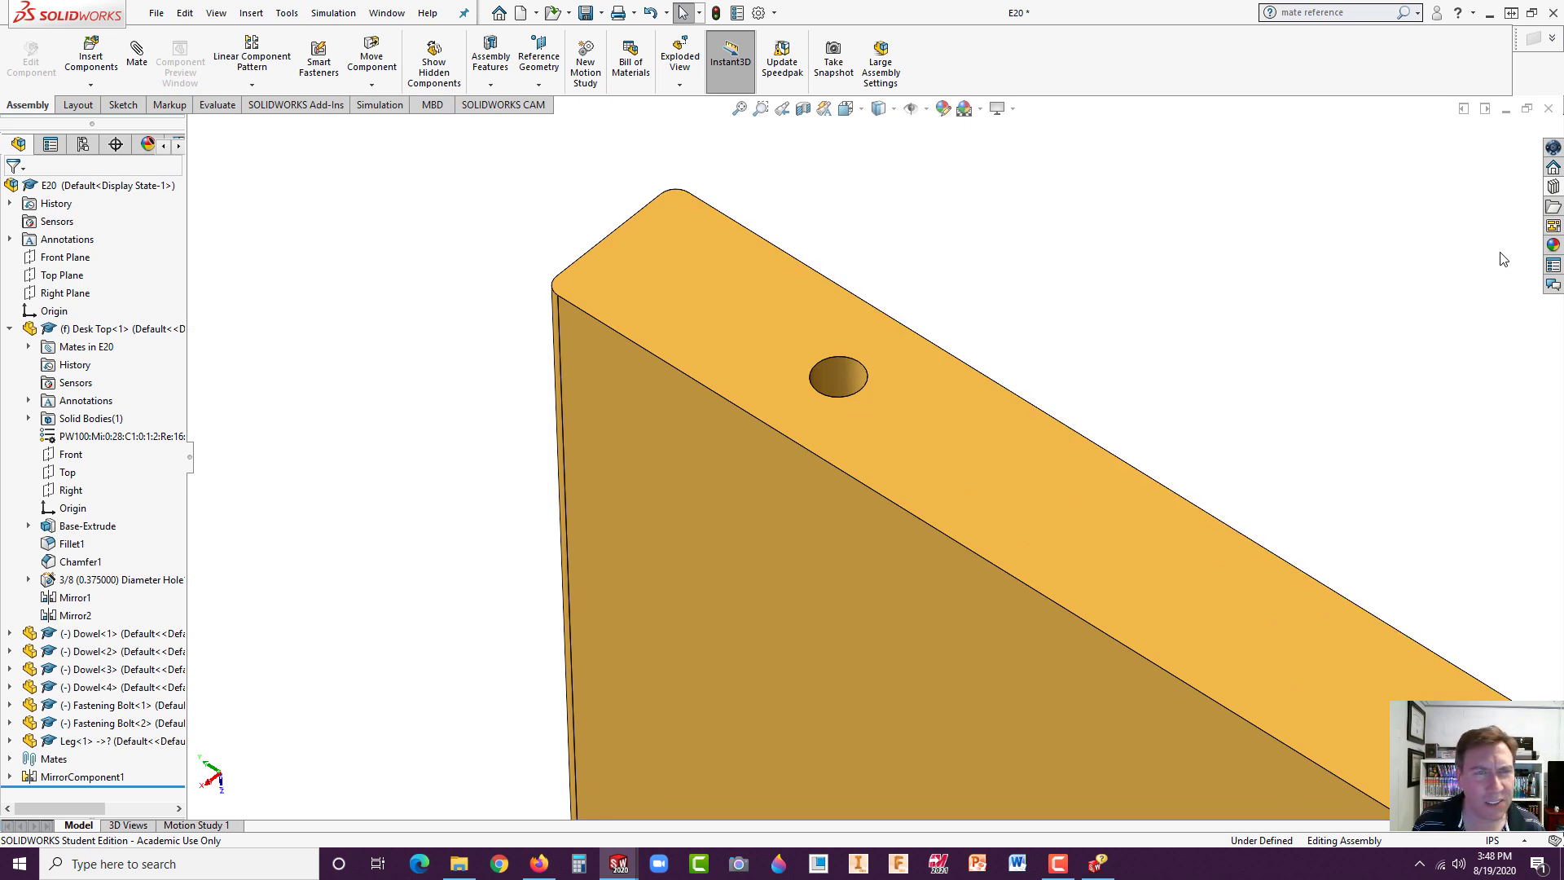
key(ctrl+Tab)
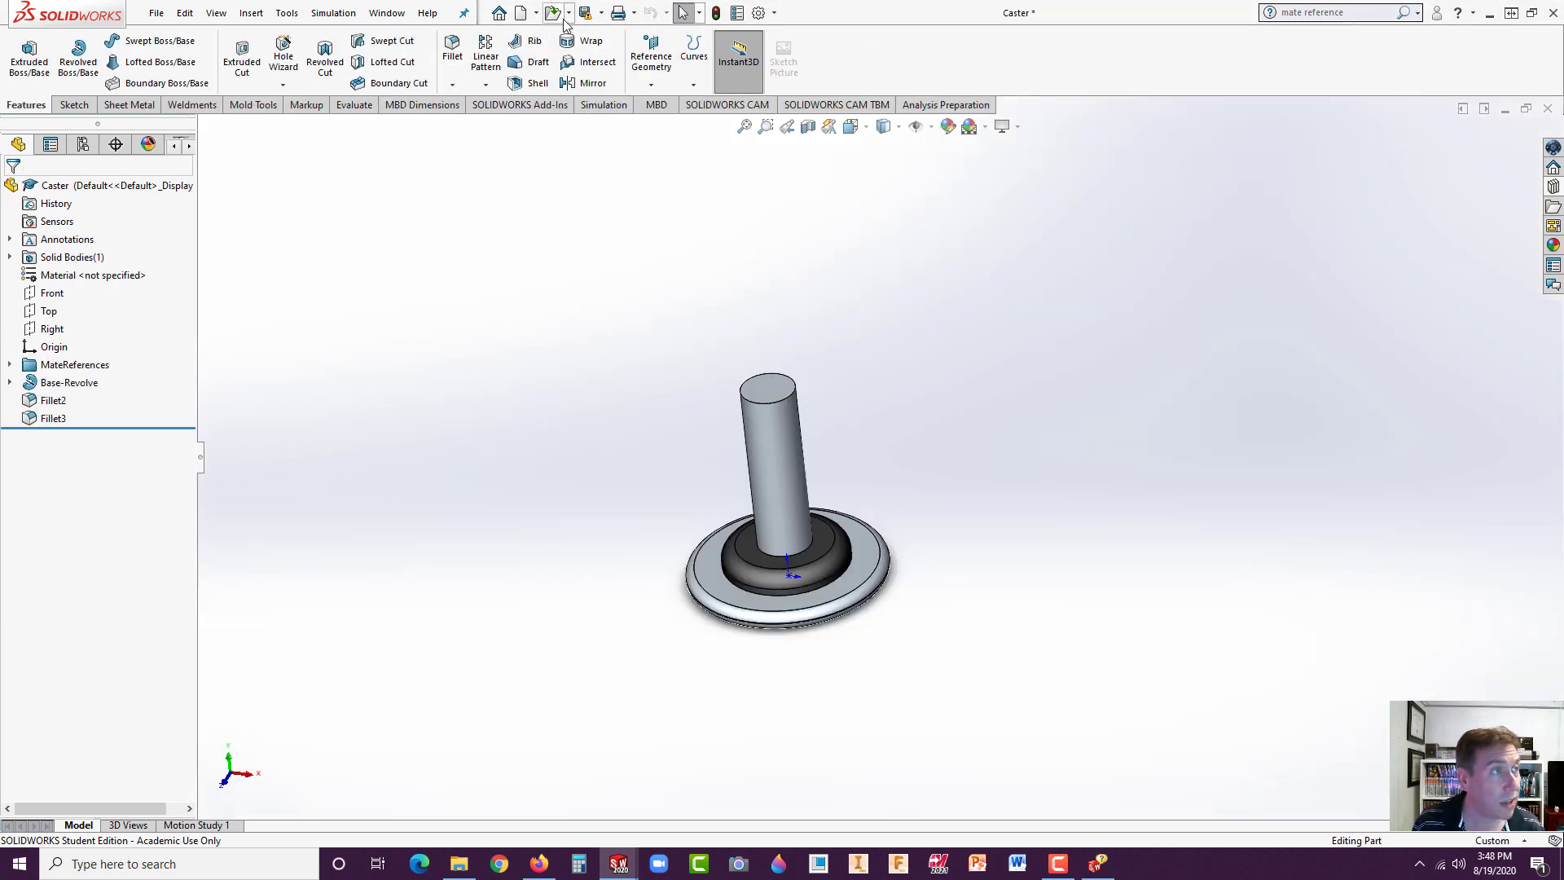
click(584, 14)
click(815, 469)
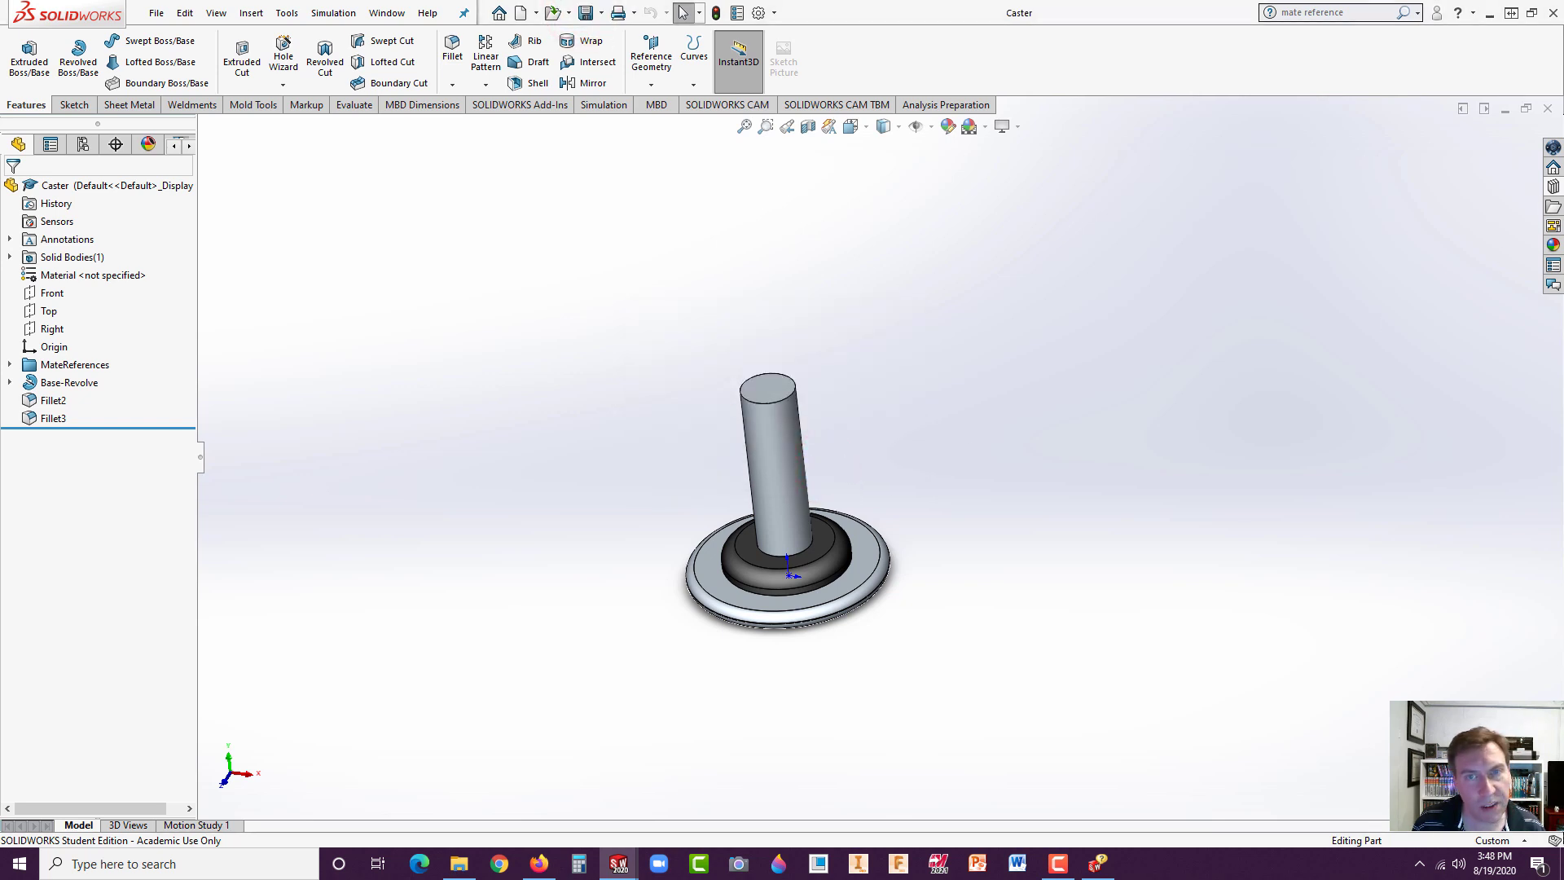
click(1554, 187)
click(1058, 345)
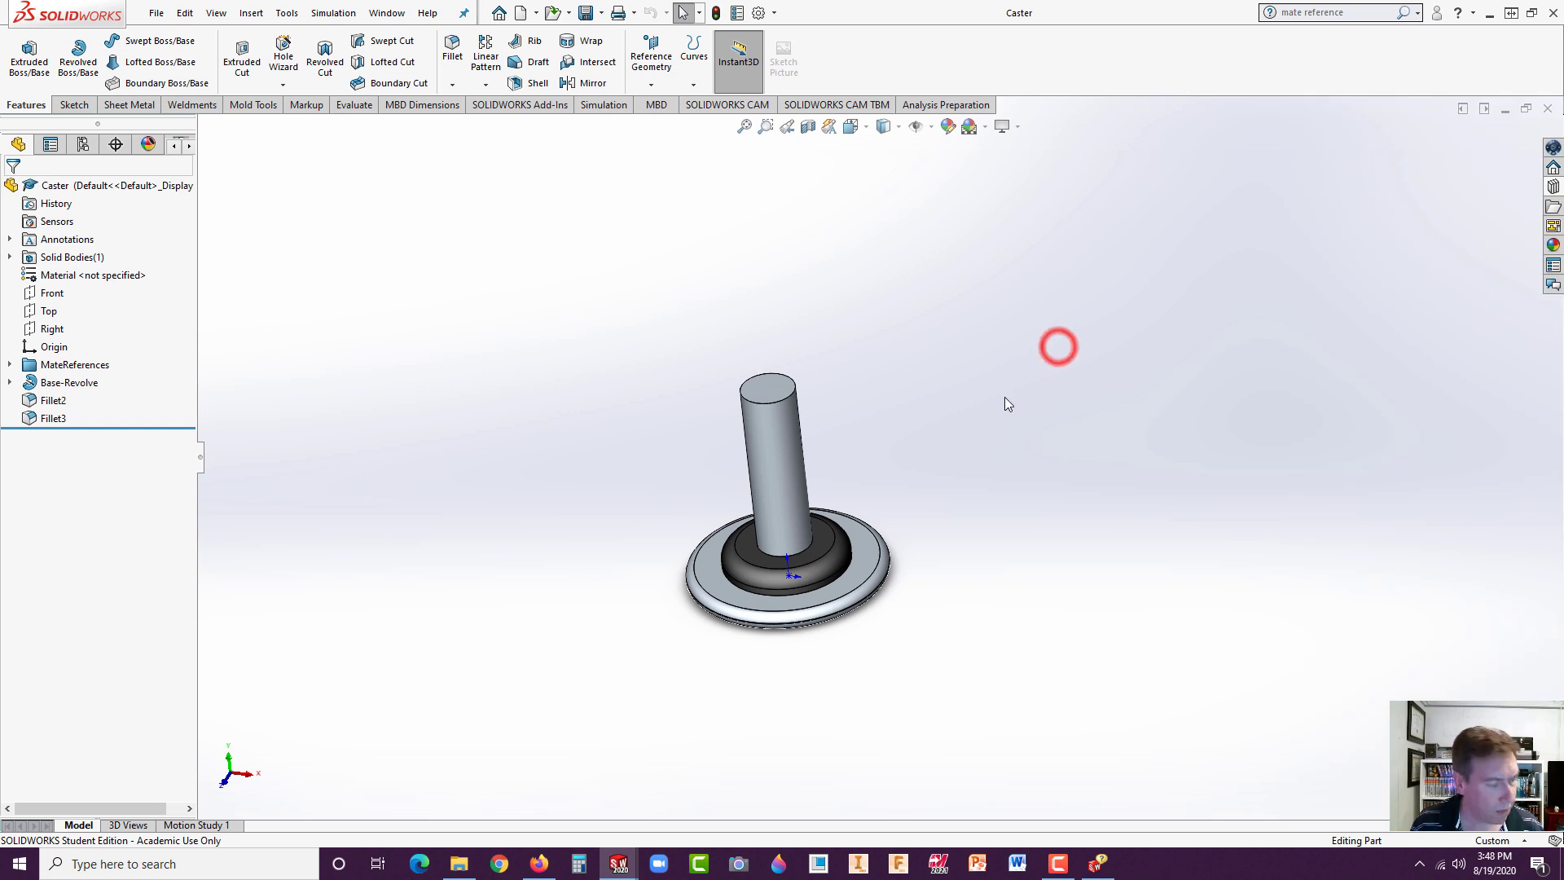
- Return to the E20 assembly and place a Caster from the library concentric with the hole in the Leg's narrow end face
key(ctrl+Tab)
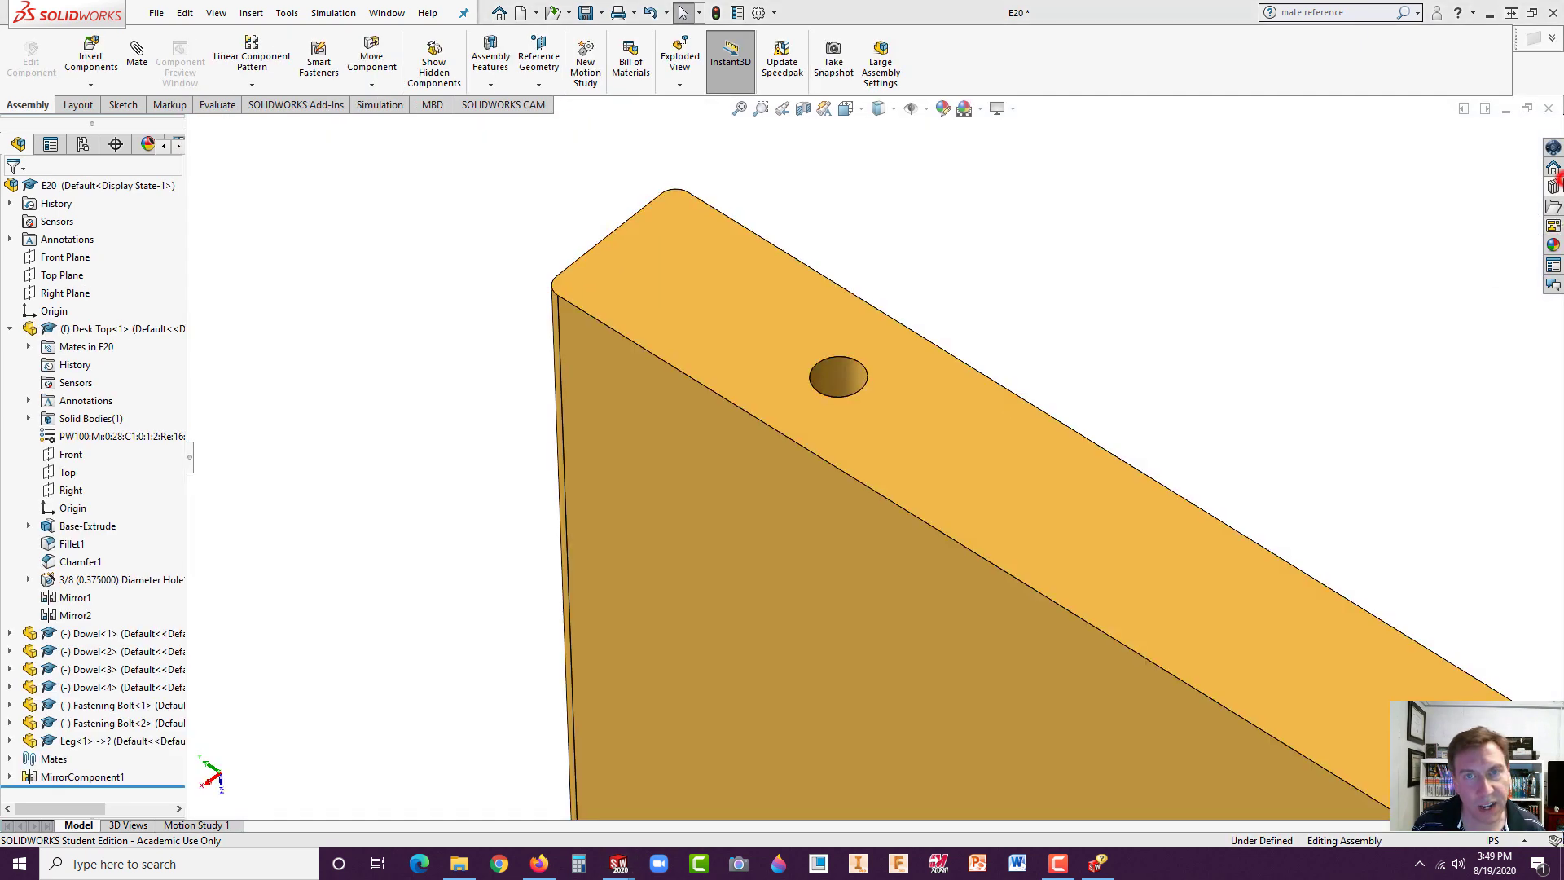
click(1554, 187)
drag(1324, 318, 843, 375)
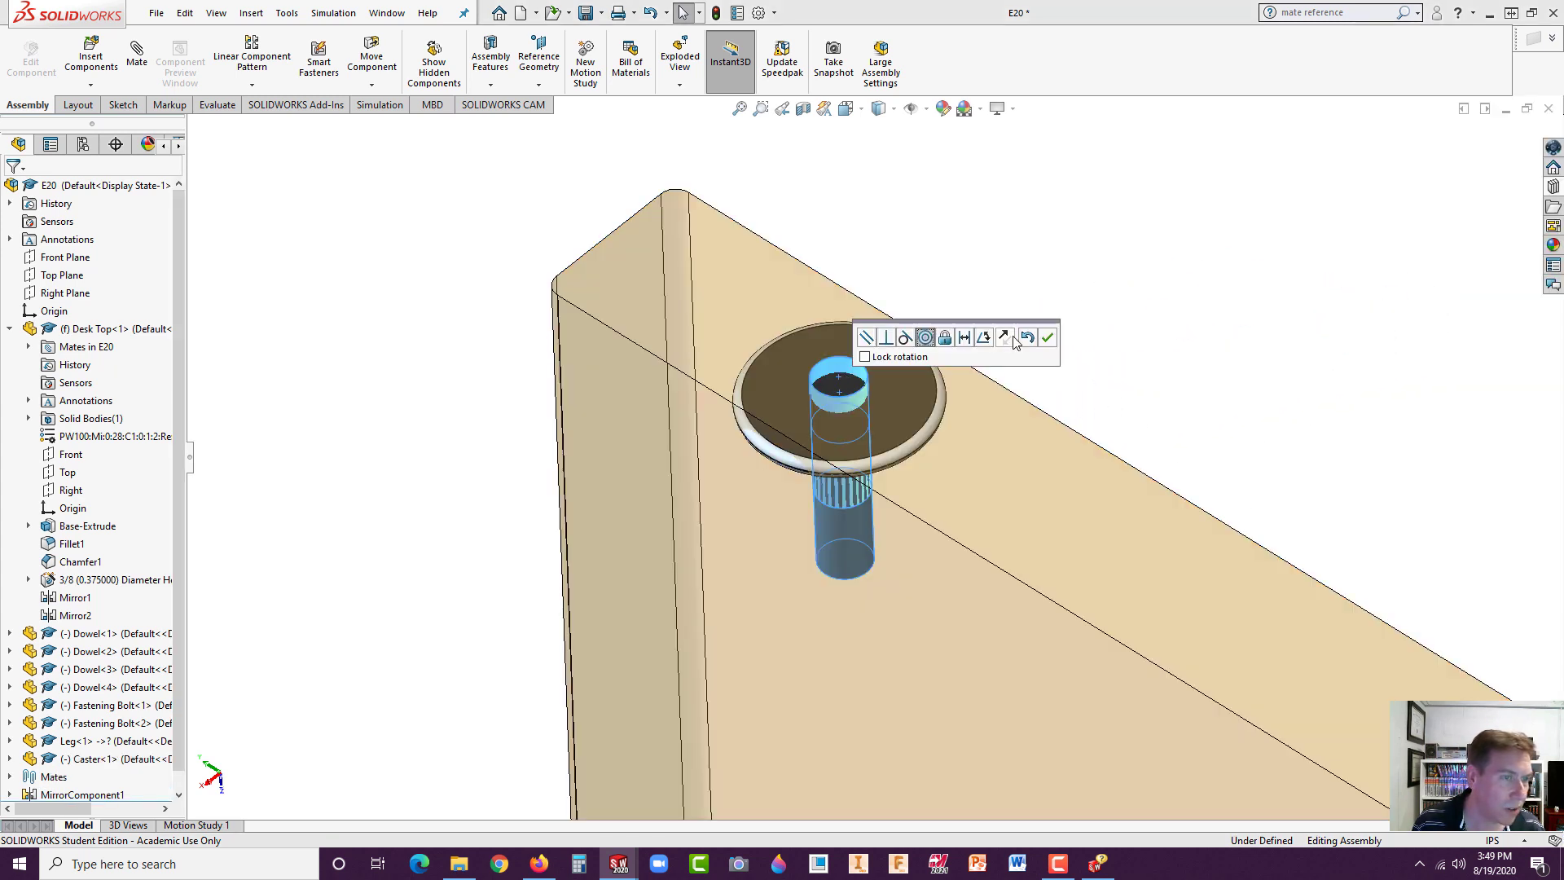
click(1046, 339)
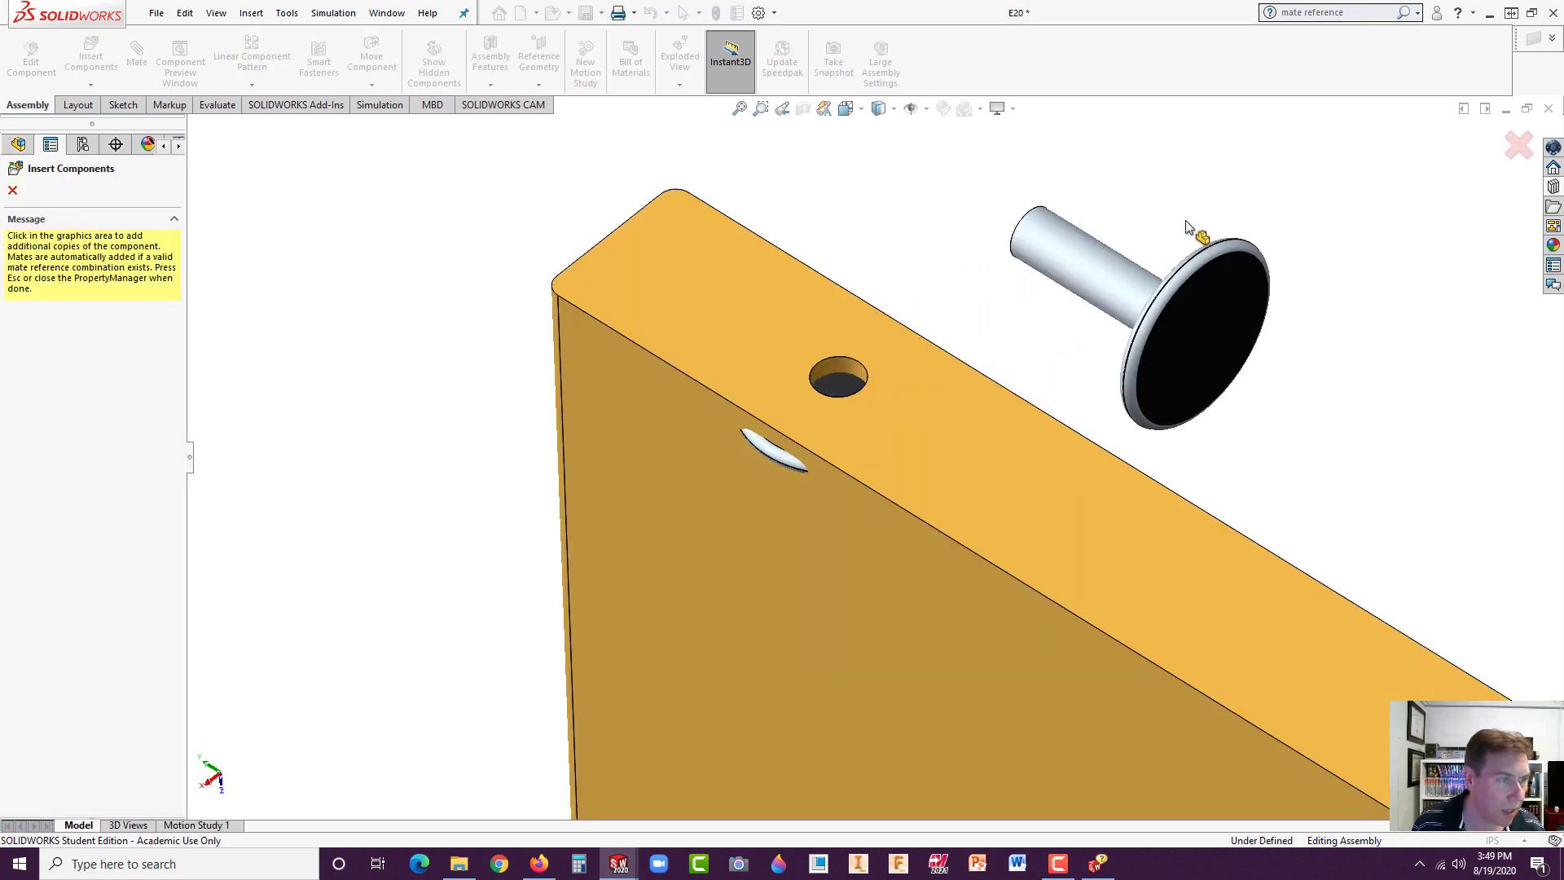
- Place a second Caster in the other hole of the Leg's end face and finish inserting components
scroll(1257, 464, up, 5)
middle_drag(1257, 465, 913, 481)
scroll(972, 528, down, 5)
scroll(902, 471, down, 4)
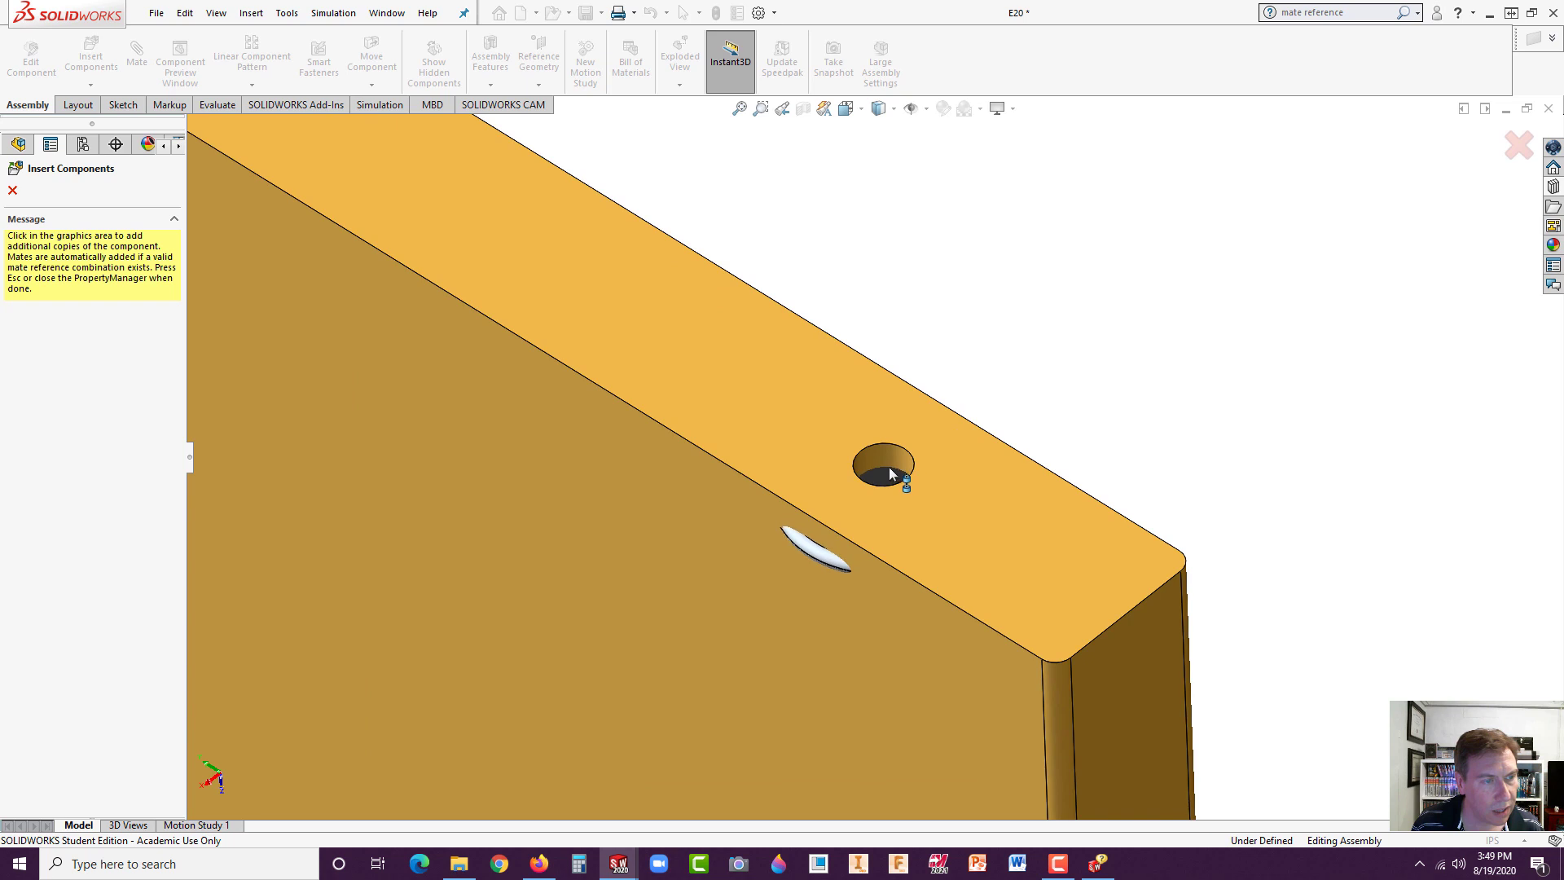
click(890, 473)
click(1072, 494)
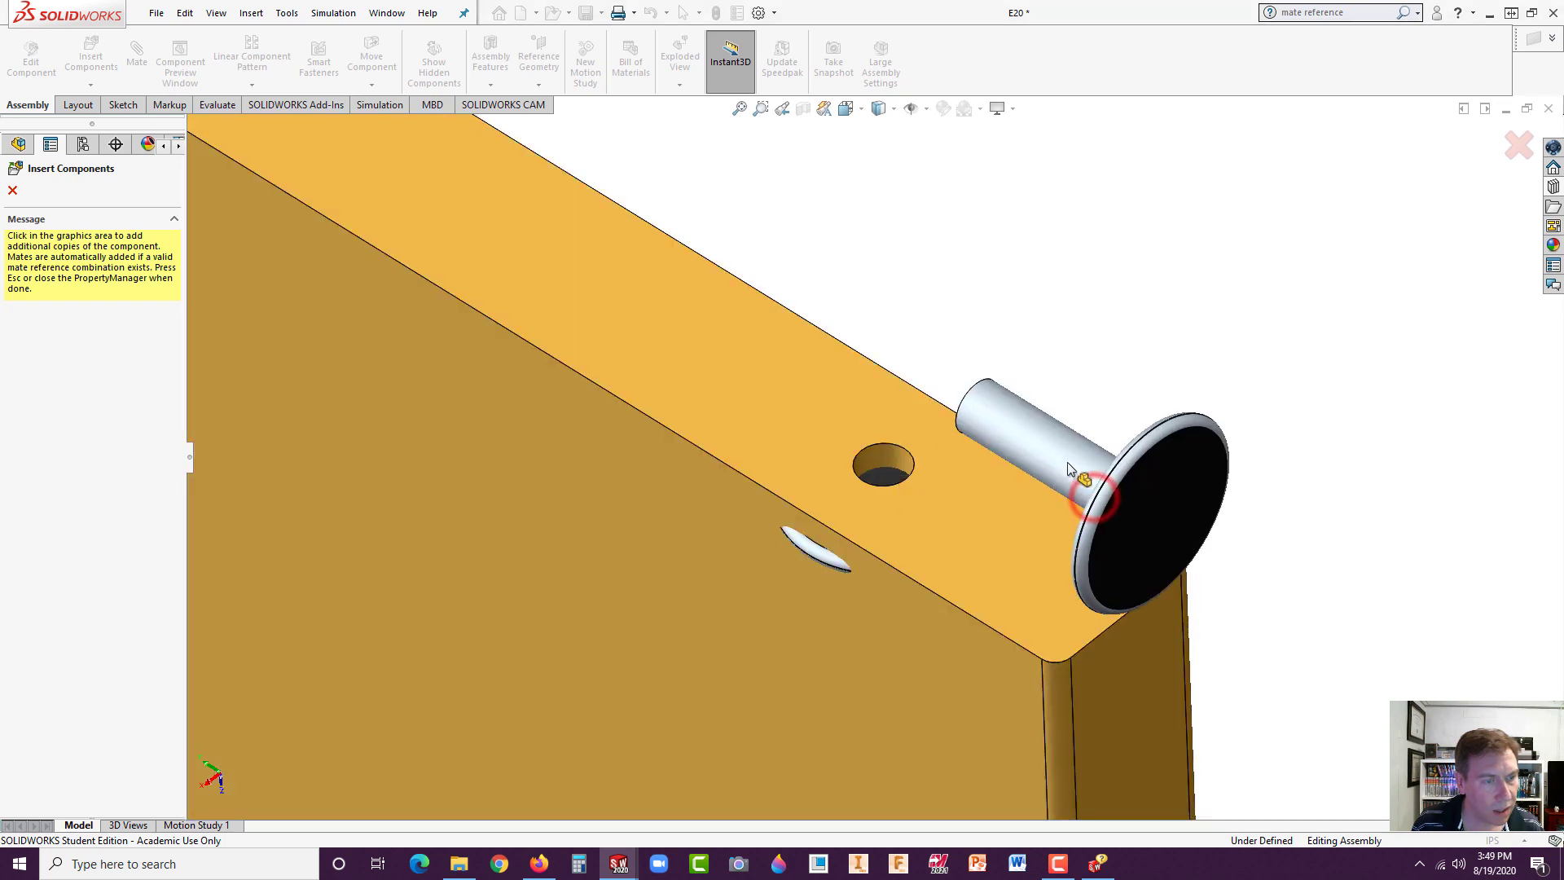
key(Escape)
- Pull the second Caster outward along its hole until its stem is clear of the Leg
scroll(886, 479, up, 3)
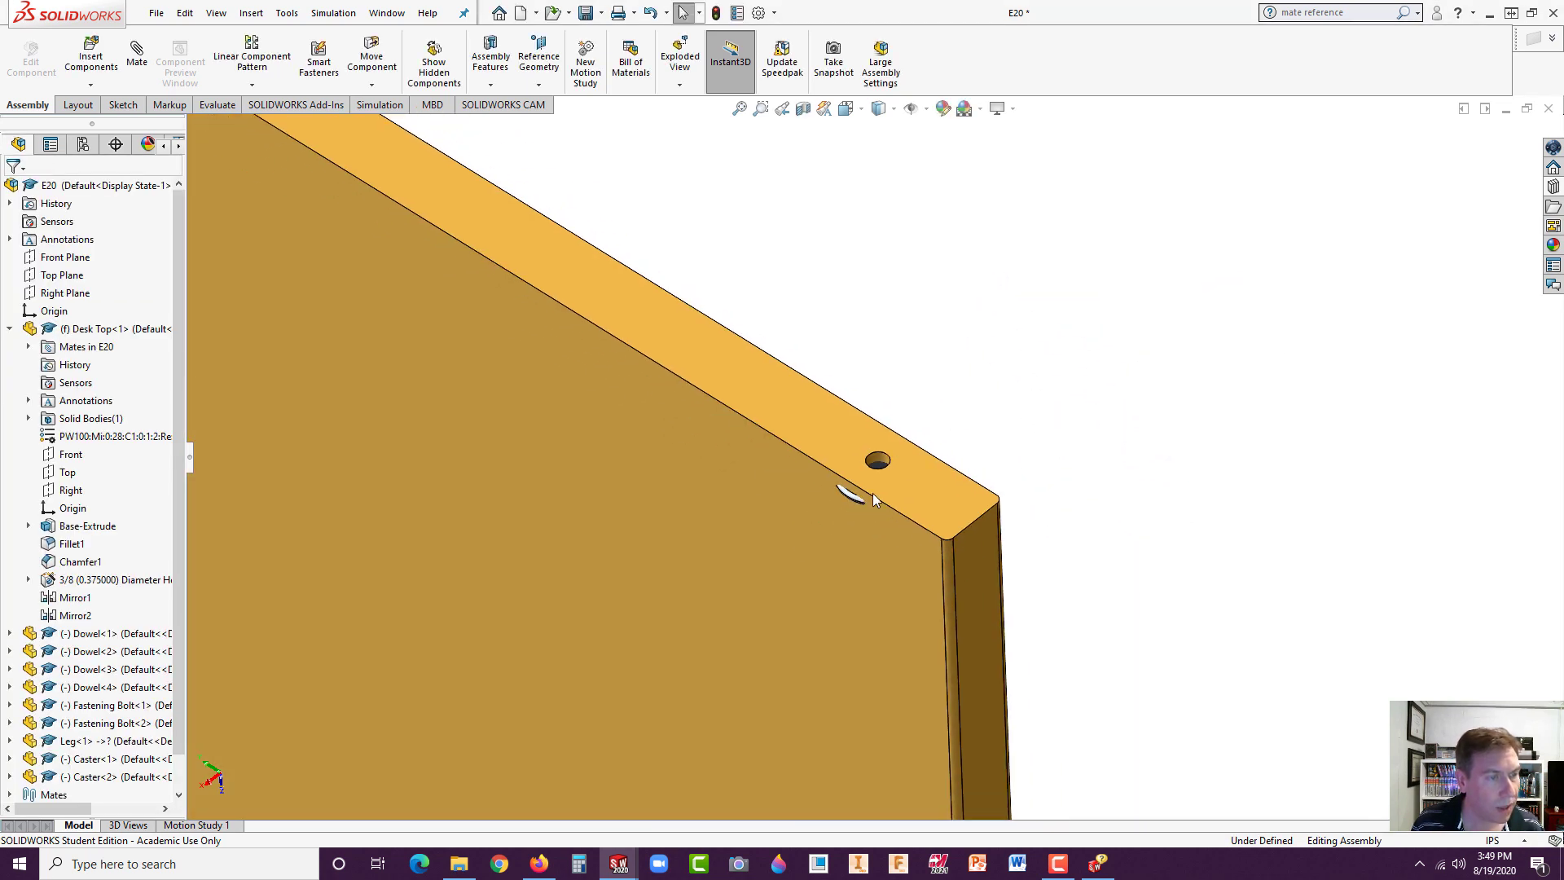
drag(883, 471, 959, 338)
middle_drag(919, 387, 914, 237)
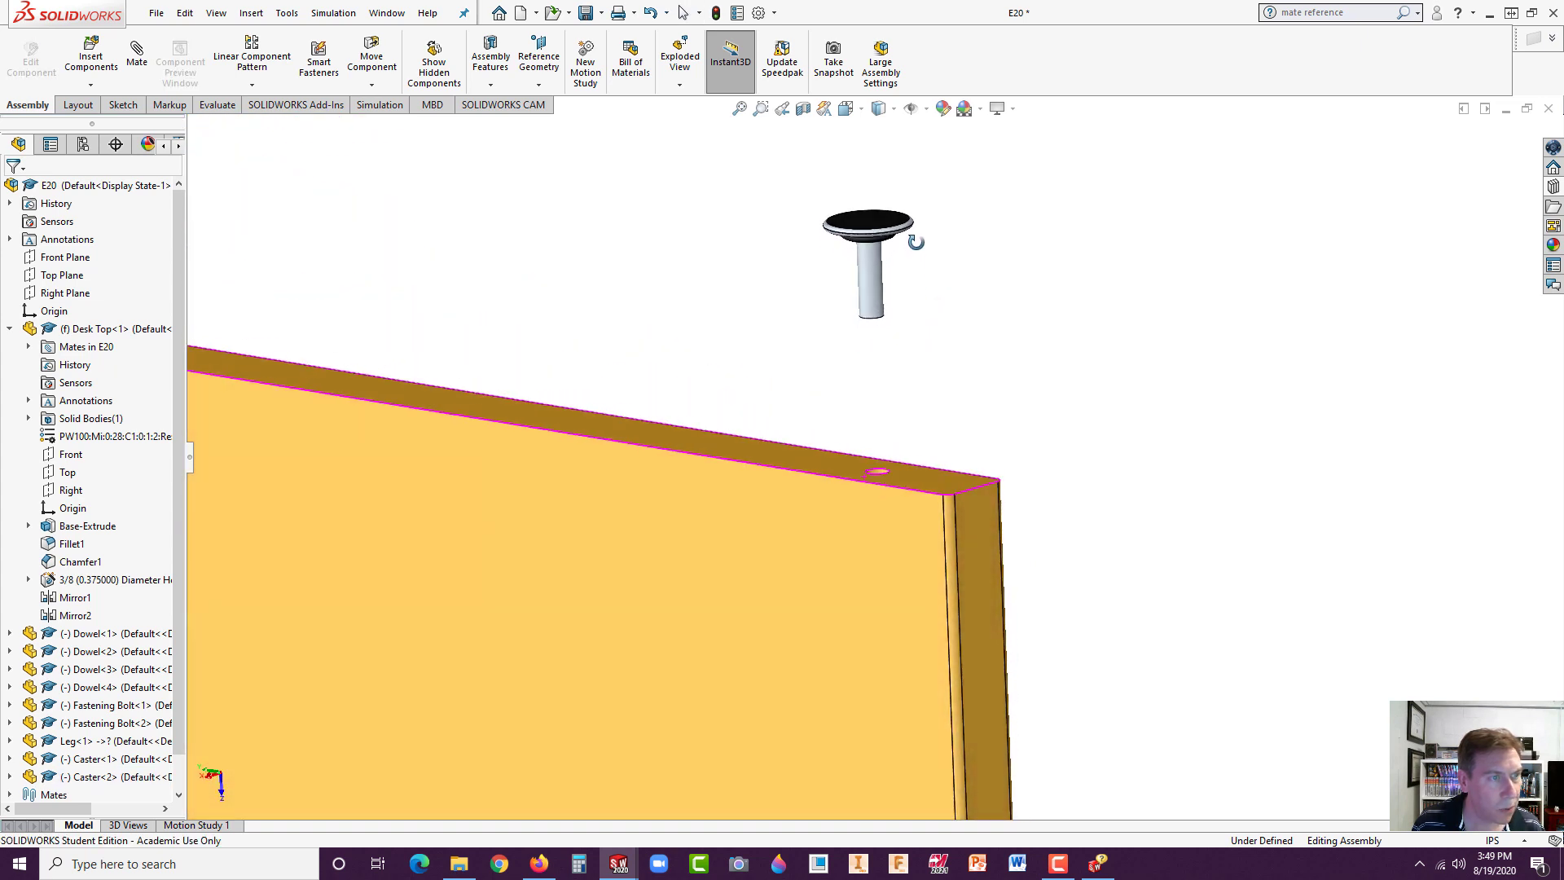
scroll(875, 279, up, 3)
- Add a coincident mate between the Leg's end face and the second Caster's circular edge at the base of the stem
click(138, 53)
click(795, 743)
middle_drag(838, 562, 827, 424)
click(853, 292)
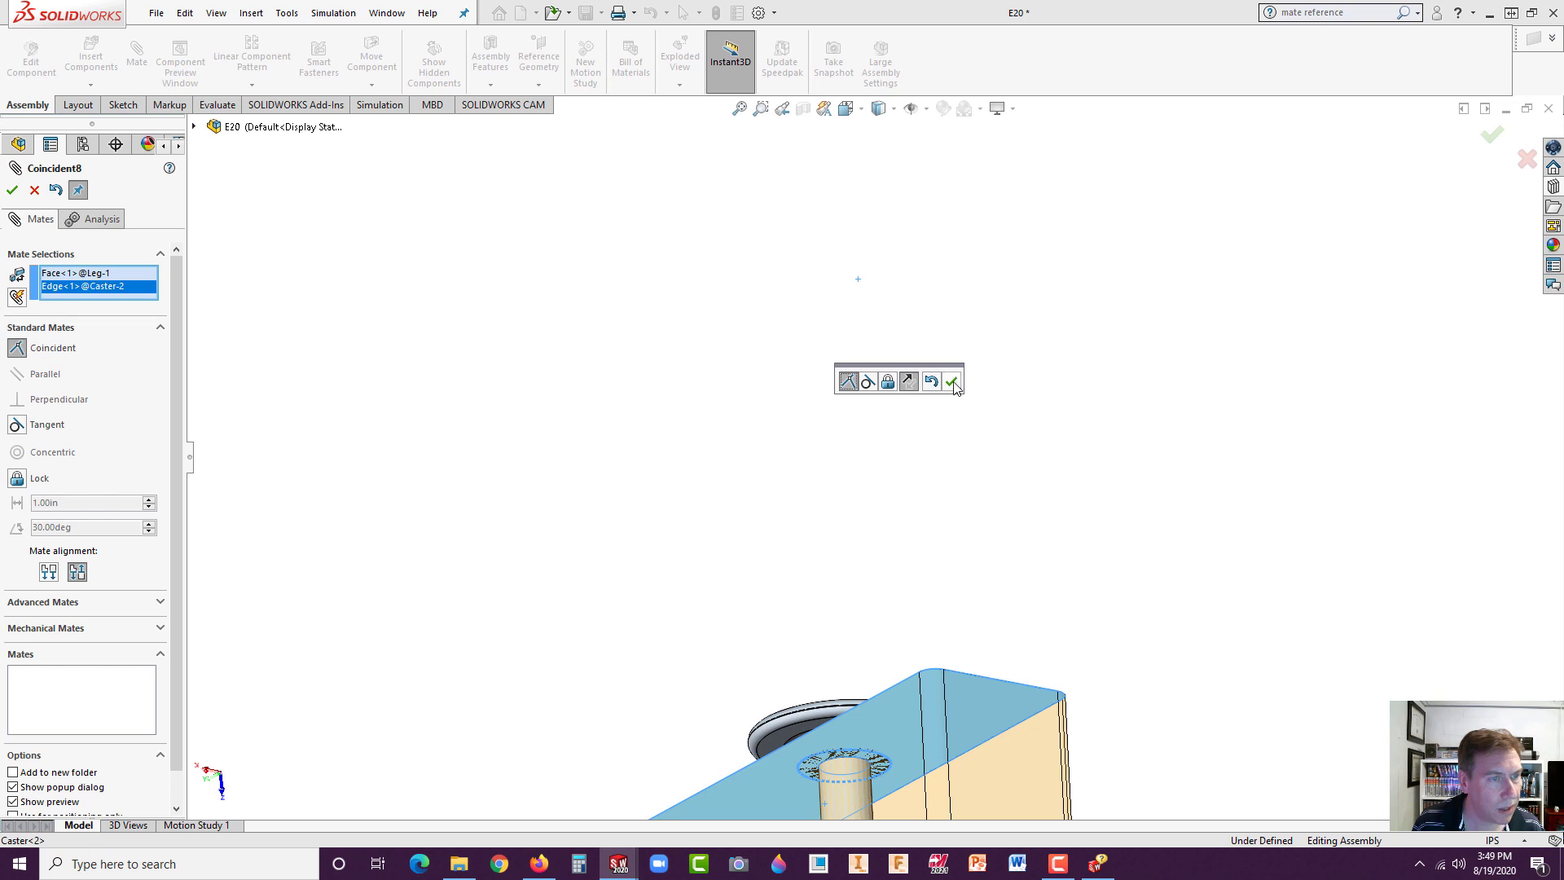
click(952, 382)
- Pull the first Caster outward from its hole at the other end of the Leg's end face
middle_drag(969, 488, 736, 529)
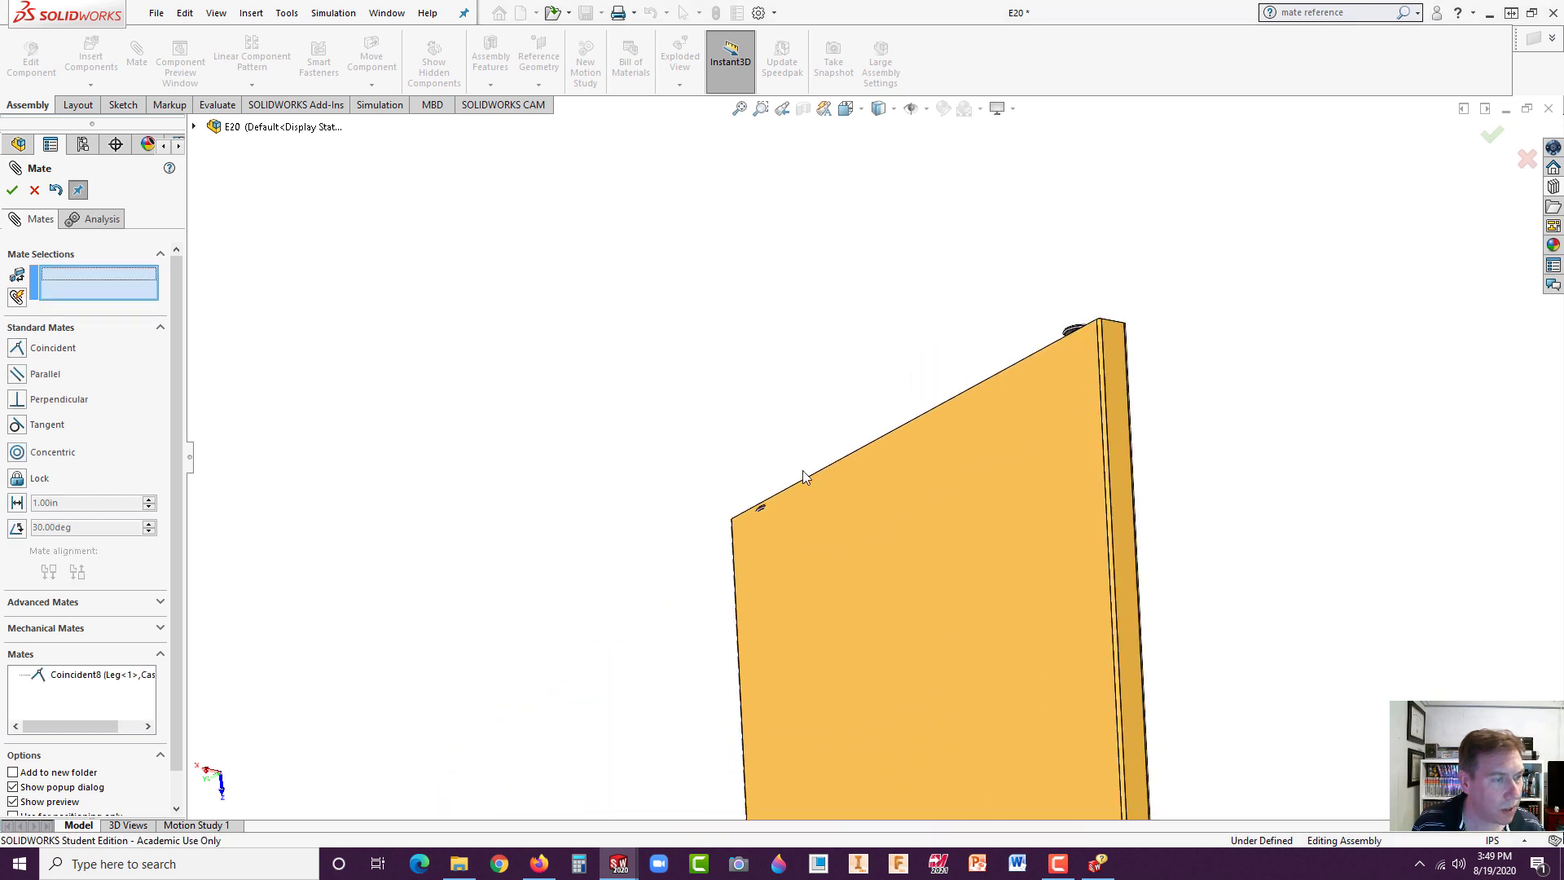
scroll(735, 530, down, 3)
middle_drag(735, 588, 710, 731)
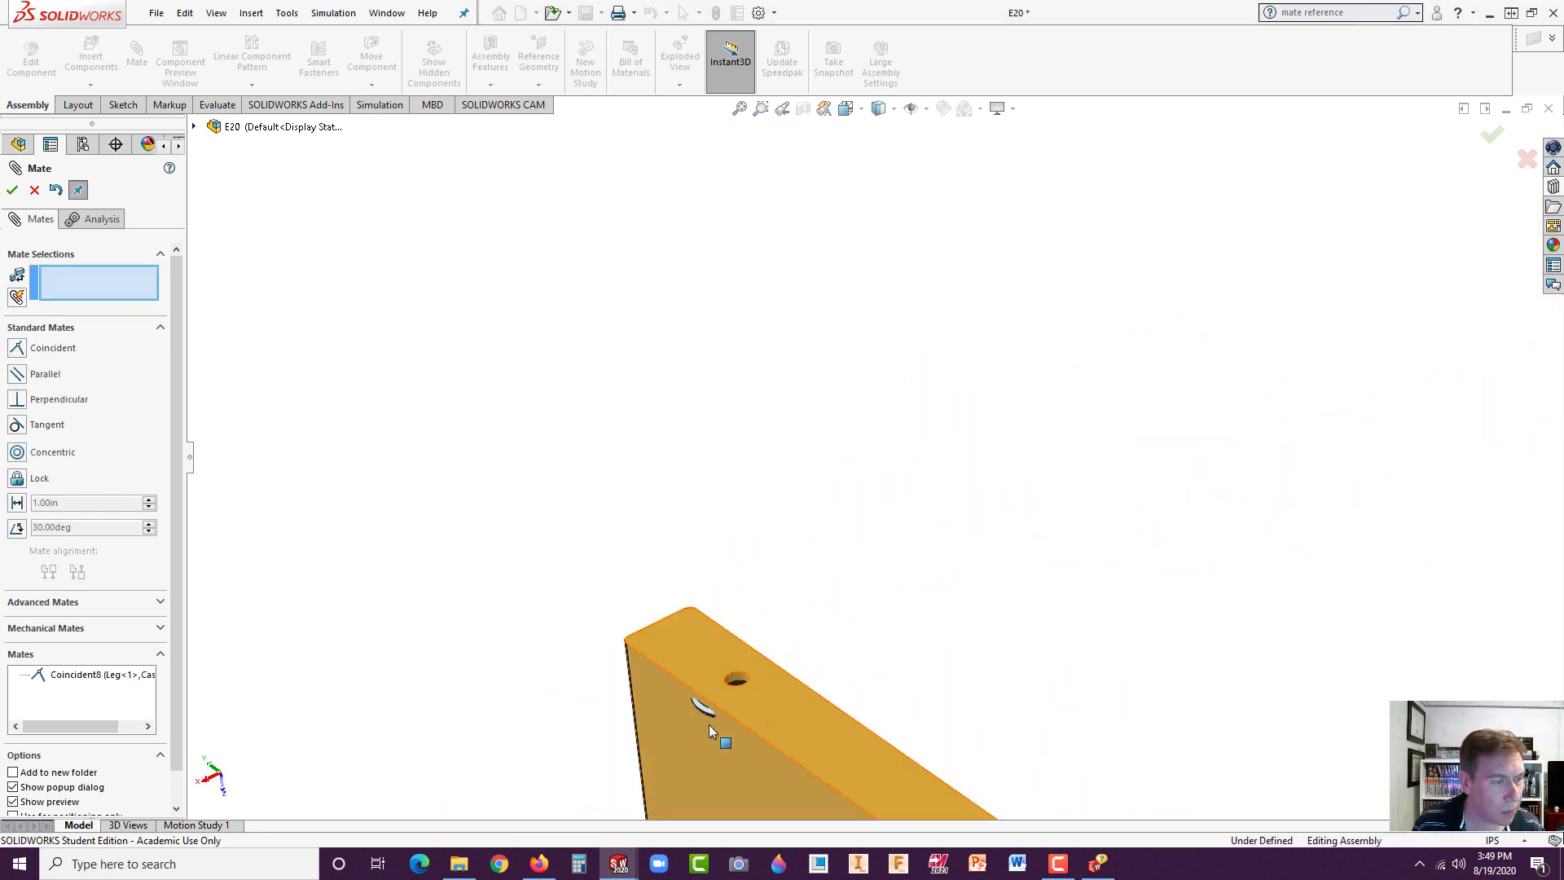
scroll(710, 731, down, 3)
click(768, 629)
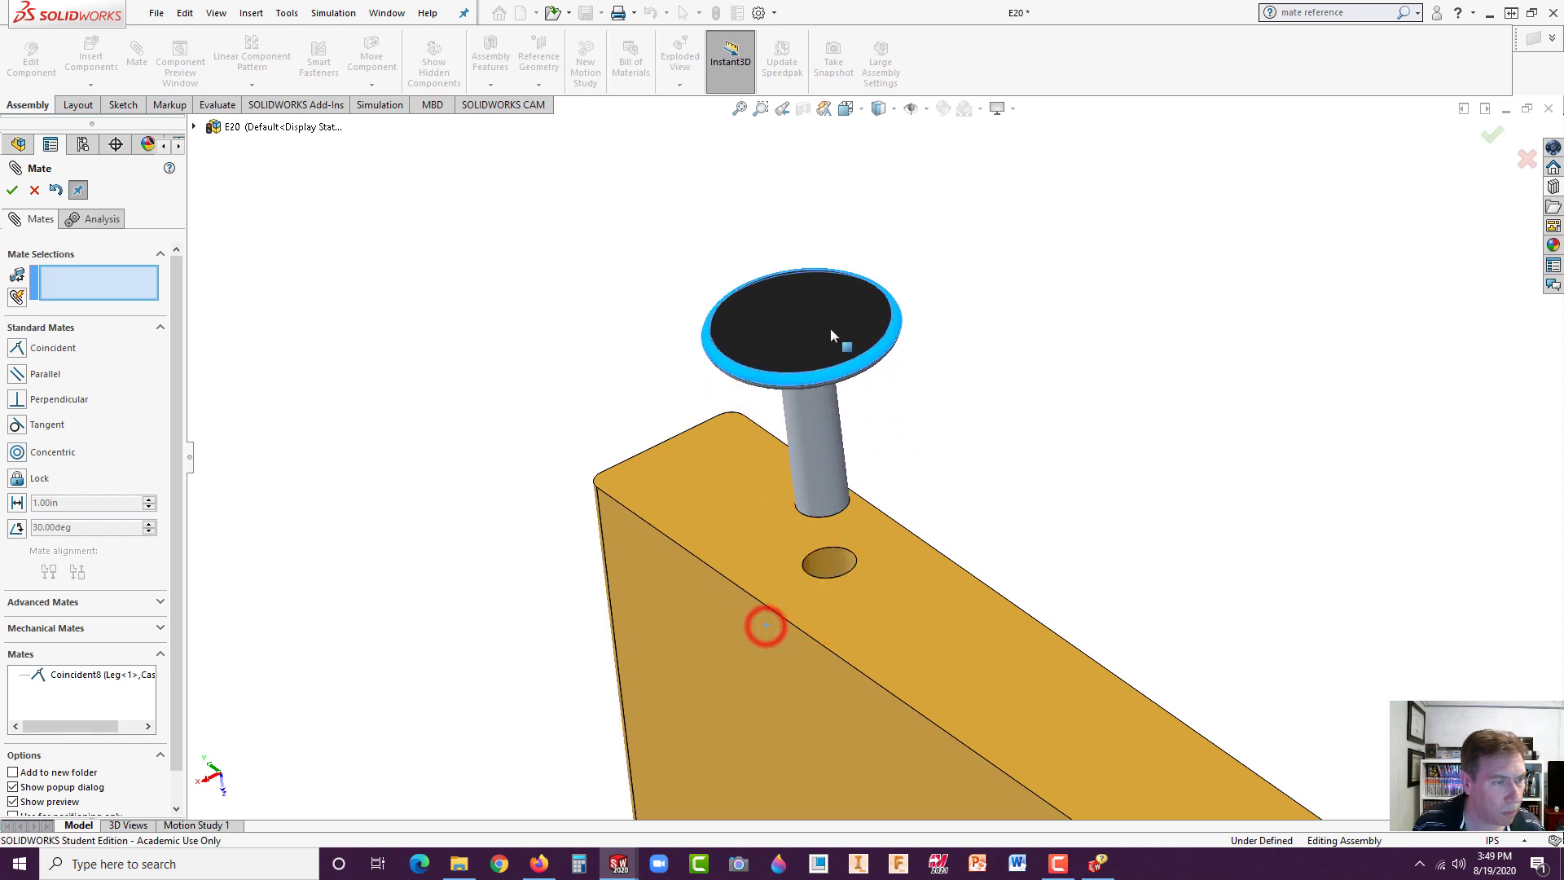
- Mate the underside face of the first Caster's collar coincident with the Leg's end face and finish mating
click(867, 513)
middle_drag(888, 541, 963, 218)
middle_drag(927, 408, 901, 209)
scroll(888, 212, down, 3)
scroll(878, 216, down, 5)
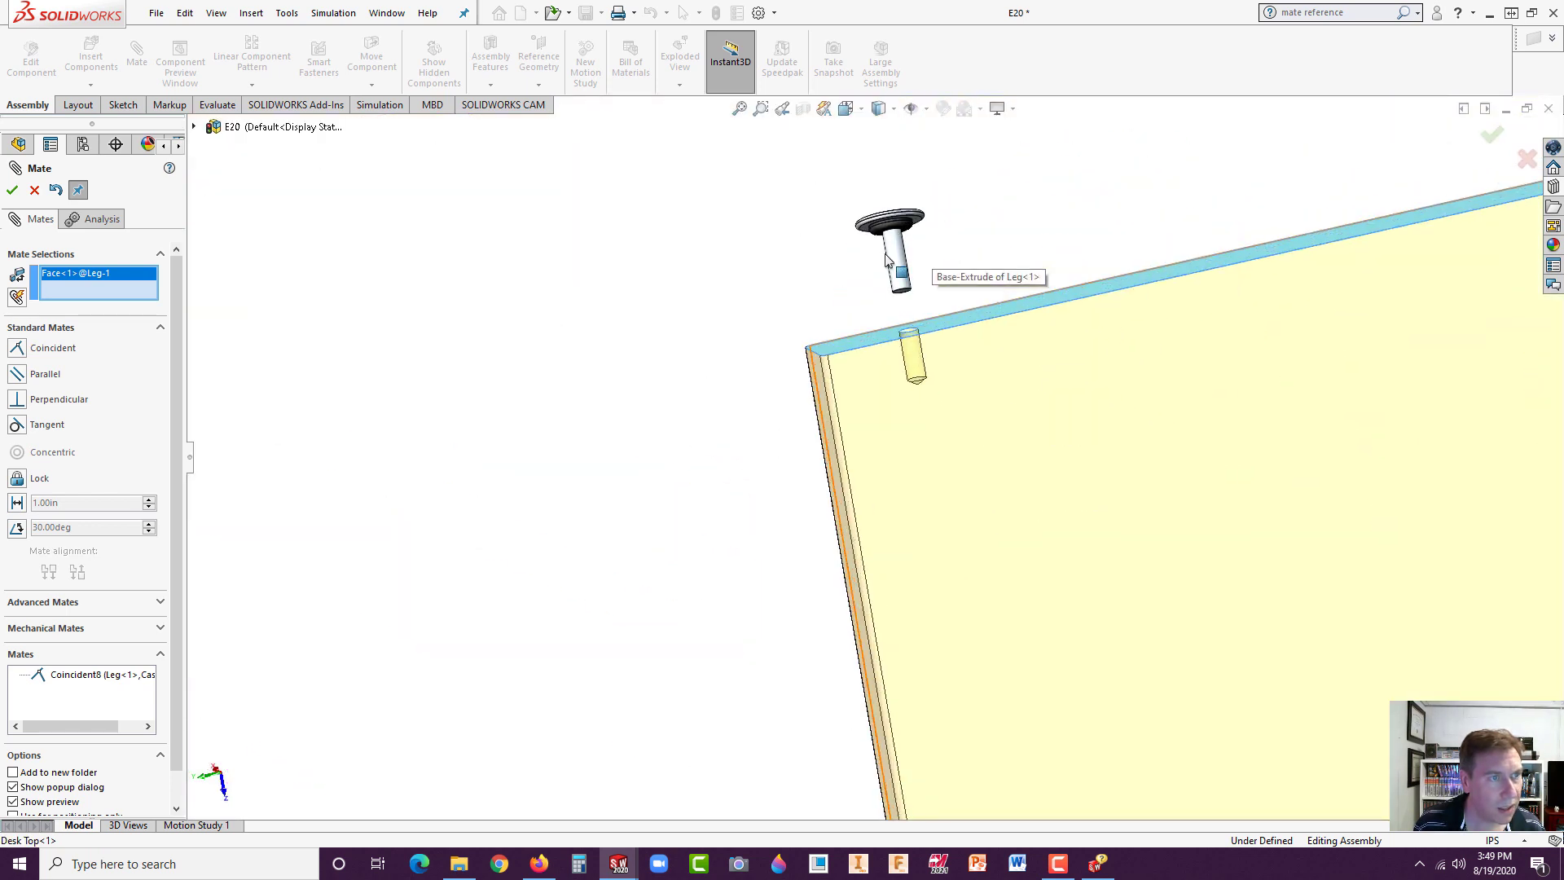
click(936, 310)
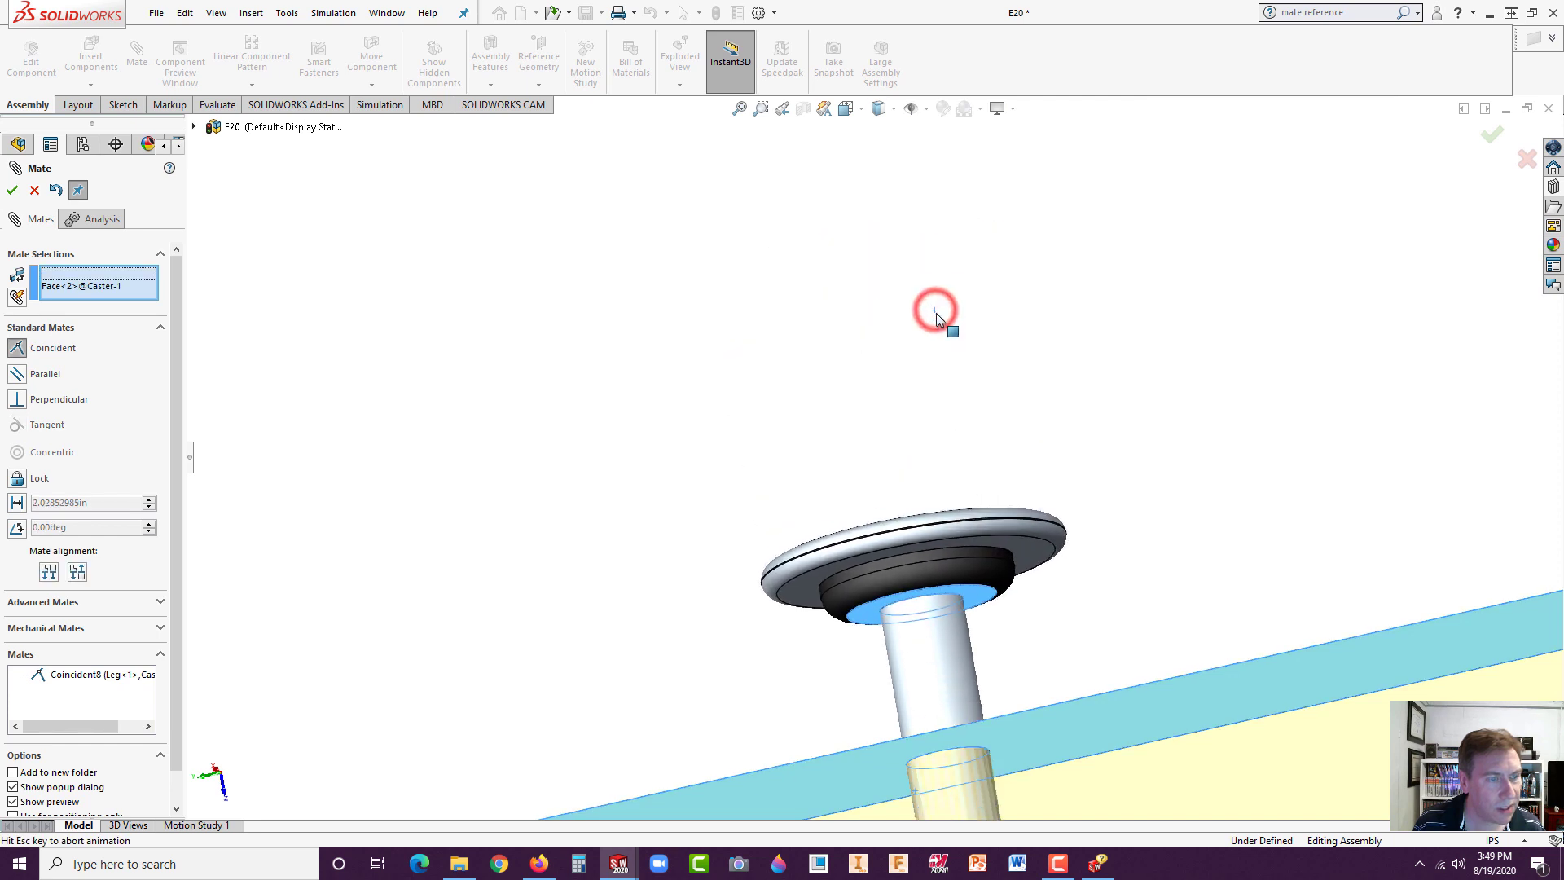
click(1123, 296)
middle_drag(1064, 437, 1271, 667)
scroll(1222, 594, up, 3)
scroll(1020, 528, down, 6)
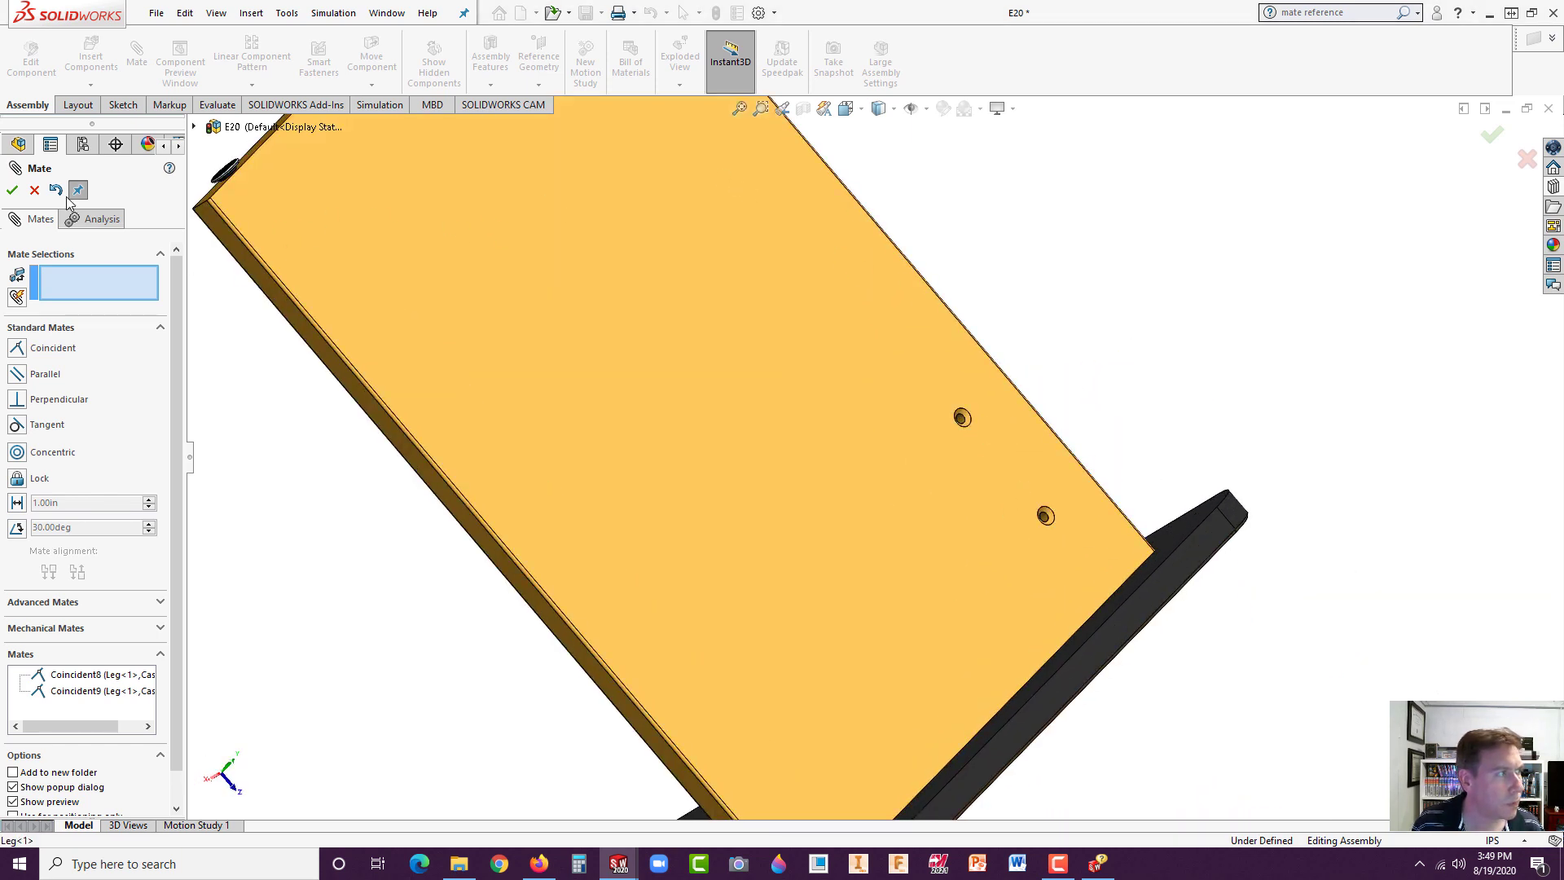
click(11, 191)
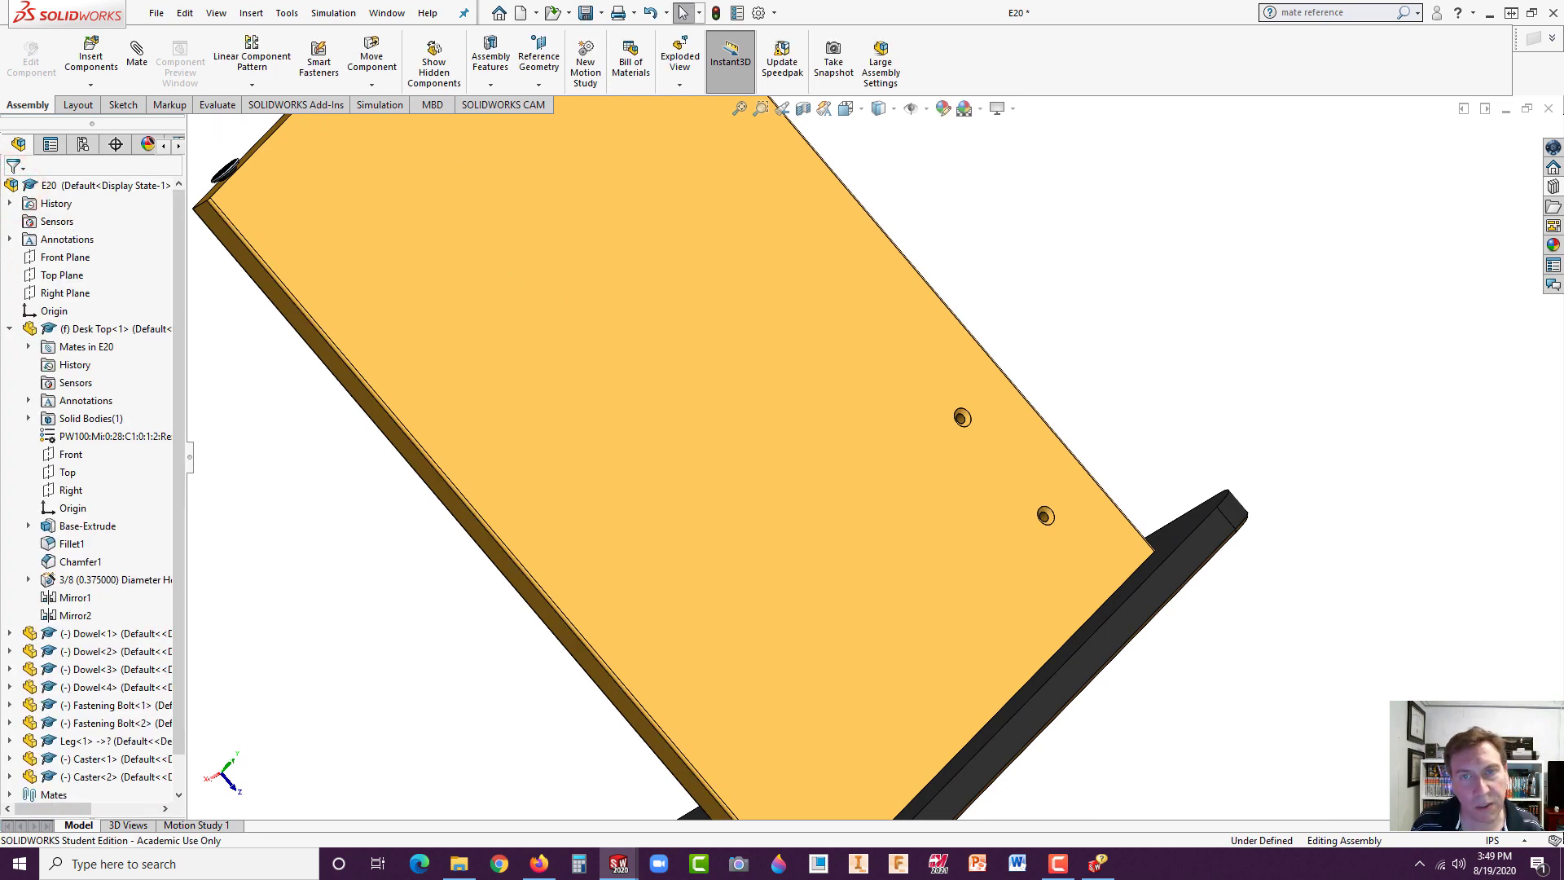
- Insert two Bolt parts from the Bolts folder of the DESK PARTS library beside the Leg
click(1552, 186)
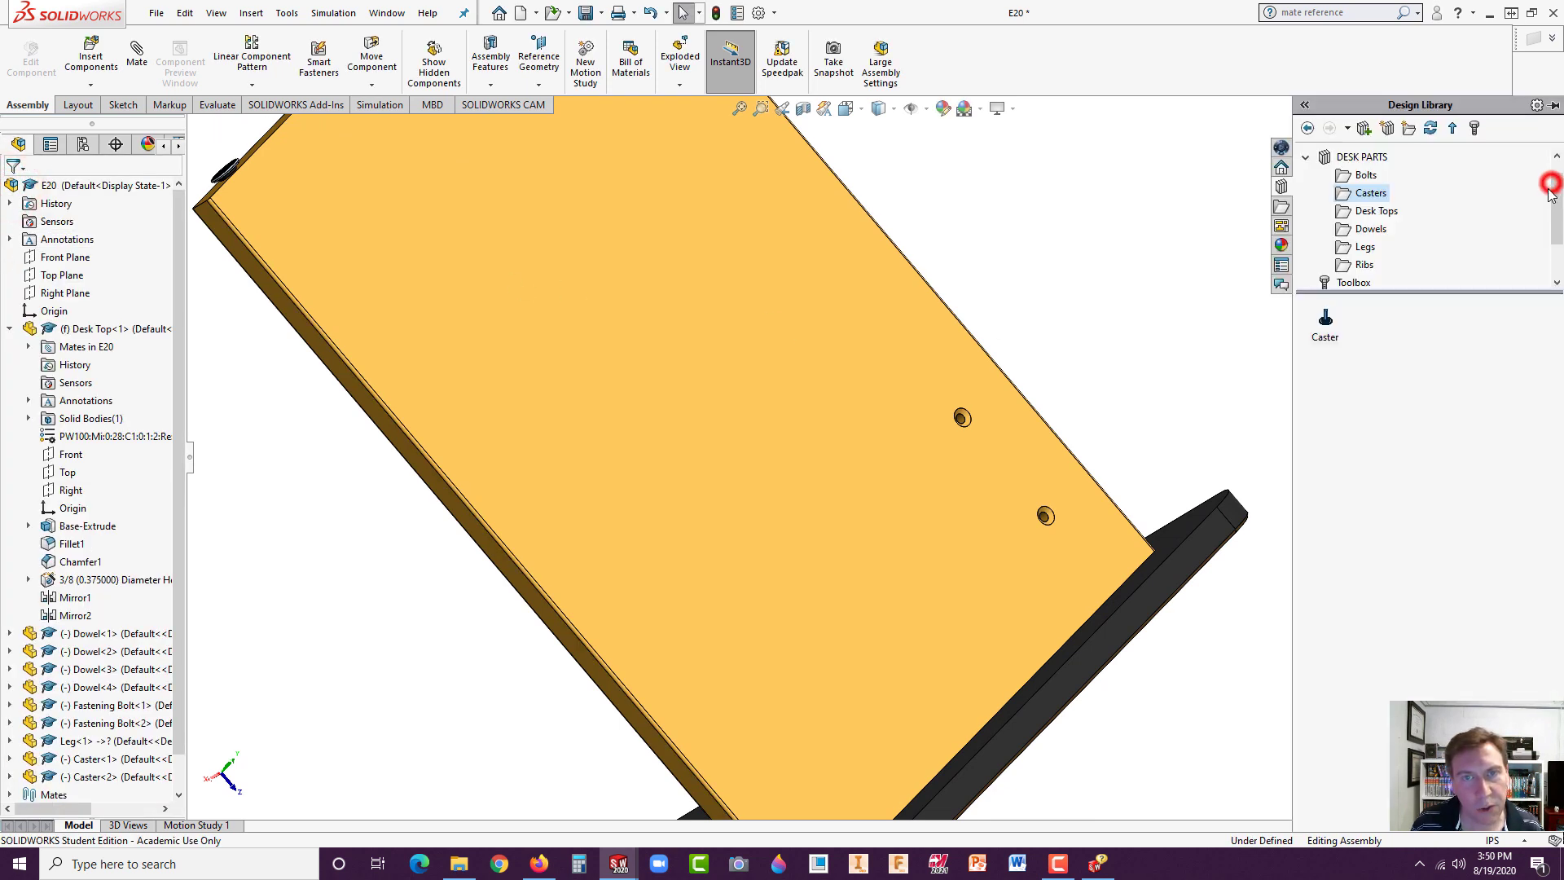
click(1345, 175)
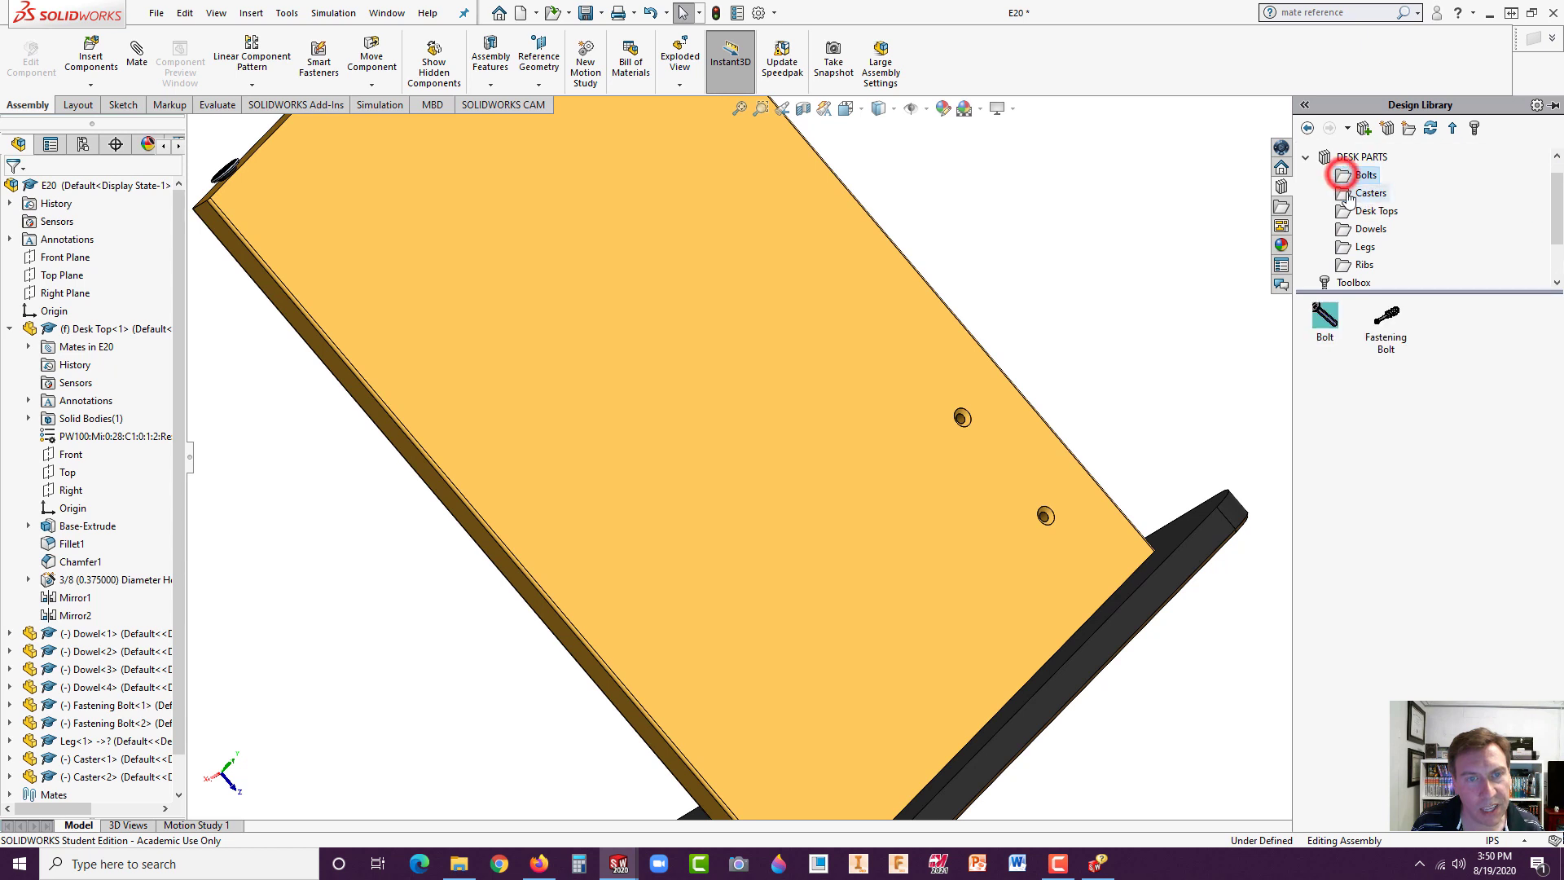
drag(1333, 320, 958, 431)
drag(1013, 378, 1088, 334)
click(1140, 416)
key(Escape)
scroll(1136, 453, down, 5)
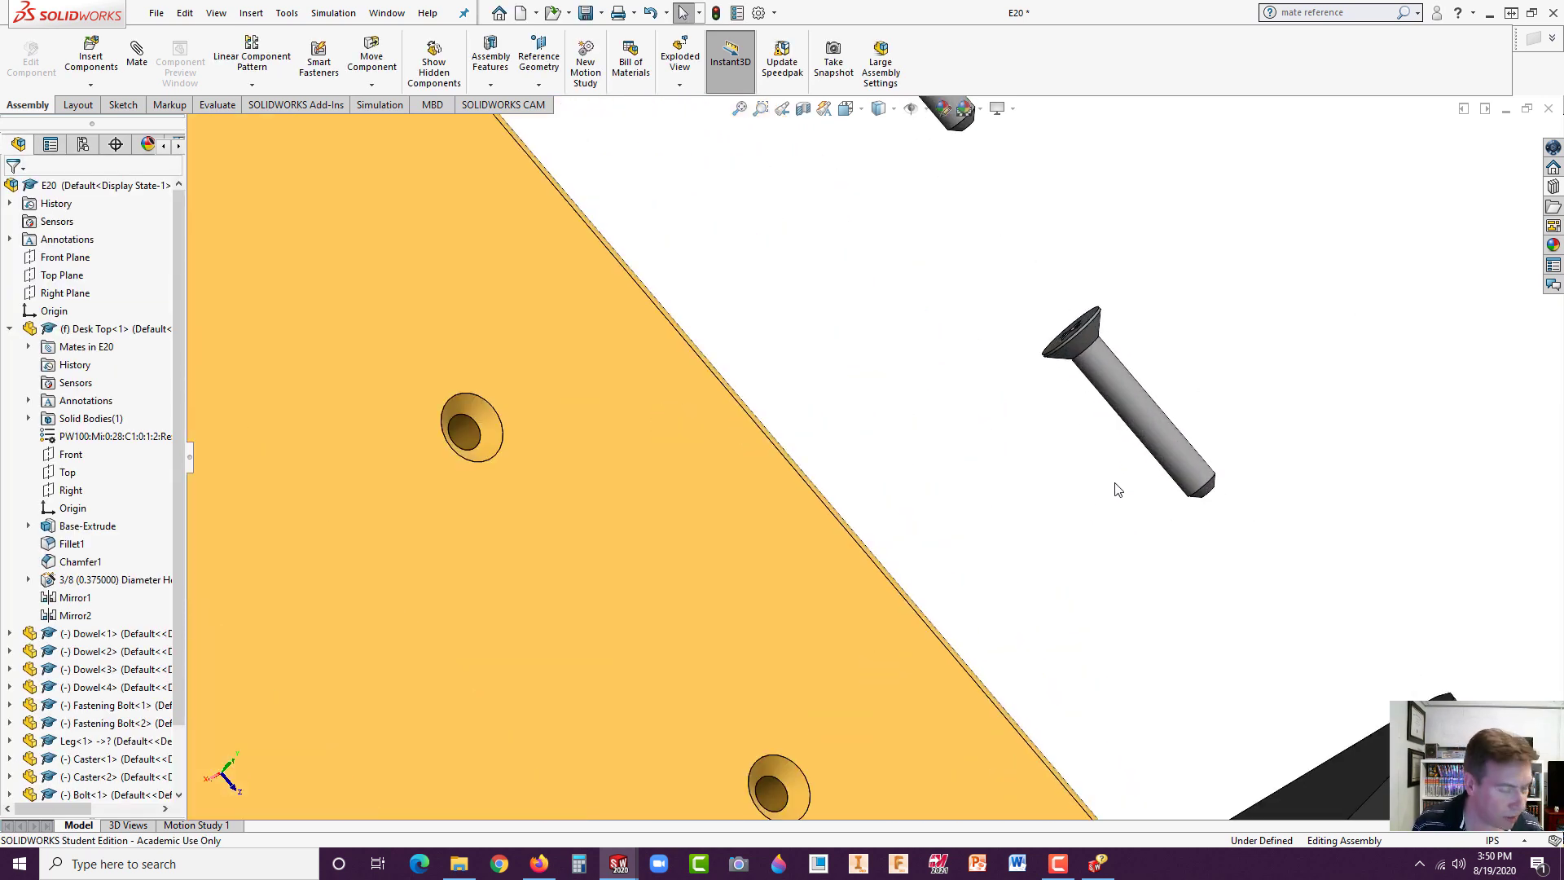
- Mate one Bolt concentric with the countersunk hole nearest the desk top and its head face coincident with the Leg's outer face
drag(1155, 427, 764, 794)
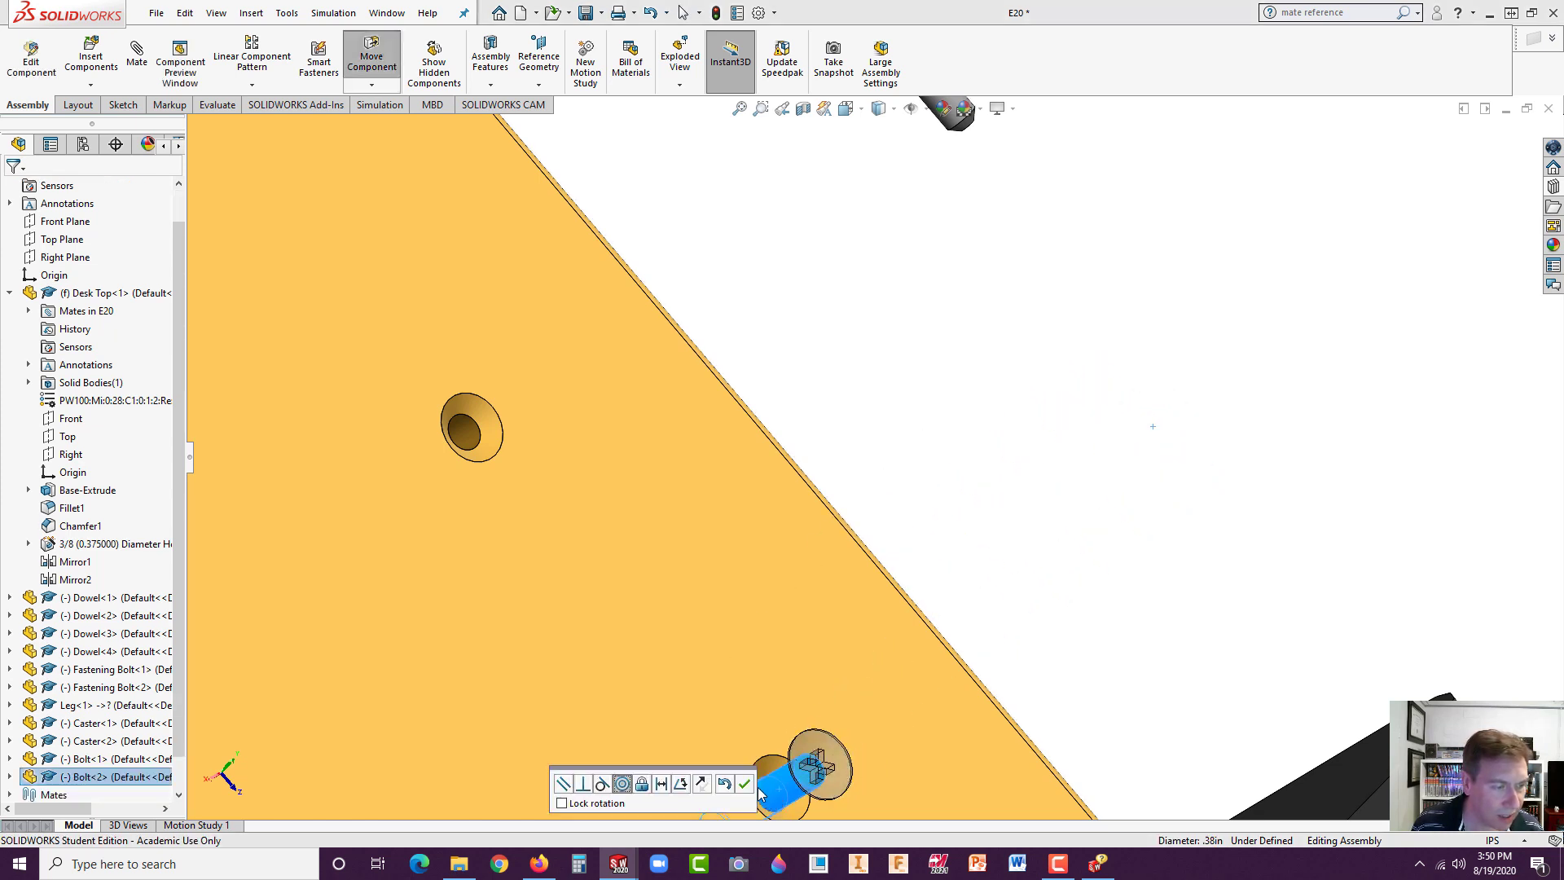
click(745, 785)
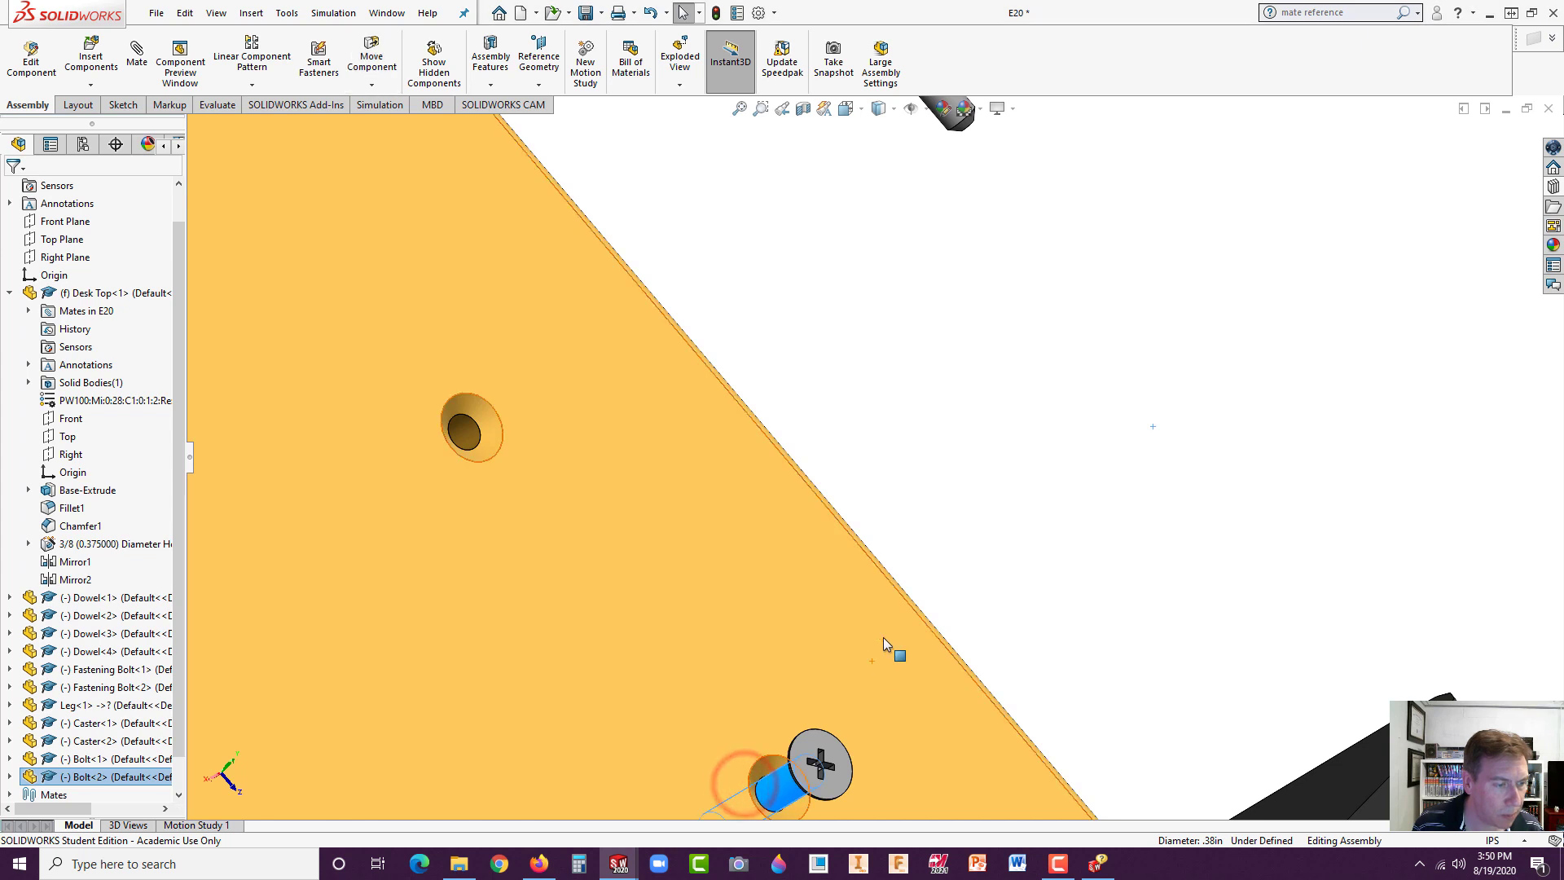
click(841, 755)
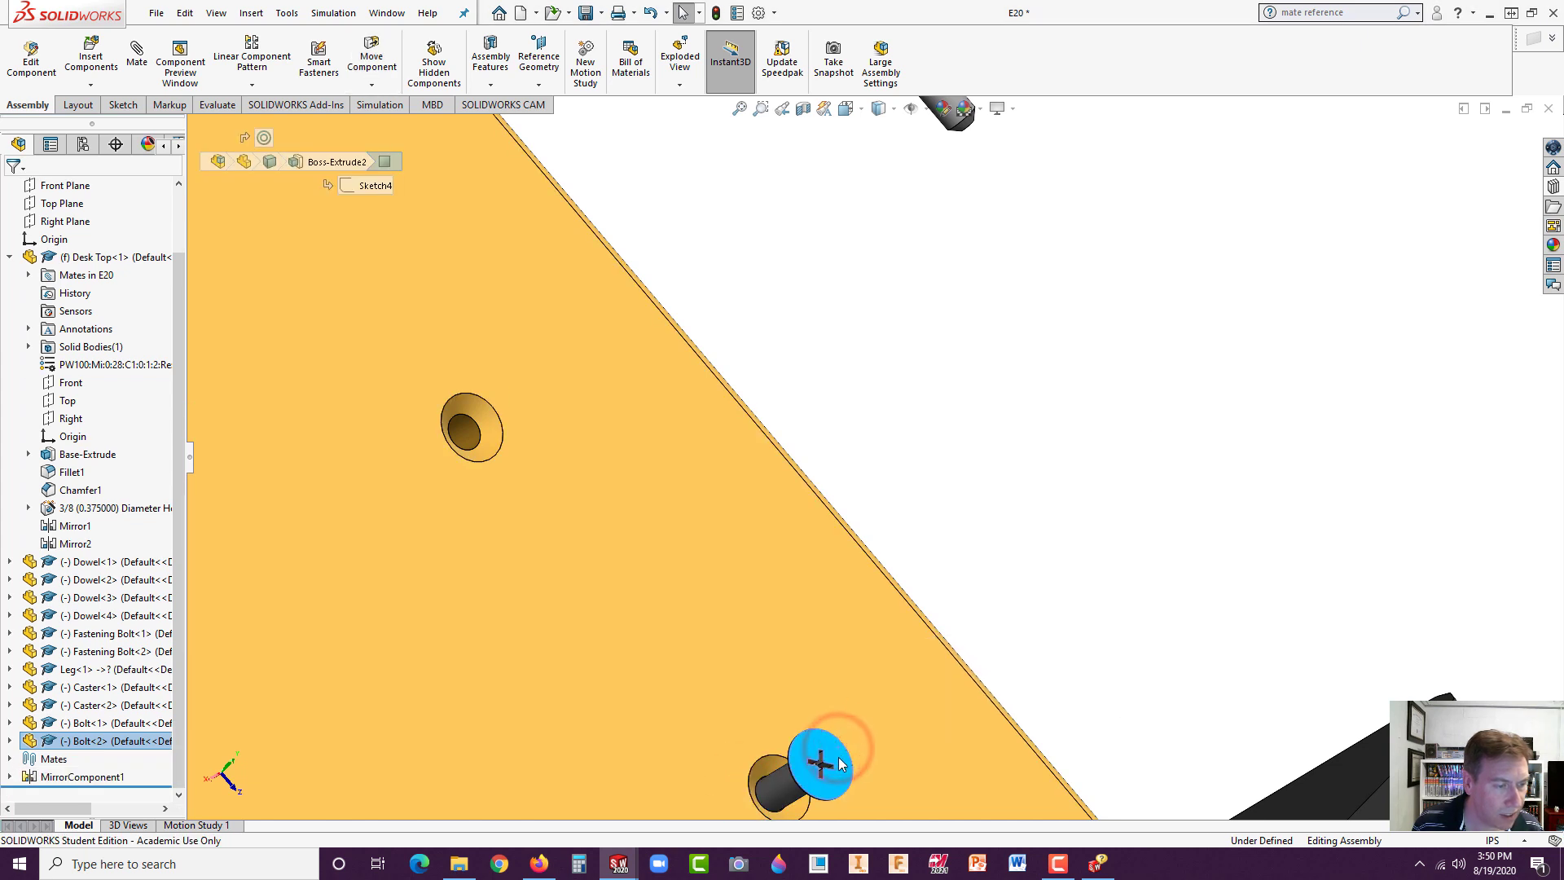
ctrl+click(857, 696)
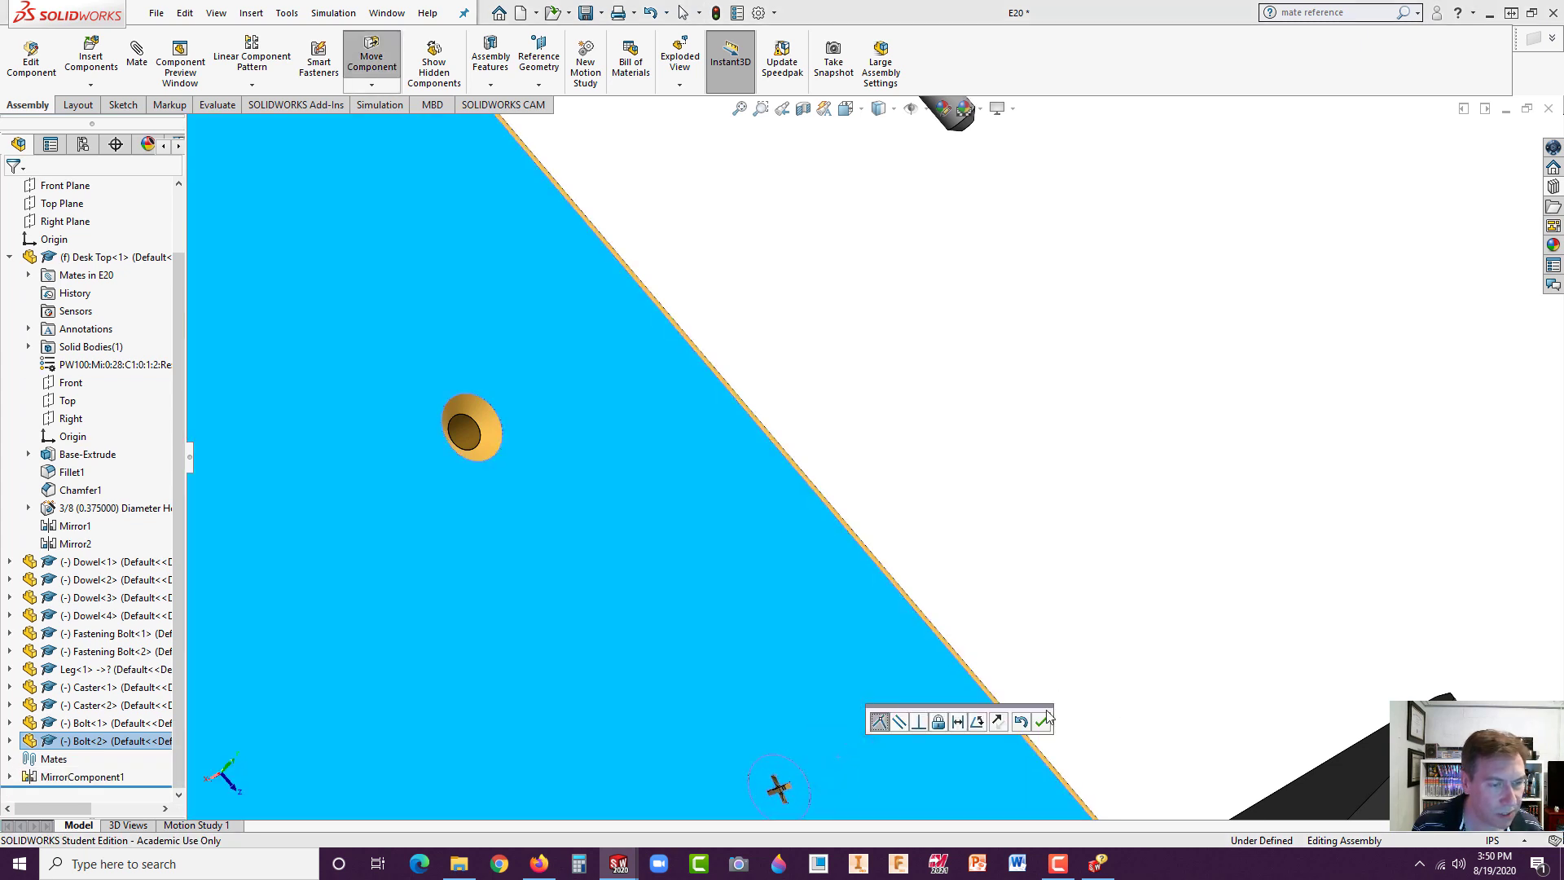
click(1042, 721)
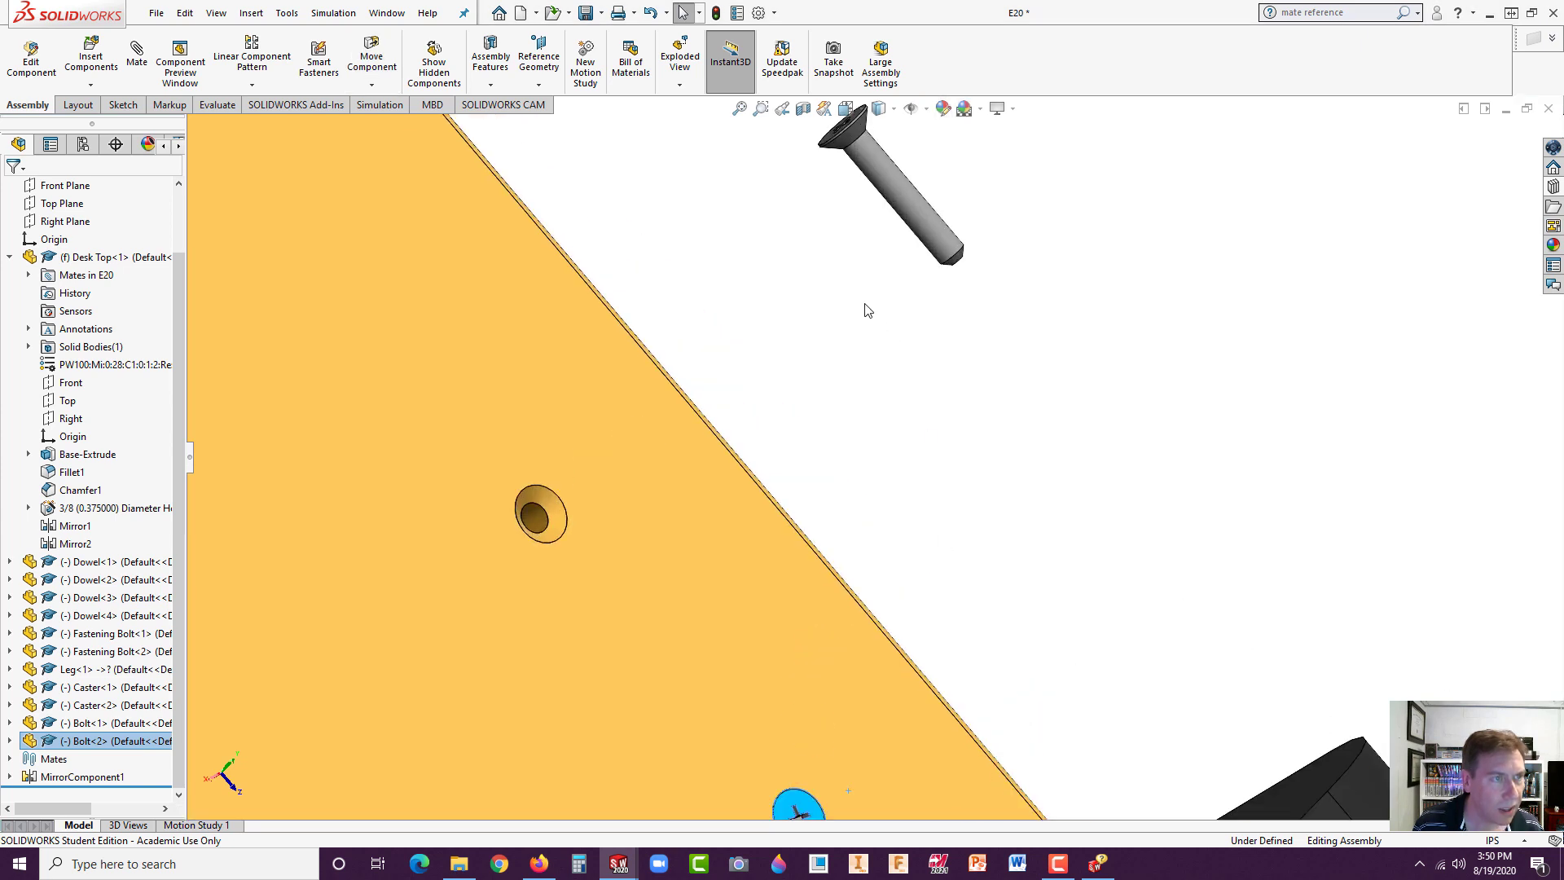
- Mate the other Bolt concentric with the remaining countersunk hole and its head face coincident with the Leg's outer face
drag(916, 196, 539, 523)
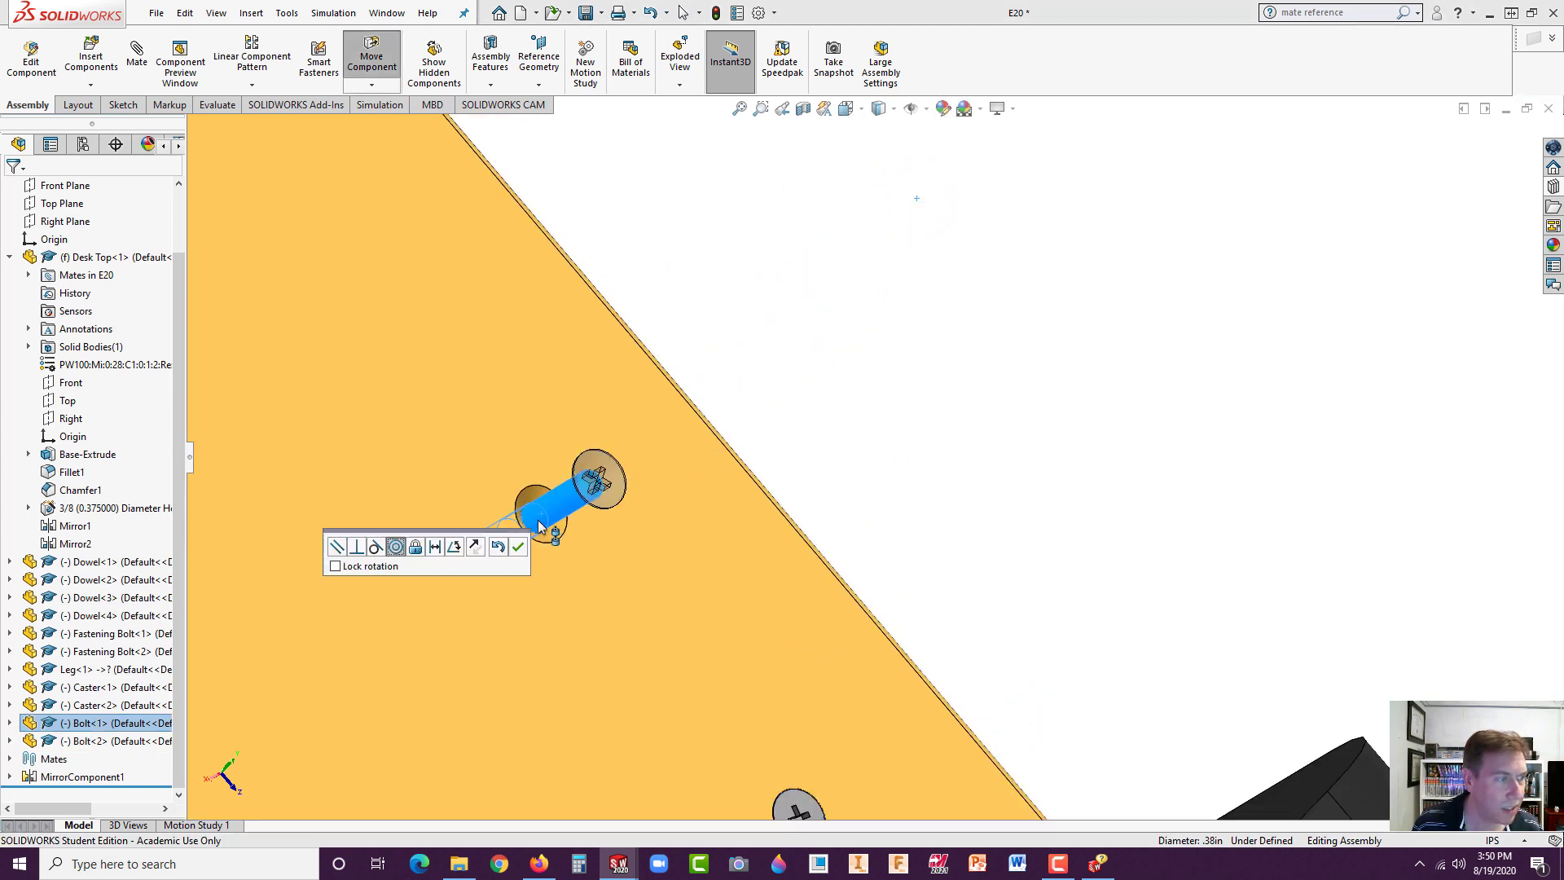
click(519, 547)
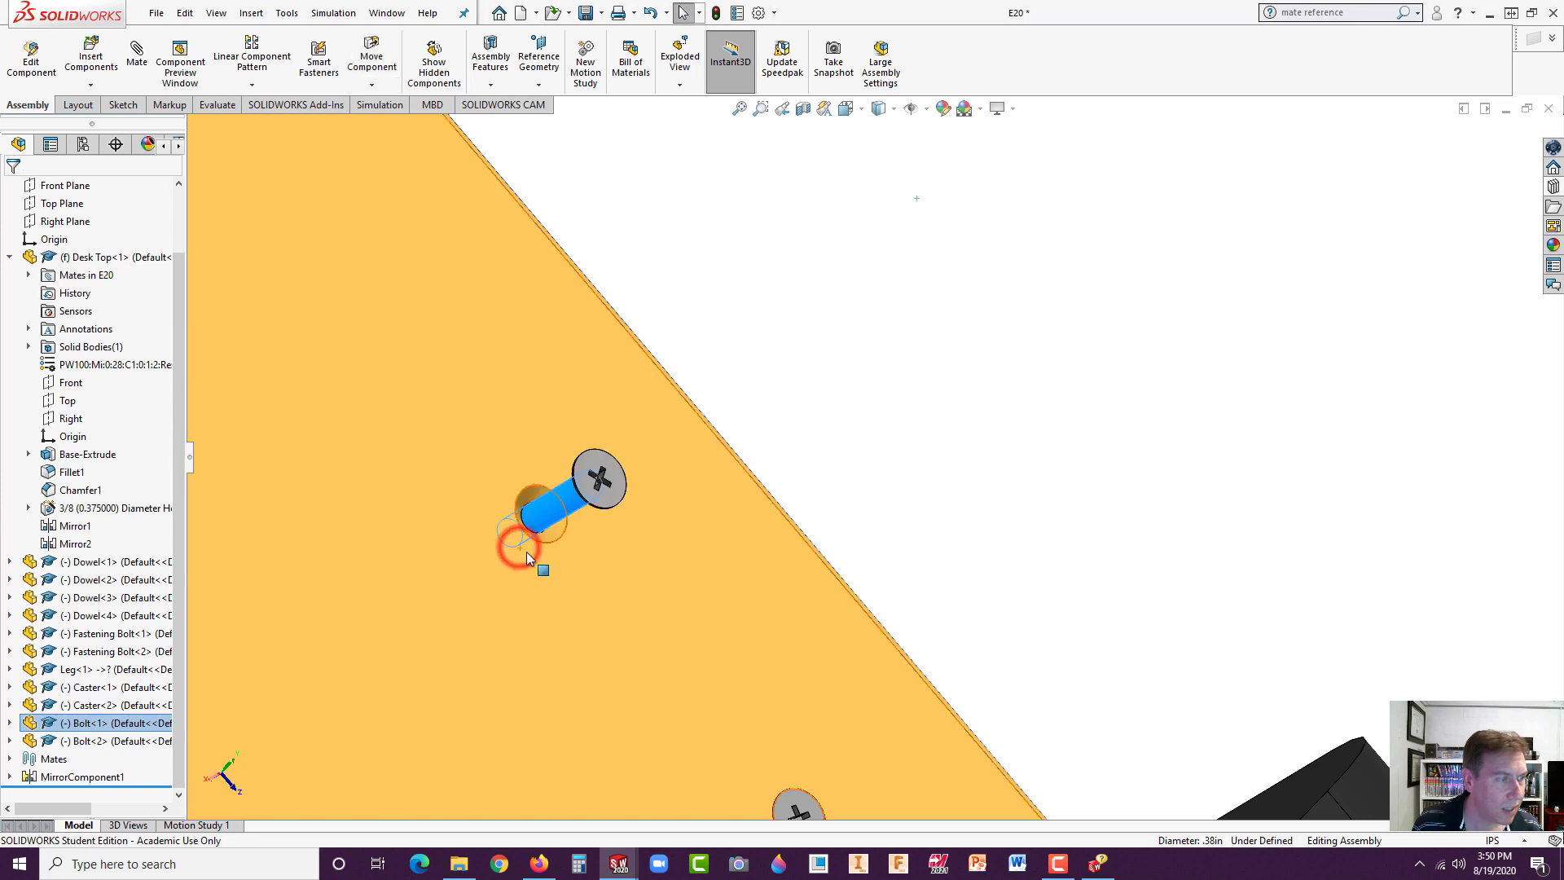
click(605, 479)
alt+drag(618, 476, 647, 510)
click(639, 505)
click(1015, 416)
- Insert one Rib from the Ribs folder of the DESK PARTS library above the desk top, beside the Leg
scroll(937, 489, up, 5)
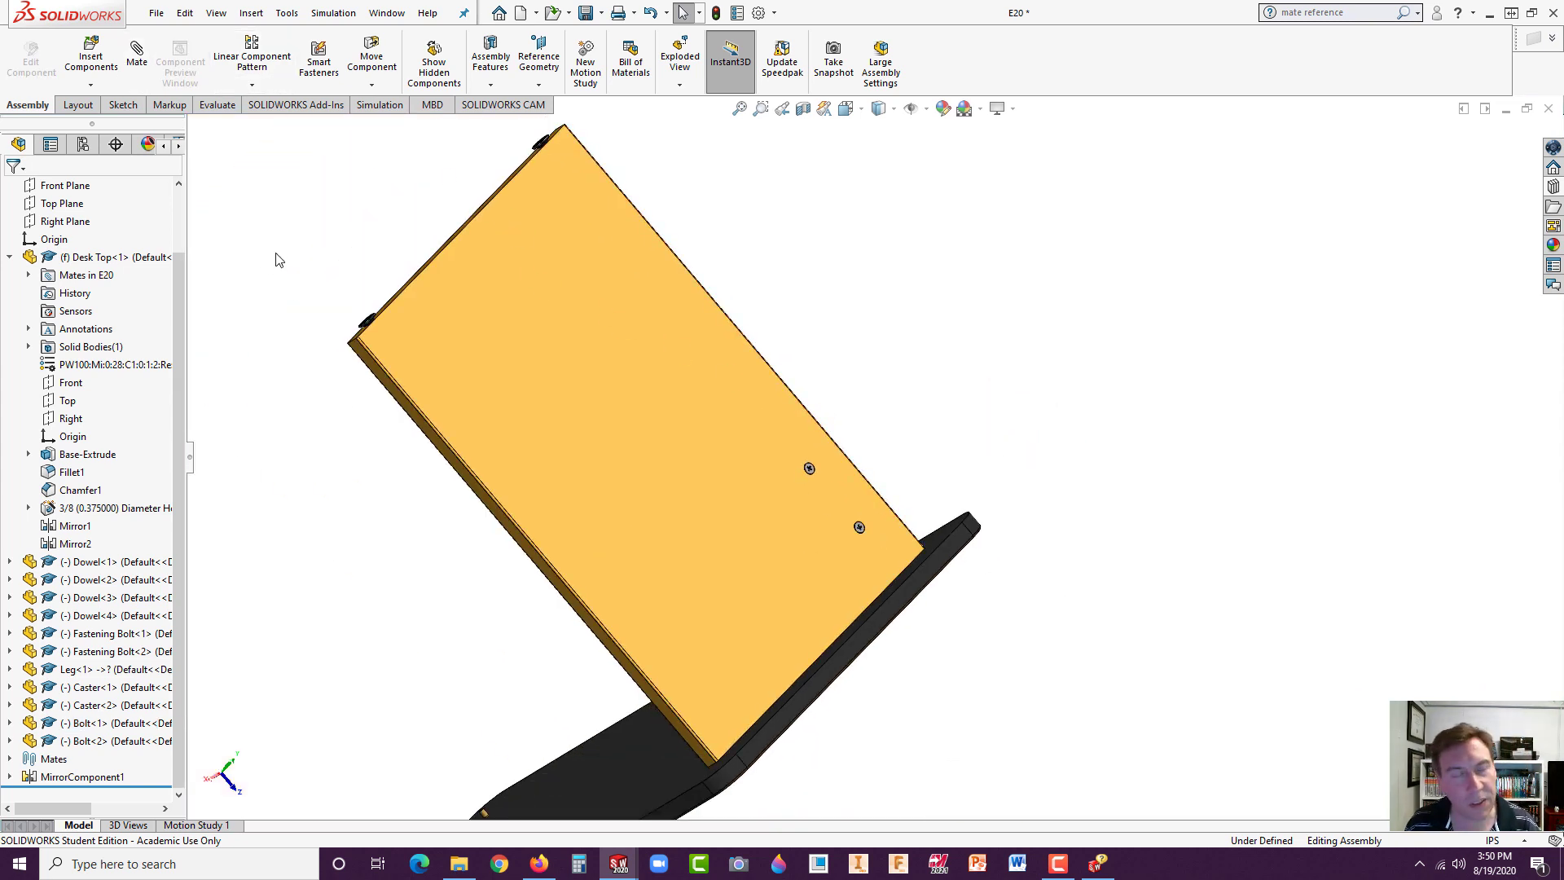
scroll(571, 481, up, 3)
middle_drag(617, 534, 788, 511)
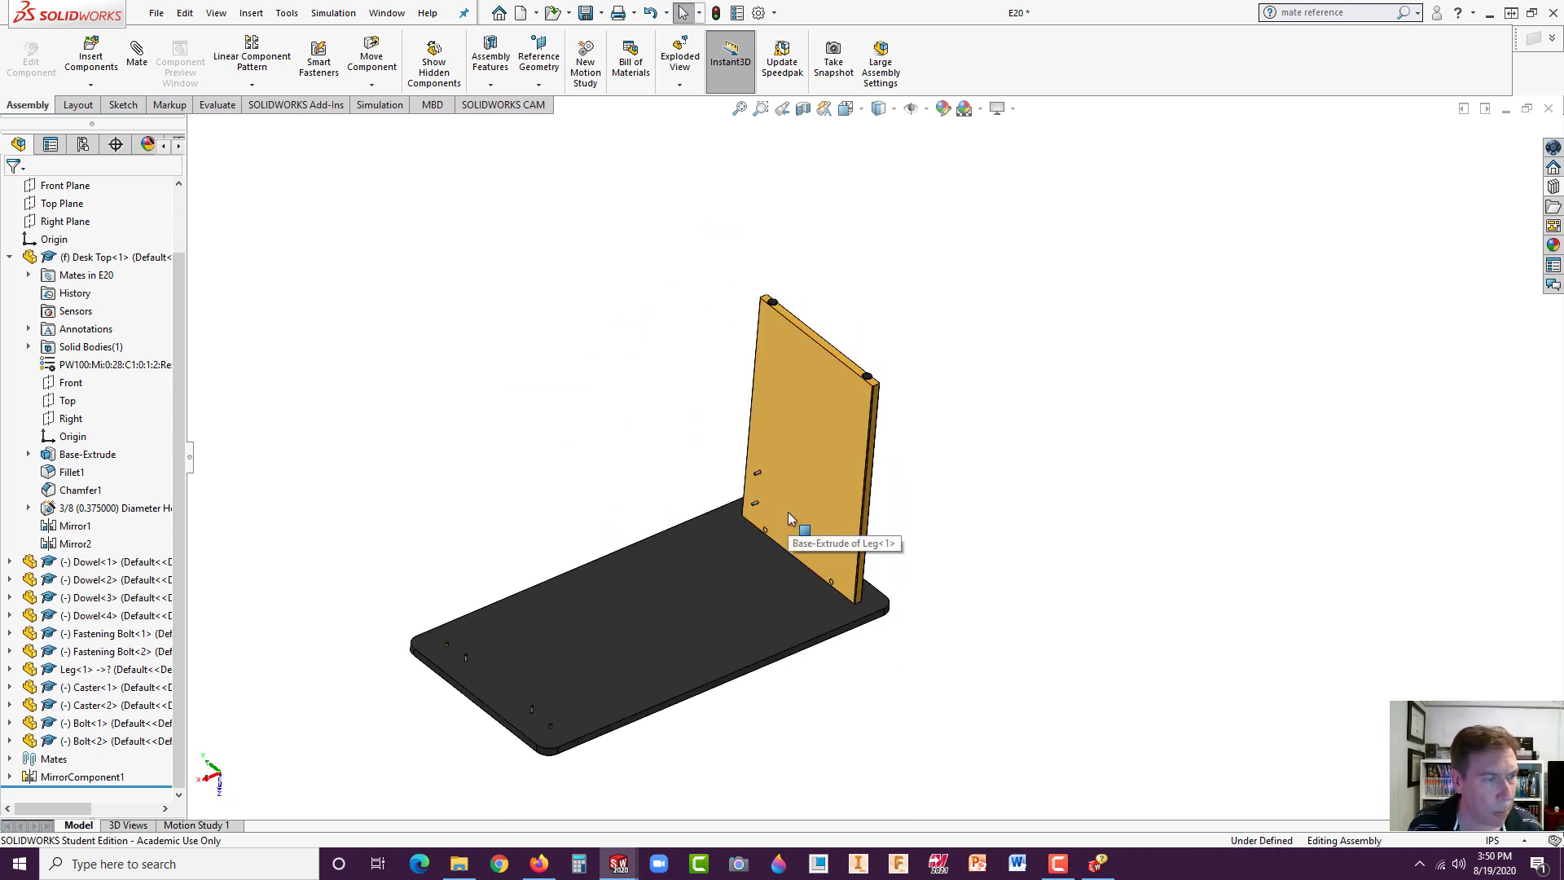
click(578, 417)
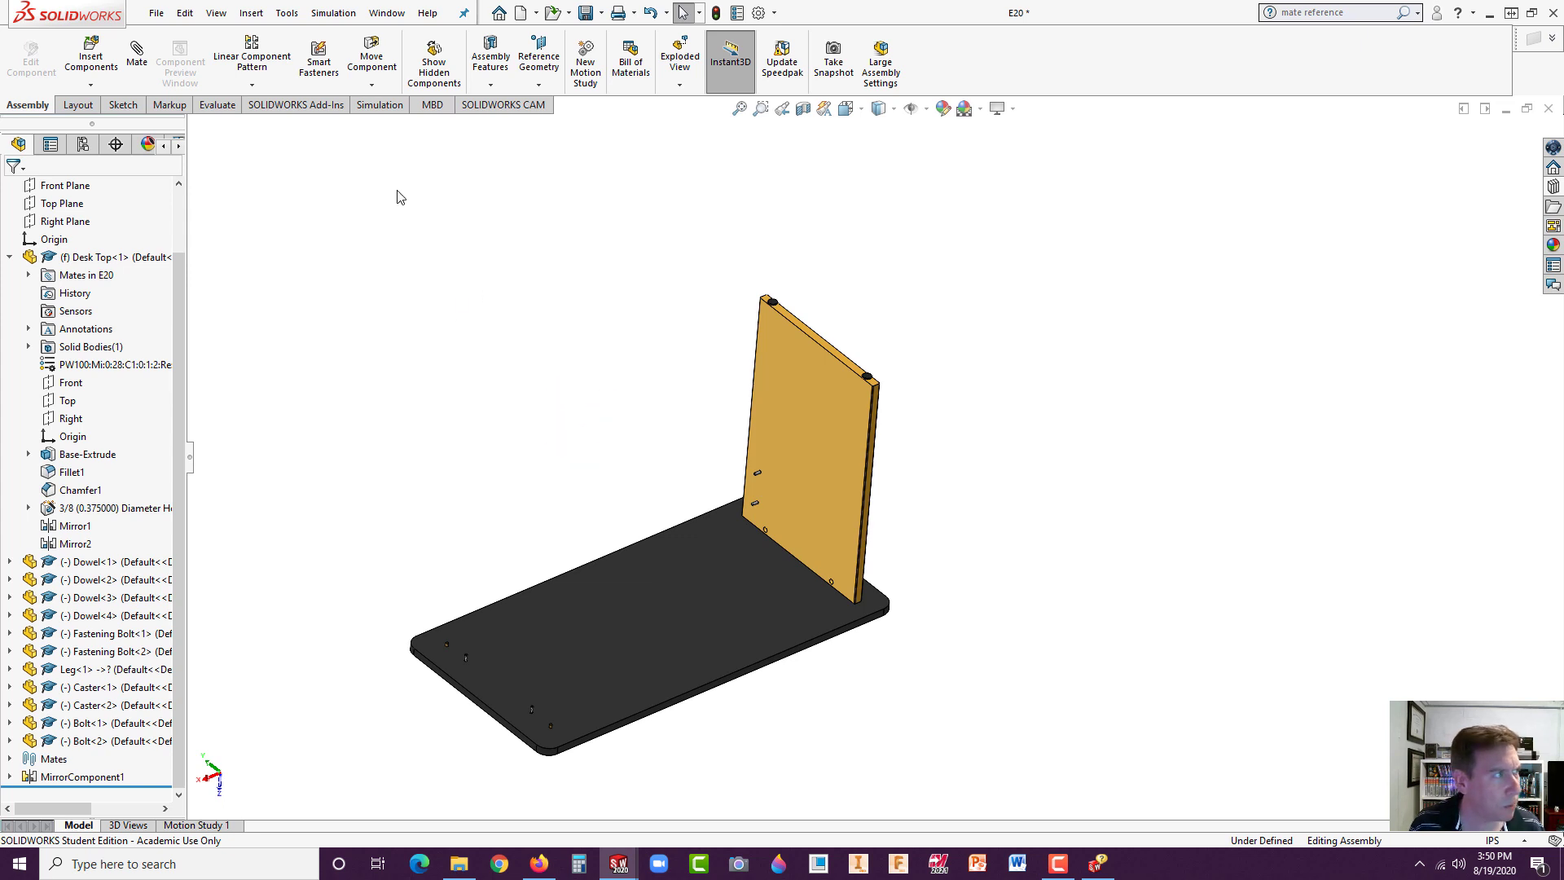
click(90, 72)
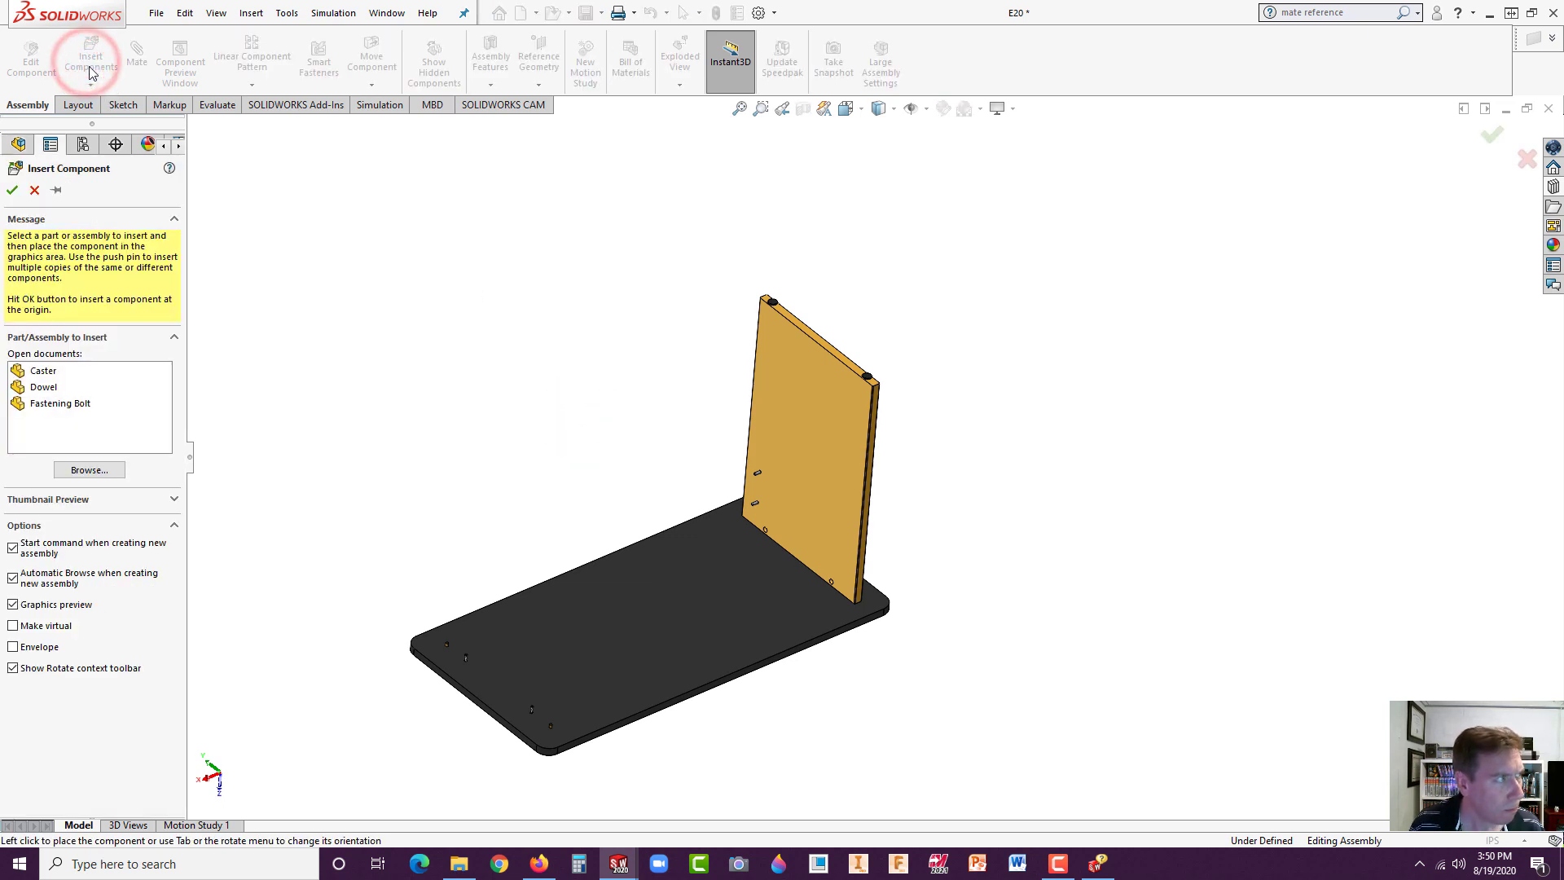
click(33, 190)
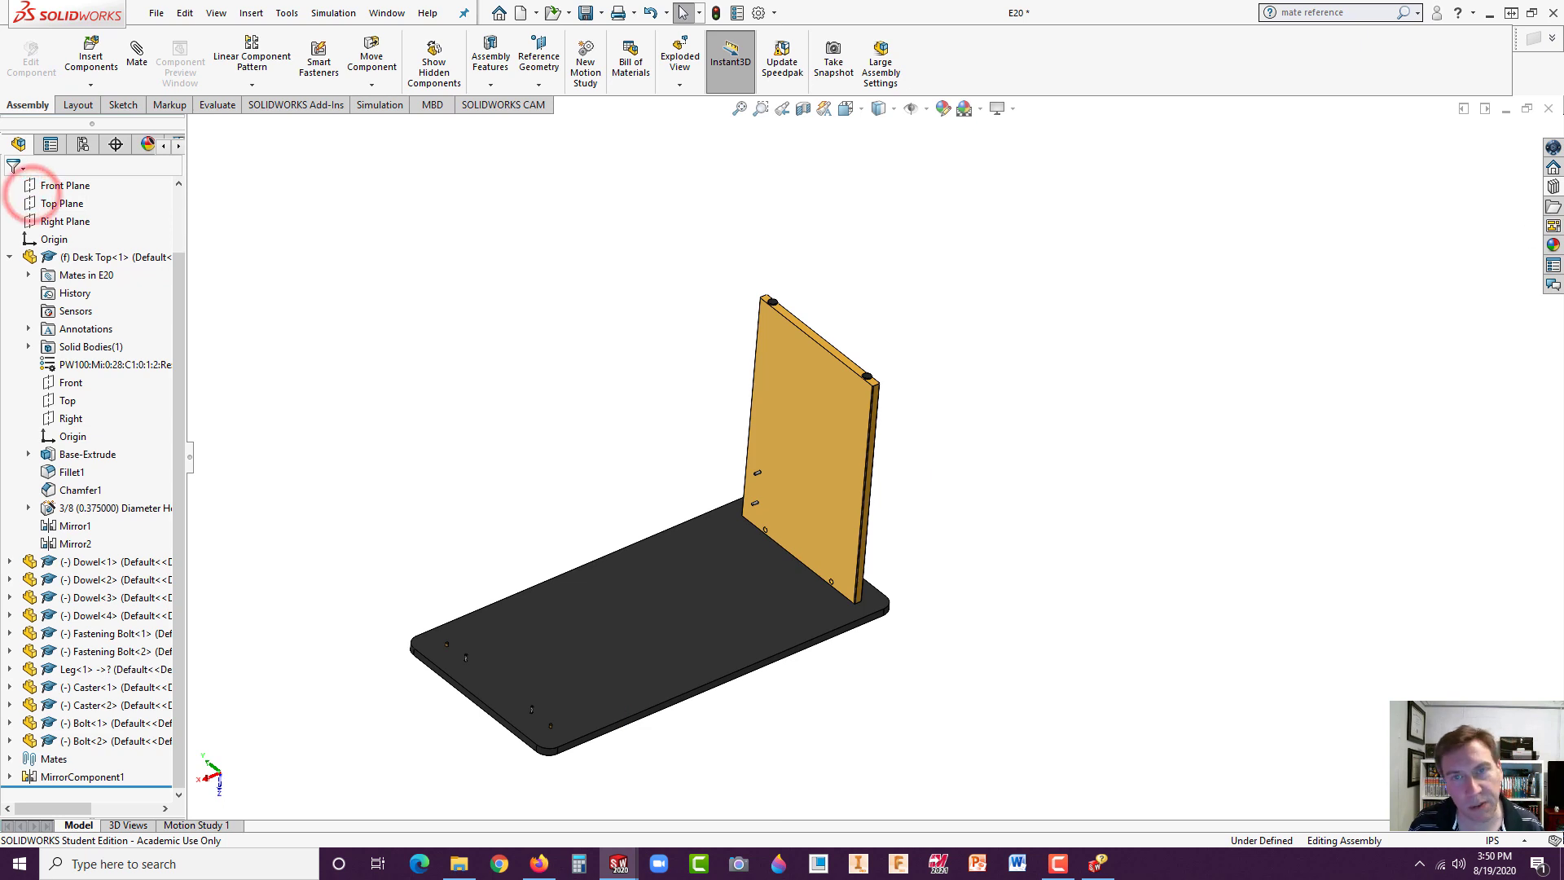
click(1554, 187)
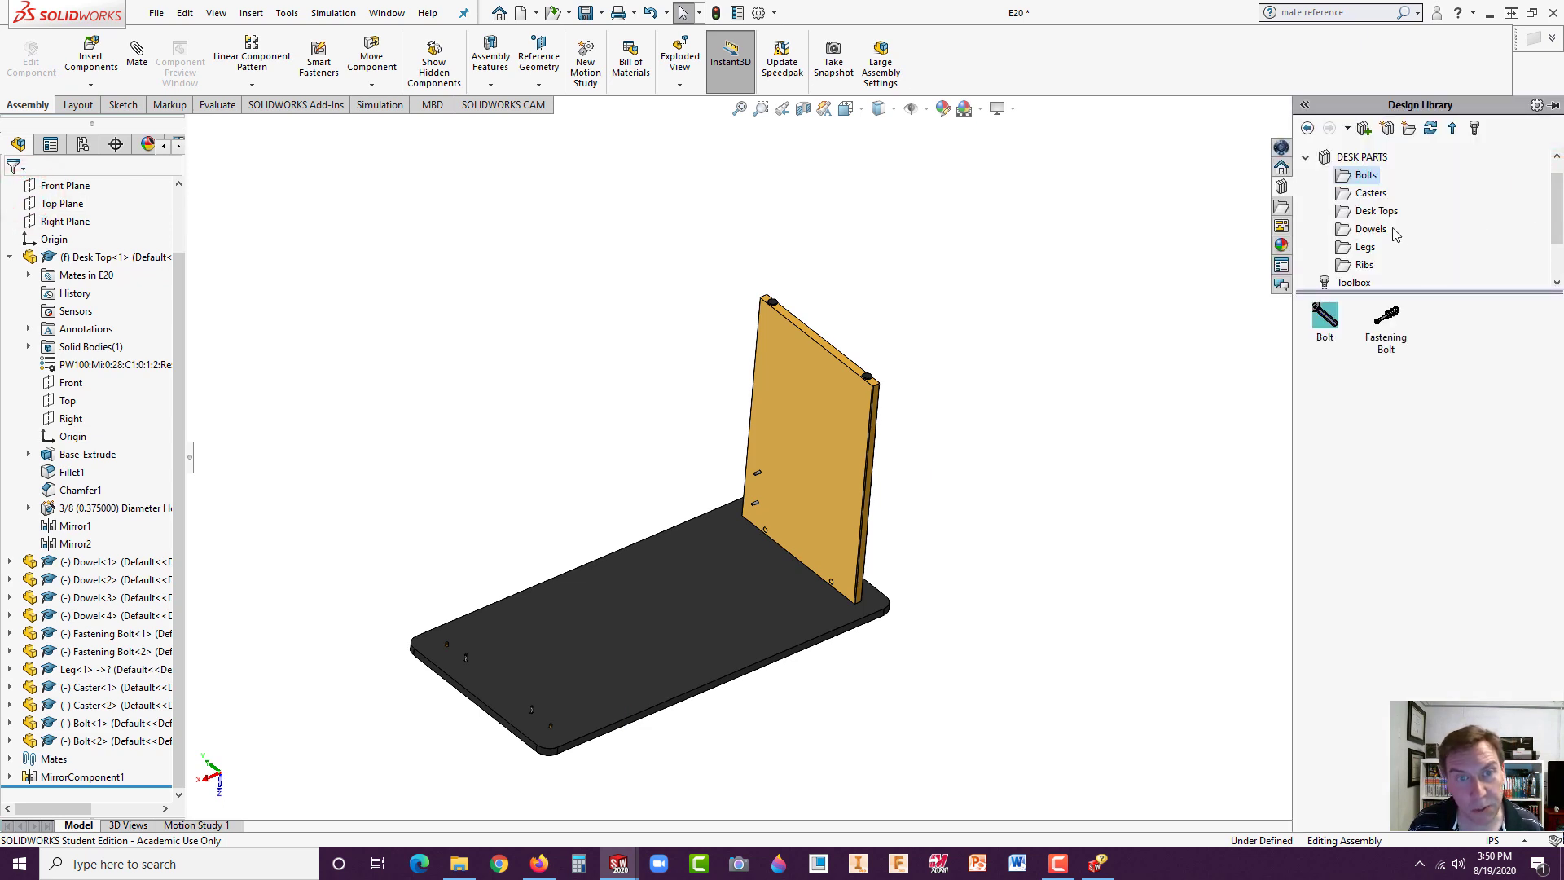
click(1341, 267)
drag(1328, 322, 656, 447)
click(741, 444)
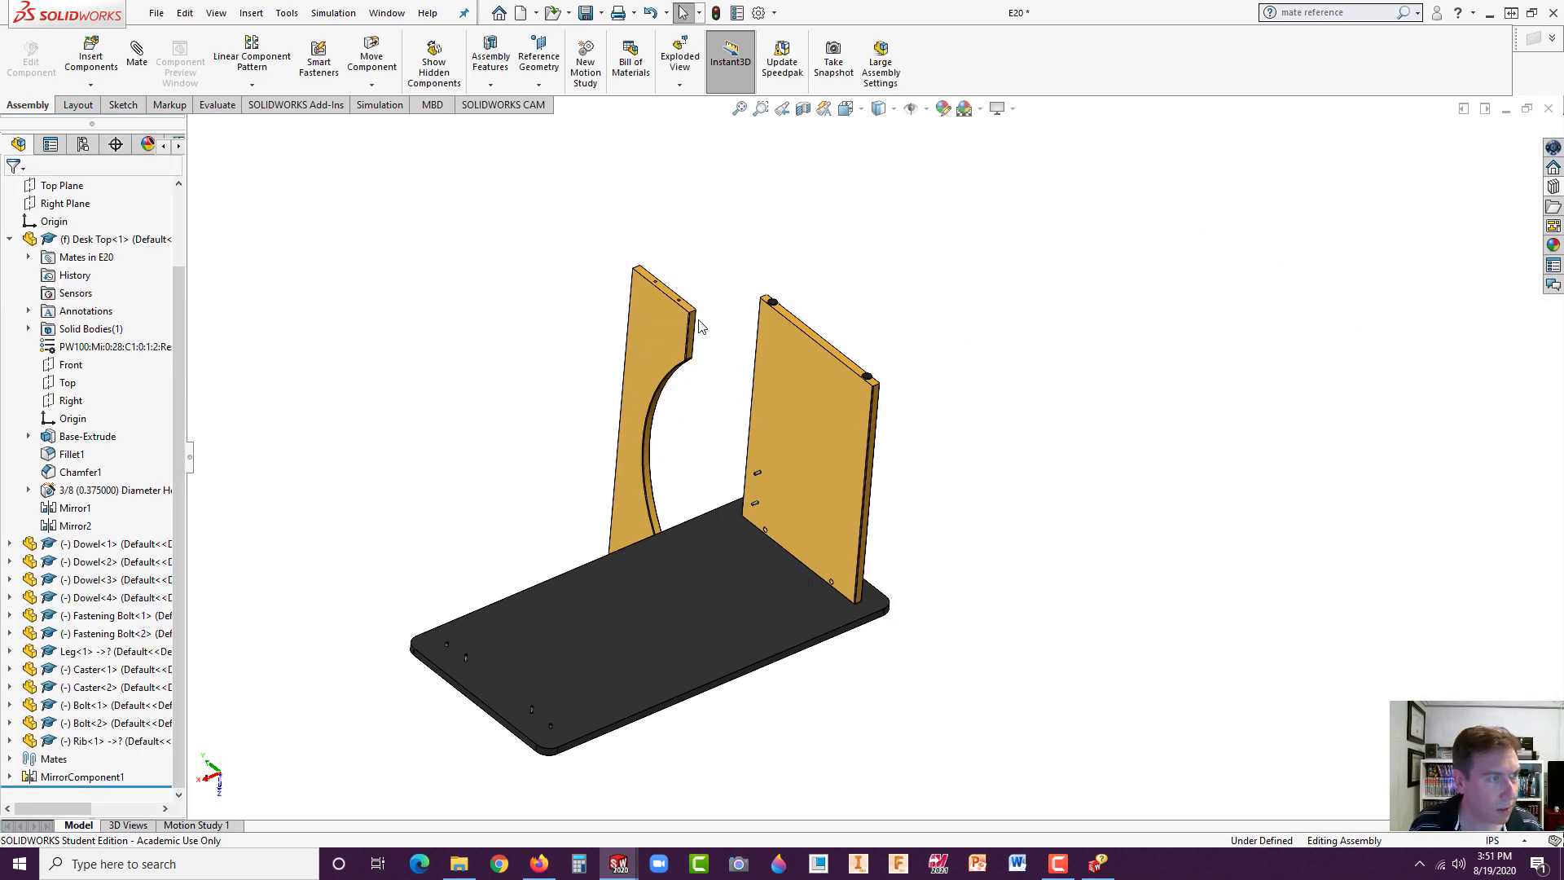
- Mate a Rib end hole's circular edge coincident with the Leg hole edge at the Bolt nearest the desk top, with flipped alignment
scroll(702, 330, down, 4)
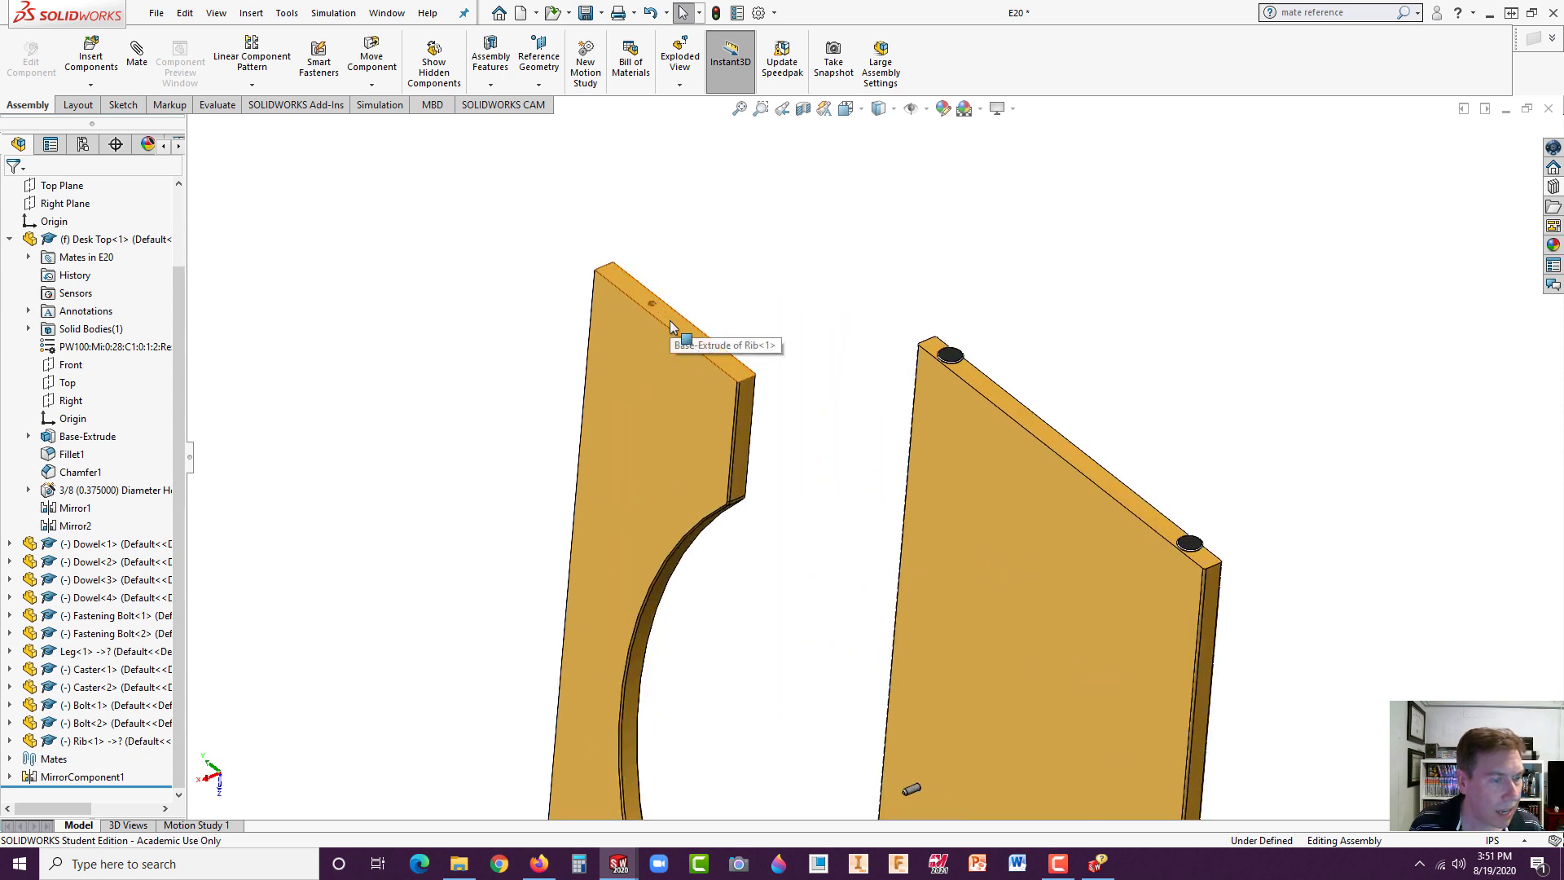
scroll(670, 317, down, 3)
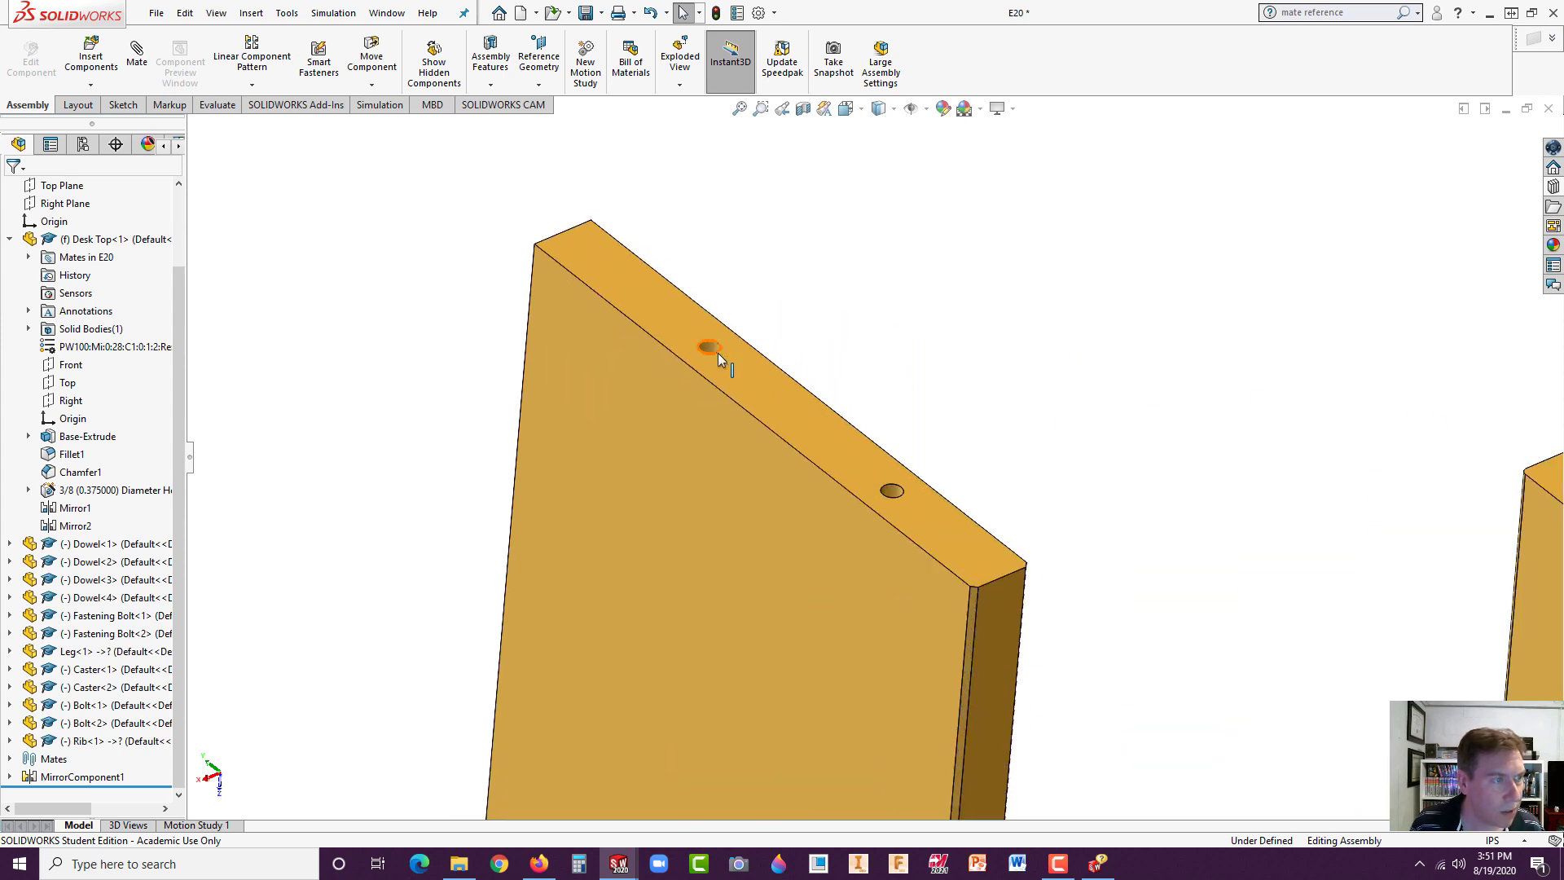
click(718, 354)
scroll(867, 457, up, 2)
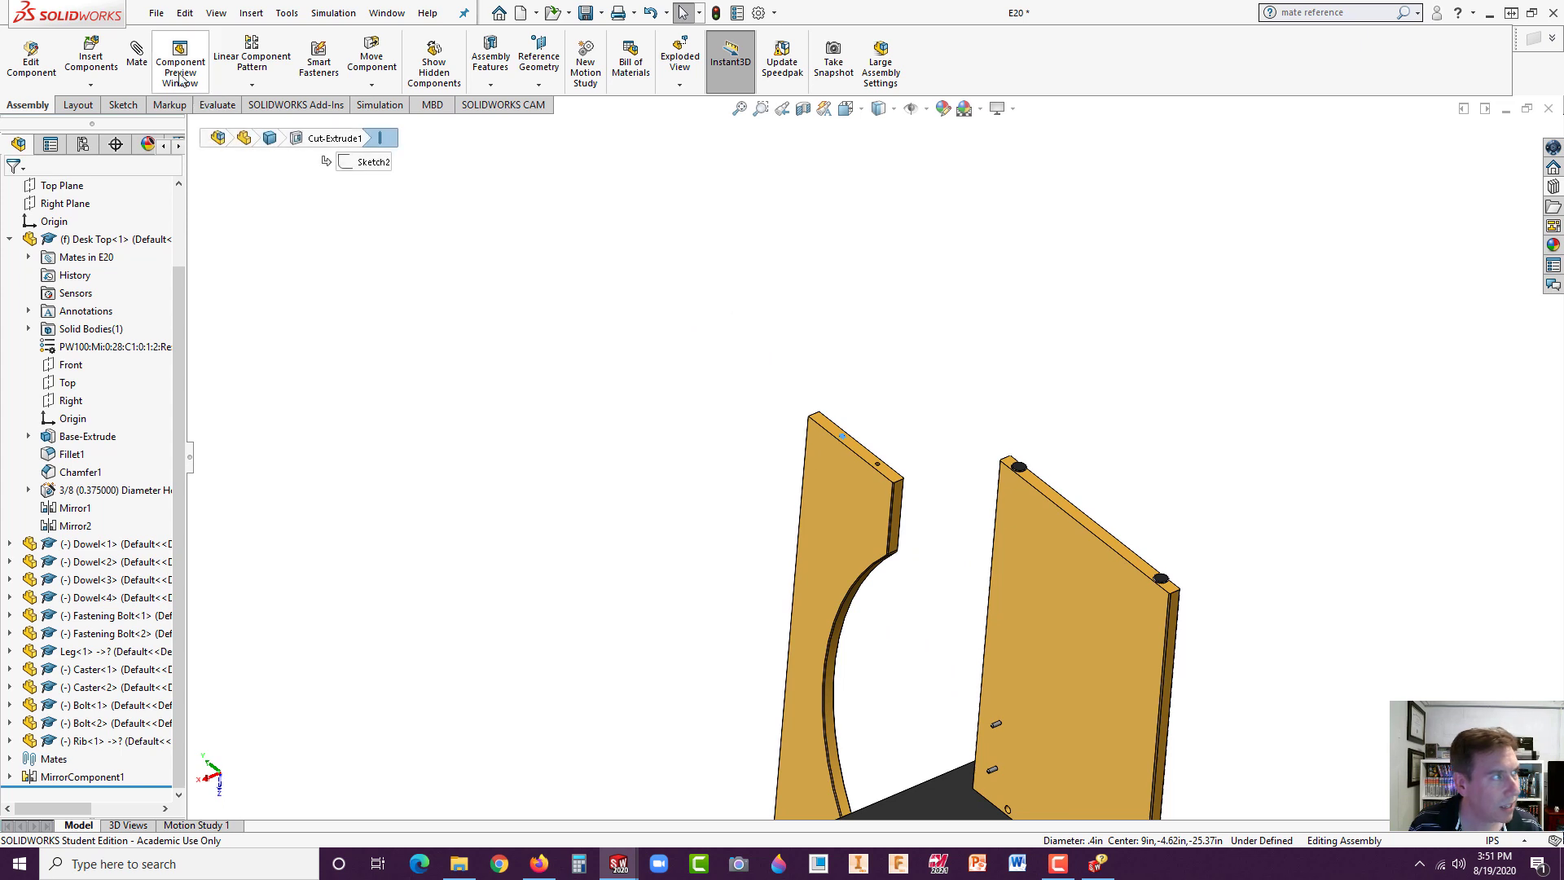
click(137, 50)
scroll(1009, 784, down, 6)
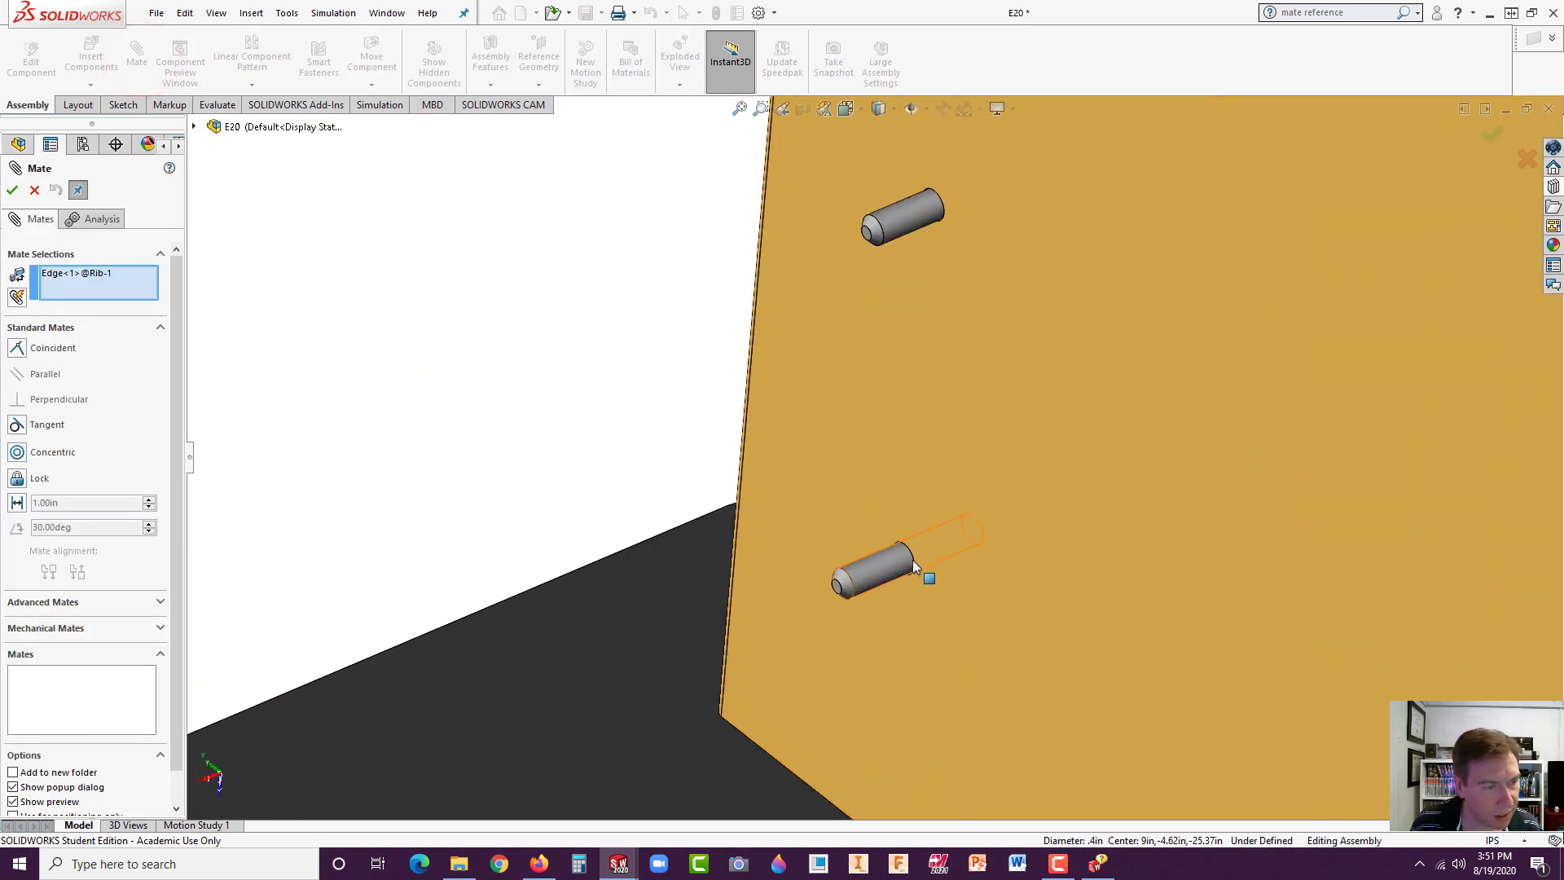
click(915, 560)
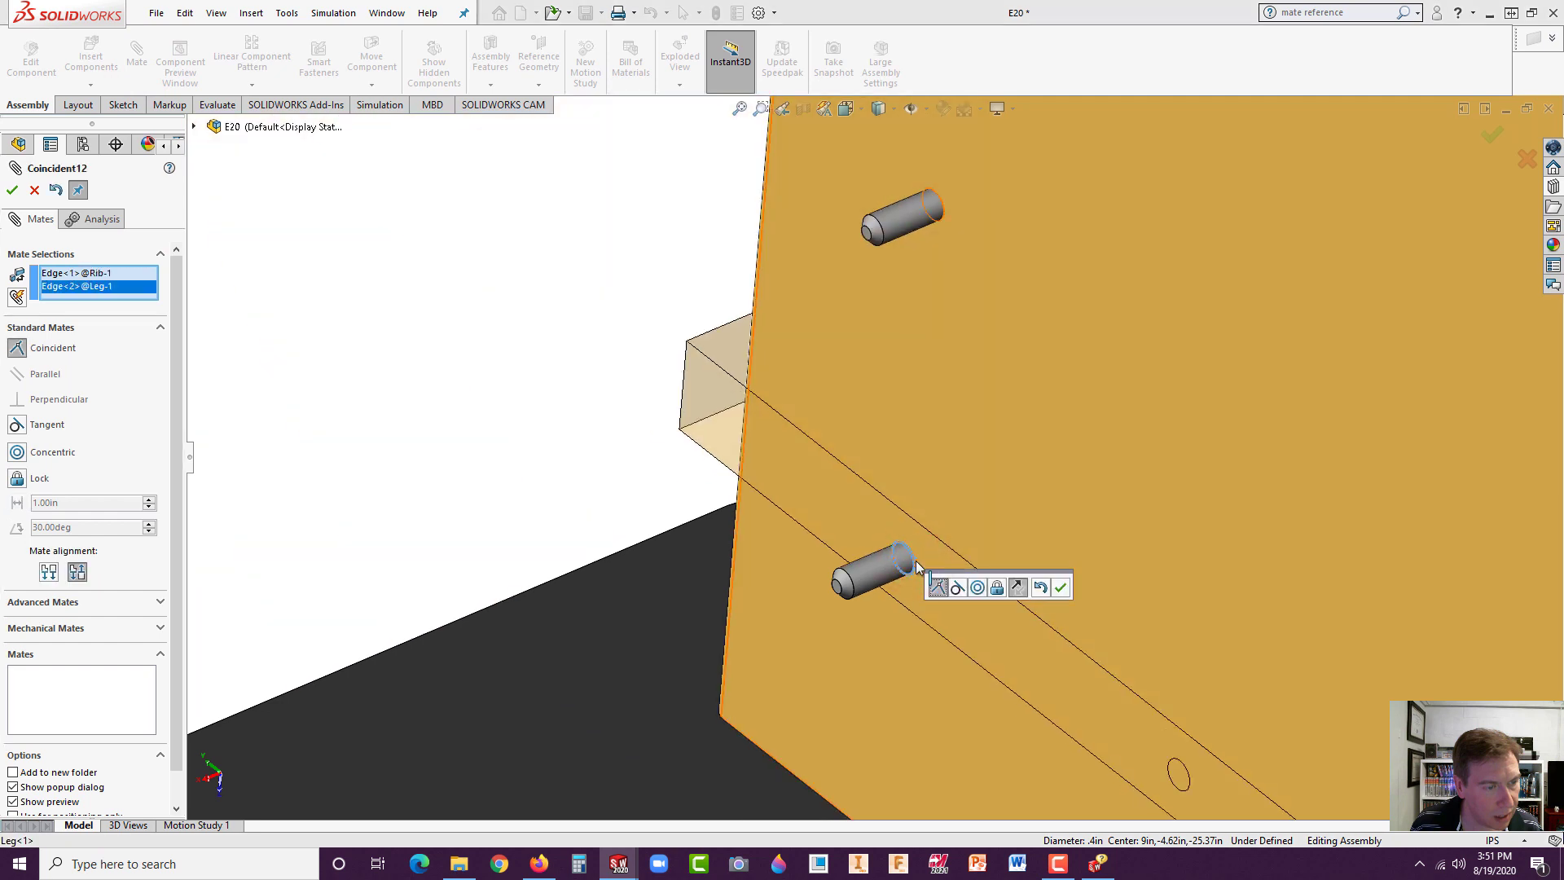
click(1024, 596)
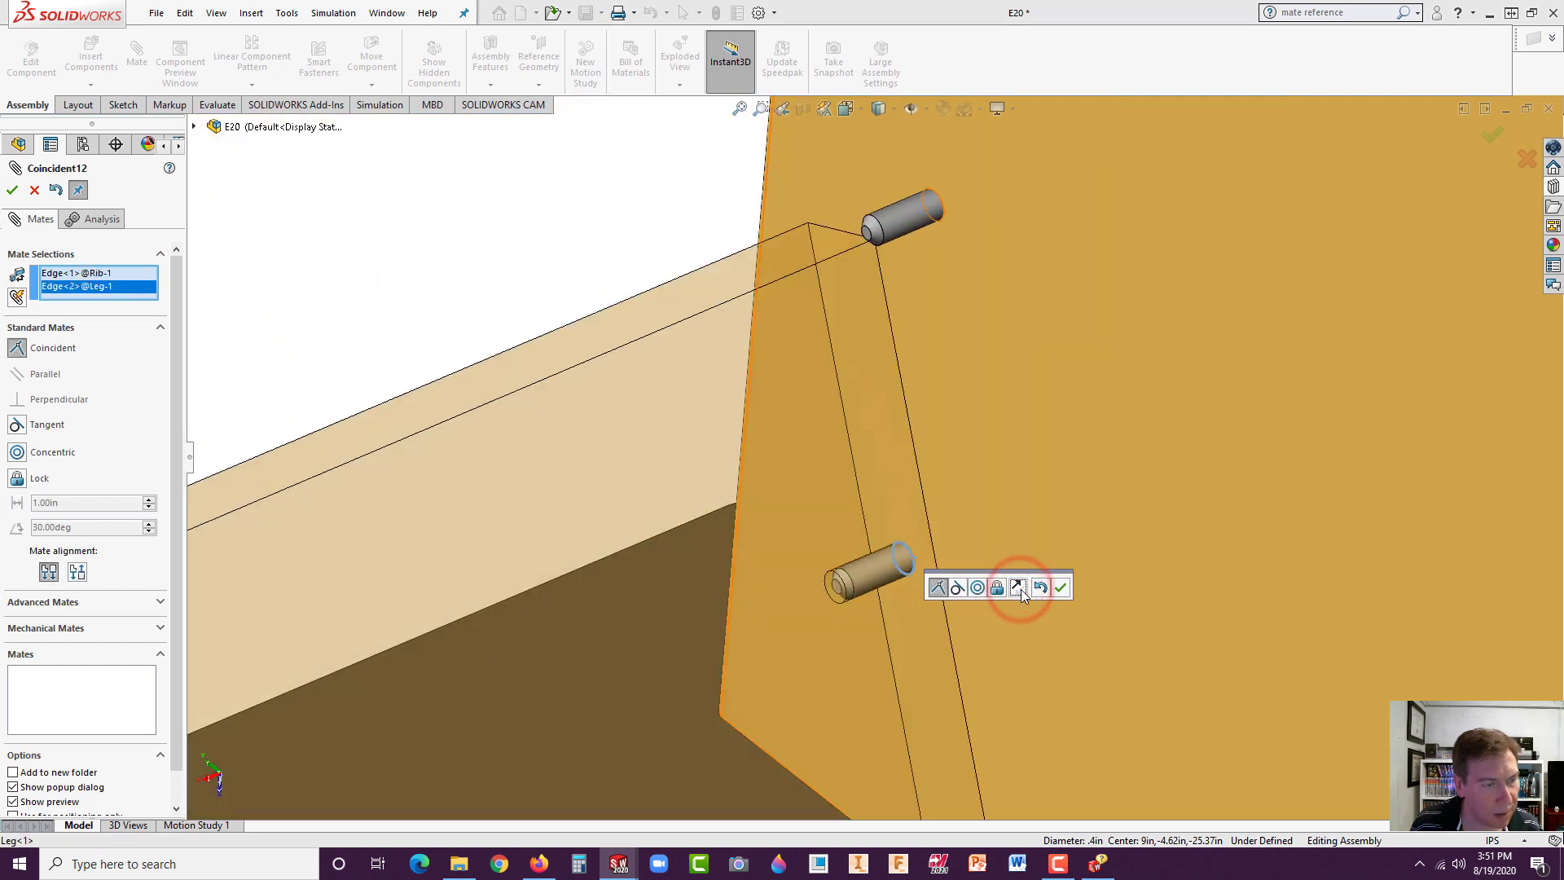
click(1061, 587)
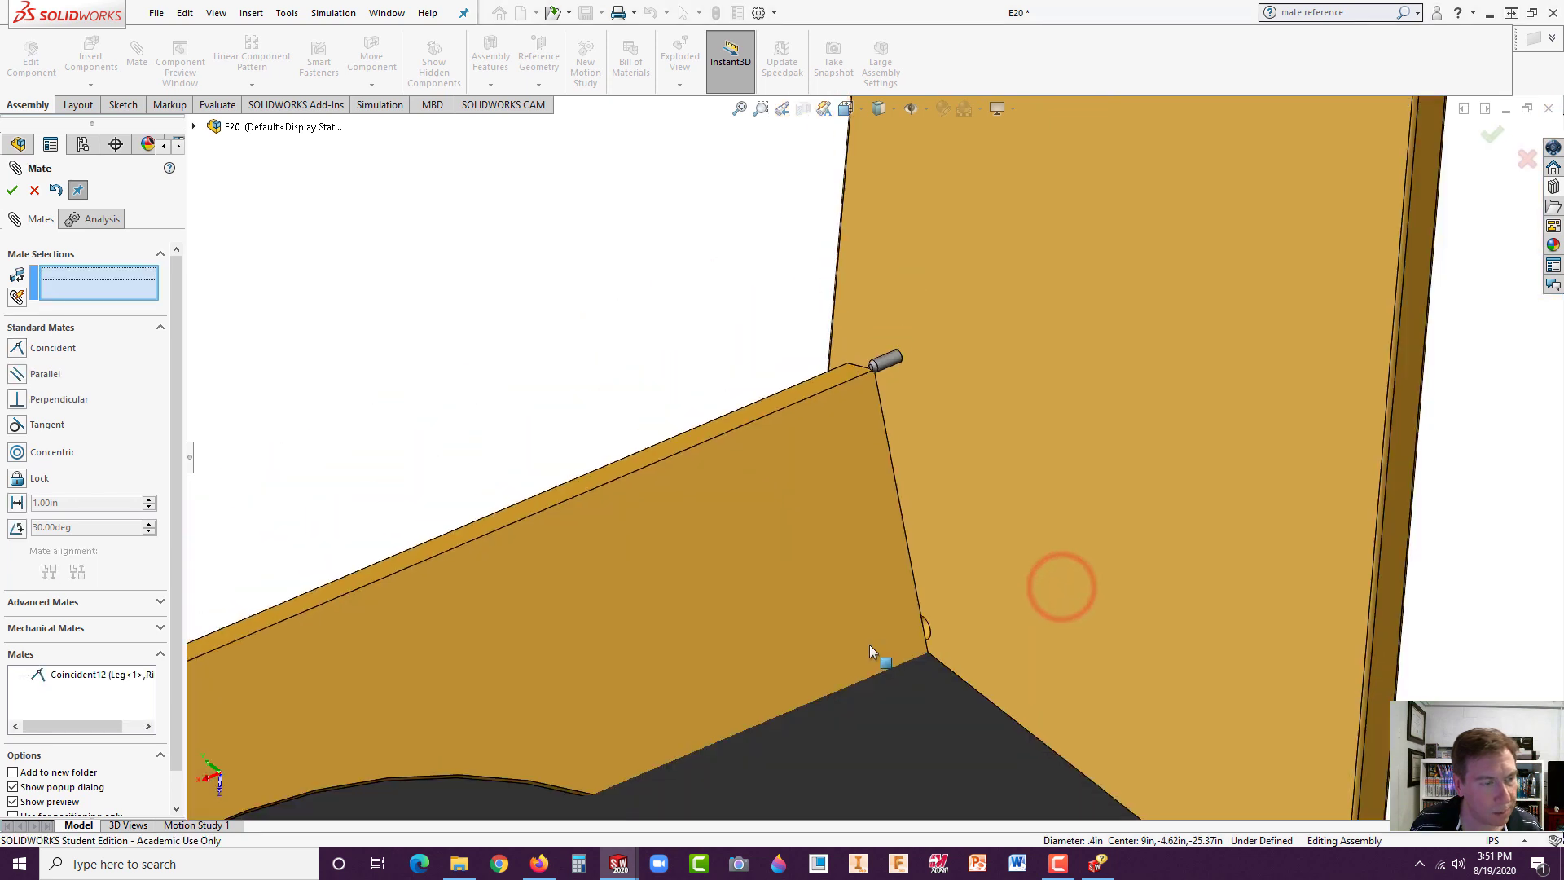
- Mate the Rib's other end hole concentric with the shank of the remaining Bolt in the Leg and finish mating
key(f)
middle_drag(747, 549, 720, 418)
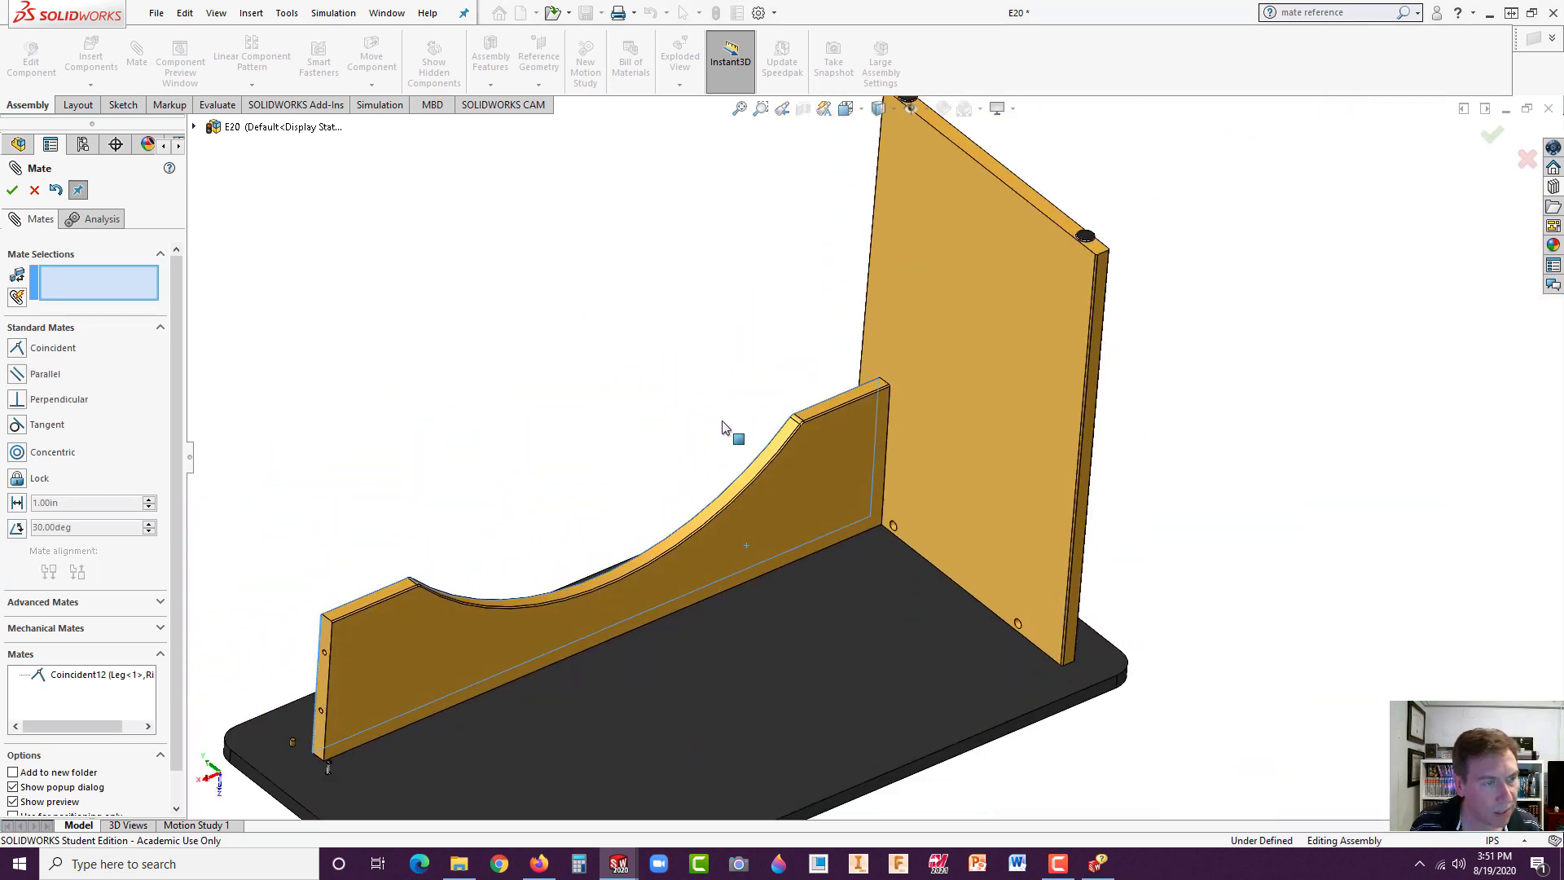
middle_drag(855, 405, 742, 338)
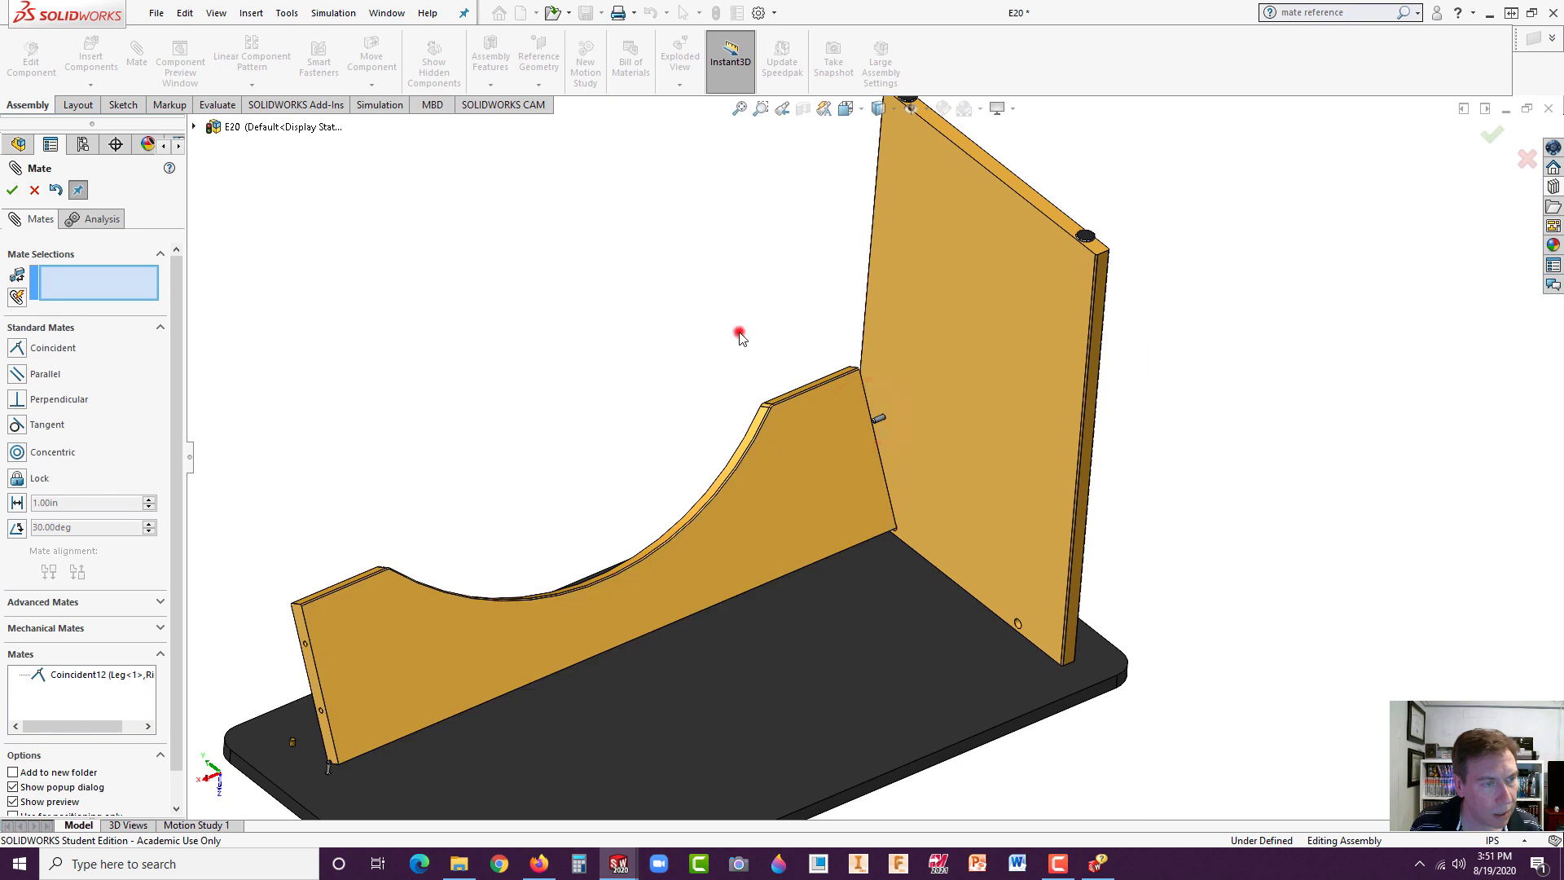
scroll(863, 399, down, 5)
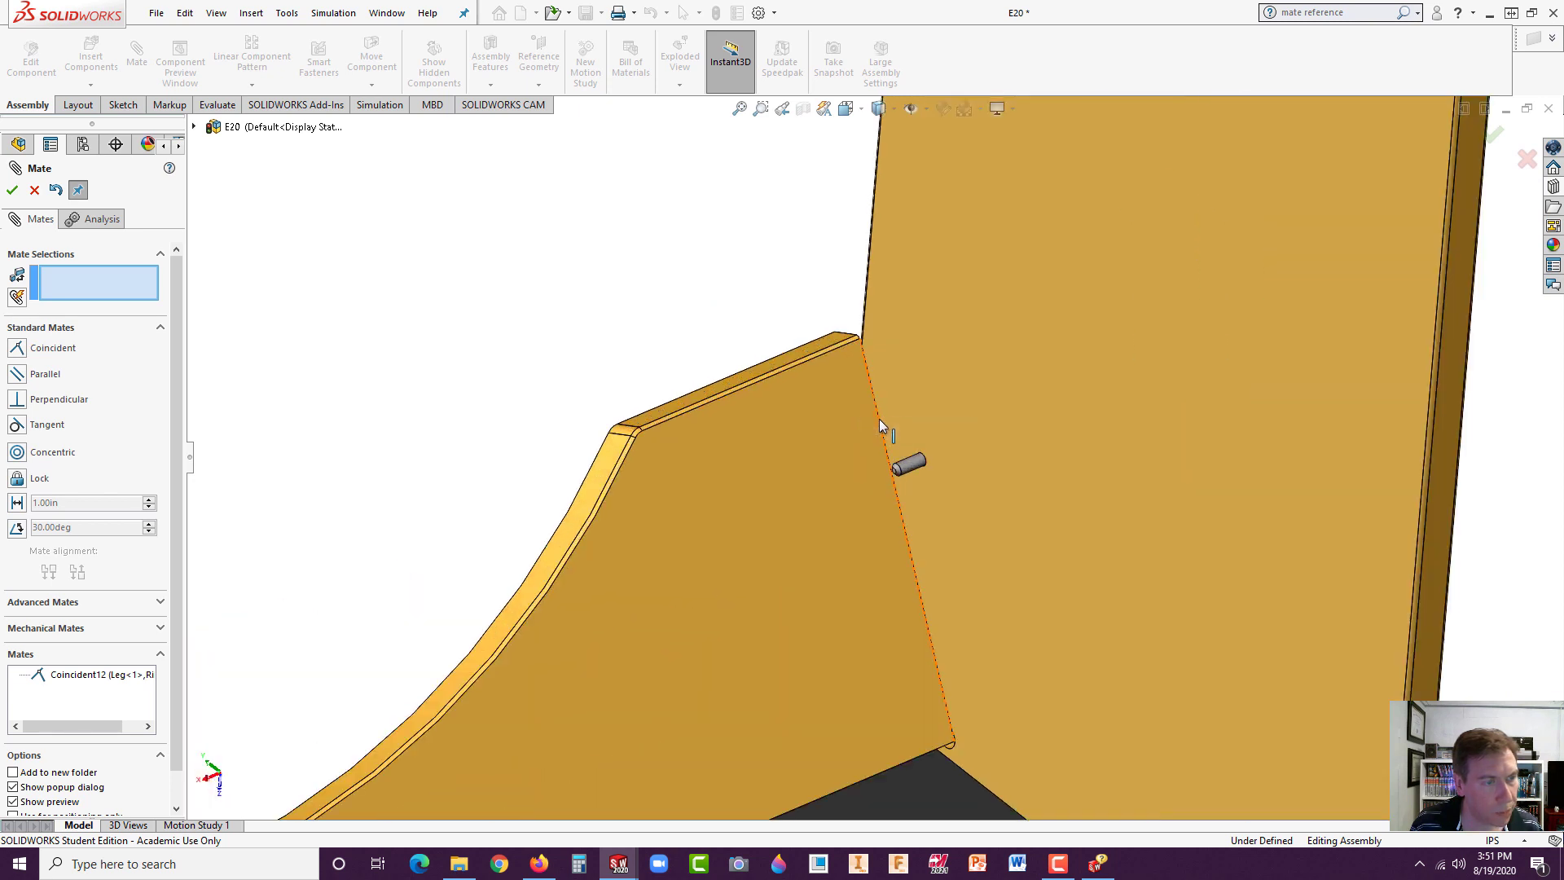
middle_drag(878, 419, 722, 258)
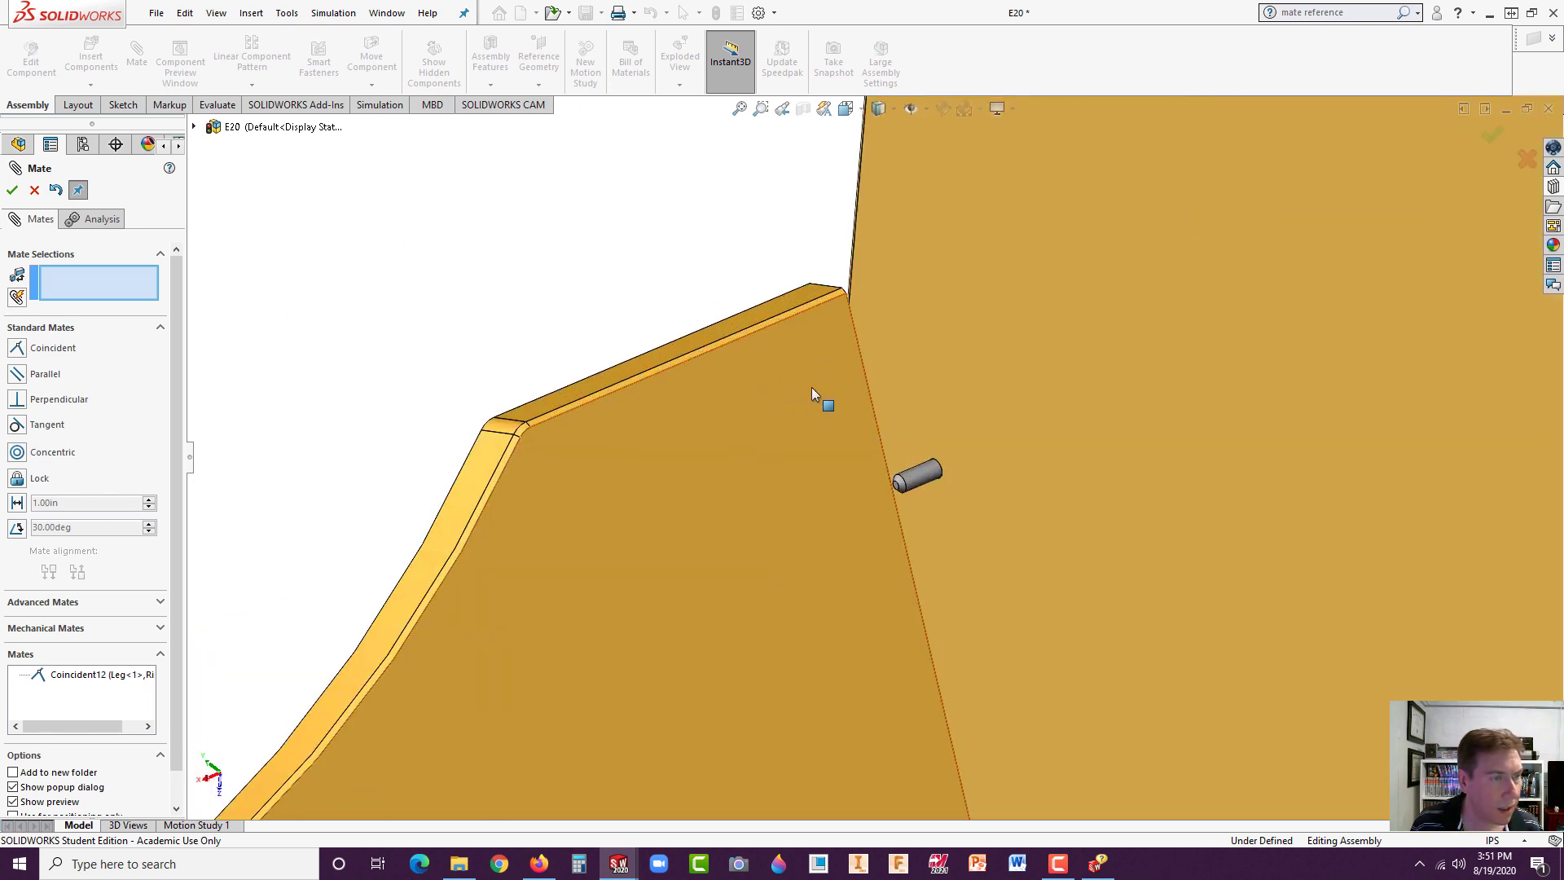
middle_drag(795, 394, 594, 624)
middle_drag(1028, 359, 902, 468)
scroll(768, 552, down, 4)
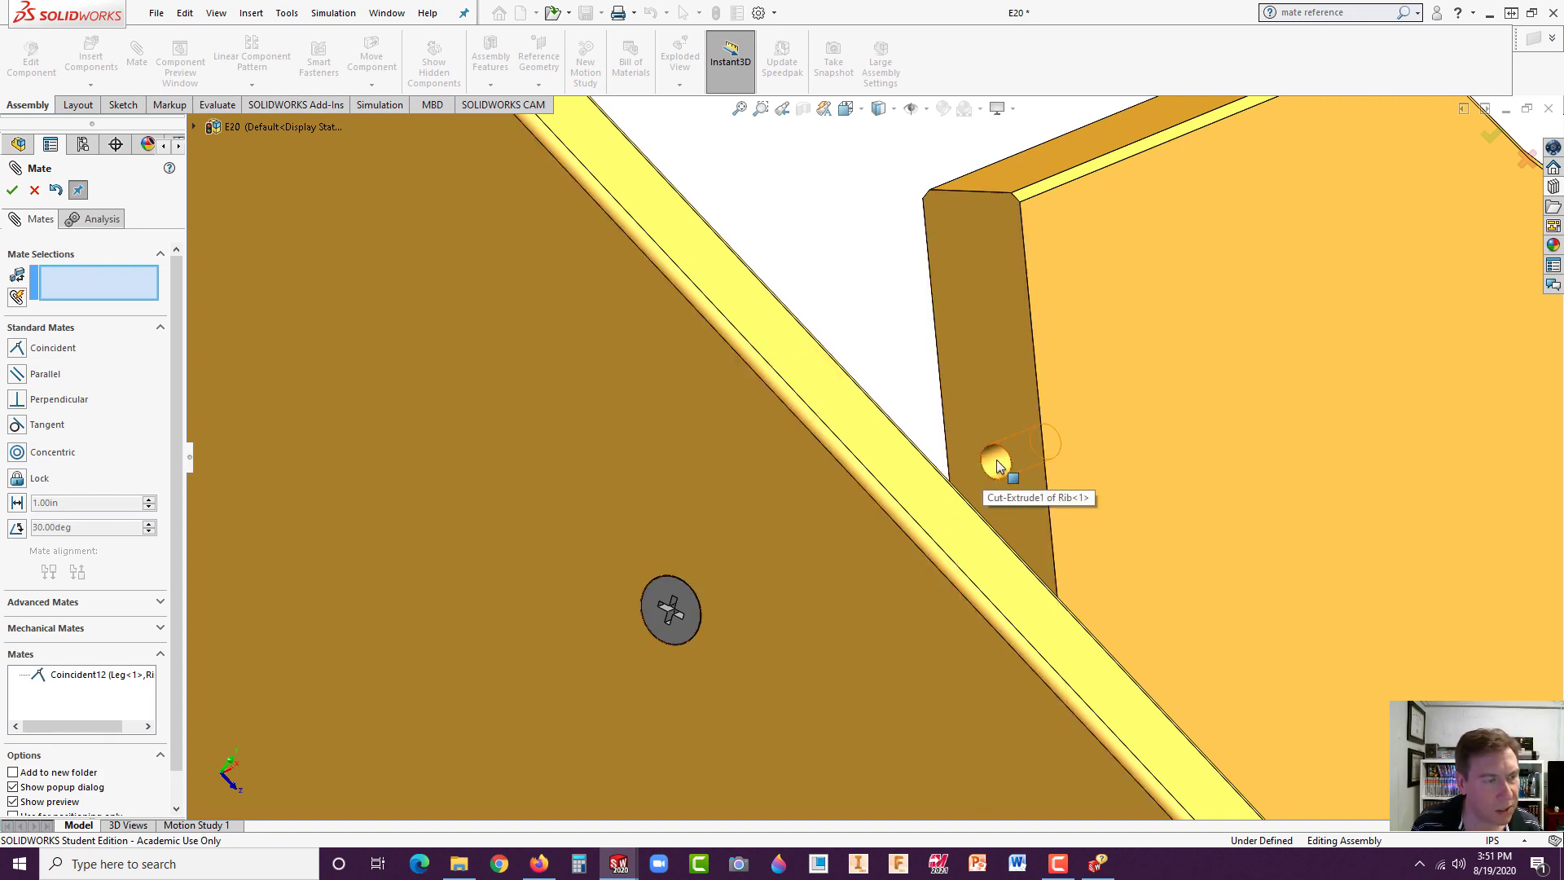
click(997, 462)
middle_drag(925, 401, 899, 329)
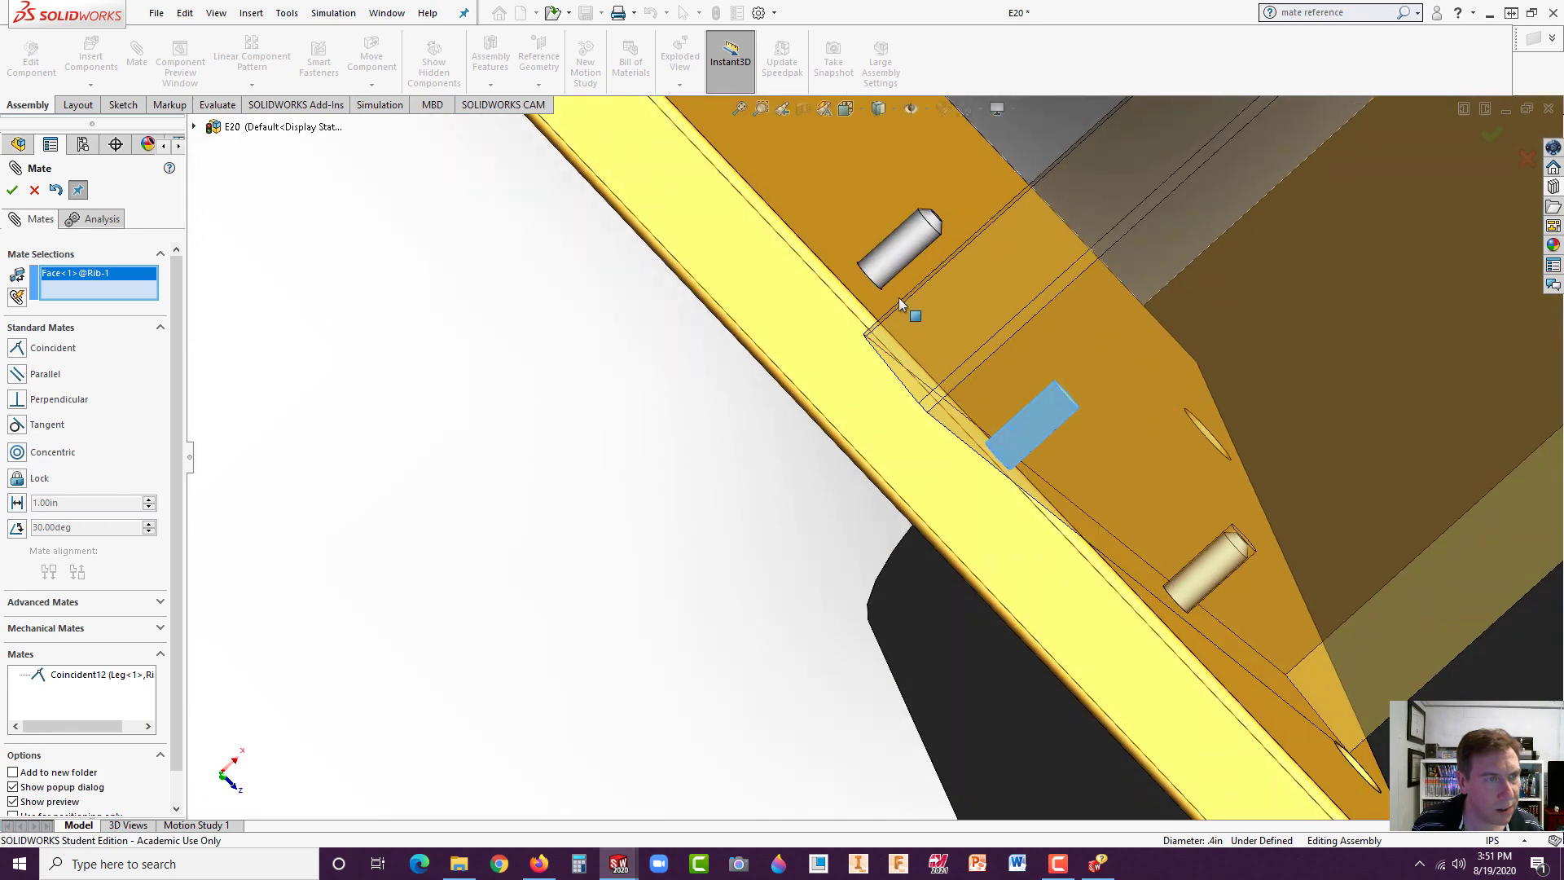
click(901, 238)
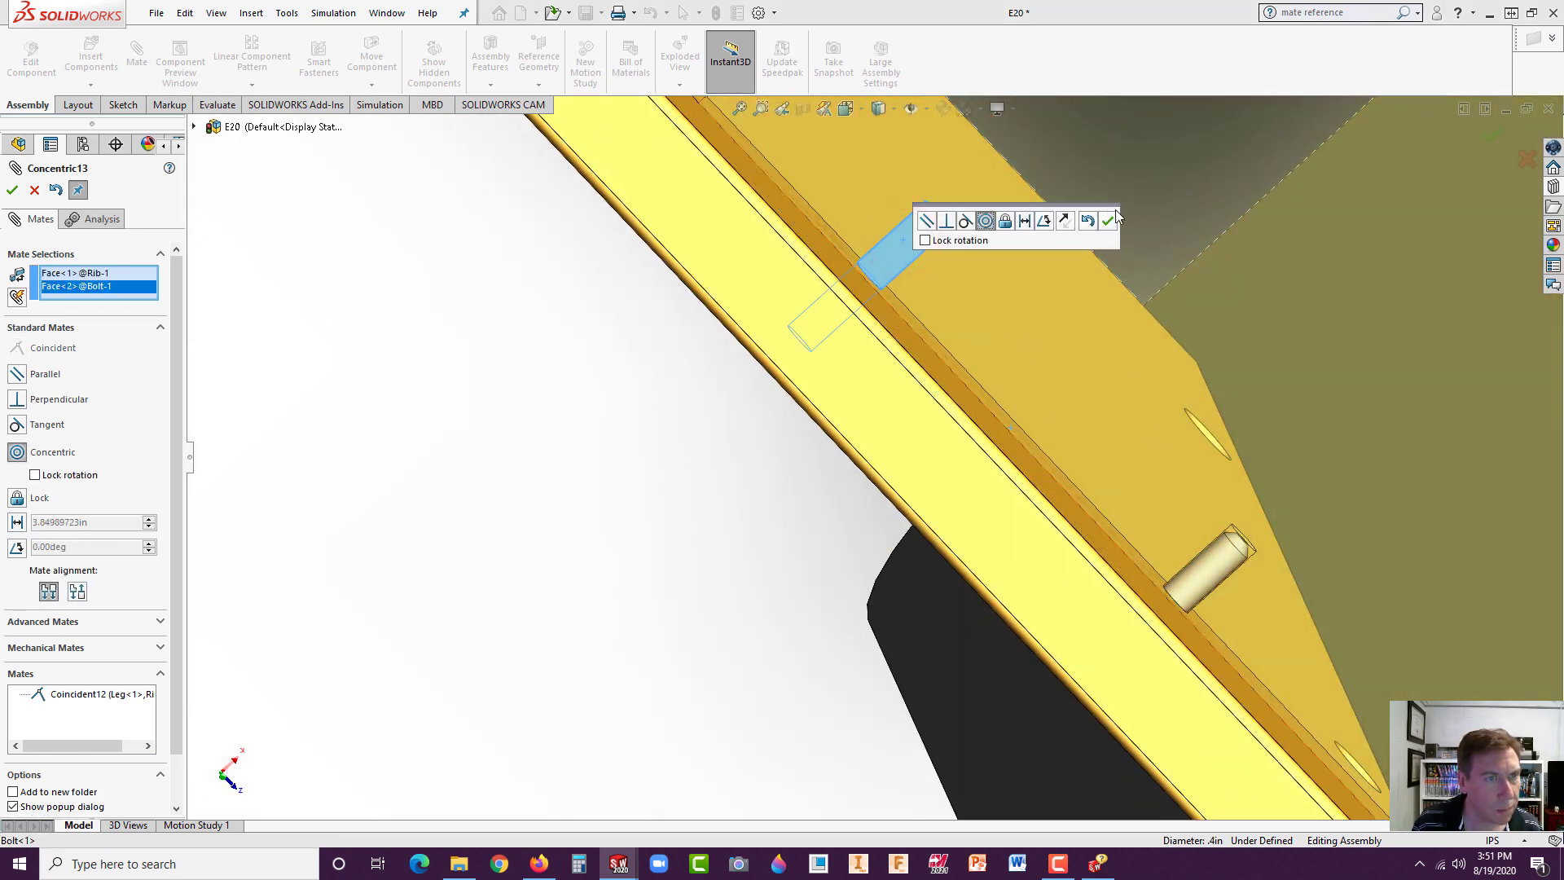
click(1107, 221)
scroll(586, 583, up, 8)
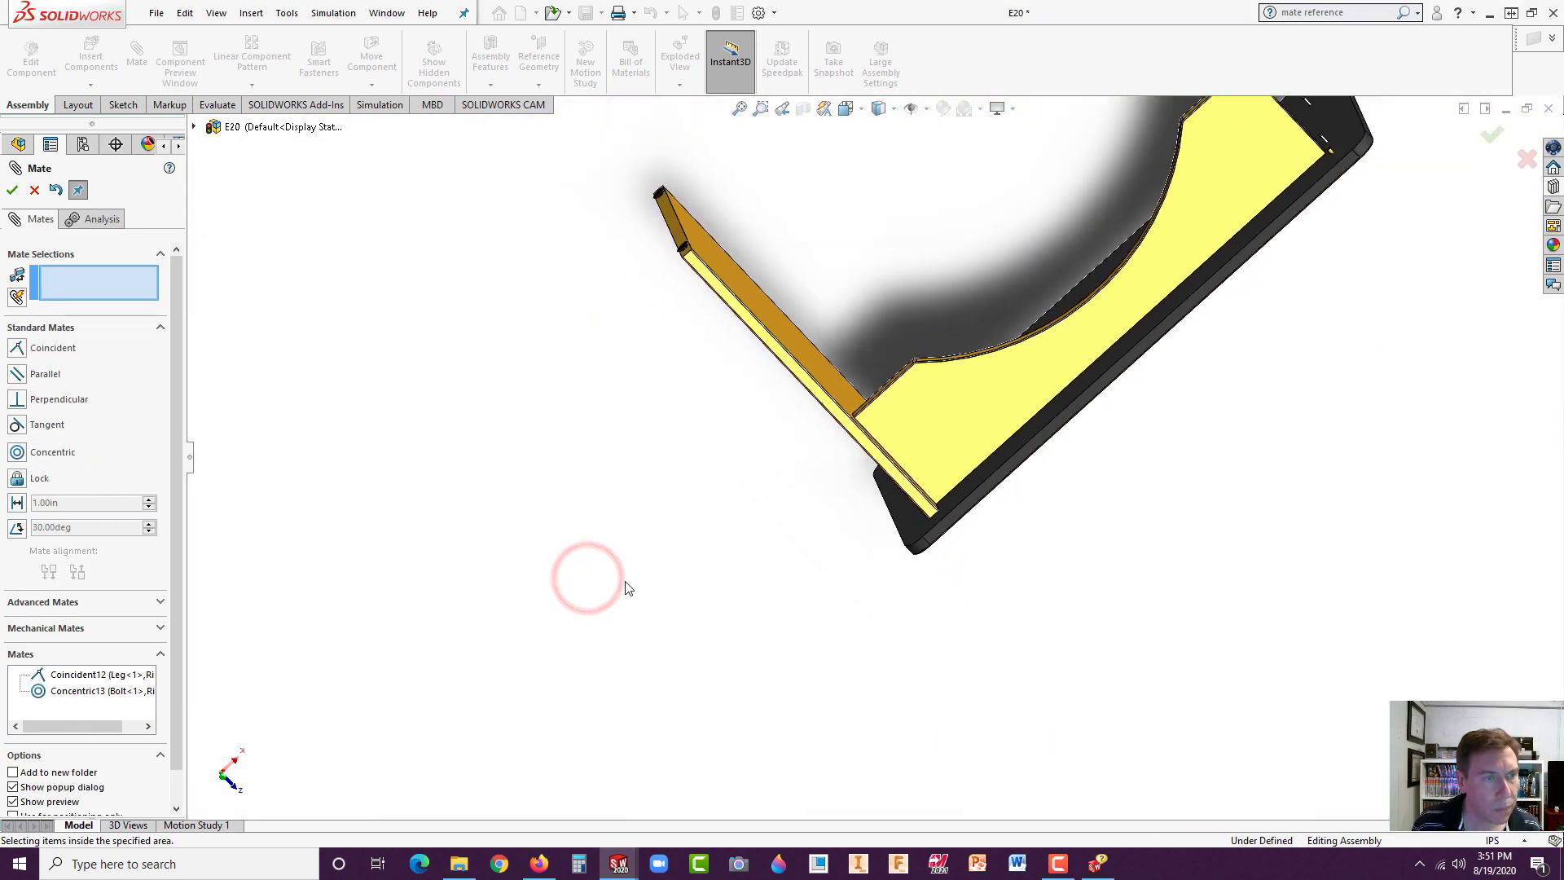
middle_drag(966, 376, 1299, 384)
scroll(1005, 325, down, 5)
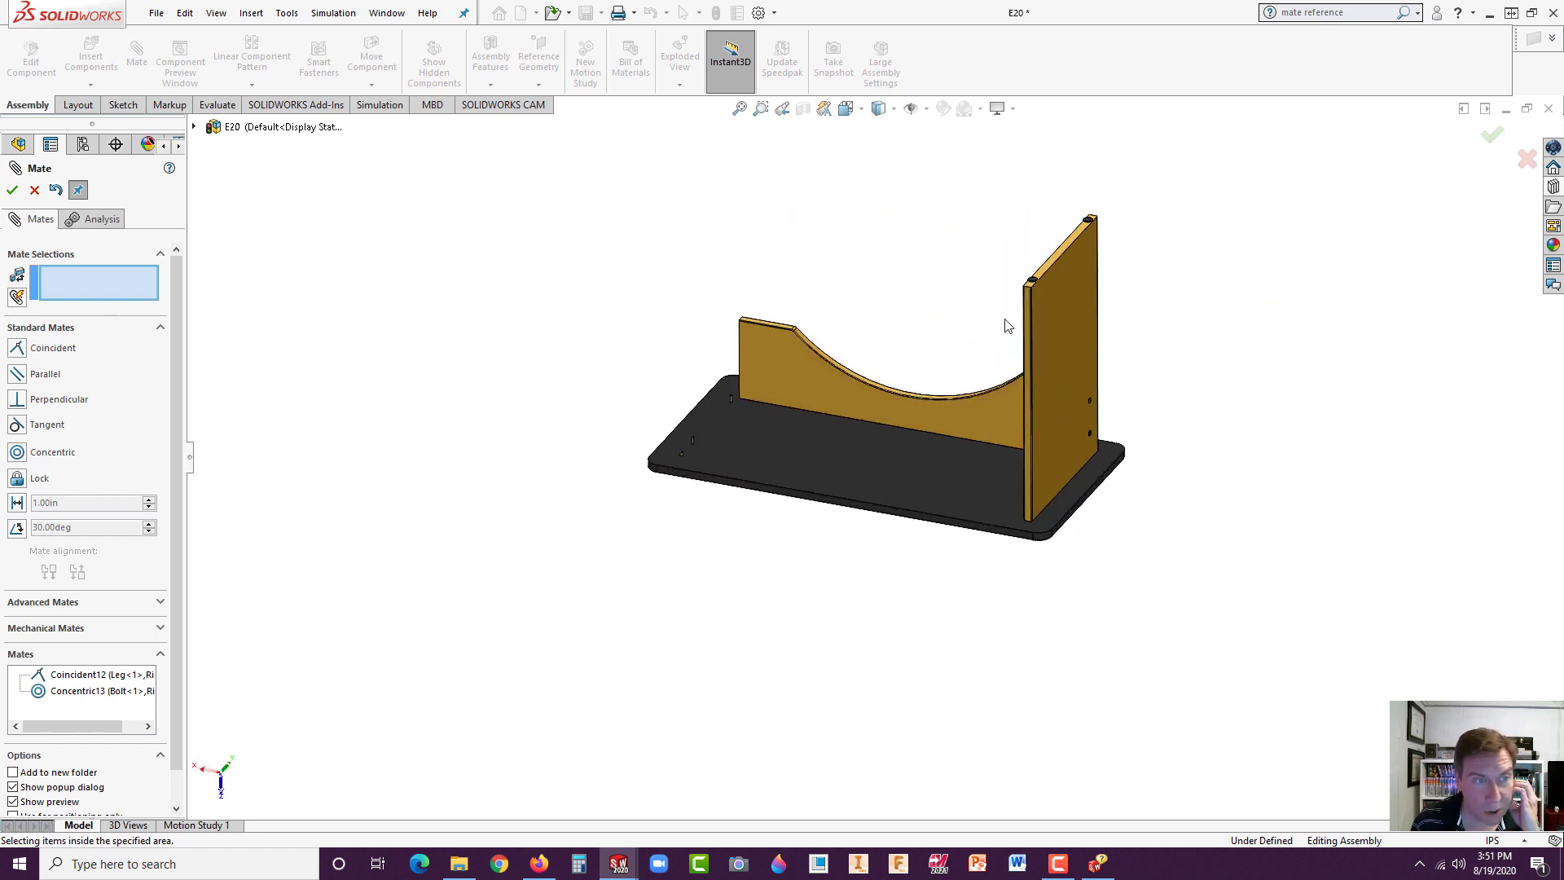
middle_drag(1020, 354, 1033, 302)
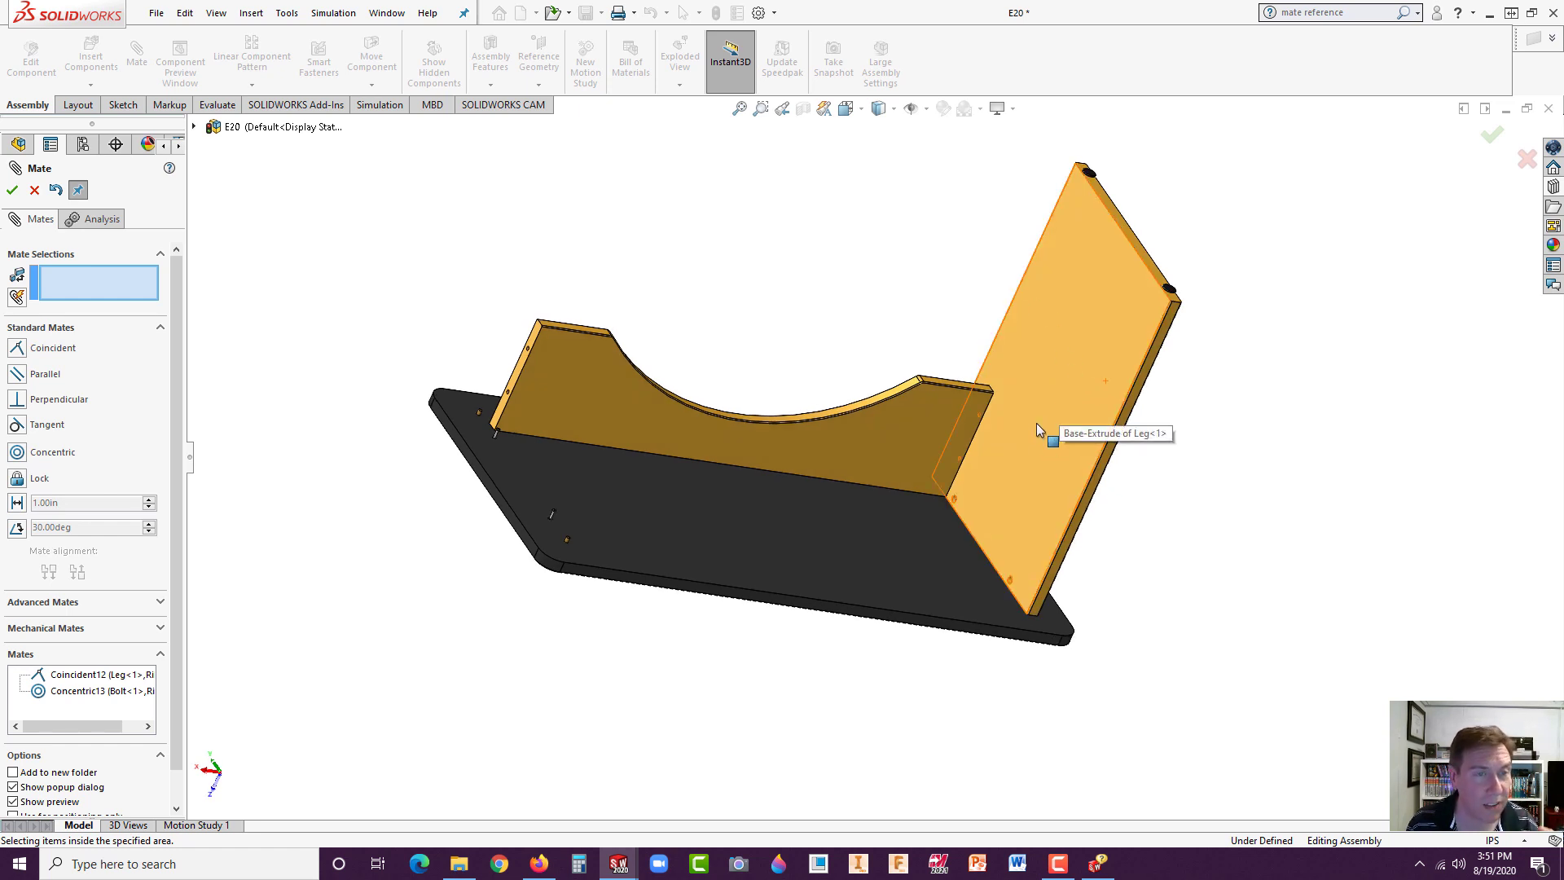
scroll(966, 387, down, 2)
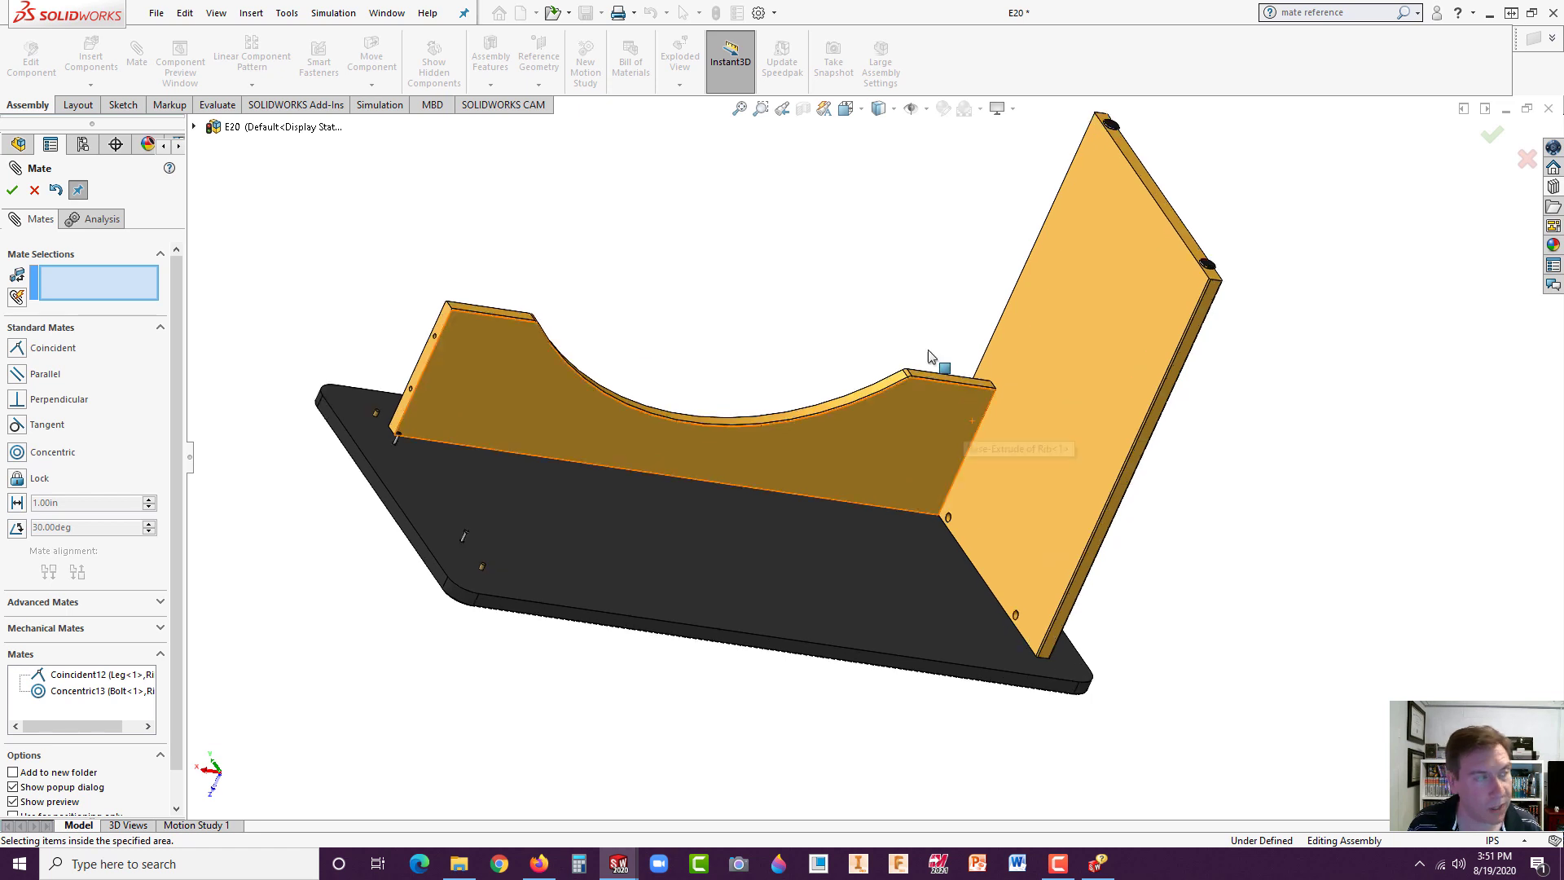
click(12, 190)
click(315, 190)
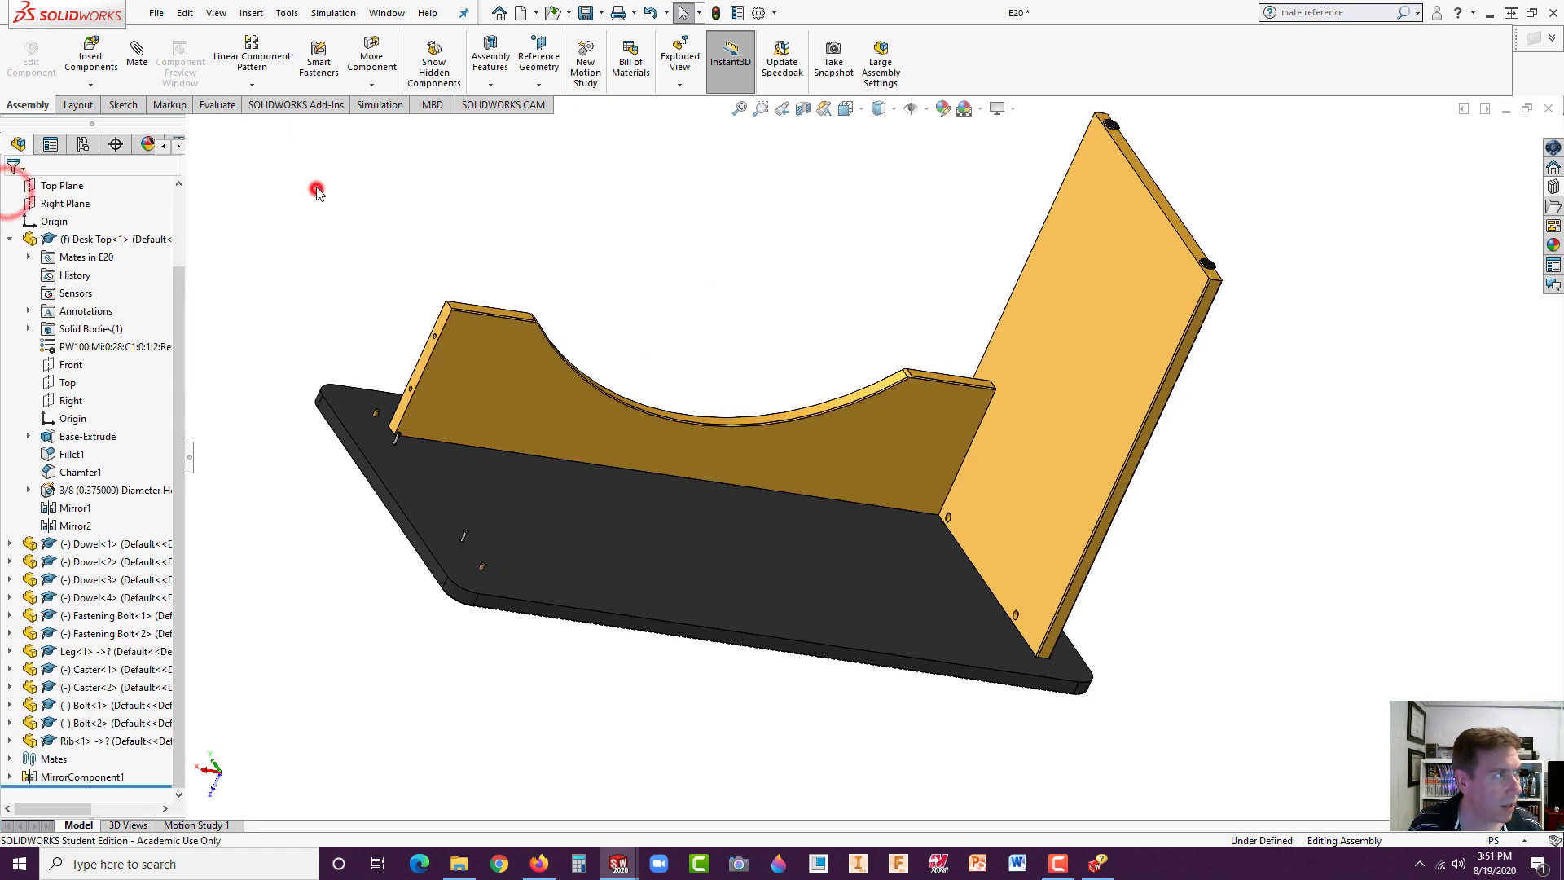
- Start a Mirror Components operation using the Desk Top's Right plane as the mirror plane
click(253, 86)
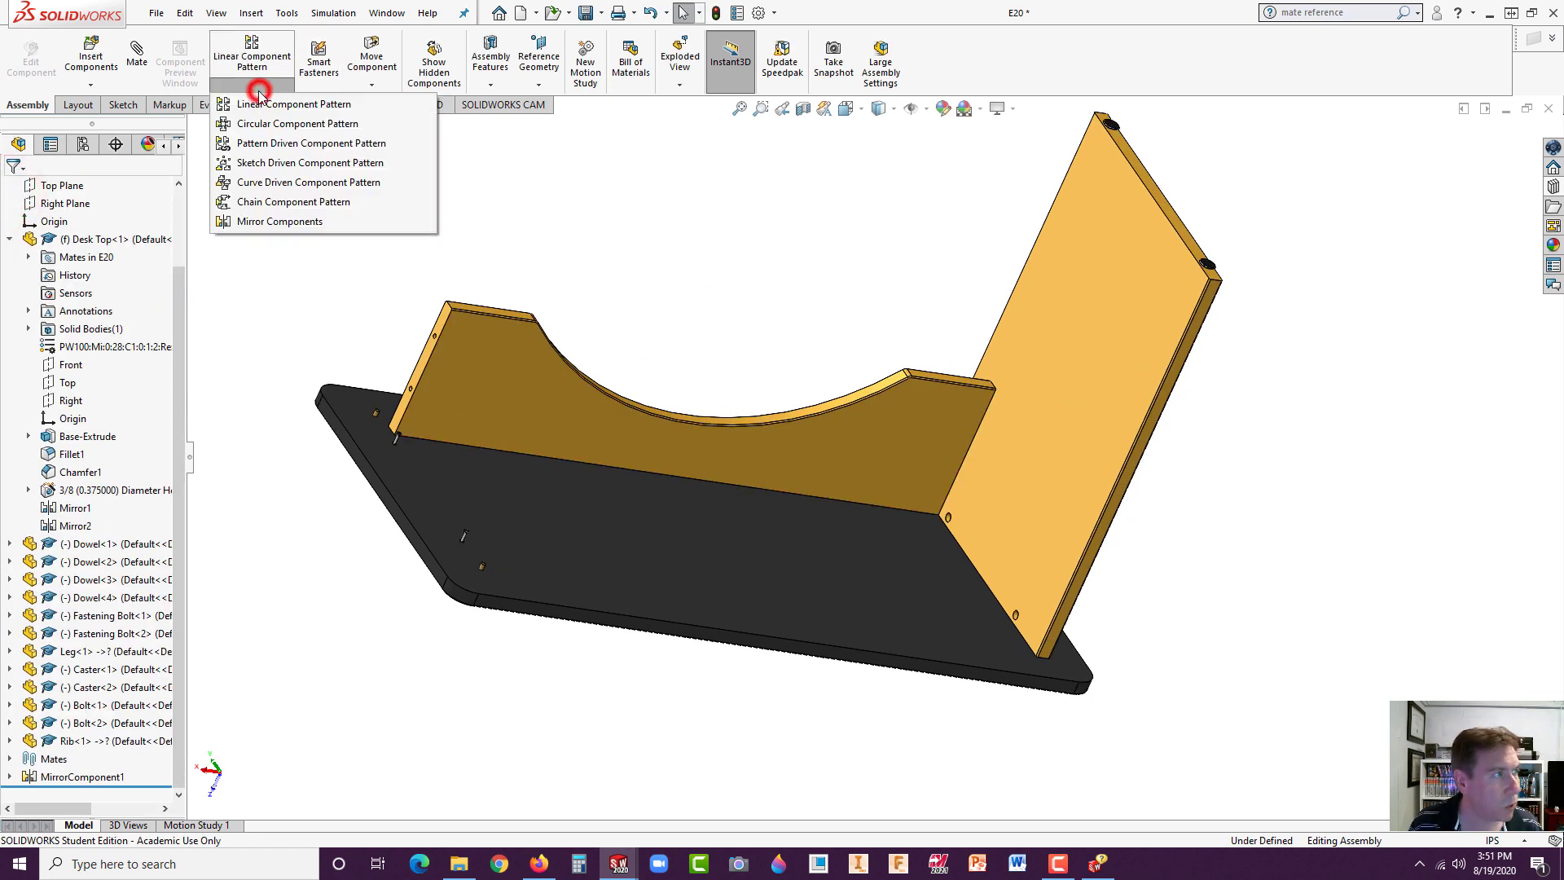
click(271, 222)
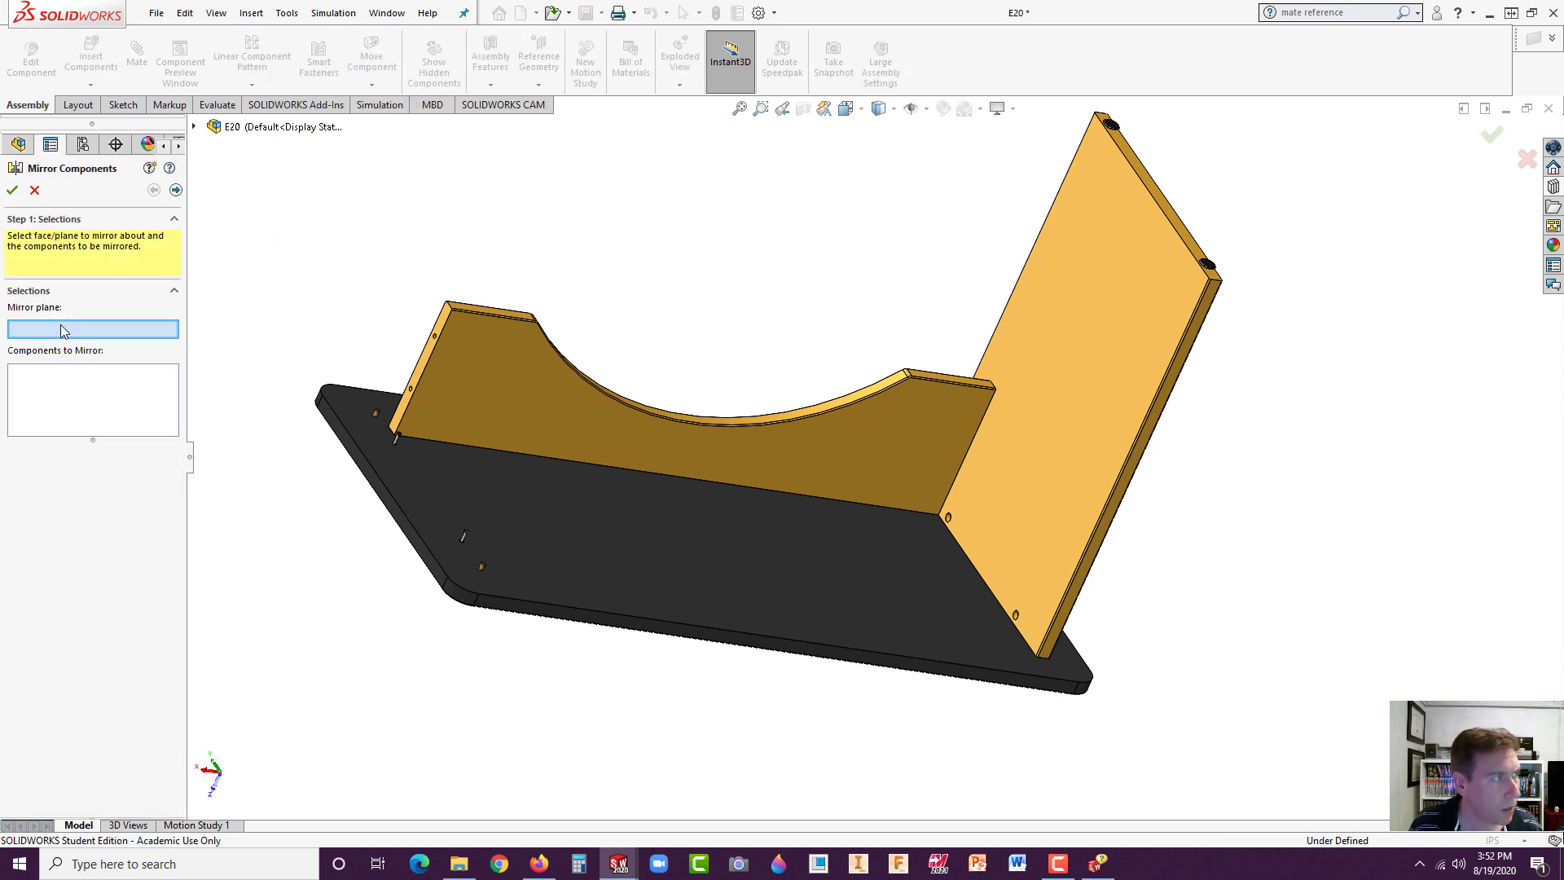
click(196, 128)
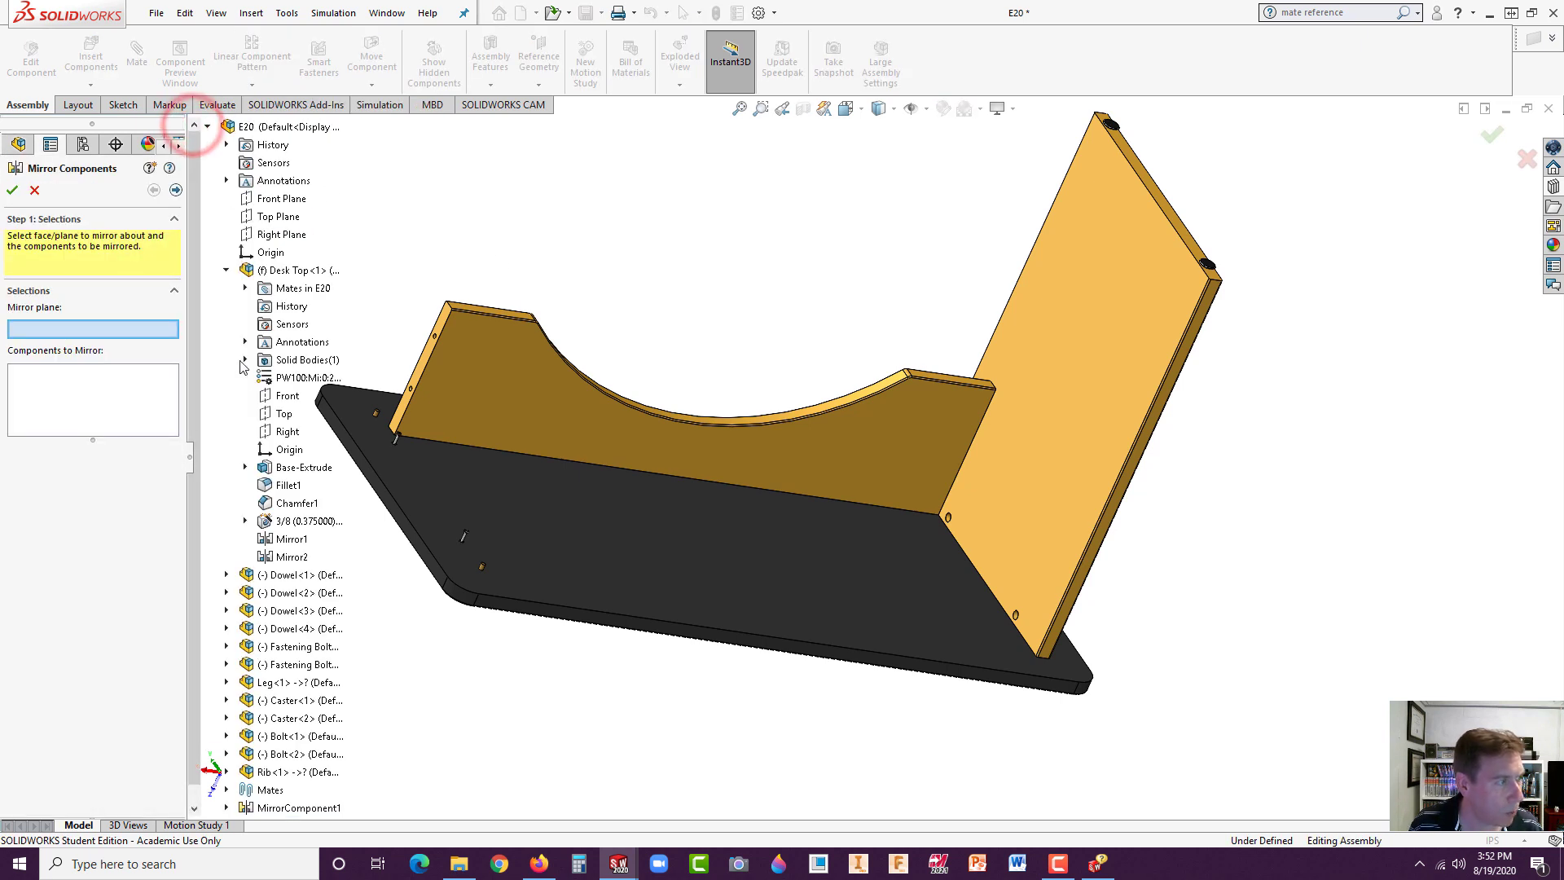
click(280, 434)
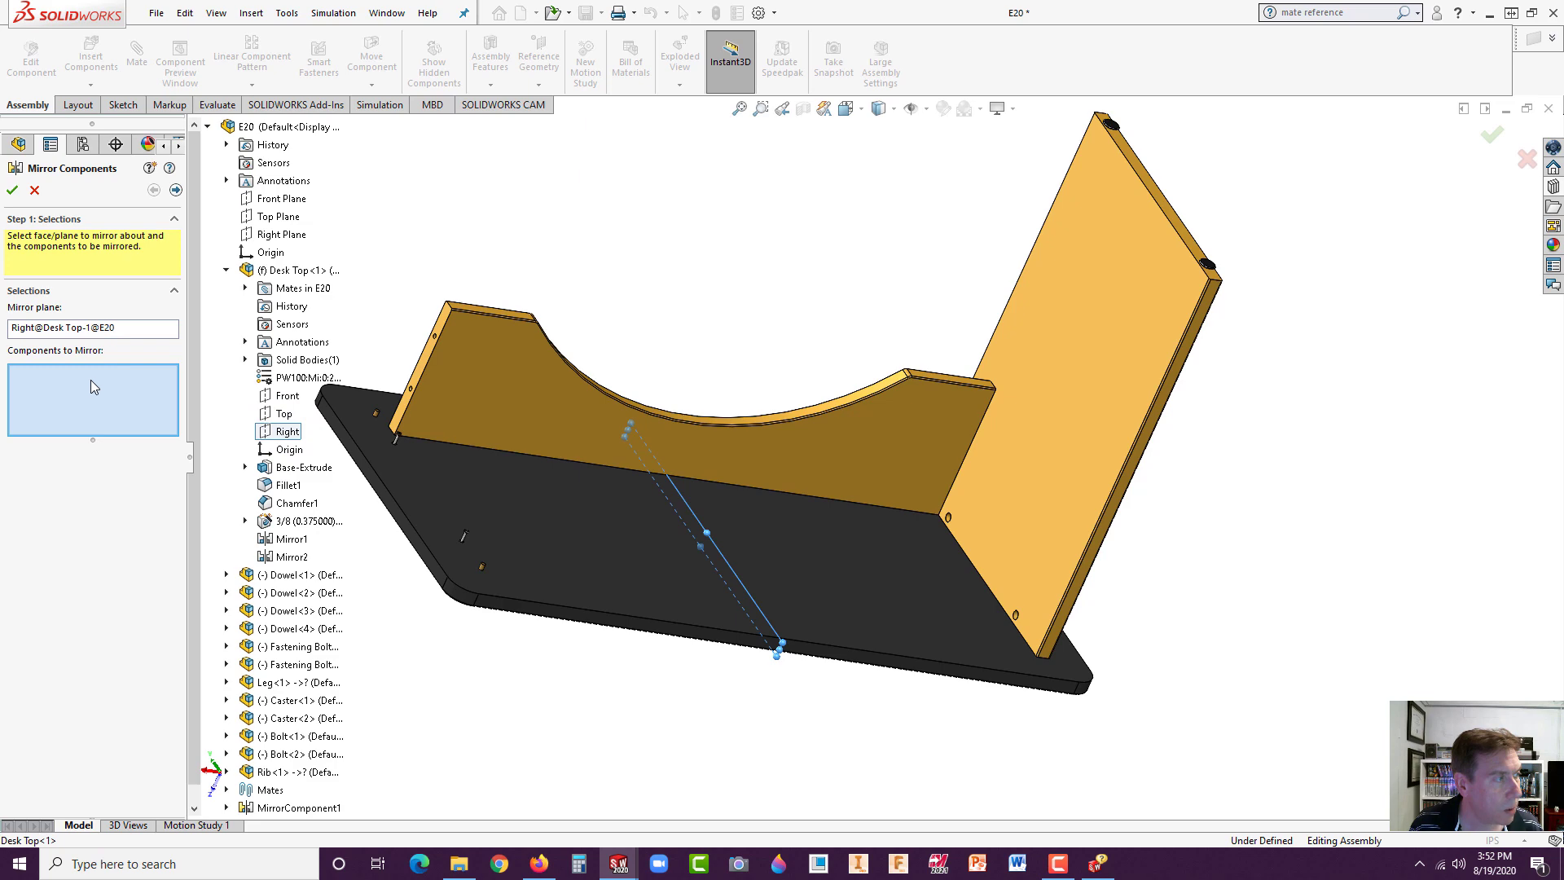
- Add the Leg and its two Casters to the components to mirror
click(1071, 339)
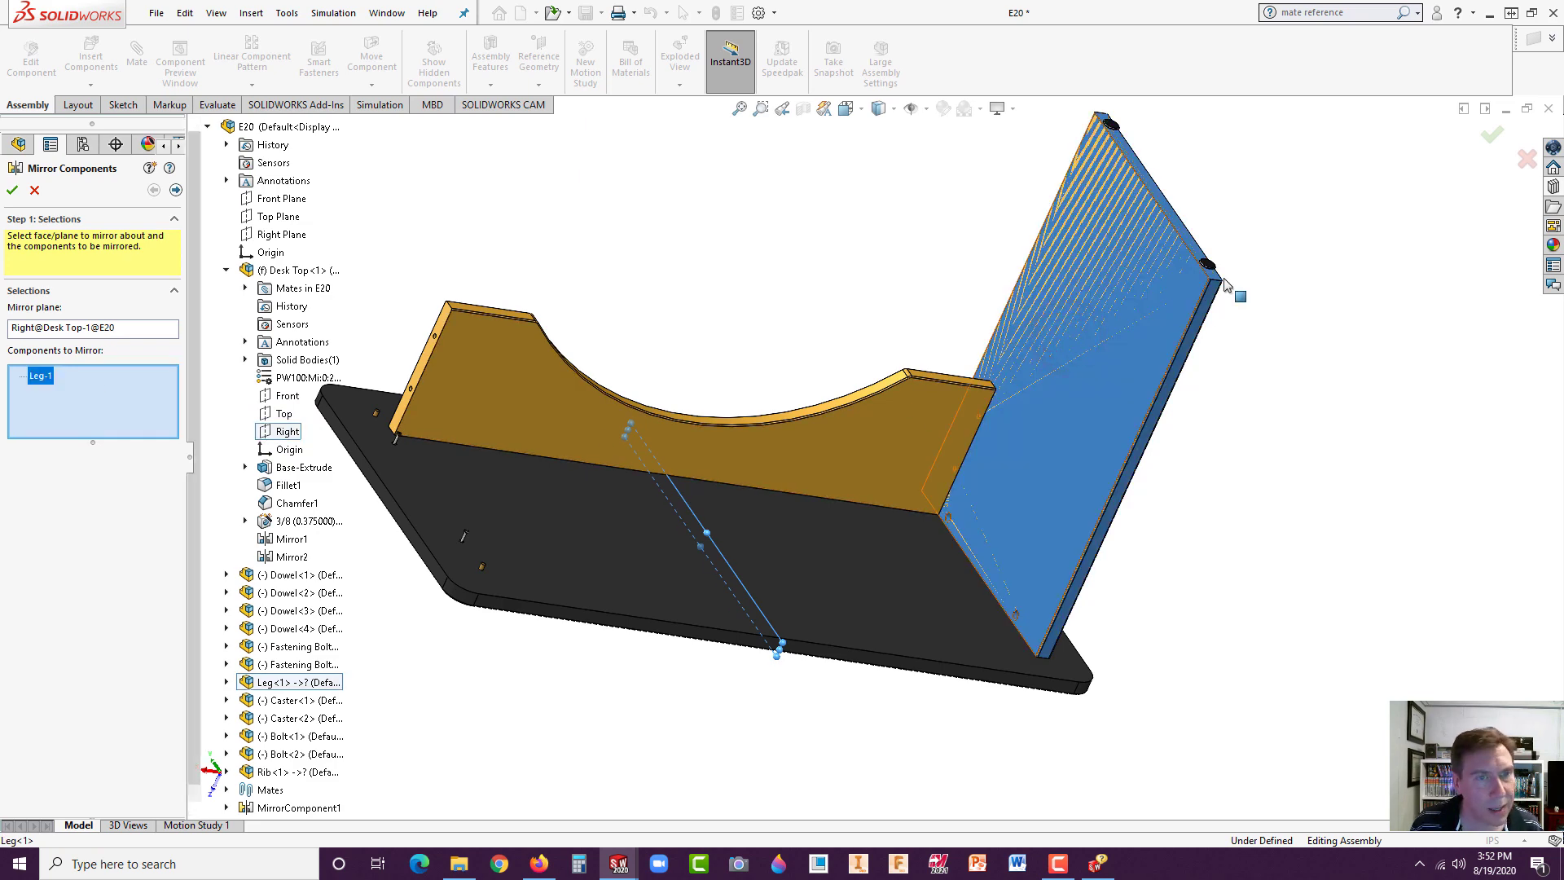
scroll(1059, 358, down, 8)
click(1046, 376)
middle_drag(1046, 376, 834, 246)
click(851, 334)
middle_drag(926, 384, 886, 479)
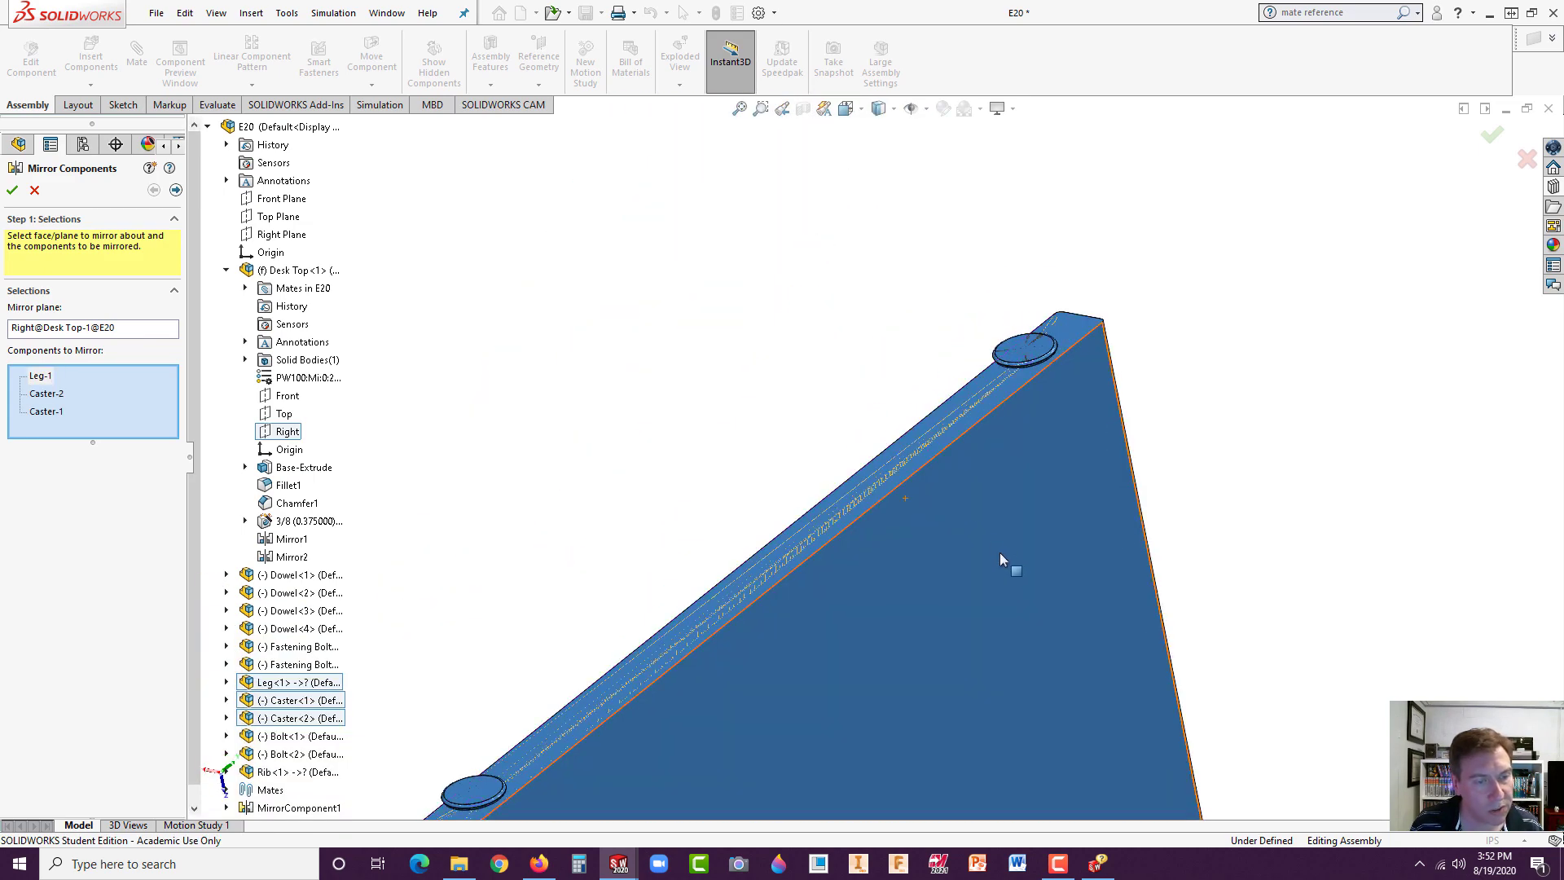
- Add the two Bolts on the Leg's outer face to the components to mirror
scroll(1005, 558, up, 8)
scroll(945, 621, down, 6)
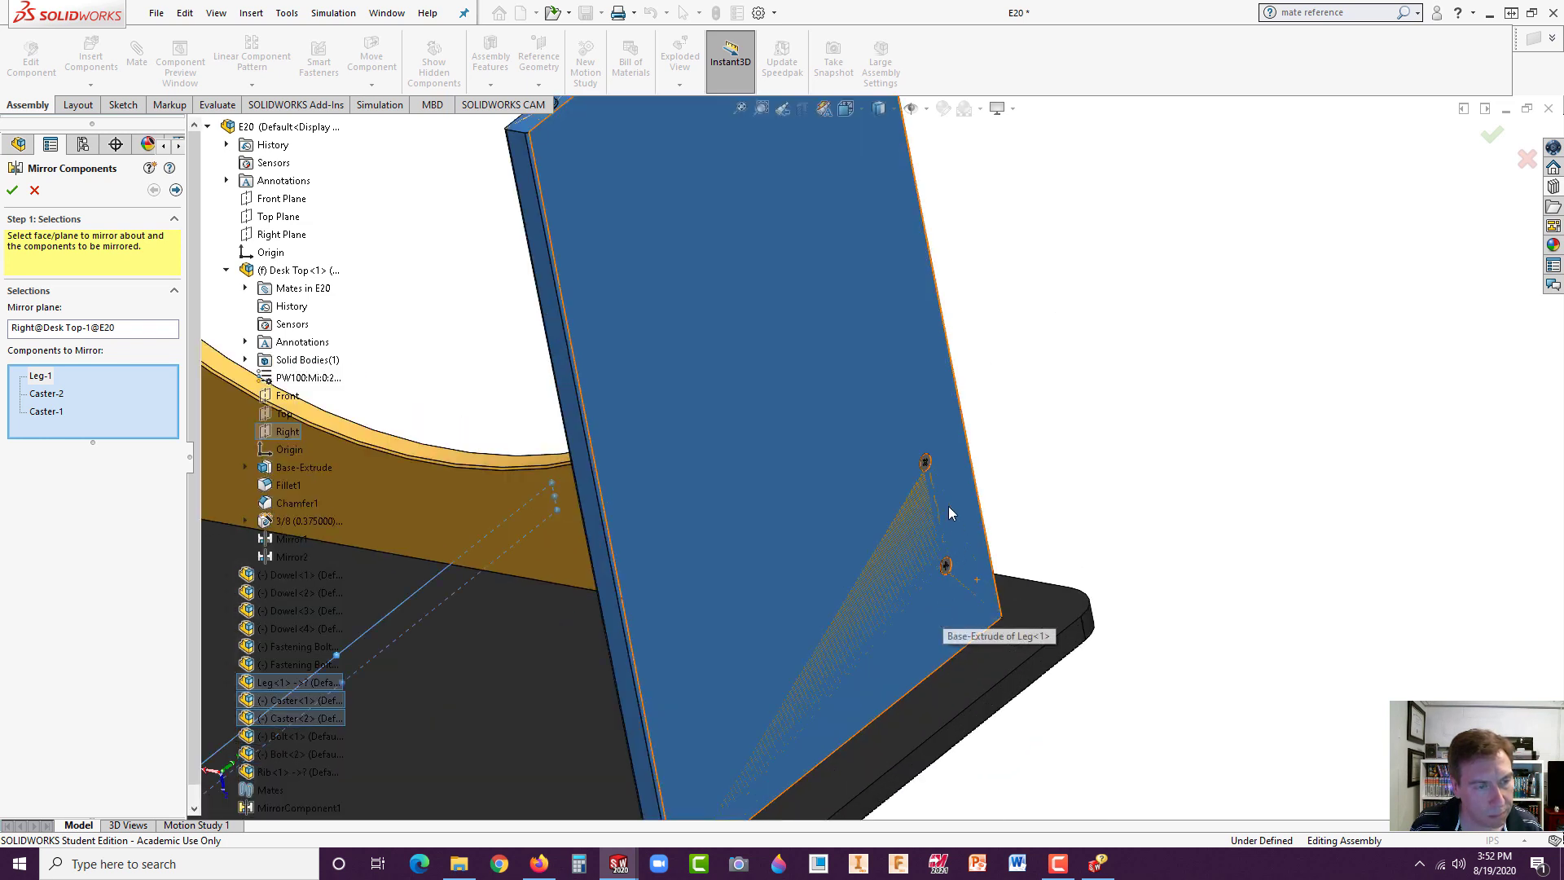
click(906, 446)
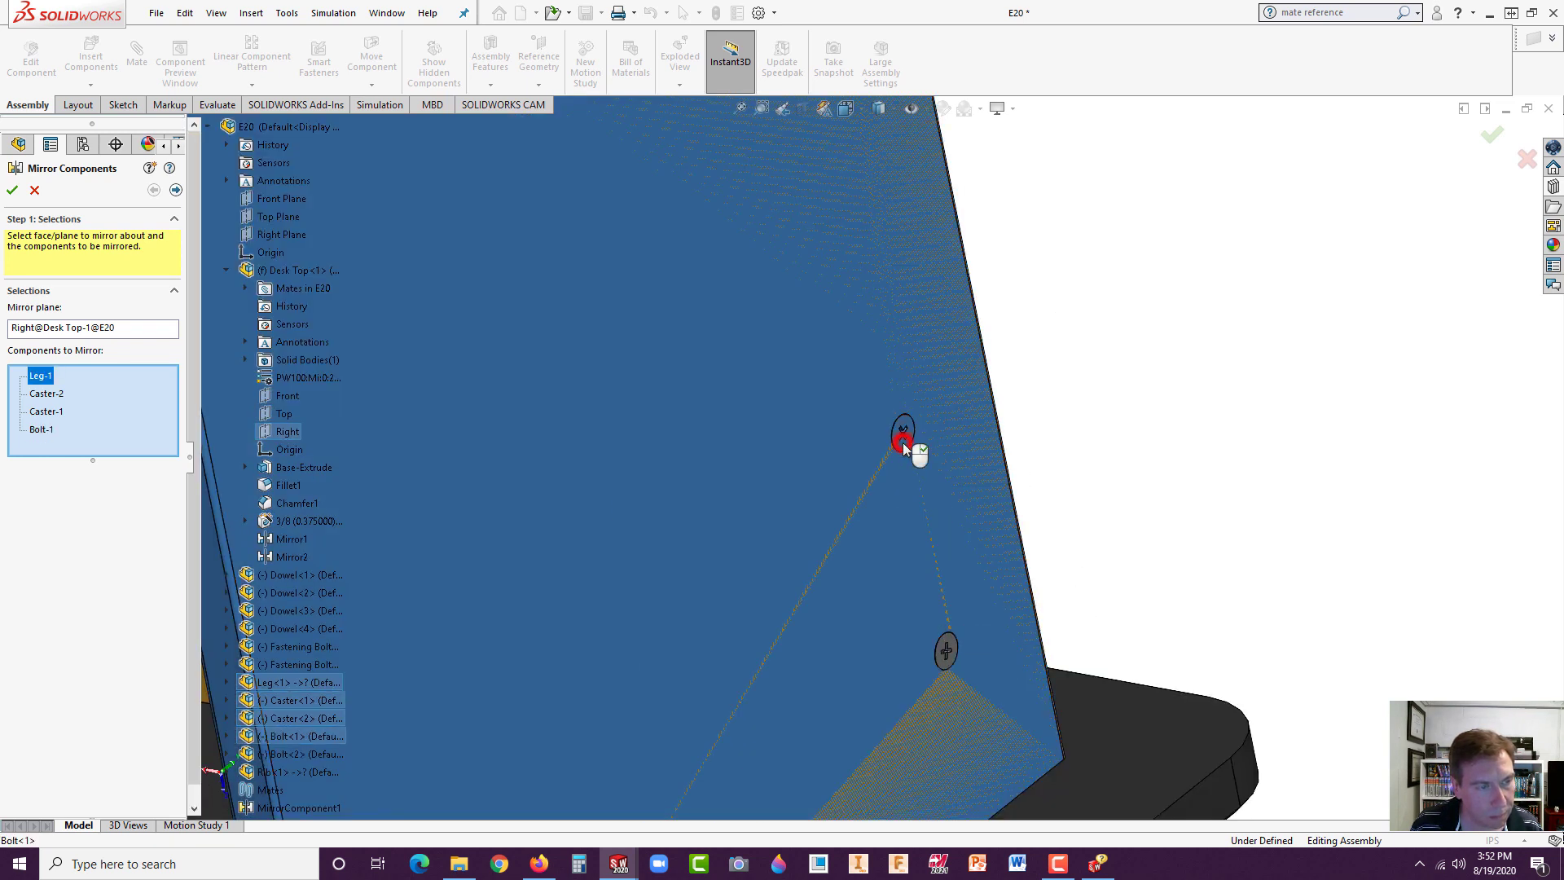
click(949, 658)
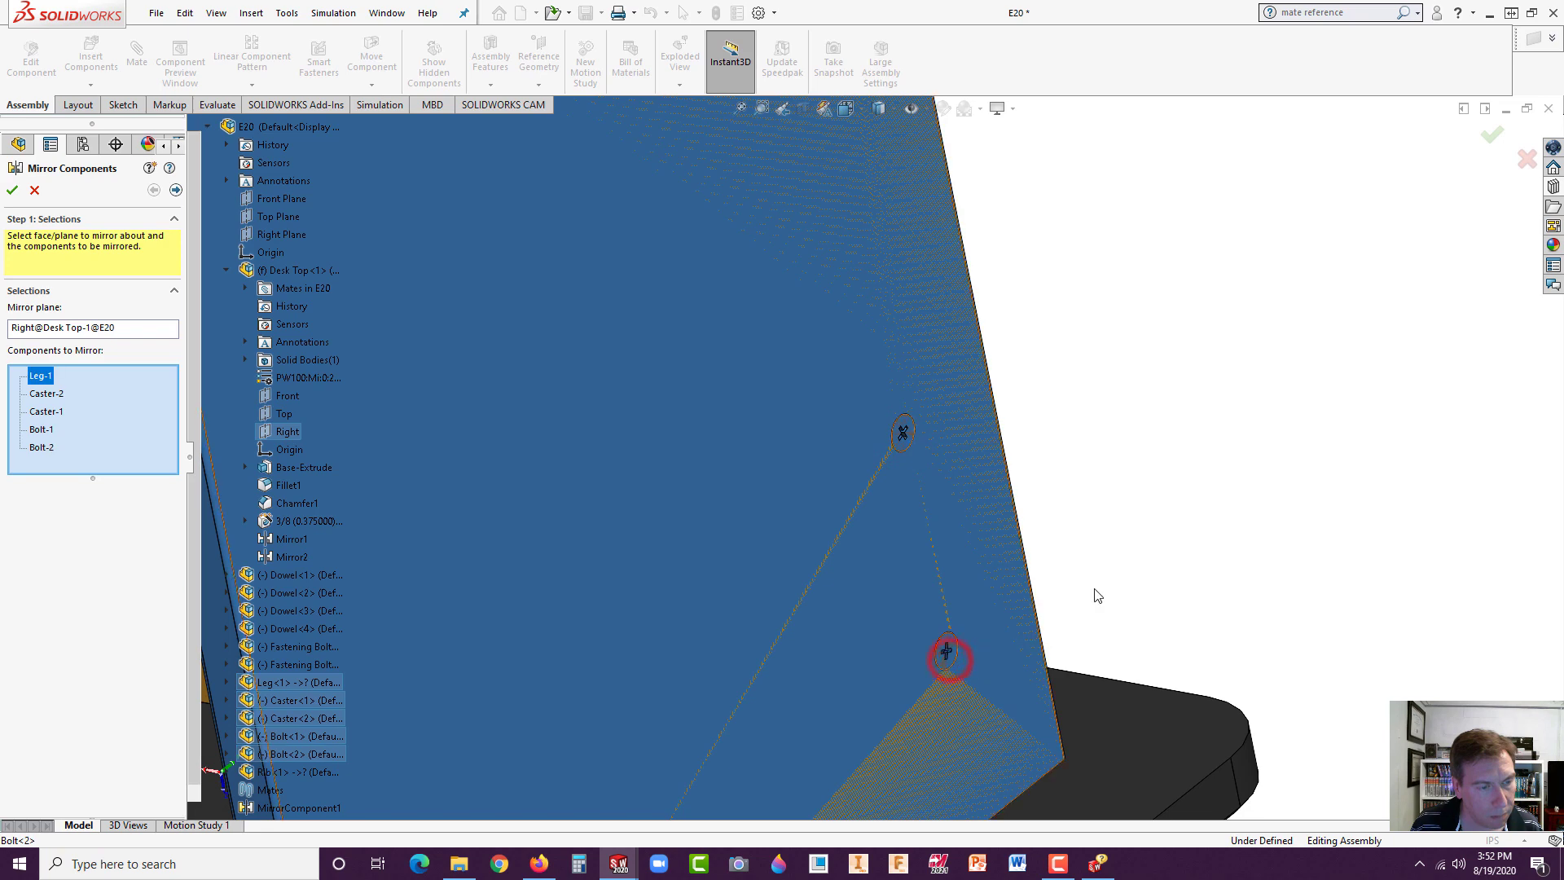
scroll(1093, 594, up, 8)
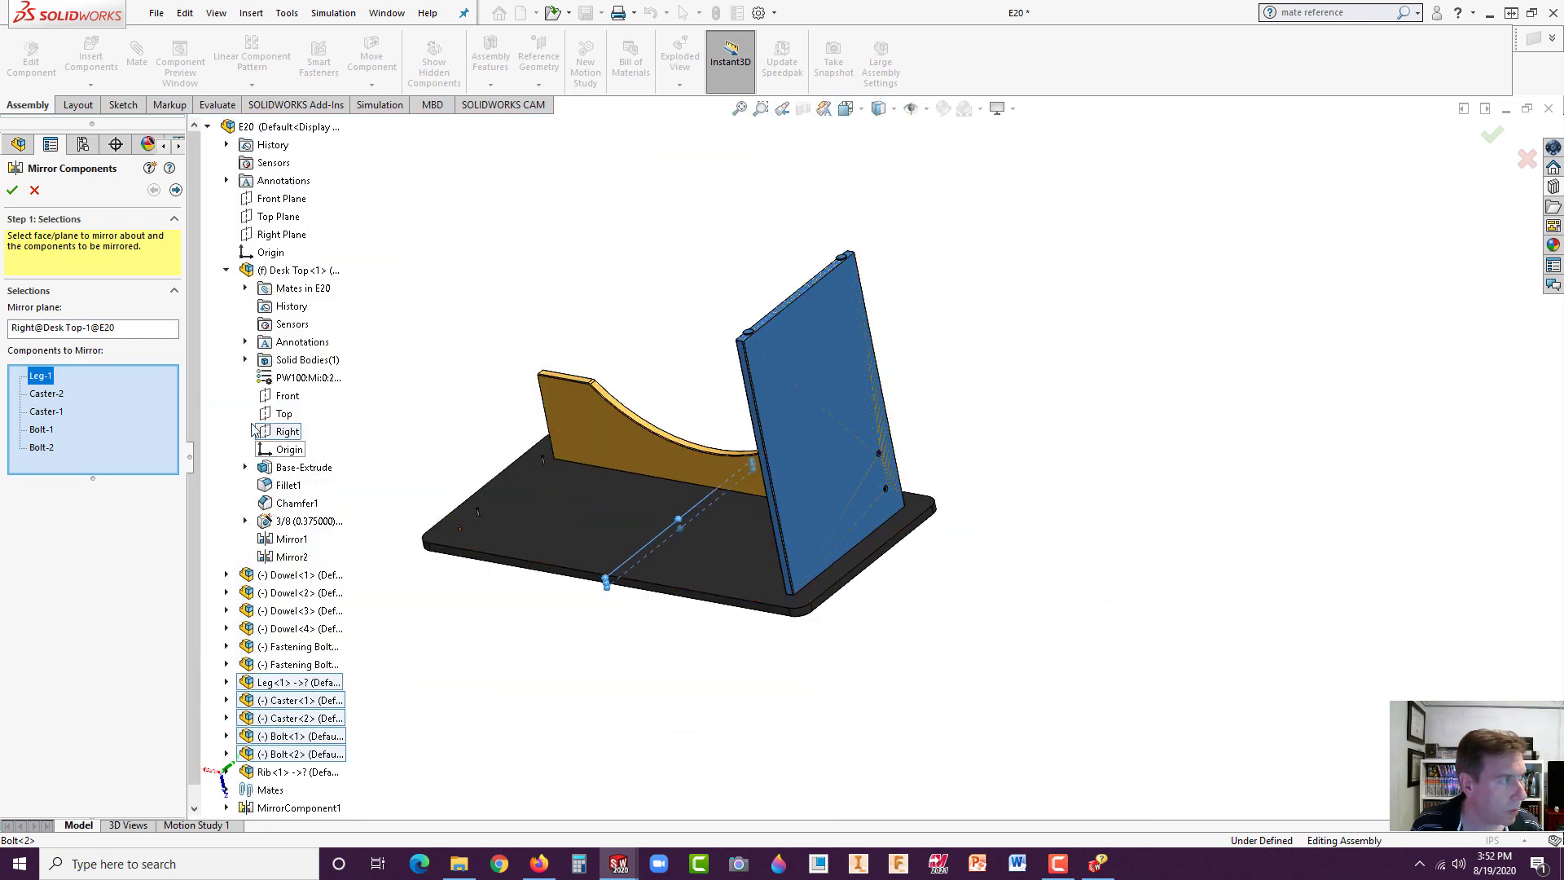
- Proceed to the mirror orientation settings and make the mirrored Leg an opposite hand version
click(176, 192)
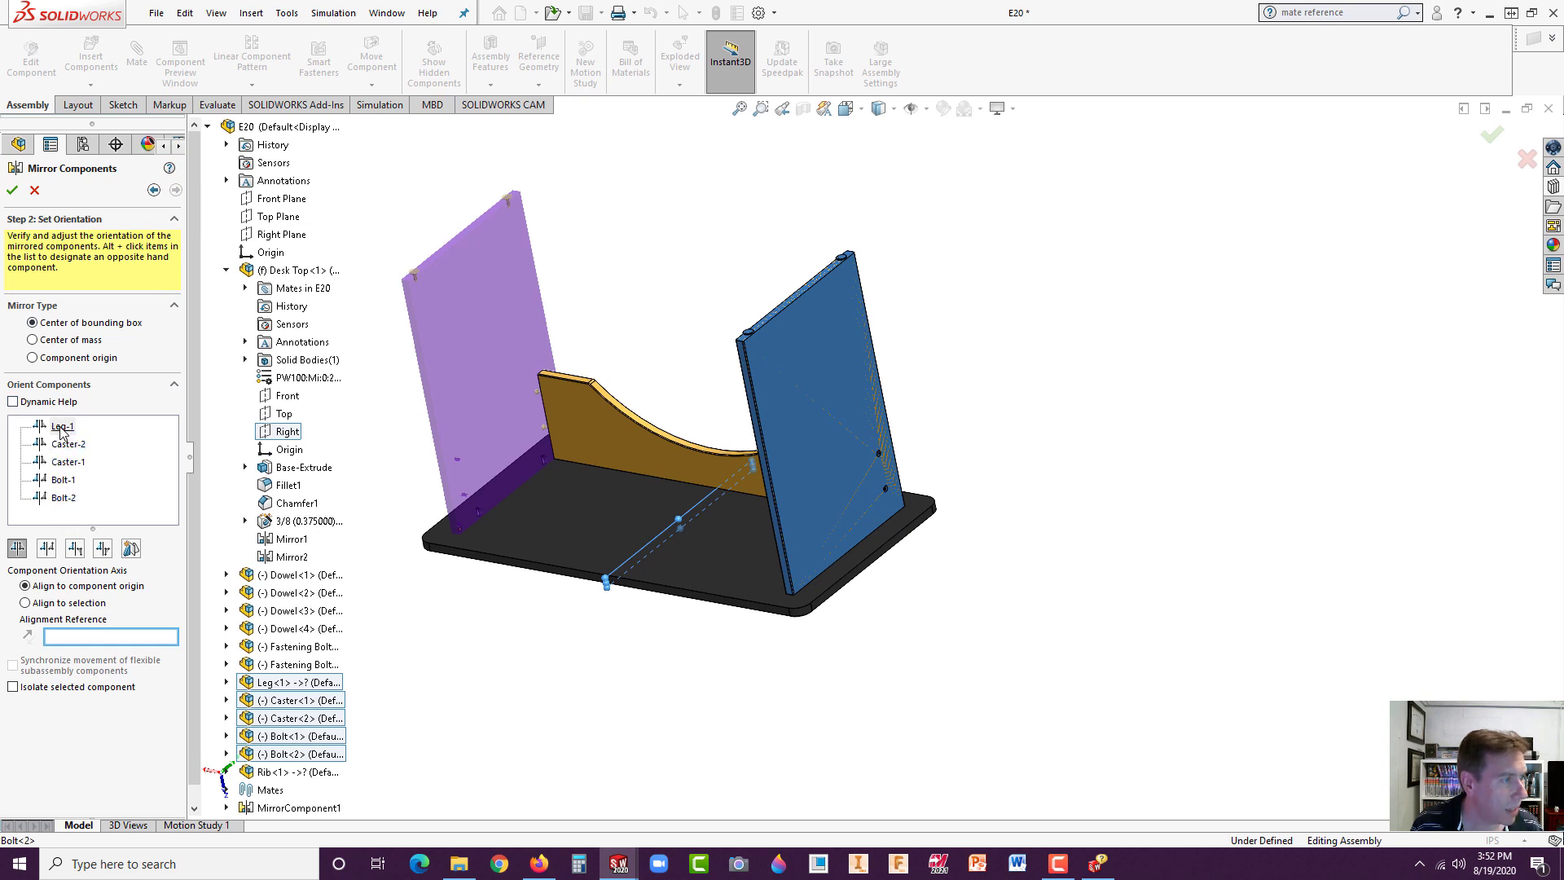
middle_drag(453, 434, 574, 477)
scroll(573, 477, down, 6)
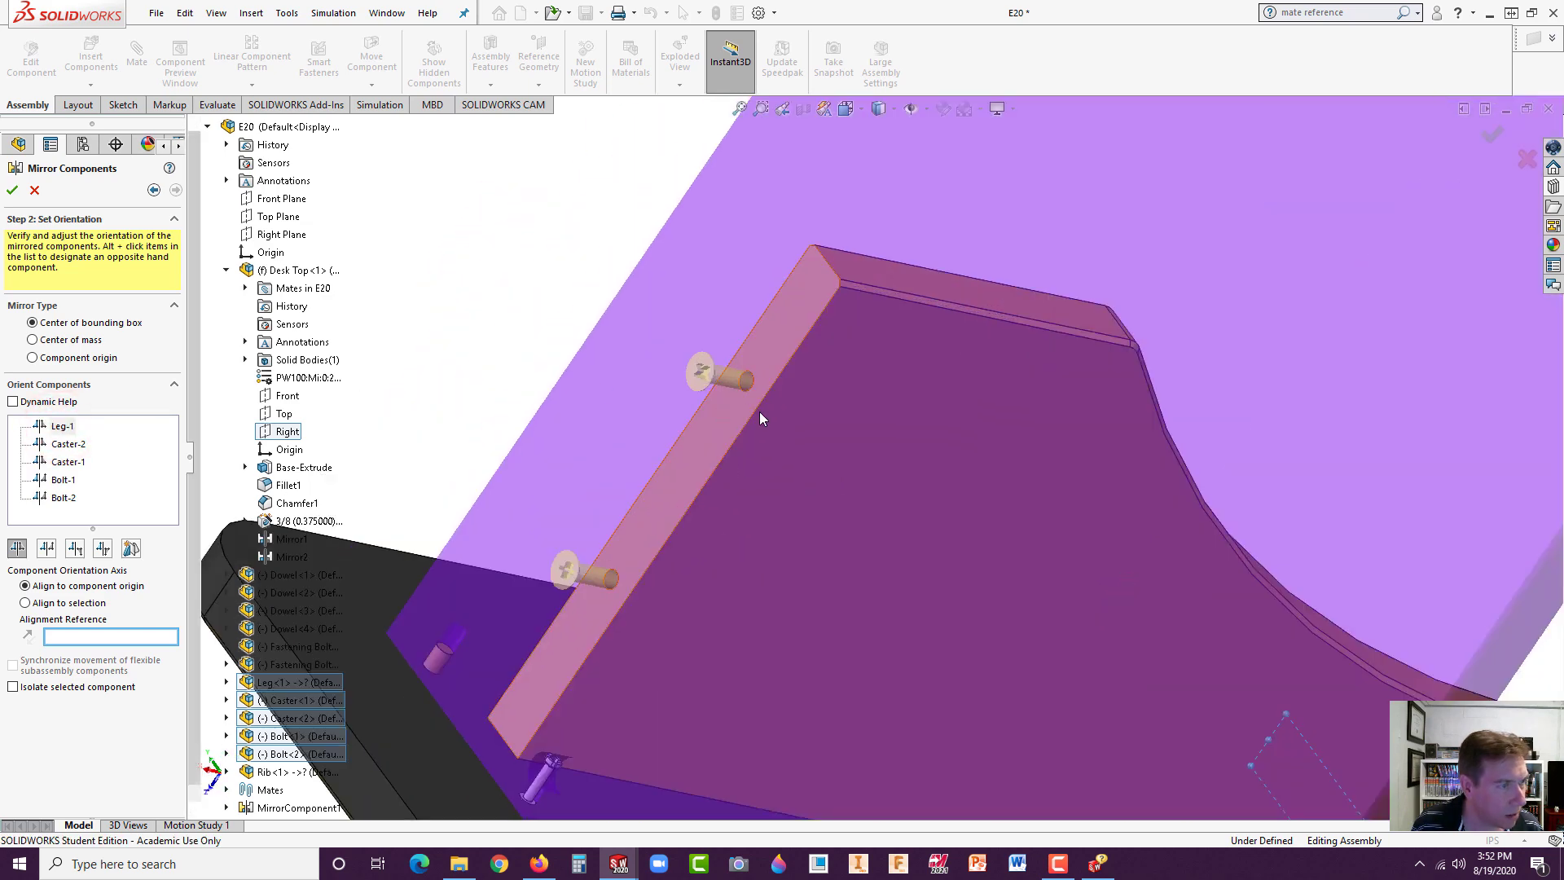
mouse_move(748, 411)
middle_down()
mouse_move(688, 392)
mouse_move(742, 414)
middle_up()
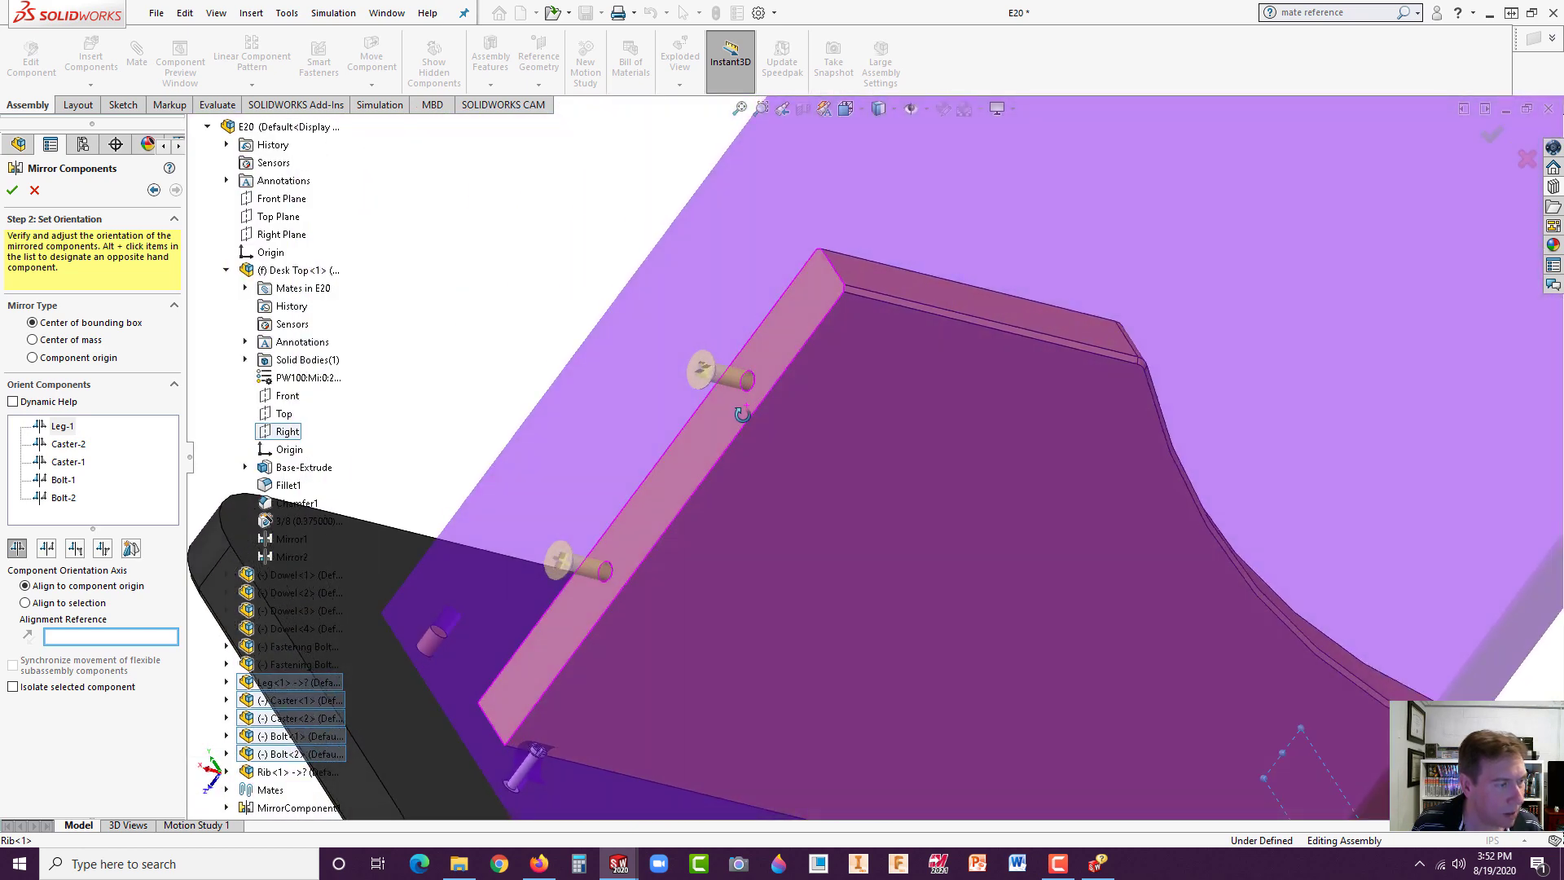
middle_drag(729, 479, 670, 471)
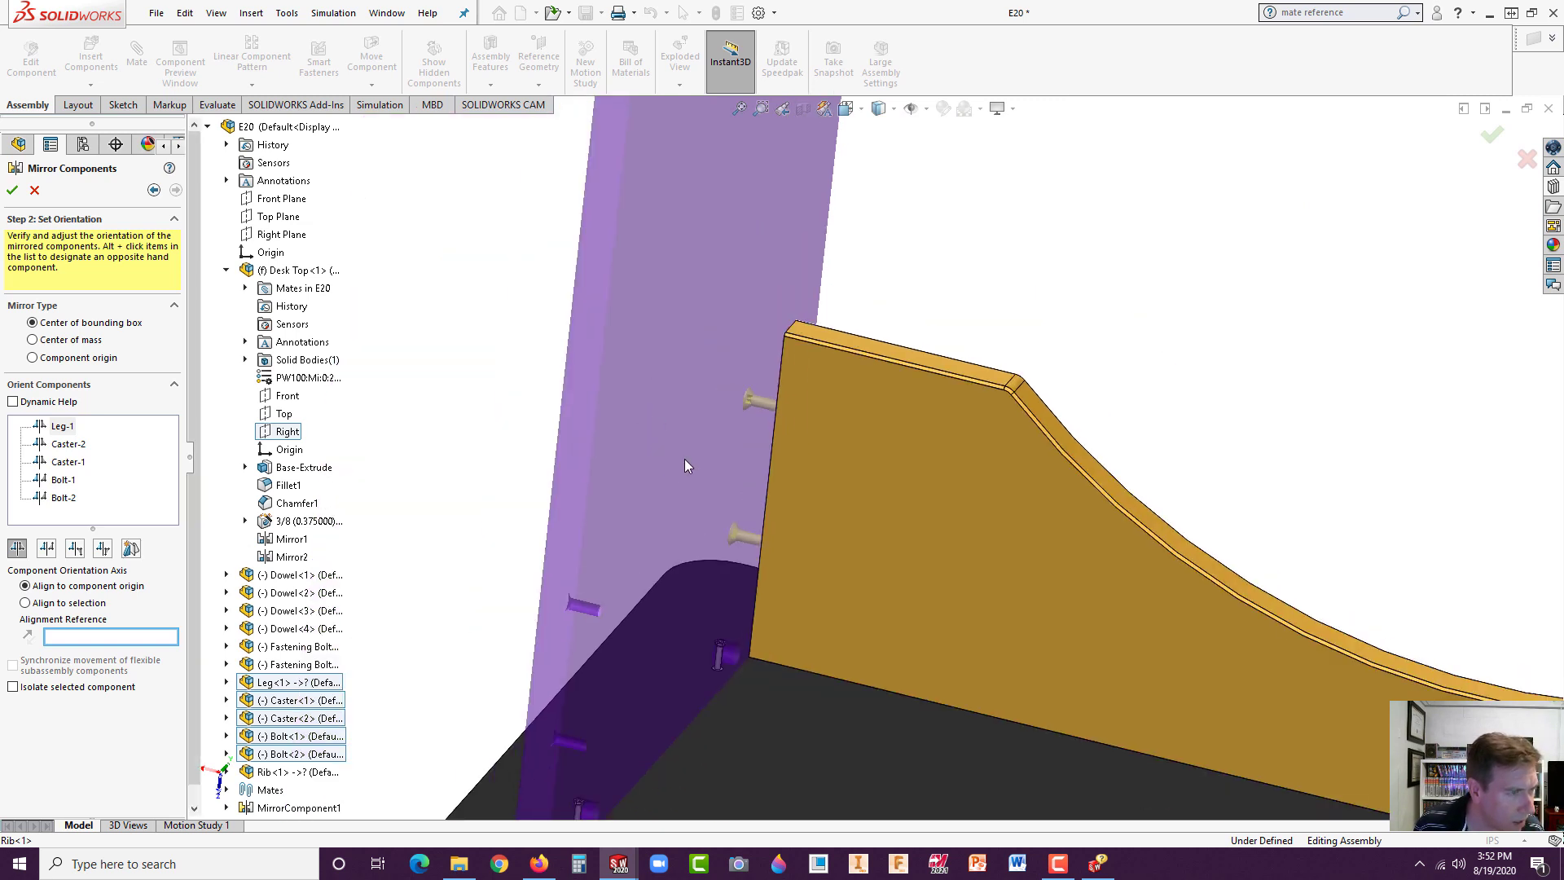
middle_drag(756, 407, 874, 539)
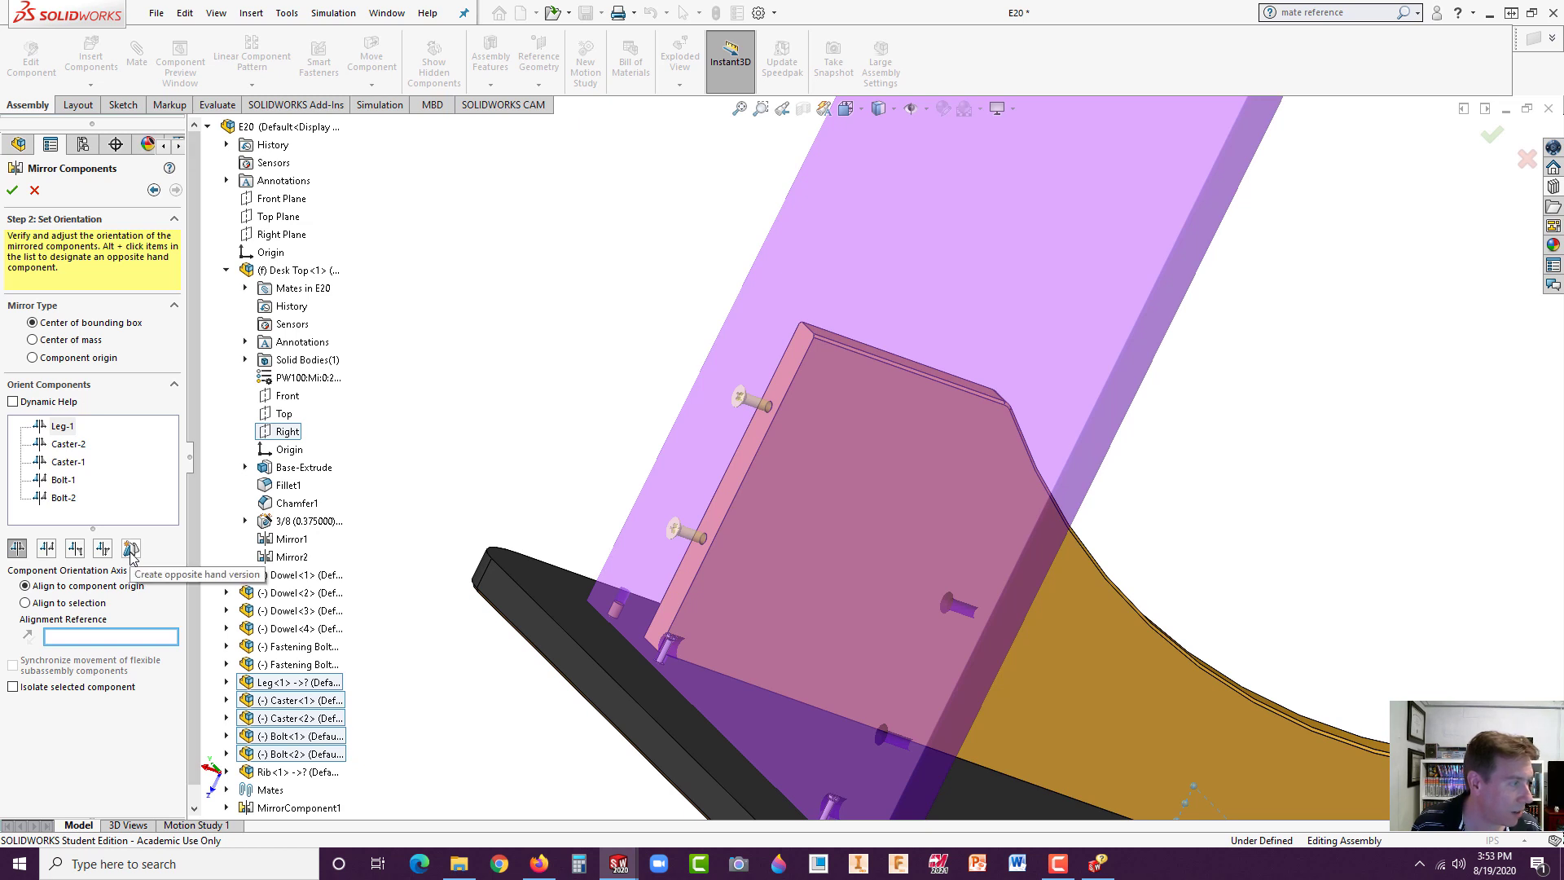
click(65, 426)
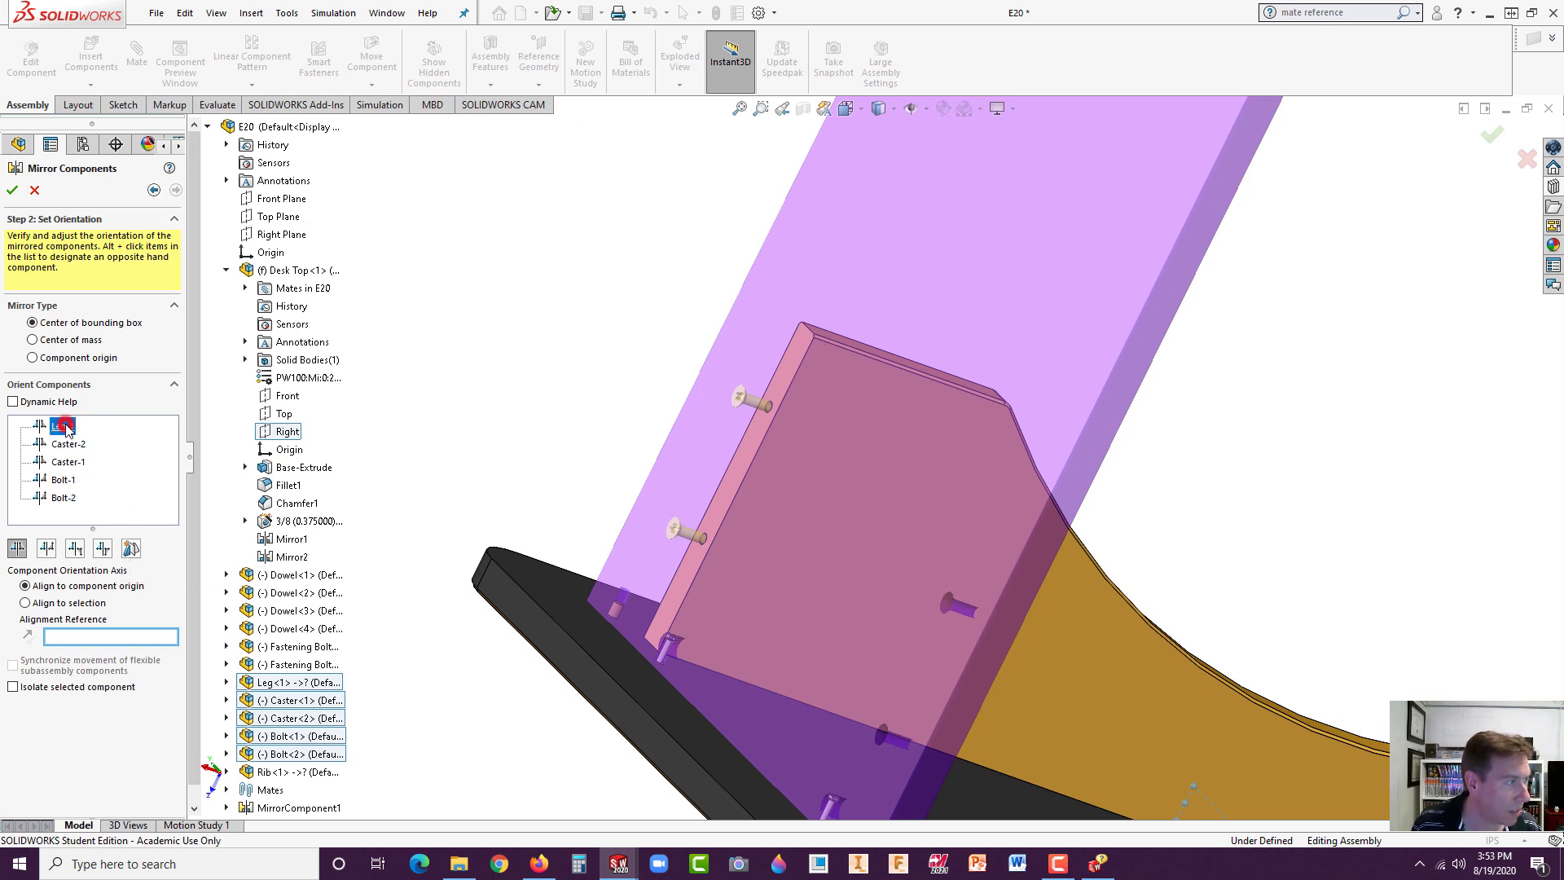
click(132, 549)
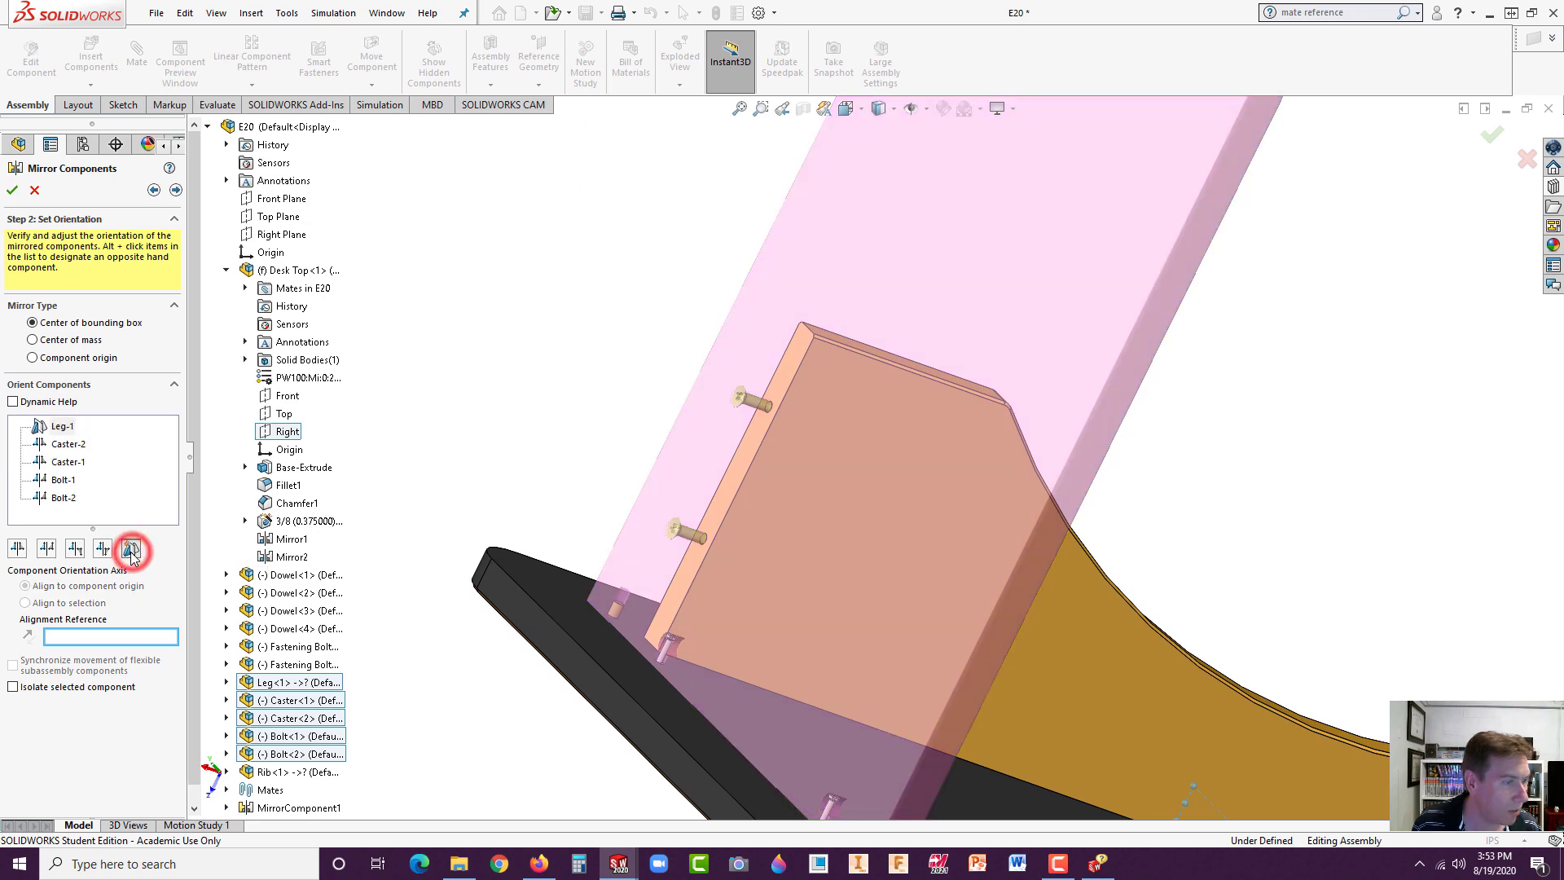
middle_drag(521, 513, 655, 489)
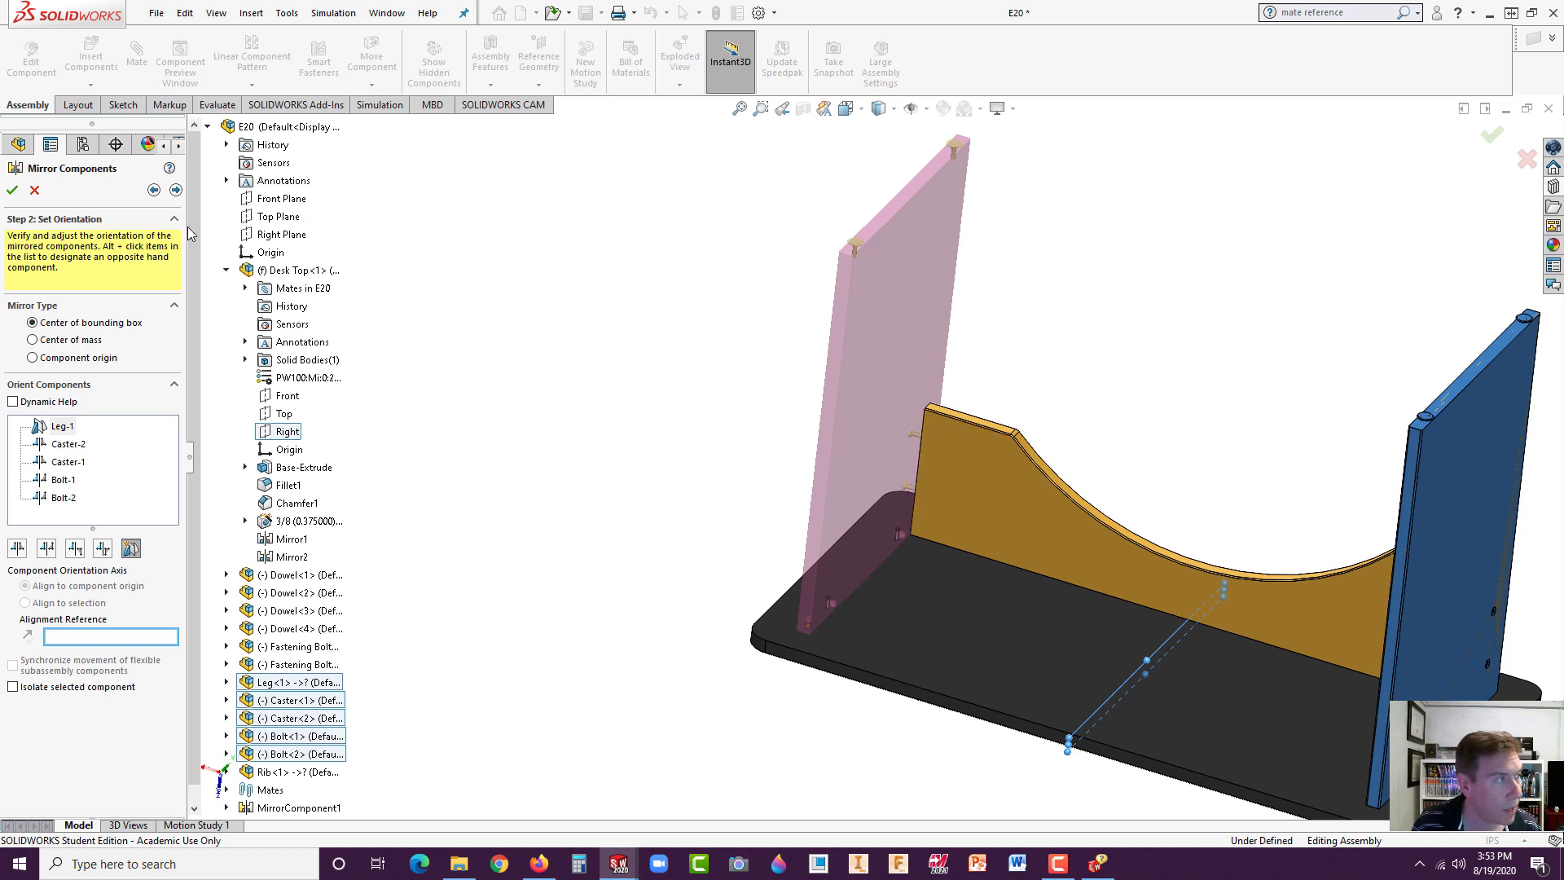
- Finish the mirror with the opposite-hand Leg as a new file prefixed Mirror, using the base part's units
click(176, 190)
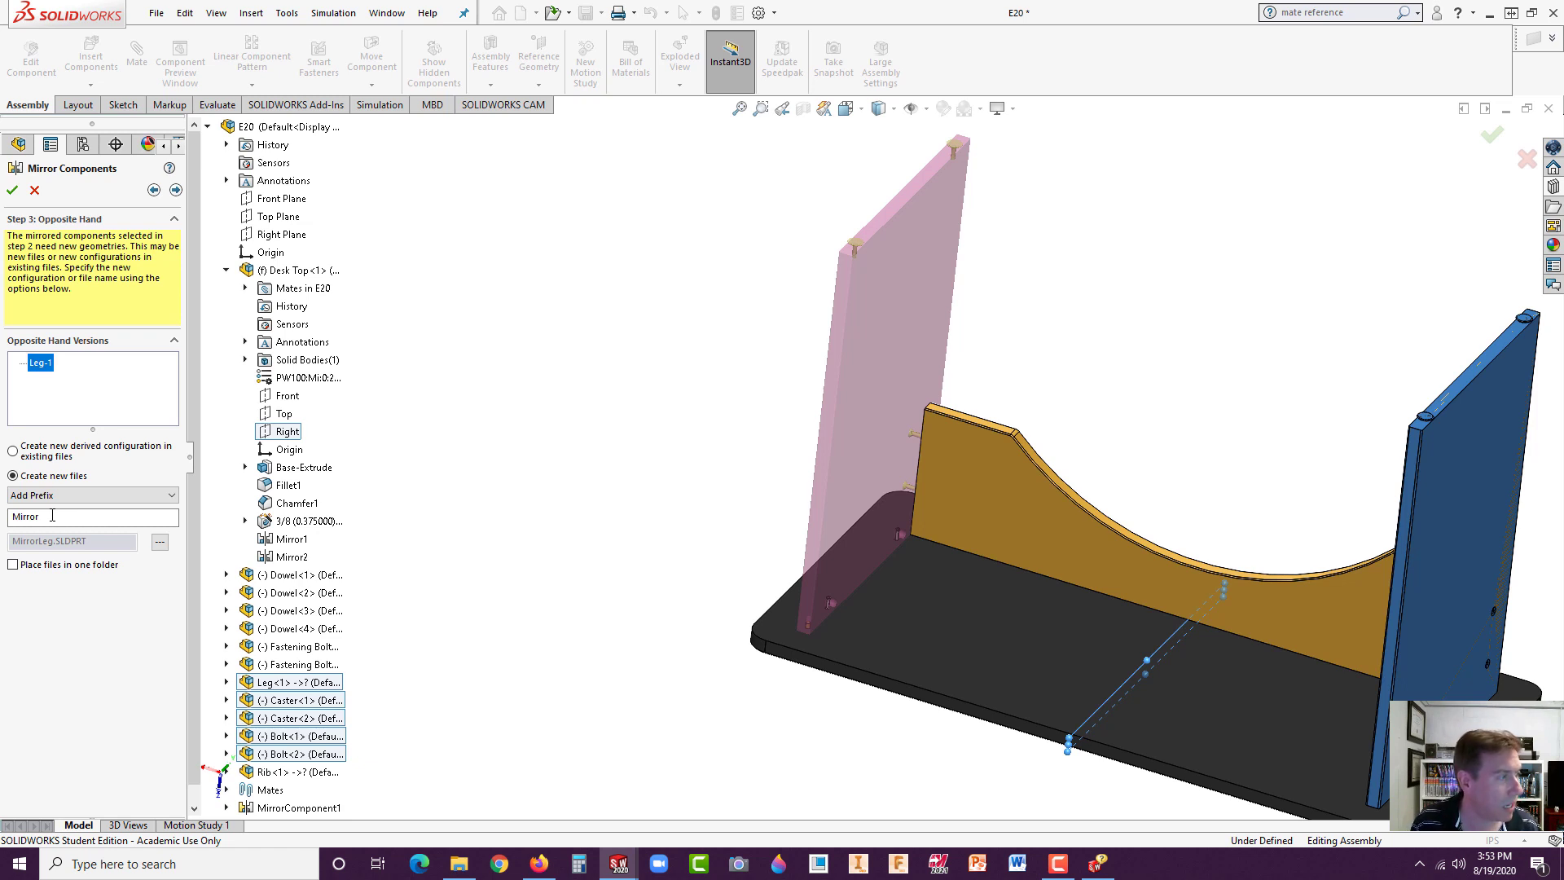
click(175, 190)
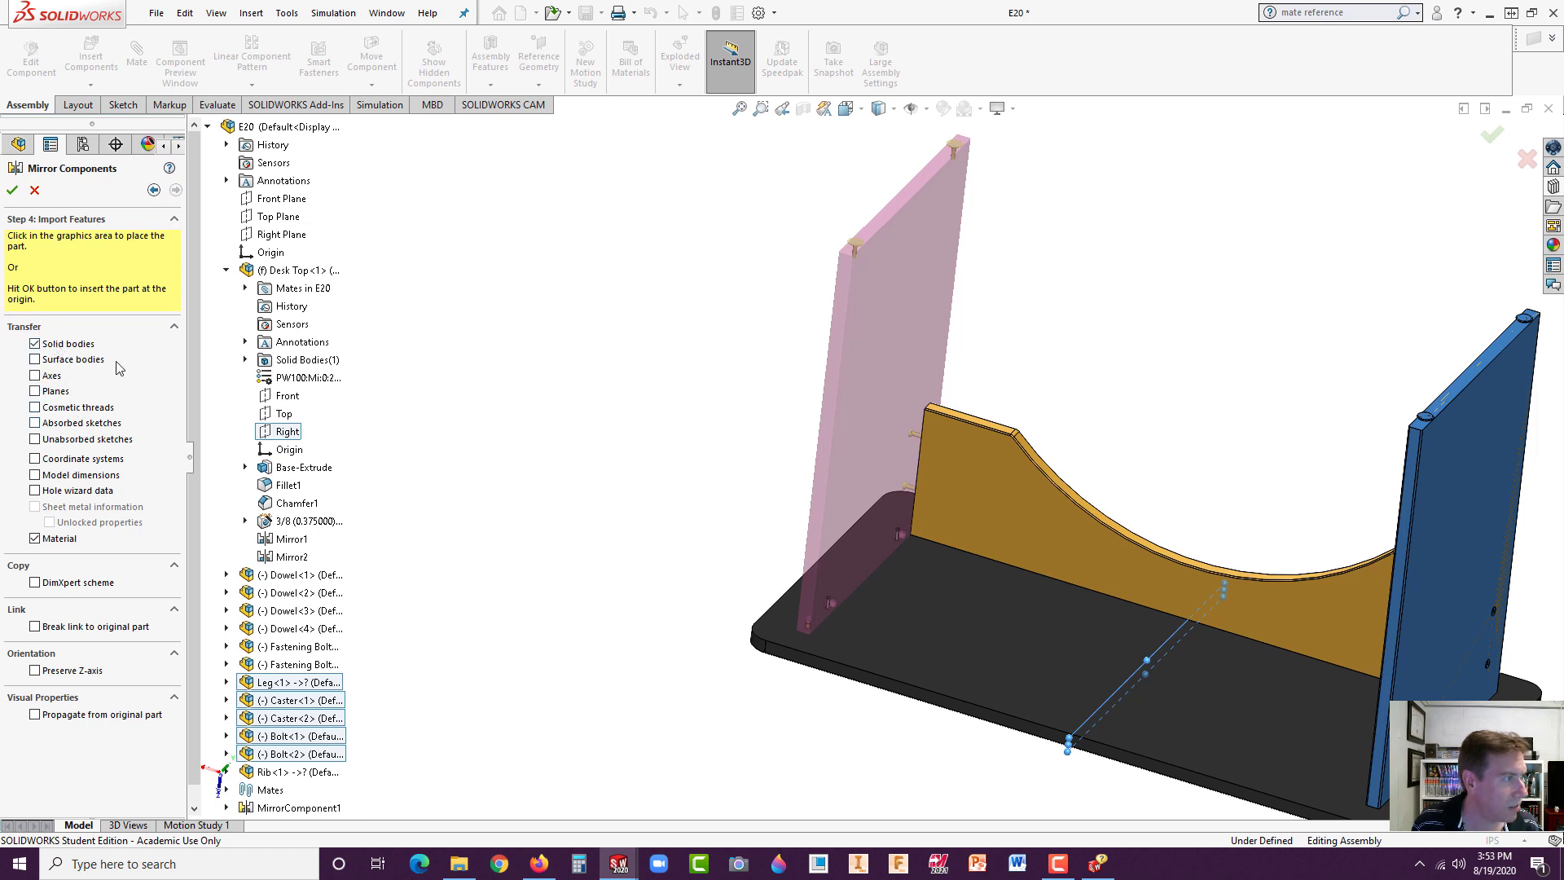
click(13, 191)
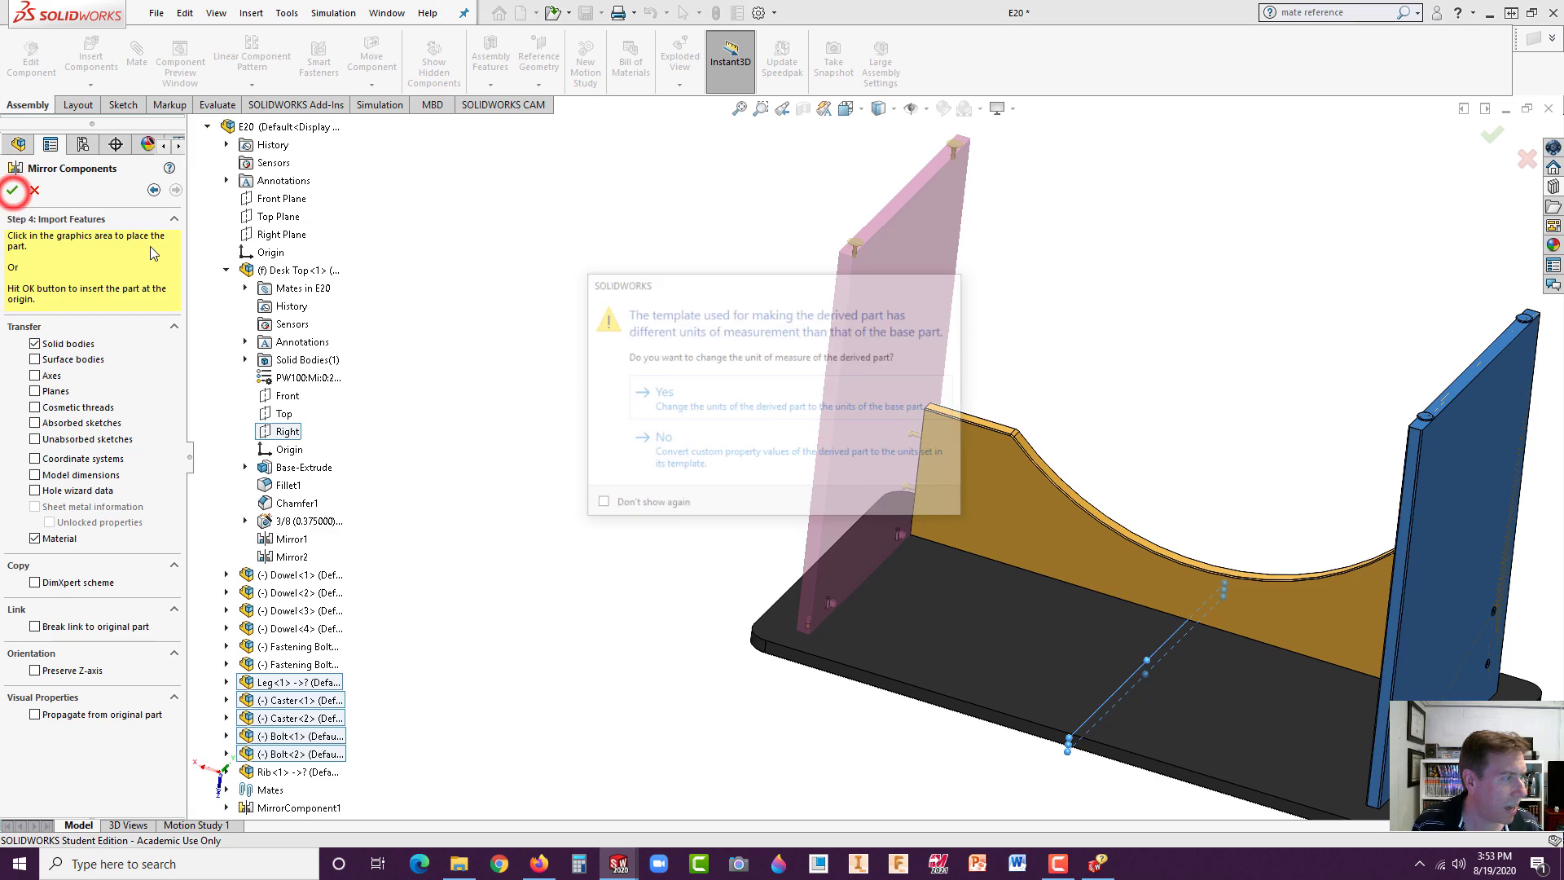
click(669, 408)
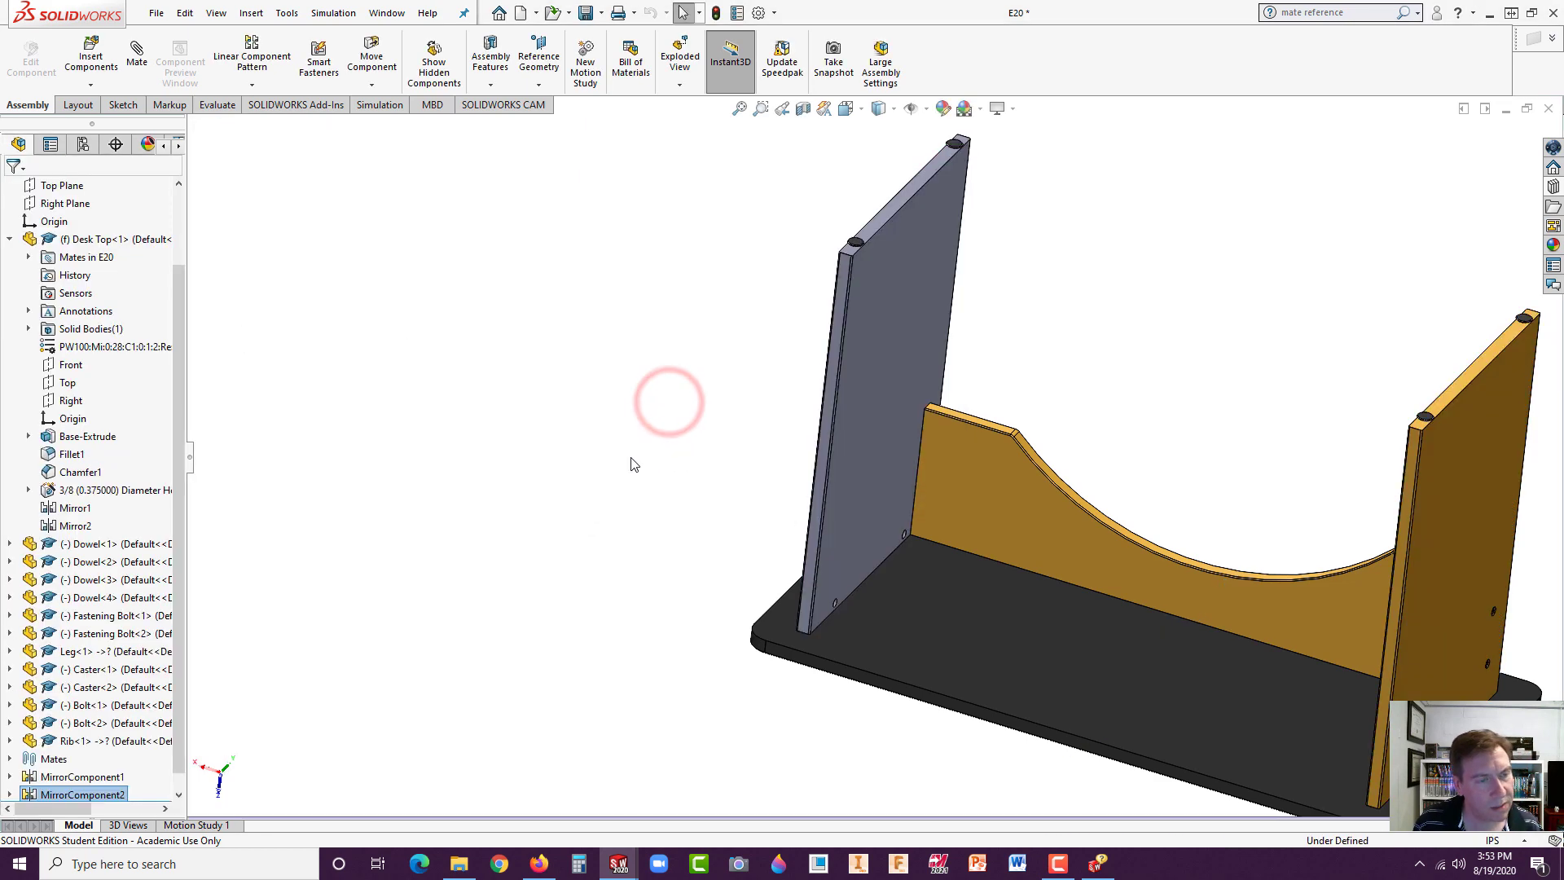
- Examine the mirrored Leg and hardware, and show the assembly in the Isometric view
middle_drag(737, 481, 1010, 758)
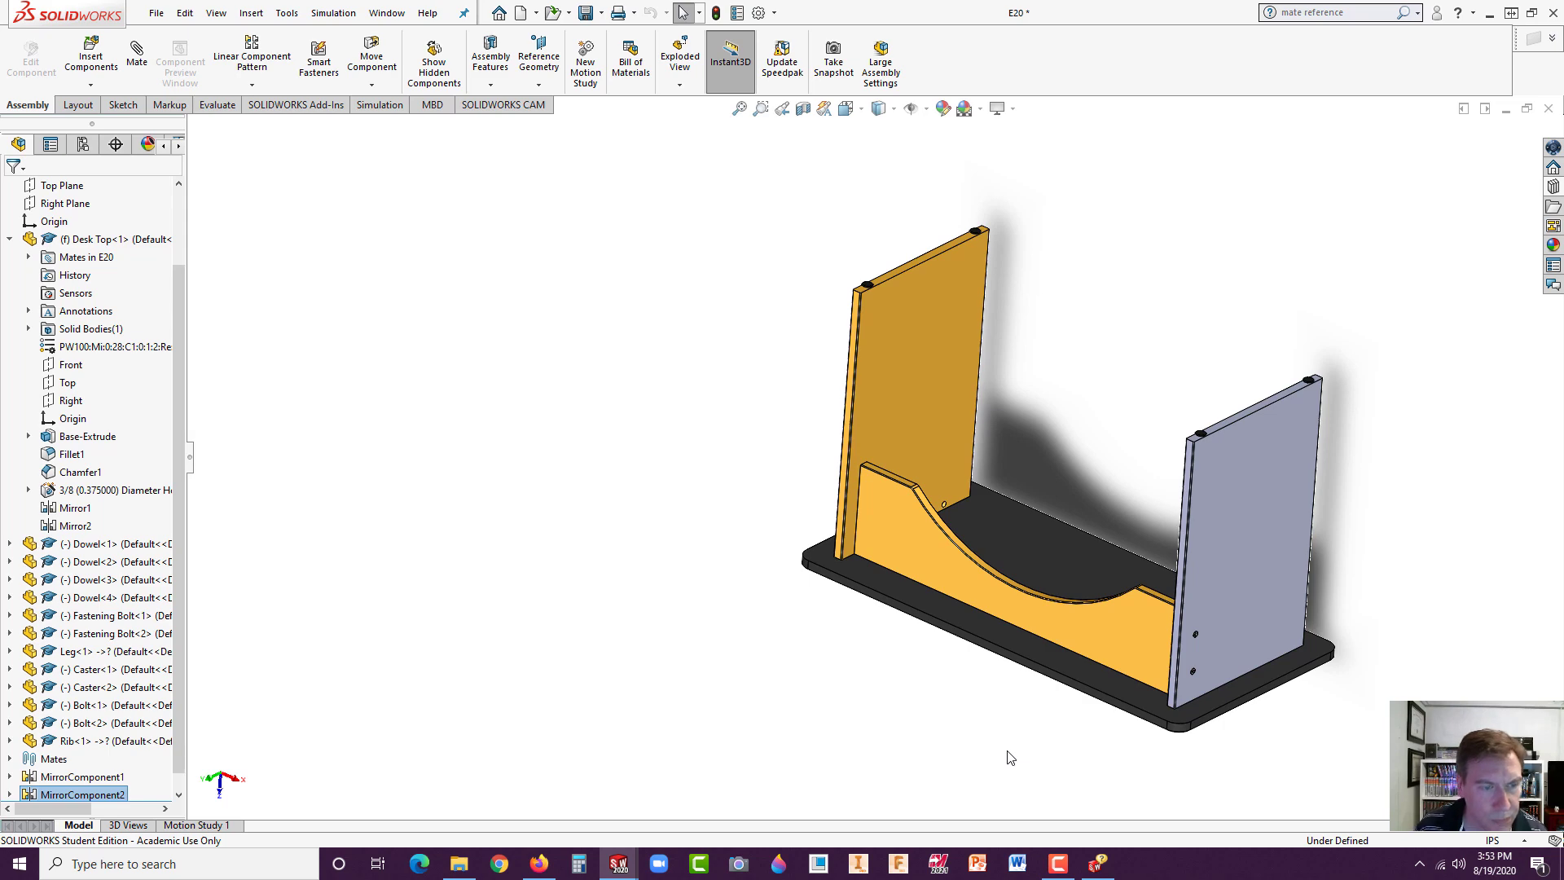
key(space)
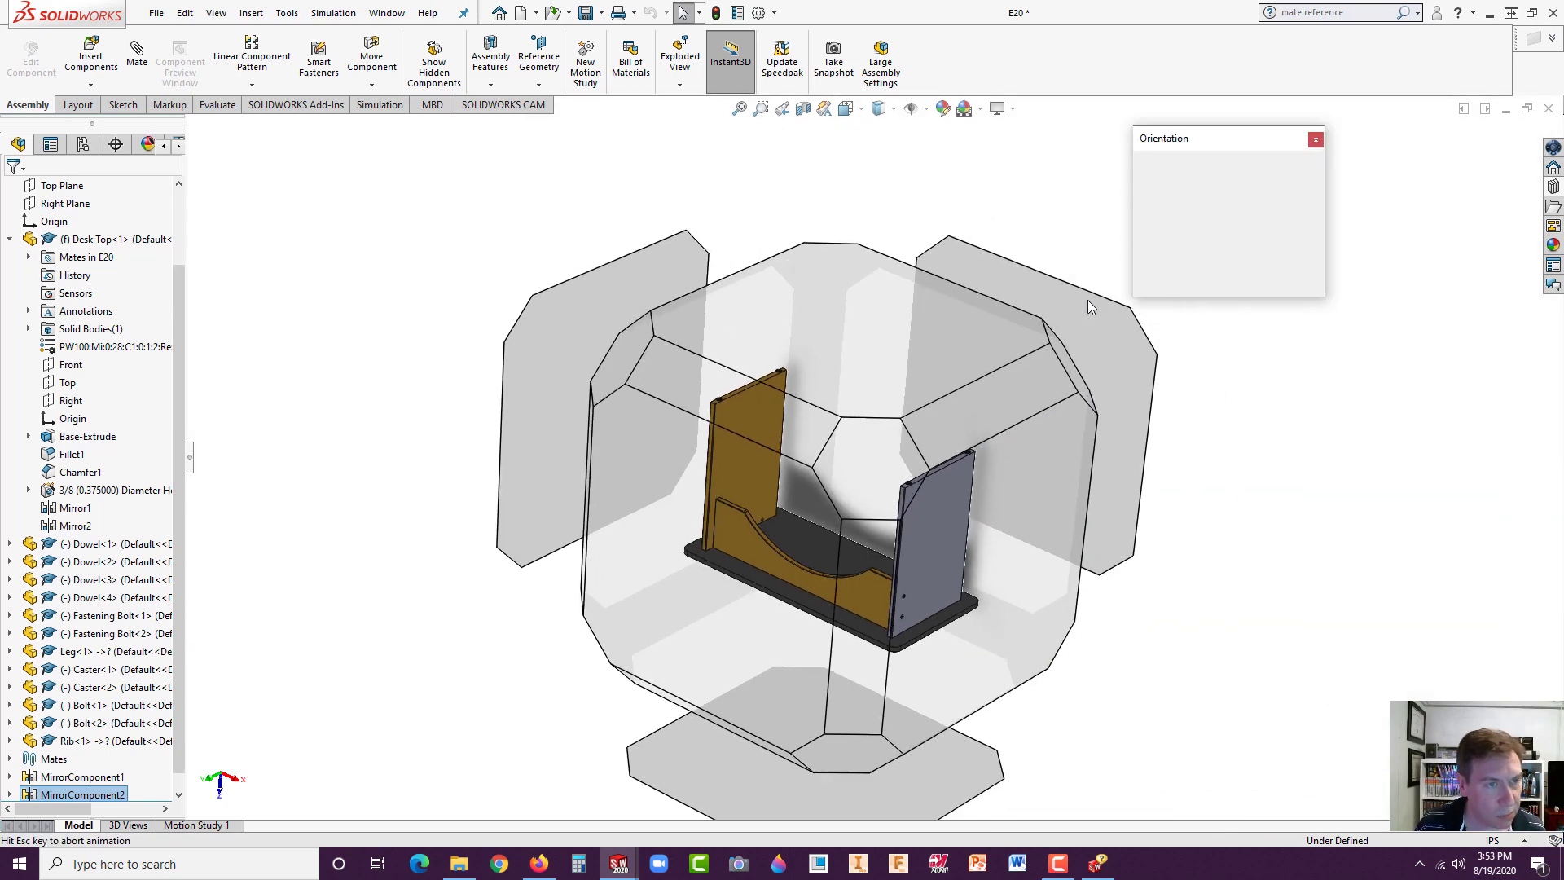
click(1301, 191)
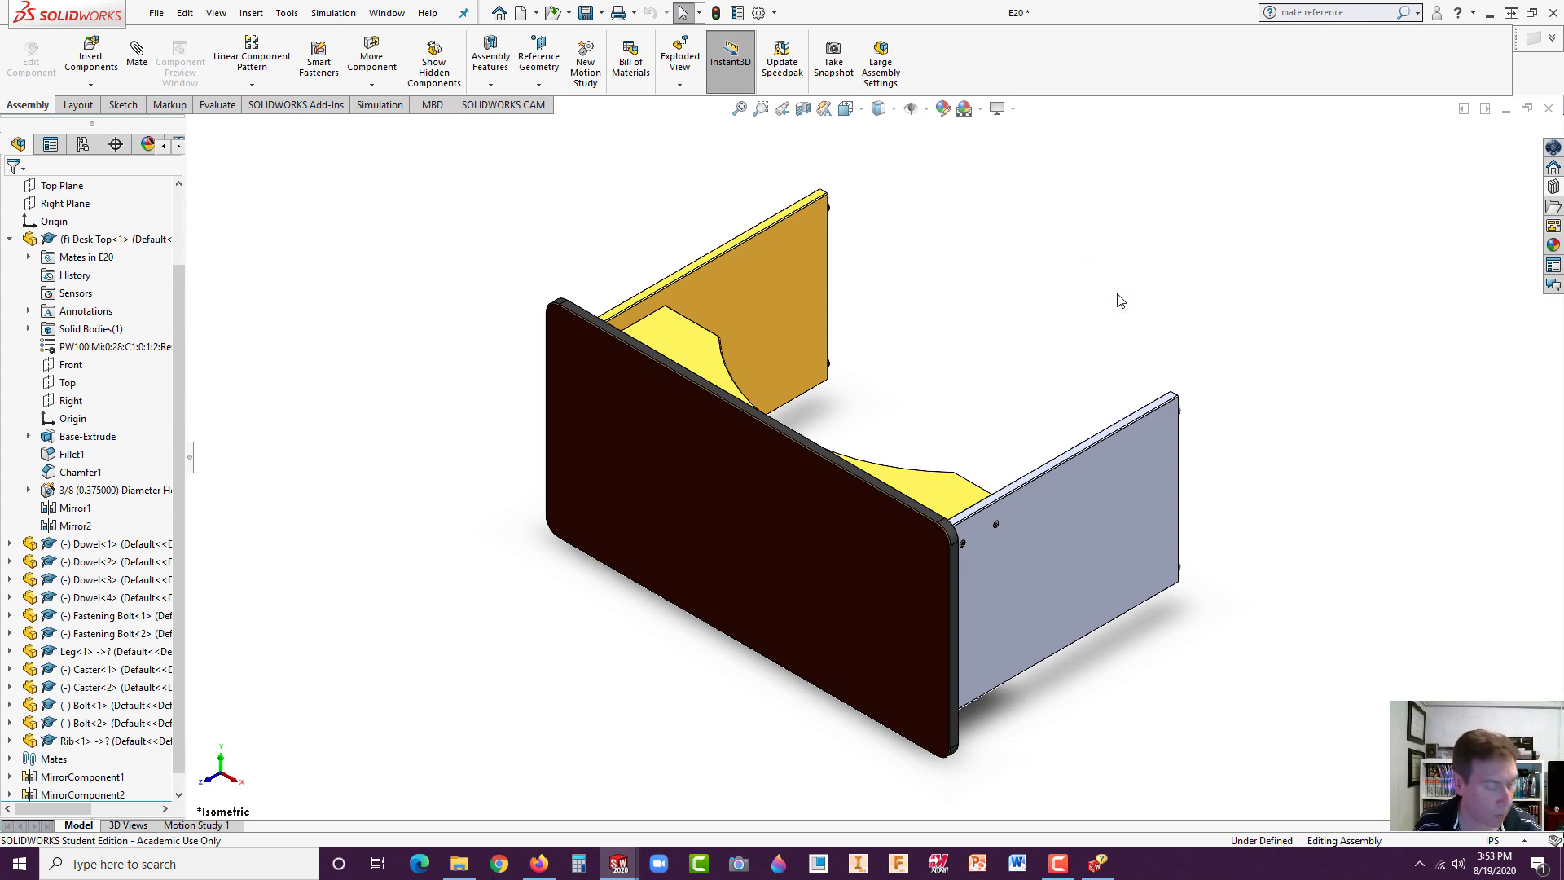
- Turn off the view selector cube and reassign the assembly's Front view as the Top standard view
key(space)
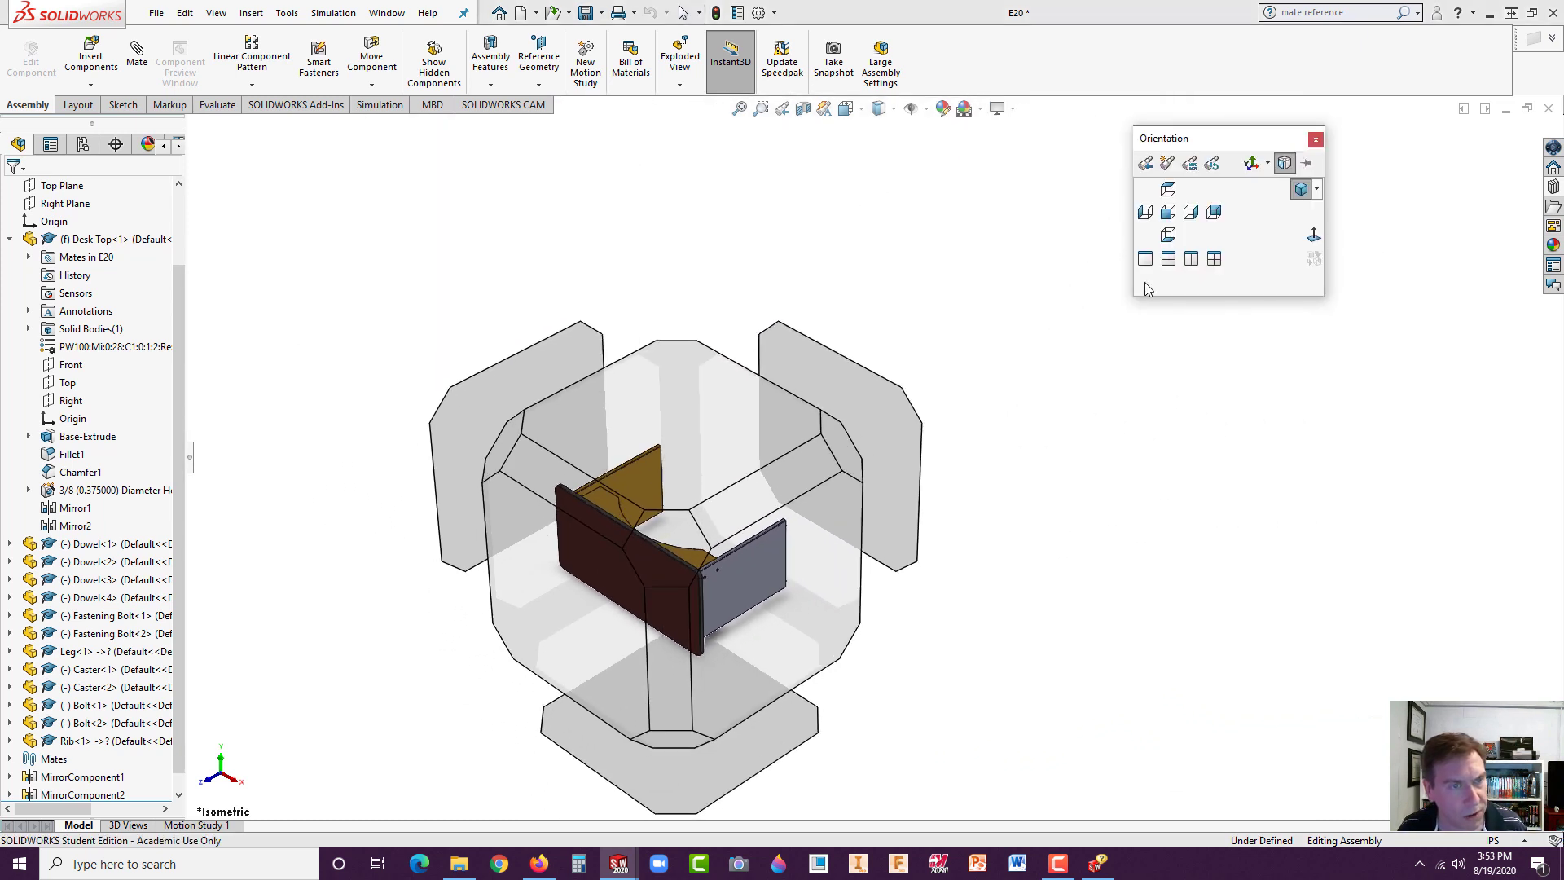
click(1167, 215)
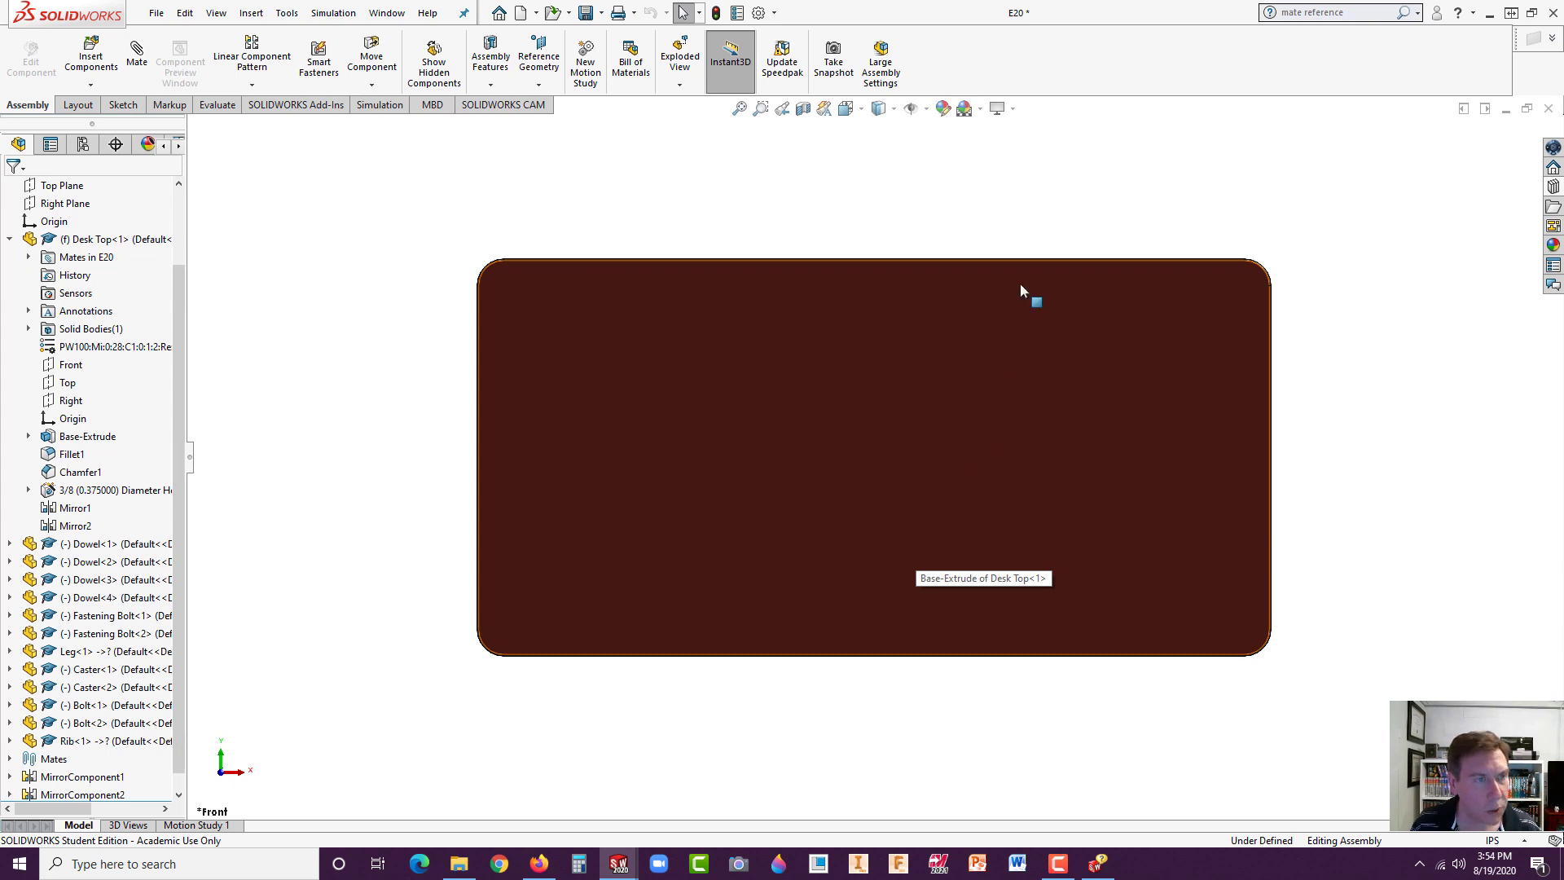
key(space)
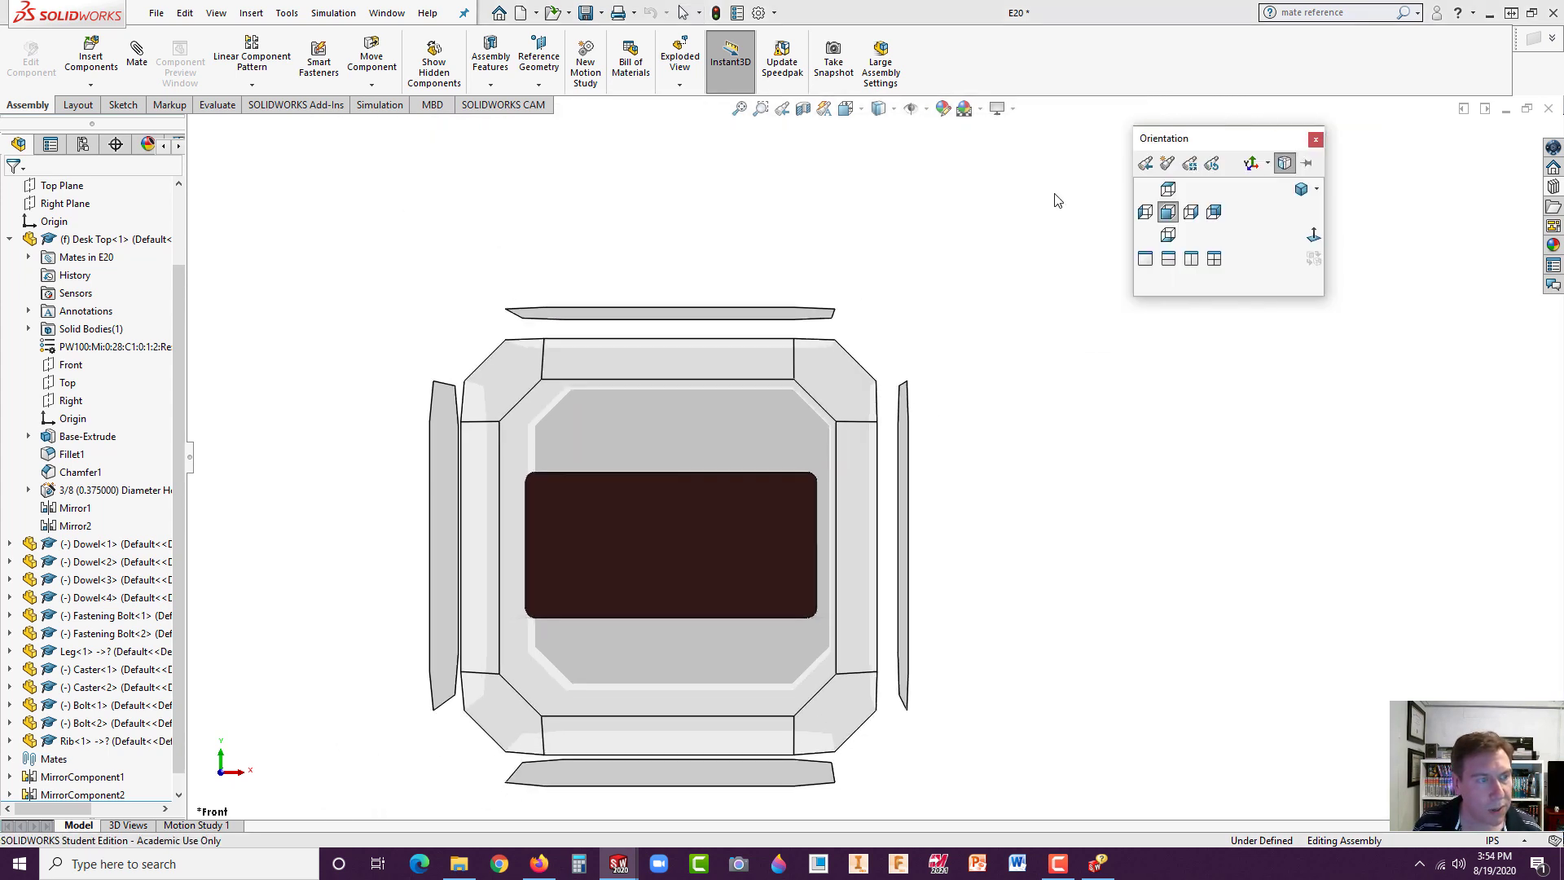
click(1286, 163)
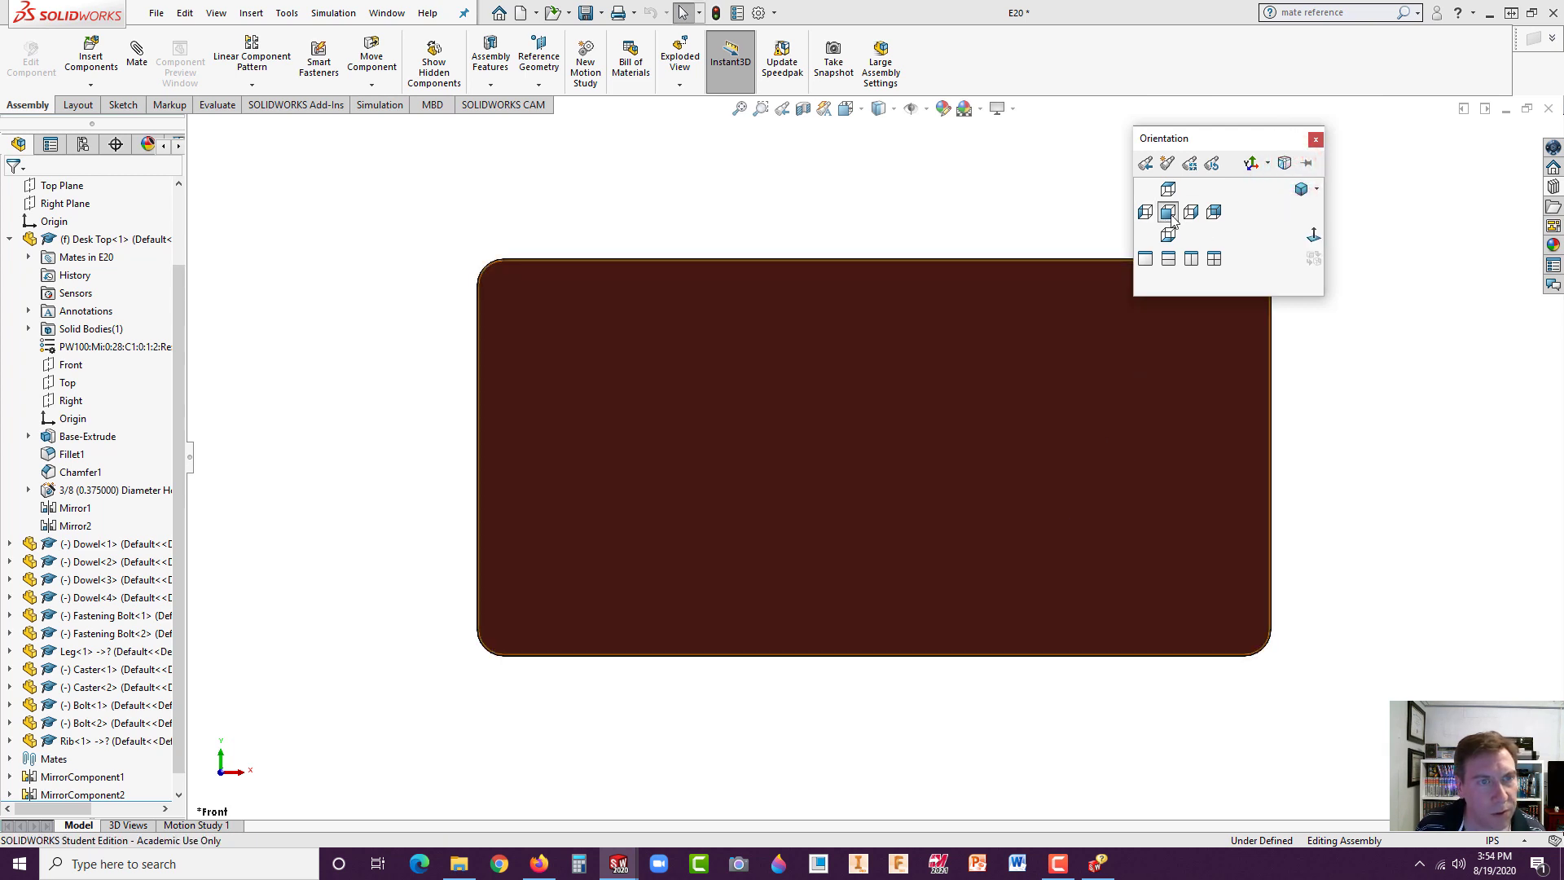
click(1189, 167)
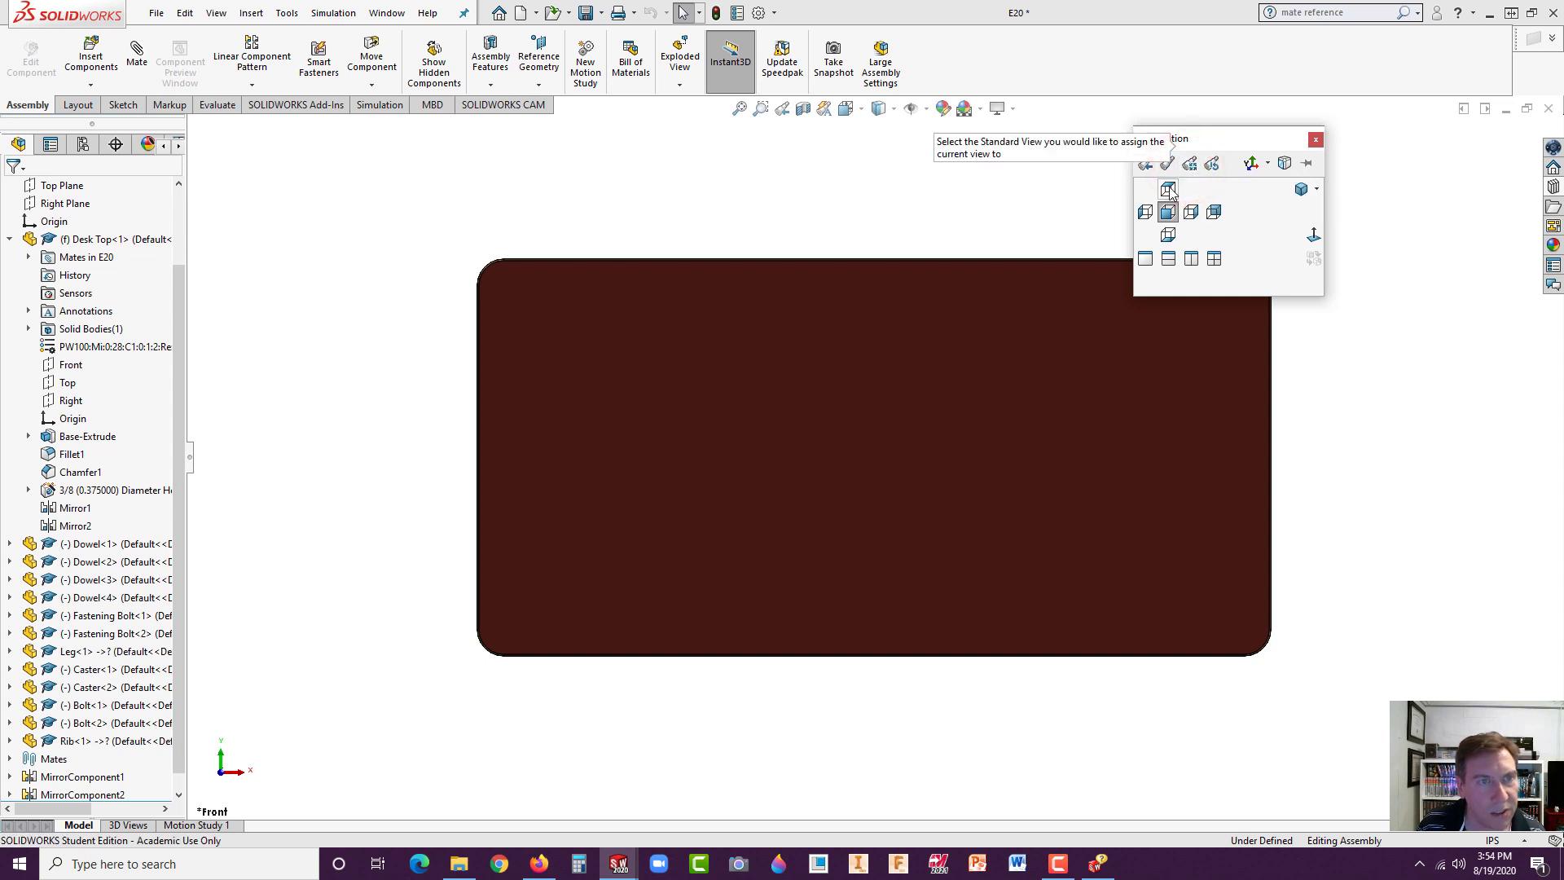
click(1168, 193)
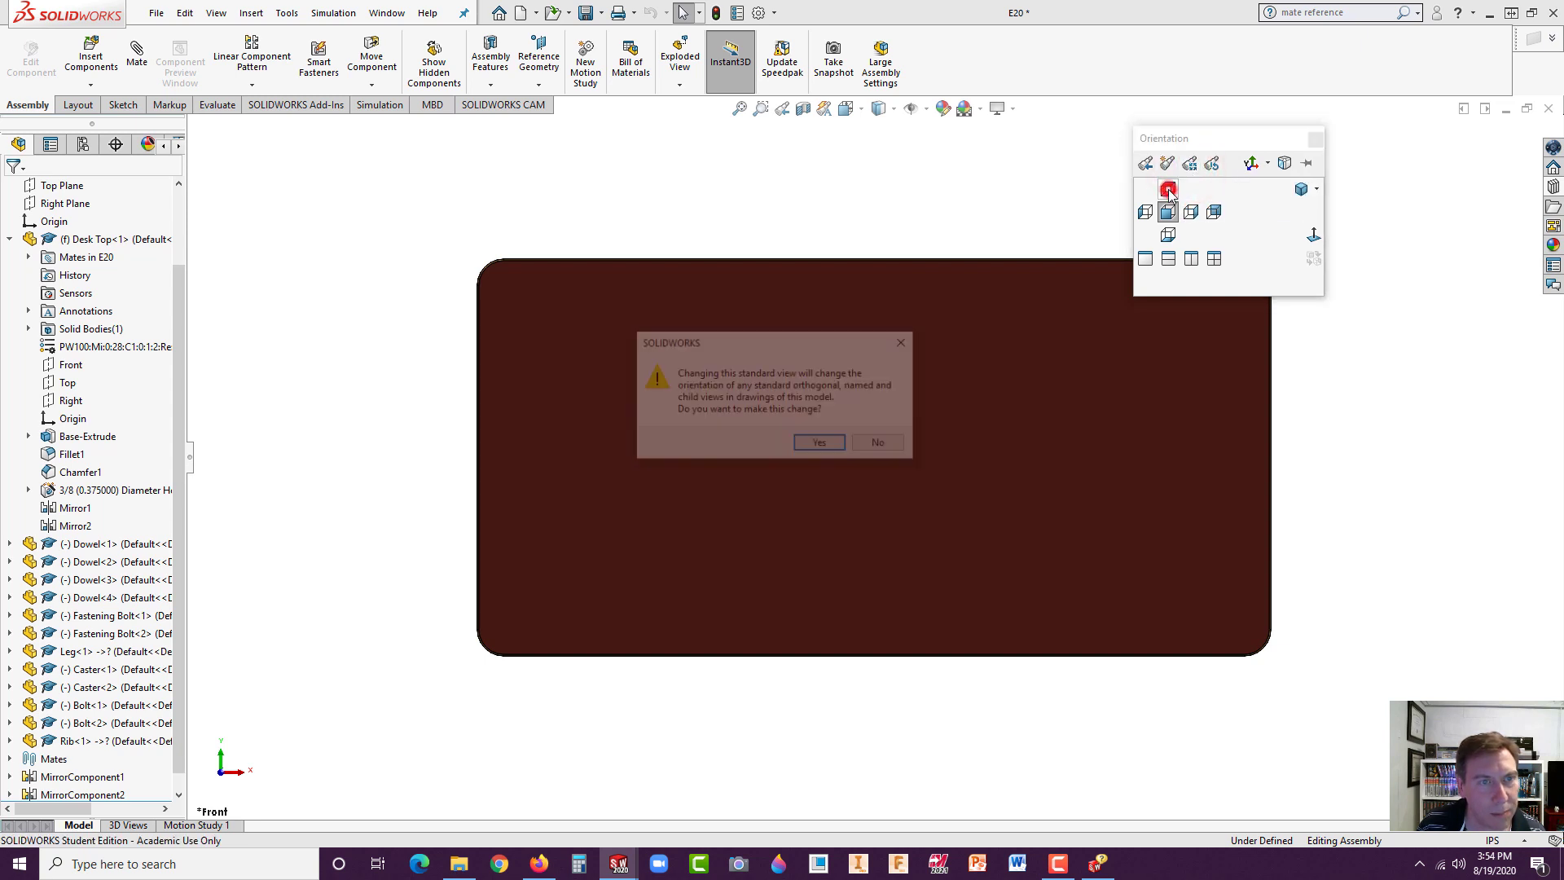
click(813, 446)
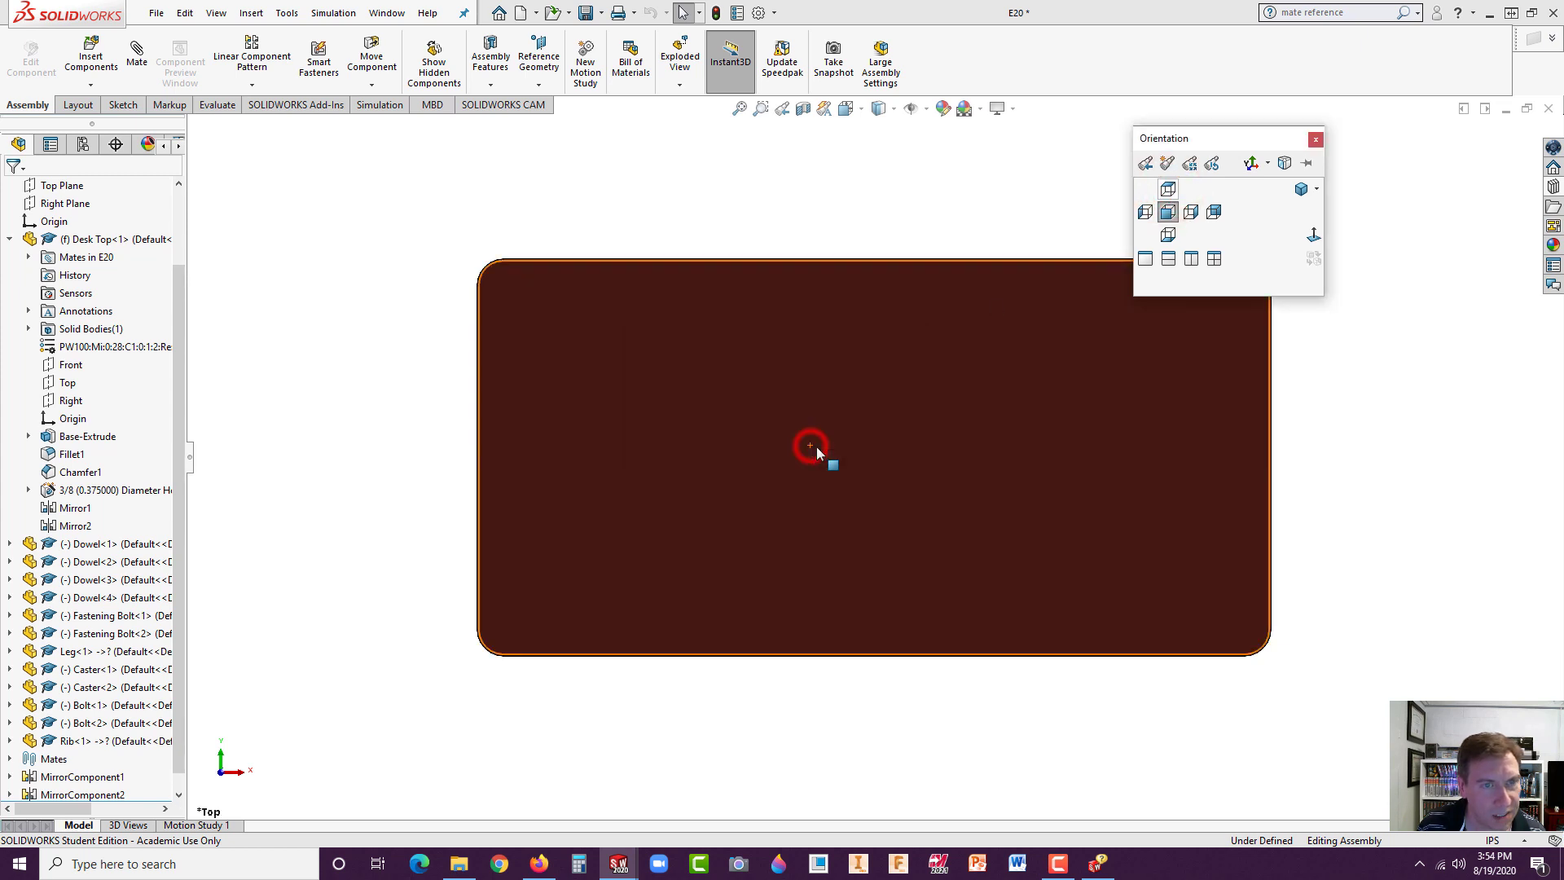
- Check the reoriented desk in the Isometric, Front and Back views, ending in Isometric
click(1302, 190)
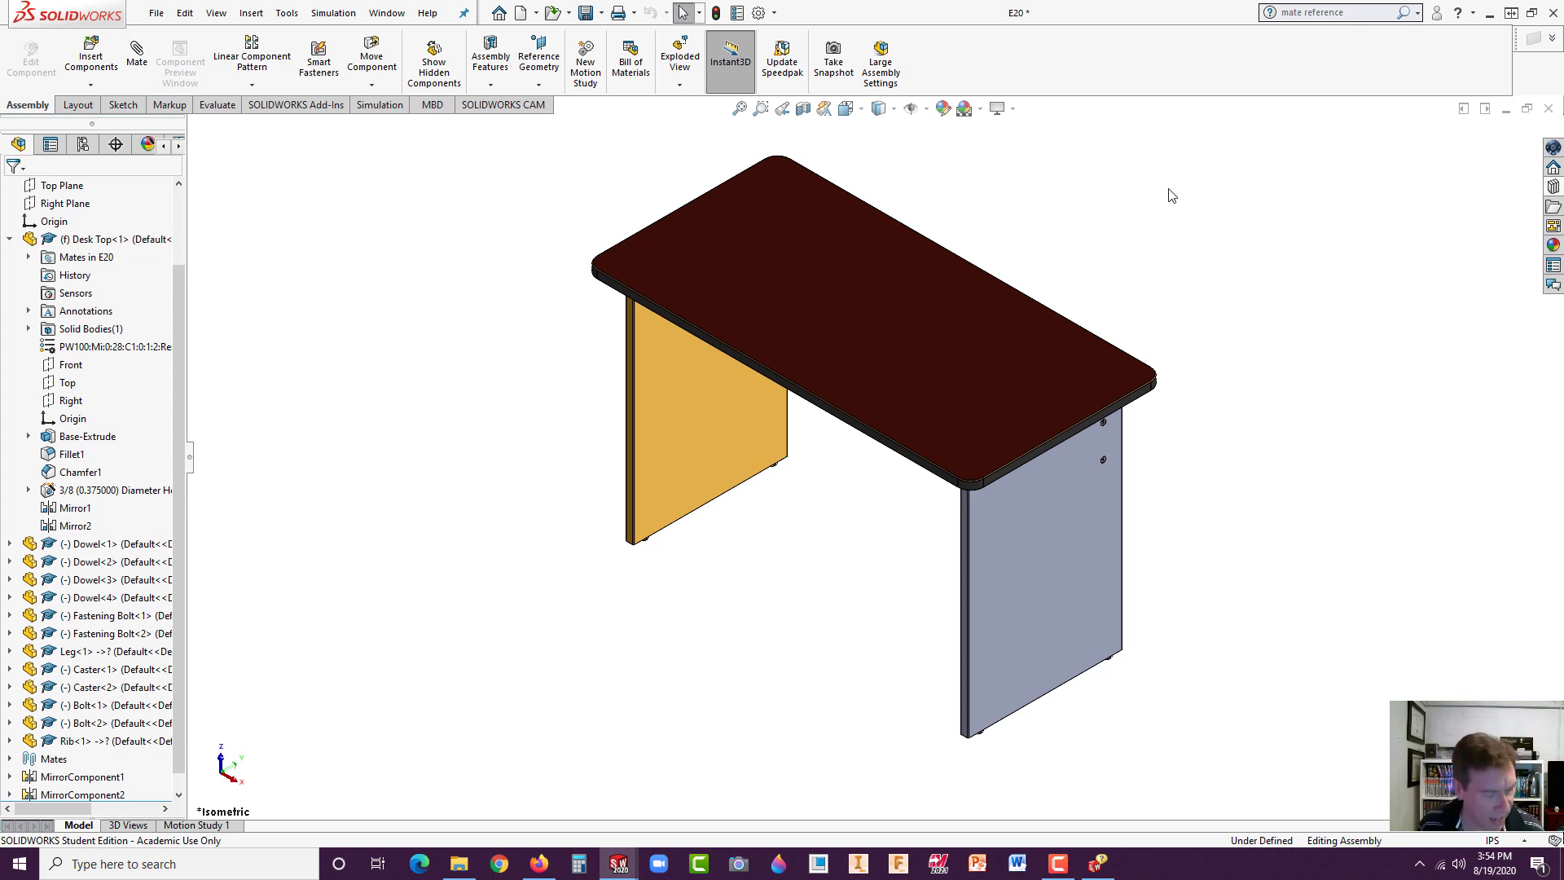
key(space)
click(1031, 214)
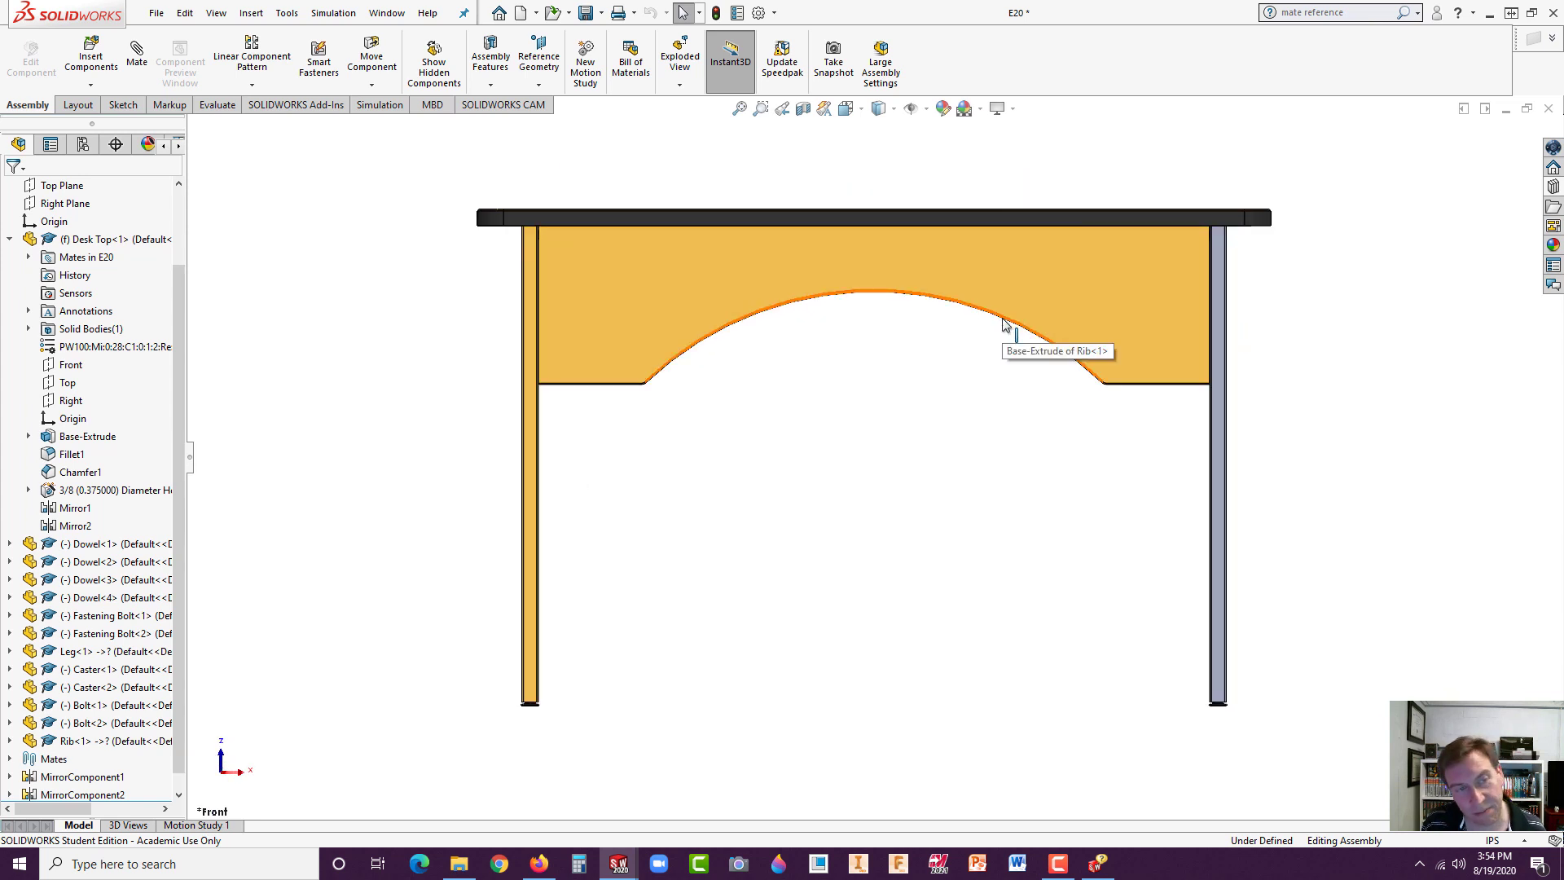
key(space)
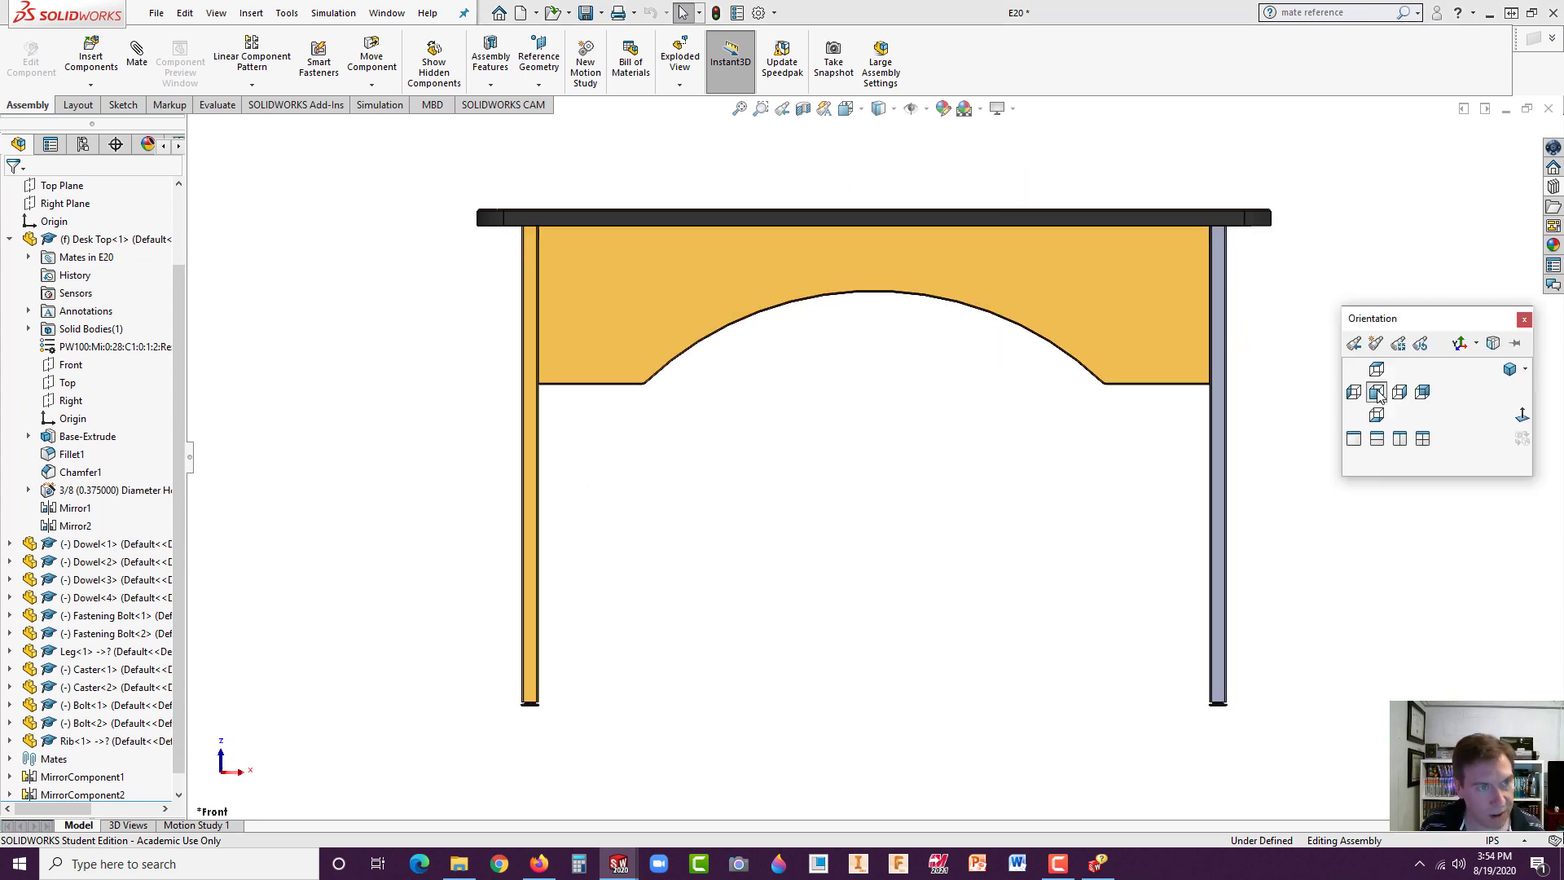
click(1422, 393)
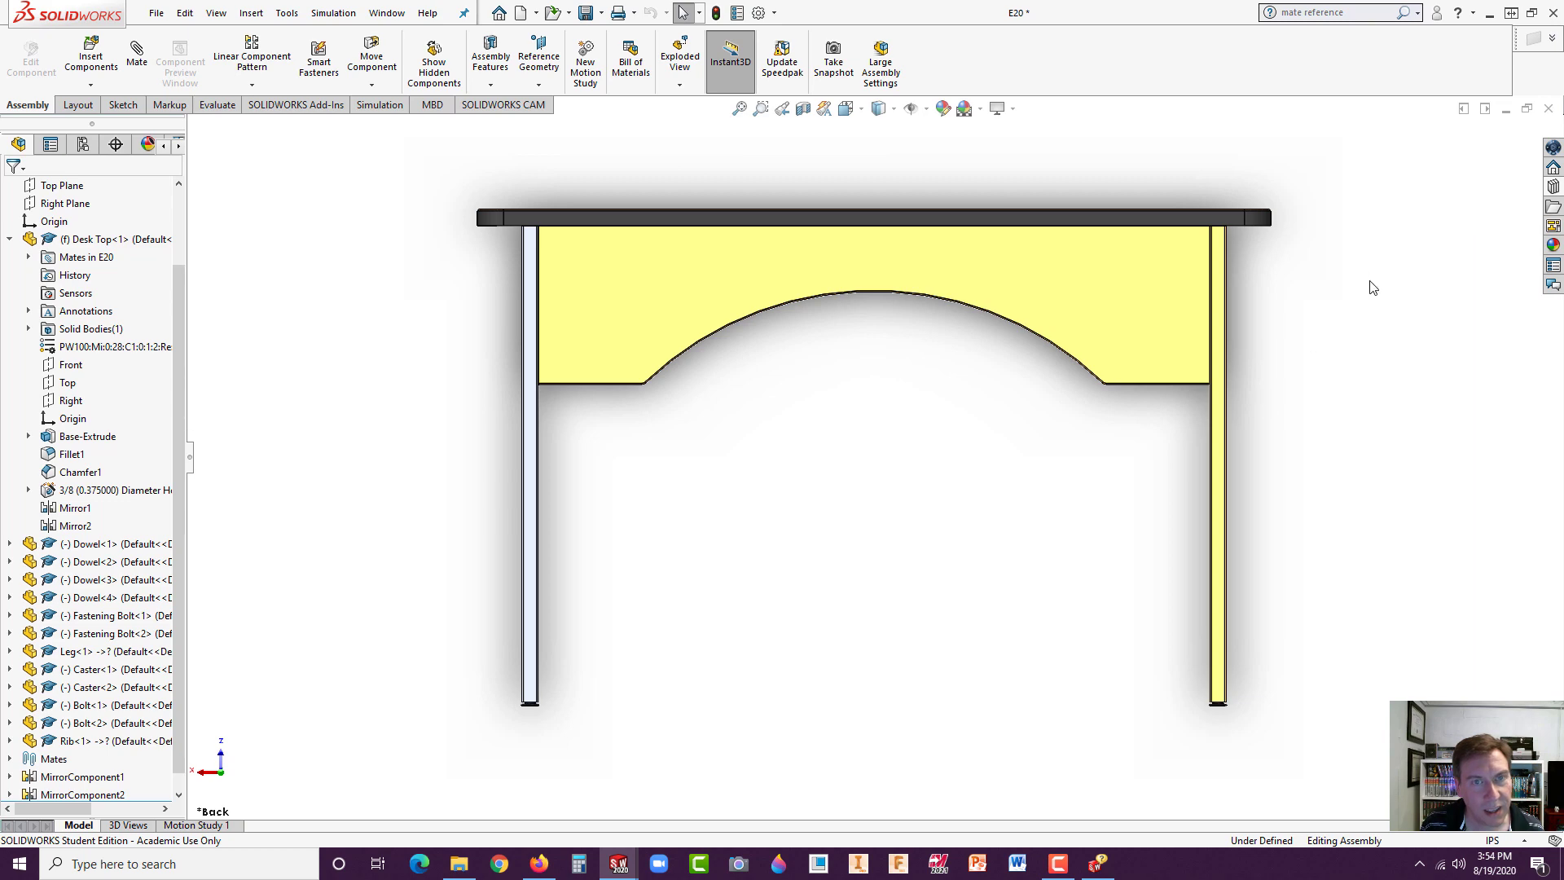
key(space)
click(1454, 259)
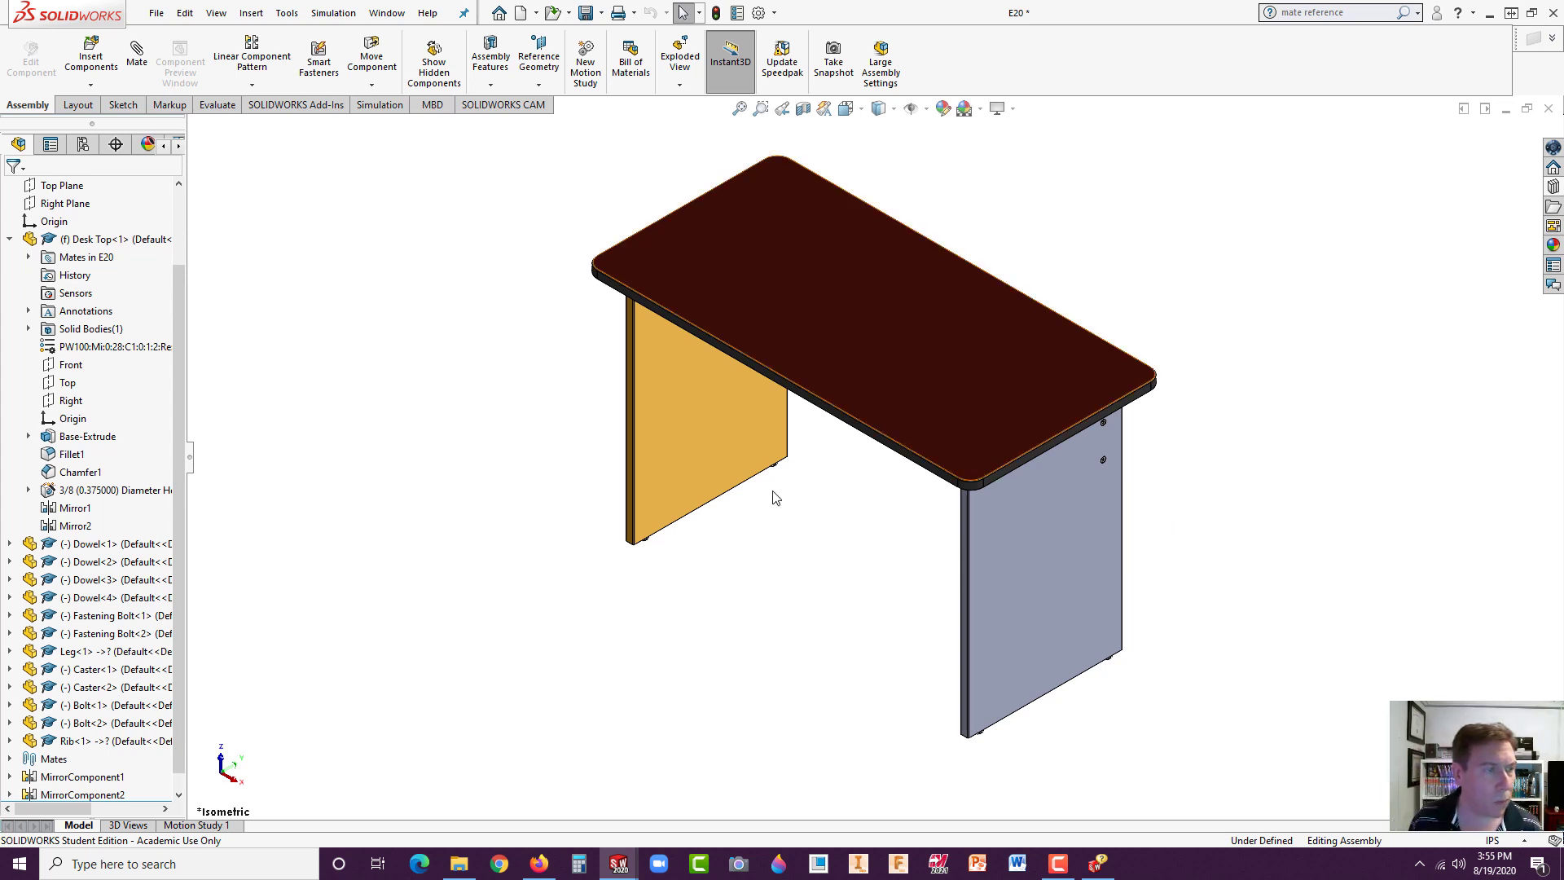
- Save the E20 assembly together with all its modified part files
scroll(736, 565, up, 2)
scroll(914, 383, down, 4)
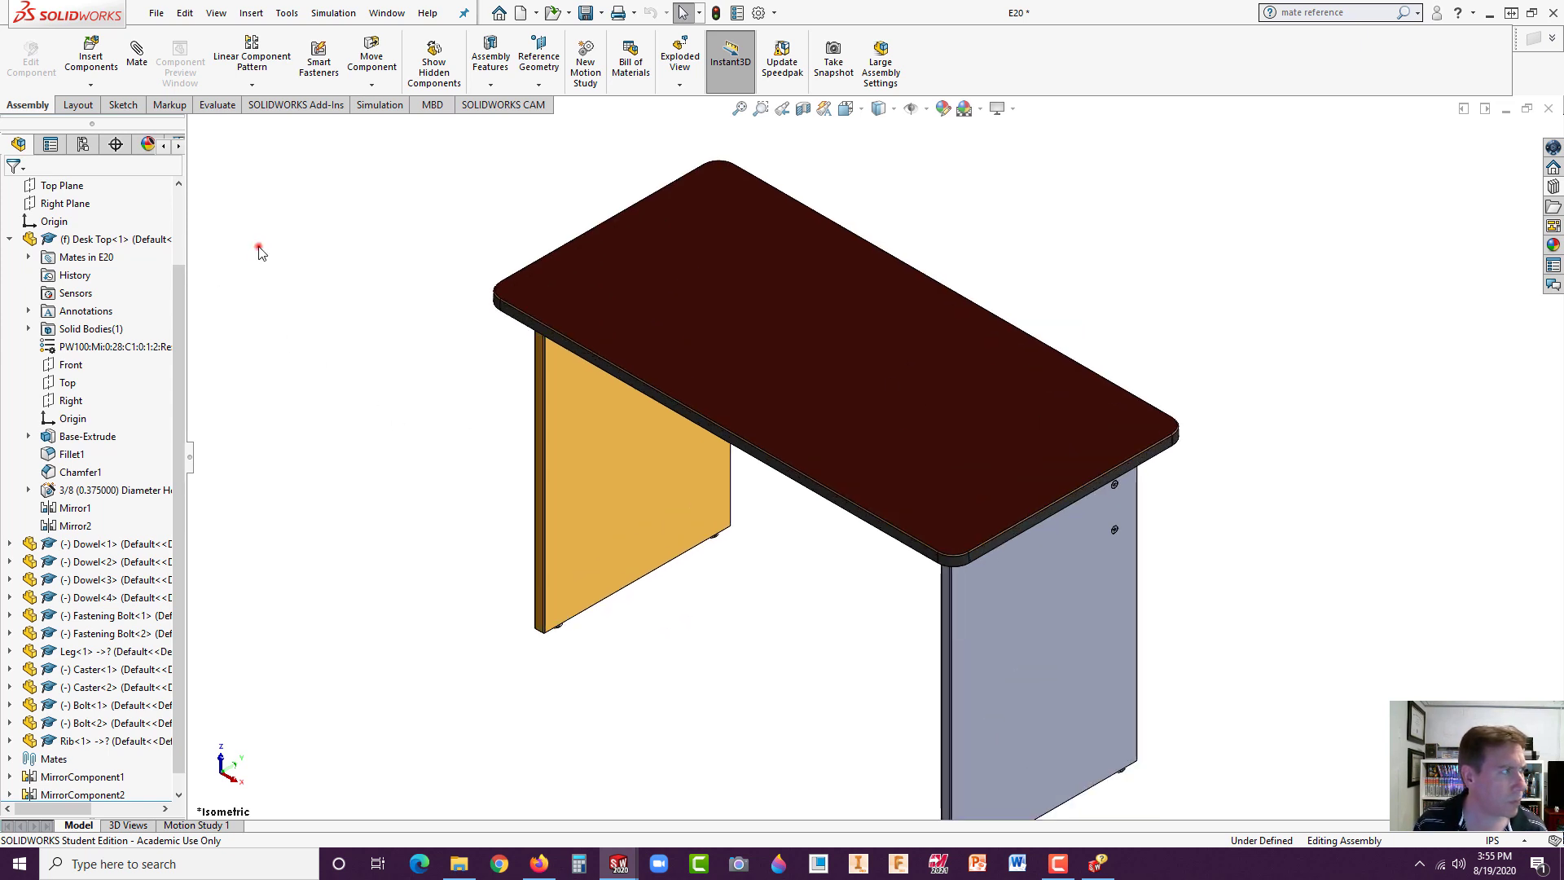
click(586, 12)
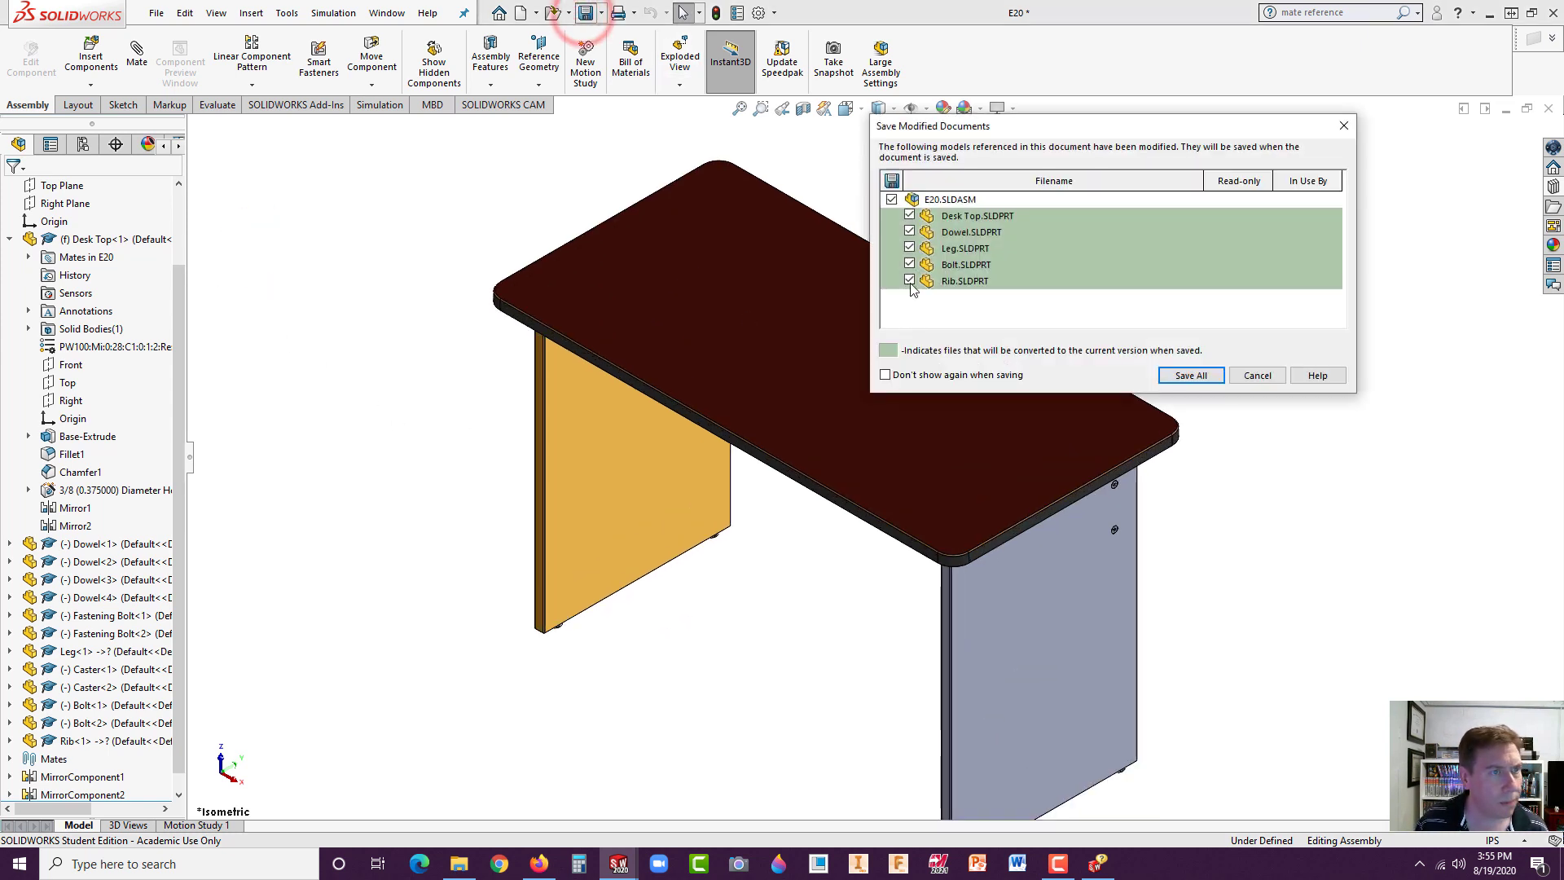
click(1165, 376)
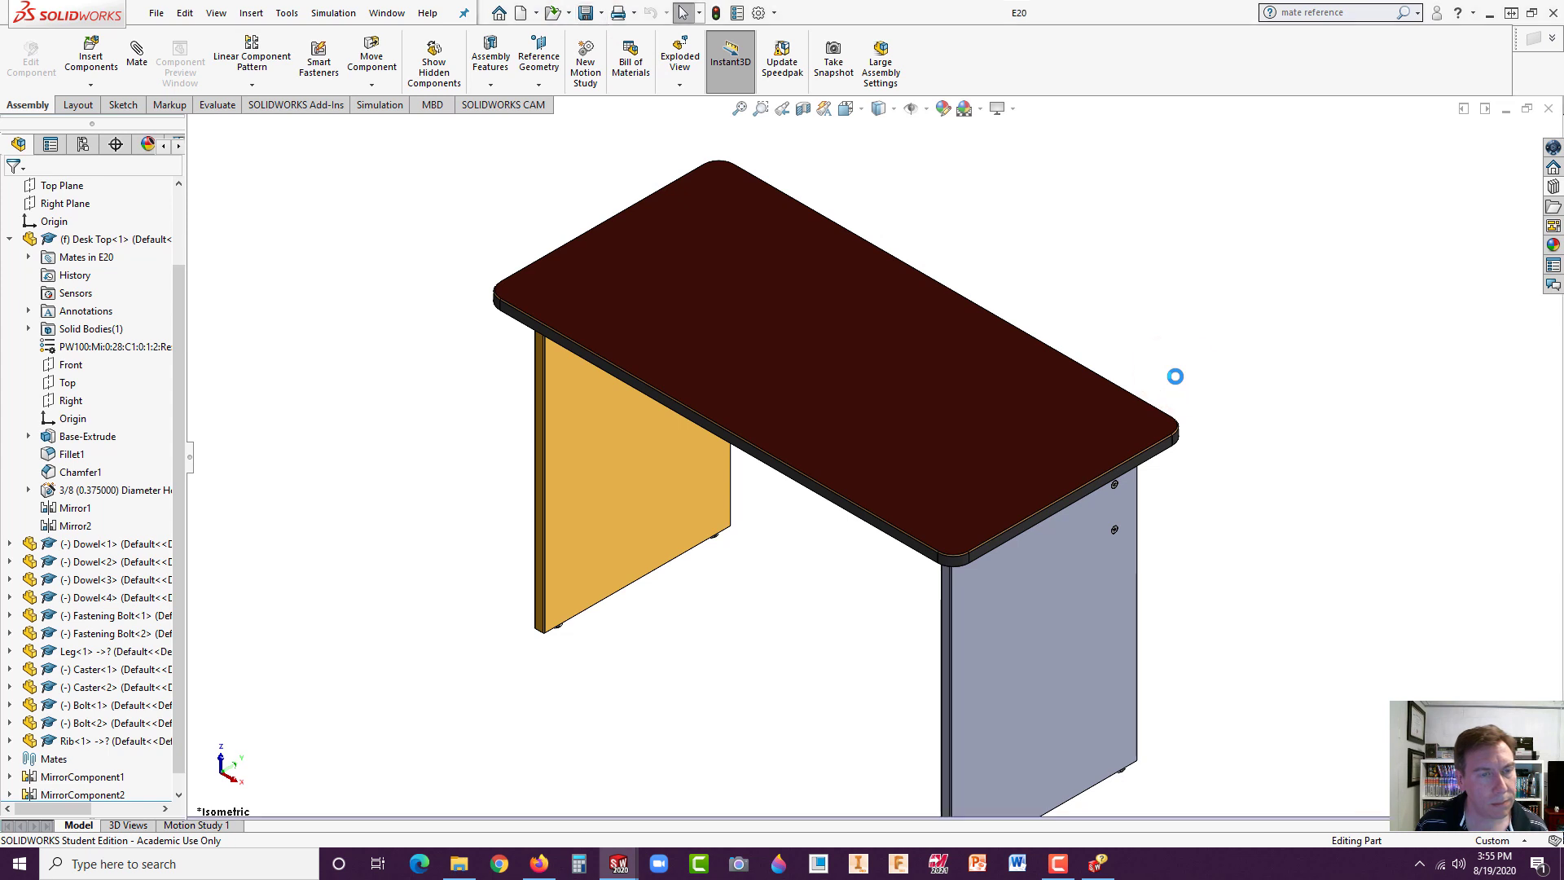
scroll(914, 396, up, 2)
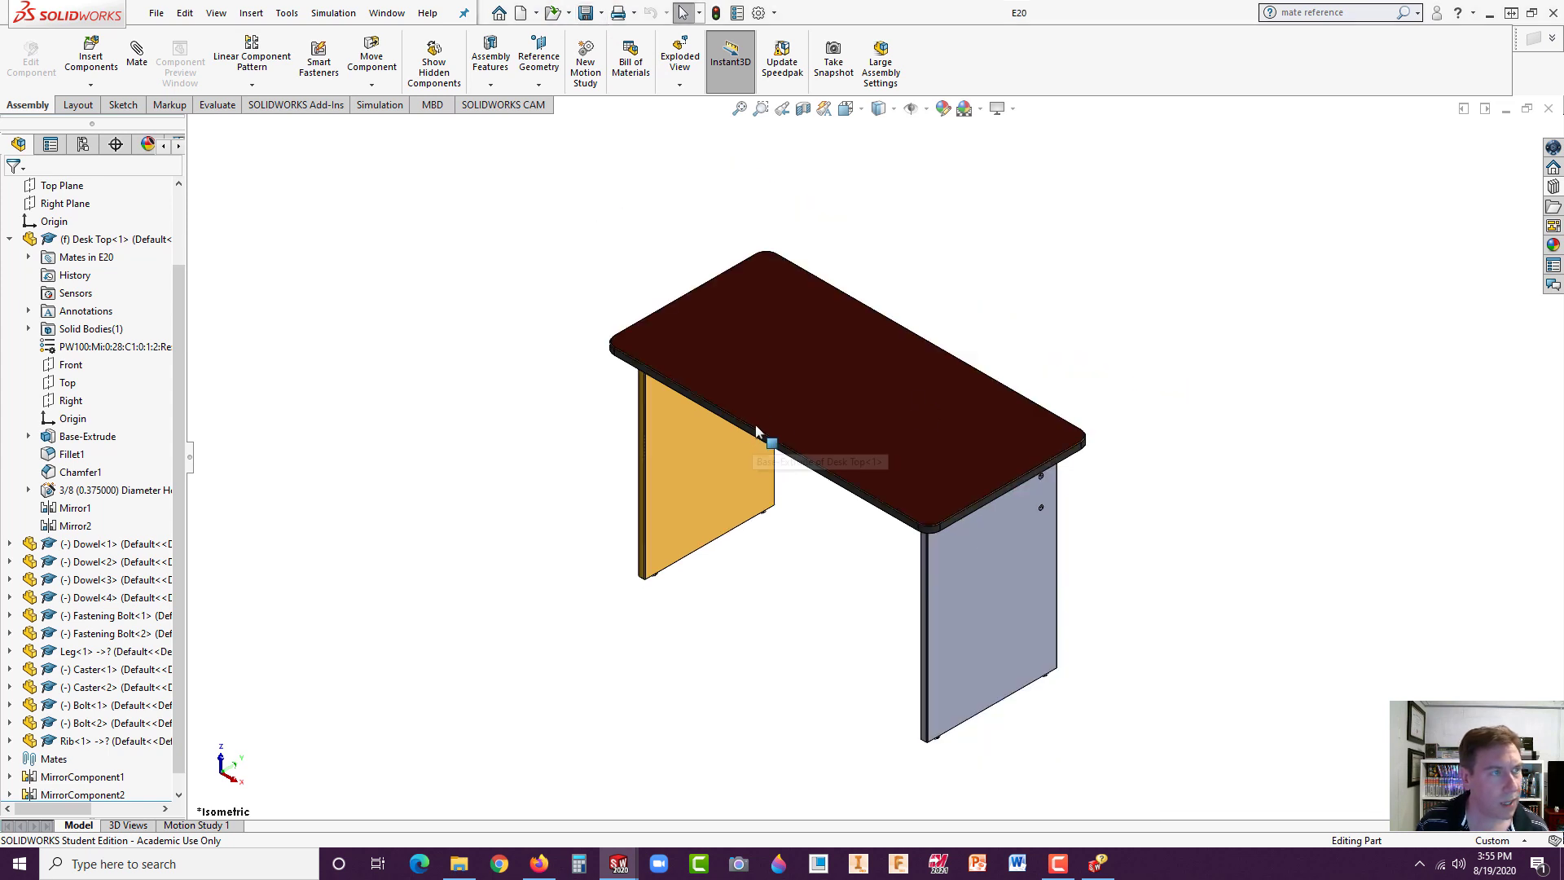
- Start an exploded view and add a first step moving the Desk Top up about 30.9 in along Z
click(681, 57)
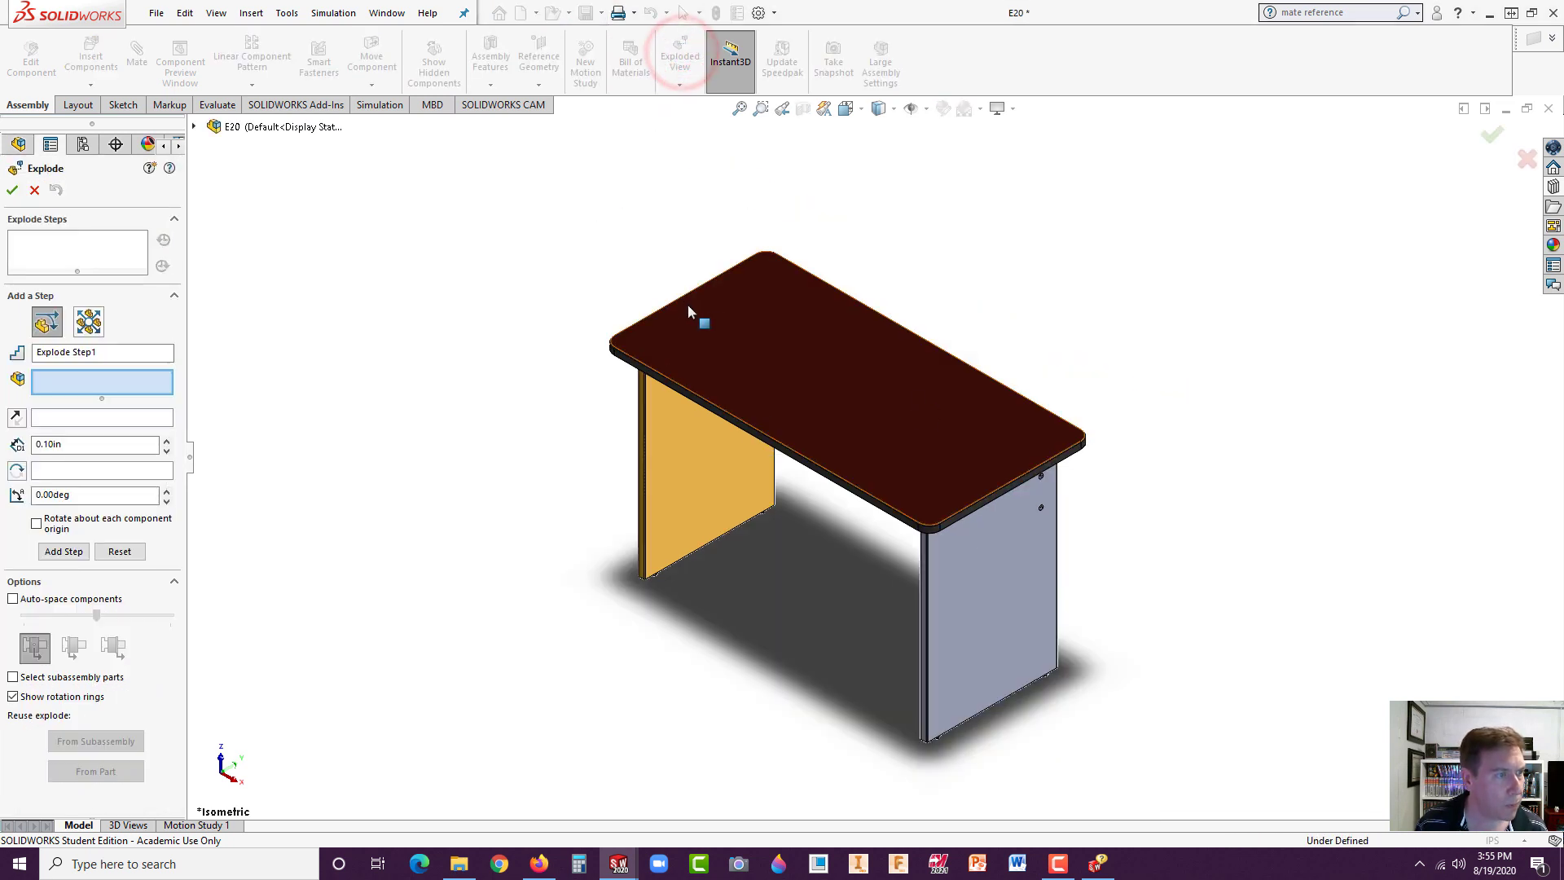
click(806, 383)
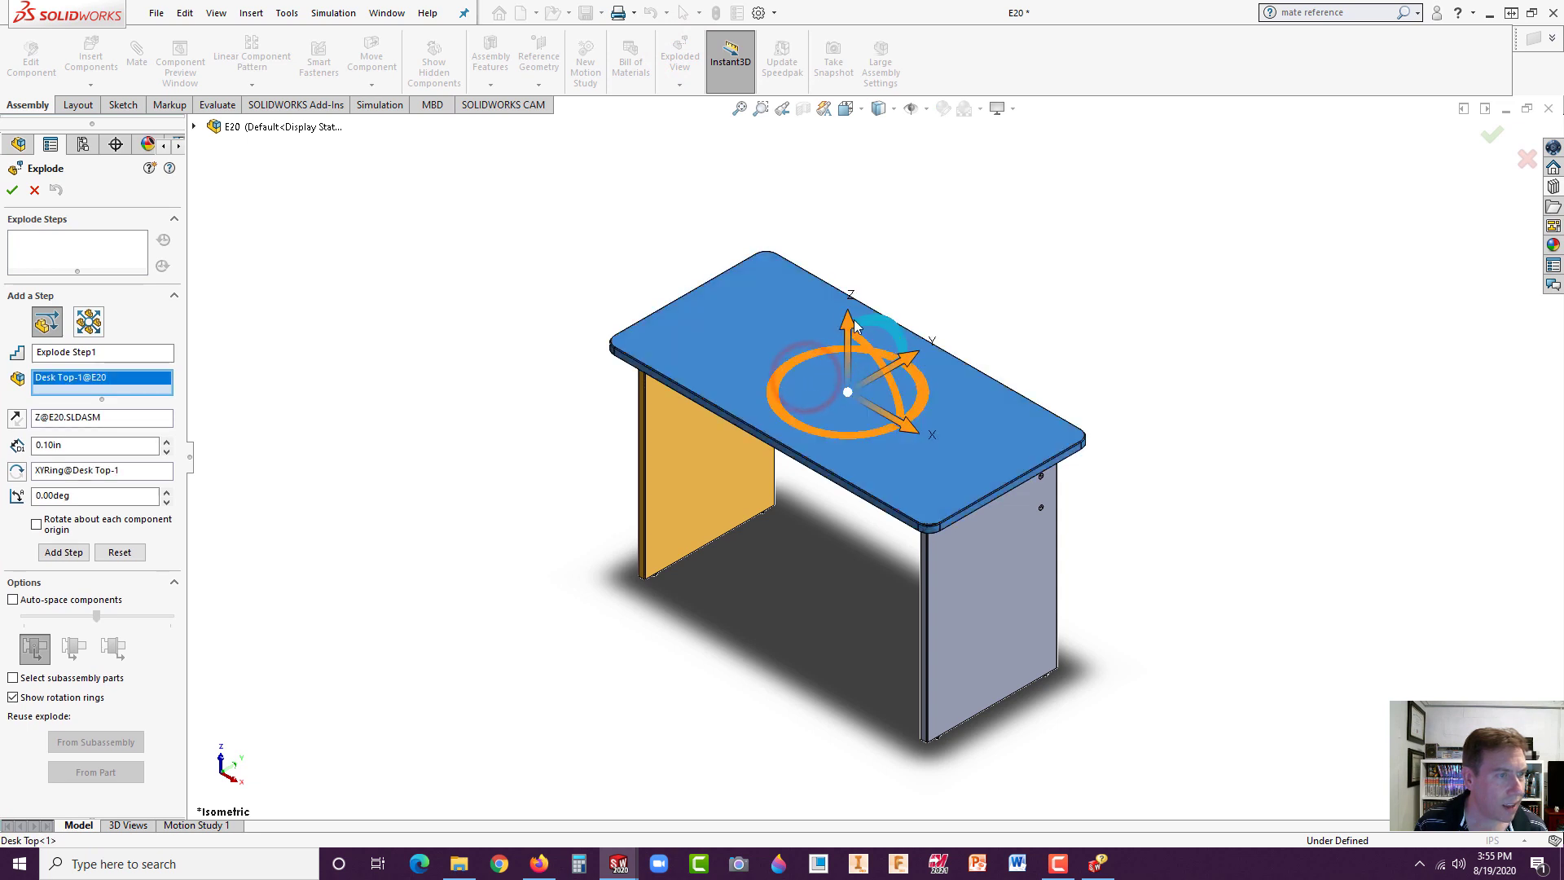
drag(843, 314, 839, 120)
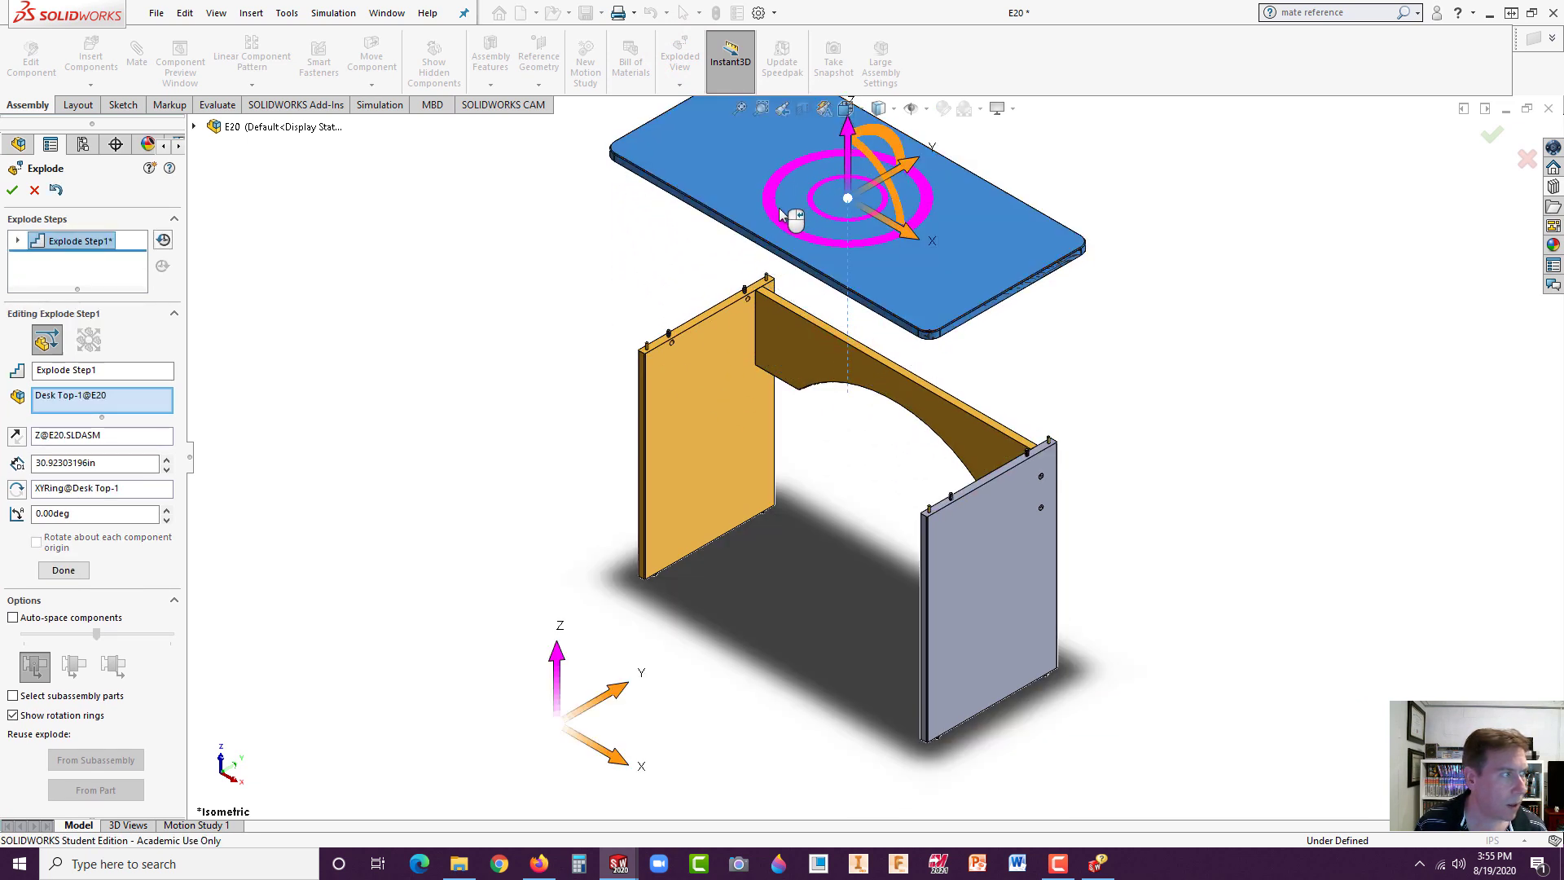
click(63, 571)
scroll(765, 293, down, 2)
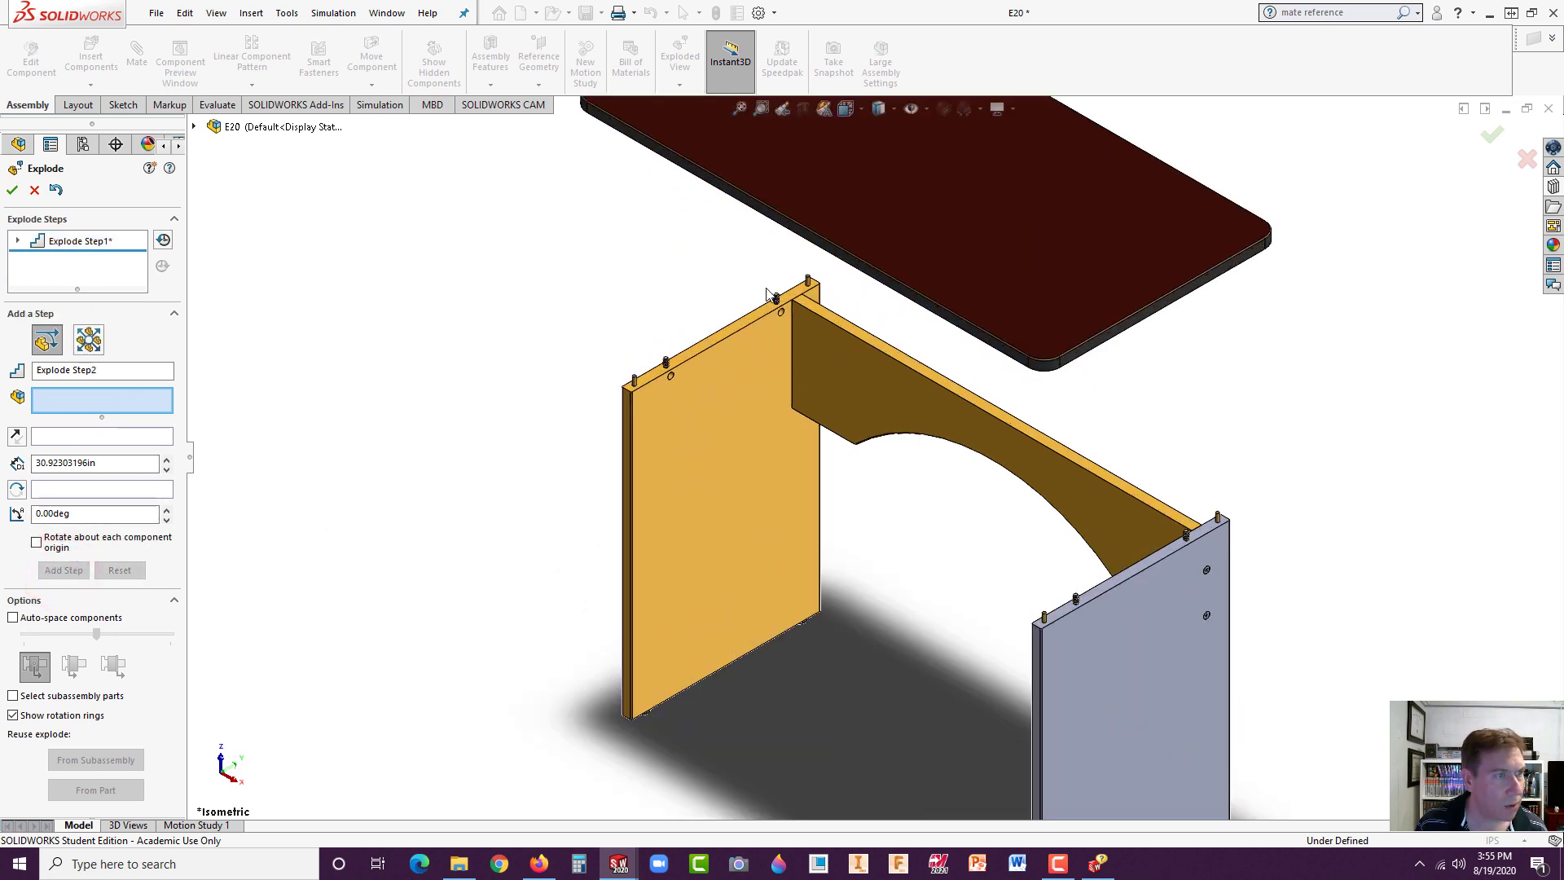
- Add an explode step moving the two dowels and two fastening bolts on the original Leg up about 9.1 in along Z
scroll(766, 293, down, 4)
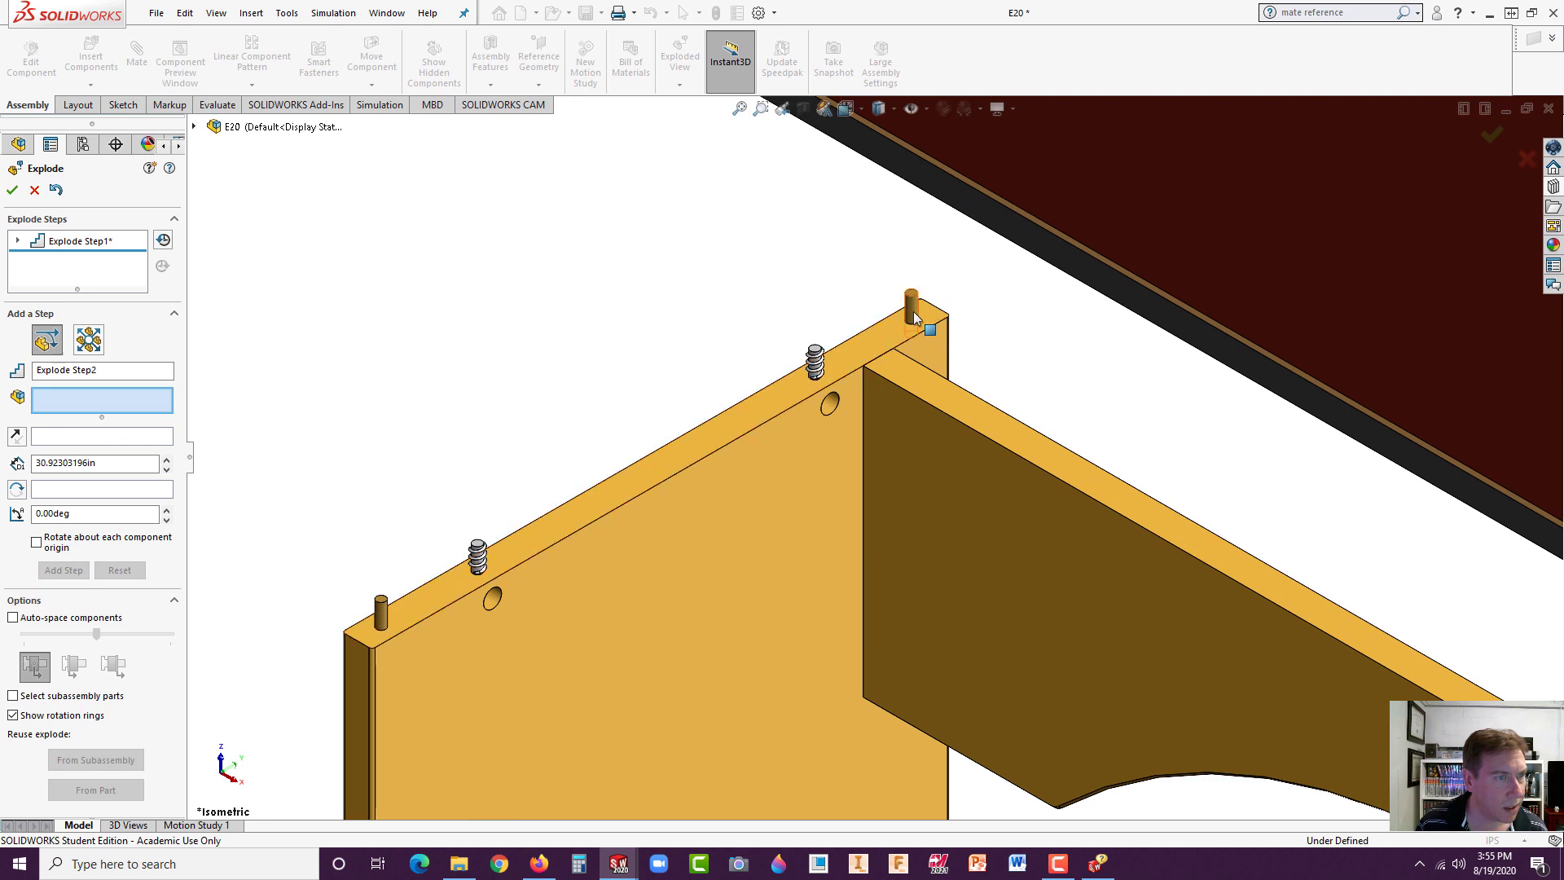
click(913, 318)
click(815, 361)
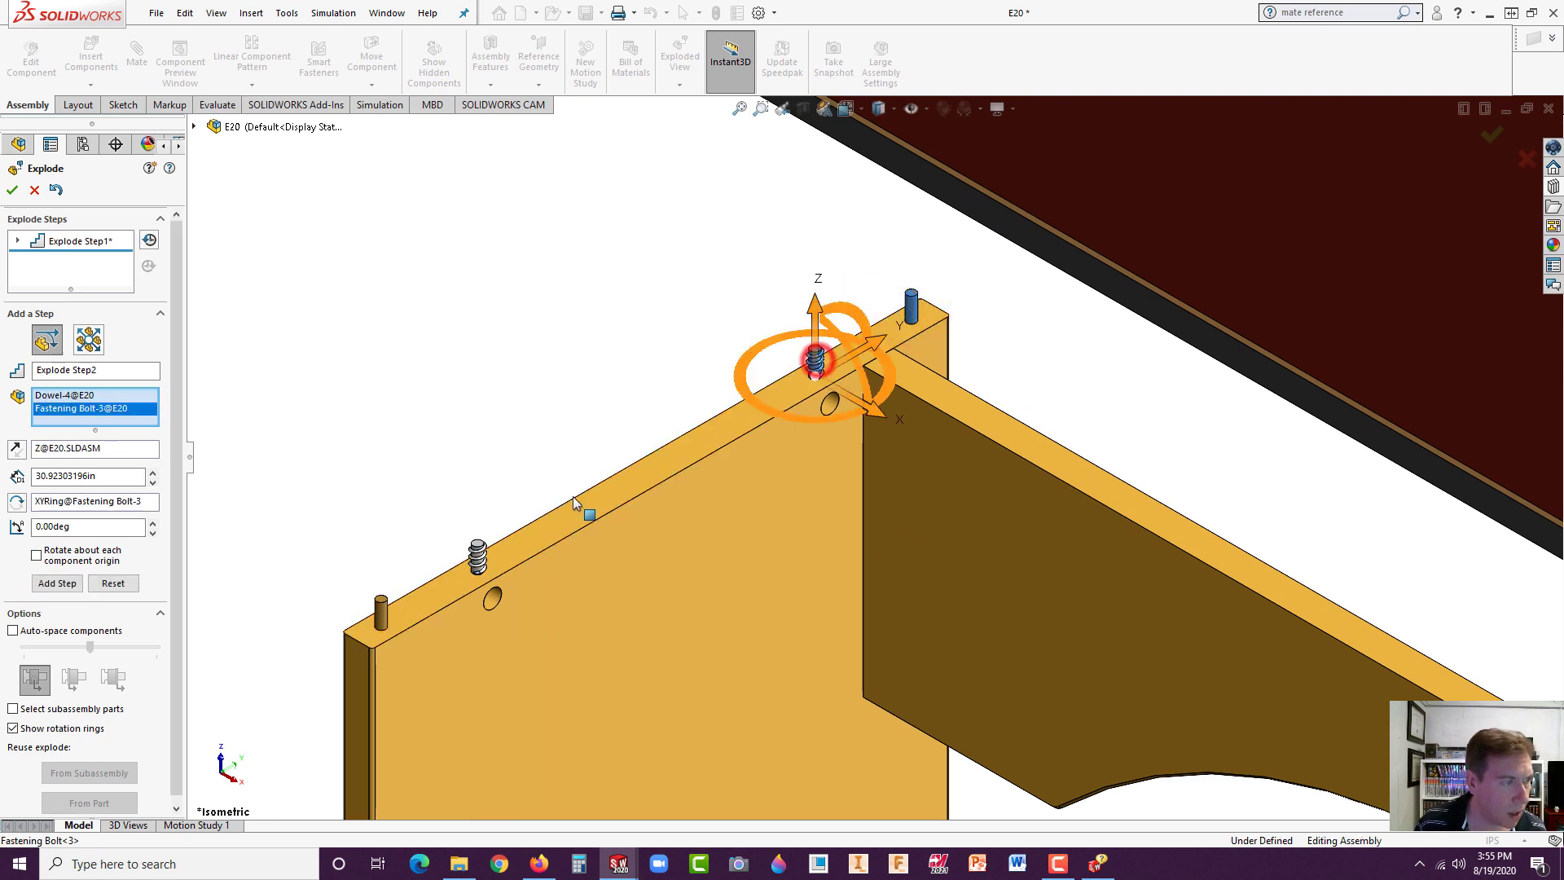
click(478, 554)
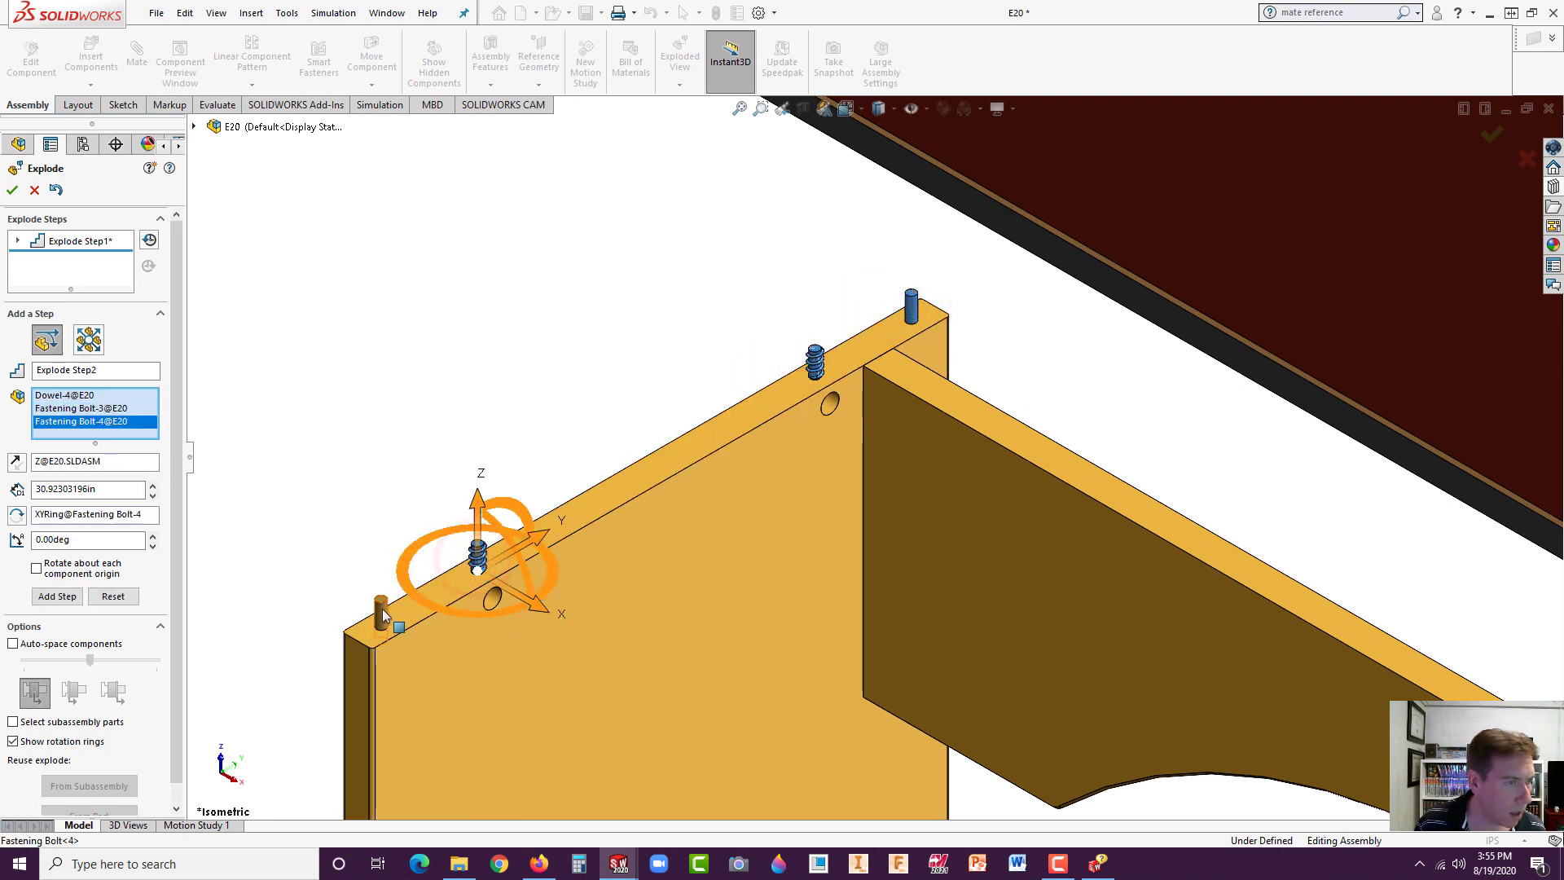
click(382, 613)
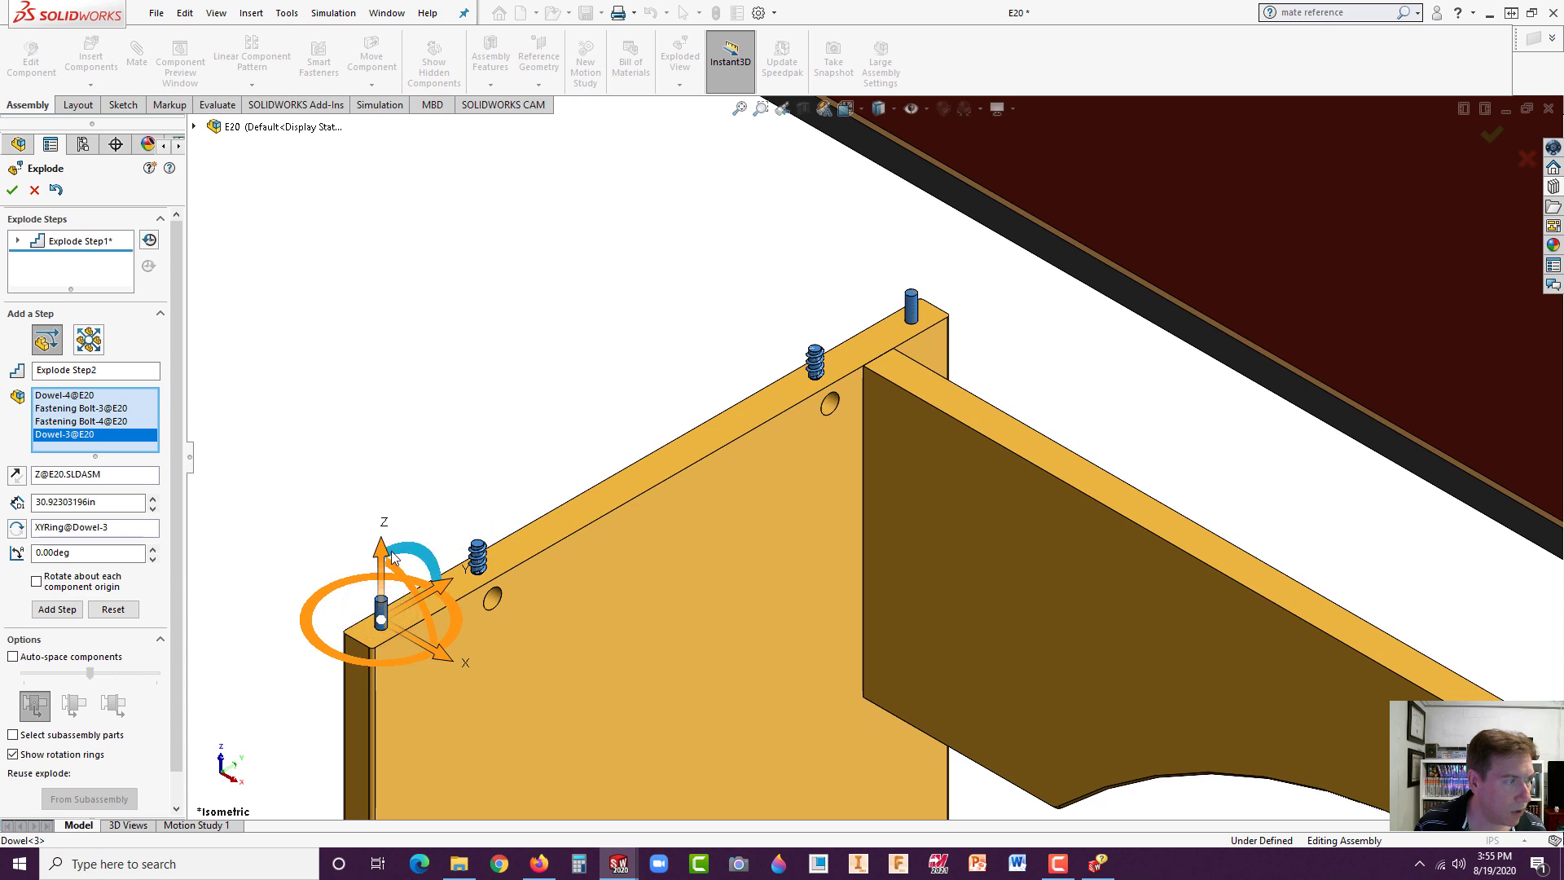
drag(387, 554, 418, 297)
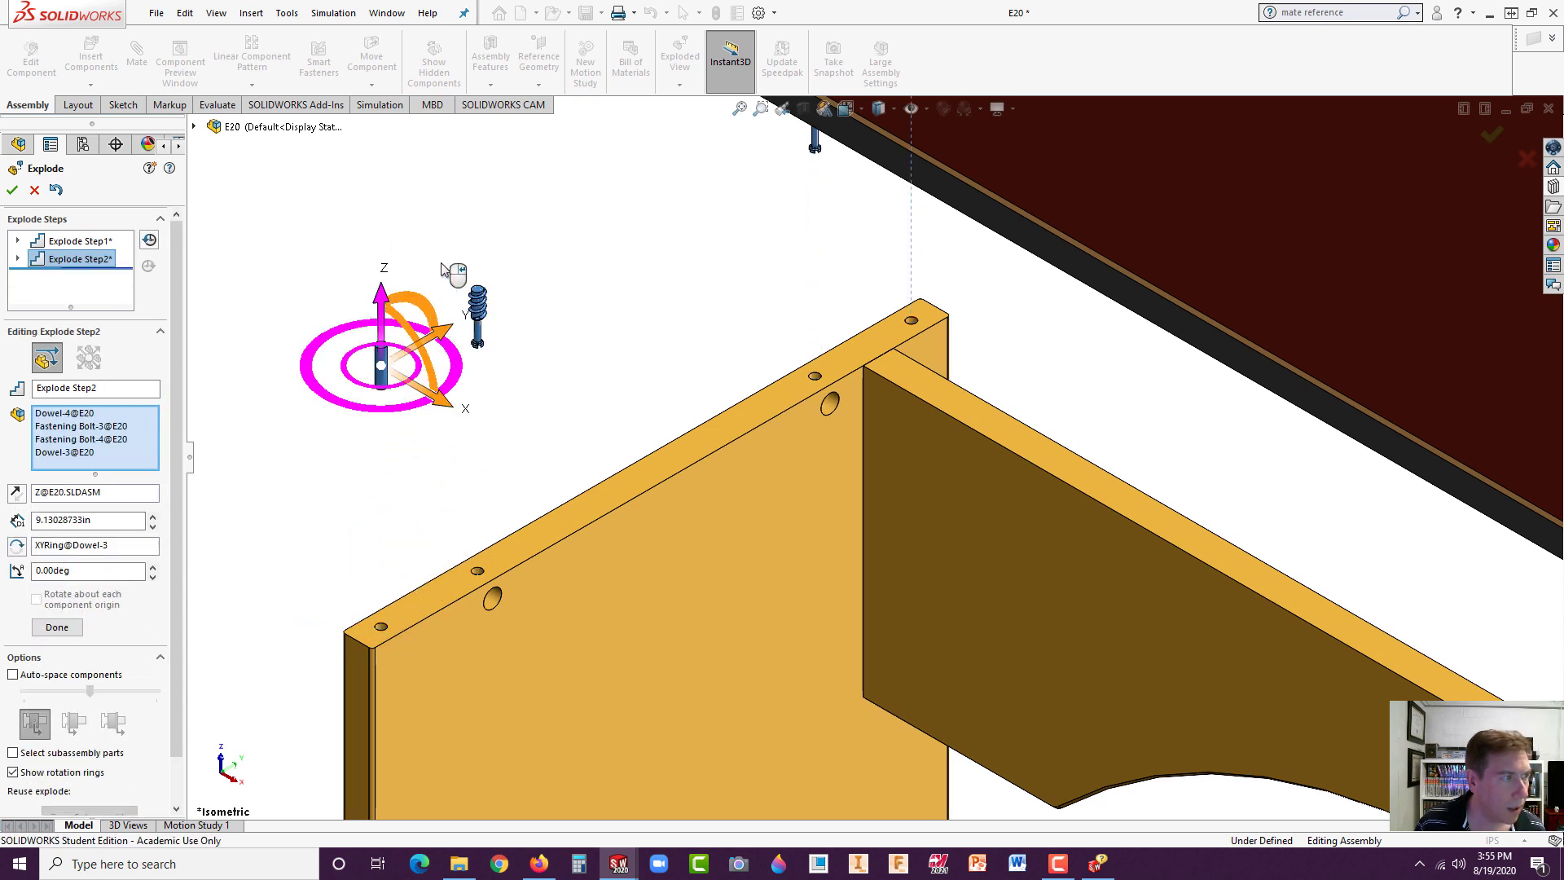
right_click(441, 269)
- Add an explode step moving the two dowels and two fastening bolts on the mirrored leg up about 11 in along Z
scroll(646, 453, up, 6)
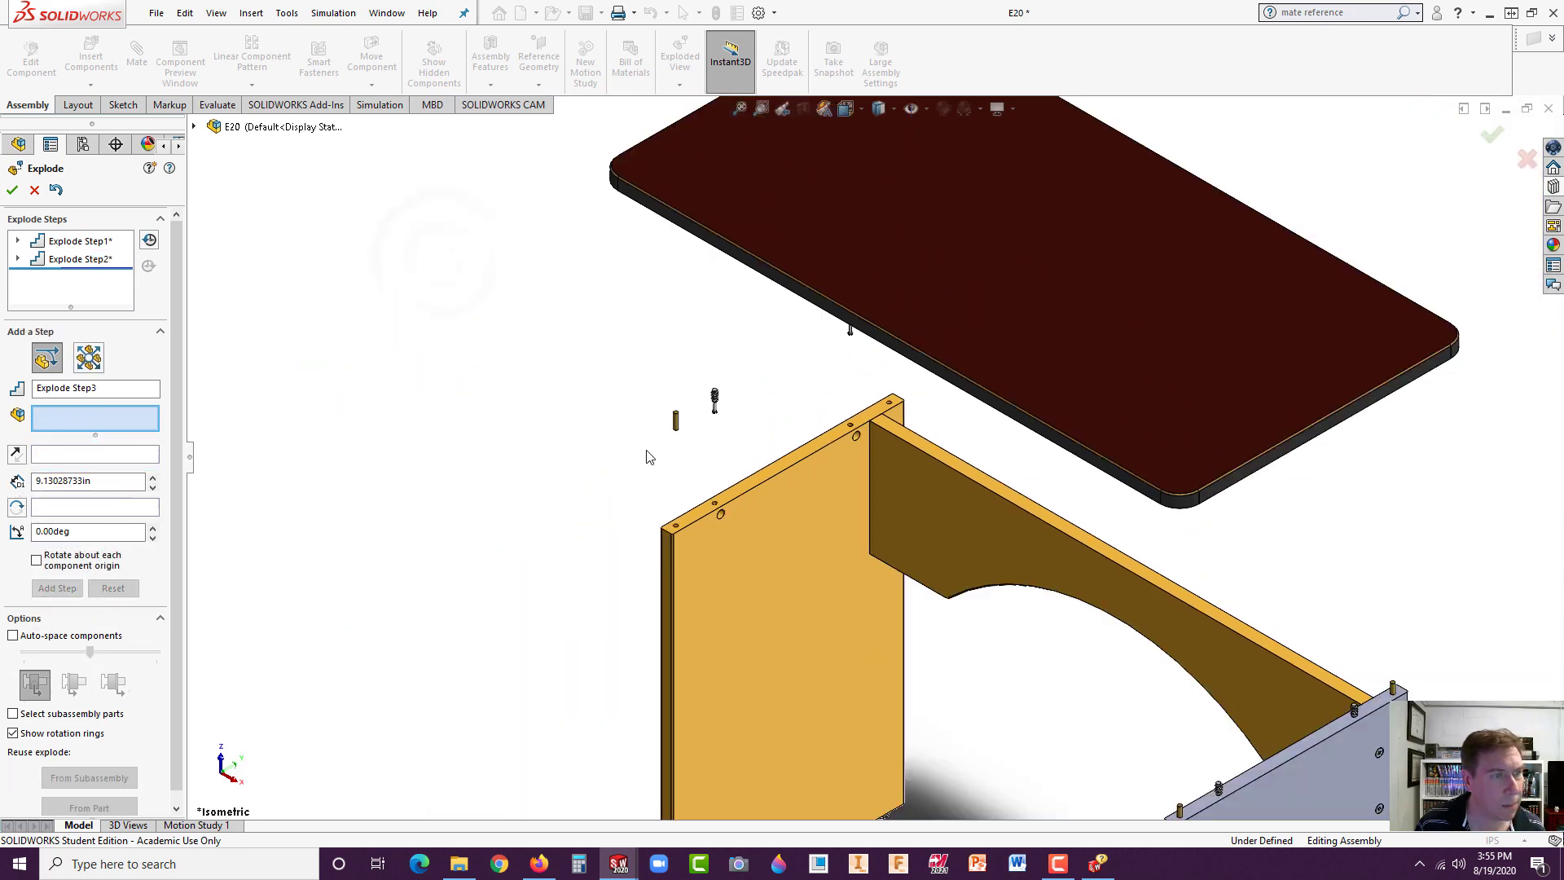
middle_drag(888, 495, 990, 607)
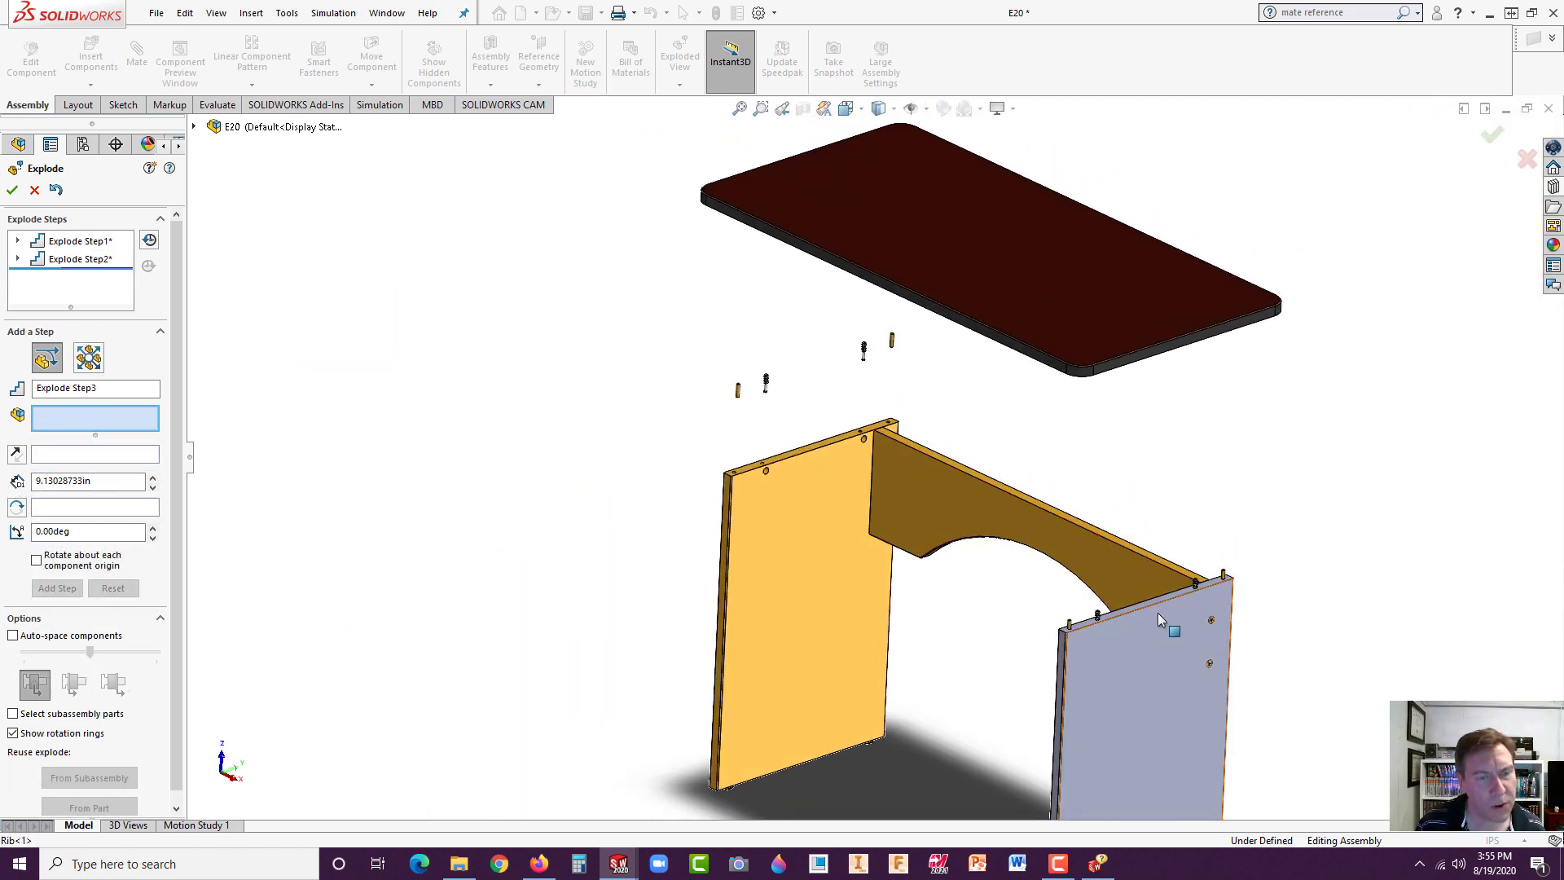
scroll(994, 613, down, 5)
click(893, 561)
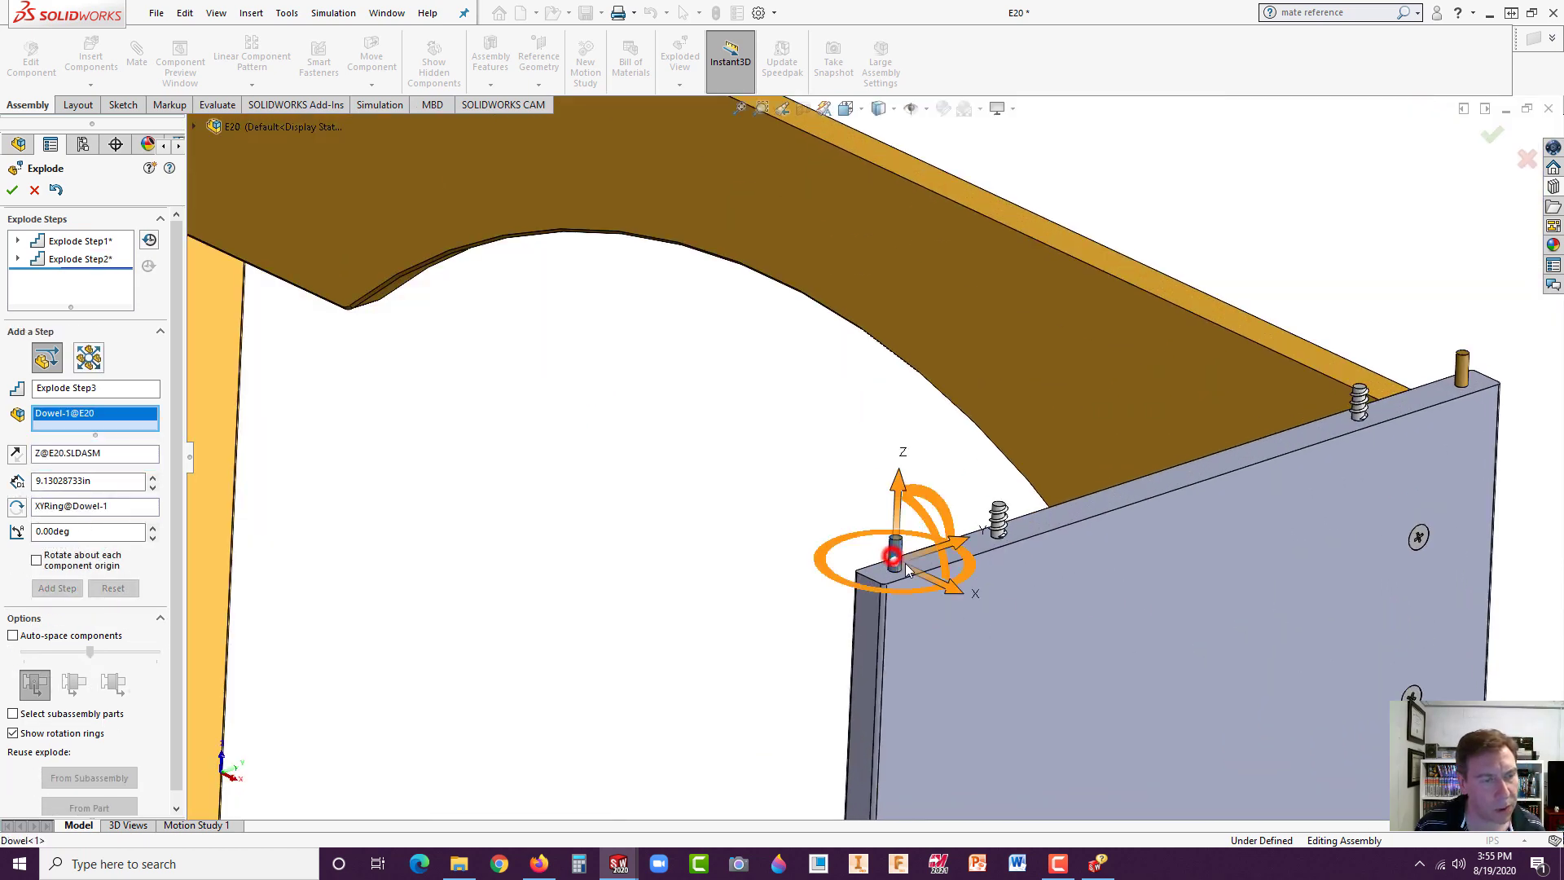
click(999, 523)
click(1360, 403)
click(1462, 371)
middle_drag(1462, 373, 1373, 509)
scroll(1374, 509, up, 3)
drag(1113, 356, 1106, 216)
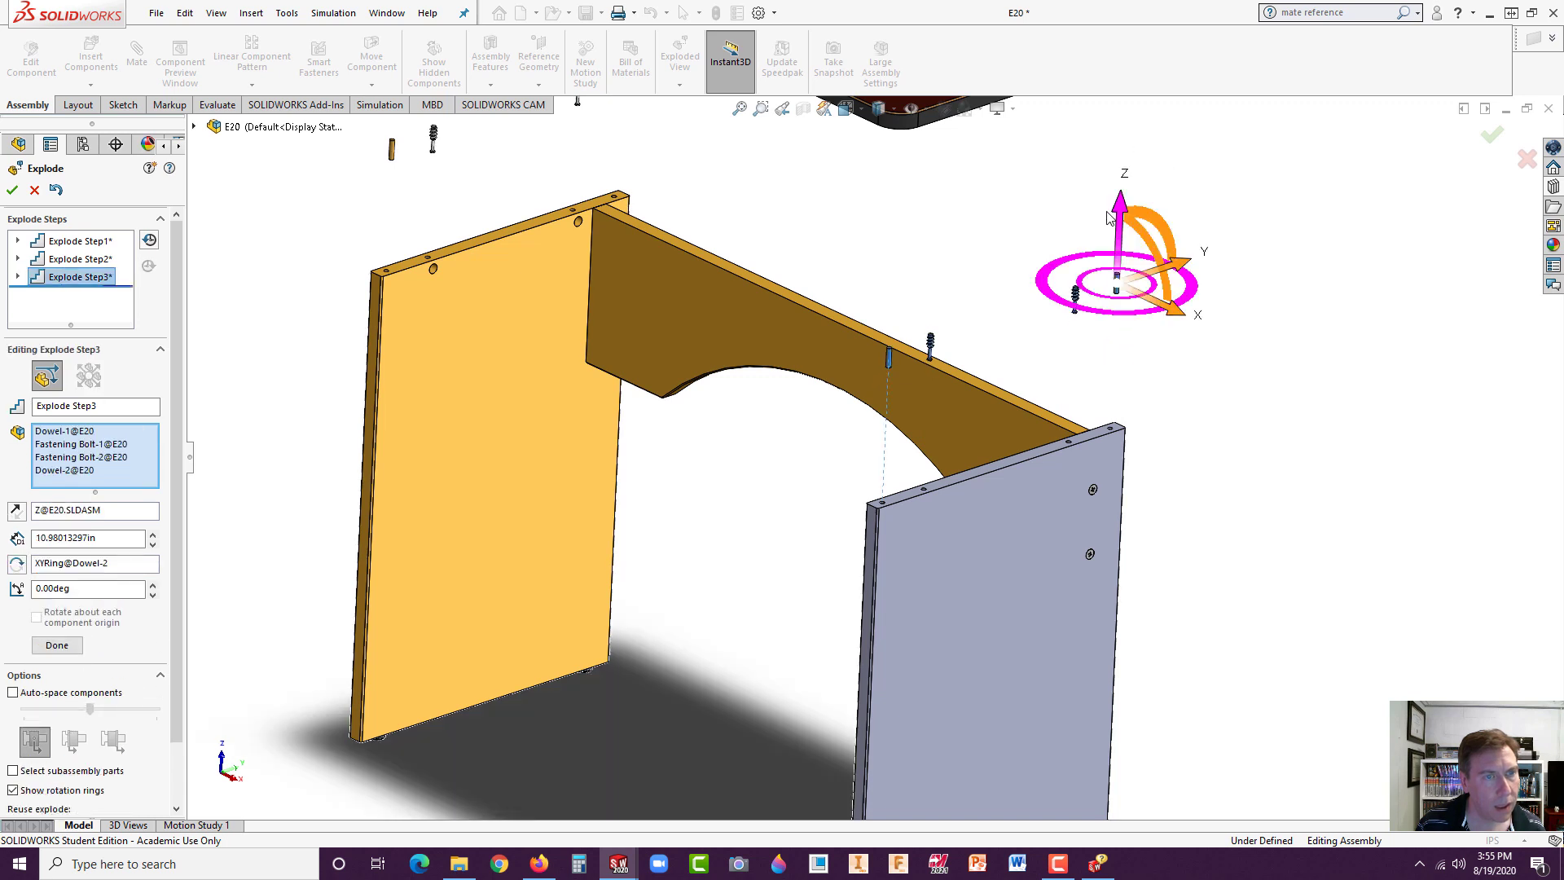
click(1101, 196)
- Add an explode step moving the mirrored leg's two side bolts outward about 24.2 in along X
scroll(1018, 448, up, 3)
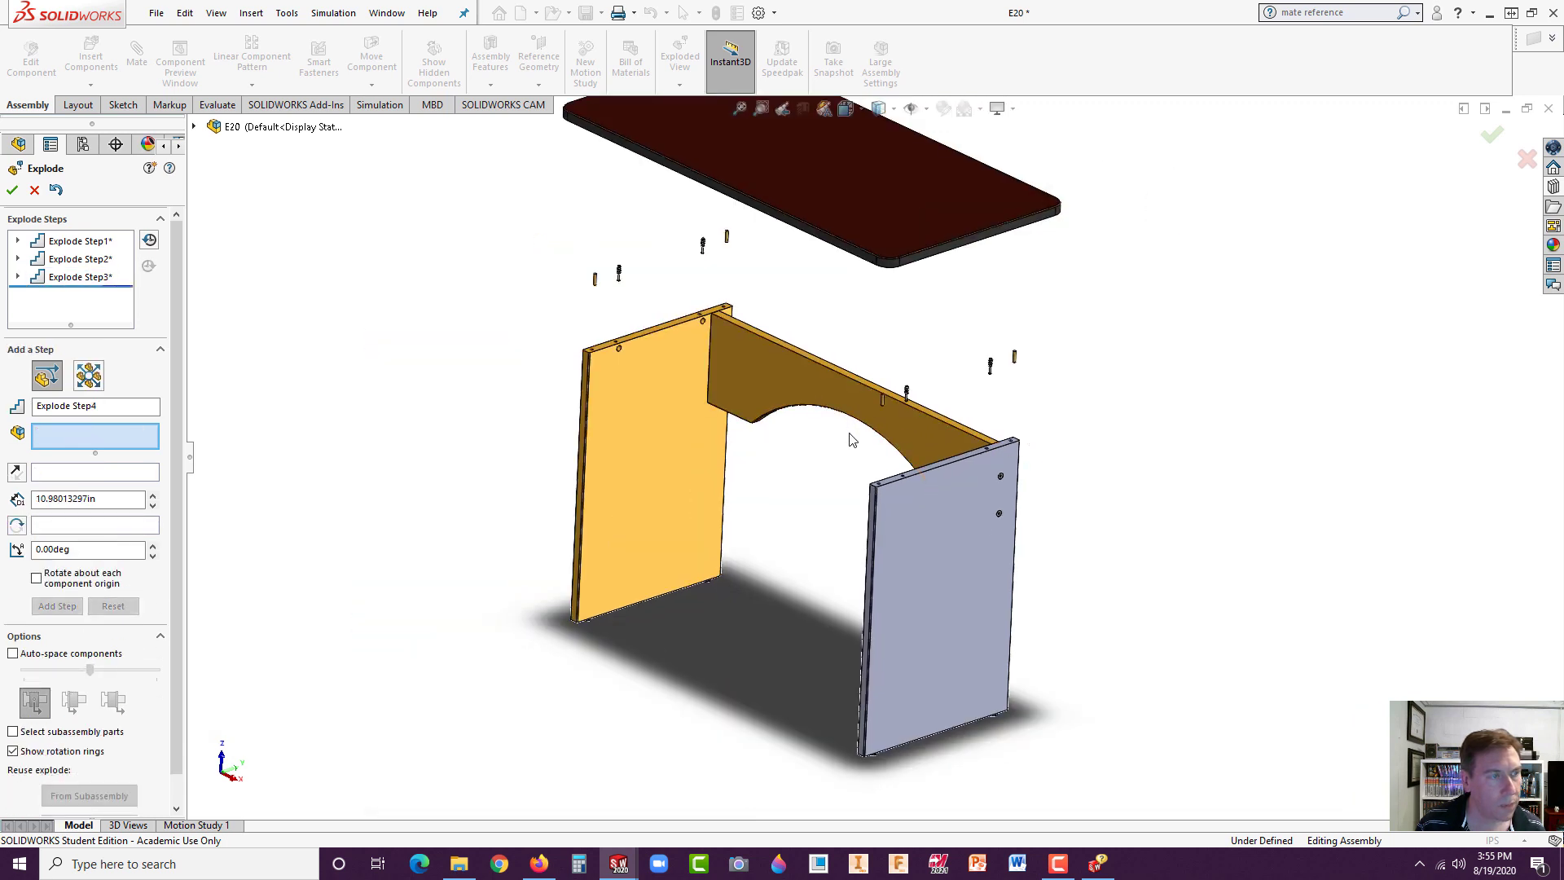
scroll(988, 534, down, 5)
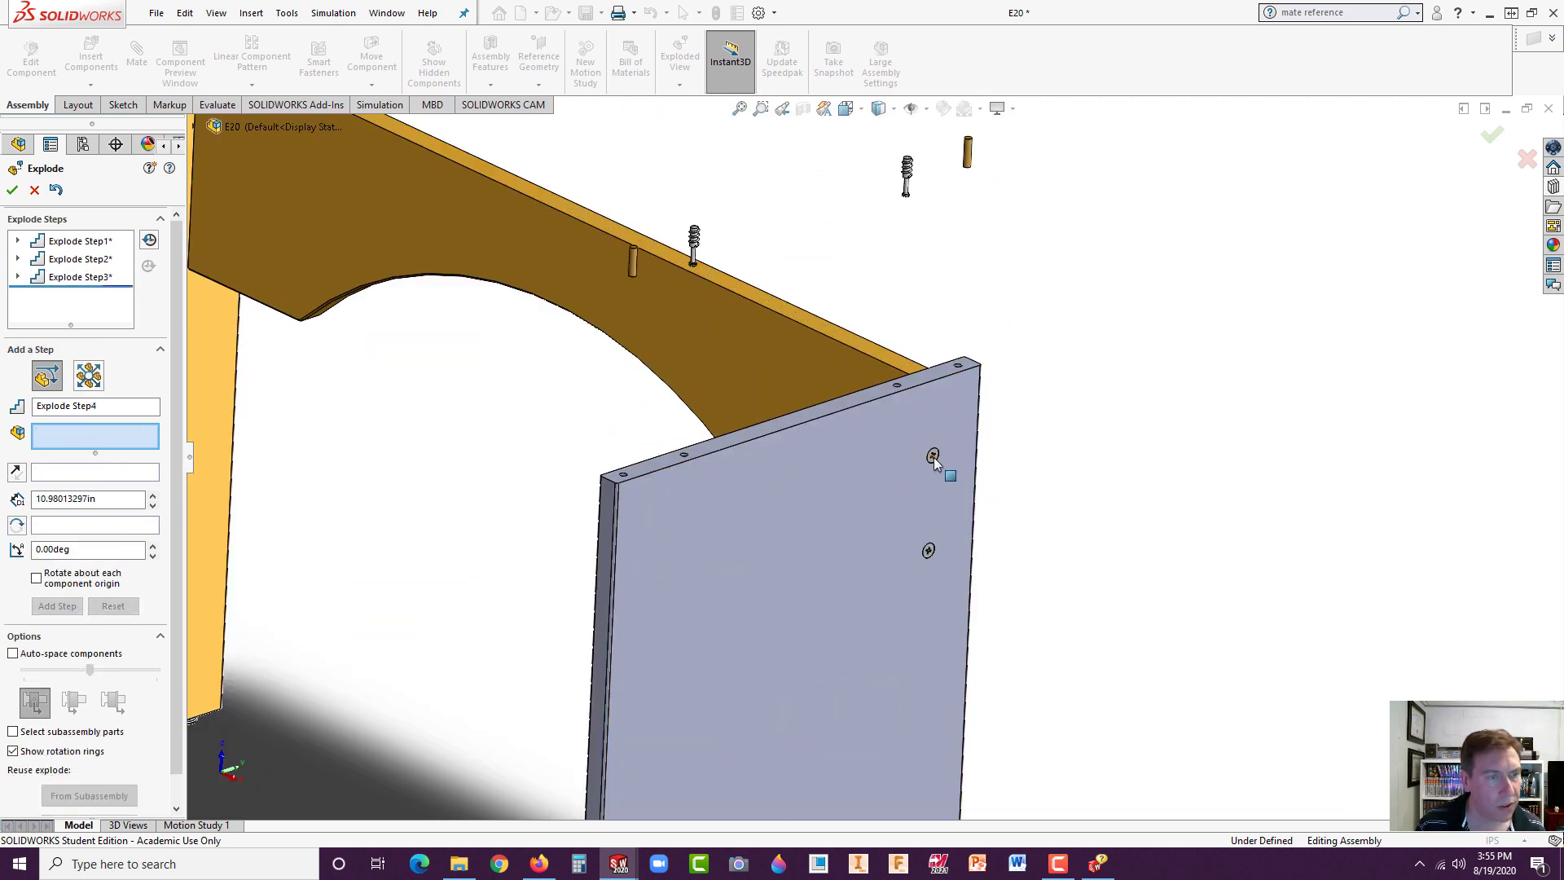
click(933, 456)
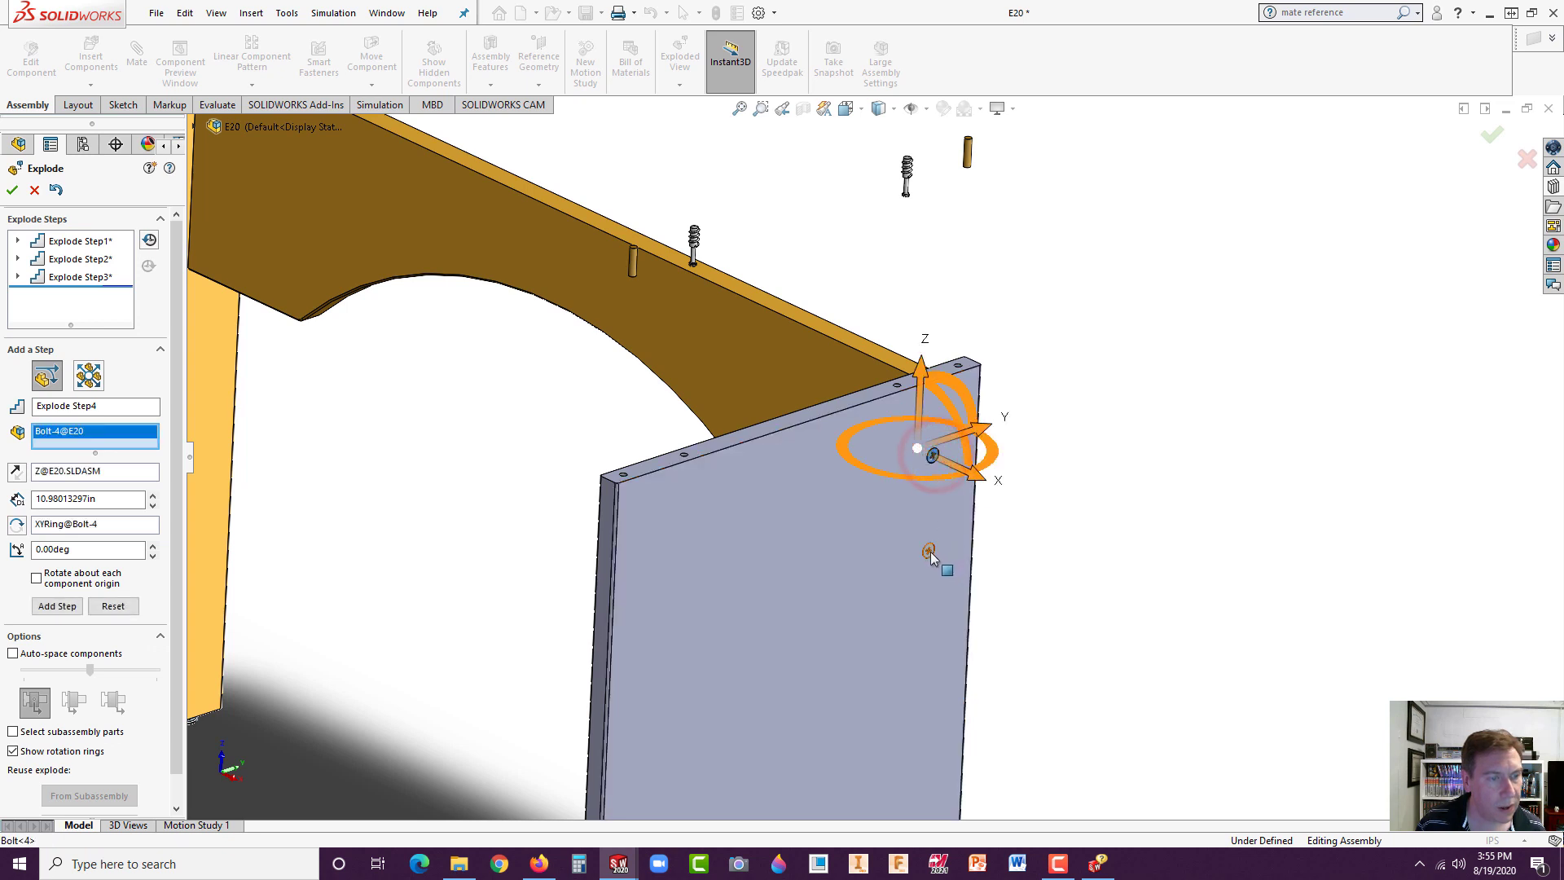
click(929, 552)
drag(969, 568, 1313, 784)
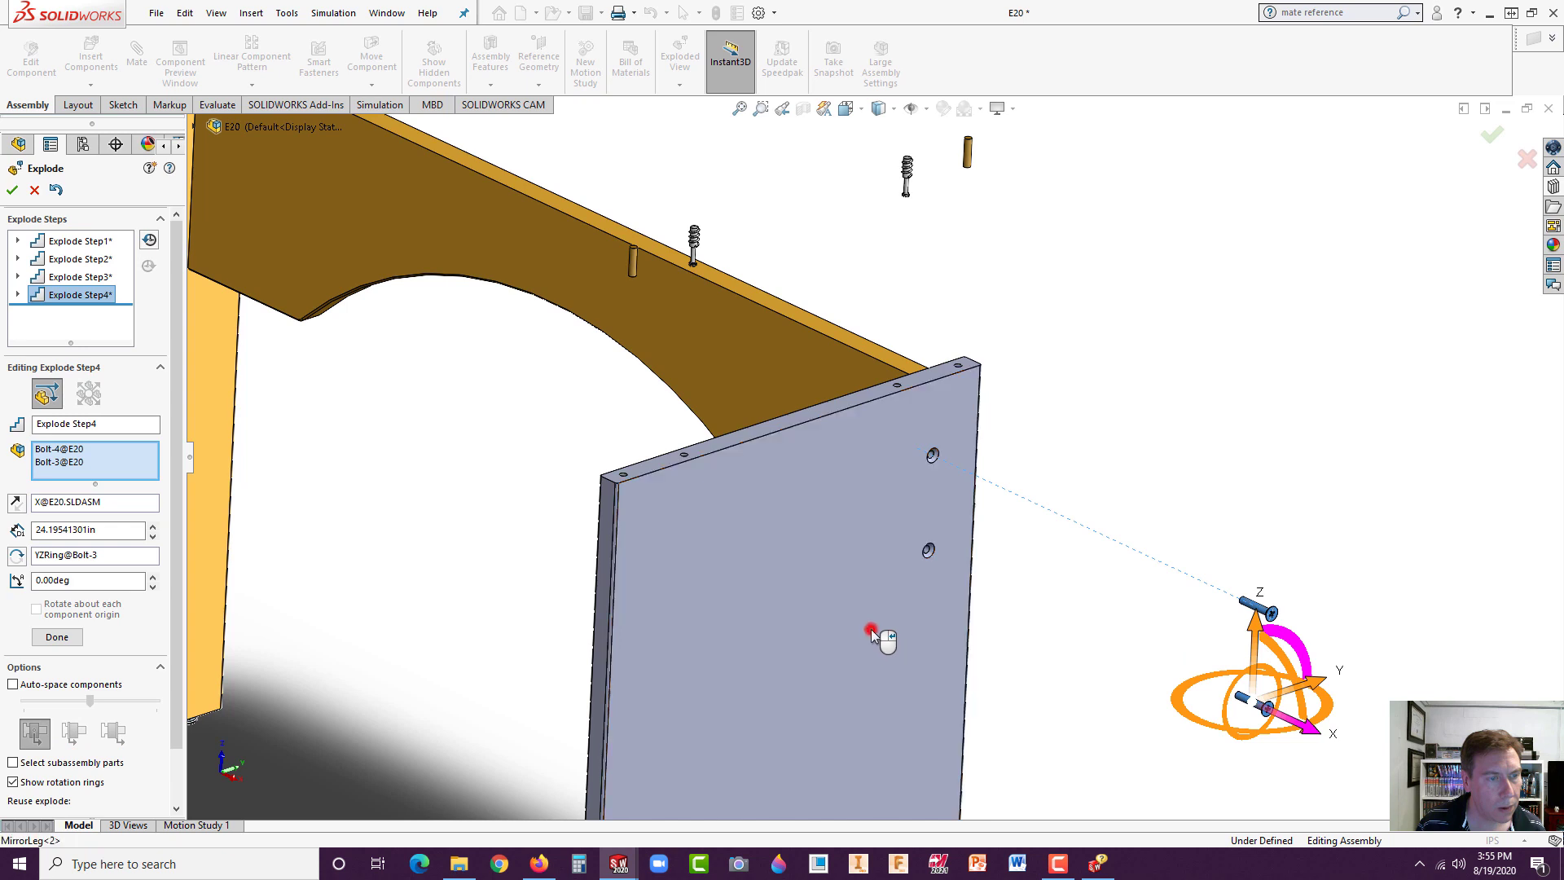
click(872, 629)
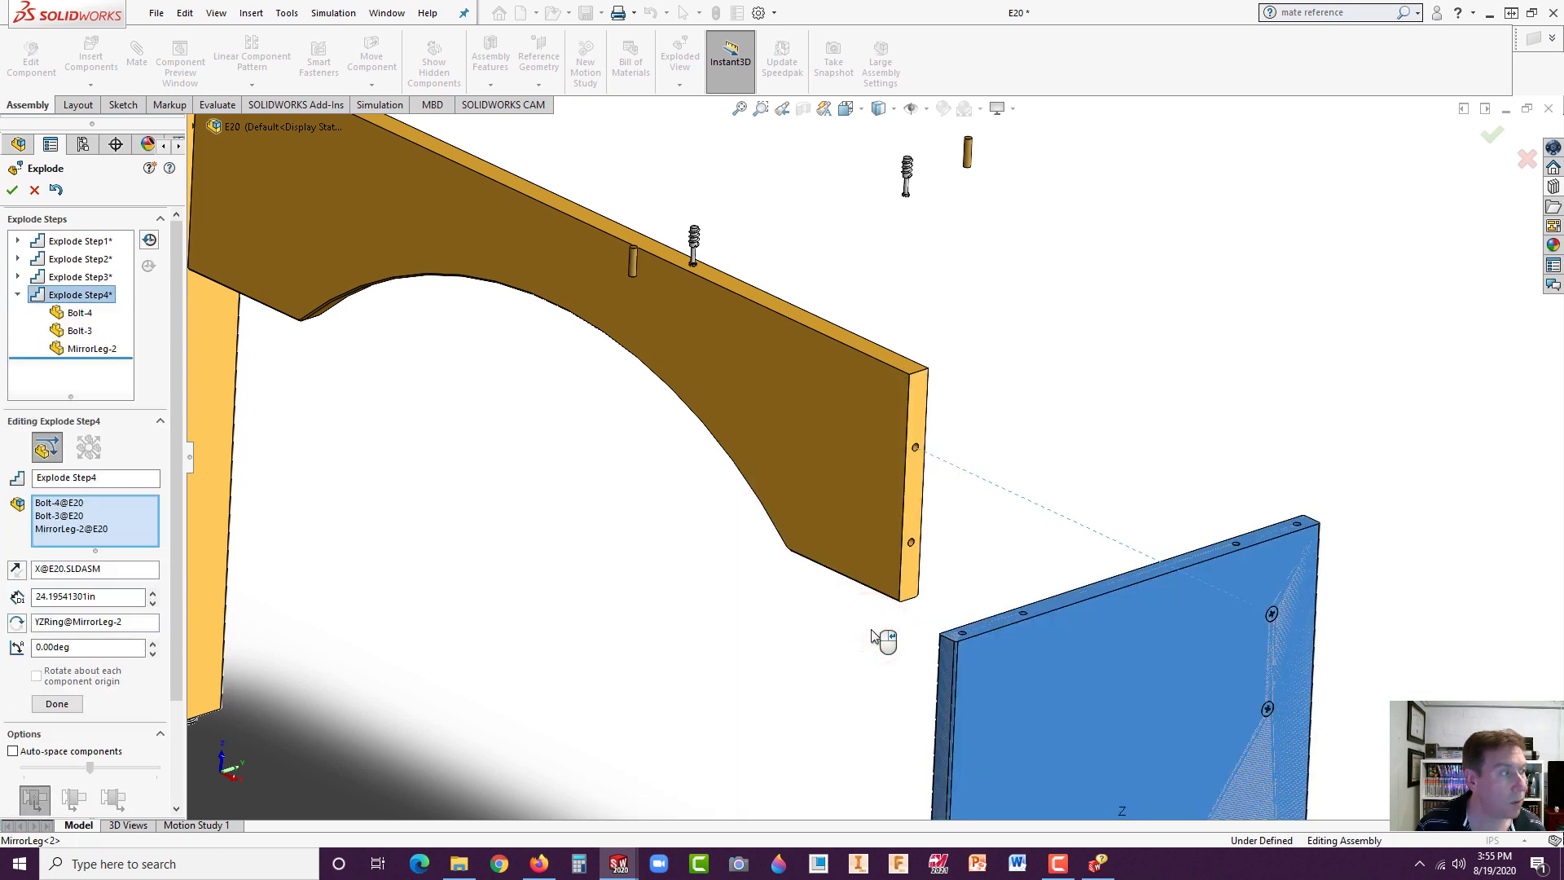
click(81, 531)
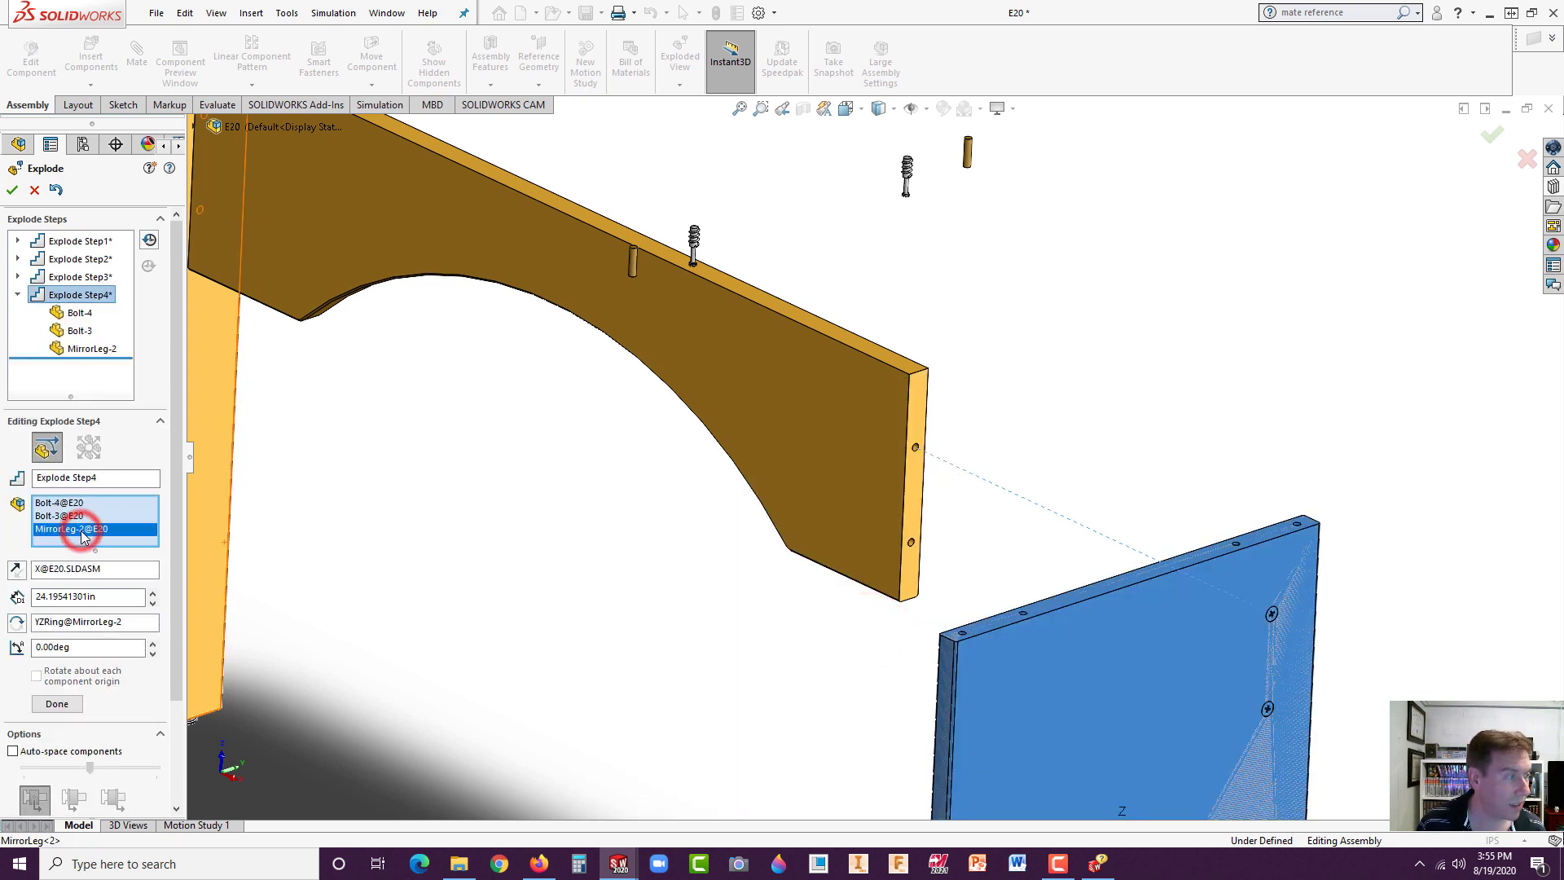
right_click(81, 530)
click(114, 560)
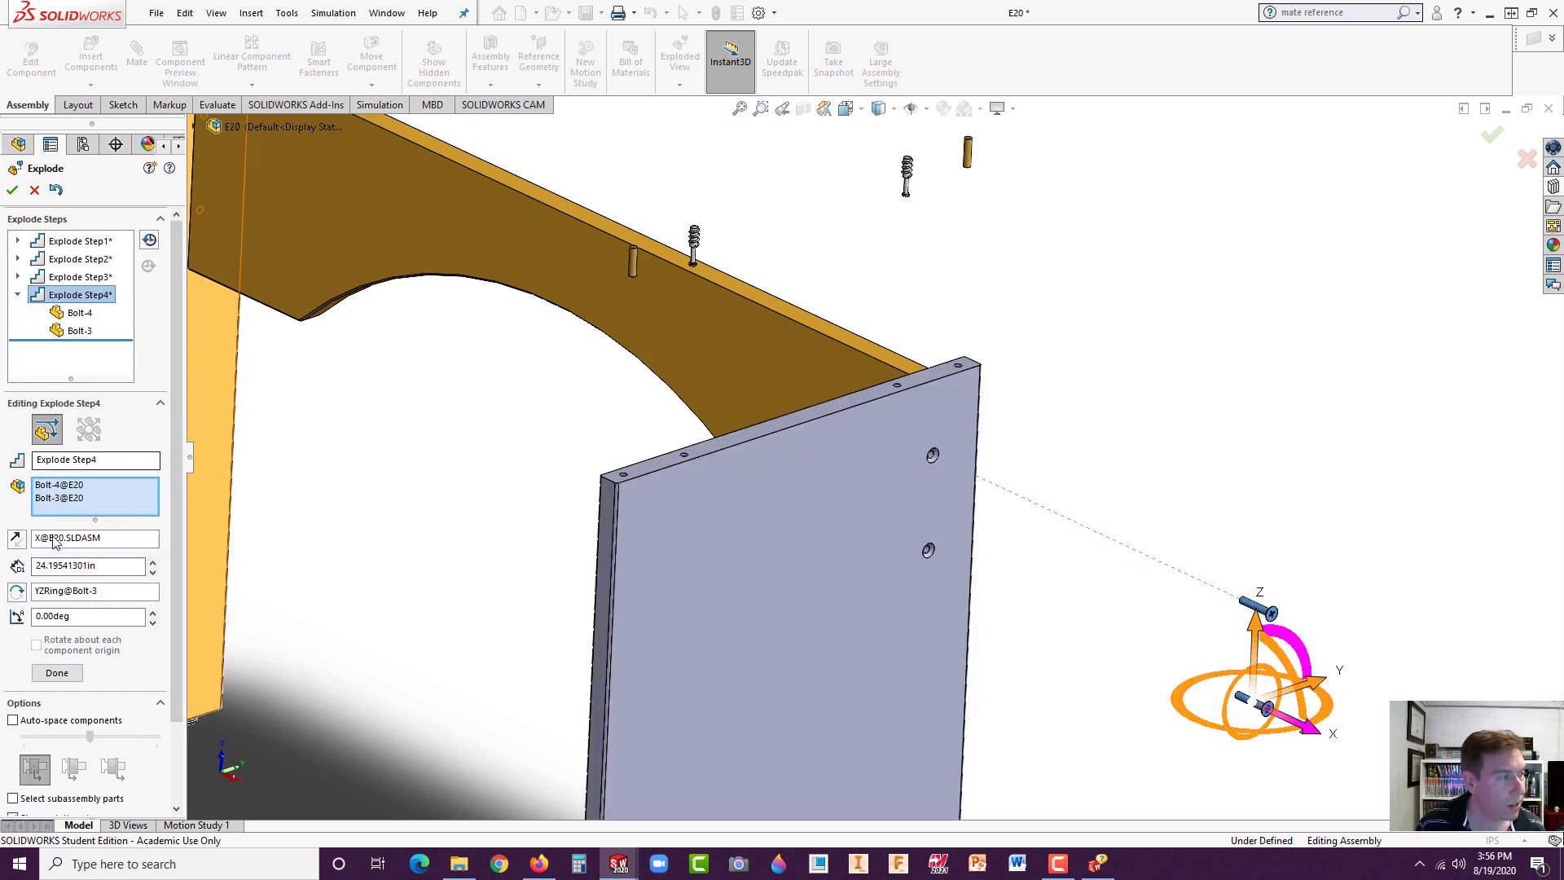
- Finish the bolt step and add another explode step moving the mirrored leg outward about 11.4 in along X
click(57, 673)
click(747, 632)
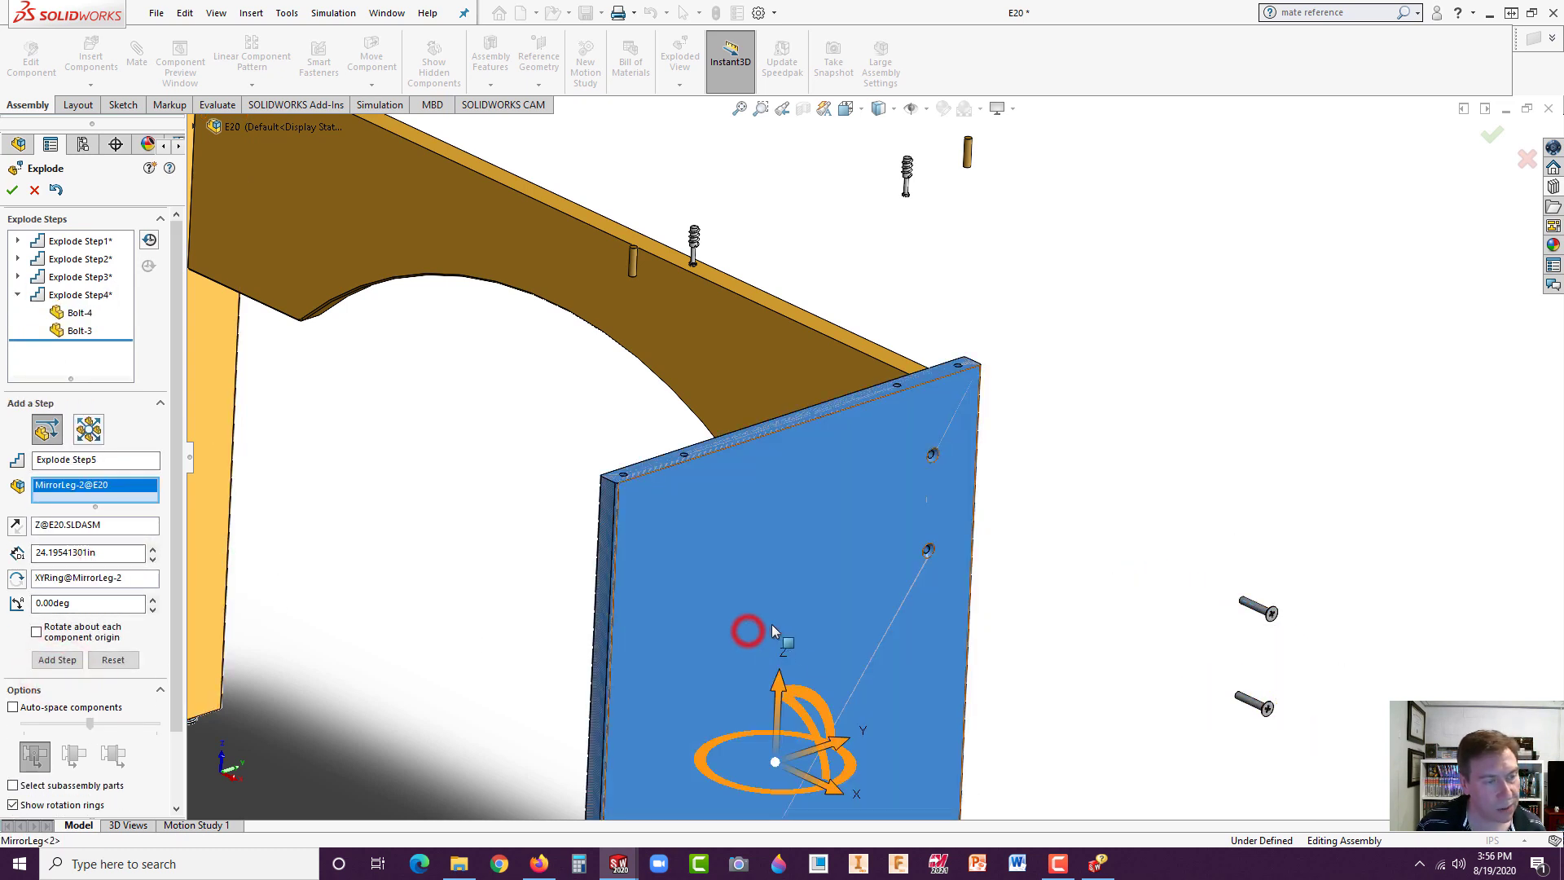
drag(833, 801, 992, 873)
scroll(764, 447, up, 5)
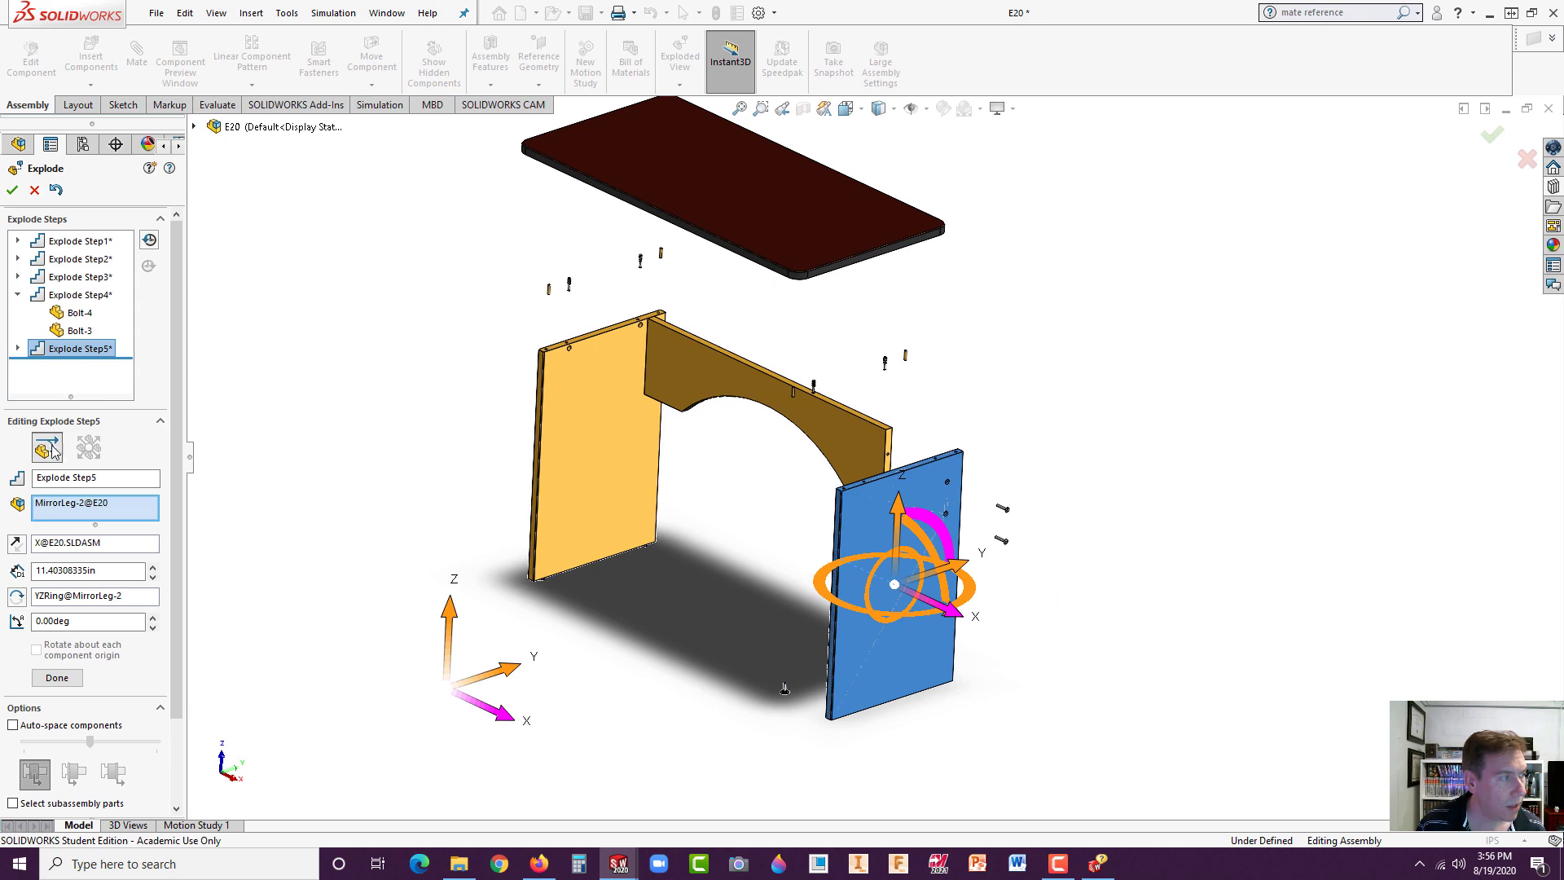
click(57, 677)
- Add an explode step moving the original Leg's two side bolts outward about 18.1 in along X
middle_drag(636, 391, 643, 424)
scroll(639, 429, down, 8)
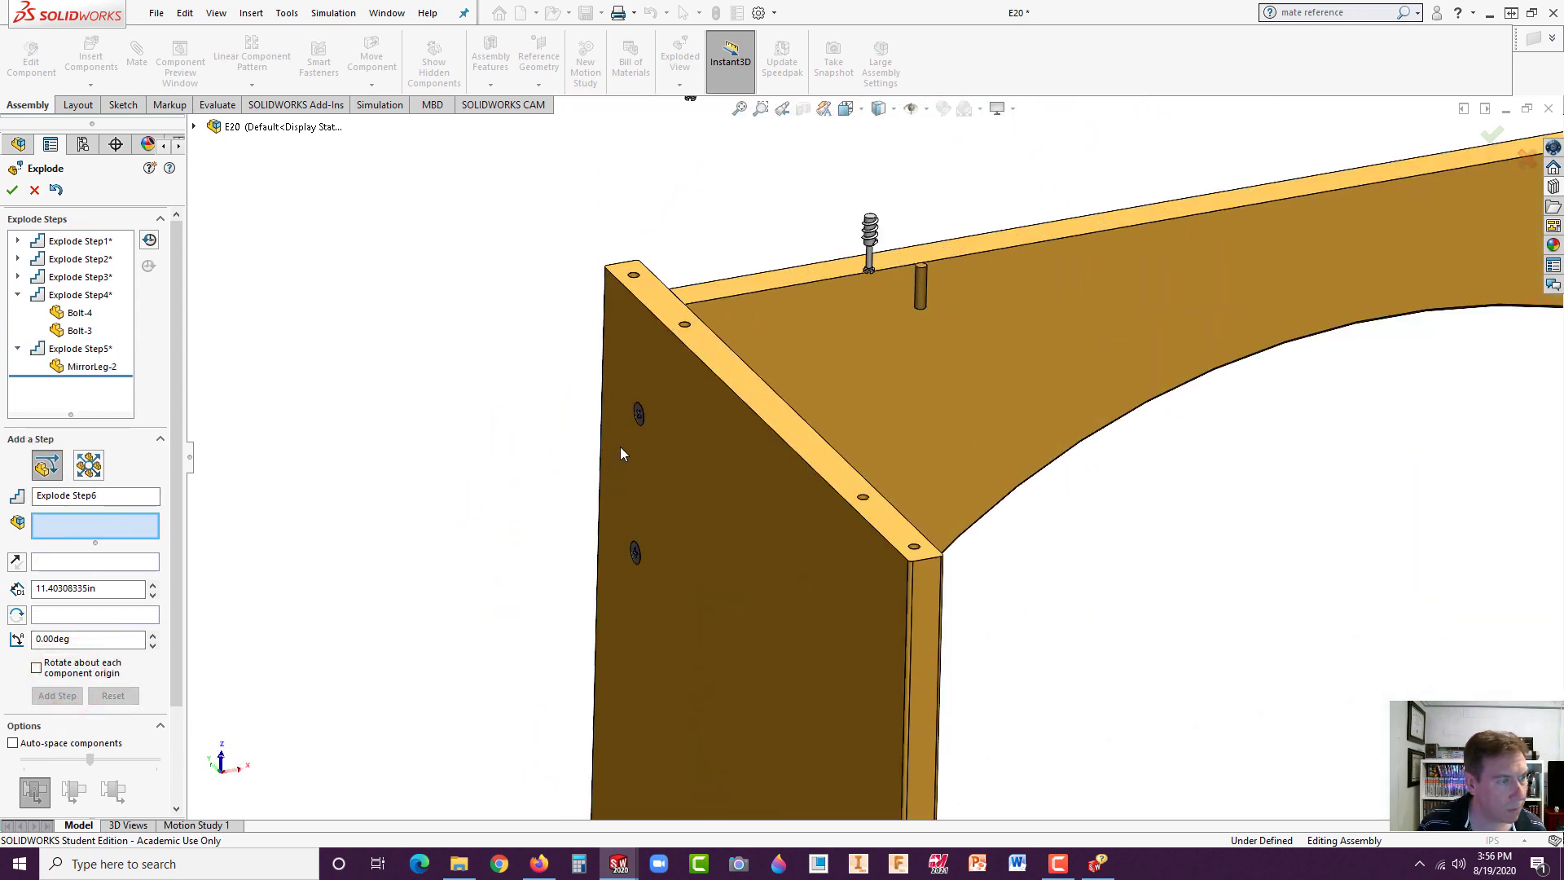
click(638, 416)
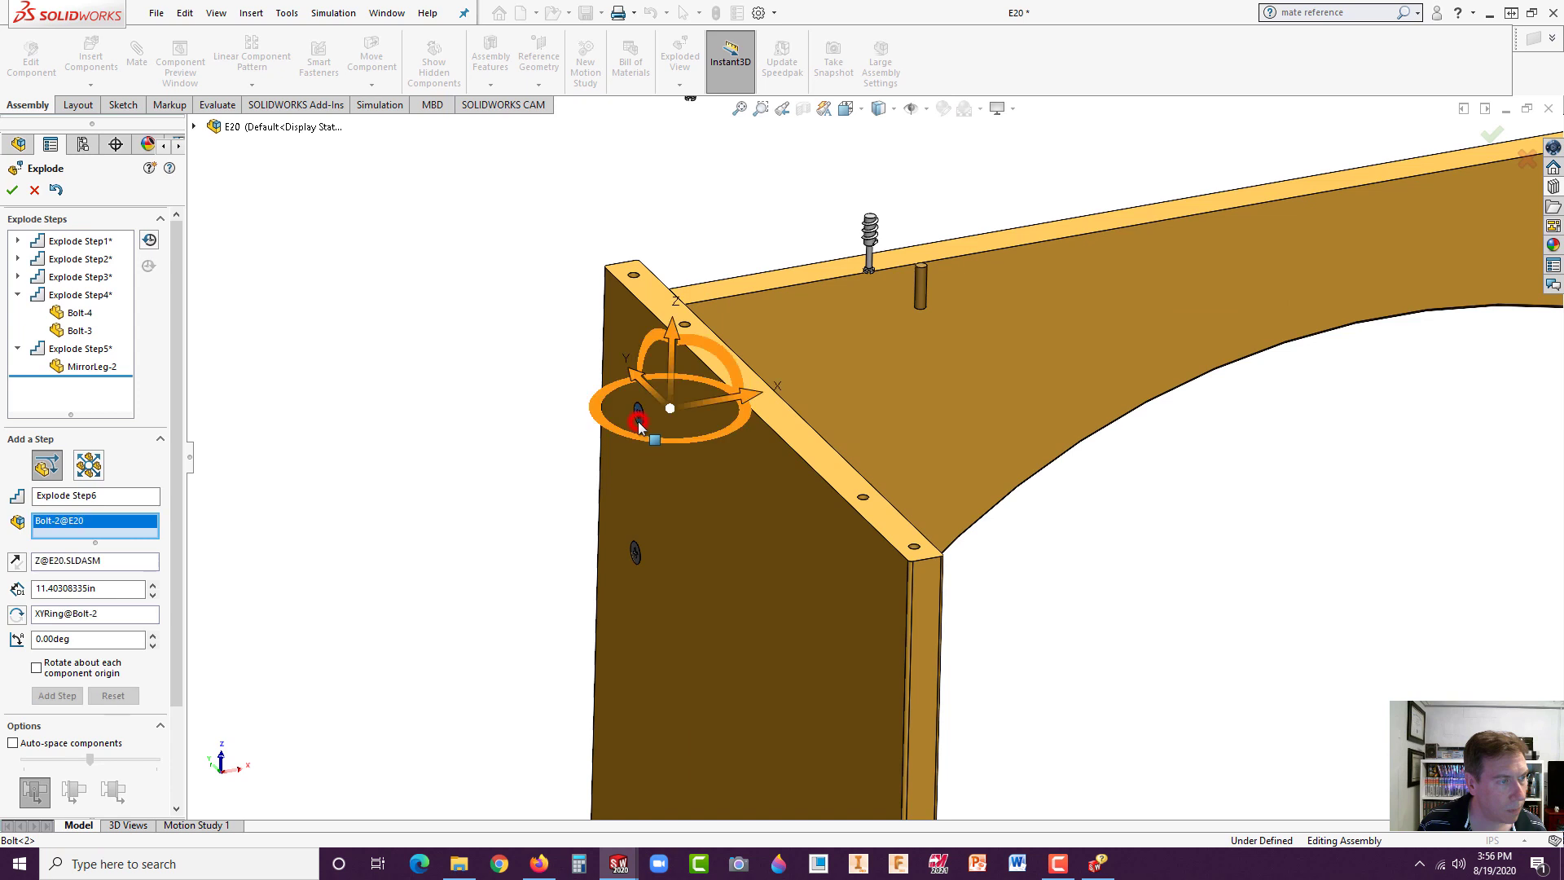
click(636, 554)
drag(755, 532, 240, 623)
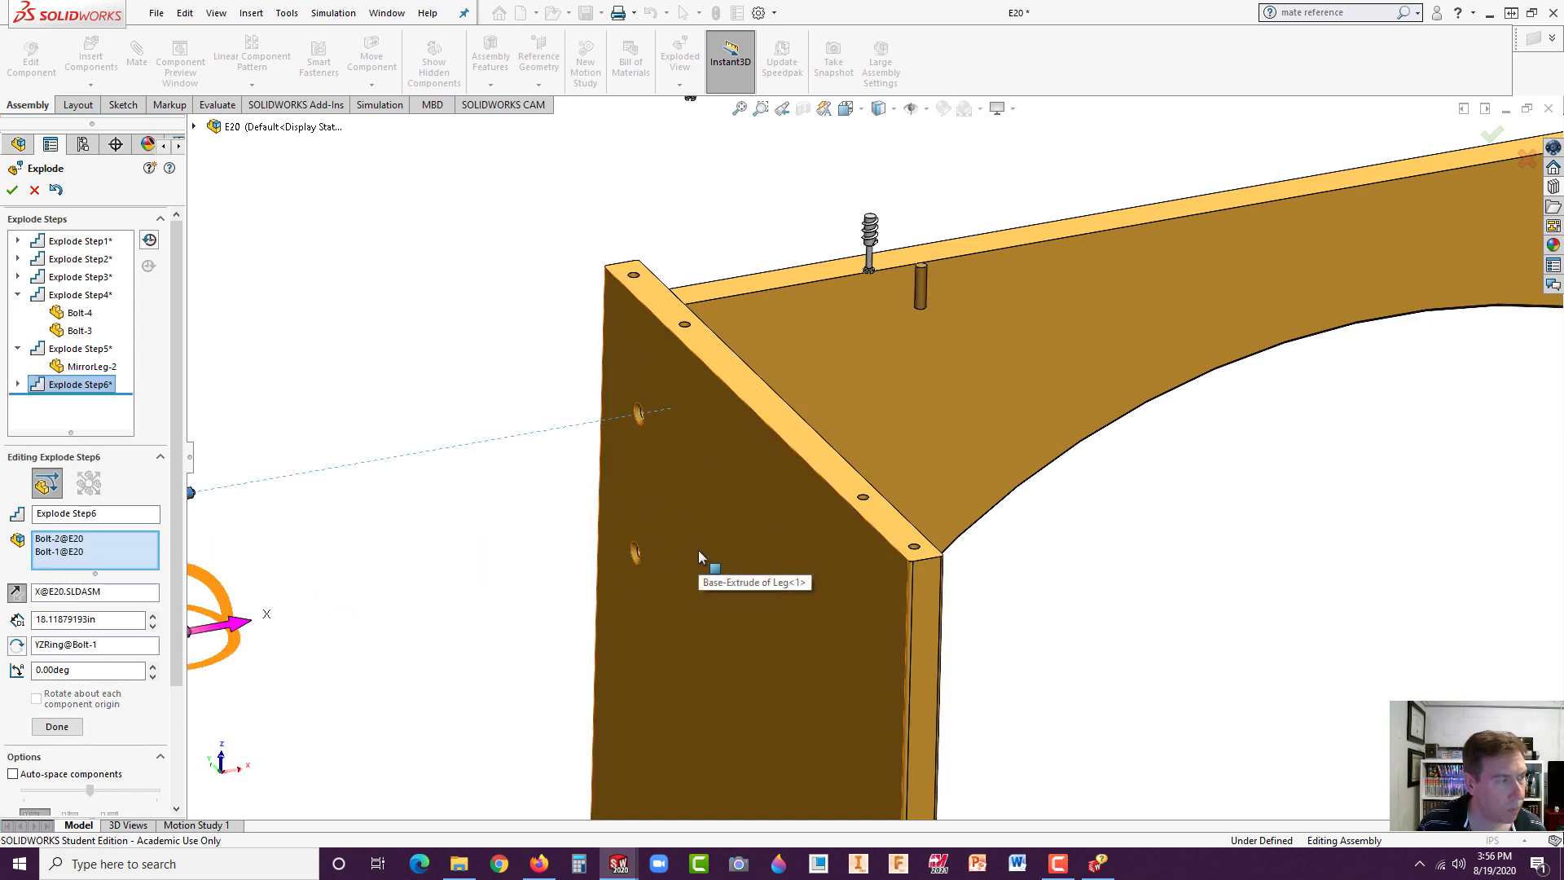
click(57, 725)
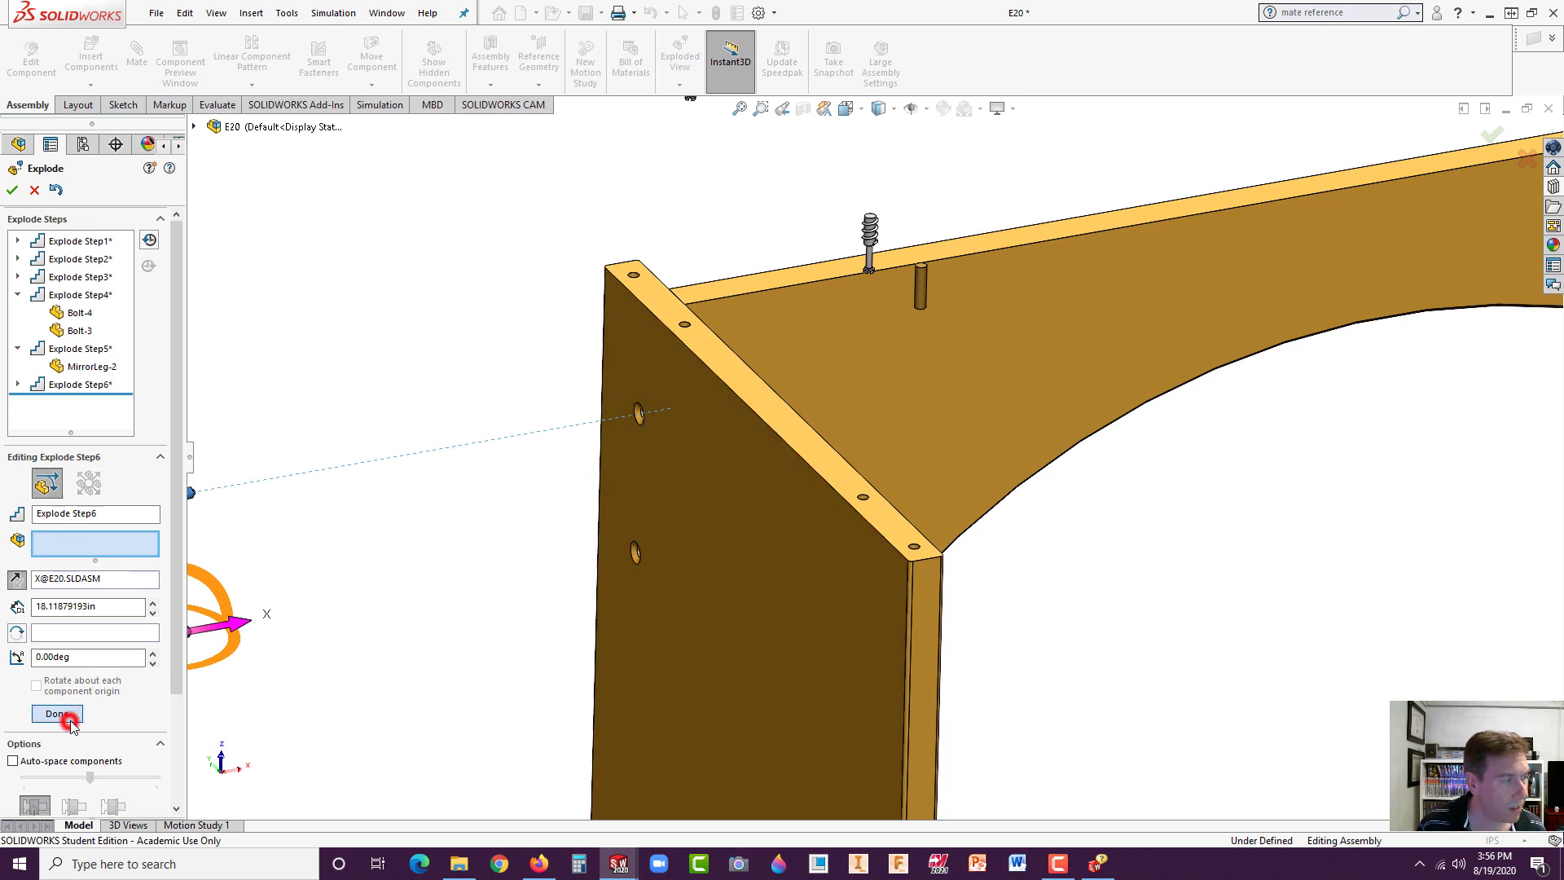
- Add an explode step moving the original Leg outward about 9.9 in along X and accept the exploded view
click(703, 615)
scroll(741, 641, up, 5)
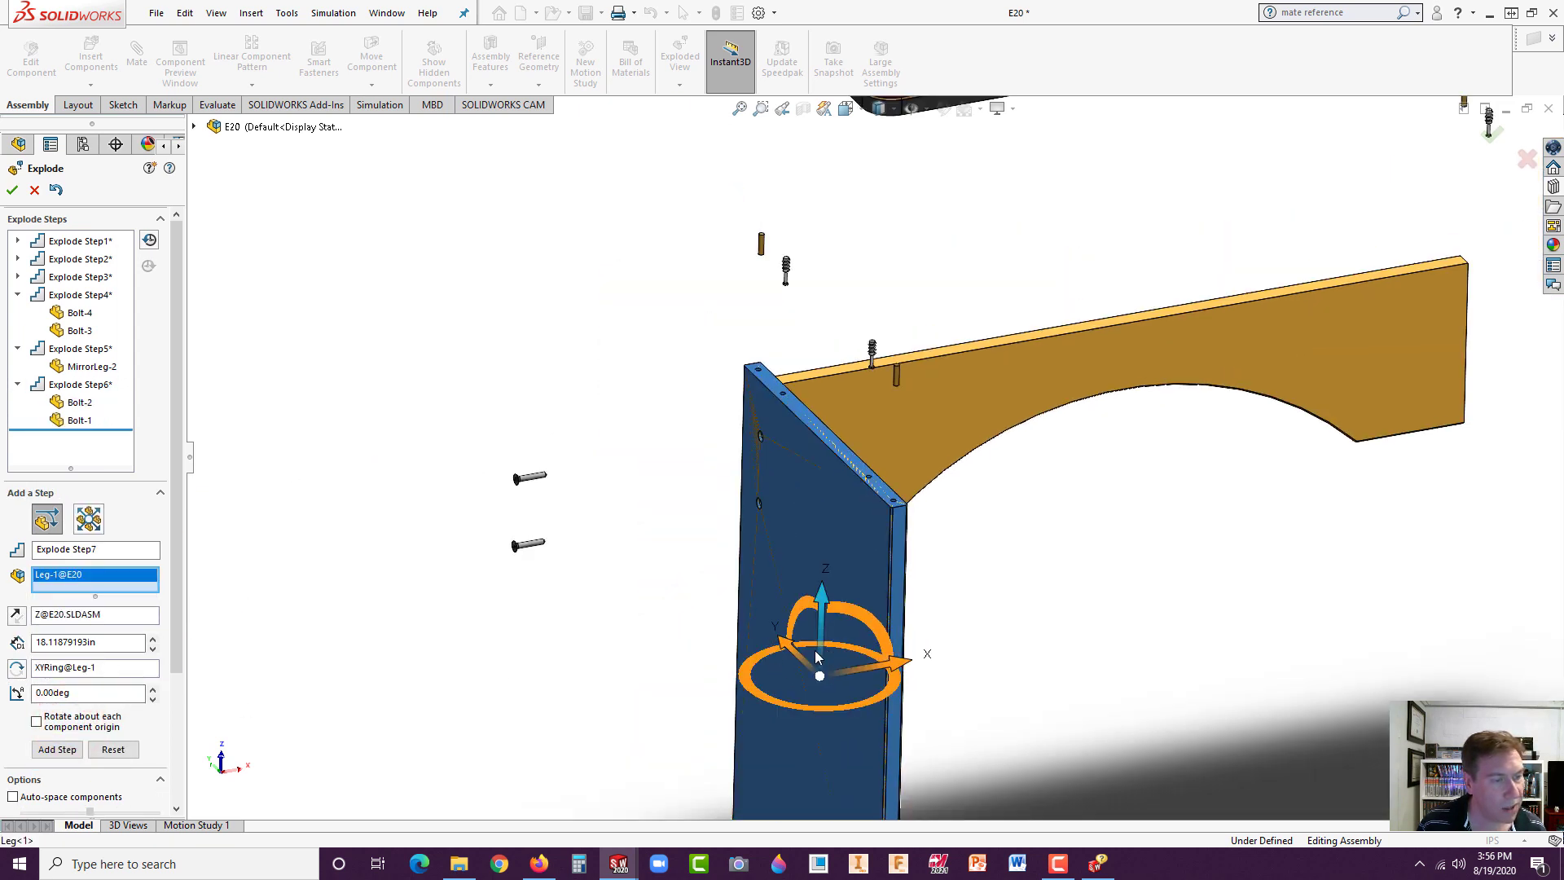
drag(899, 659, 766, 705)
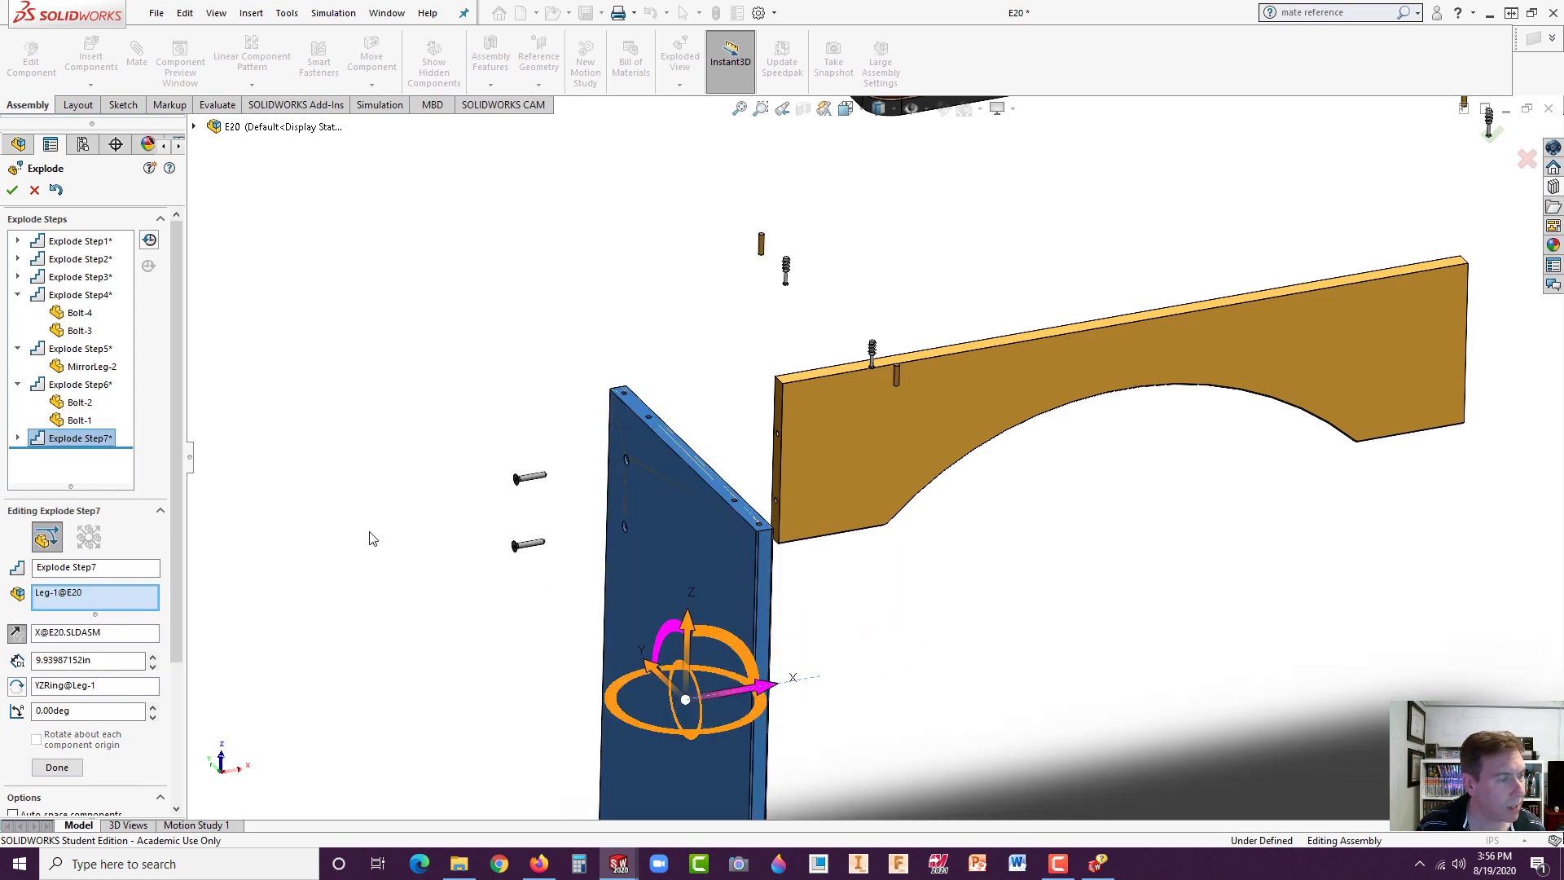
click(57, 768)
middle_drag(1076, 516, 899, 478)
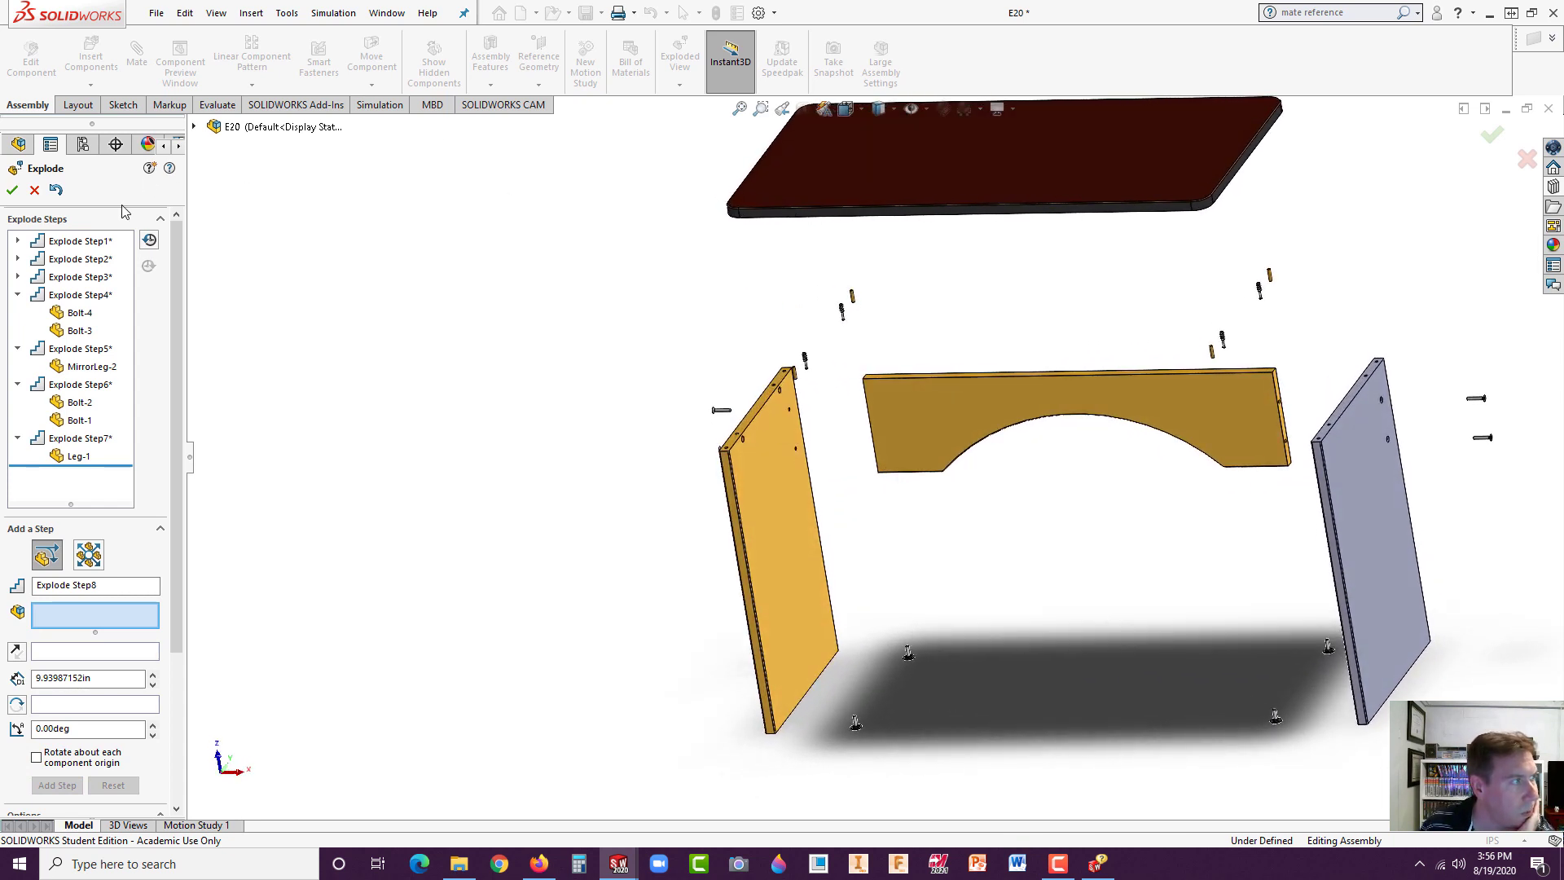
click(14, 189)
- Start an explode line sketch and route a line from the Leg's outer dowel hole edge to the matching dowel's top edge
click(680, 84)
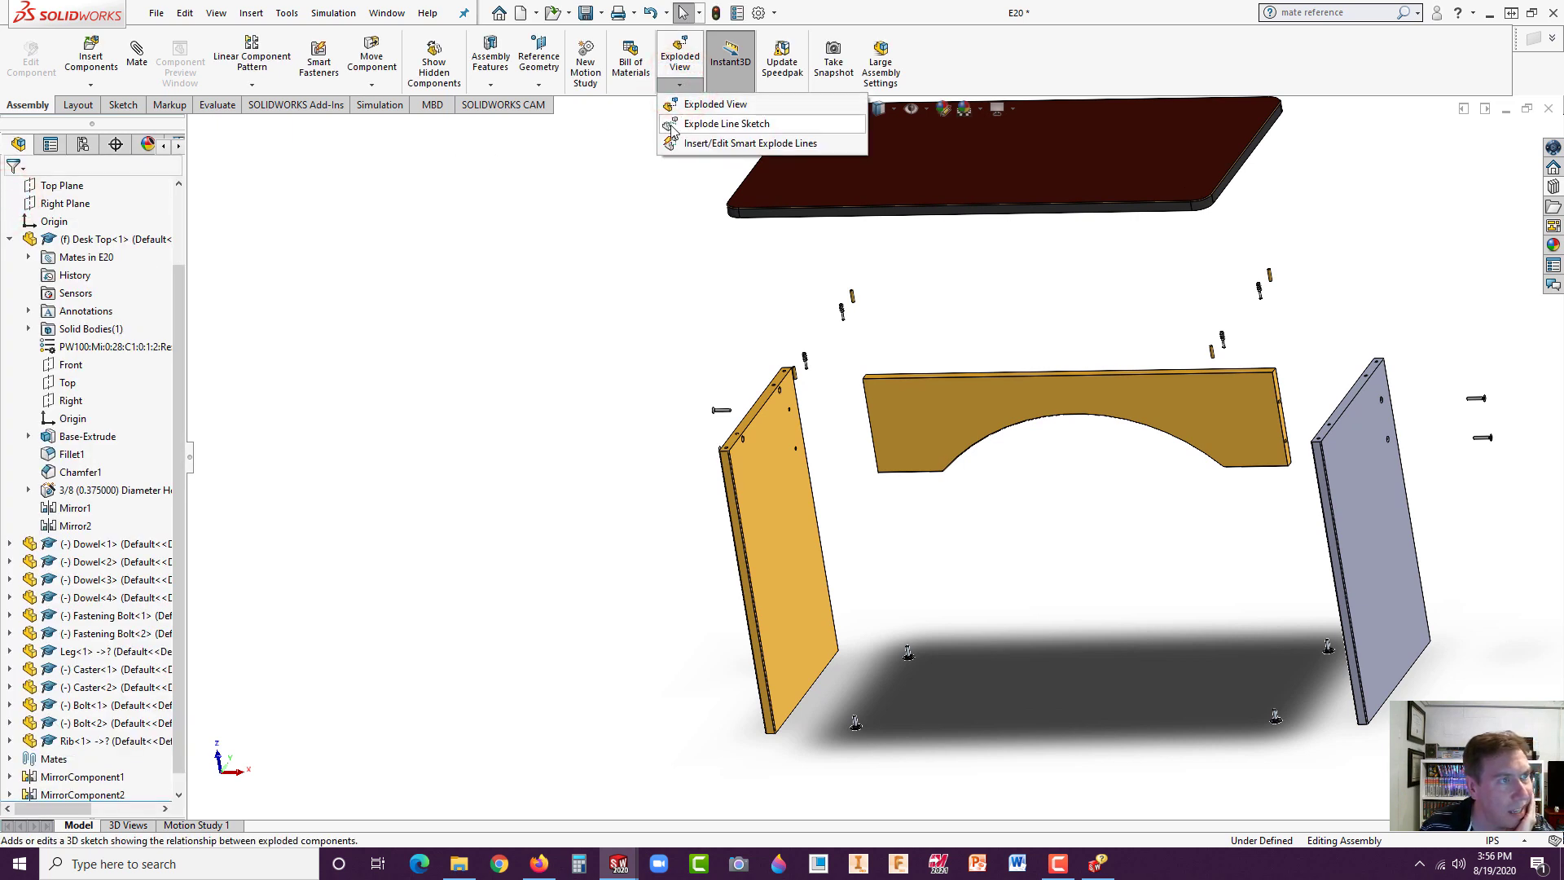
click(717, 124)
scroll(805, 416, down, 5)
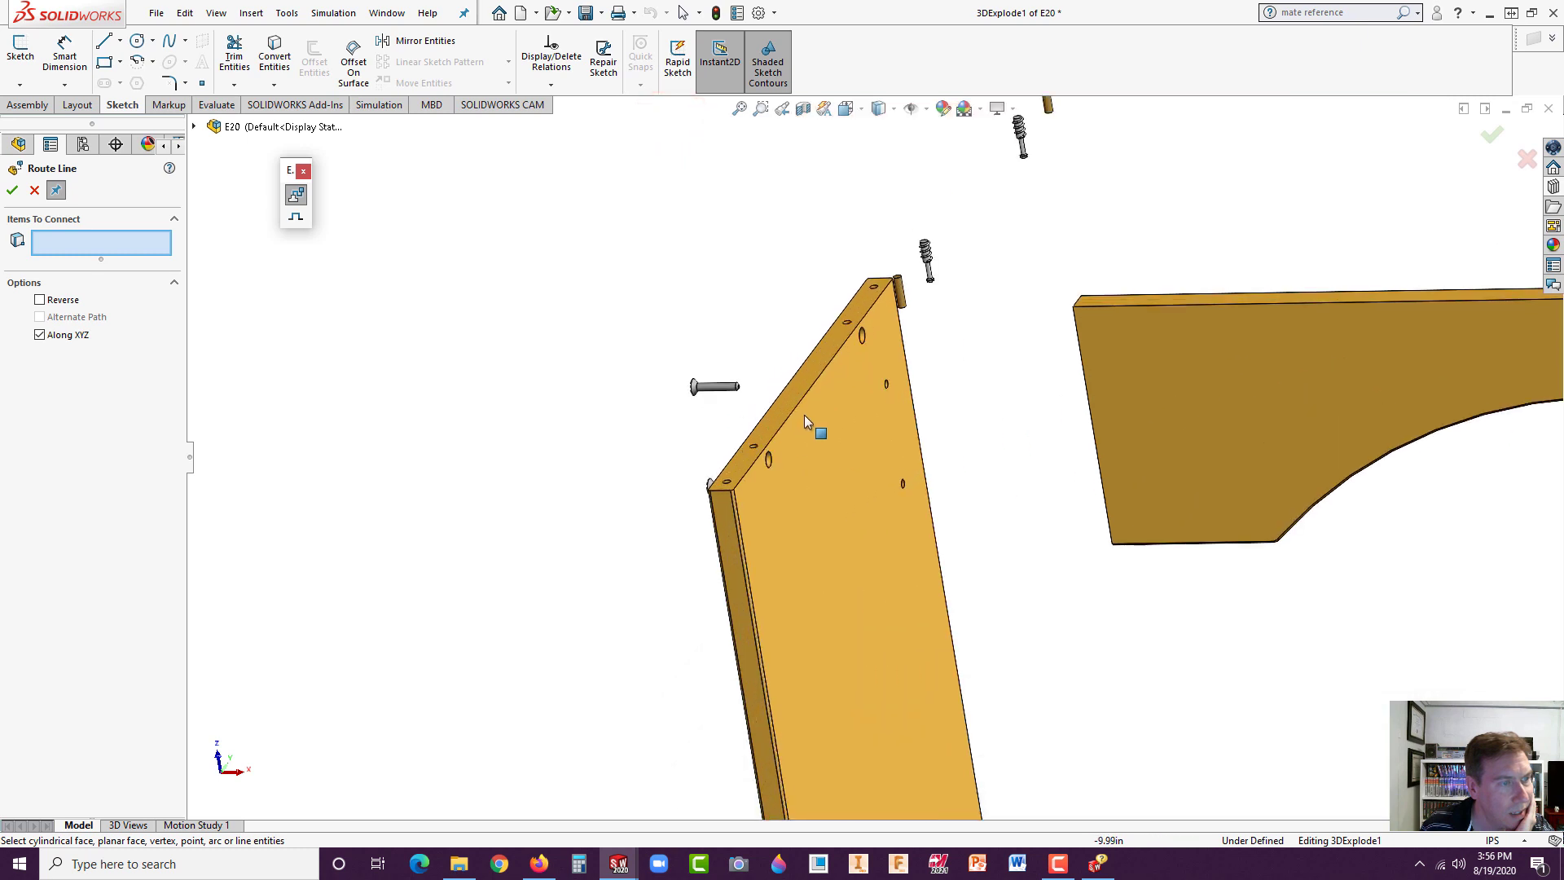
scroll(691, 556, down, 2)
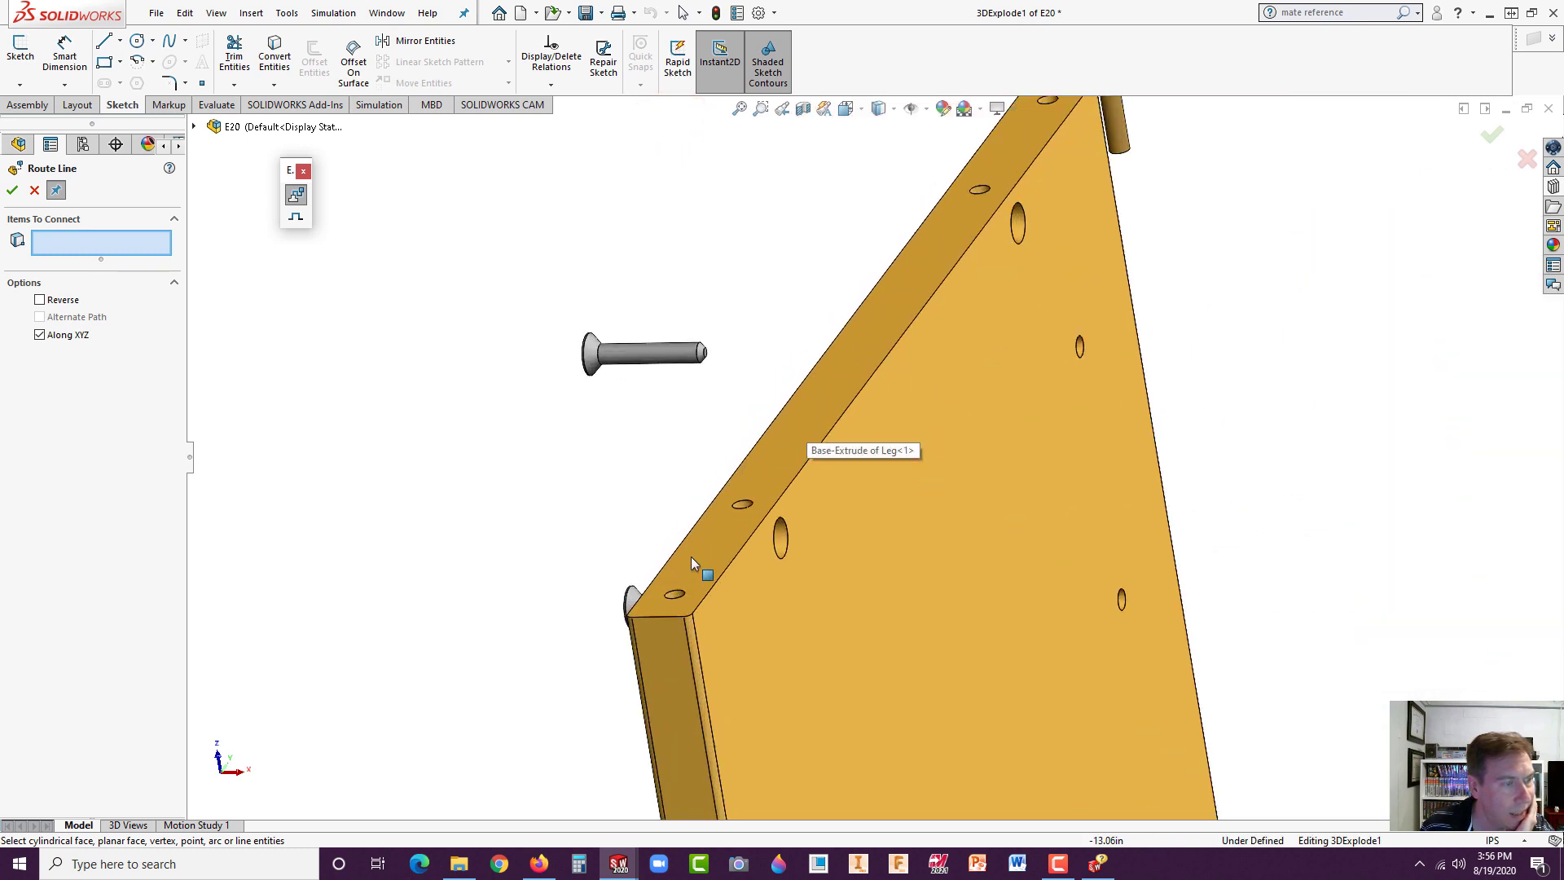
click(681, 601)
scroll(1068, 291, up, 5)
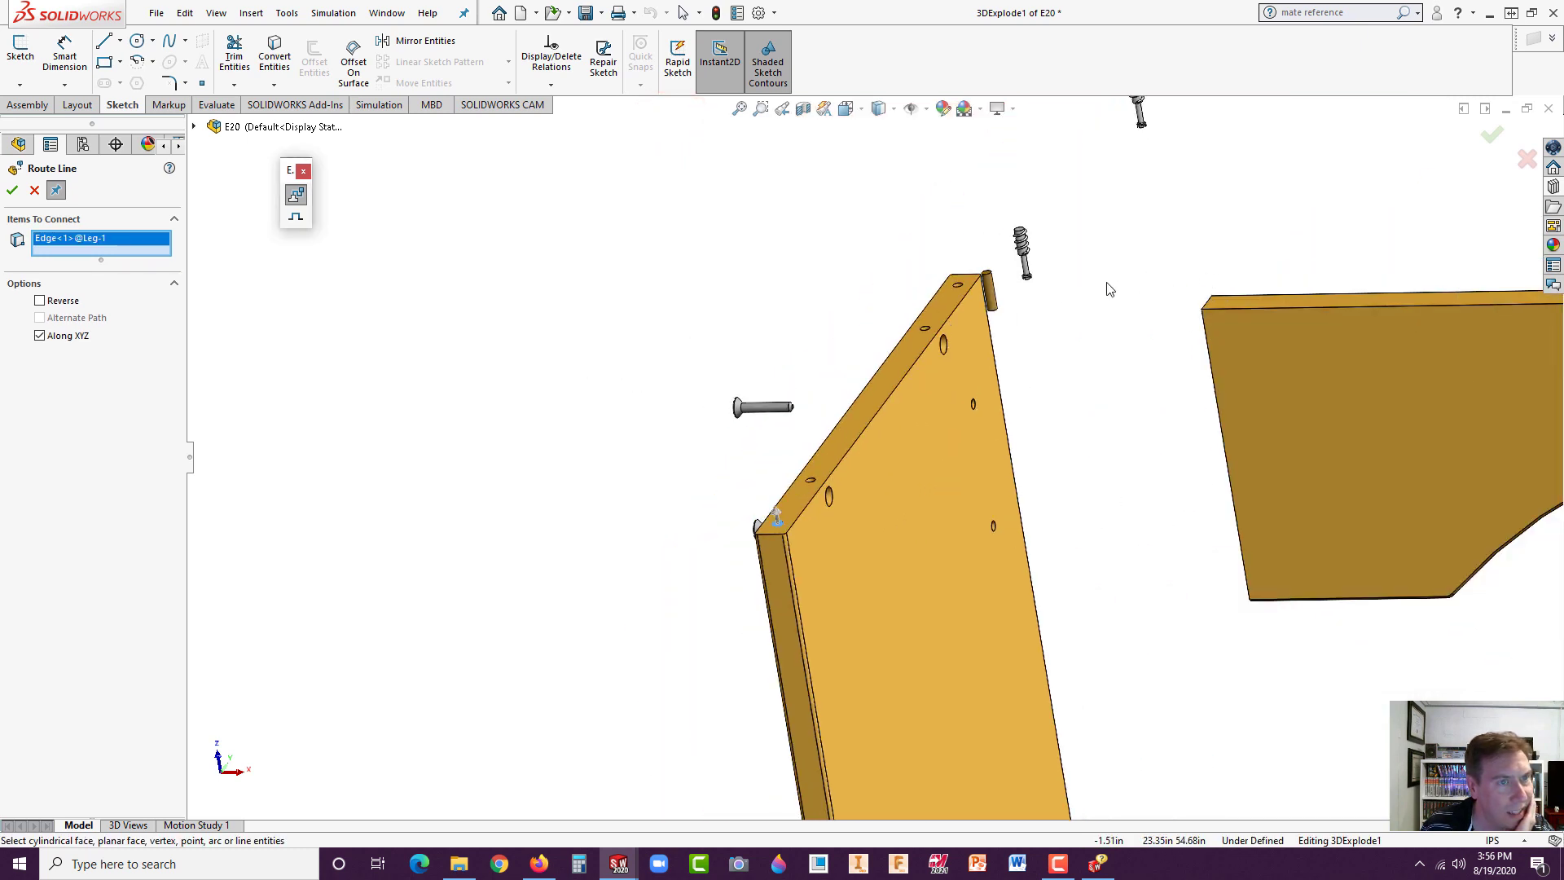
scroll(1018, 326, up, 2)
scroll(925, 383, down, 3)
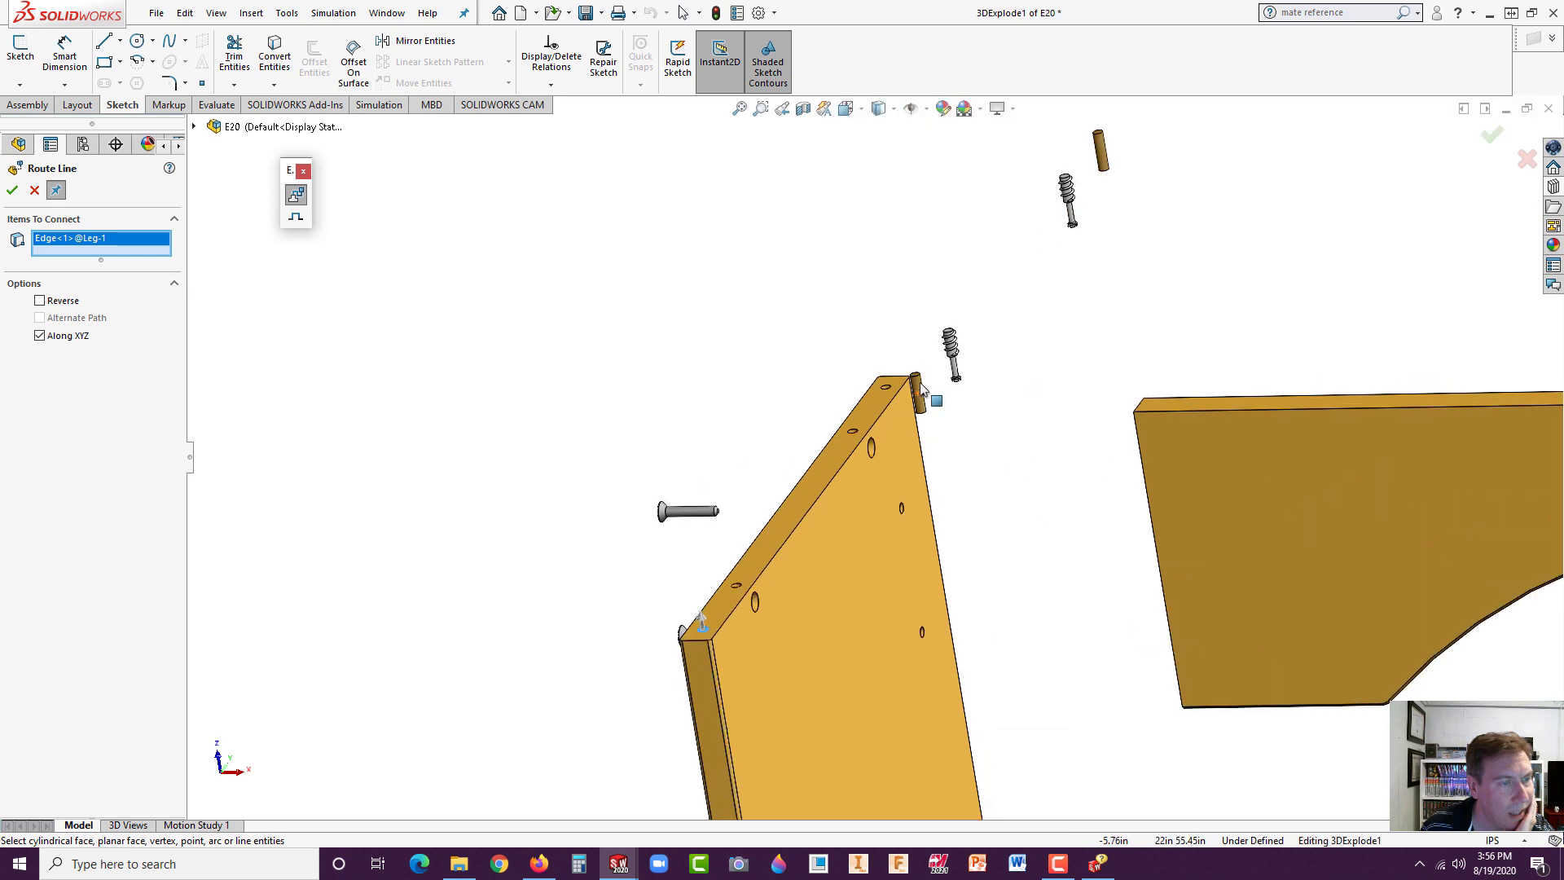
scroll(922, 379, down, 2)
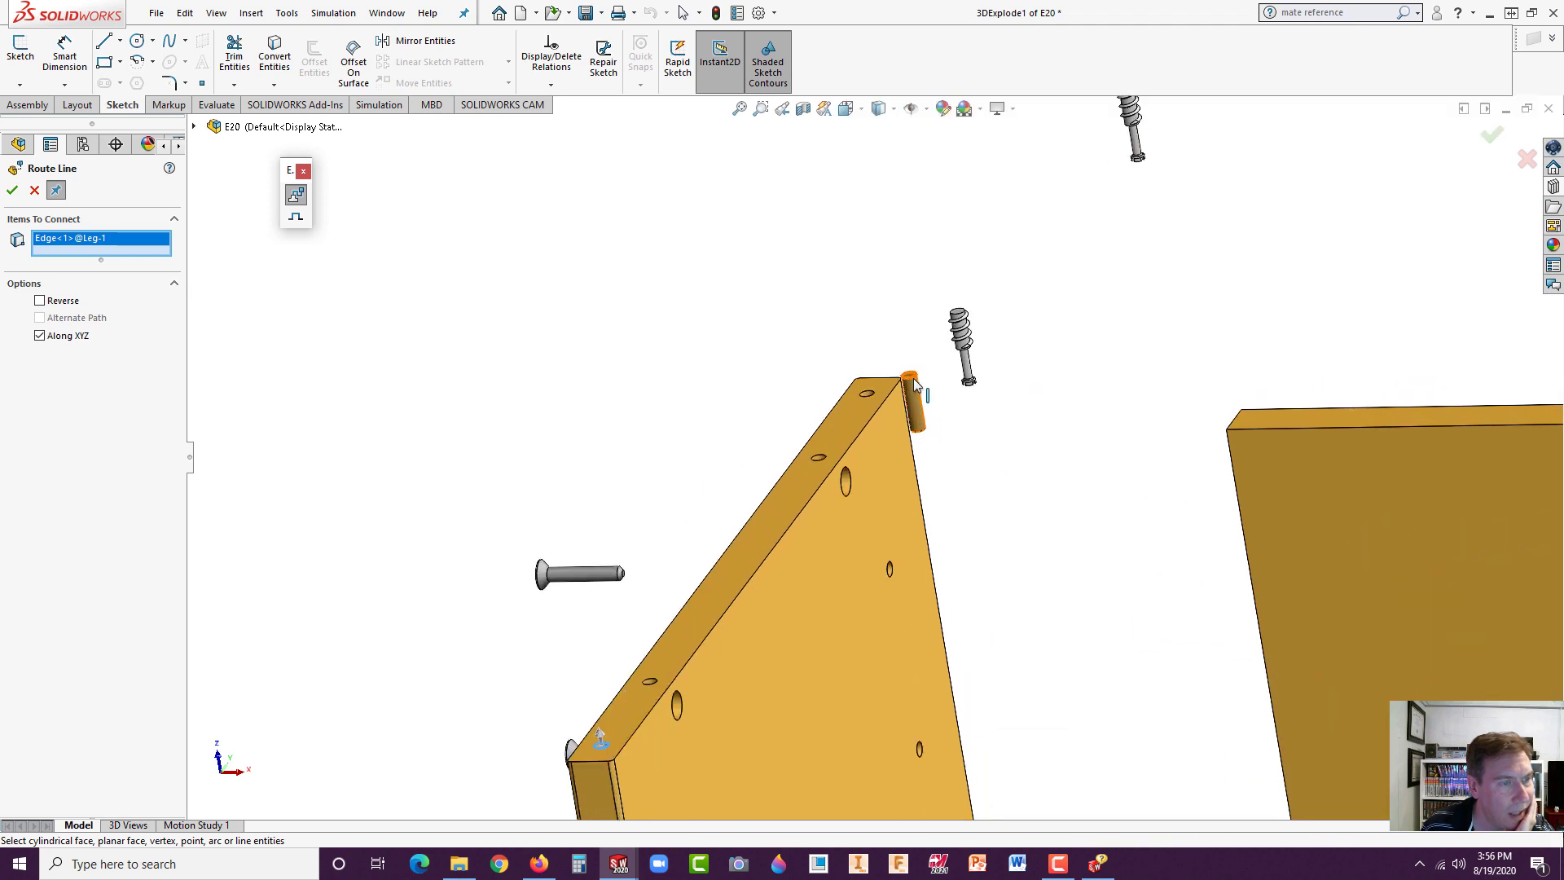
click(916, 384)
- Extend the route line to the corner dowel hole edge on the Desk Top's underside, accept it and exit Route Line
scroll(966, 382, up, 4)
middle_drag(966, 382, 901, 332)
scroll(824, 341, down, 3)
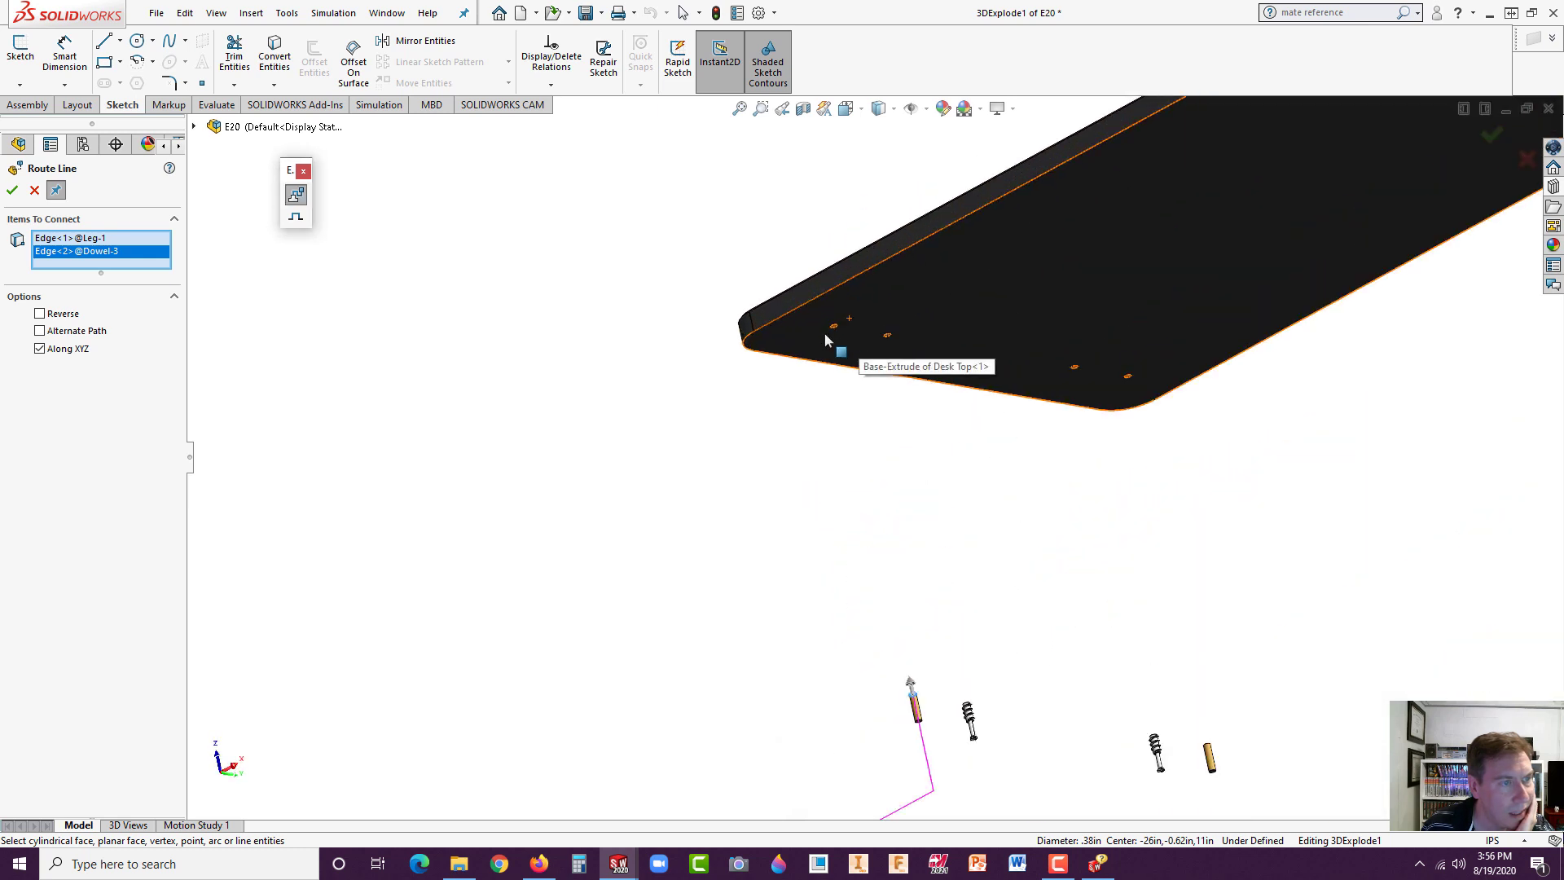
scroll(838, 331, down, 3)
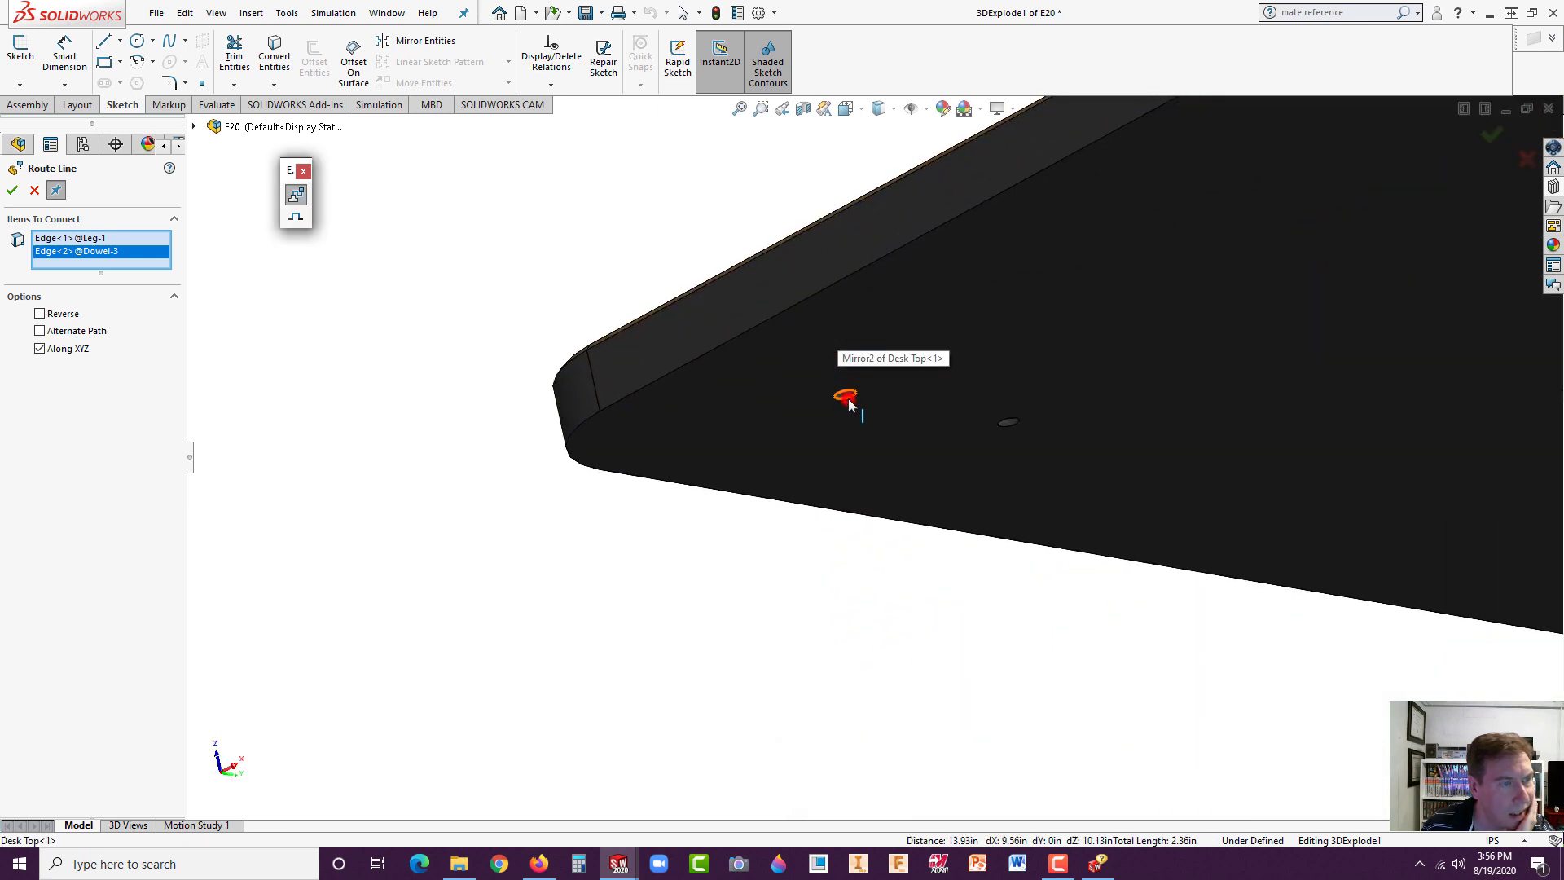
click(848, 403)
scroll(848, 403, up, 5)
middle_drag(911, 514, 919, 619)
click(13, 189)
middle_drag(460, 374, 683, 484)
scroll(770, 493, up, 3)
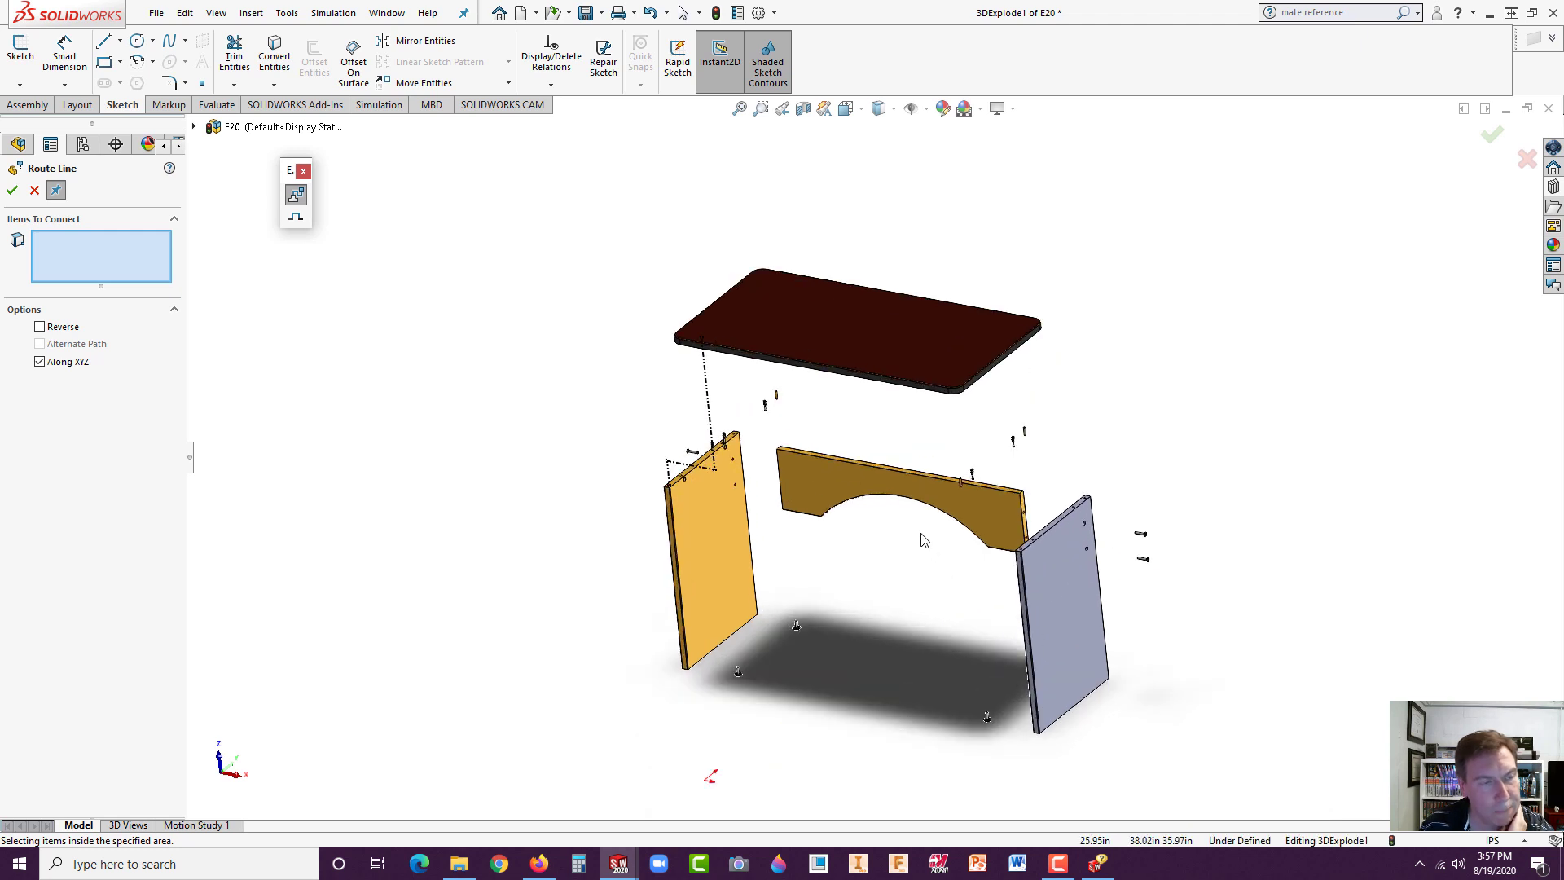
click(13, 190)
click(437, 448)
mouse_move(897, 465)
middle_down()
mouse_move(950, 384)
mouse_move(897, 413)
mouse_move(872, 459)
middle_up()
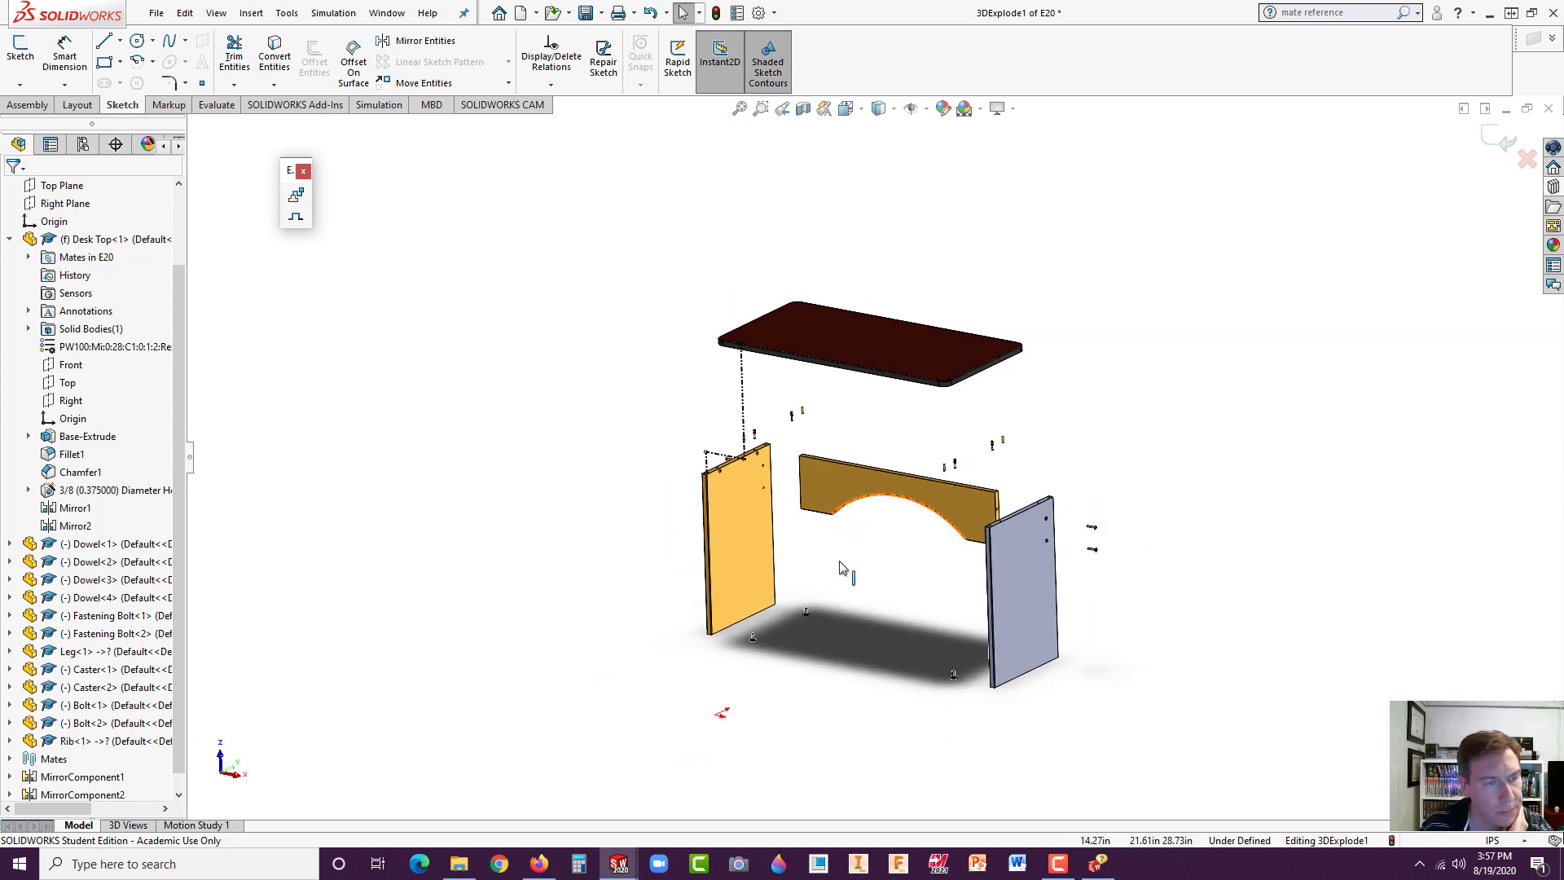
click(873, 384)
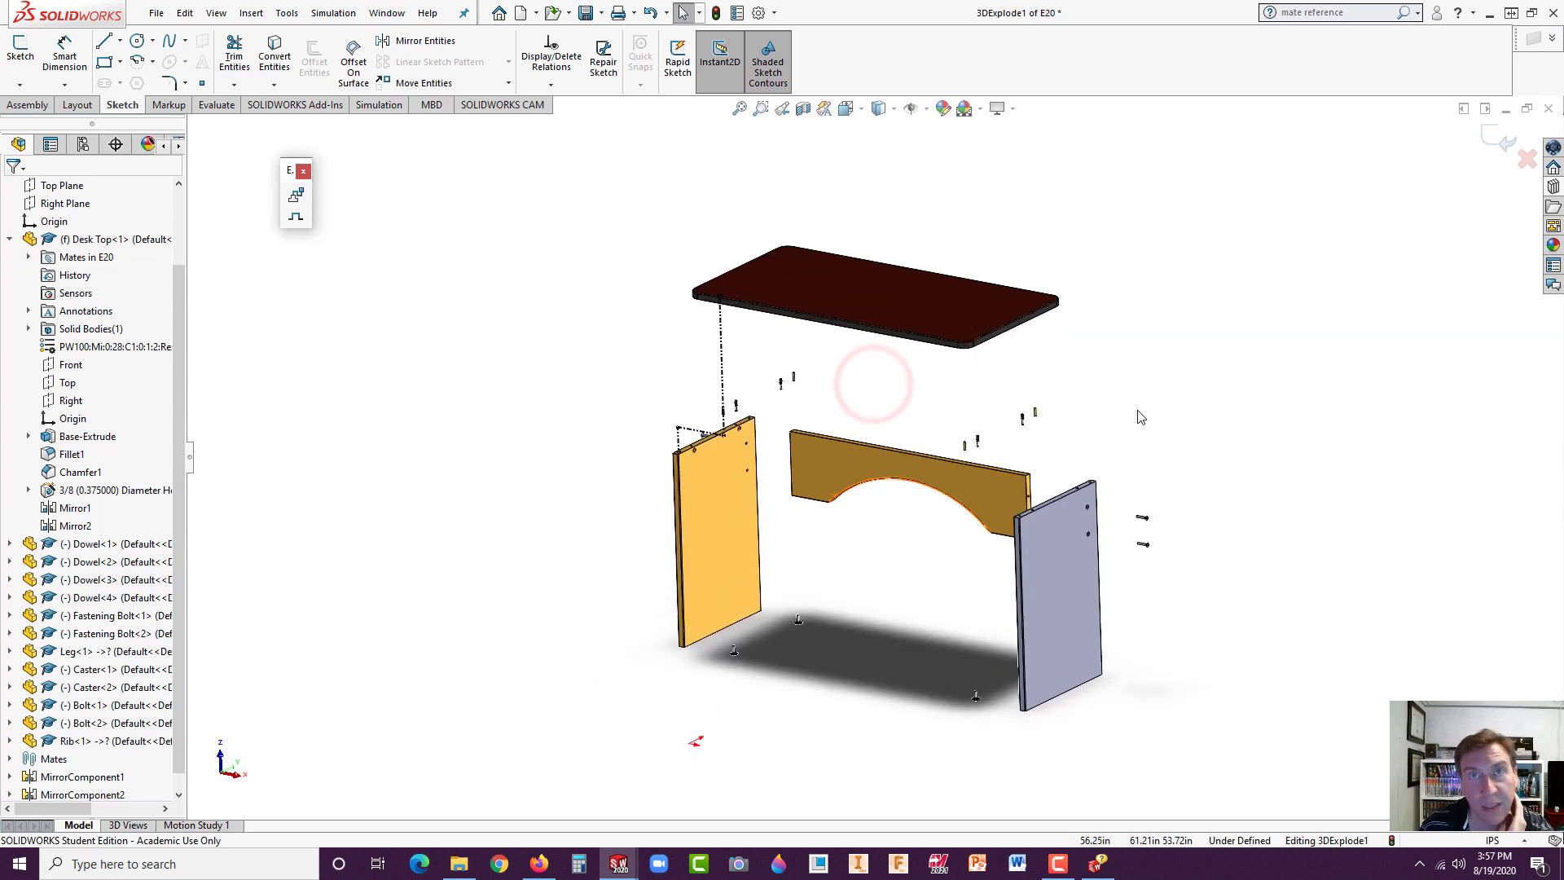